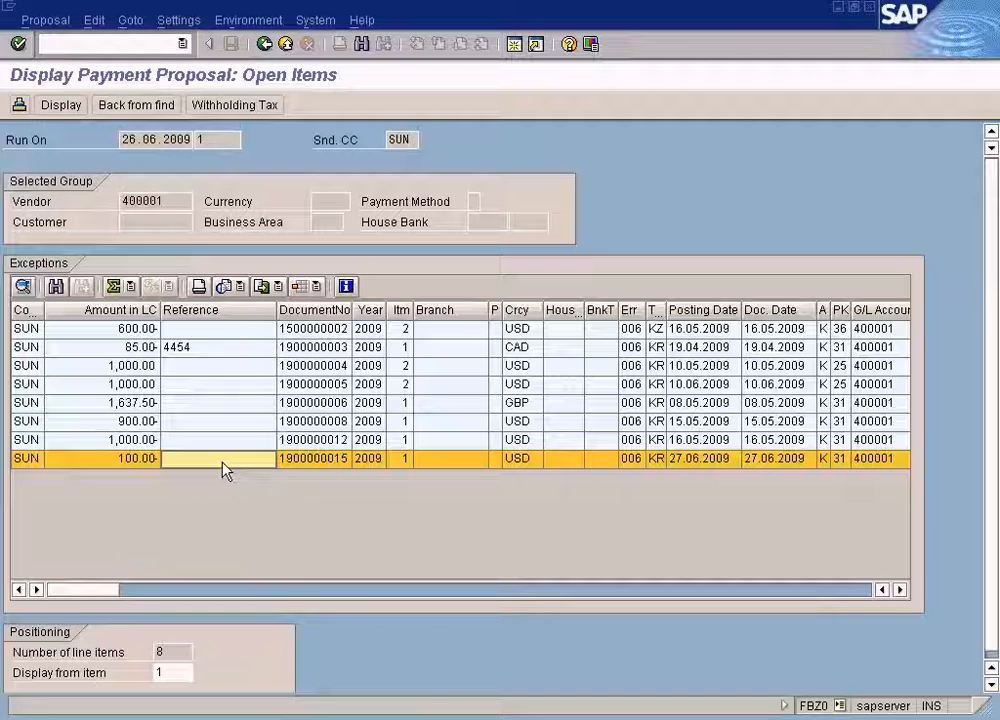
click(264, 43)
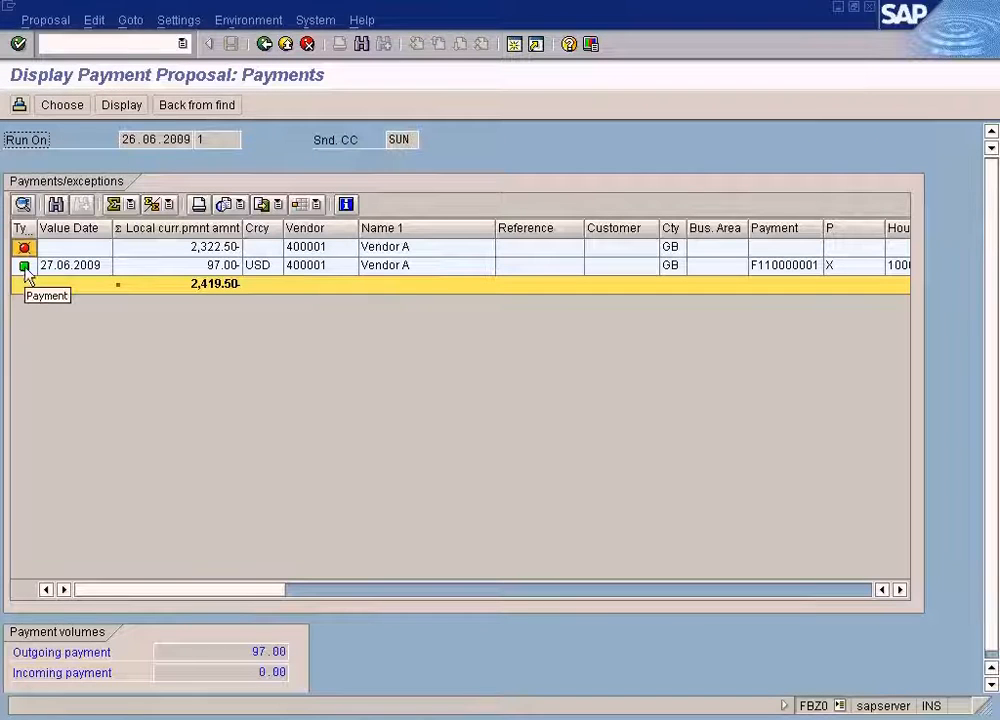
click(200, 250)
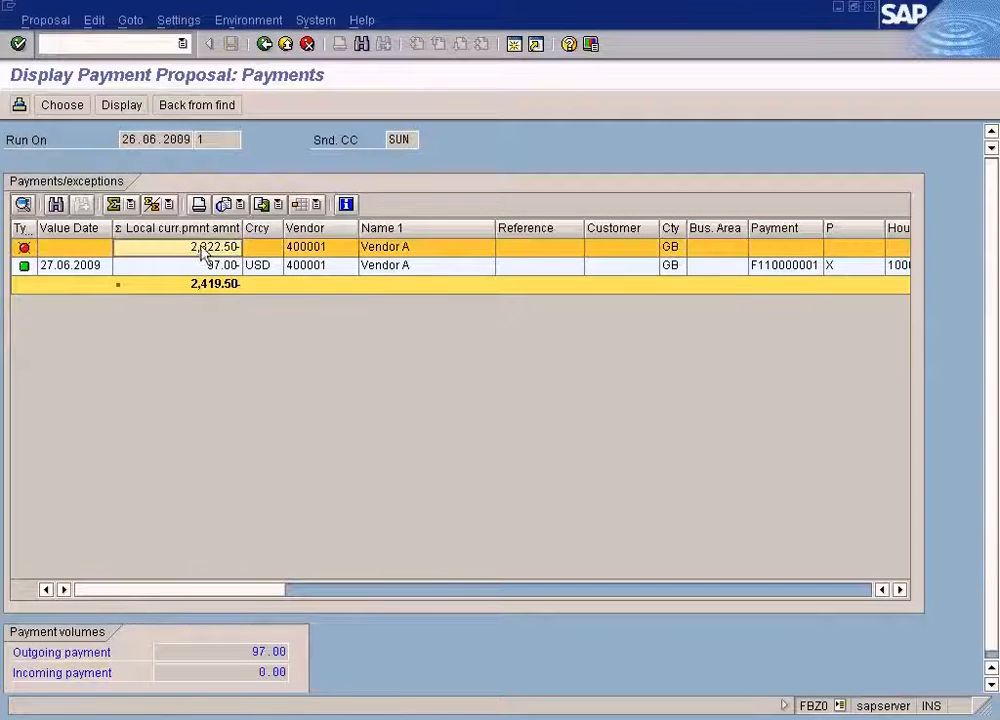
double_click(200, 250)
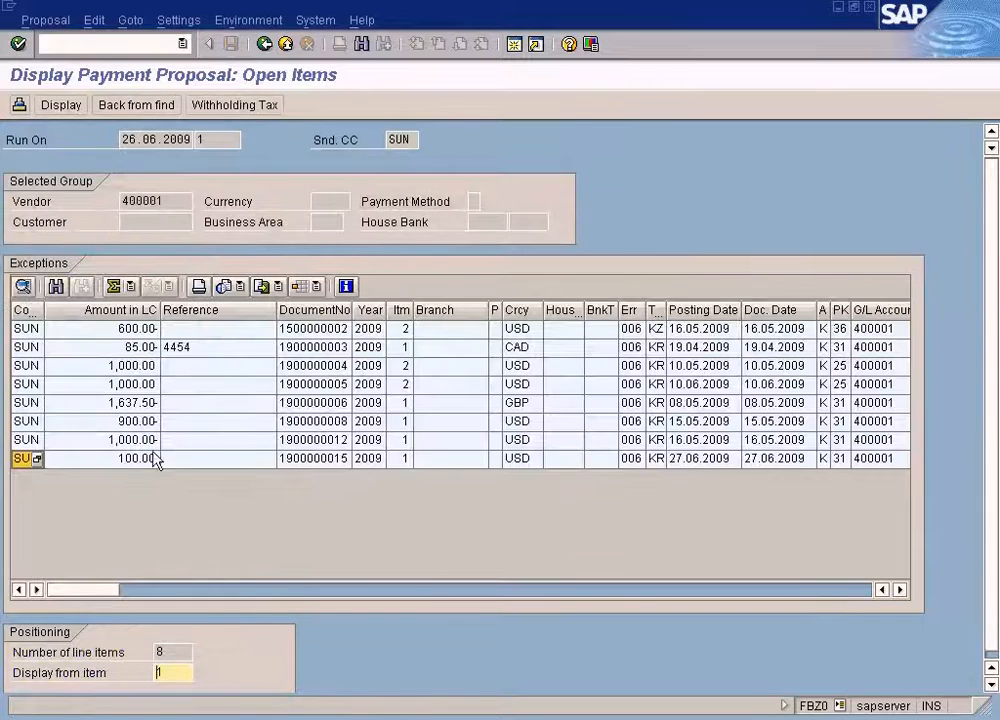
click(325, 459)
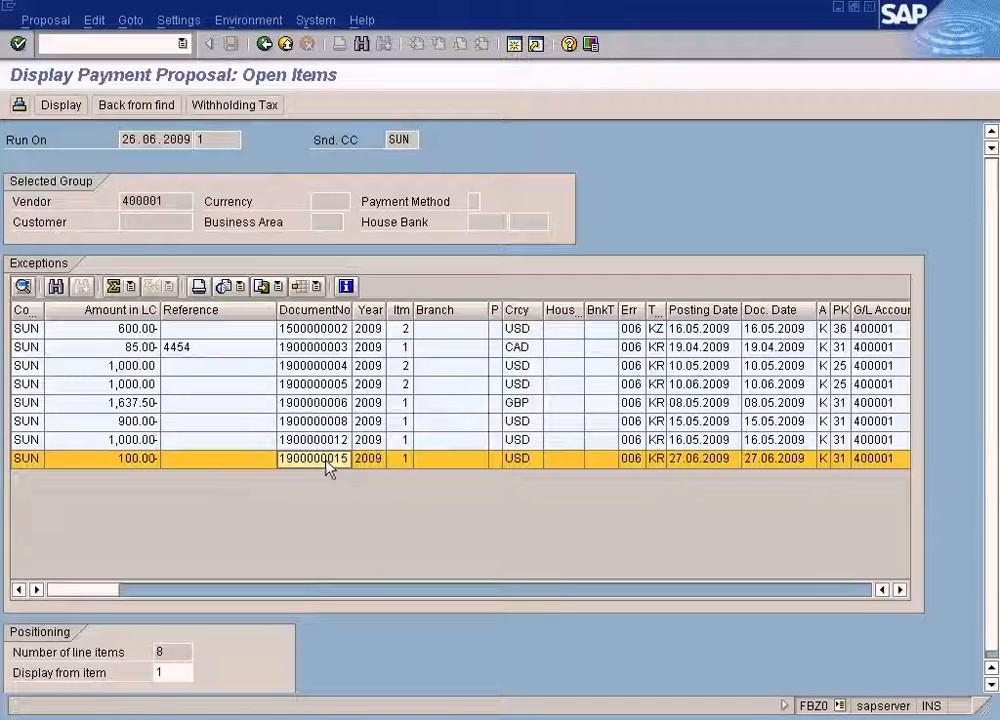
click(866, 466)
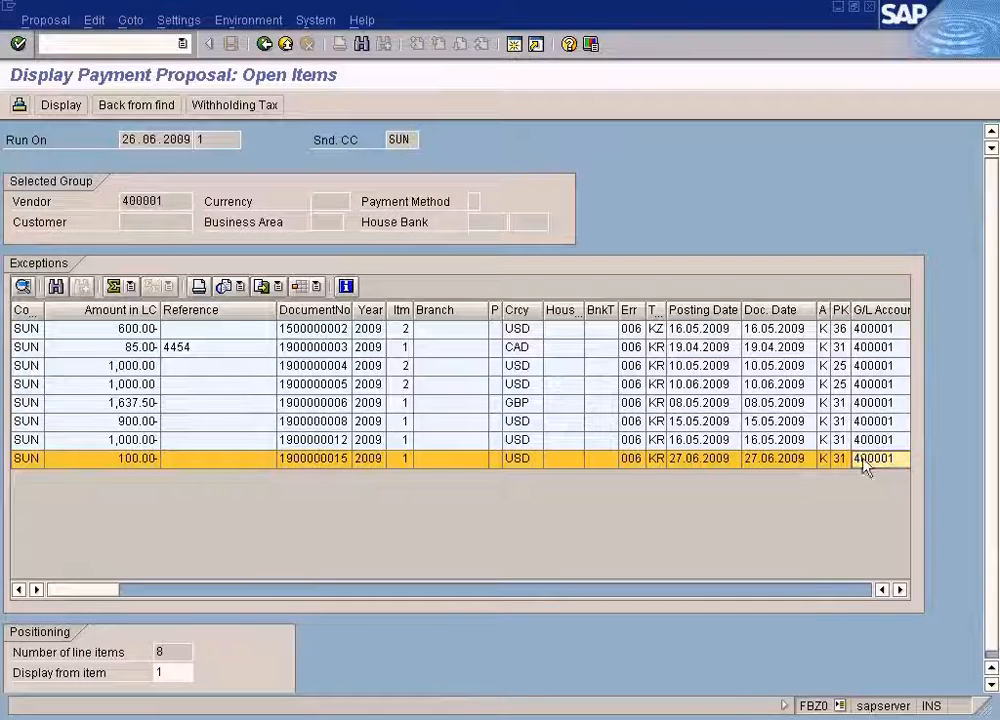
click(157, 466)
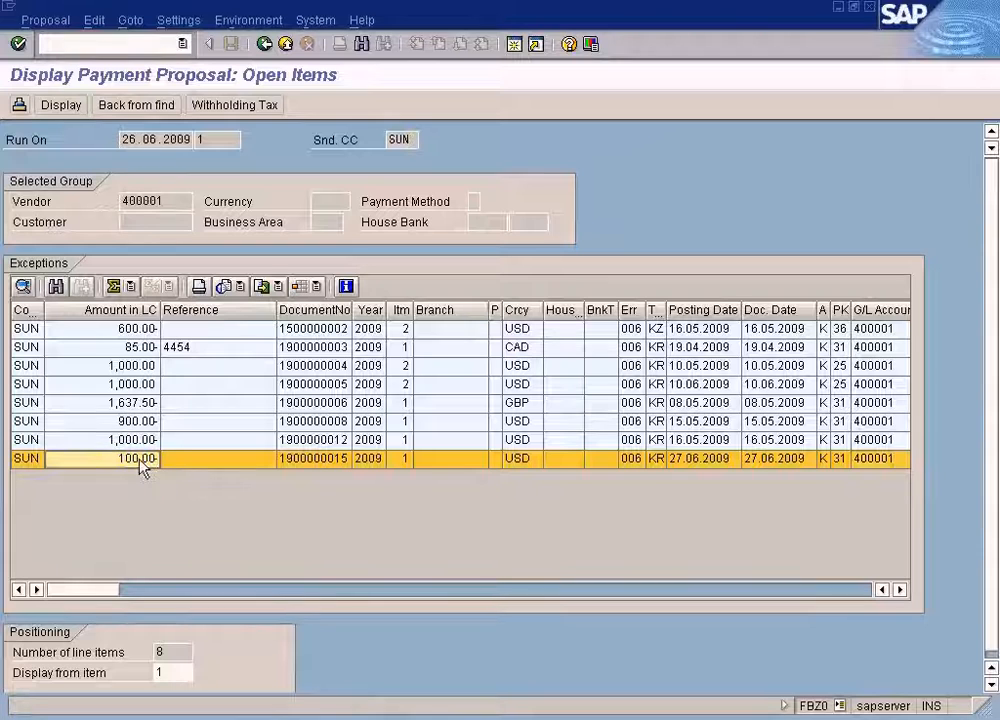
click(264, 44)
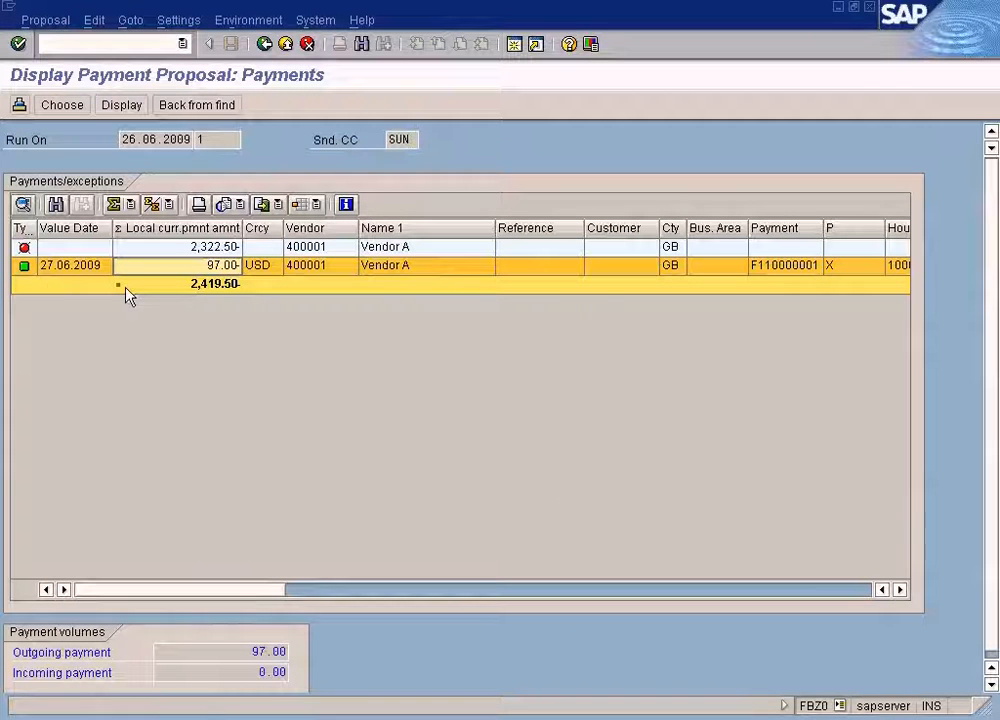
double_click(201, 268)
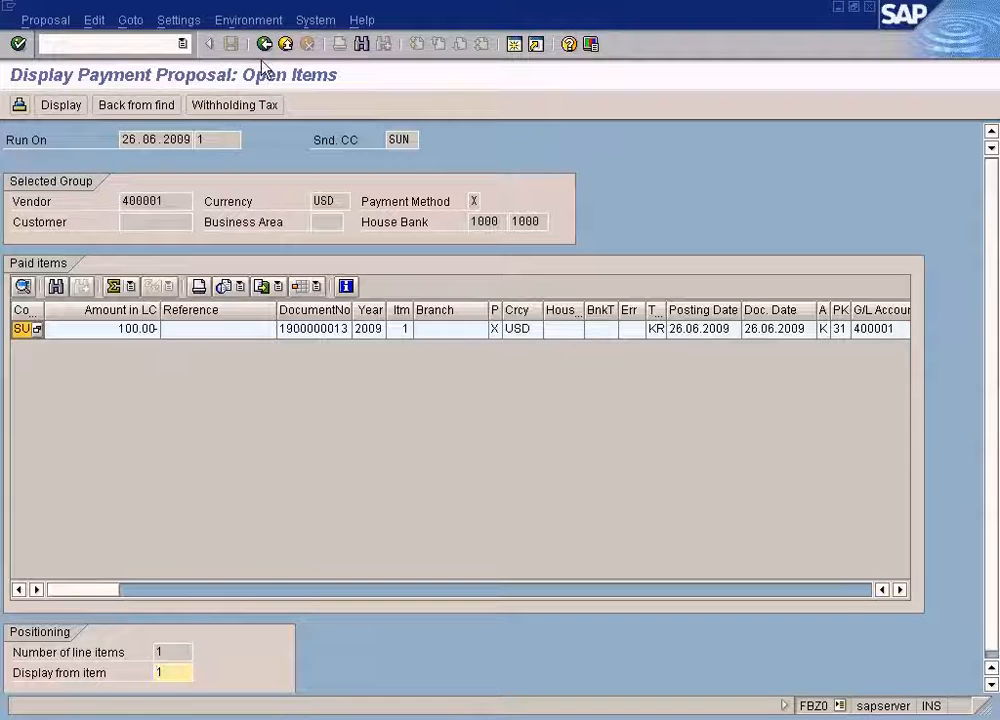
click(339, 330)
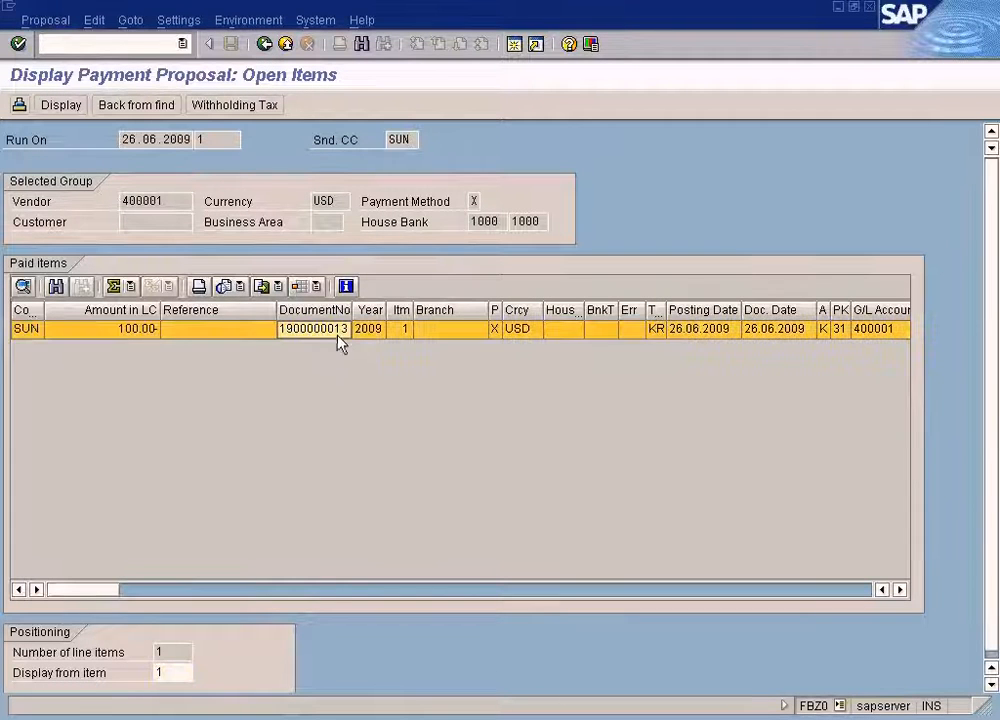
click(265, 44)
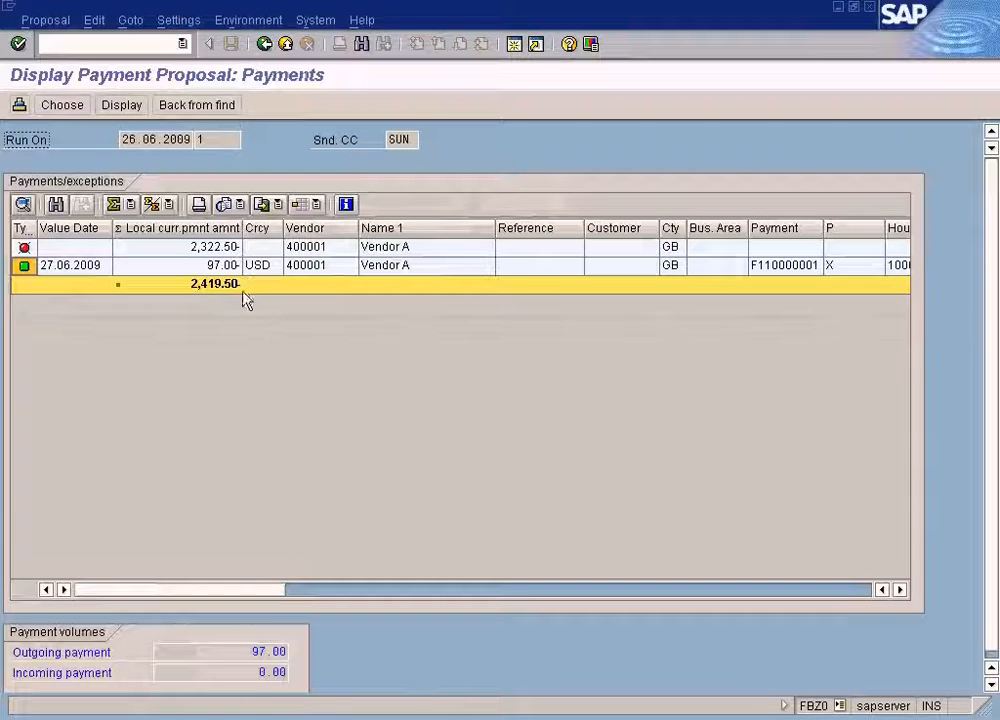
double_click(217, 247)
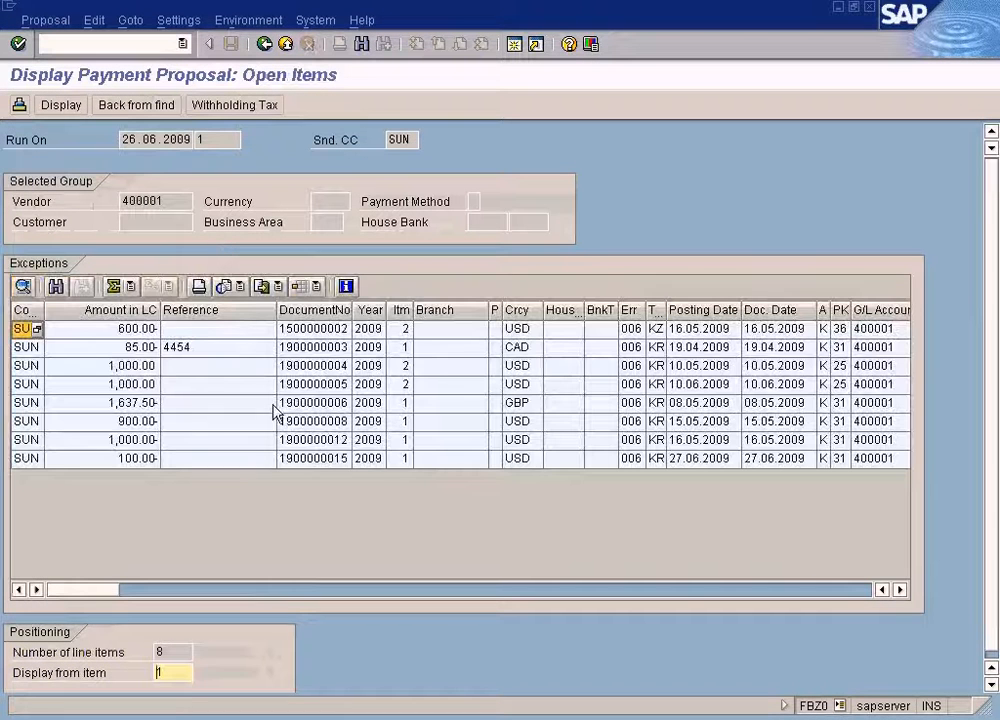
click(344, 461)
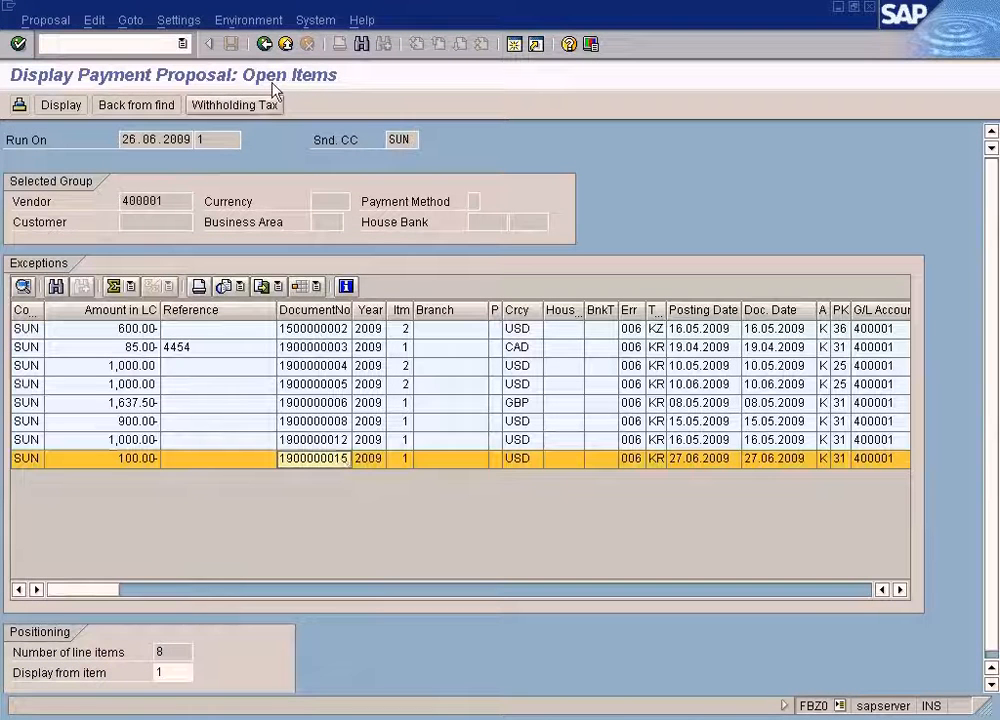
click(266, 43)
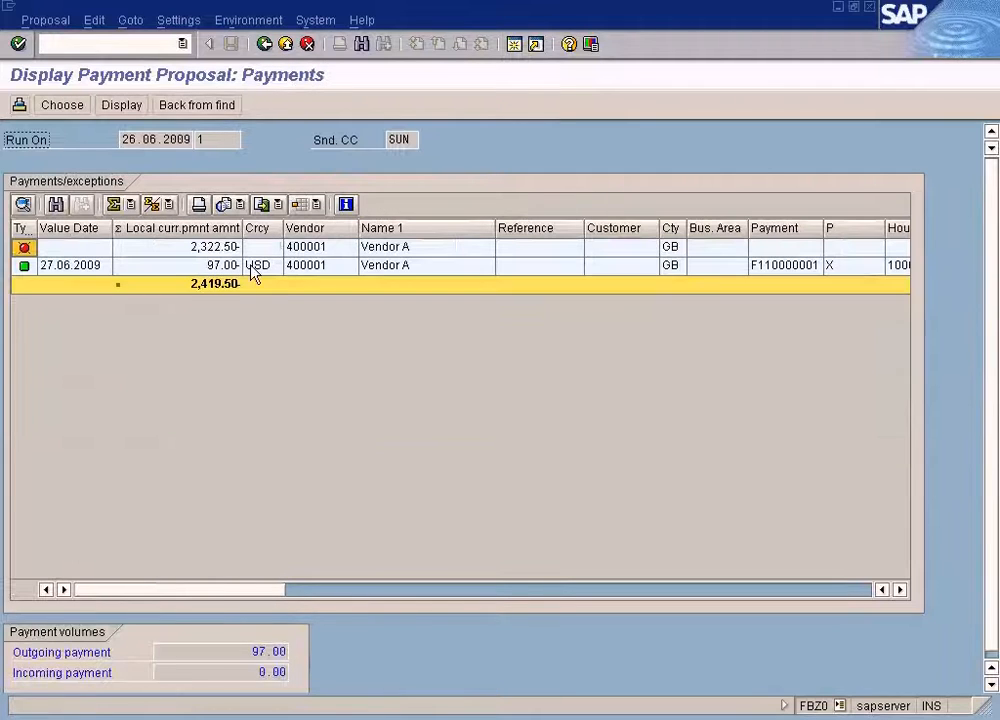
click(252, 268)
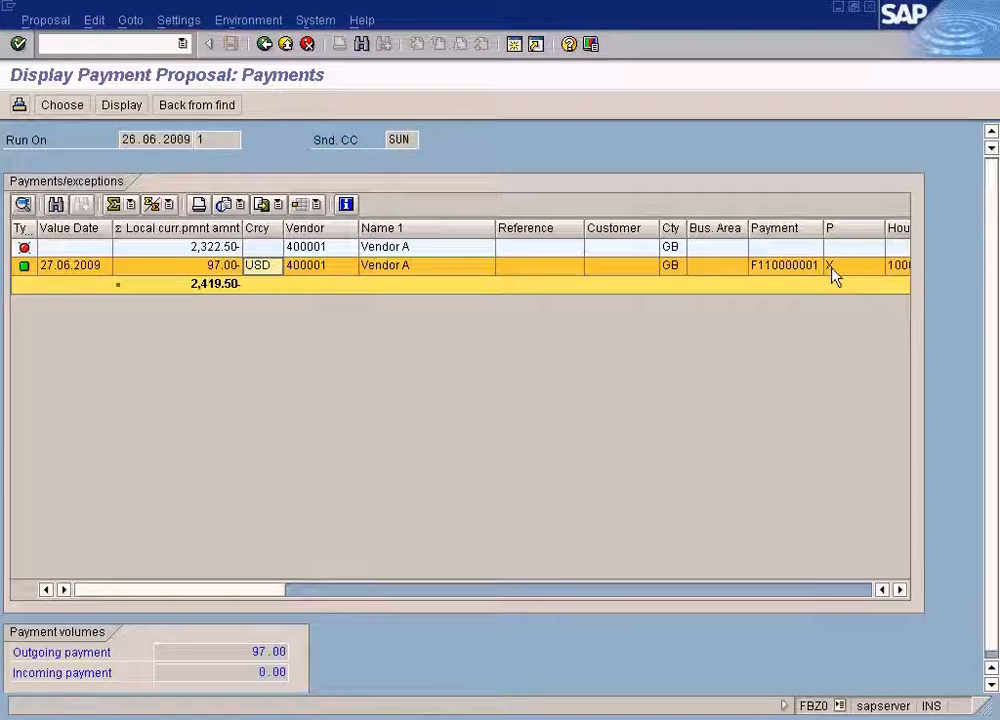
double_click(257, 267)
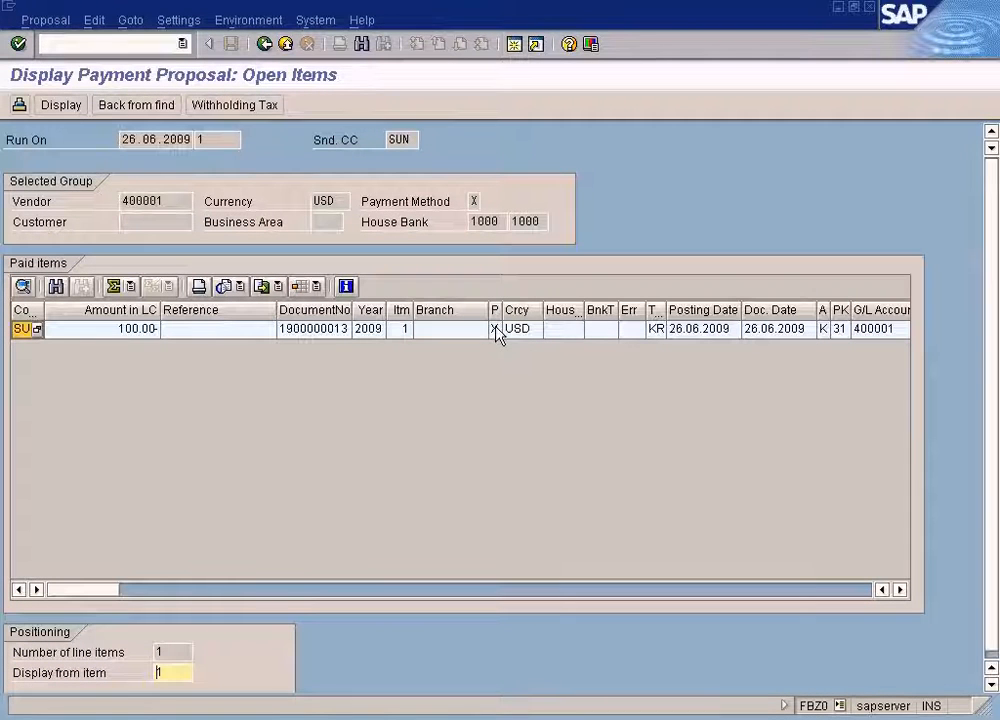
click(264, 45)
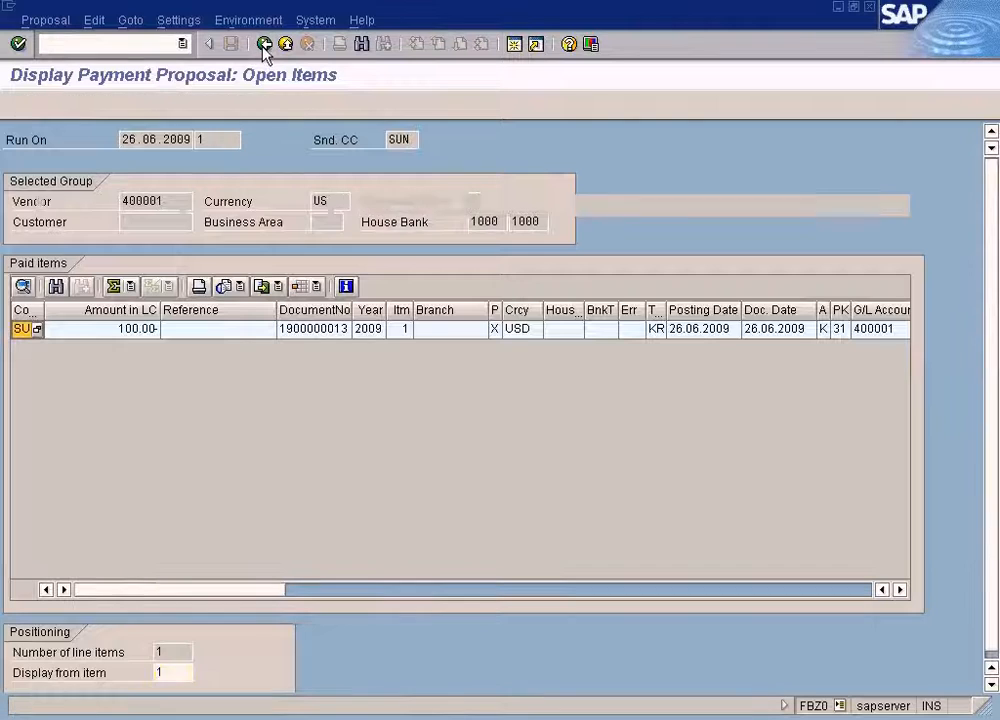
click(218, 247)
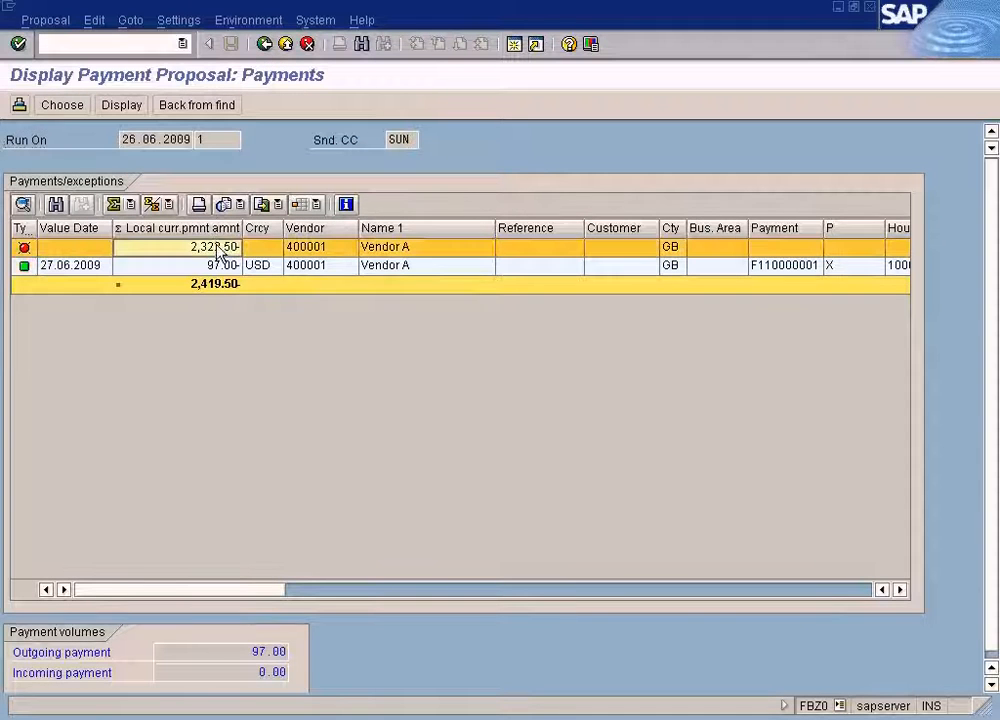
double_click(218, 247)
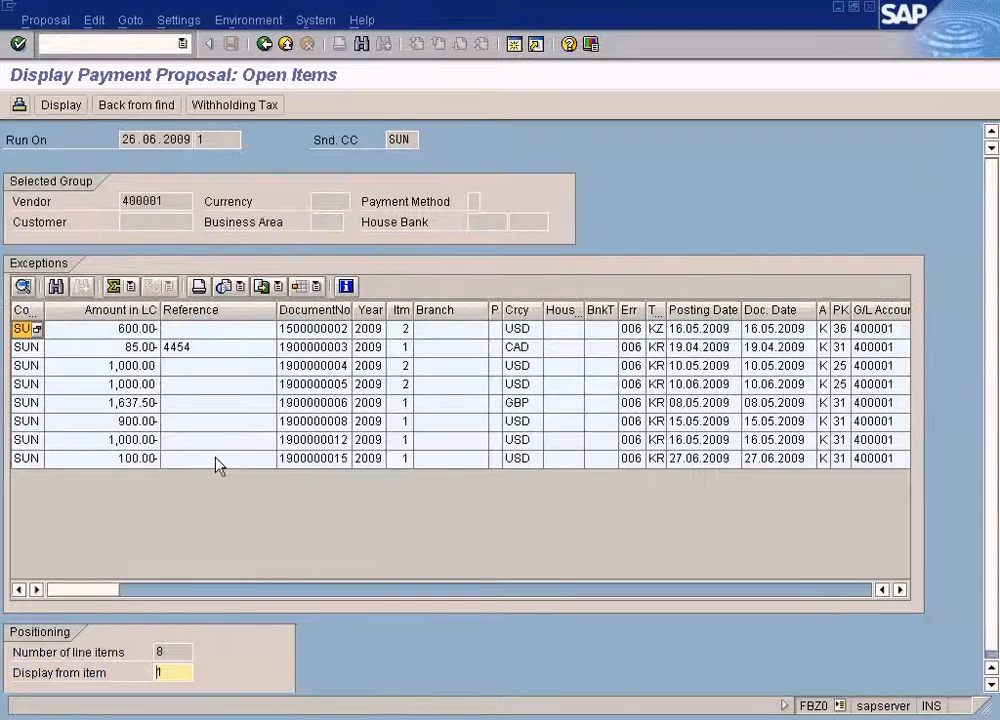
click(222, 458)
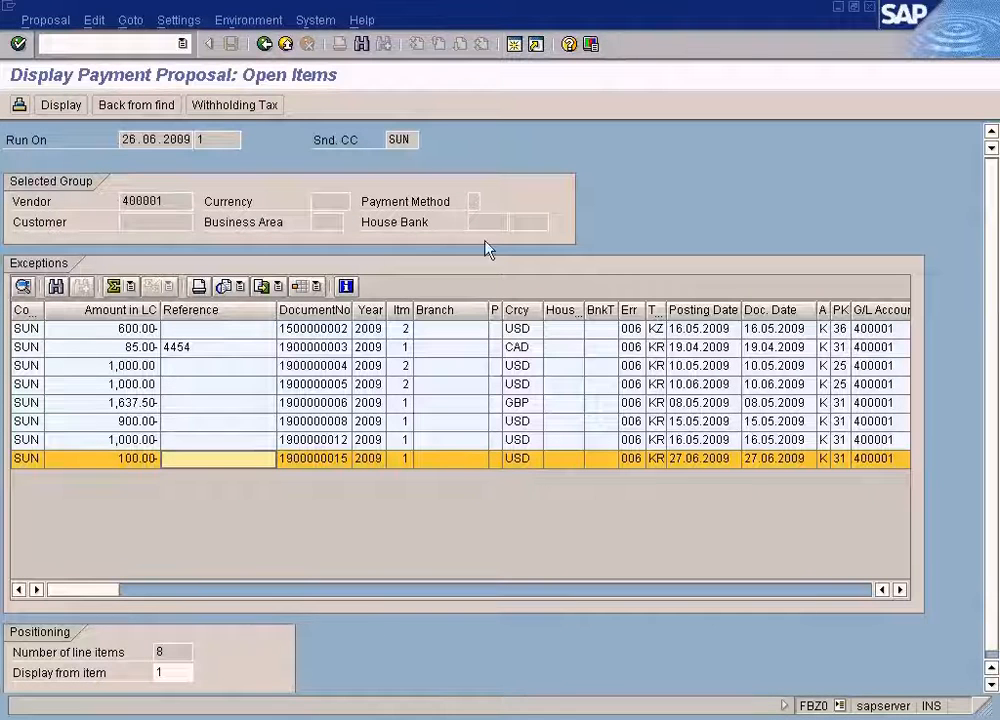
click(364, 718)
click(390, 673)
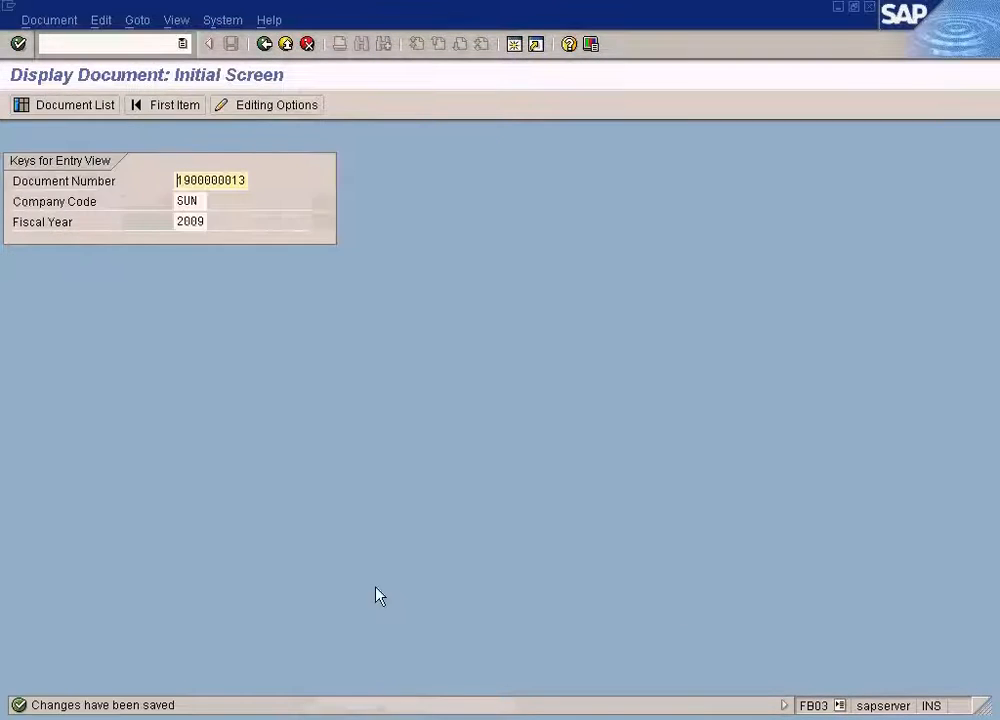
key(alt+Tab)
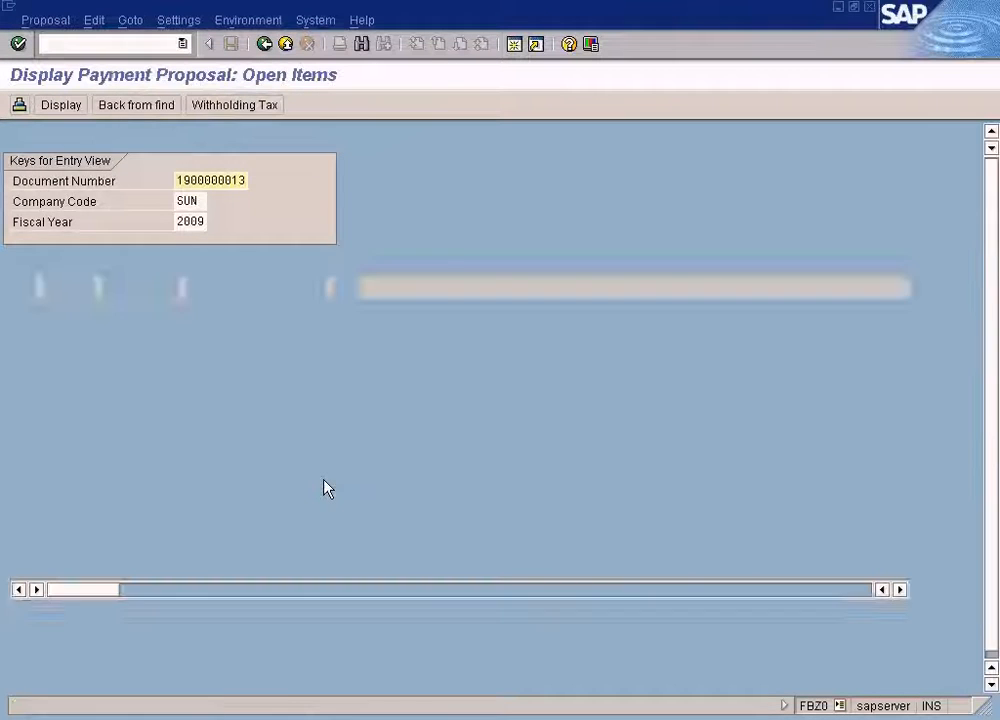
click(264, 45)
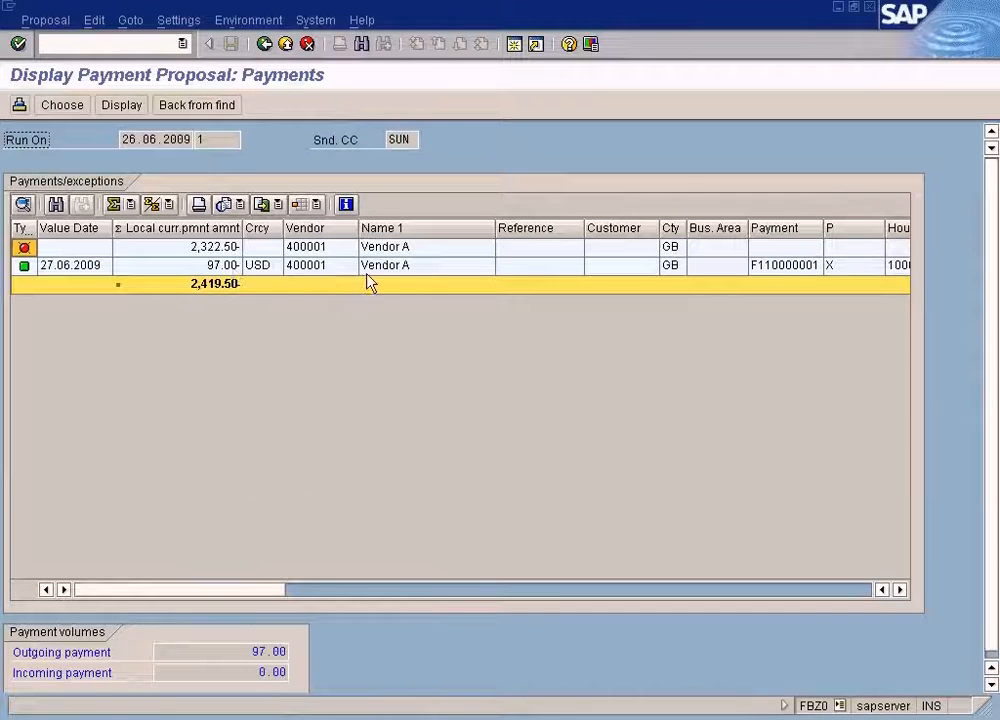
click(223, 268)
double_click(223, 268)
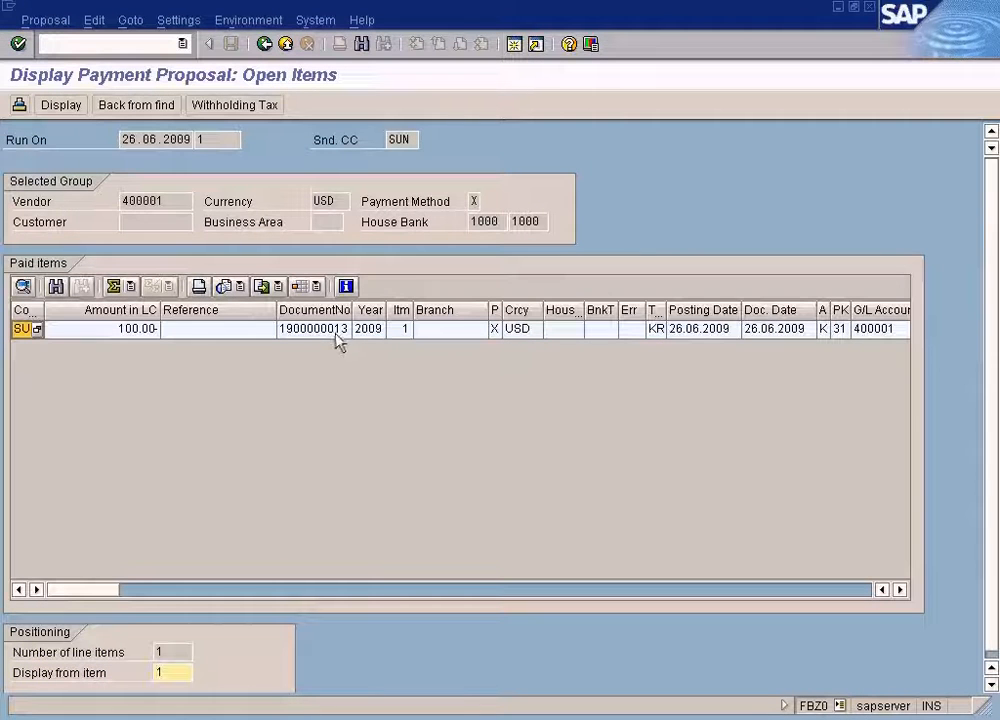
double_click(340, 330)
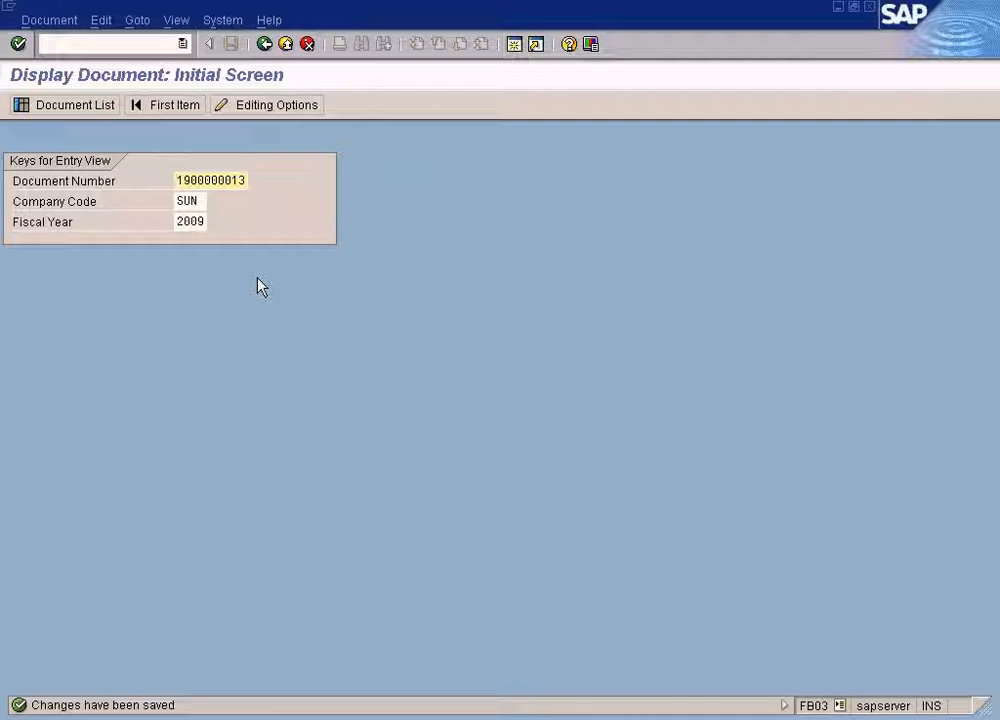
key(Return)
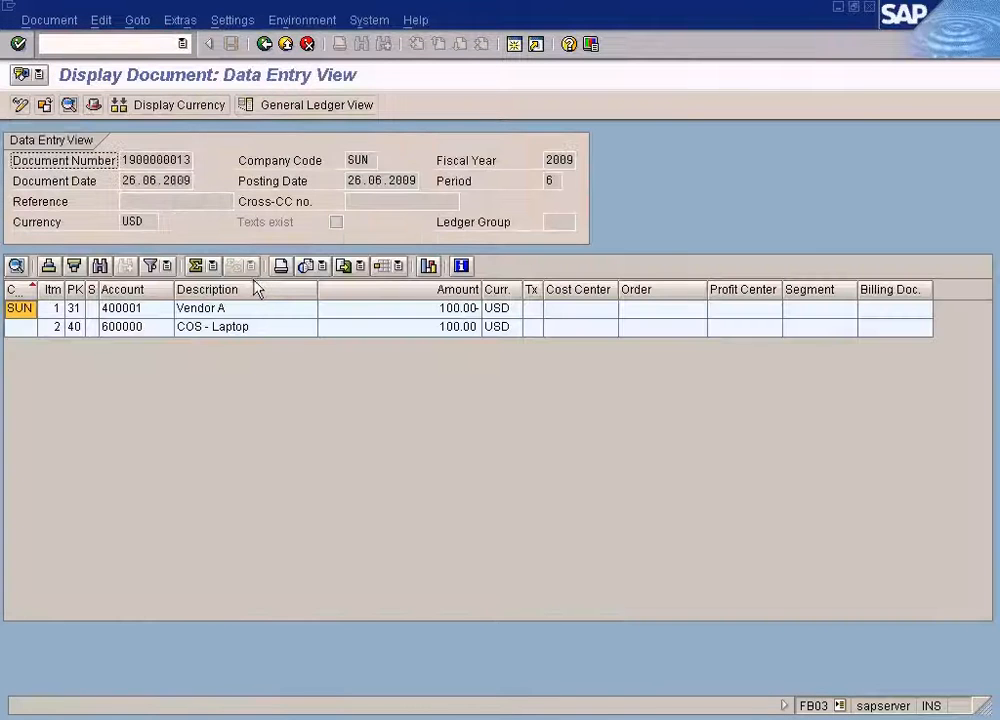
click(208, 311)
click(209, 324)
click(210, 311)
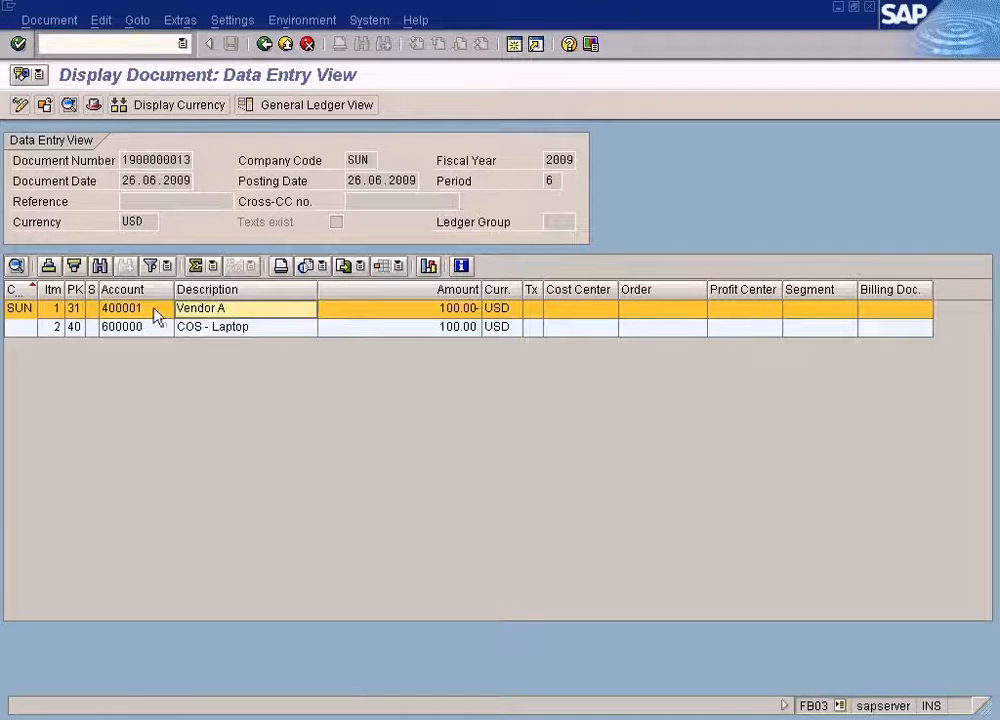
double_click(155, 316)
click(104, 406)
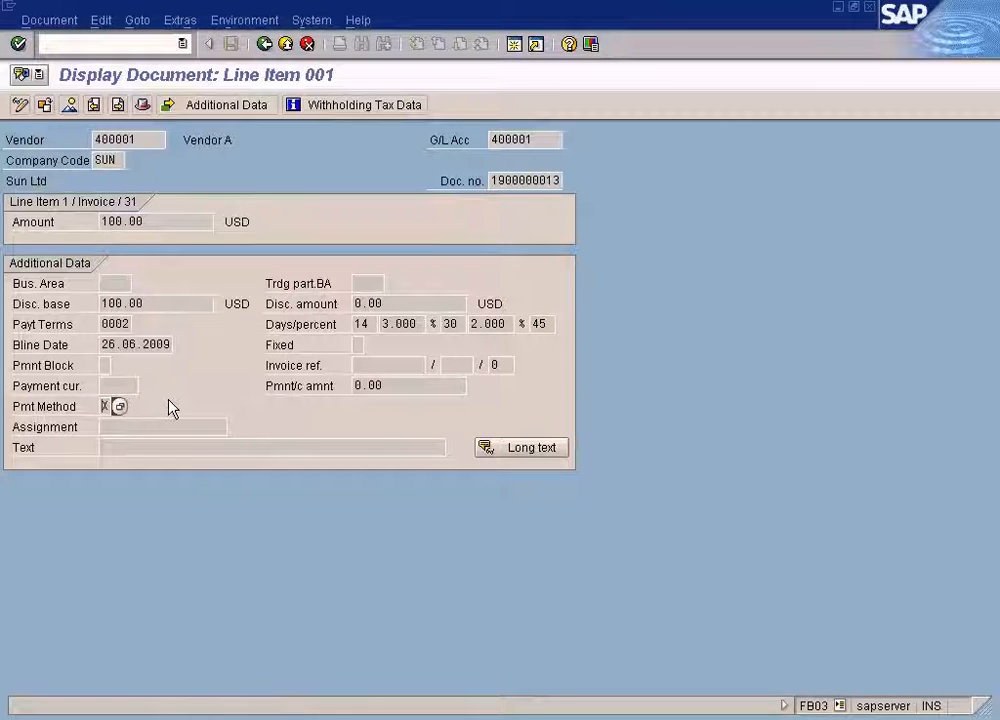
click(143, 140)
click(103, 407)
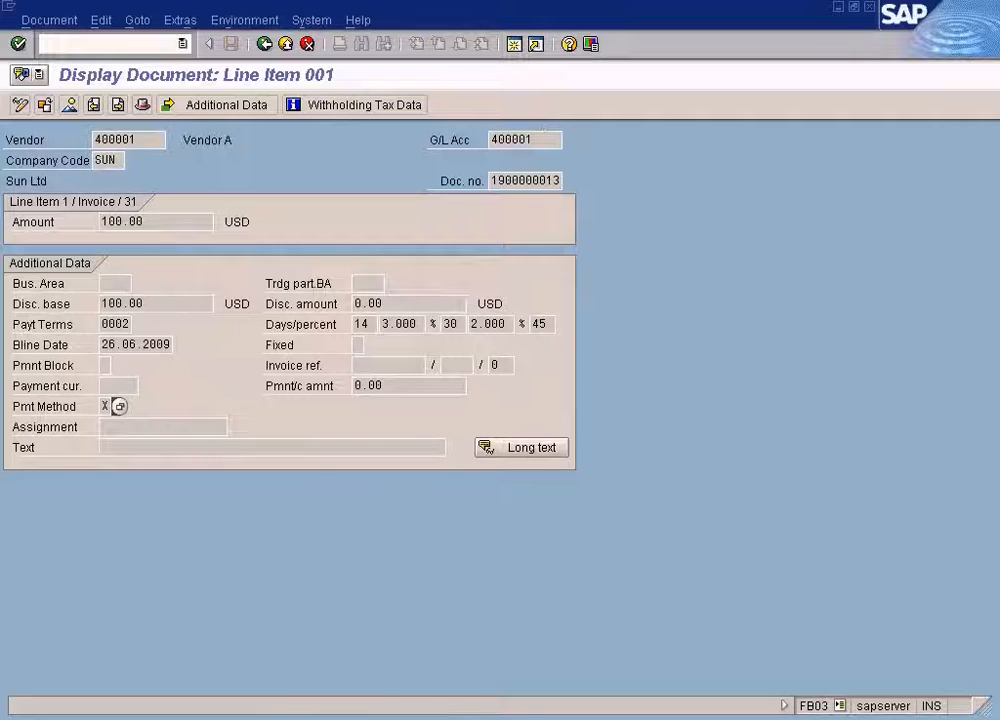
click(364, 716)
click(364, 660)
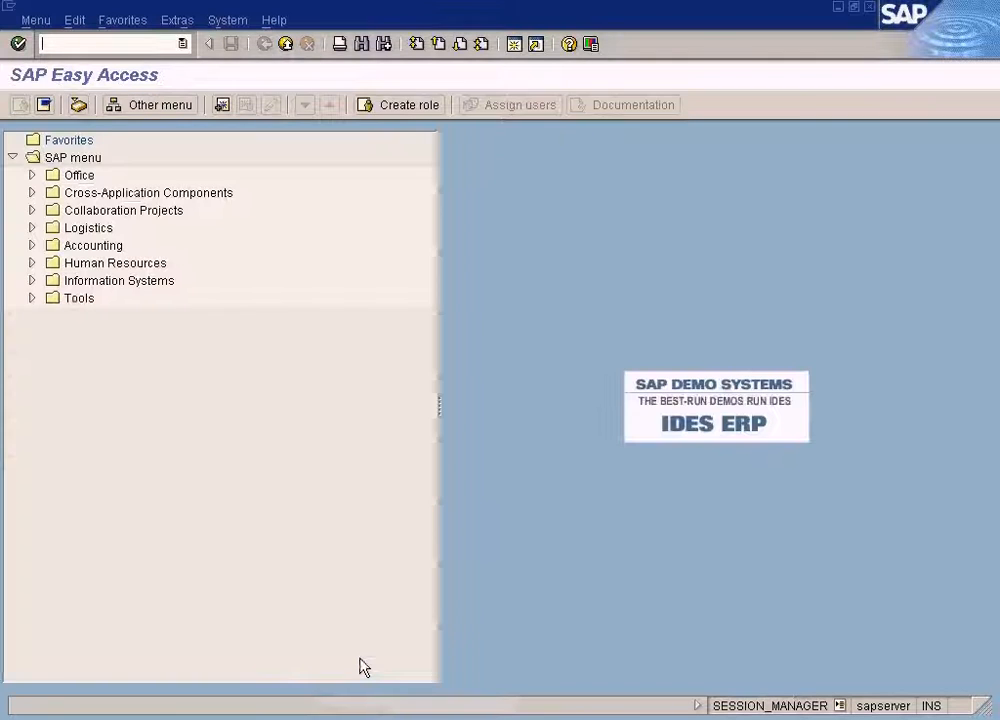
text(fb03)
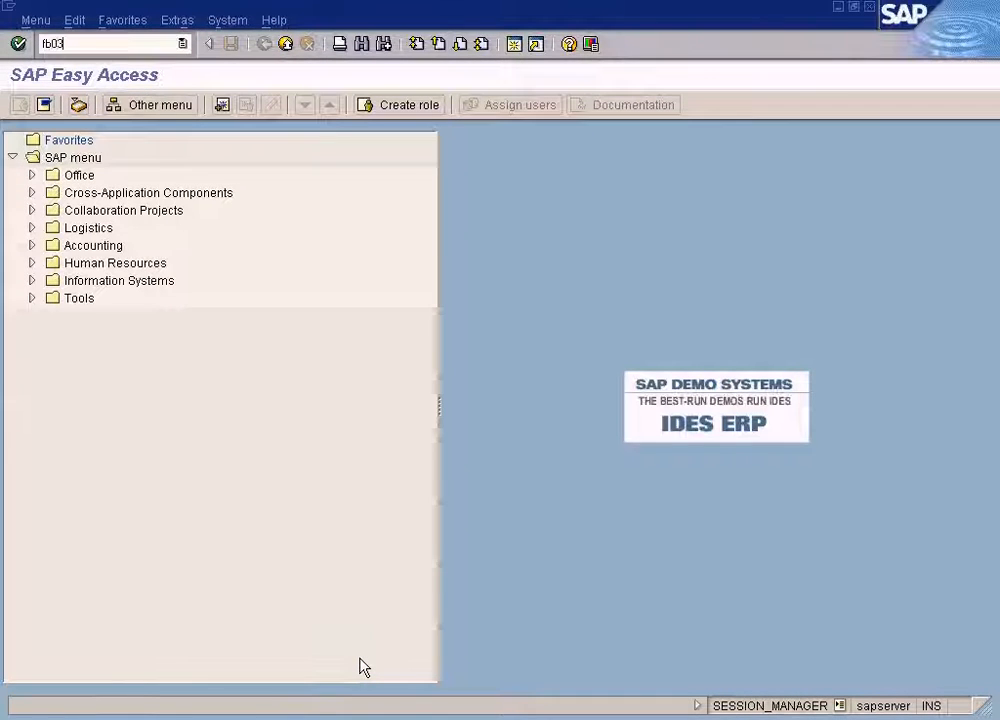
key(Return)
key(End)
key(BackSpace)
text(5)
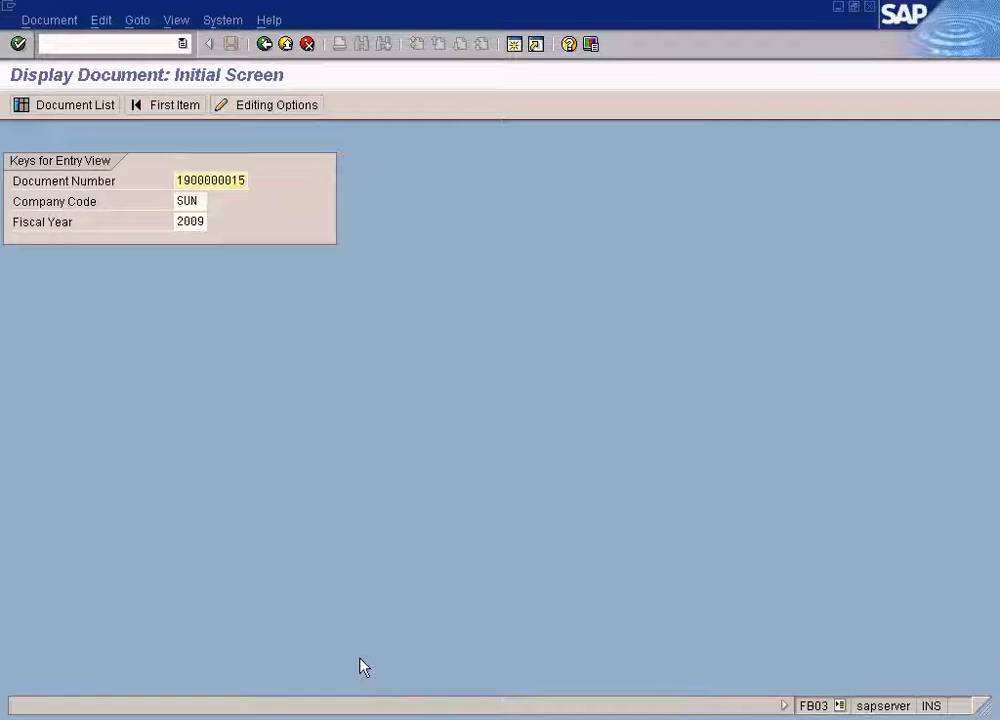
click(366, 718)
click(378, 697)
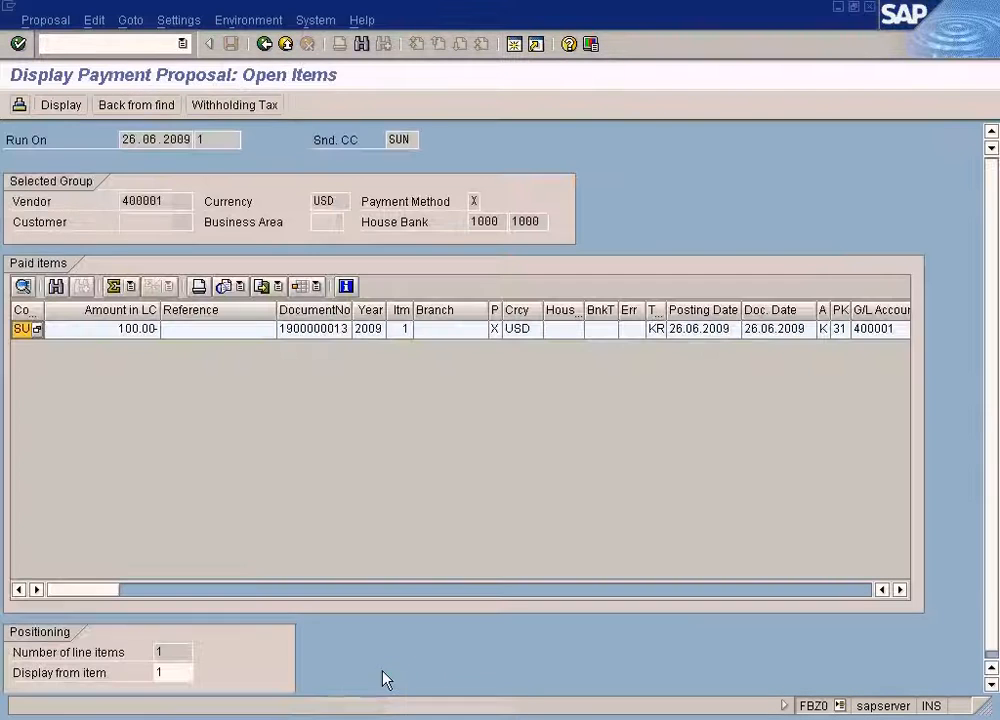
click(265, 44)
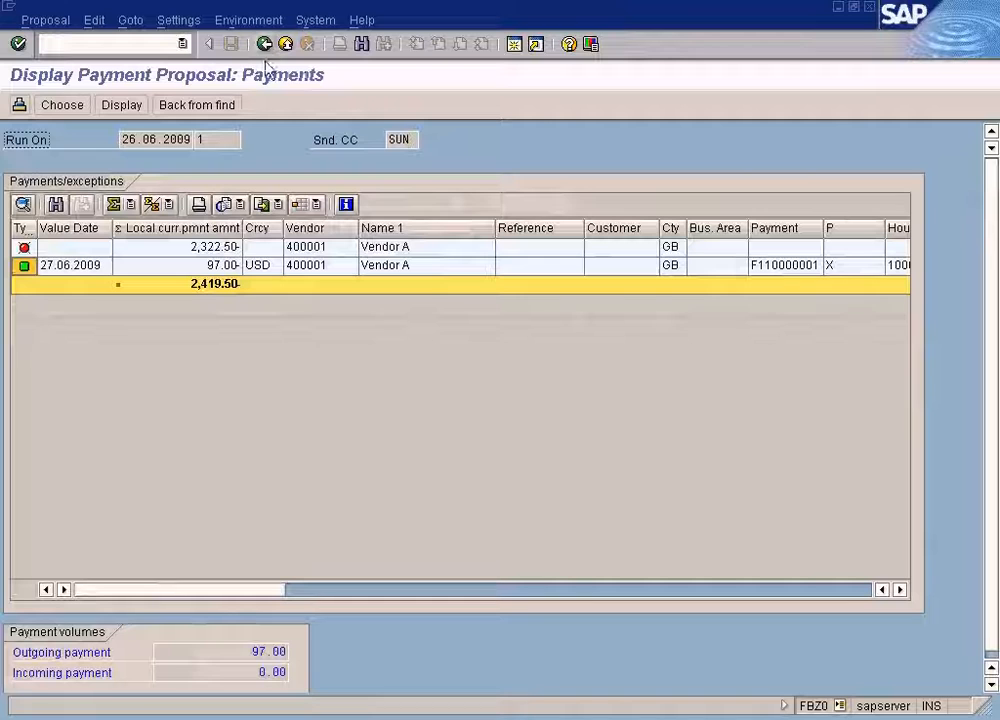
double_click(207, 248)
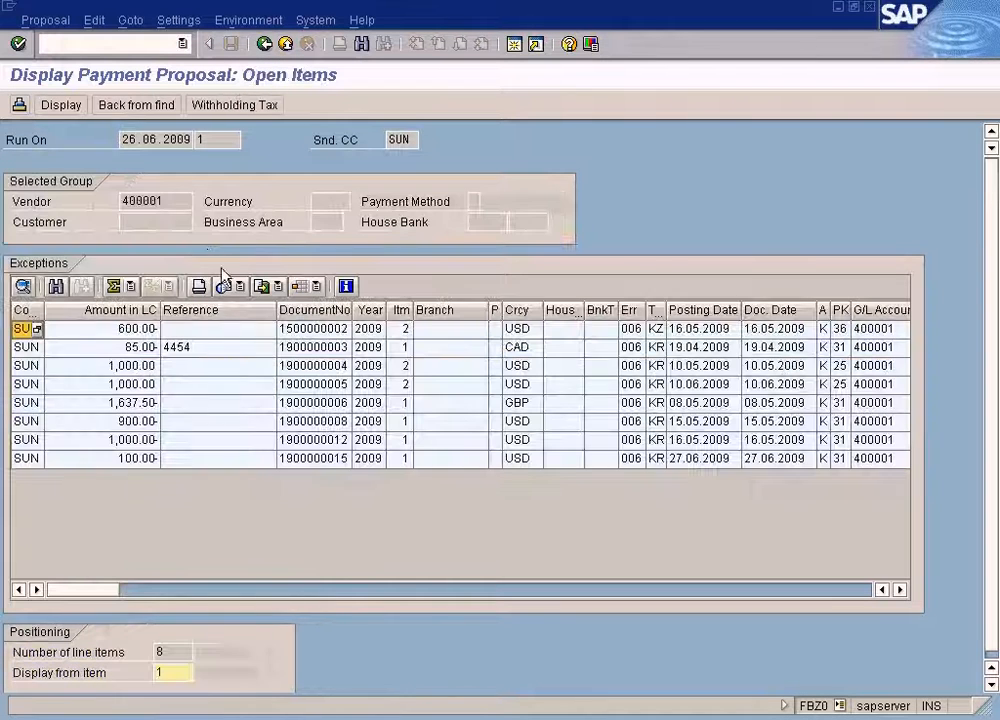
click(320, 461)
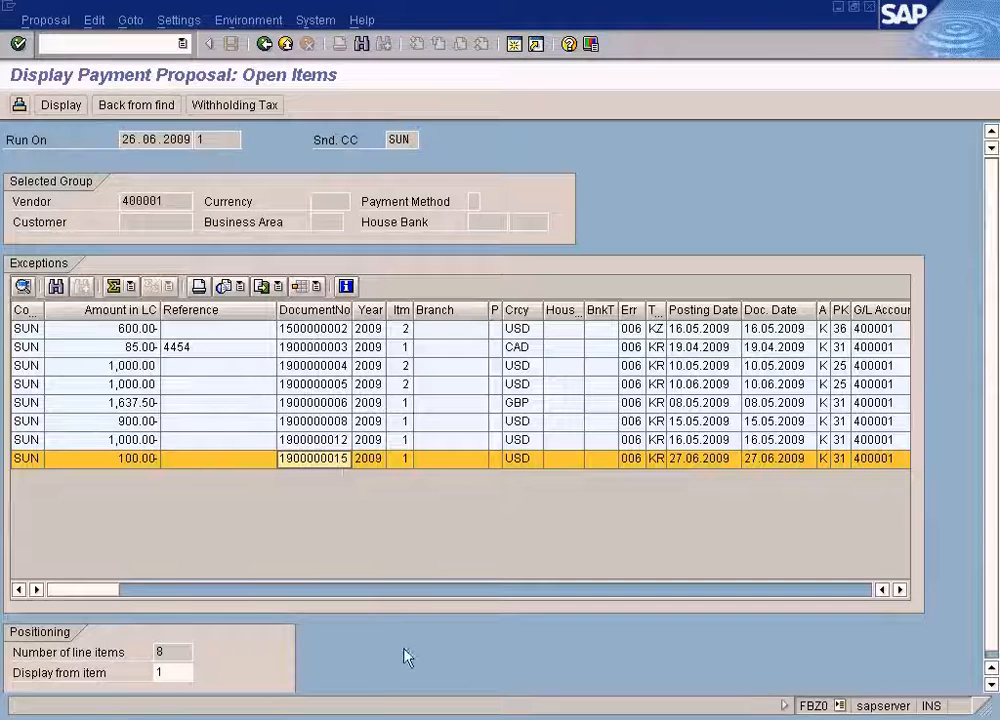
click(372, 718)
click(375, 658)
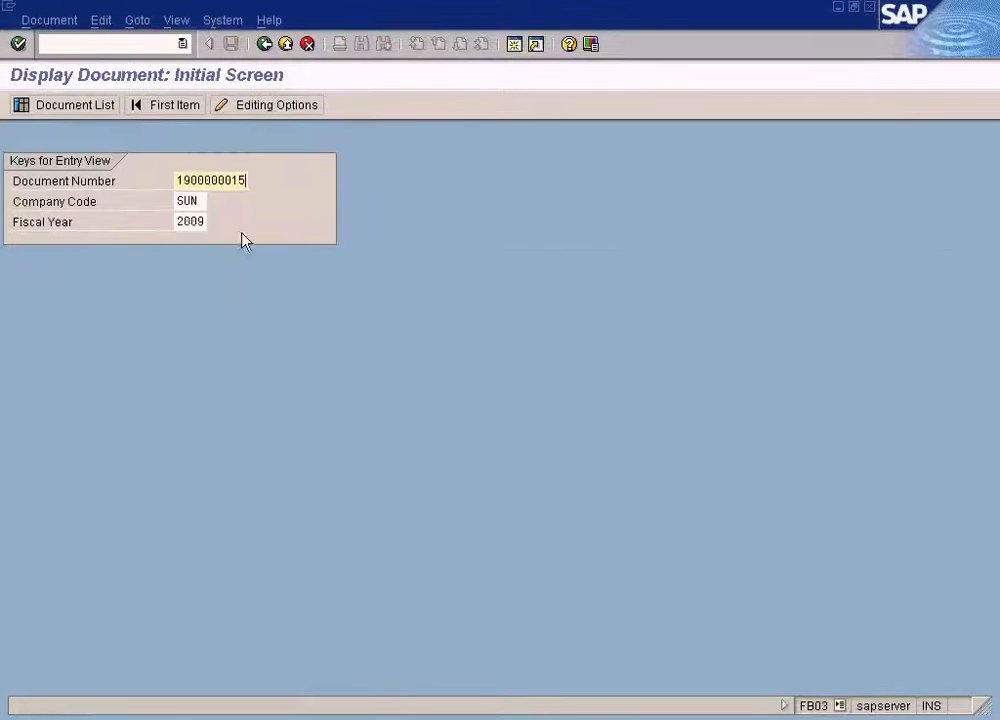
key(Return)
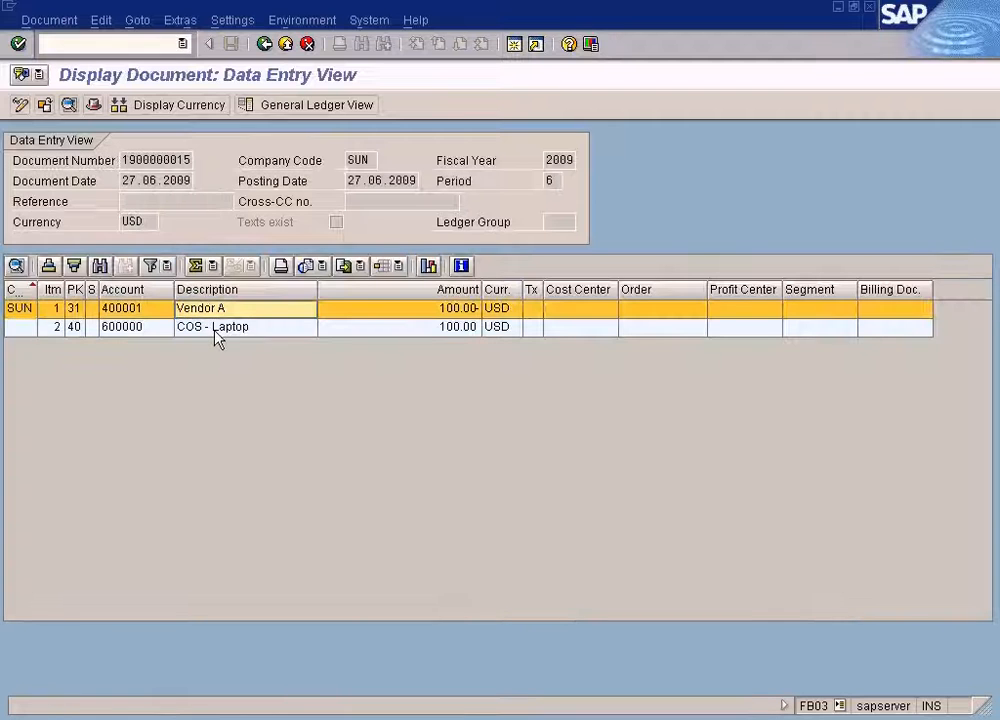
double_click(211, 314)
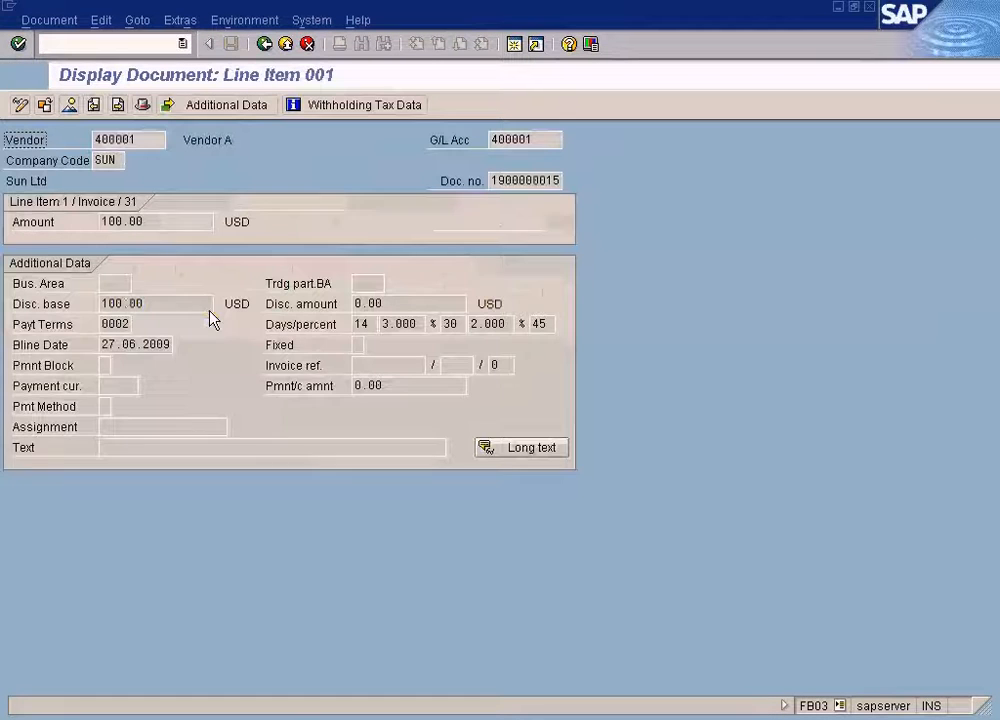
click(105, 406)
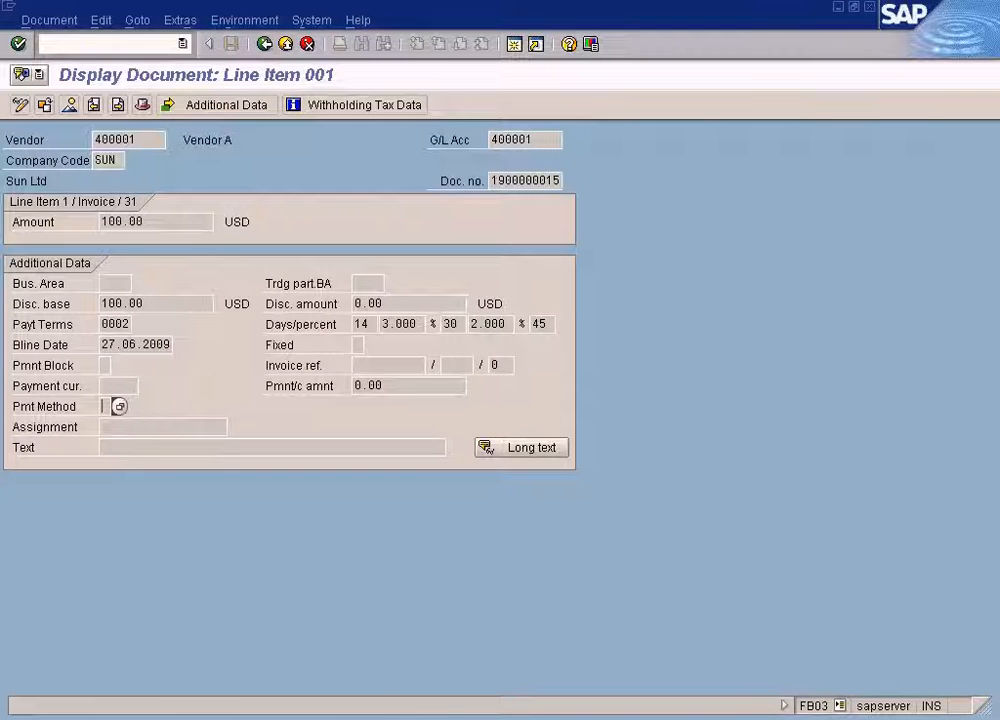
click(400, 694)
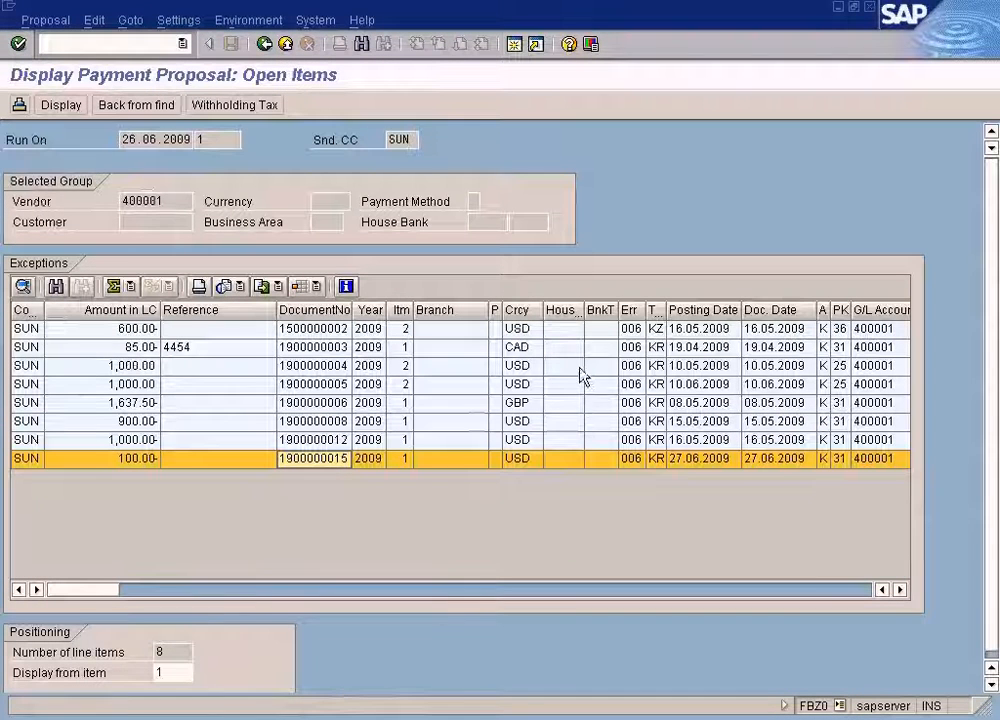
click(494, 460)
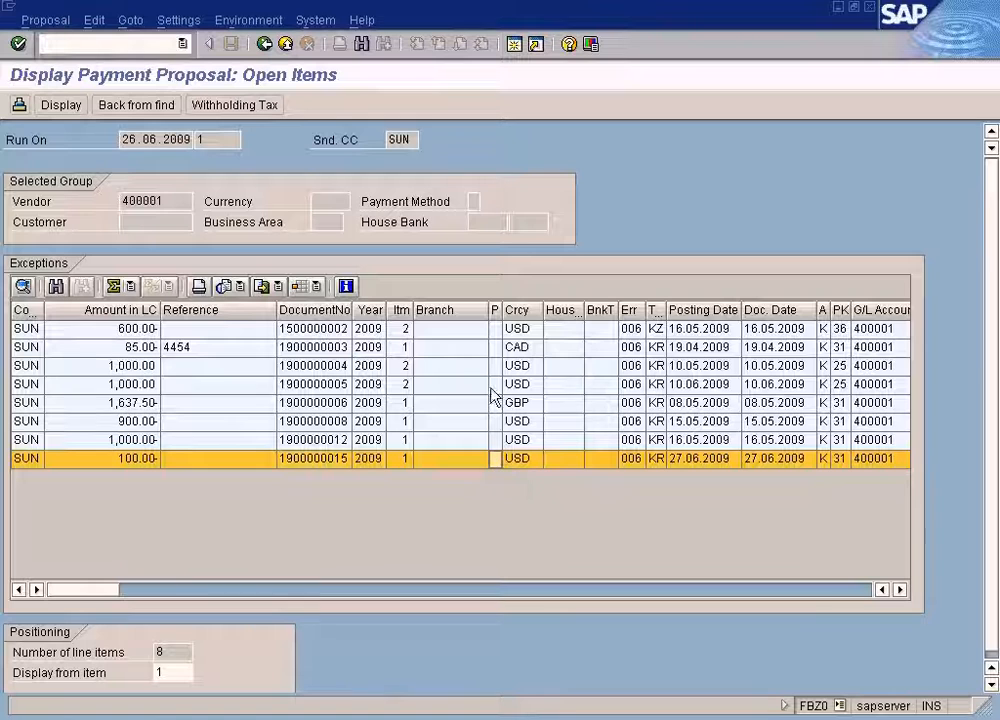
drag(497, 311, 514, 311)
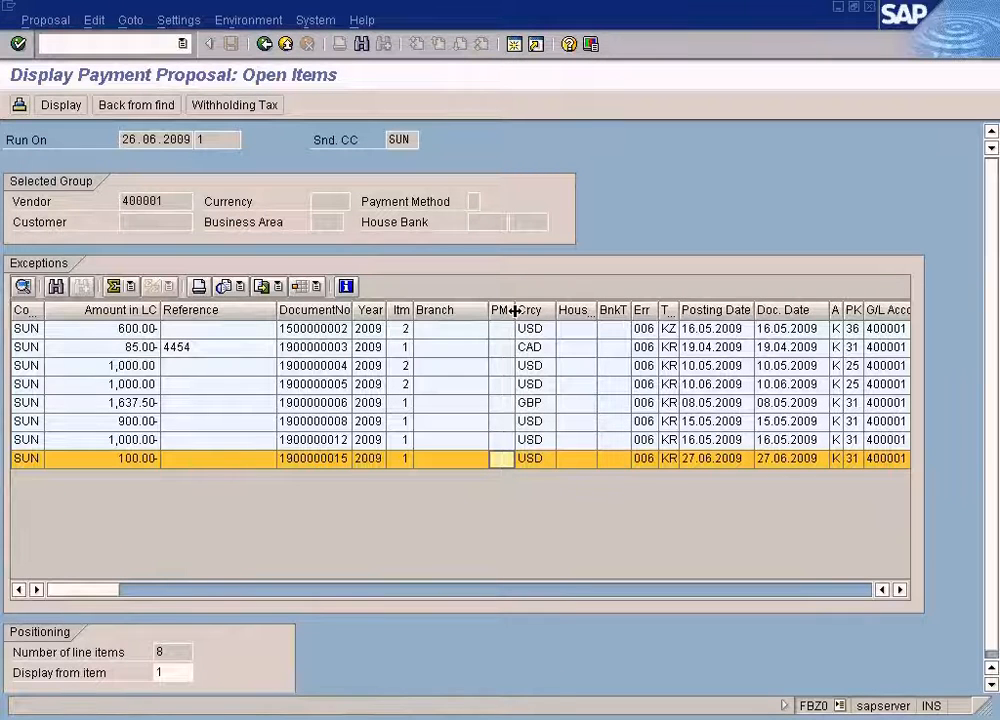
click(344, 461)
click(502, 464)
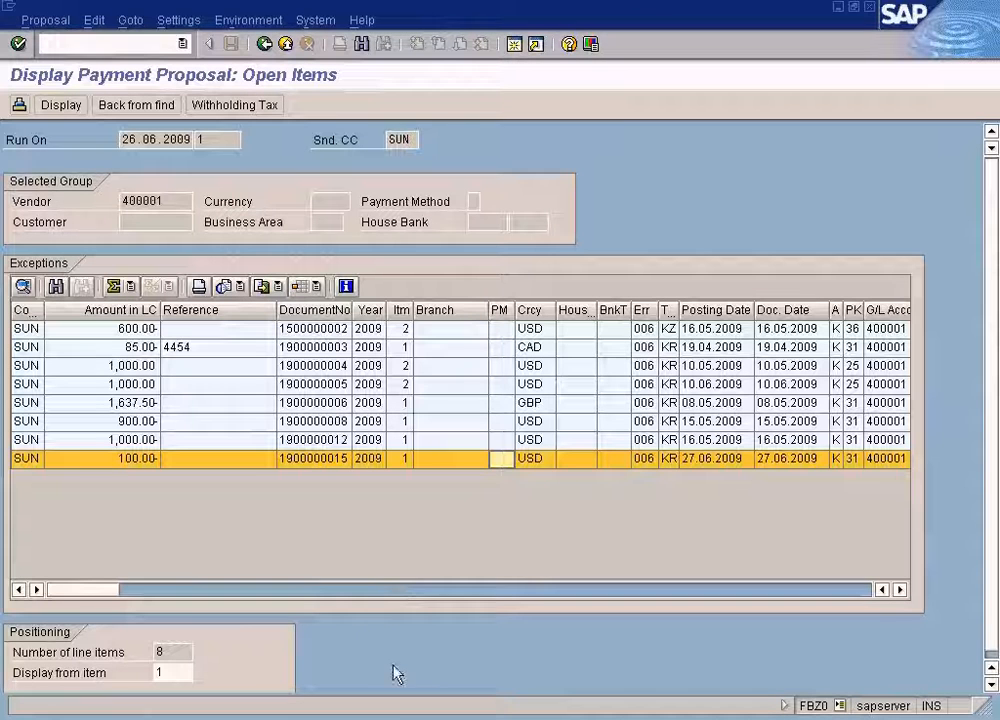
Open a new session from the payment proposal and start transaction fk03.
click(398, 718)
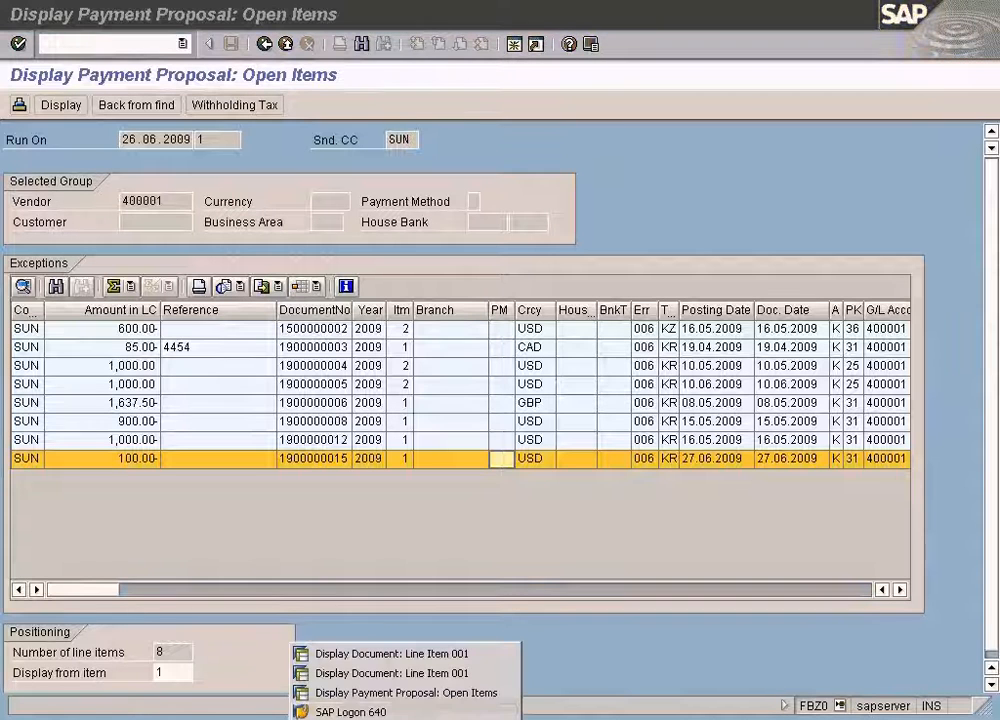
click(598, 670)
click(514, 45)
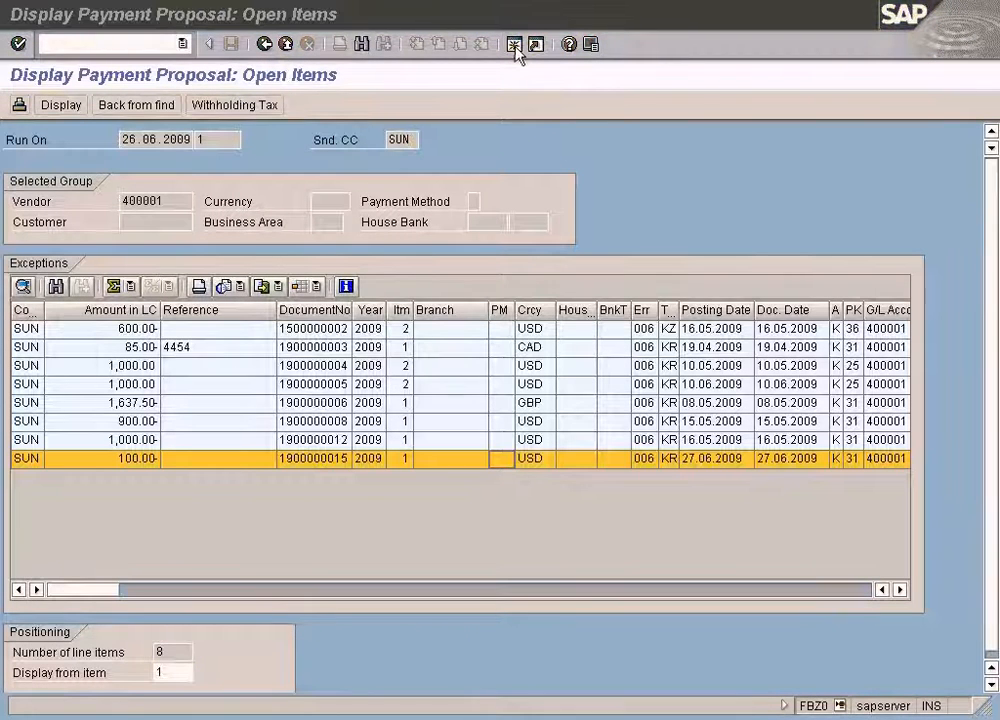
text(fk03)
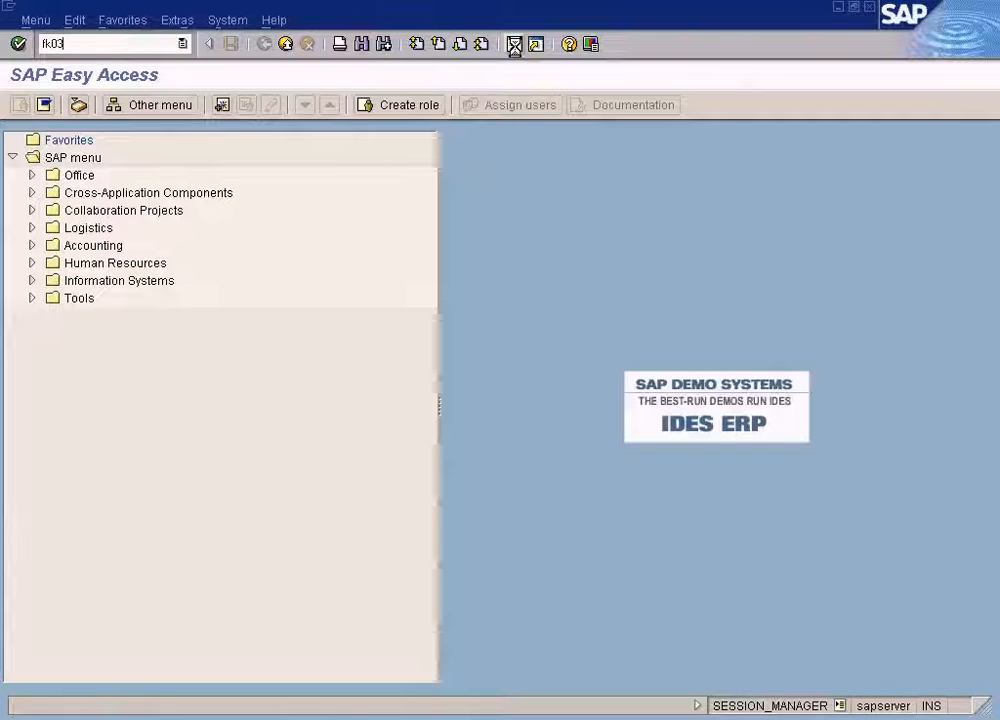
key(Return)
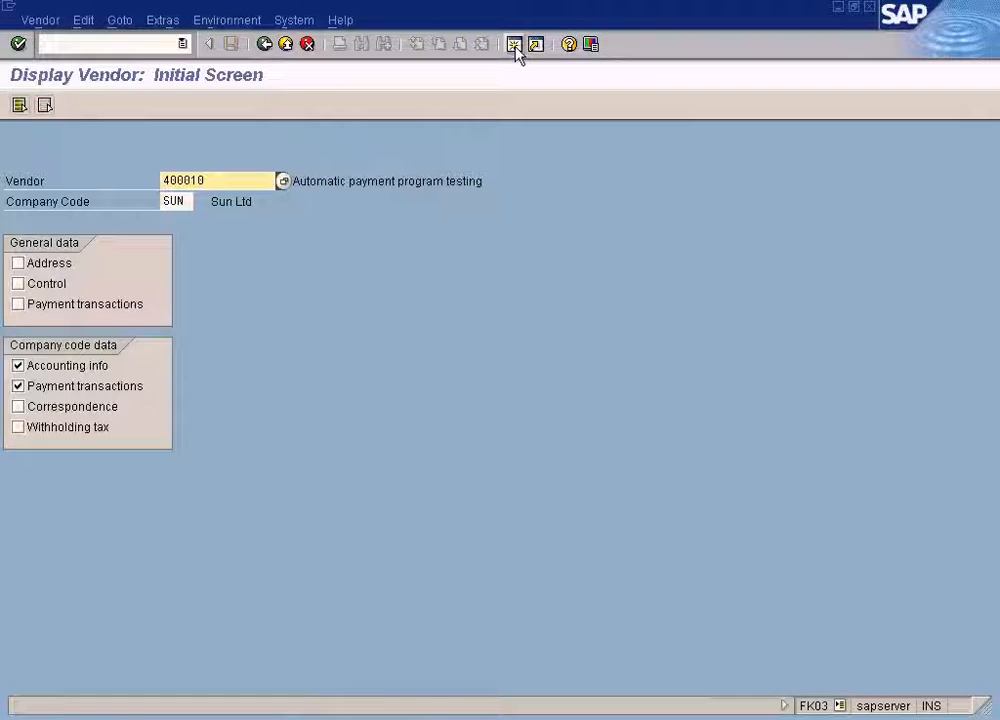
Display vendor 400001's accounting and payment transaction data and examine its payment methods.
key(End)
key(BackSpace)
key(BackSpace)
text(01)
key(Return)
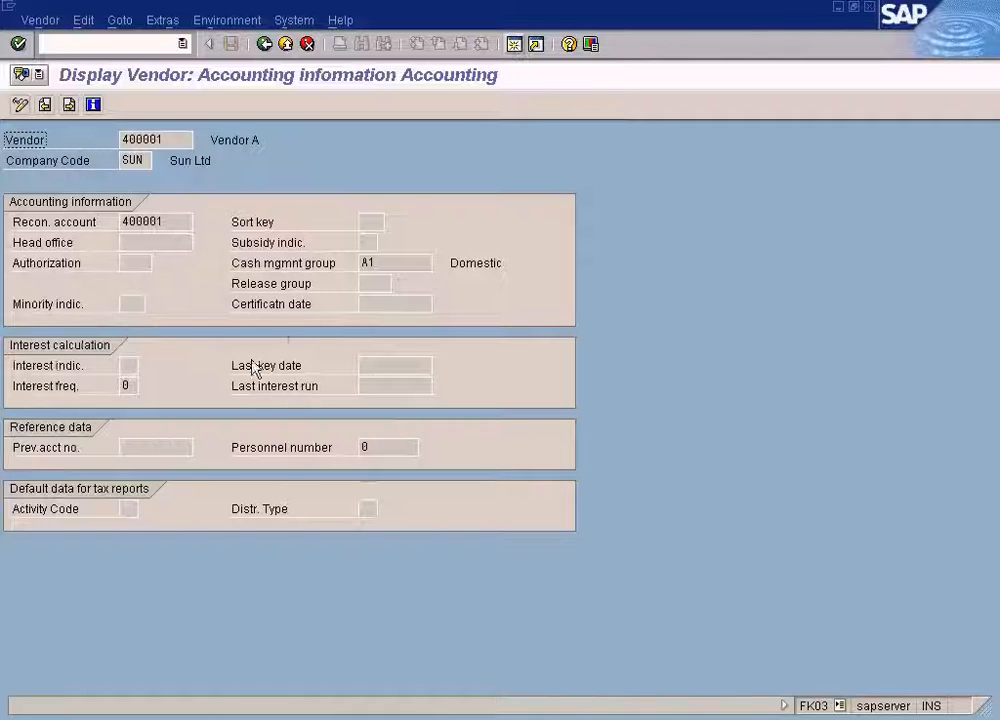
key(Return)
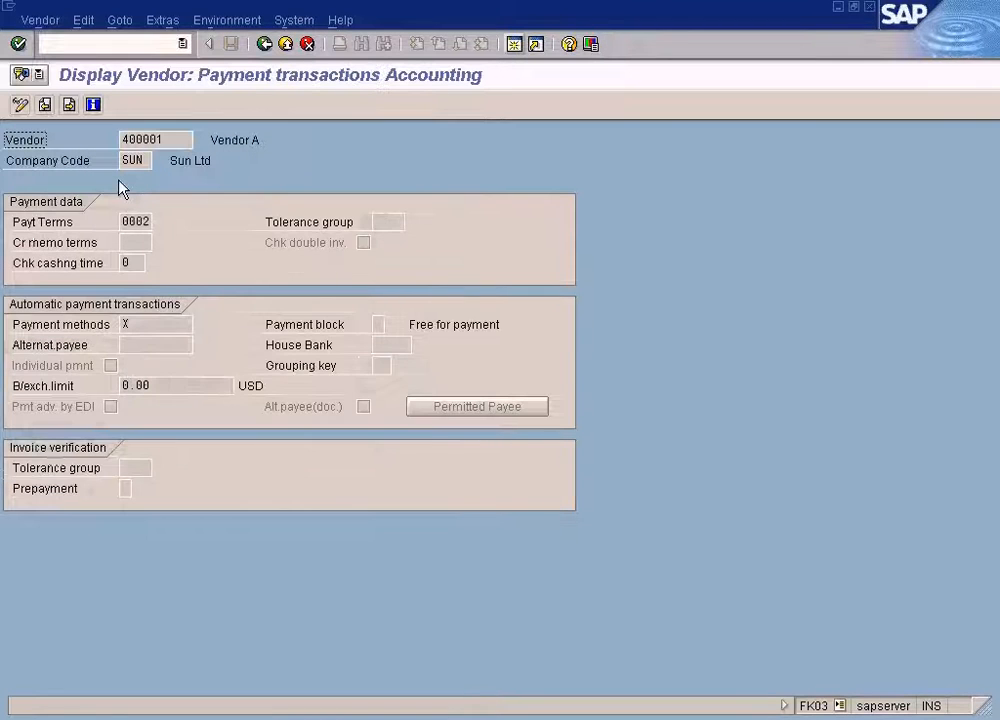
click(127, 324)
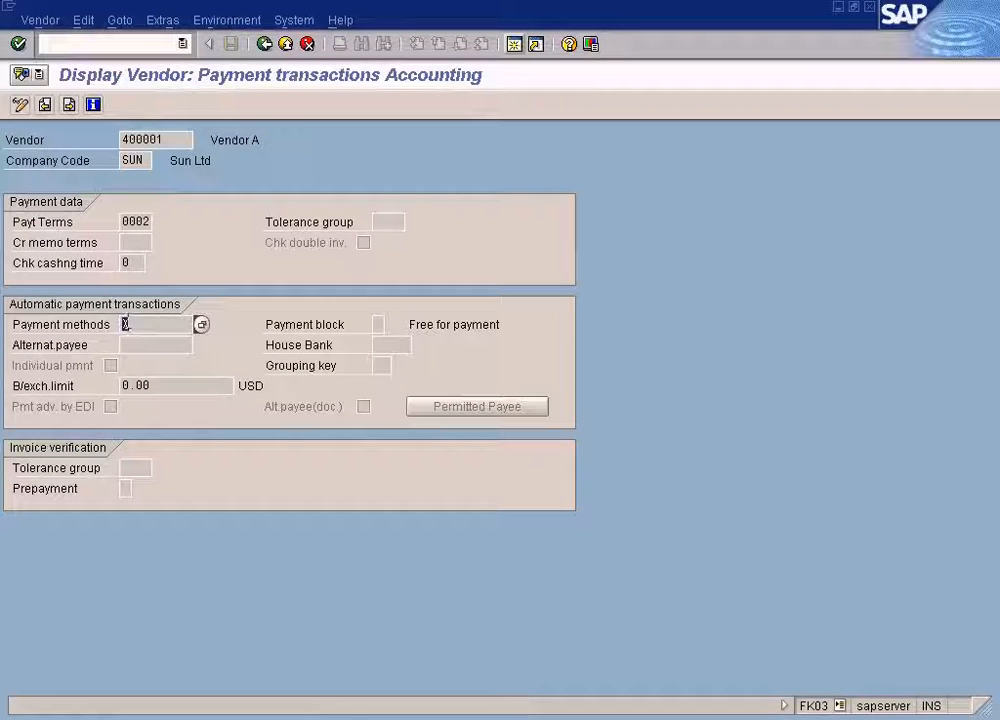
click(161, 320)
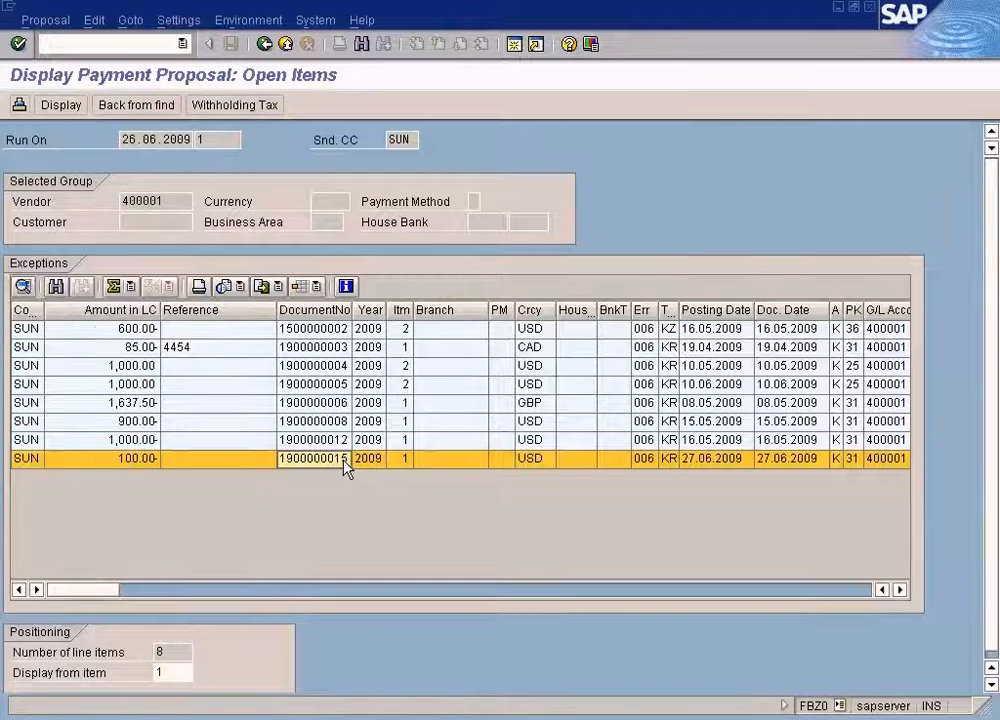
Leave the payment proposal open items and return to the automatic payment run status for 26.06.2009.
click(497, 464)
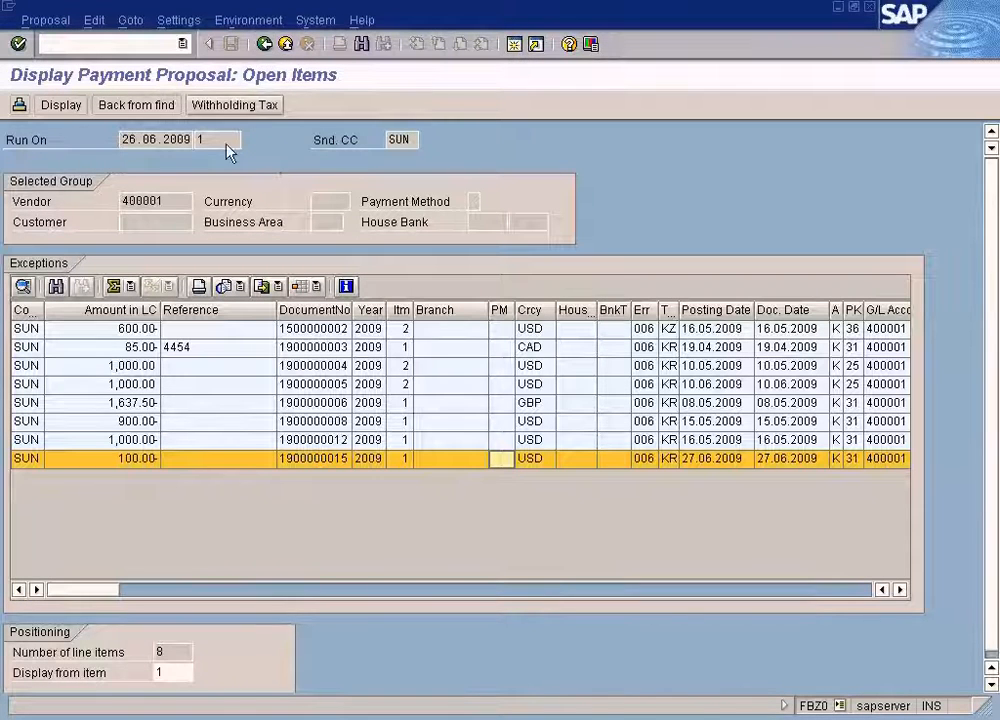
drag(172, 201, 77, 199)
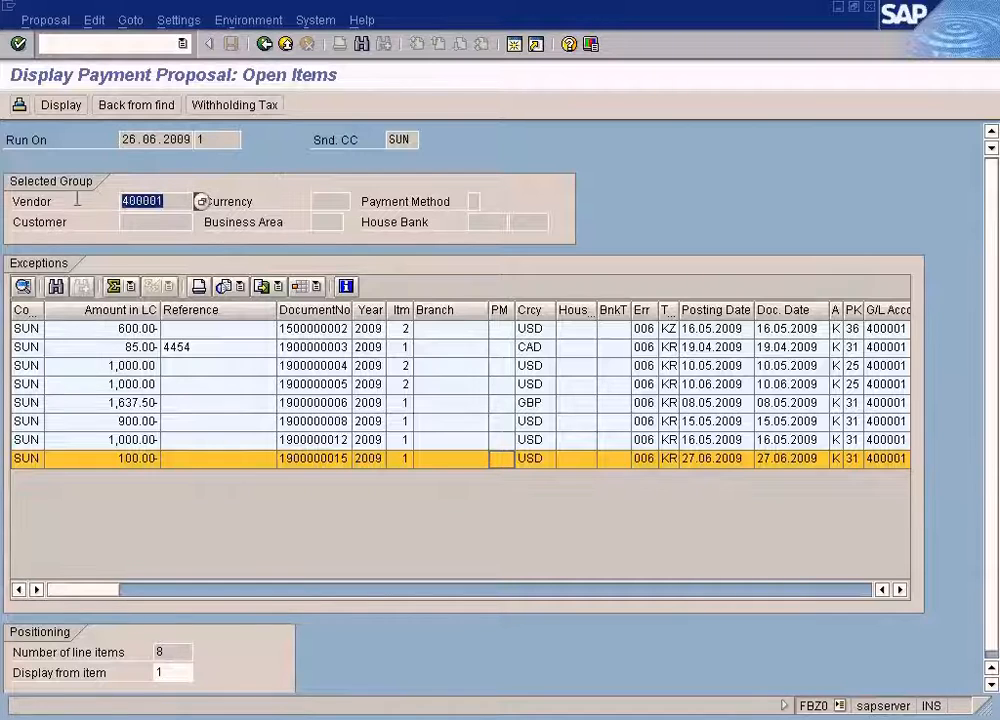
click(265, 45)
click(265, 45)
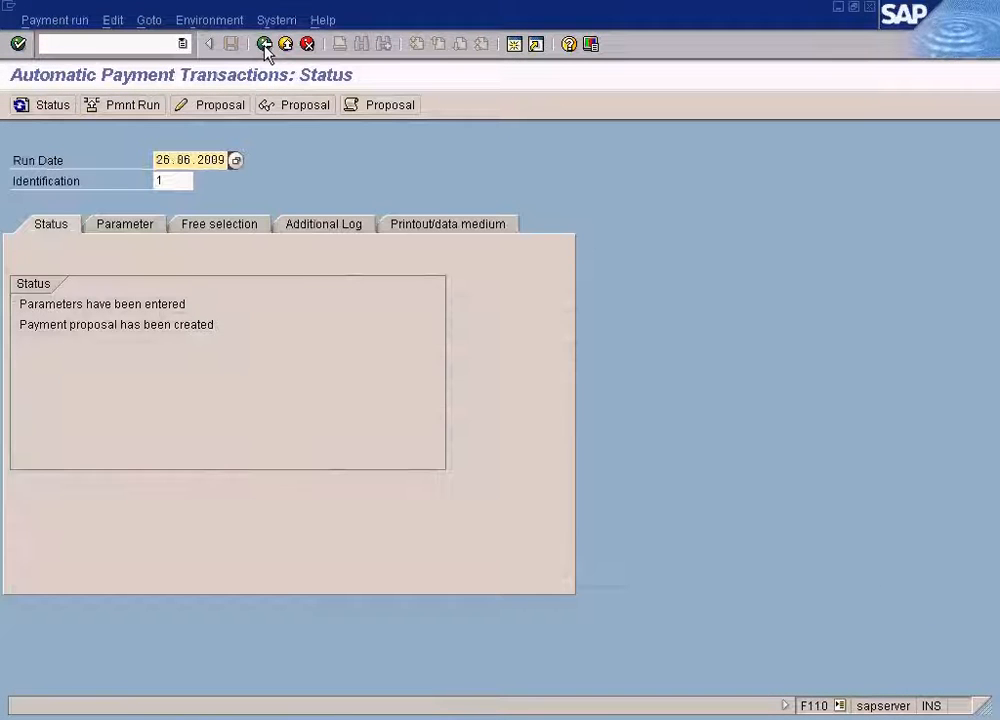
Review the Free selection and Additional Log tabs of the payment run.
click(248, 232)
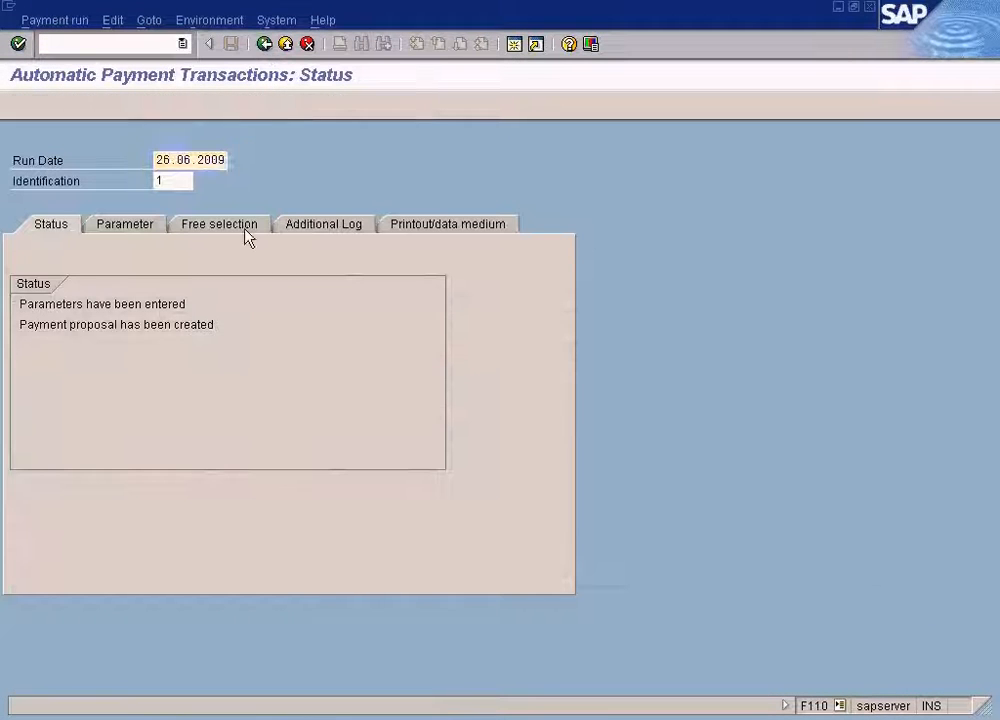
click(56, 227)
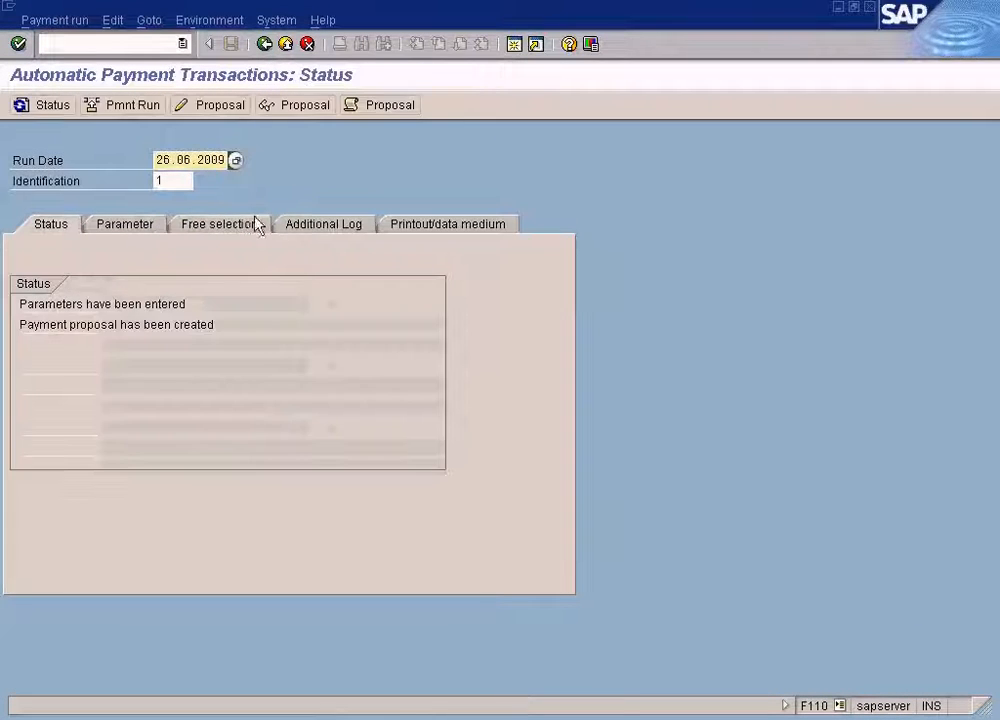
click(340, 235)
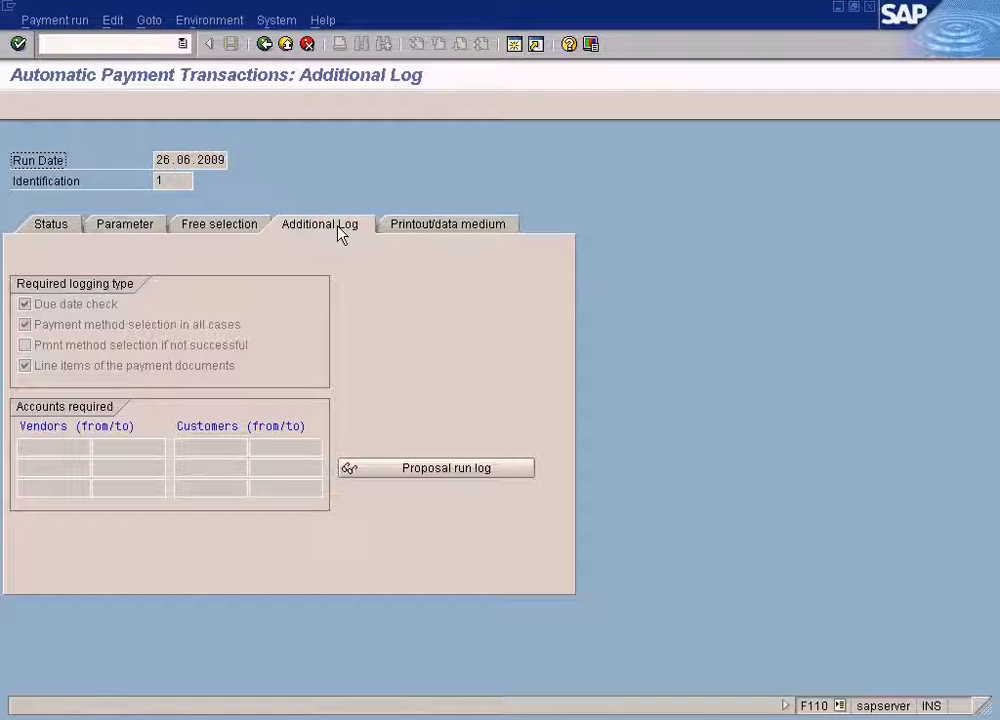
click(50, 446)
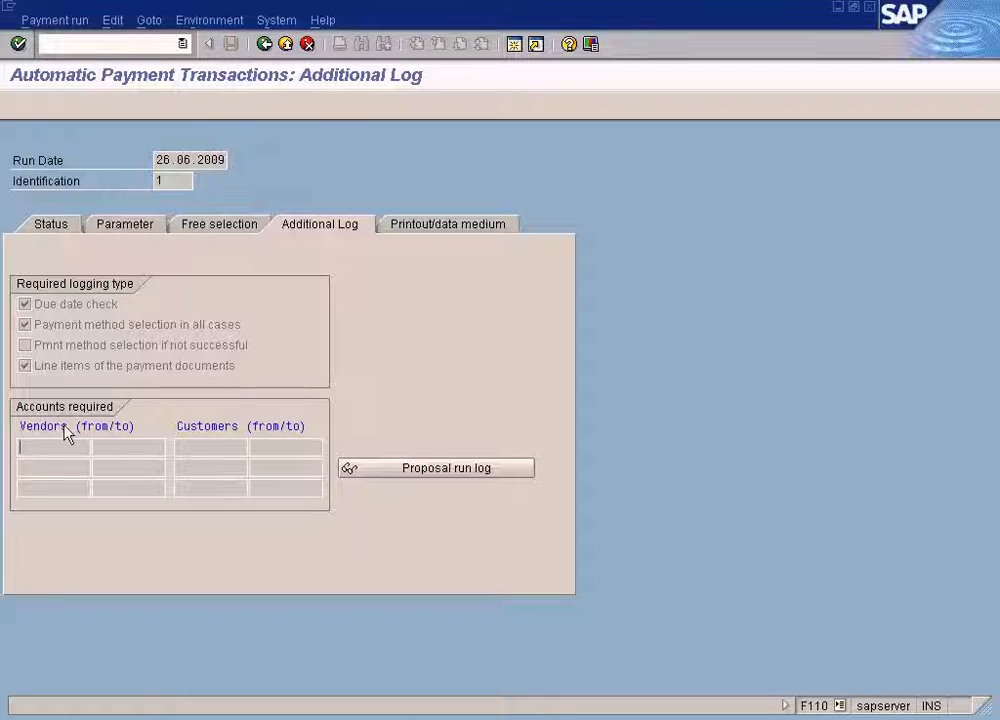
click(56, 220)
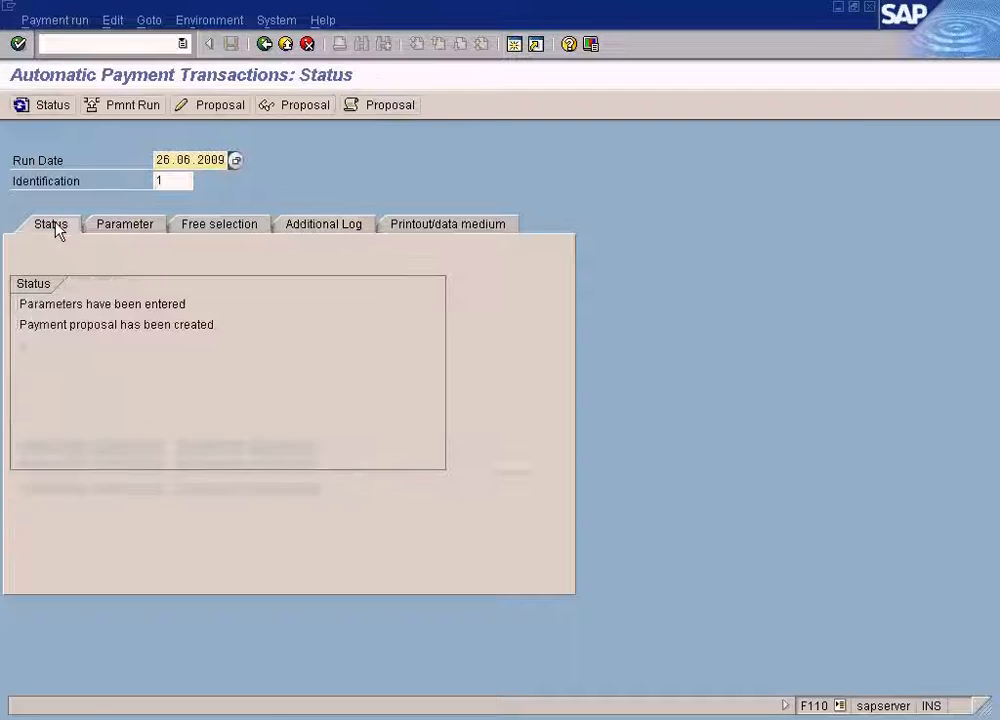
Open the proposal run log and read the long texts of the vendor 400001 messages, including the no valid payment procedure error.
click(398, 105)
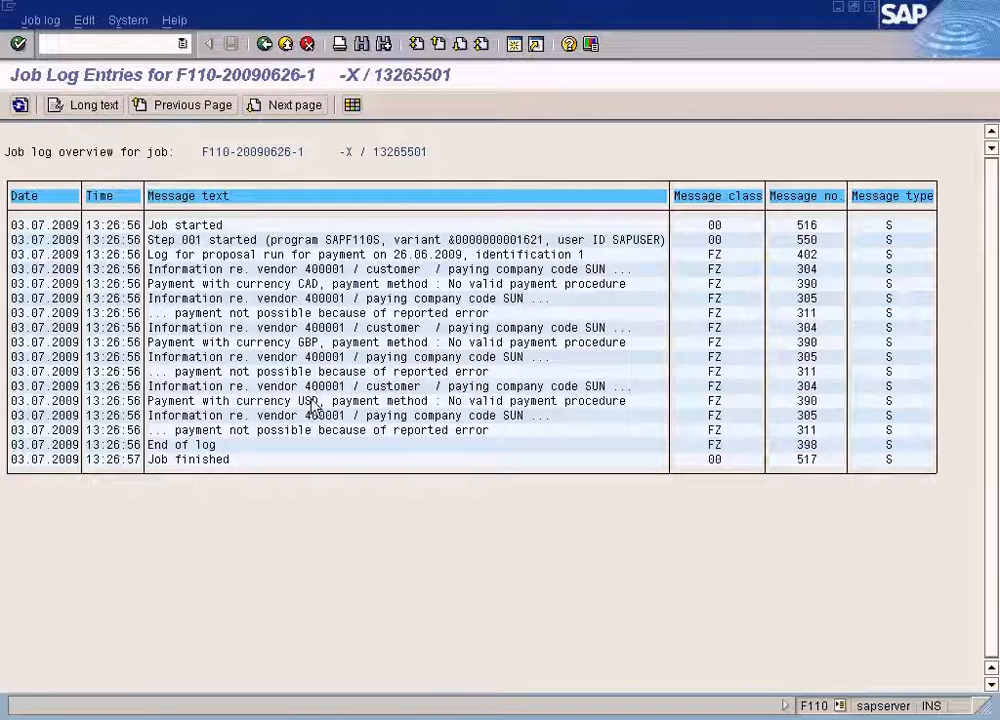
double_click(313, 388)
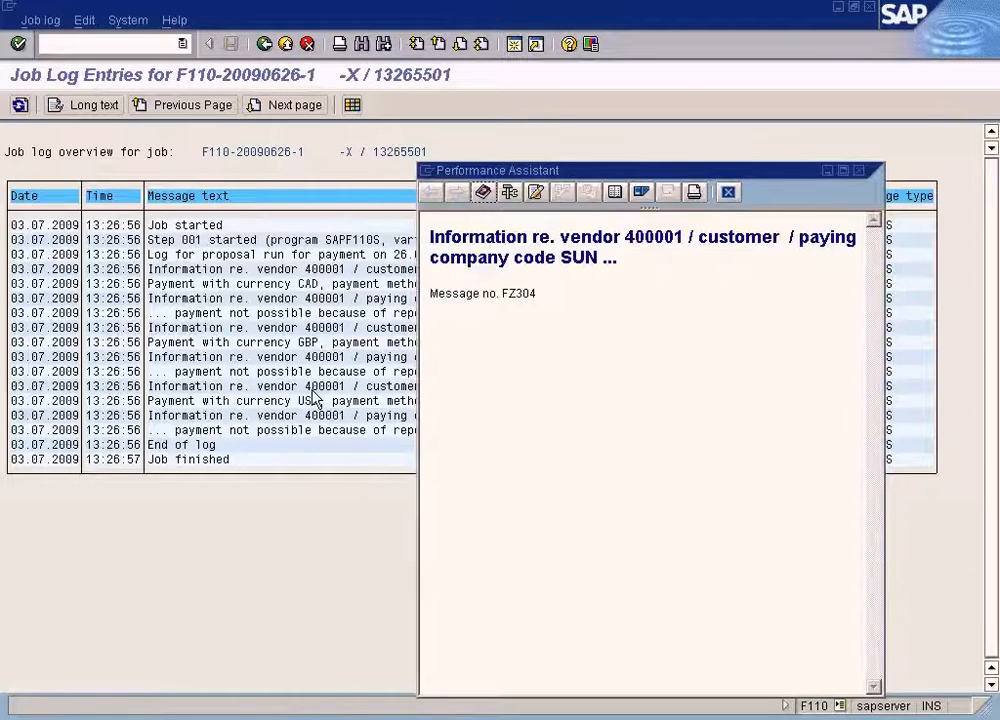
click(728, 193)
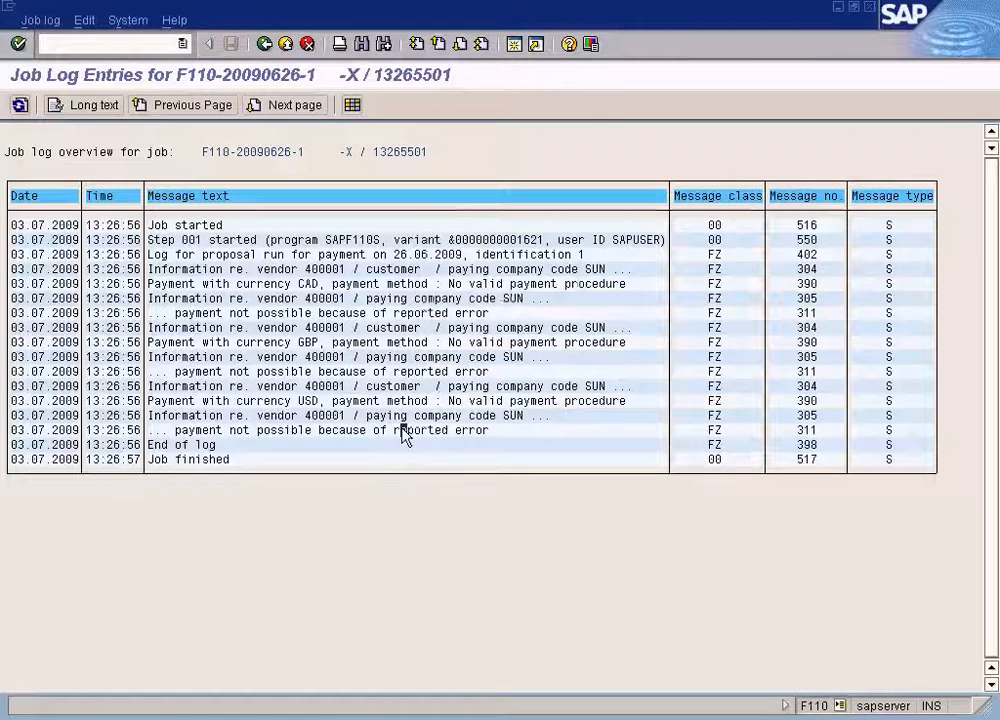
double_click(405, 435)
click(729, 194)
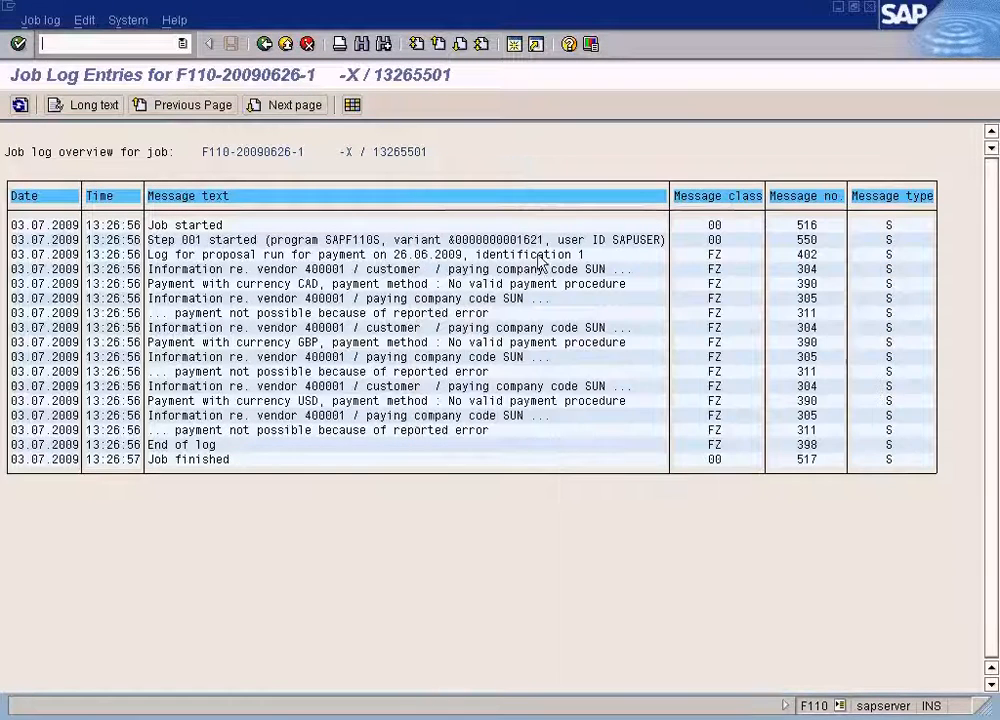
double_click(383, 357)
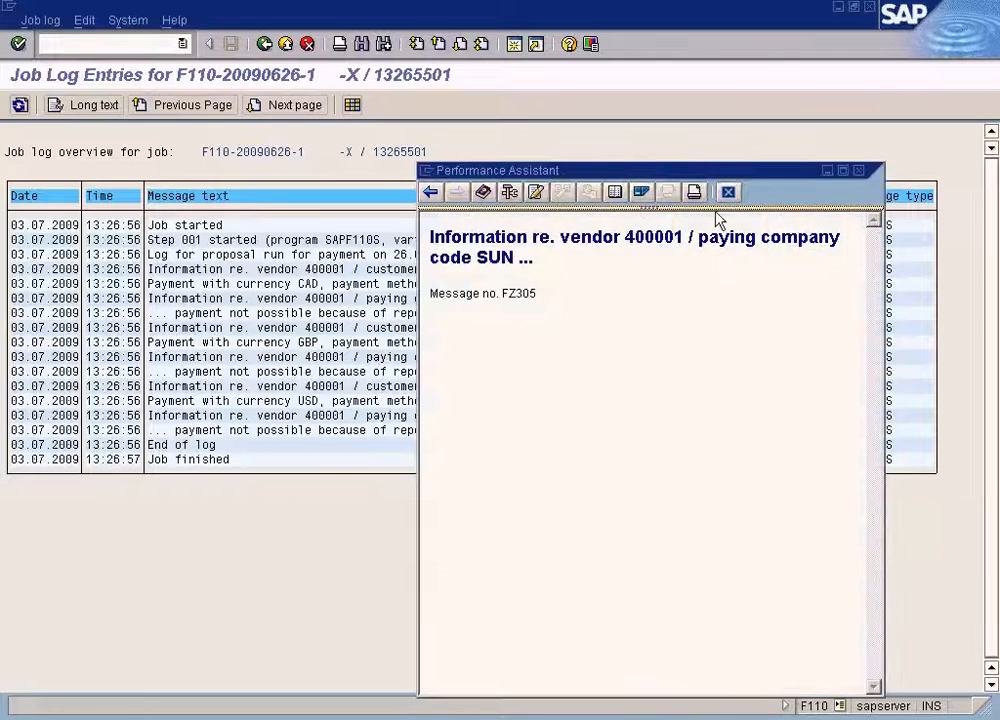
click(728, 192)
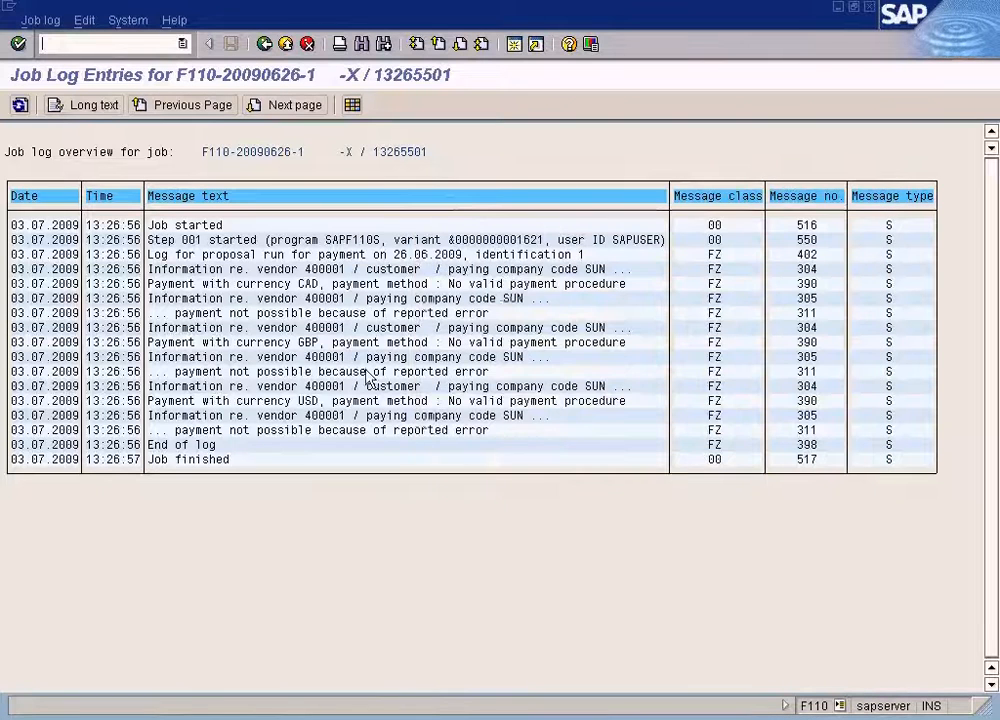
double_click(287, 389)
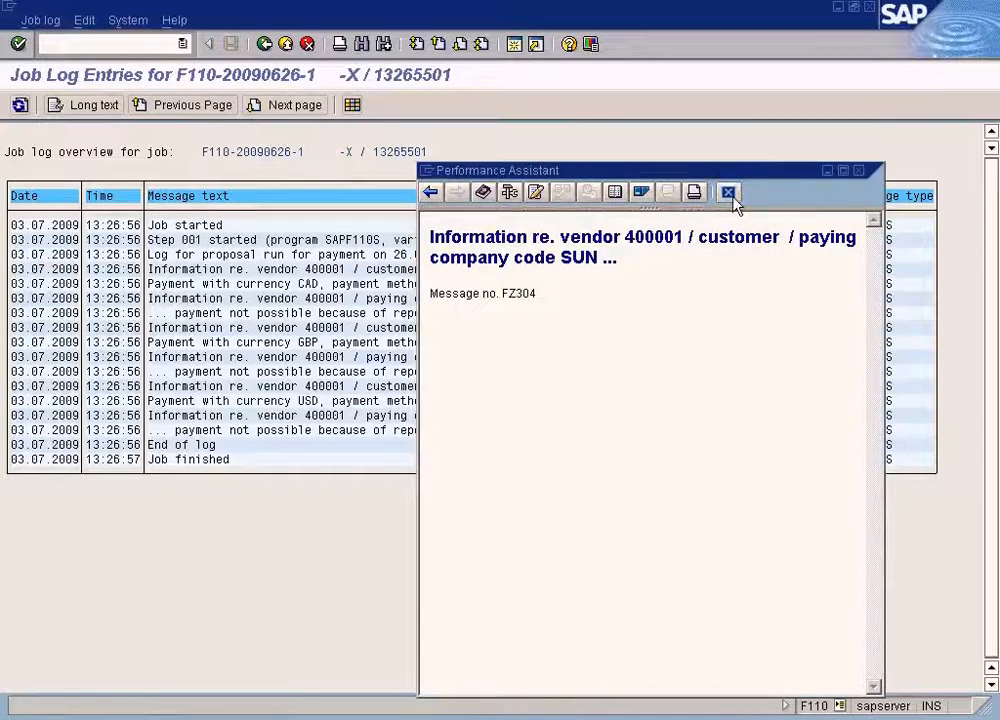
click(728, 193)
double_click(357, 400)
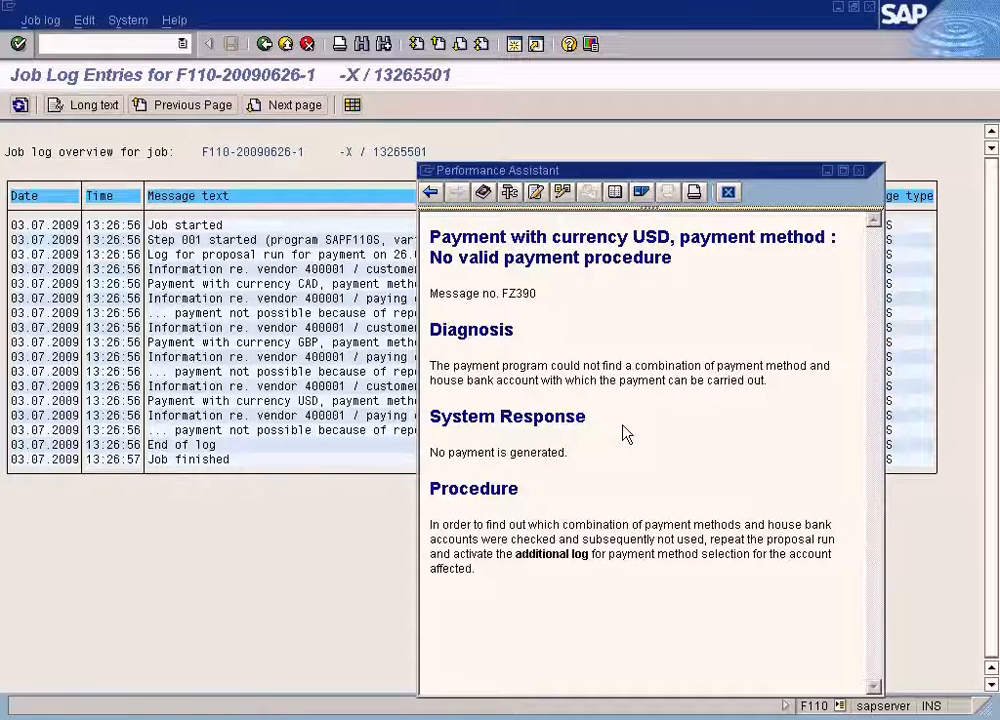
click(728, 193)
Return to the payment run and revisit the Additional Log tab's vendor accounts.
click(265, 44)
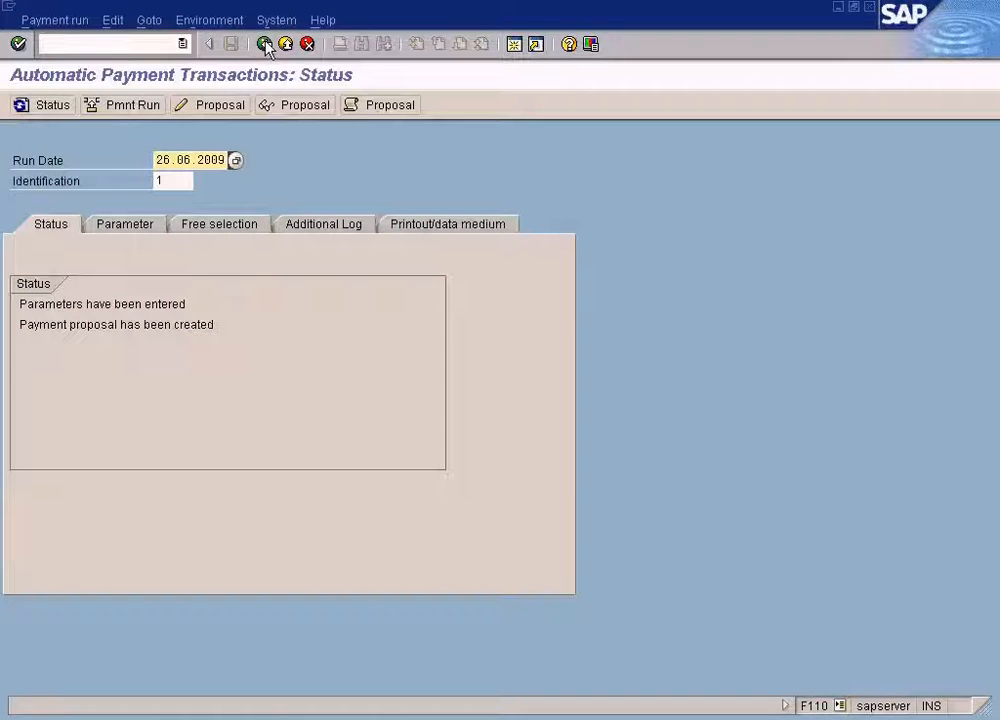
click(328, 225)
click(55, 447)
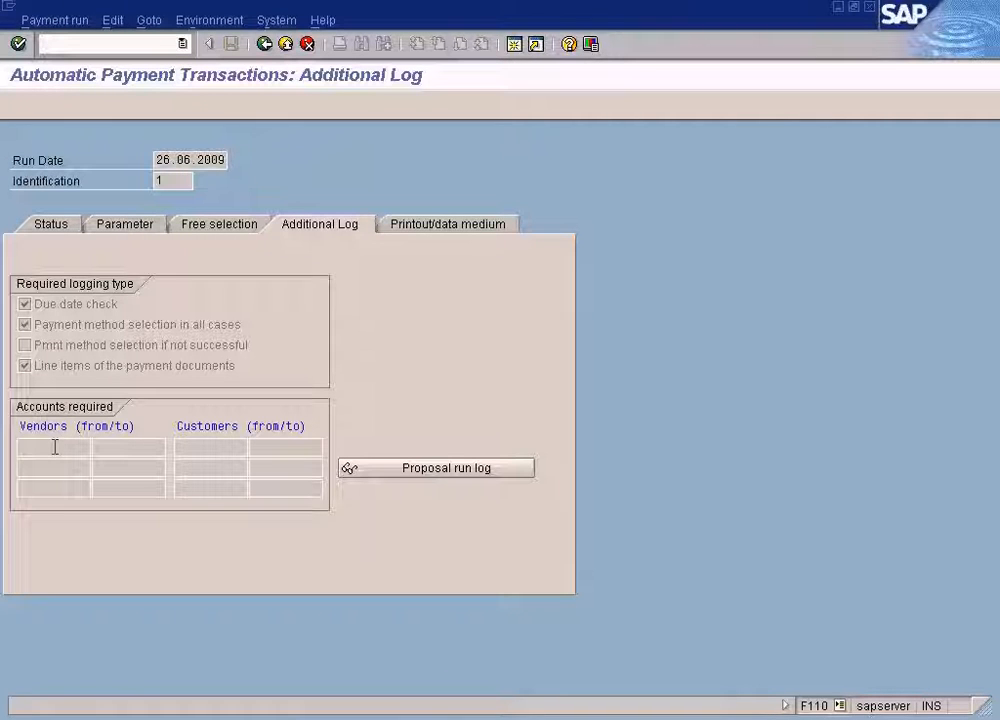
click(55, 228)
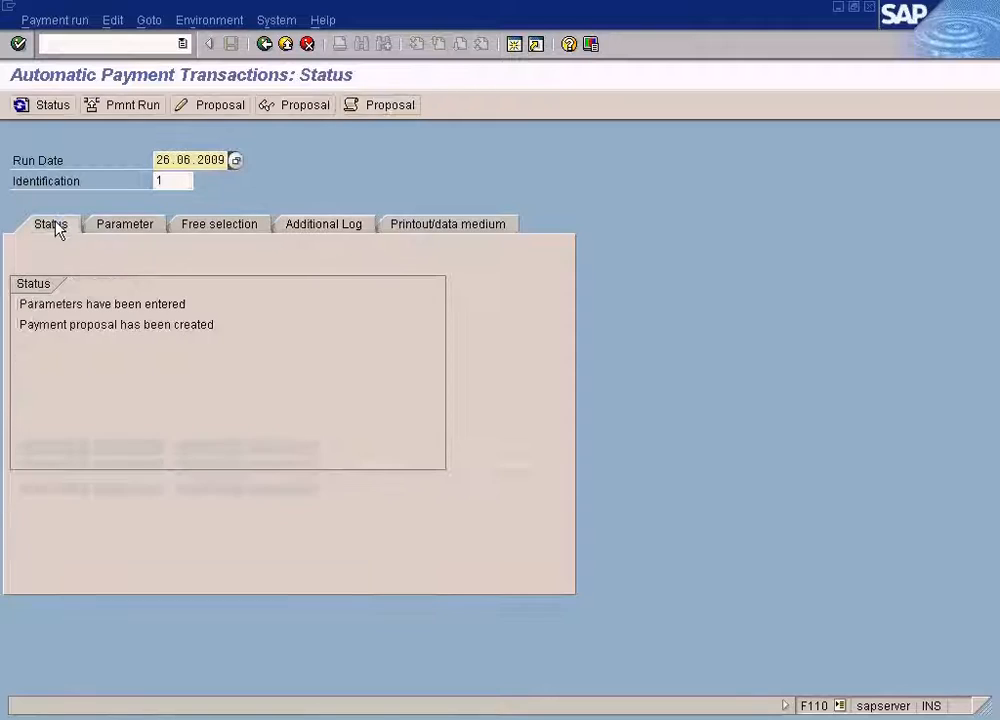
Delete the existing payment proposal for the 26.06.2009 run.
click(302, 226)
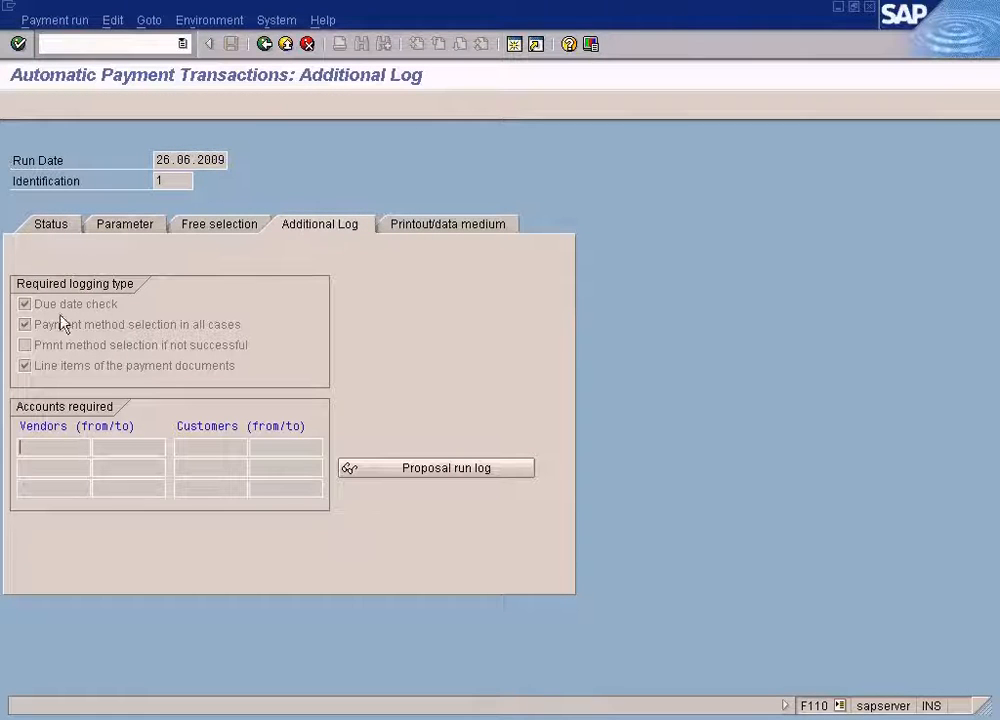
click(46, 230)
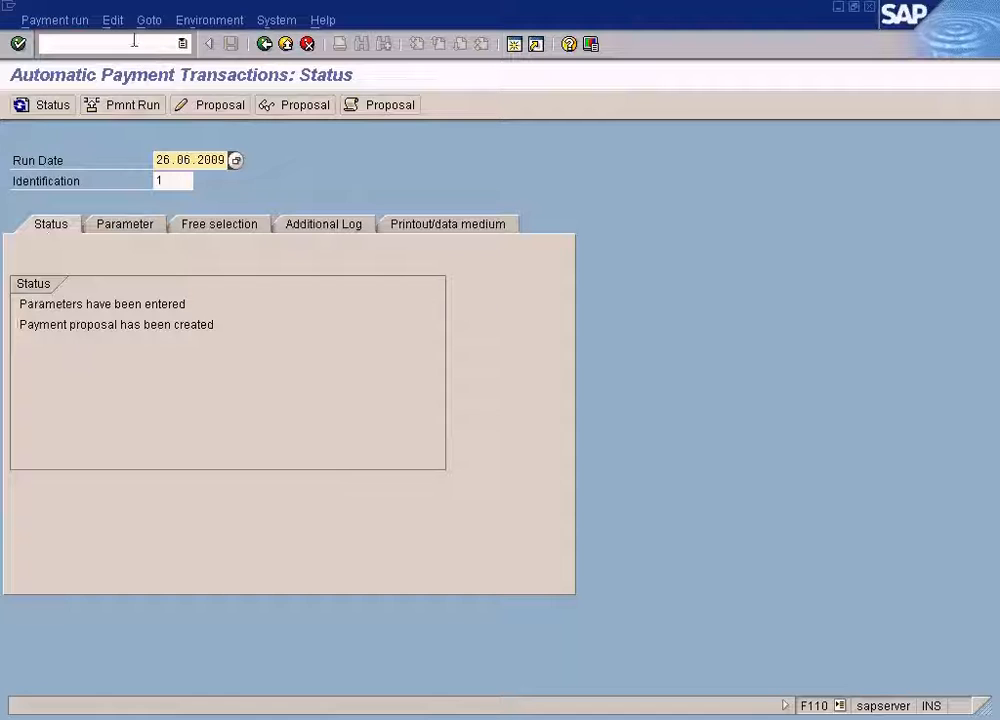
click(112, 20)
mouse_move(139, 70)
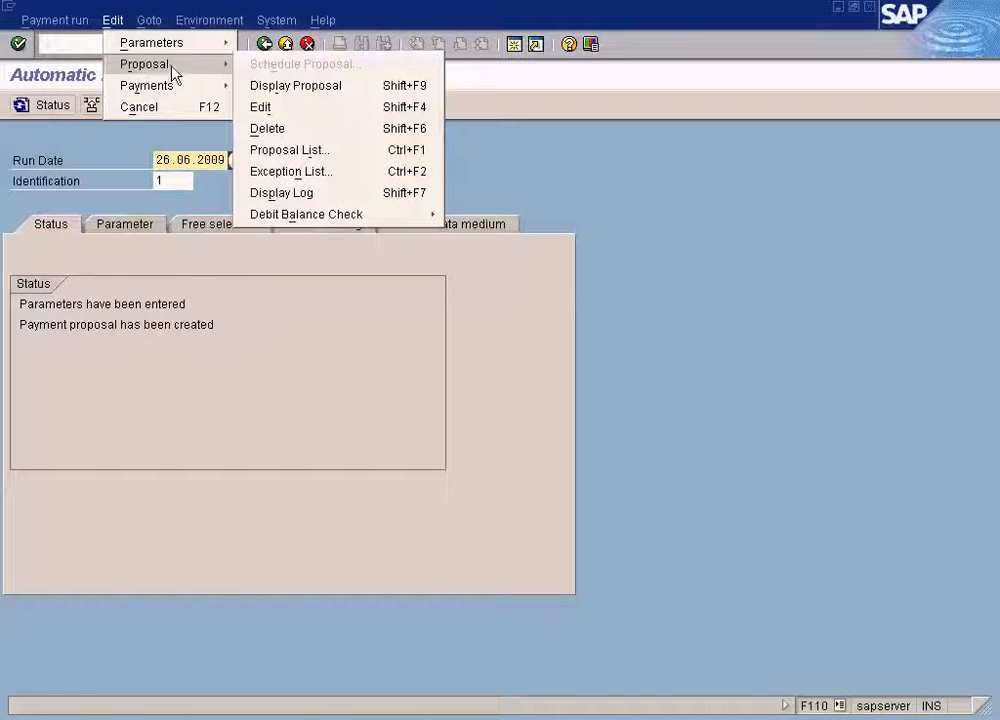
click(264, 128)
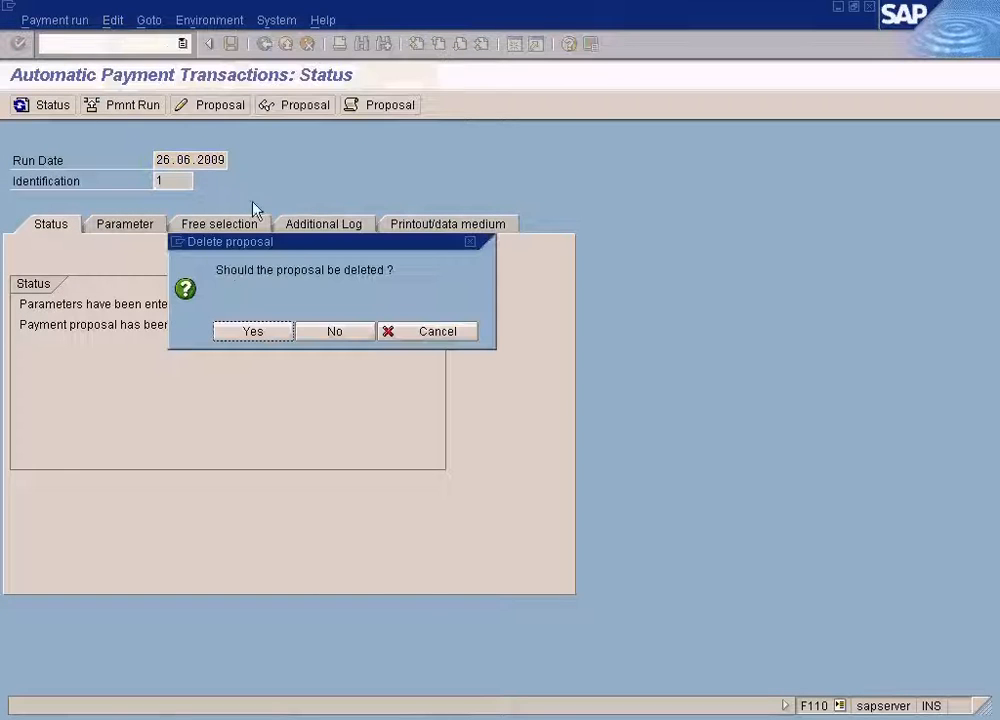
click(230, 332)
Set the additional log for vendor 400001 to due date check, payment method selection if not successful and line items, and save.
click(330, 226)
click(85, 444)
text(400001)
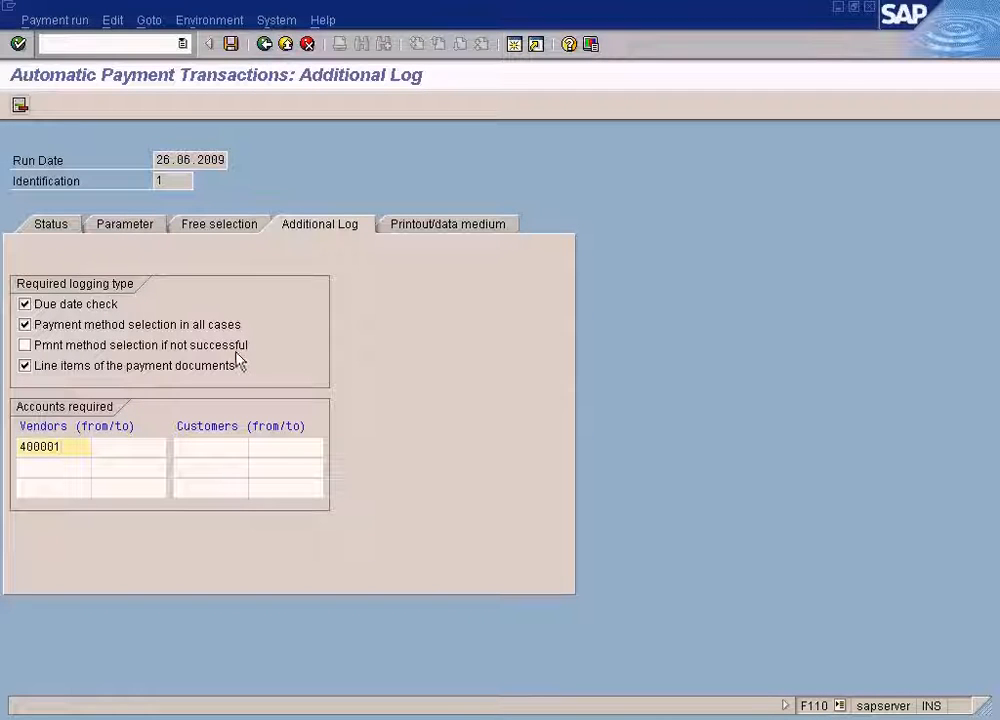
click(25, 324)
click(25, 345)
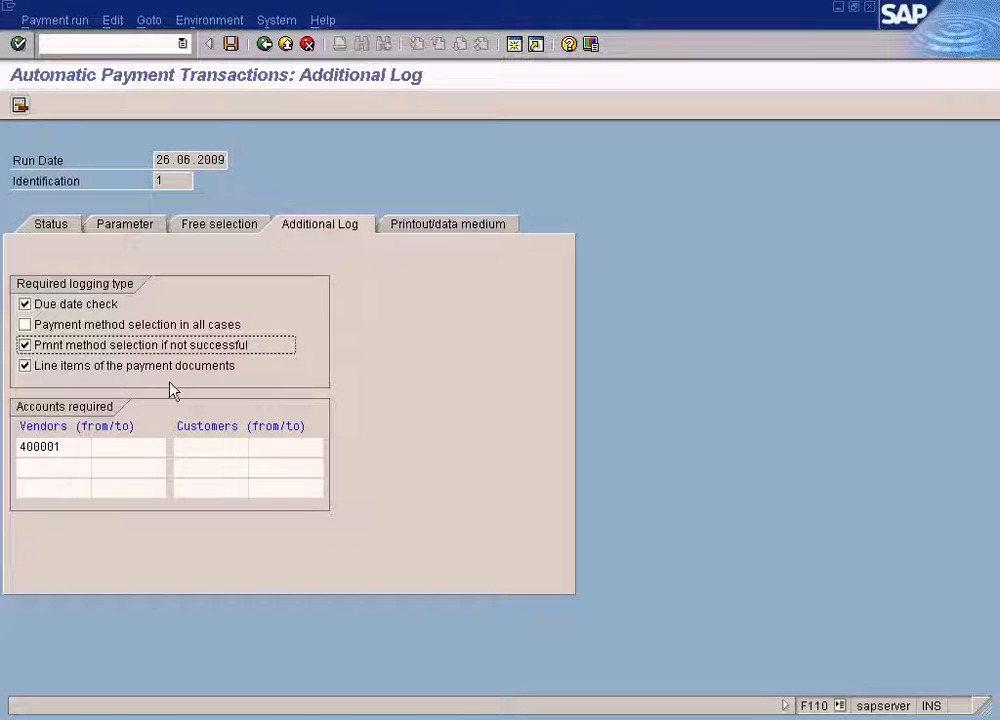
click(61, 452)
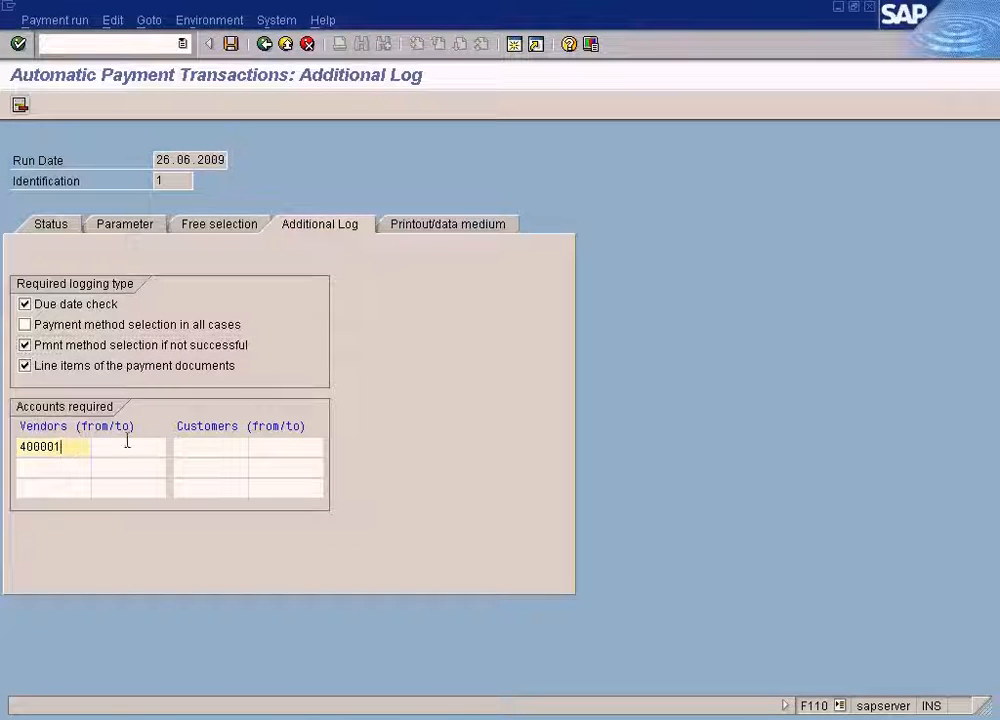
click(231, 44)
Schedule a new payment proposal to start immediately and refresh the run status.
click(60, 226)
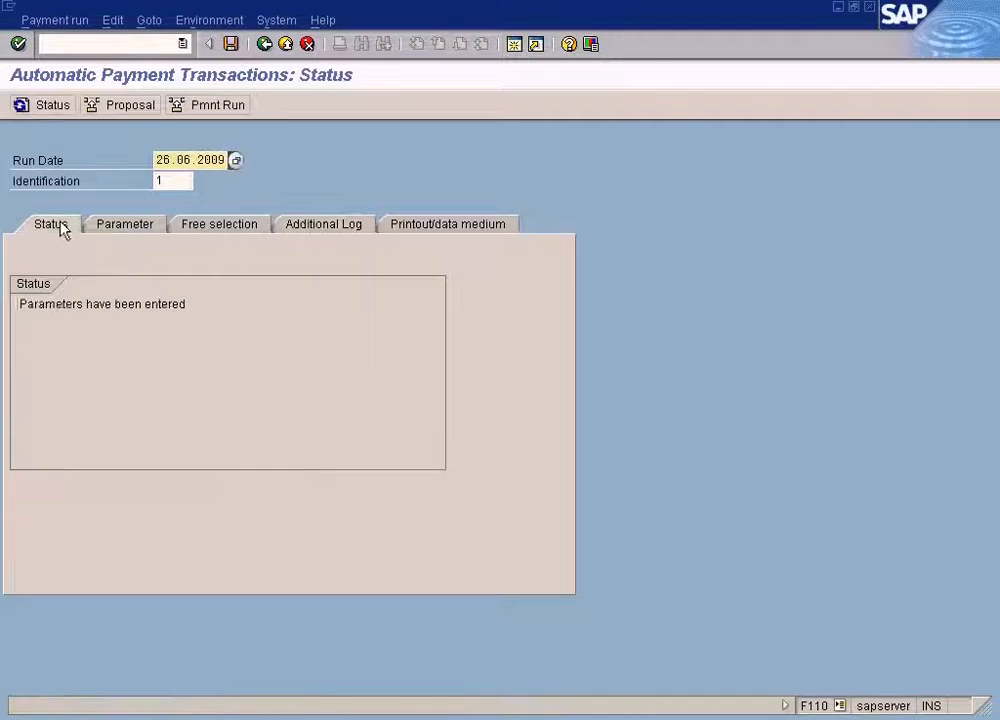
click(135, 106)
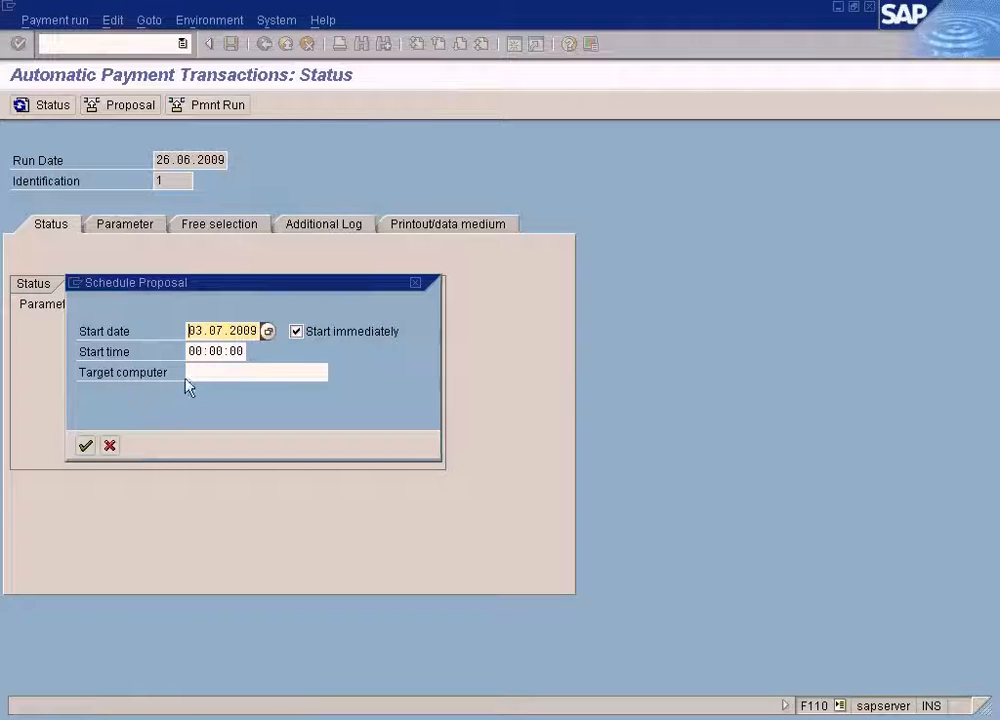
click(88, 447)
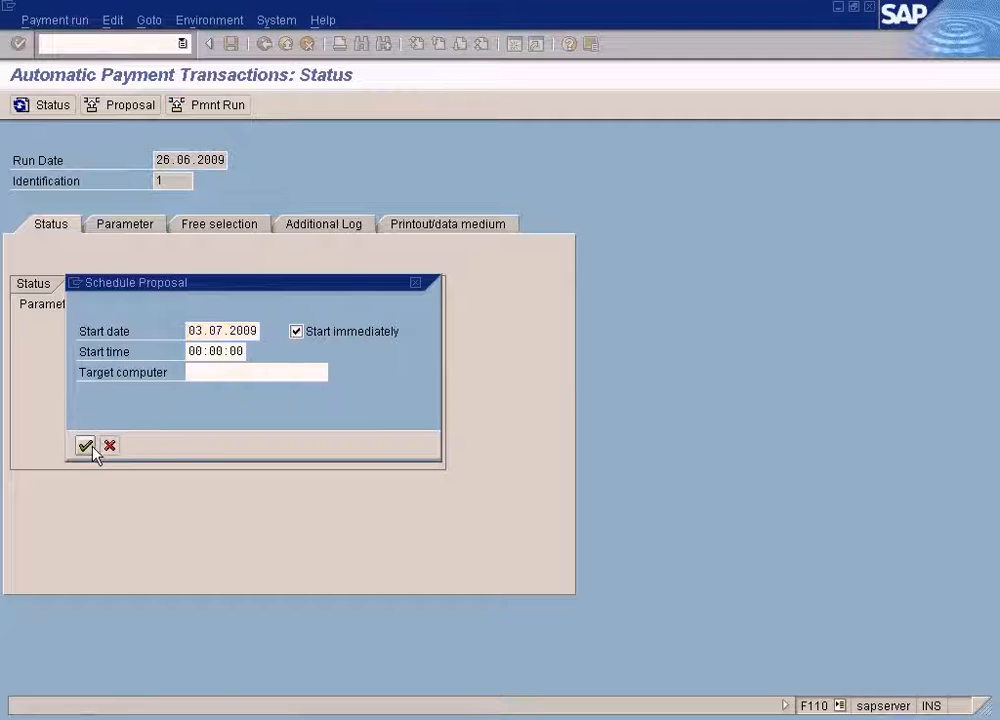
click(60, 106)
click(63, 107)
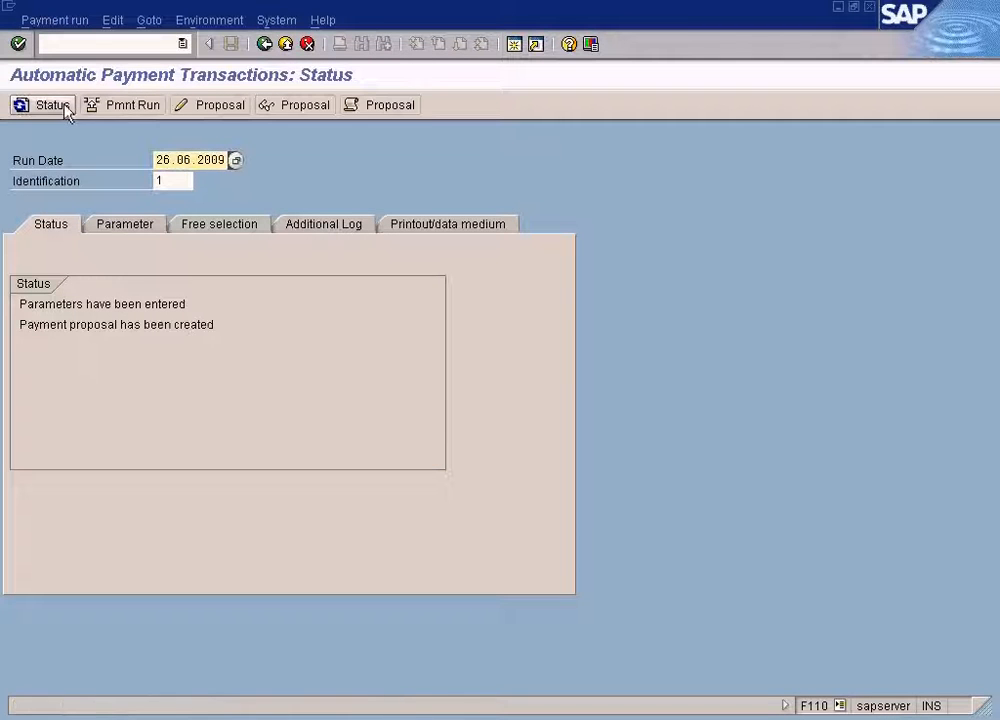
click(62, 106)
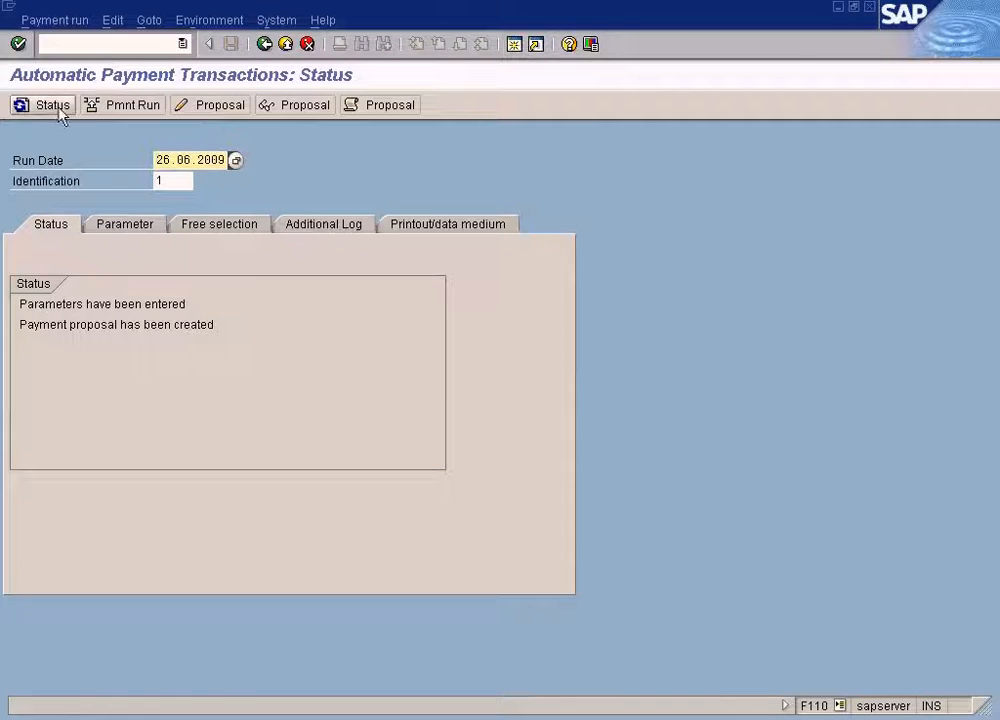
click(55, 110)
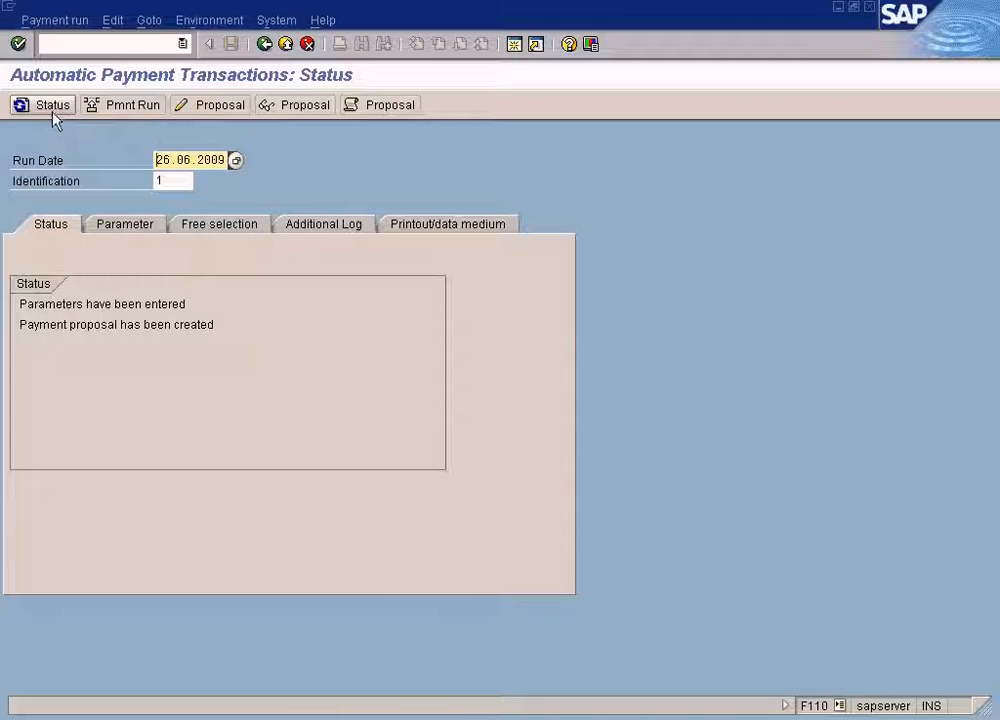
Open the proposal run log and scroll through its additional log entries for vendor 400001.
click(392, 114)
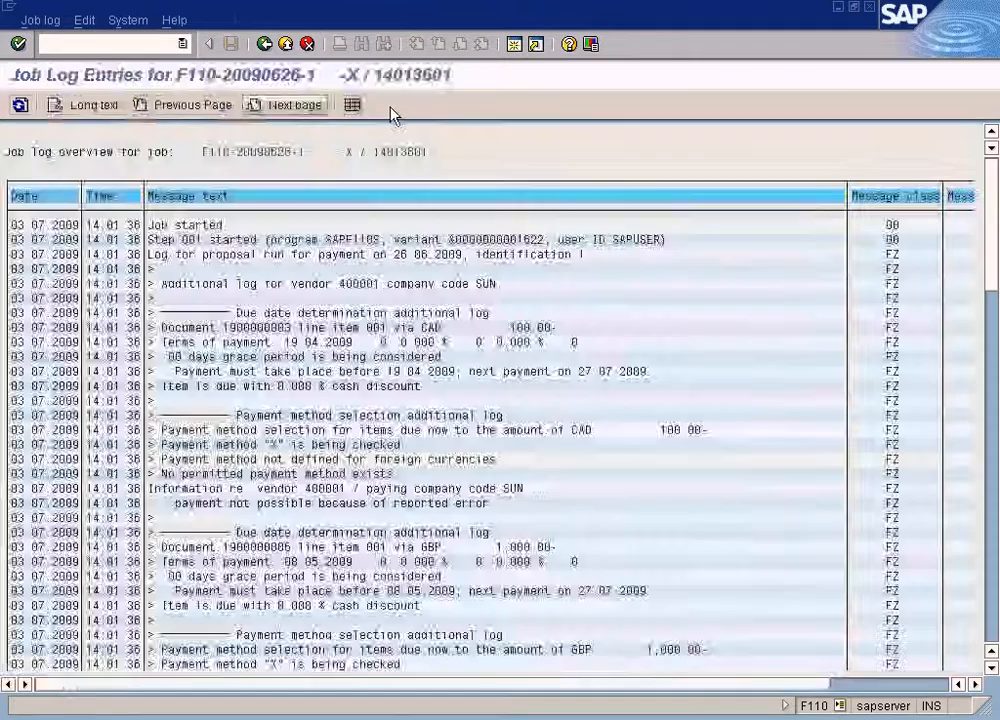
scroll(522, 415, down, 3)
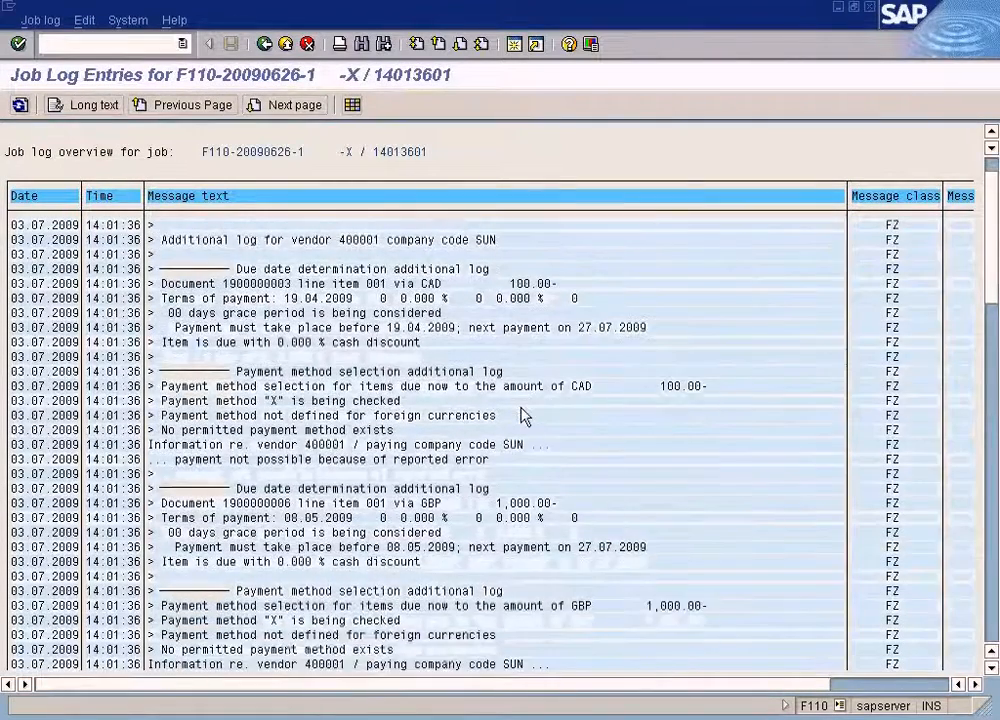
scroll(522, 415, down, 3)
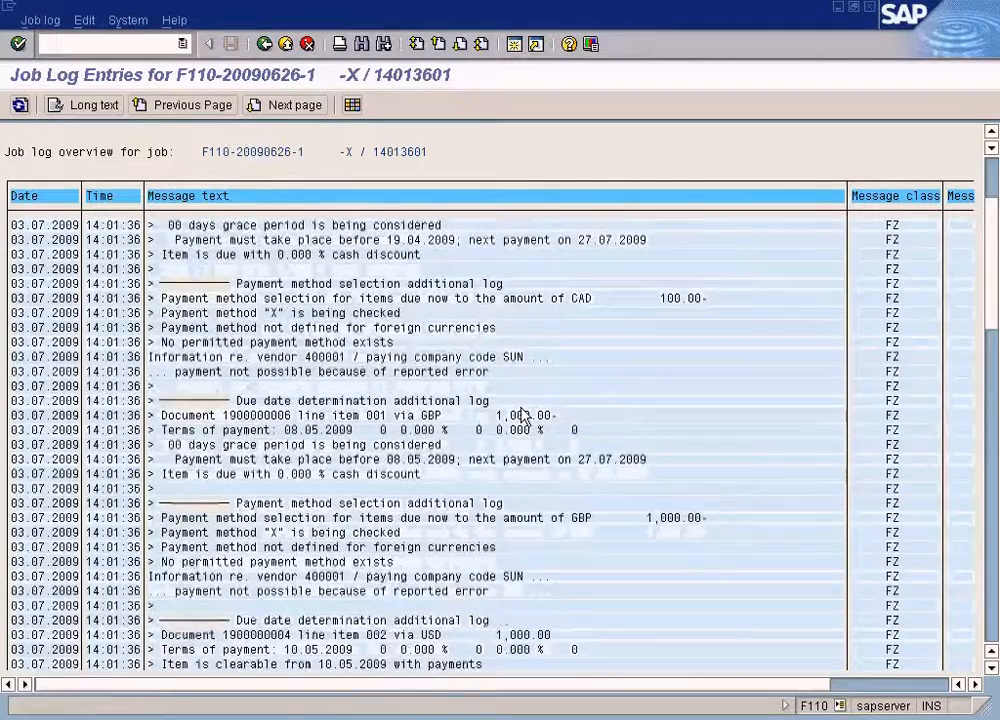
scroll(522, 415, down, 4)
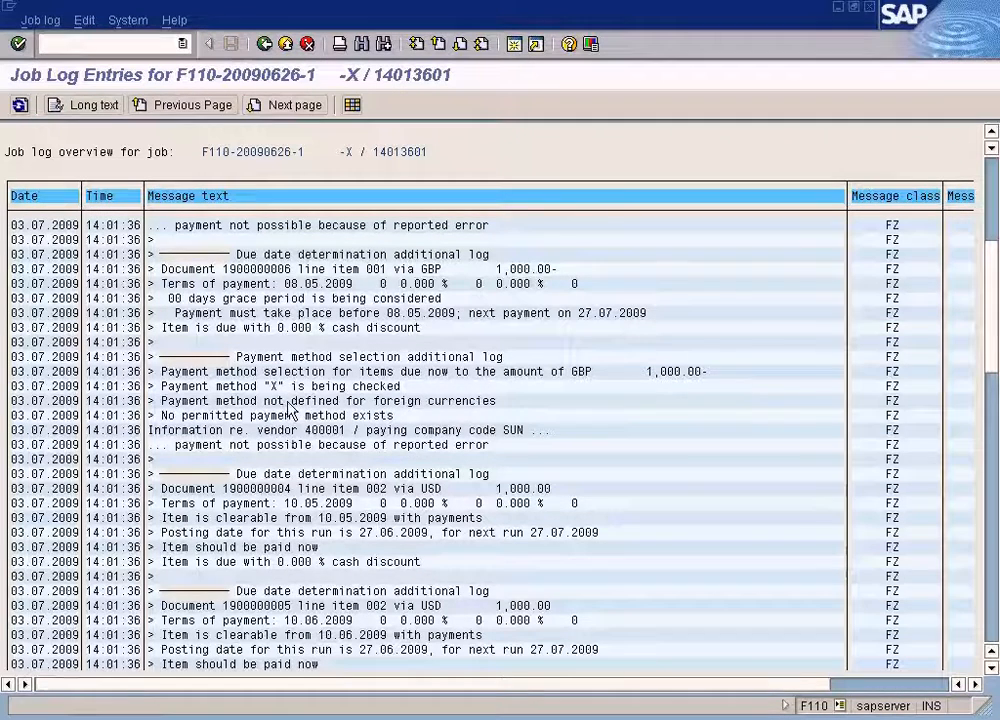
click(993, 236)
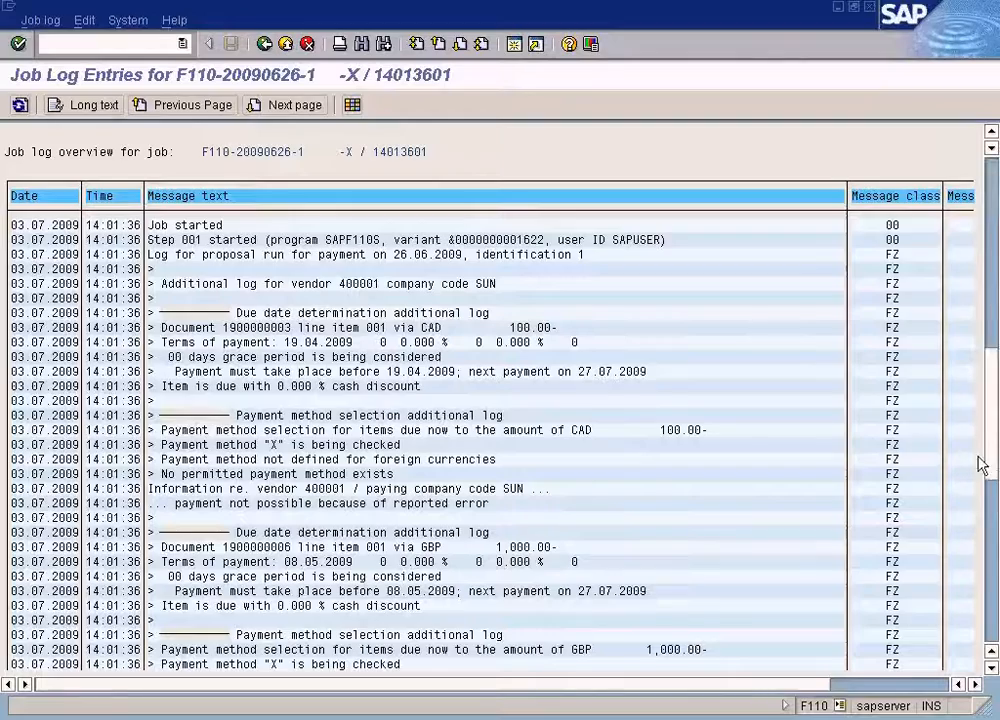
click(976, 620)
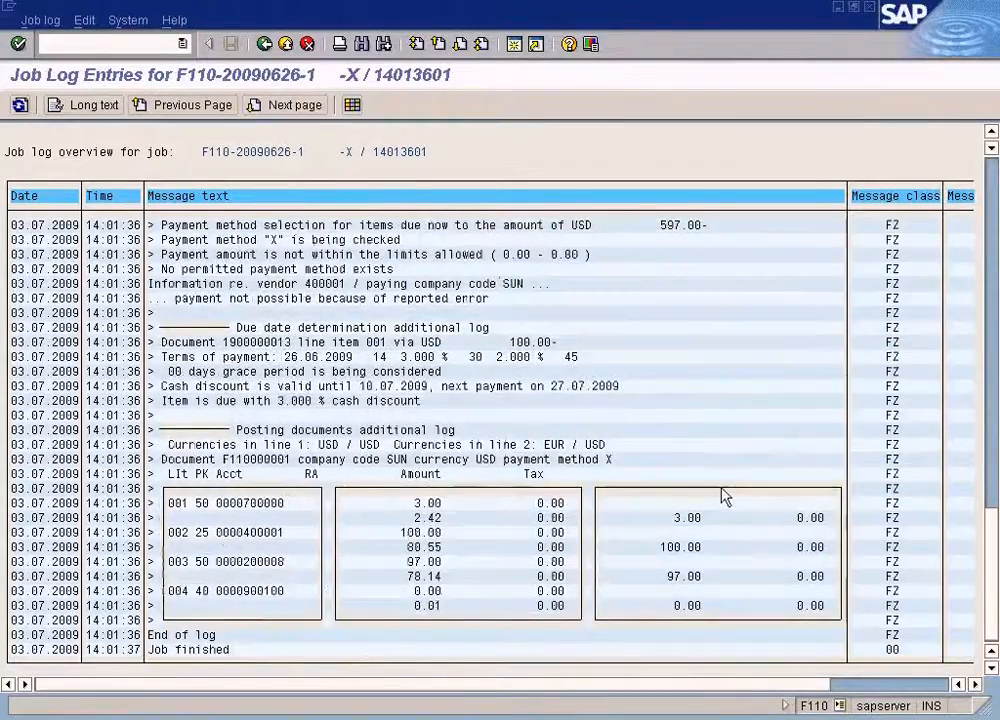
scroll(726, 497, up, 1)
scroll(726, 497, up, 3)
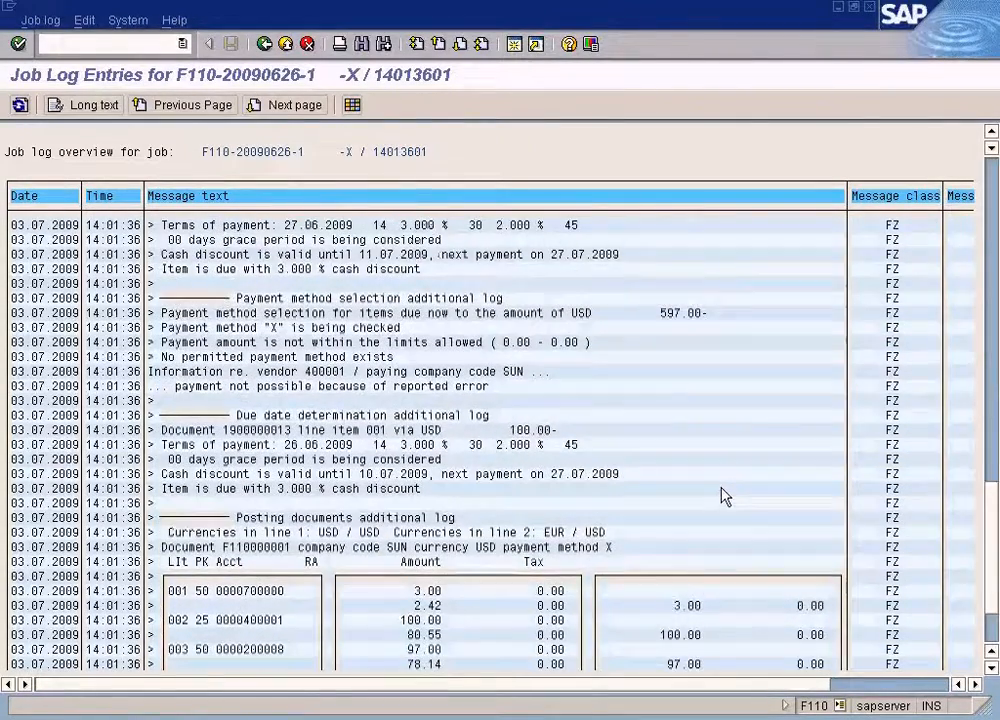
scroll(726, 497, up, 2)
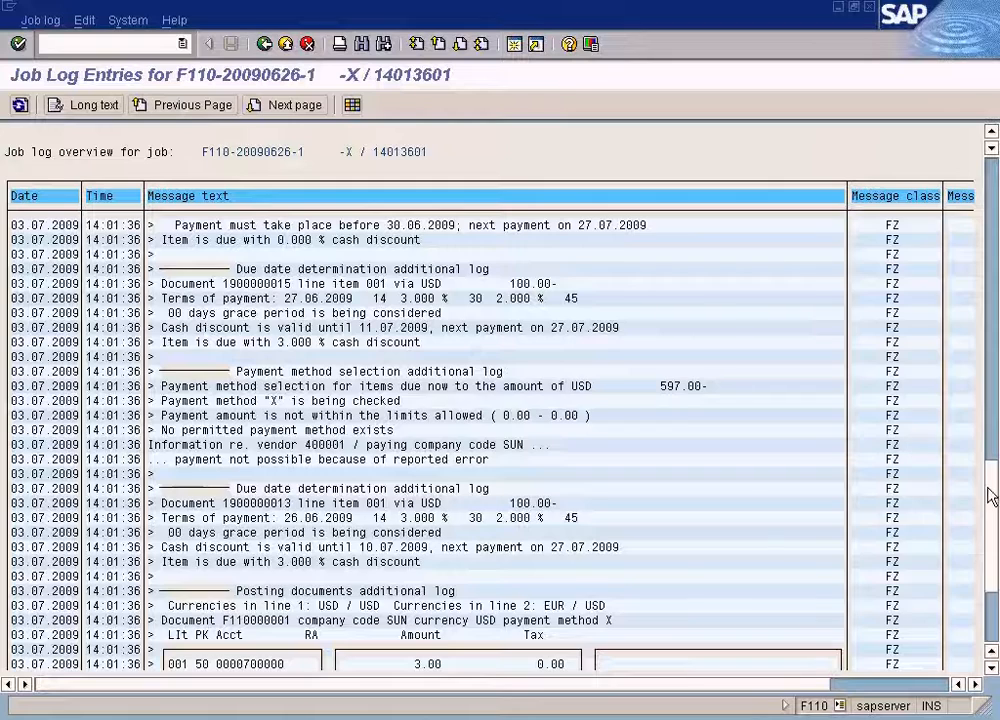
scroll(990, 529, down, 3)
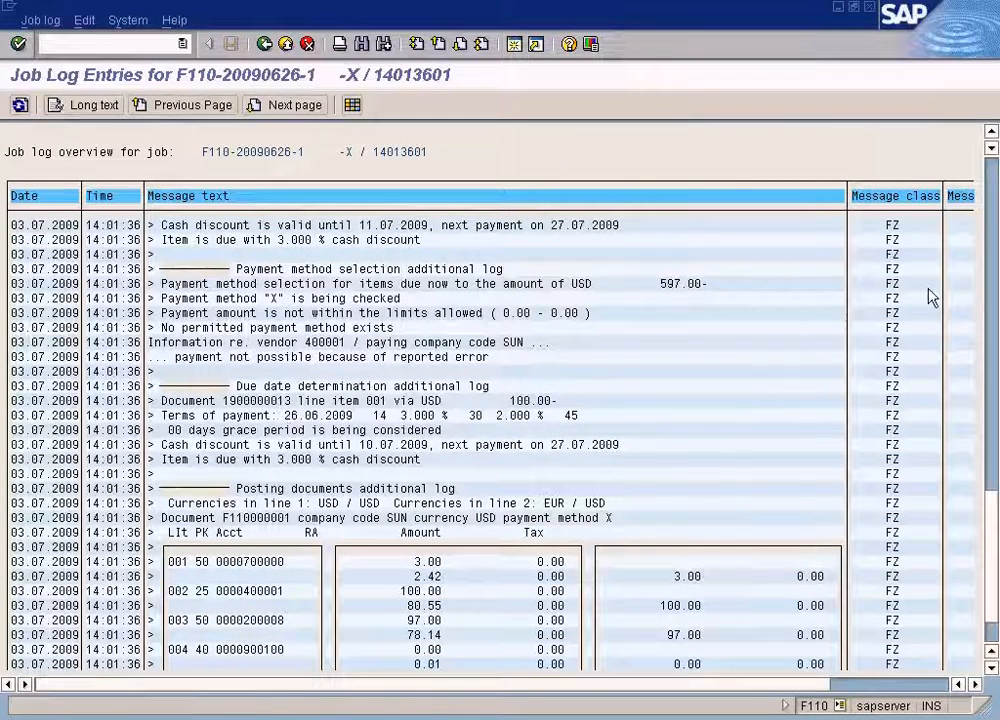
Review the due date determination and payment method selection entries for each of vendor 400001's documents in the log.
click(992, 131)
click(992, 131)
click(992, 131)
click(991, 131)
click(991, 131)
click(991, 131)
click(991, 131)
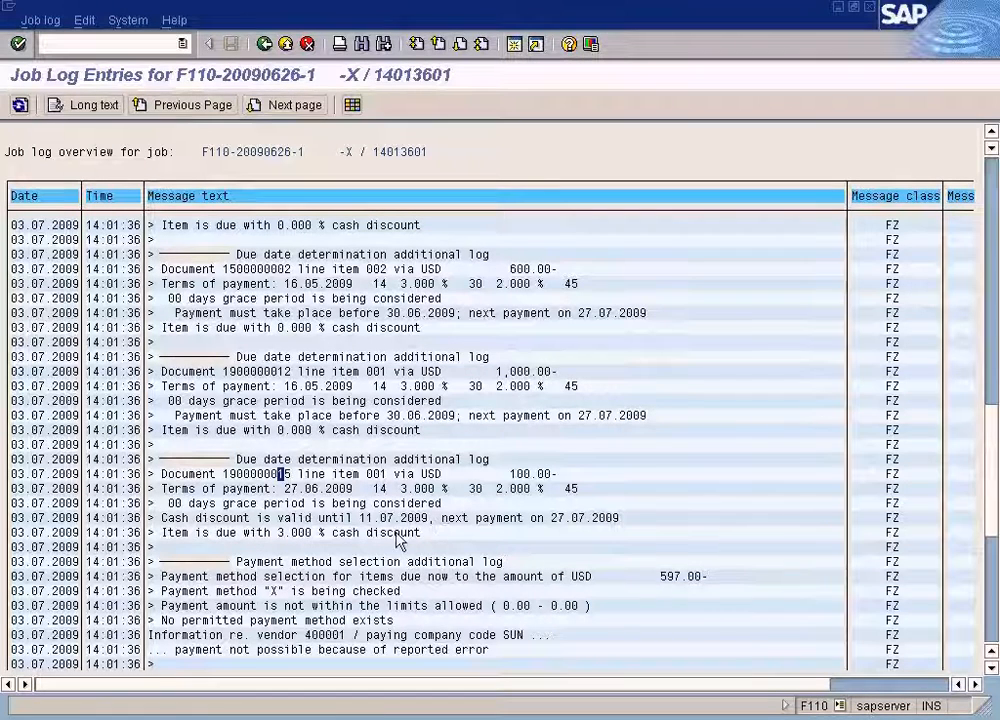
scroll(378, 543, down, 1)
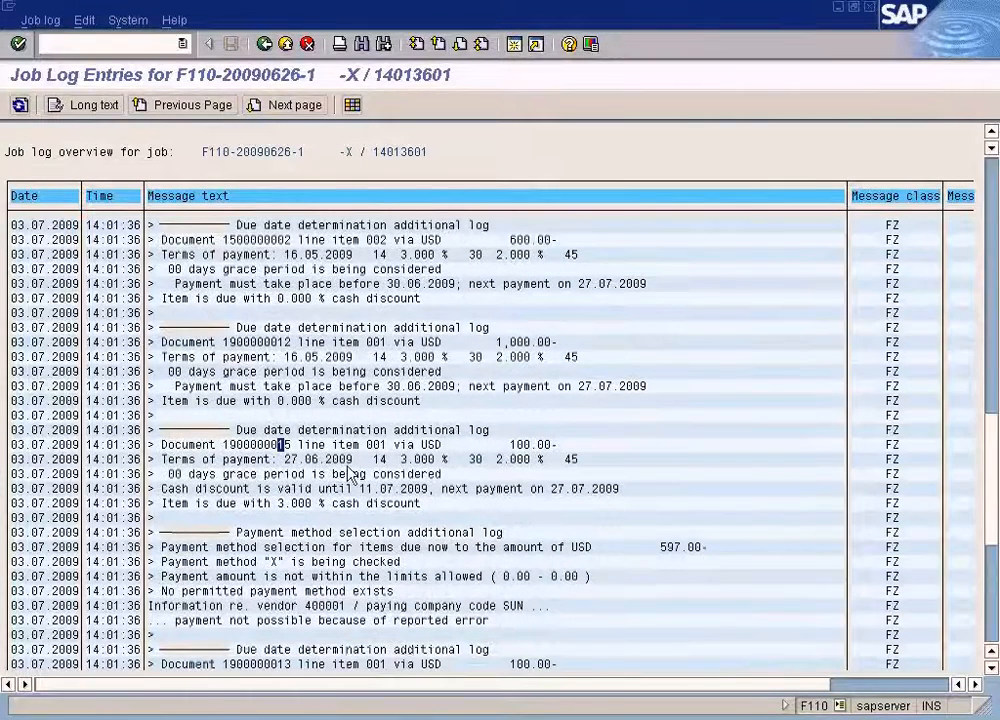
scroll(333, 493, down, 2)
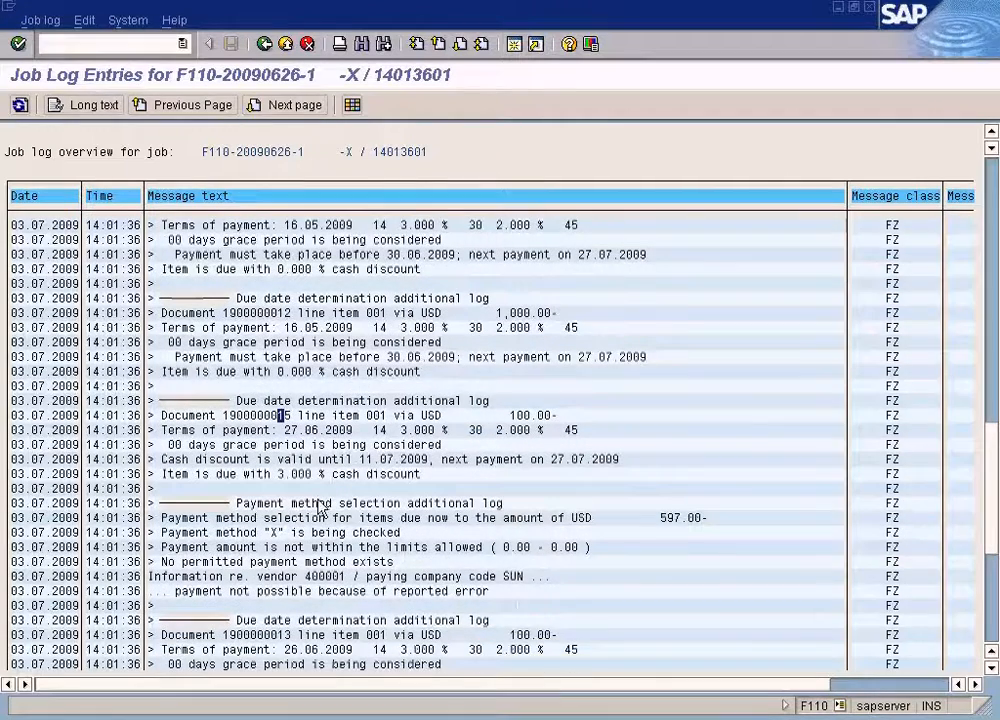
scroll(320, 510, down, 1)
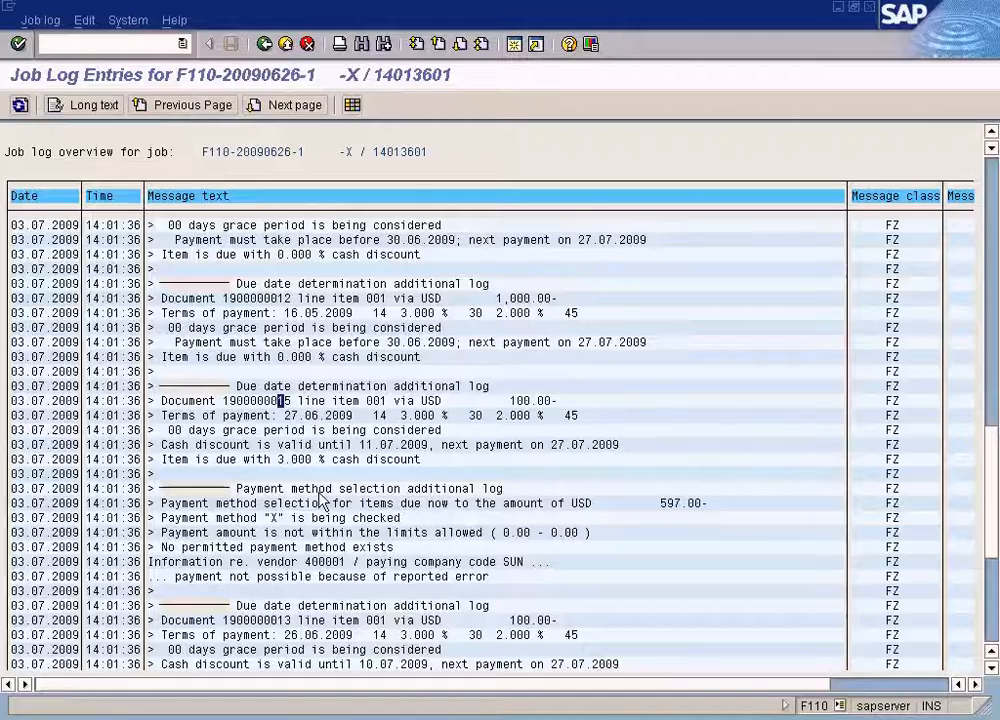
scroll(320, 500, up, 1)
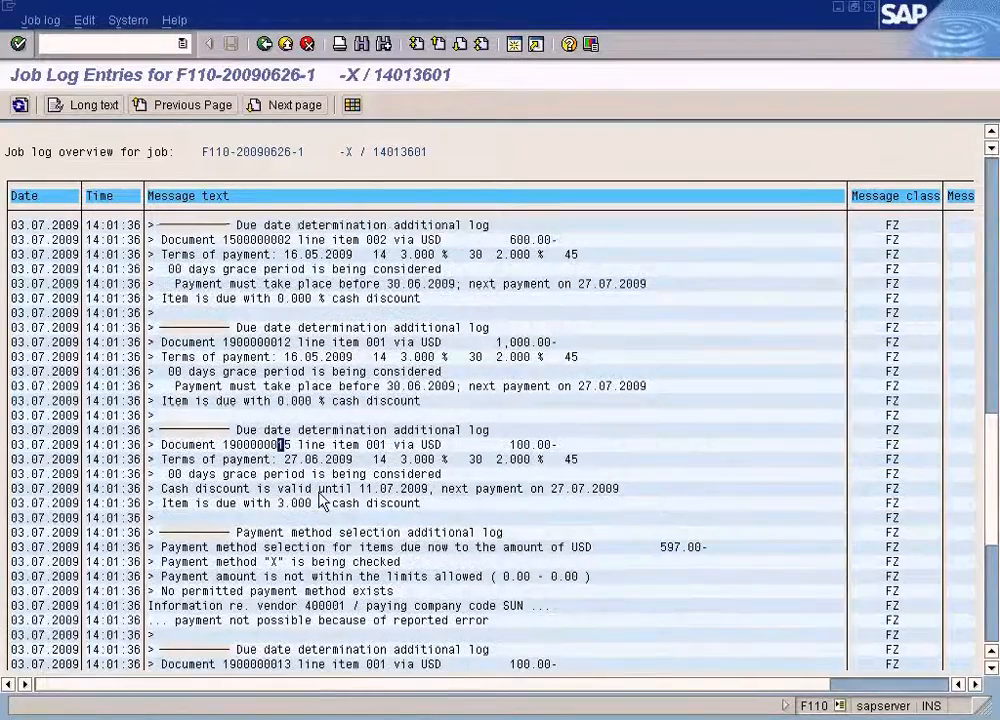
scroll(320, 500, down, 1)
scroll(320, 500, up, 2)
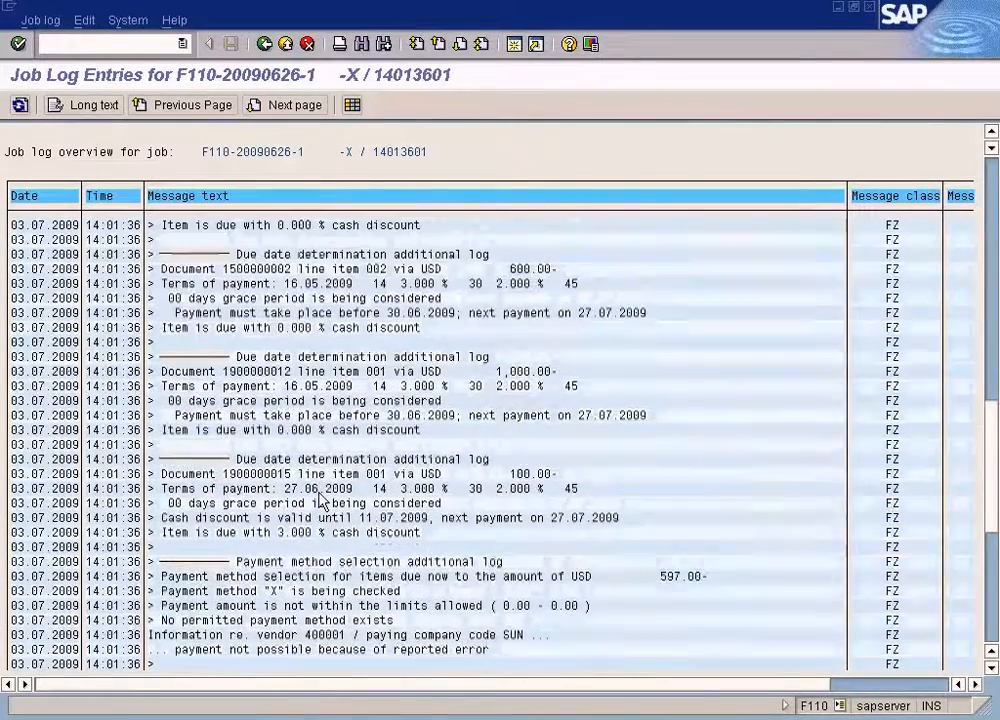
scroll(322, 500, up, 2)
scroll(323, 502, down, 2)
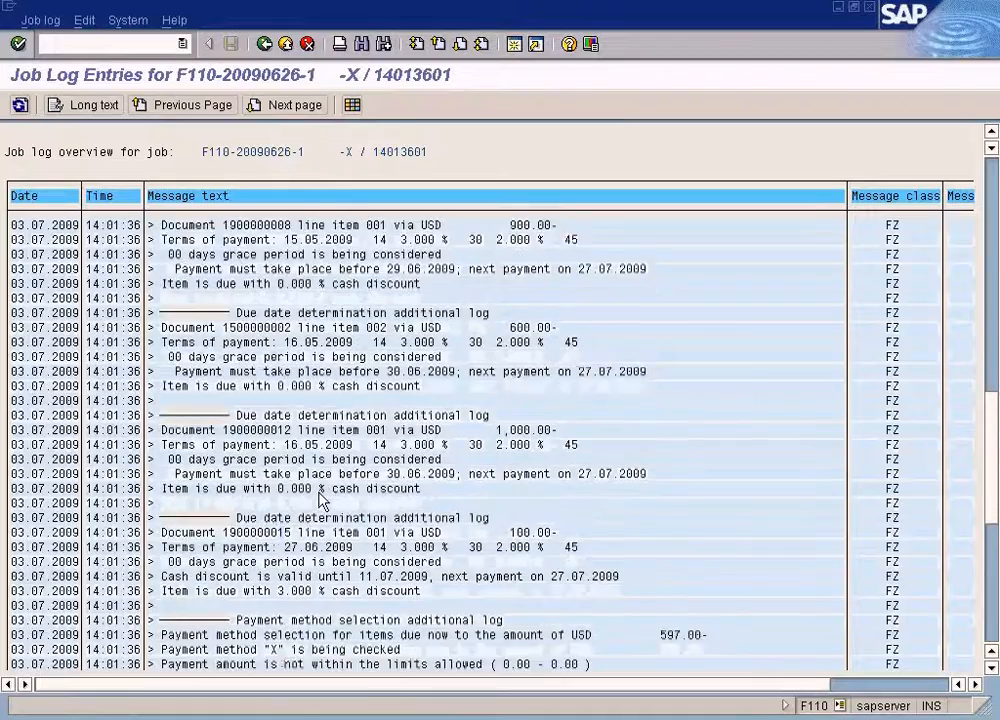
scroll(322, 502, down, 3)
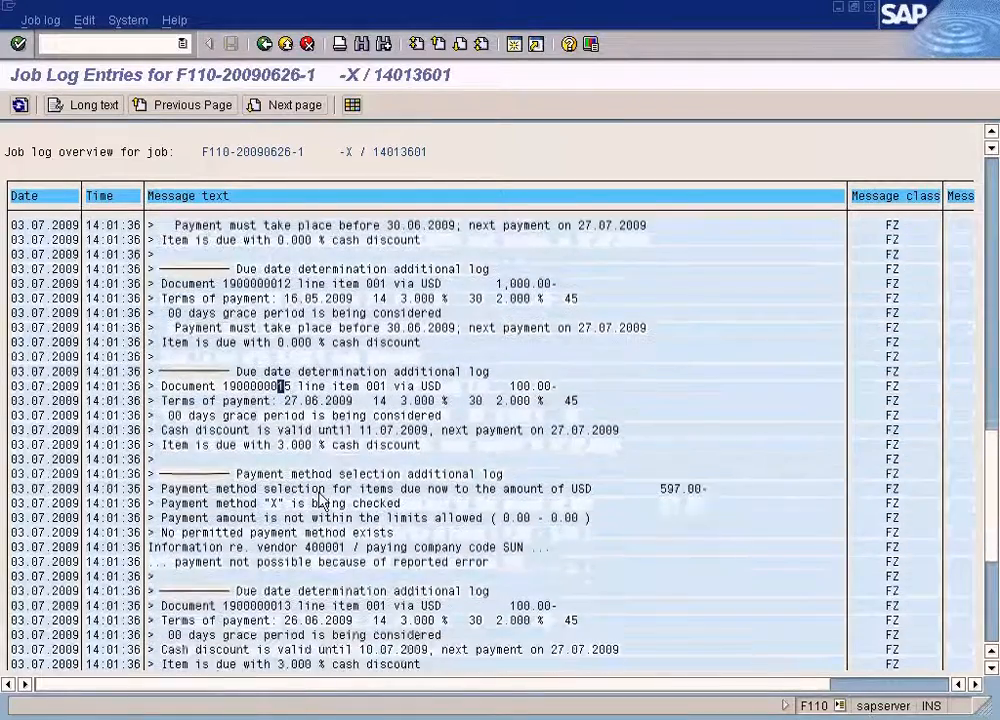
scroll(320, 500, down, 3)
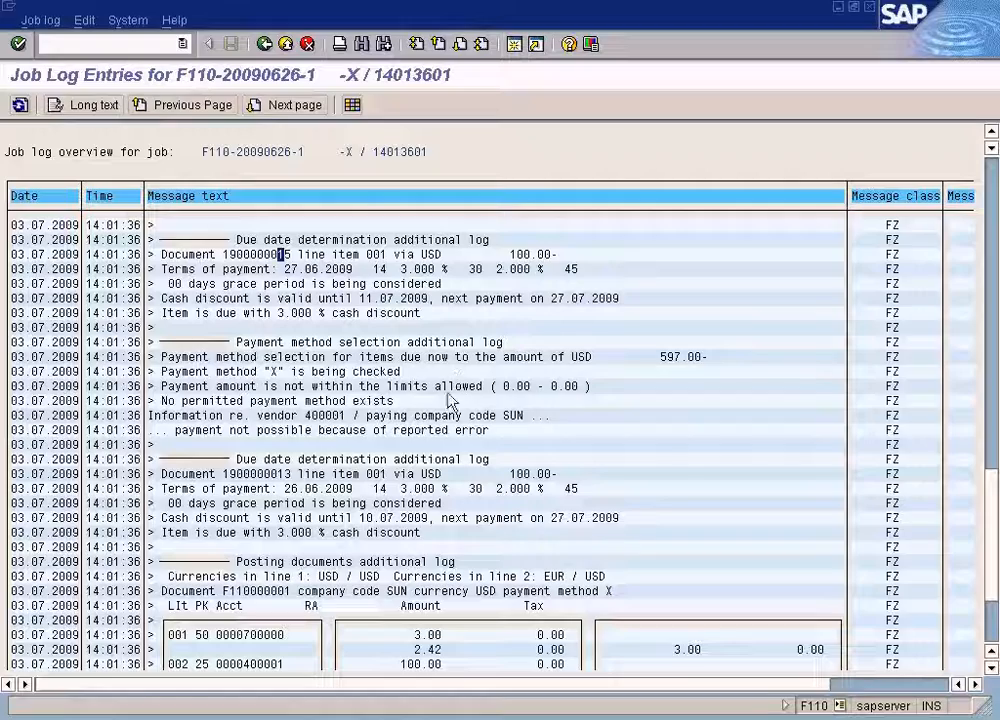
scroll(739, 426, up, 10)
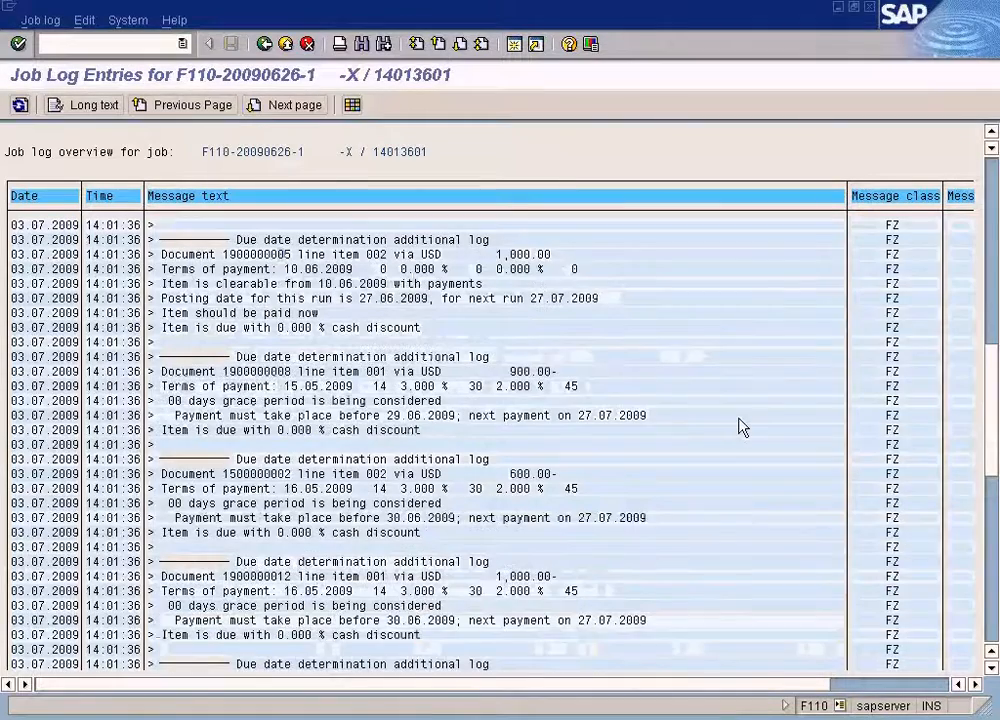
scroll(739, 426, up, 3)
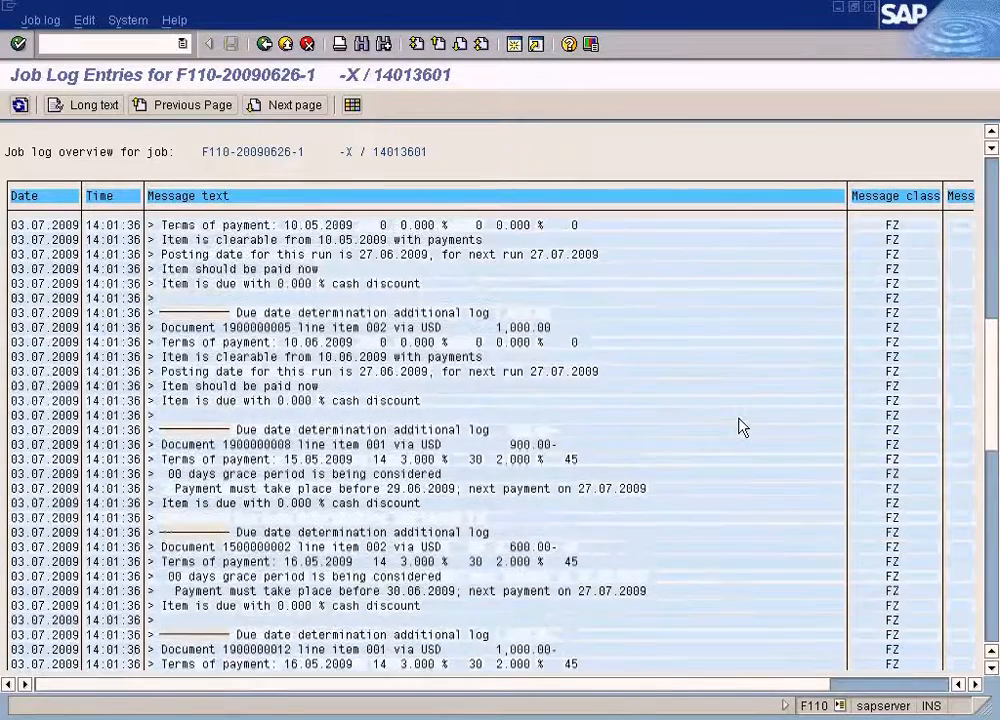
click(994, 174)
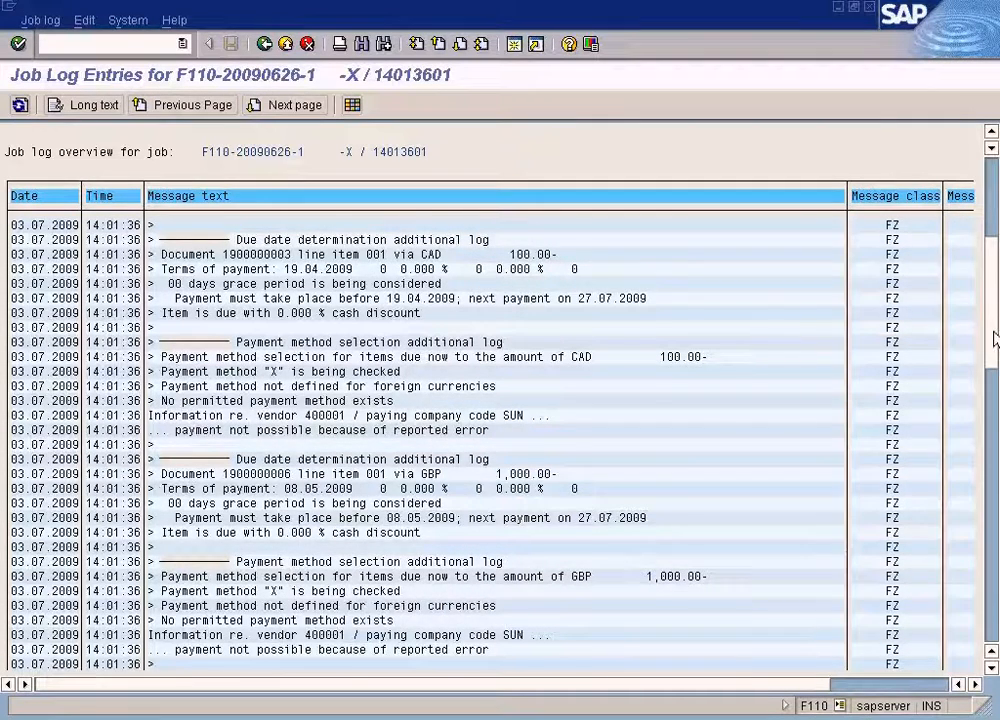
scroll(670, 437, down, 4)
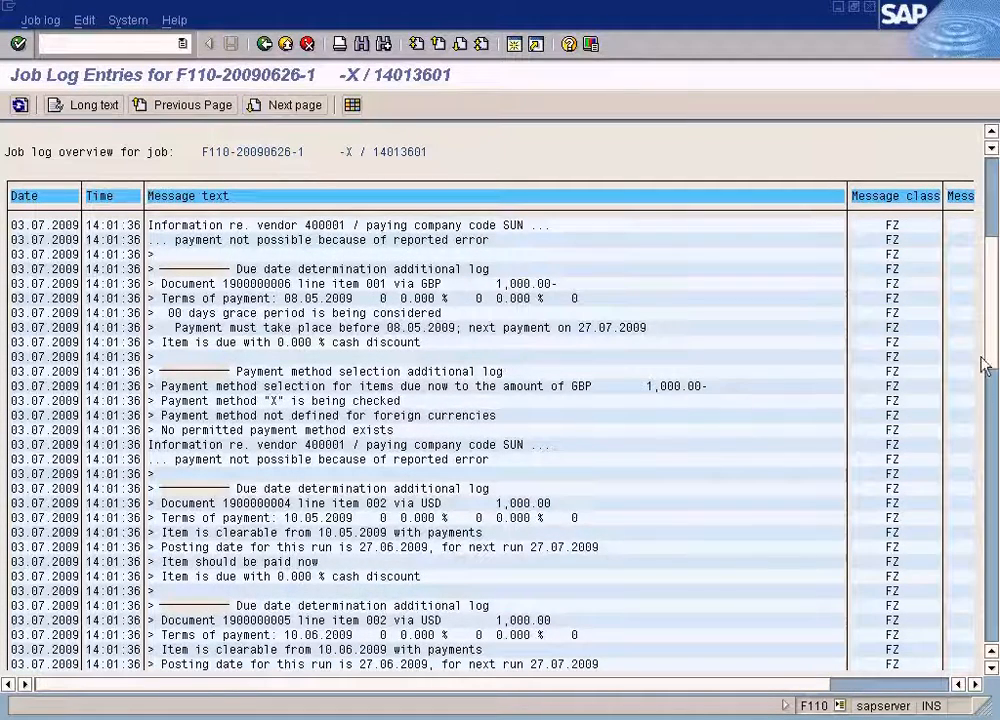
Finish scrolling through the proposal log and return to the payment run's status and free selection settings.
scroll(918, 398, down, 6)
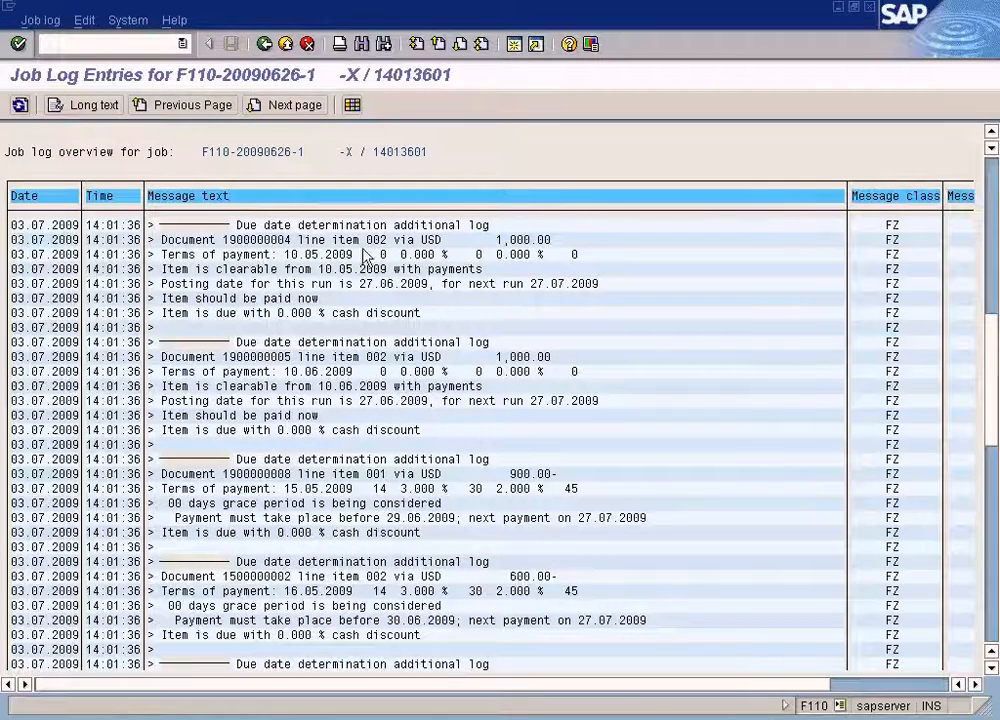
click(266, 46)
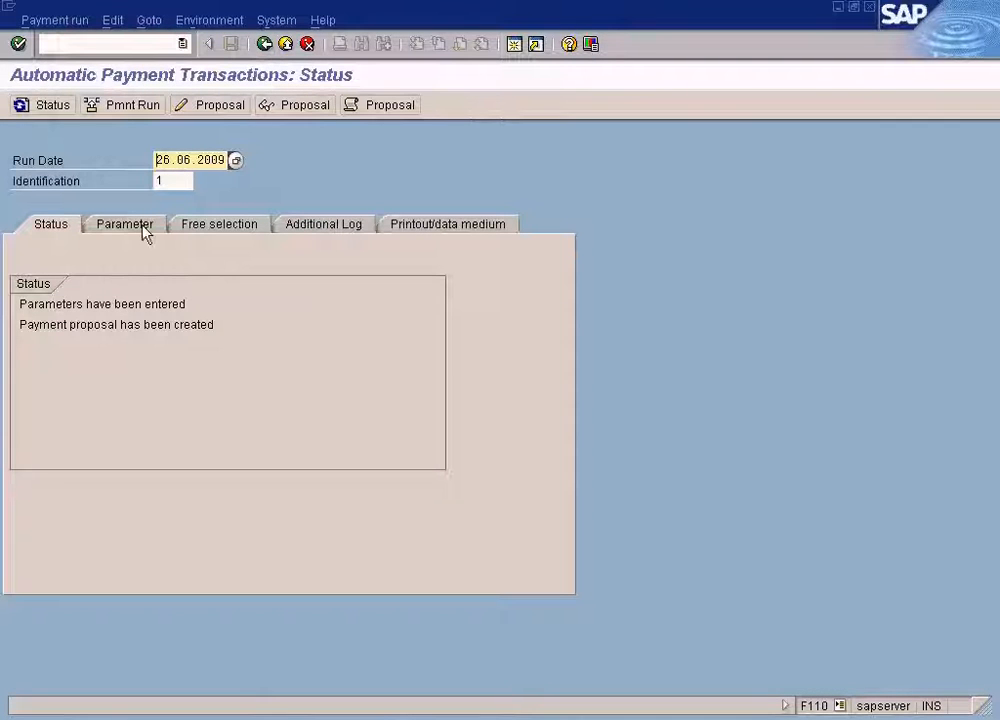
click(219, 228)
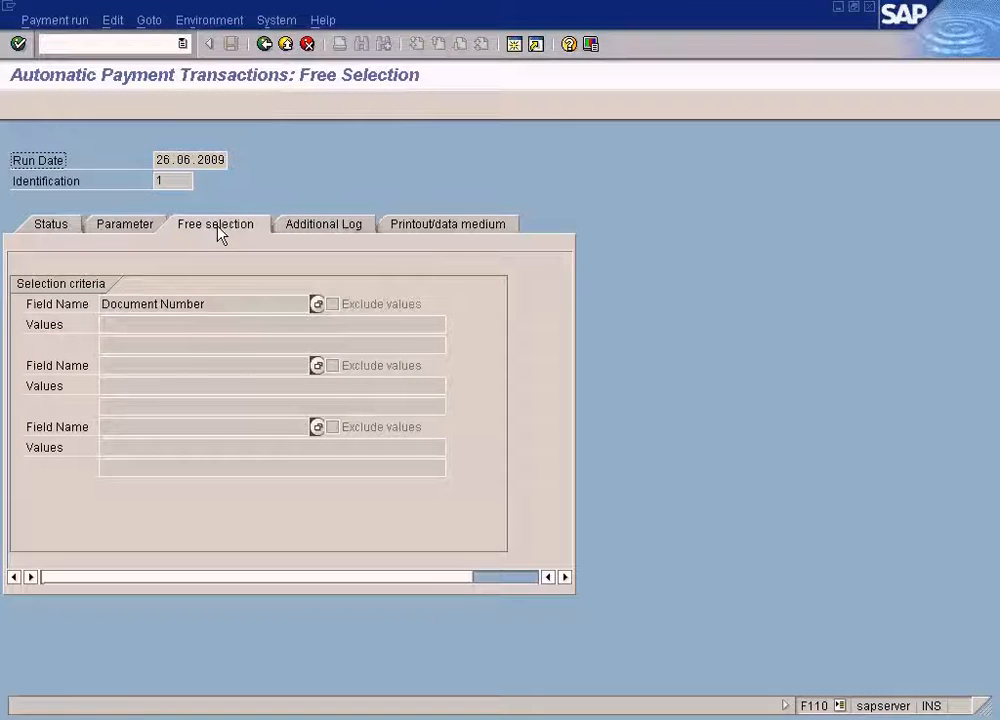
click(61, 225)
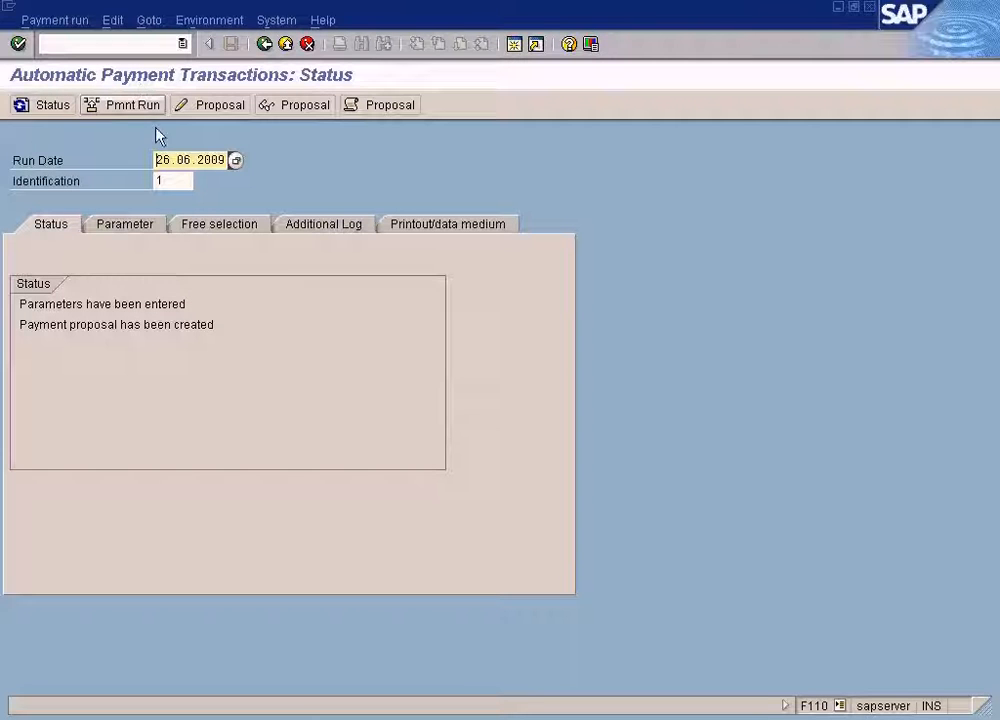
click(311, 108)
click(229, 250)
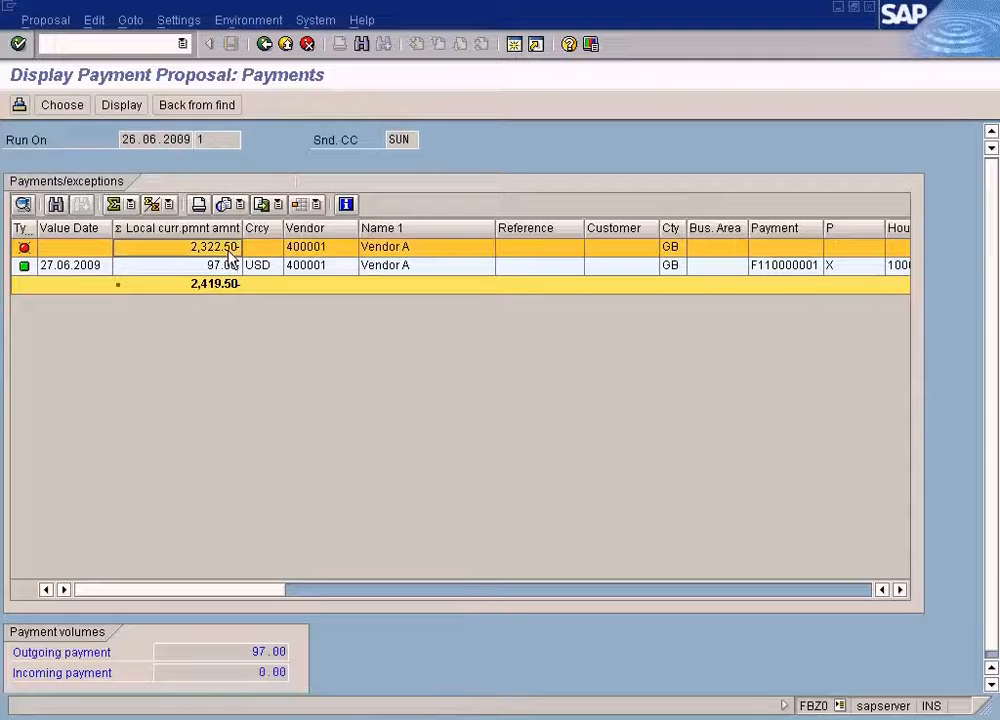
double_click(229, 256)
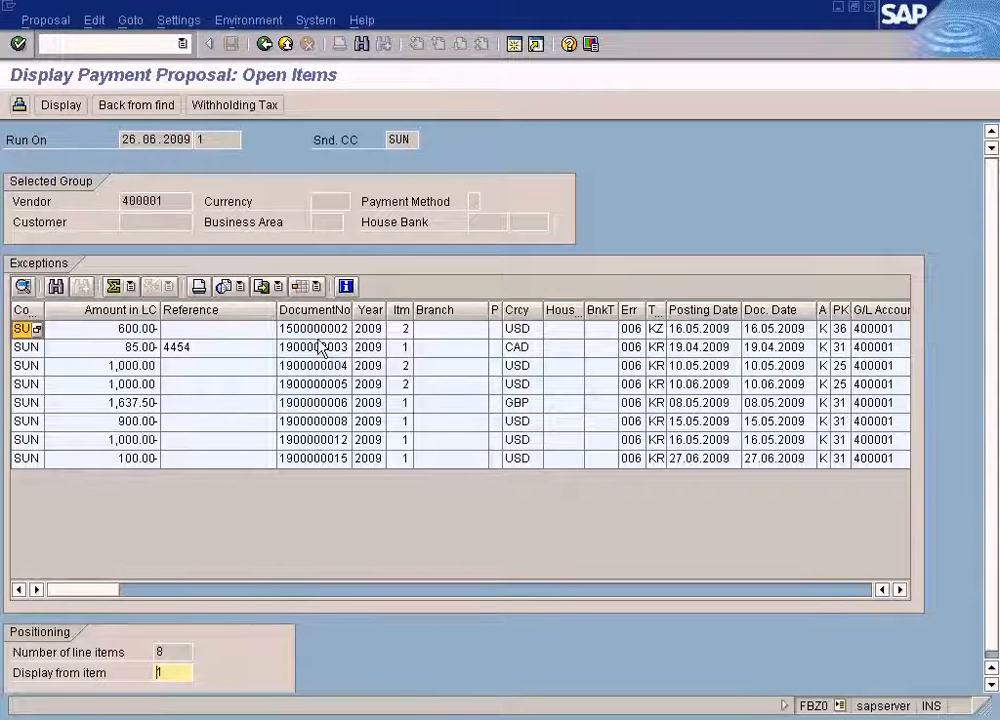
double_click(322, 458)
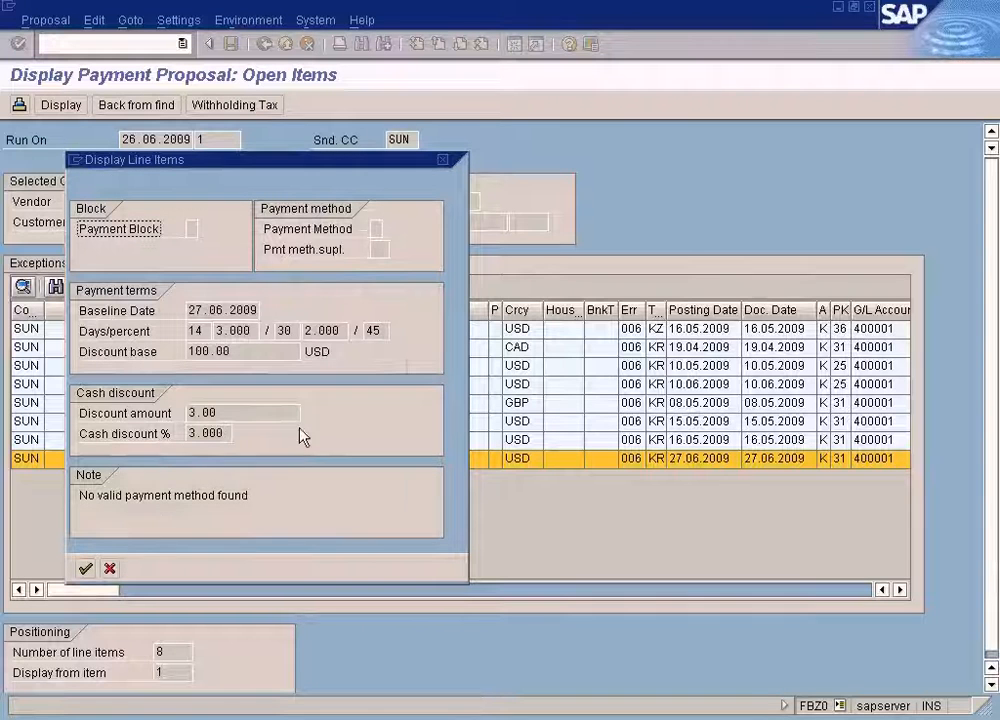
click(109, 568)
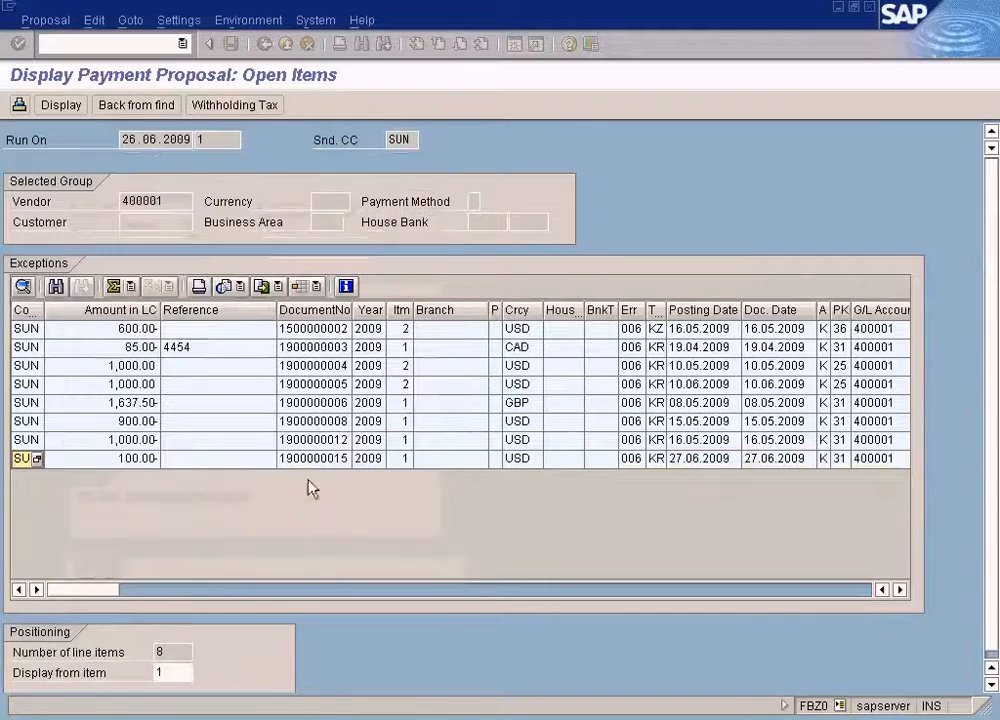
right_click(322, 460)
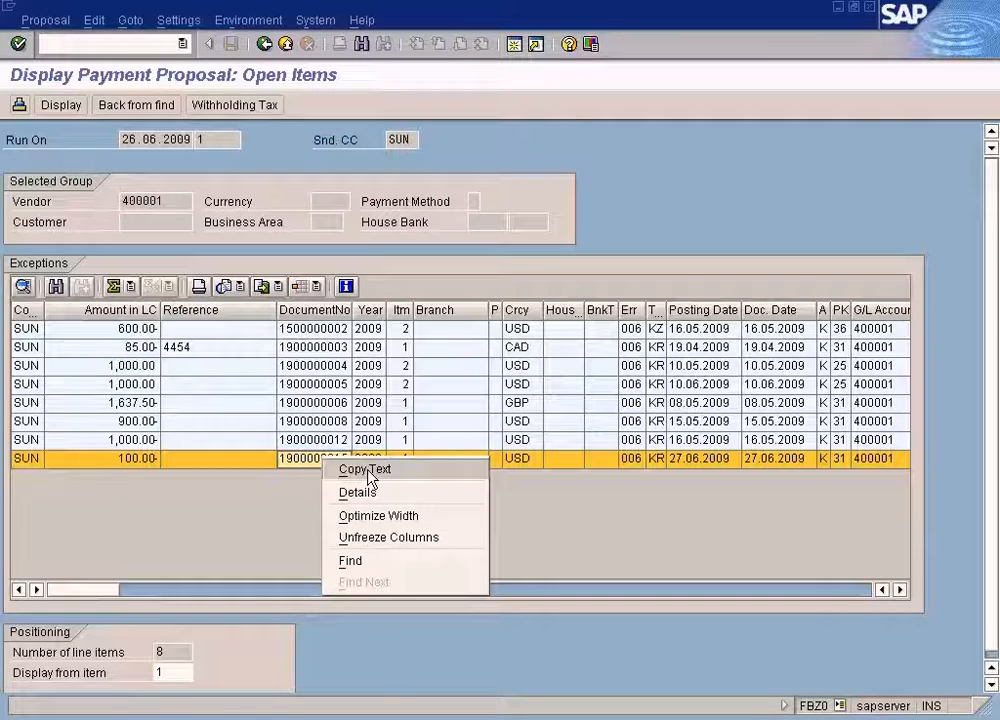
click(369, 474)
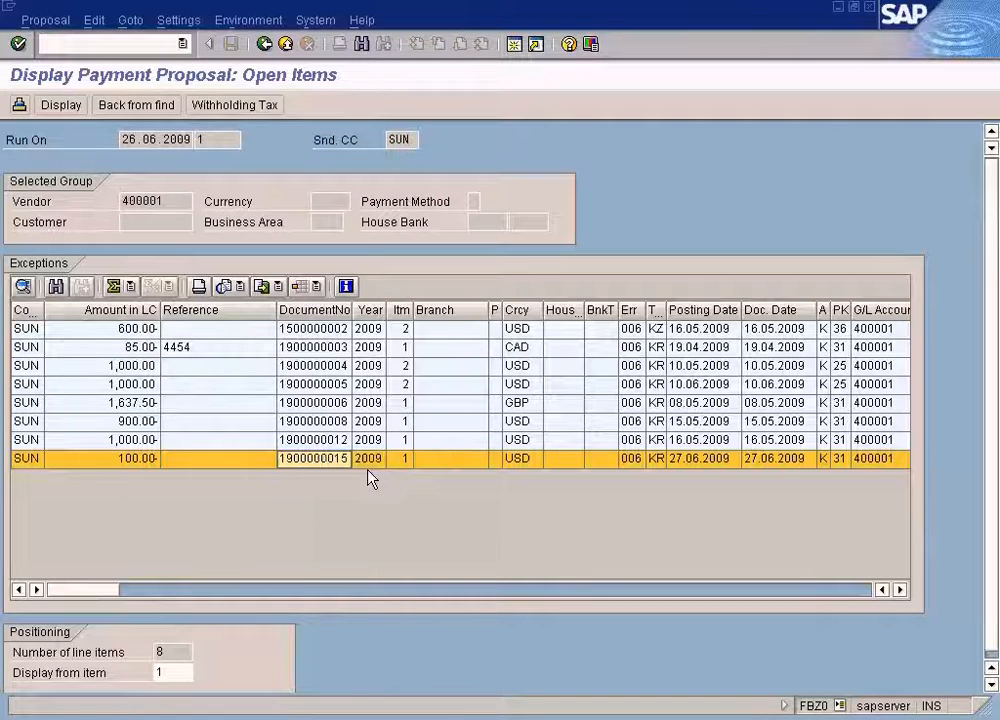
click(264, 44)
click(264, 44)
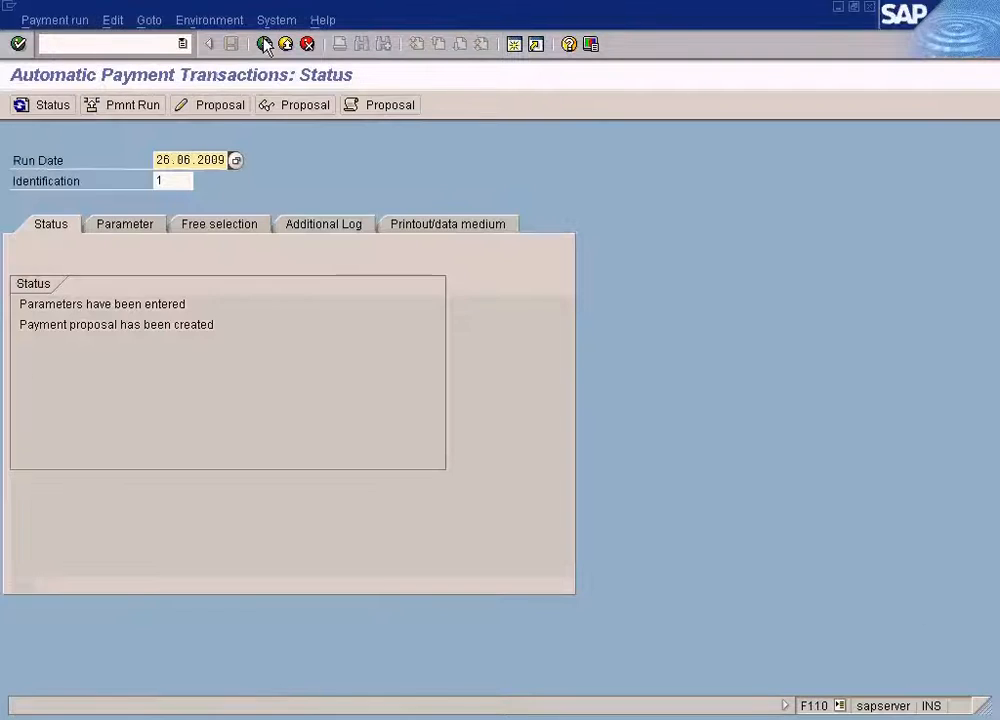
Delete the existing payment proposal for the 26.06.2009 run.
click(241, 228)
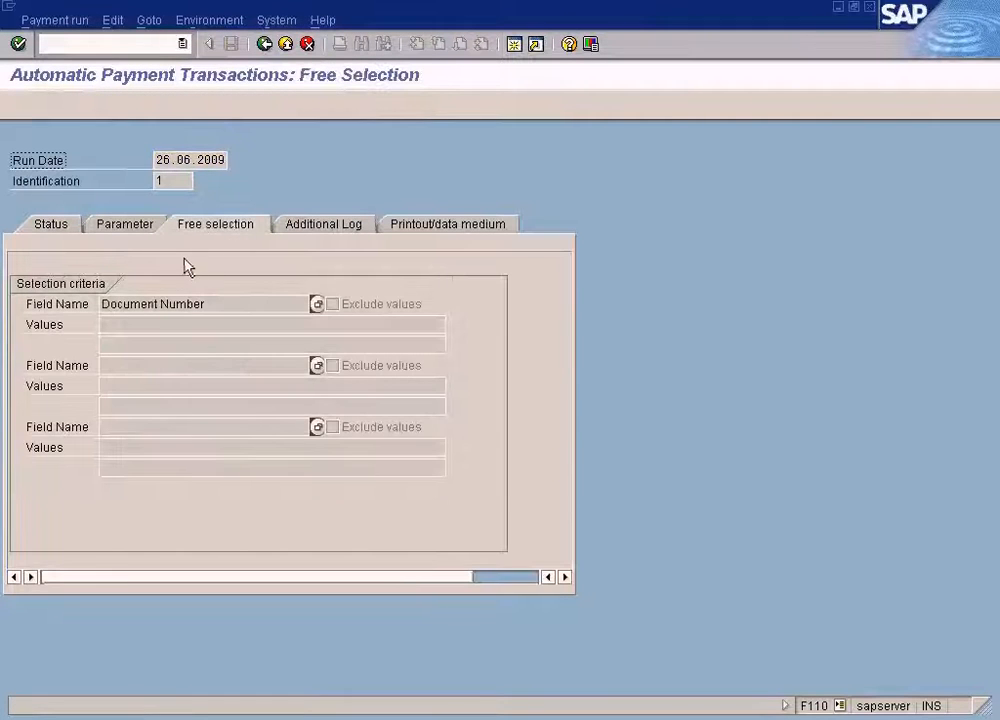
click(57, 228)
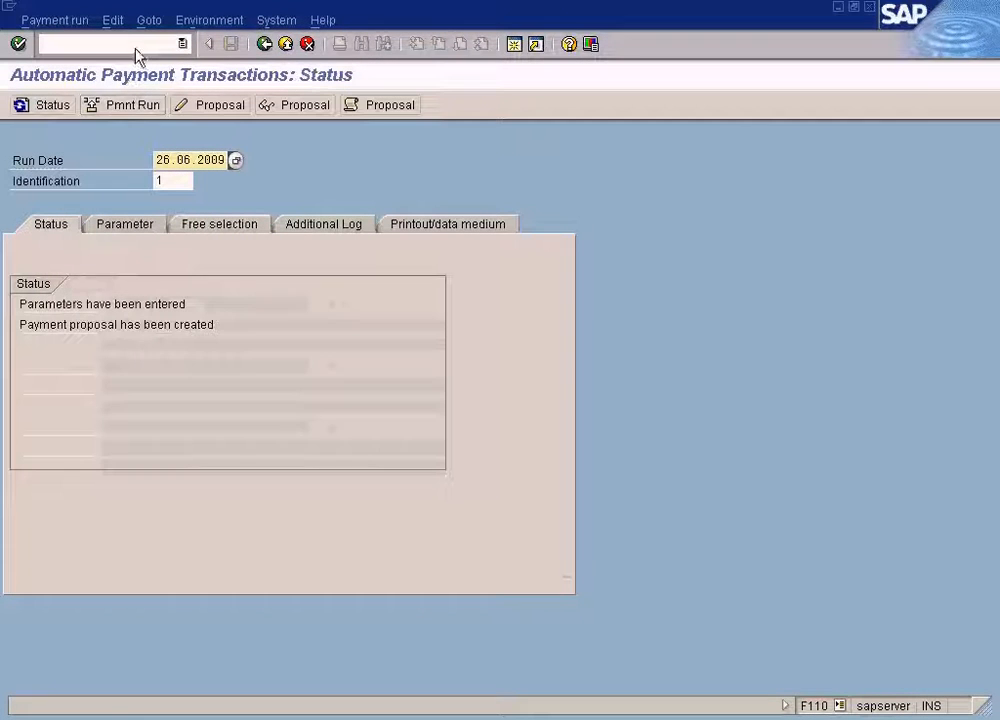
click(113, 21)
mouse_move(127, 64)
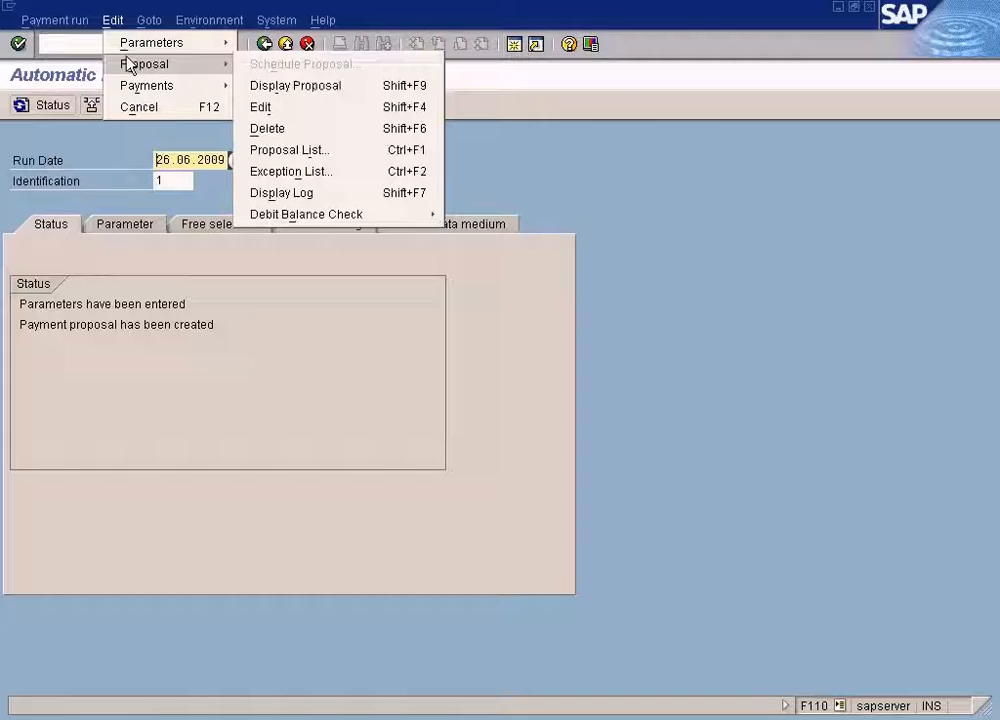
click(270, 128)
click(242, 330)
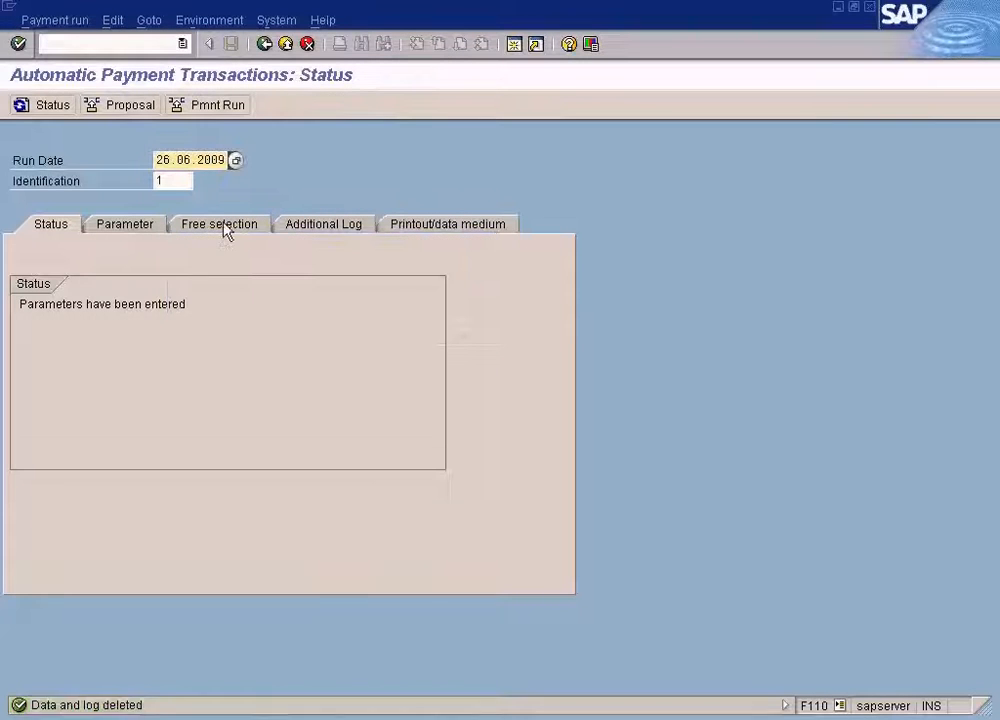
click(225, 228)
key(ctrl+v)
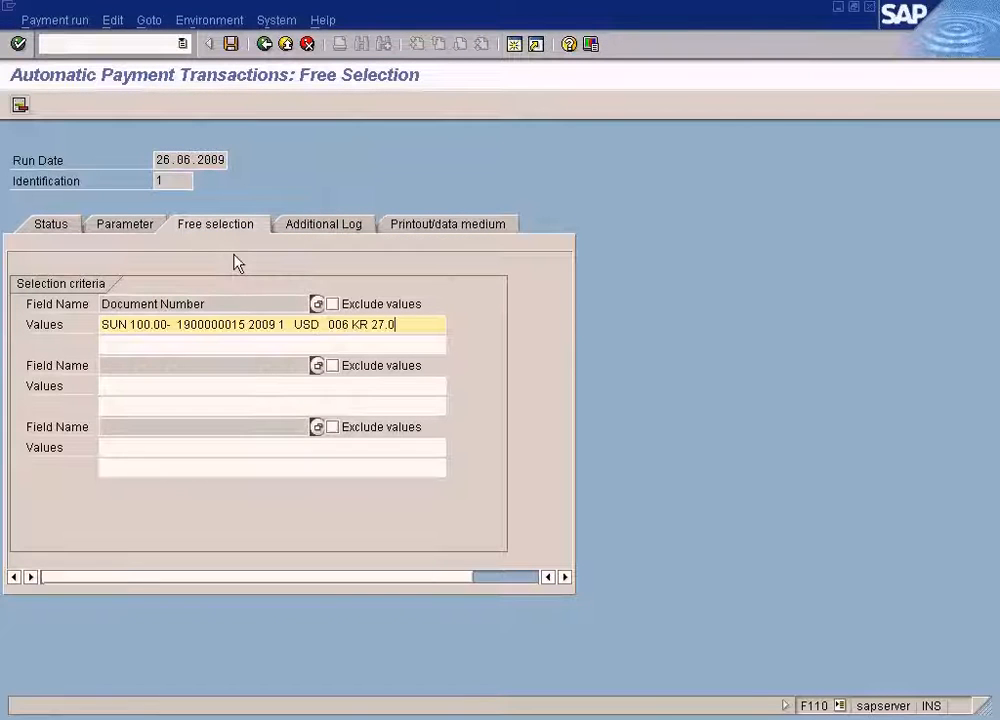
key(Delete)
key(Delete)
key(Delete)
key(Delete)
key(Delete)
key(Delete)
key(Delete)
key(Delete)
key(Delete)
key(Delete)
key(Delete)
key(Delete)
key(End)
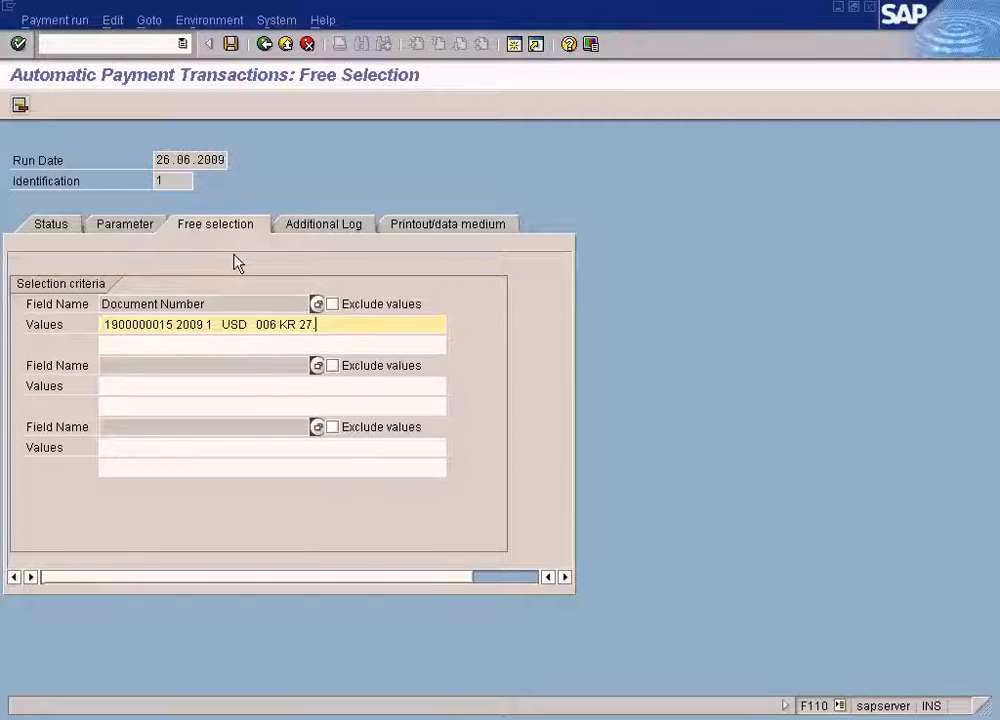
key(BackSpace)
key(BackSpace)
key(BackSpace)
key(BackSpace)
key(BackSpace)
key(BackSpace)
key(BackSpace)
key(BackSpace)
key(BackSpace)
key(BackSpace)
key(BackSpace)
key(BackSpace)
key(BackSpace)
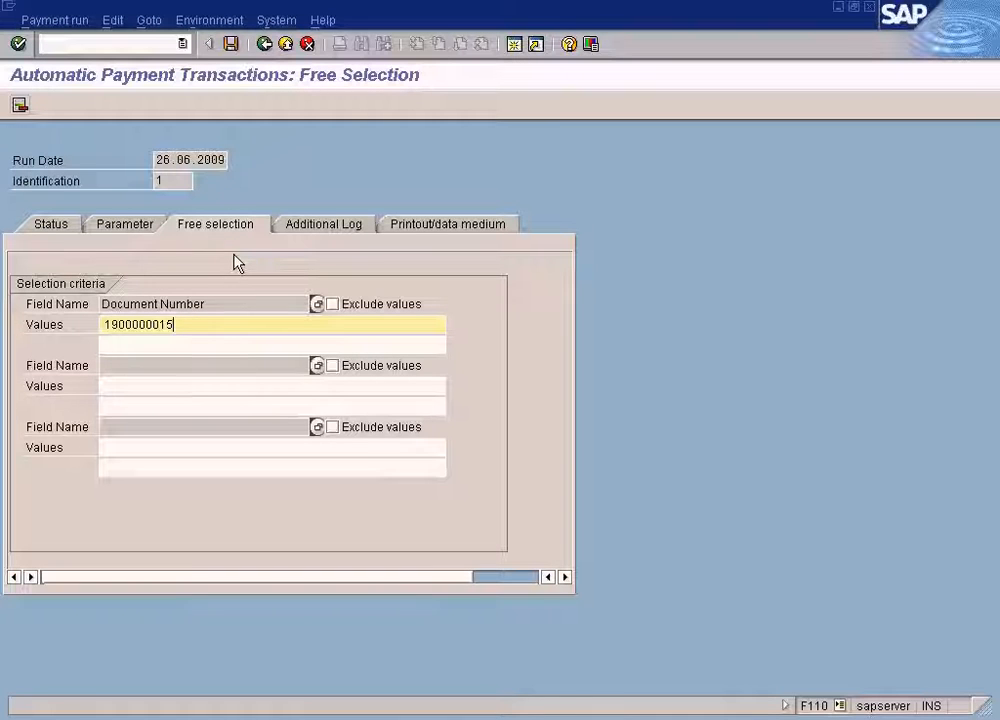
key(Home)
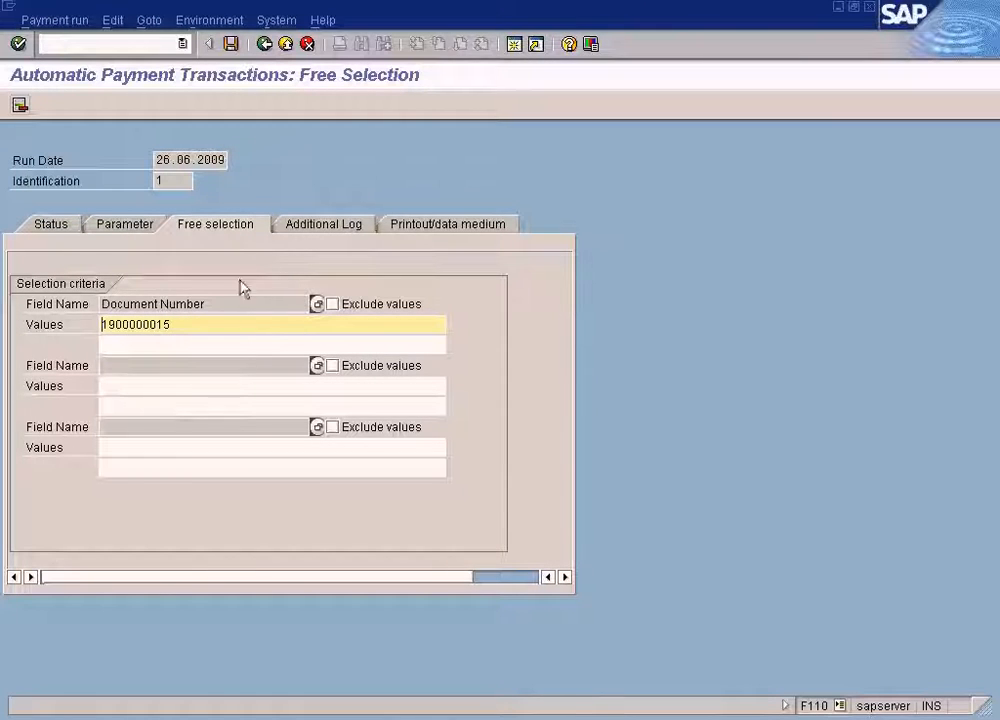
click(55, 228)
click(276, 339)
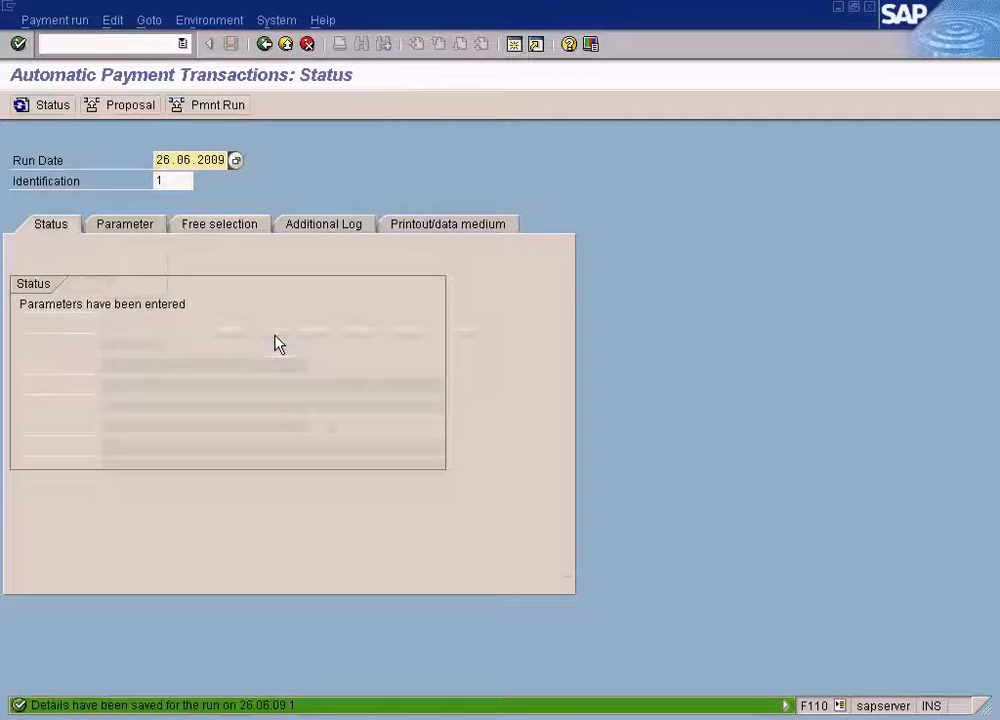
Schedule a new payment proposal to start immediately and refresh the run status.
click(145, 112)
click(84, 447)
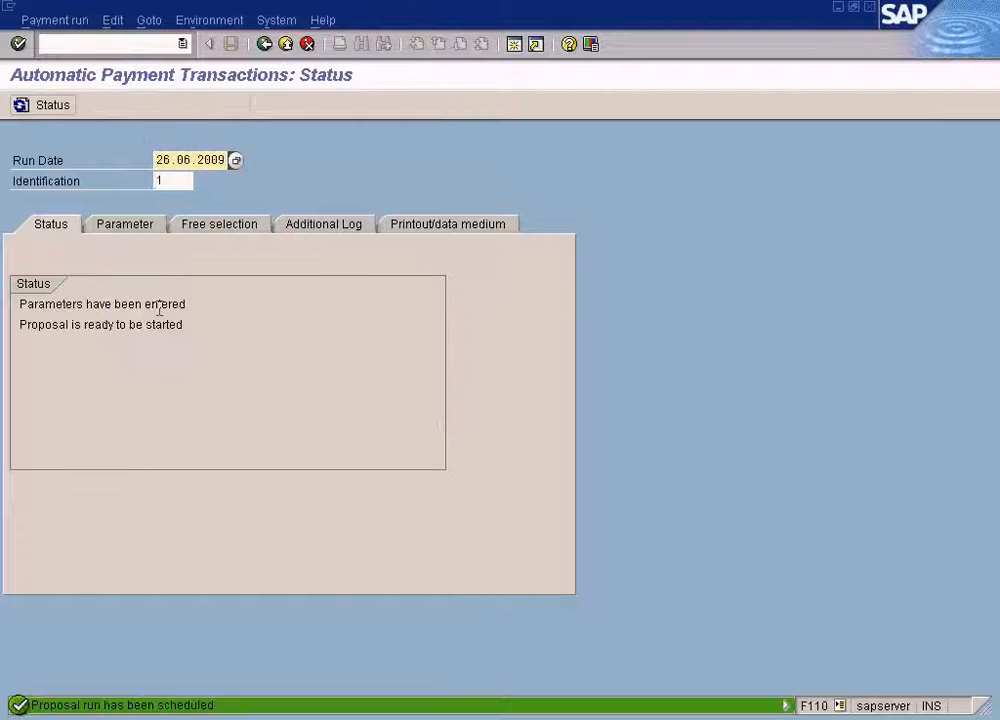
click(58, 106)
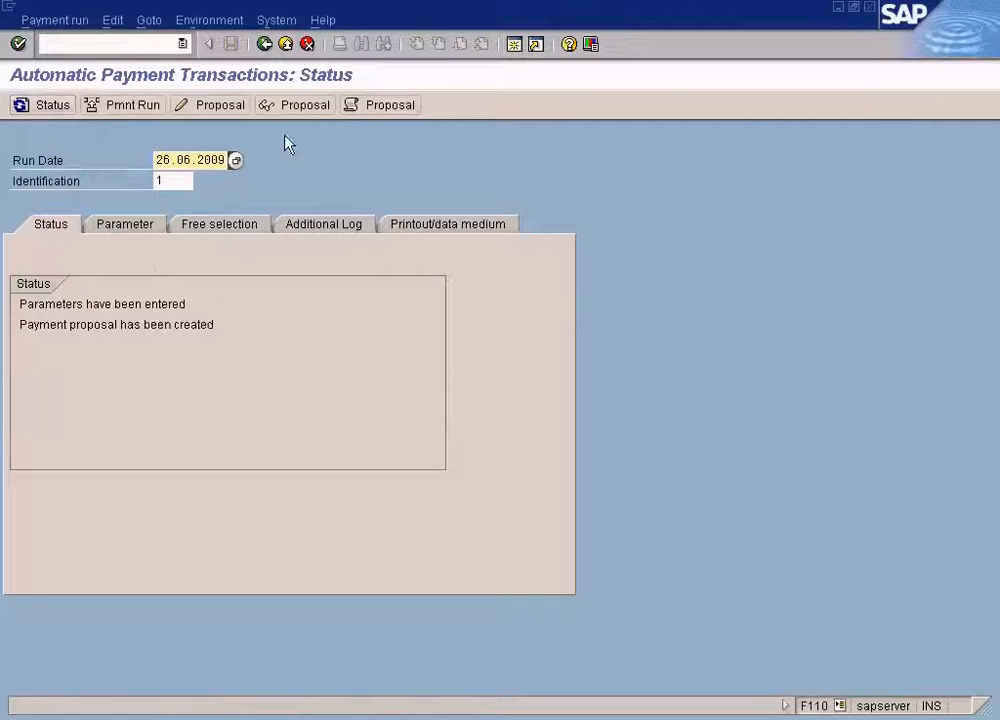
click(384, 105)
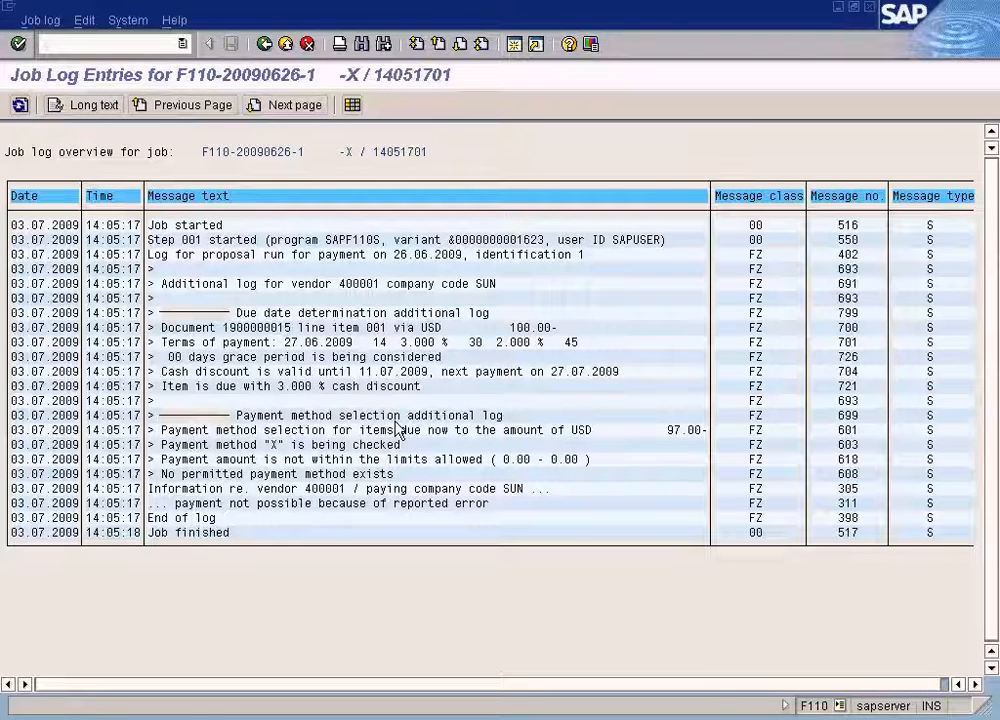
click(264, 44)
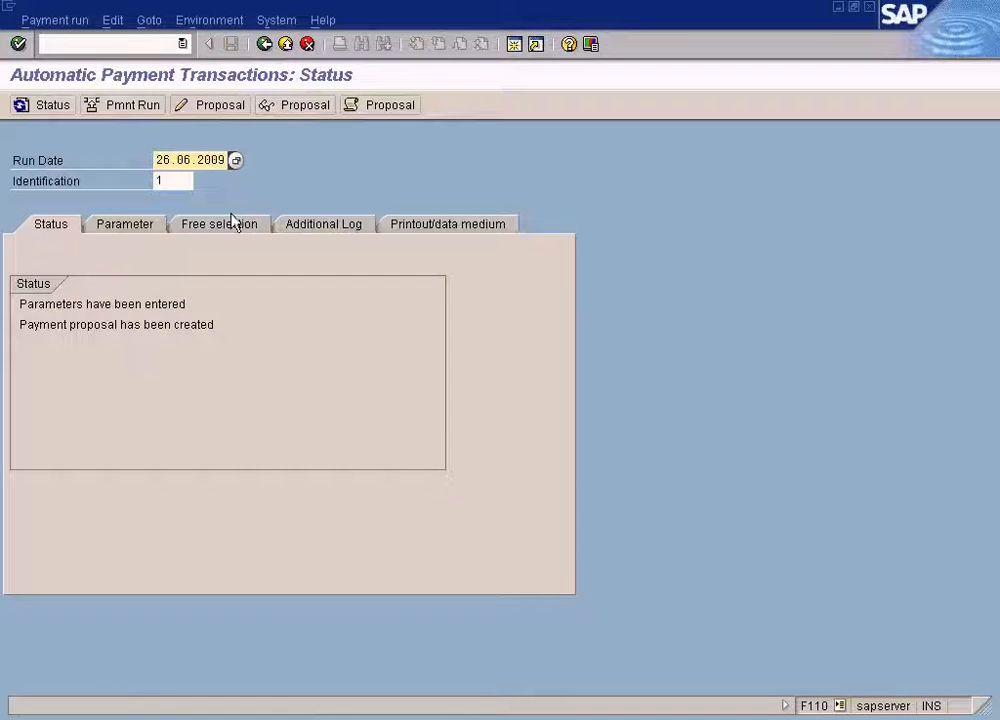
click(295, 105)
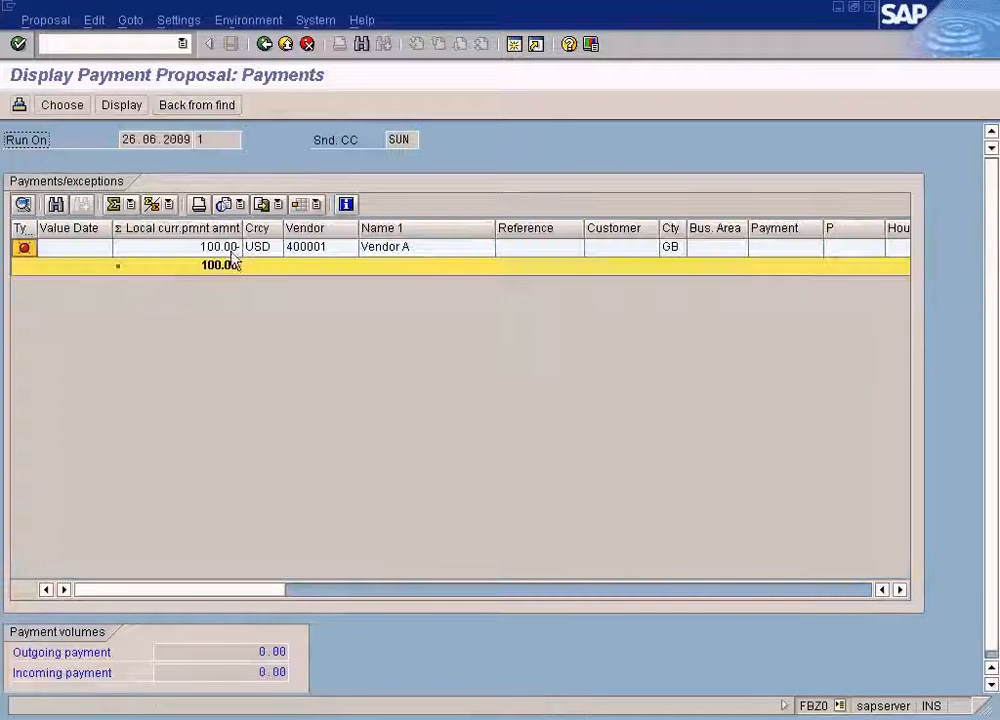
click(232, 249)
double_click(232, 249)
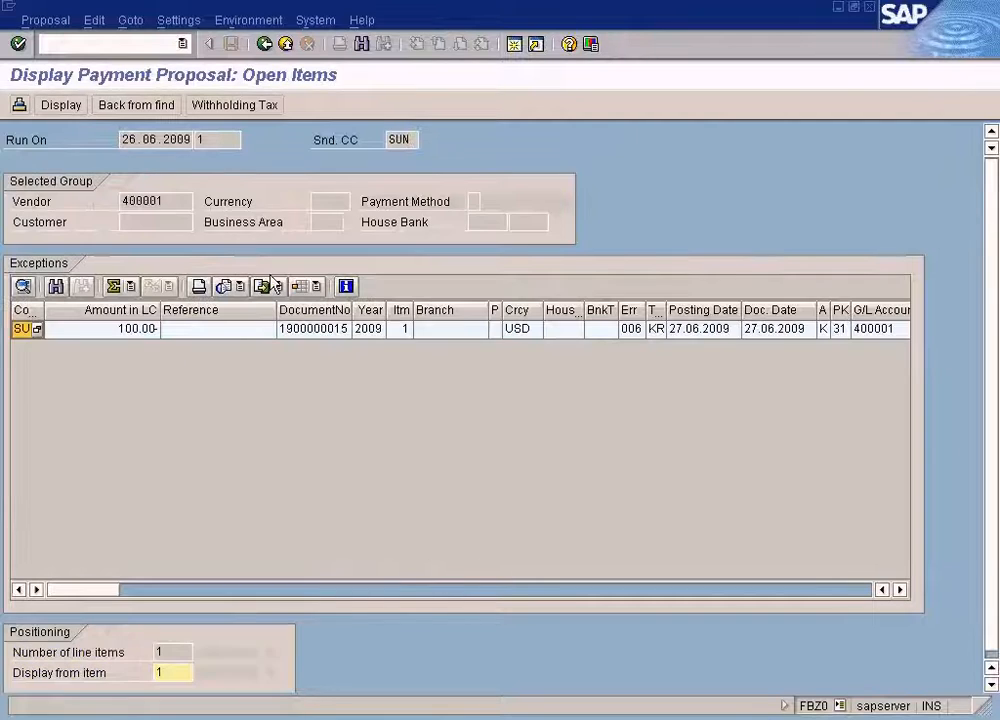
double_click(315, 339)
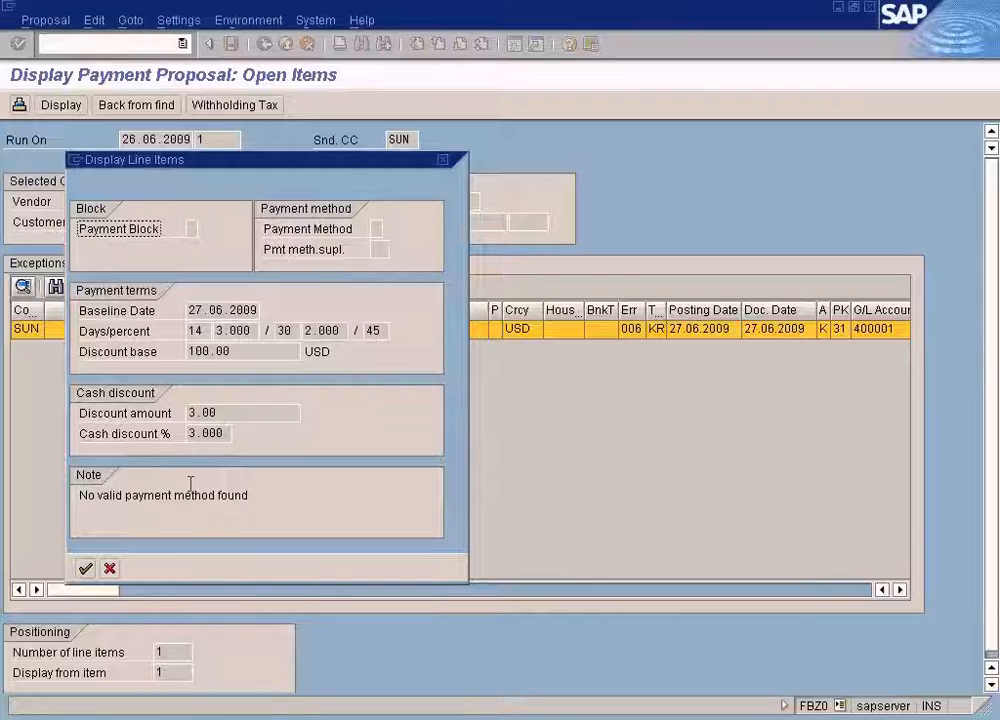
click(109, 568)
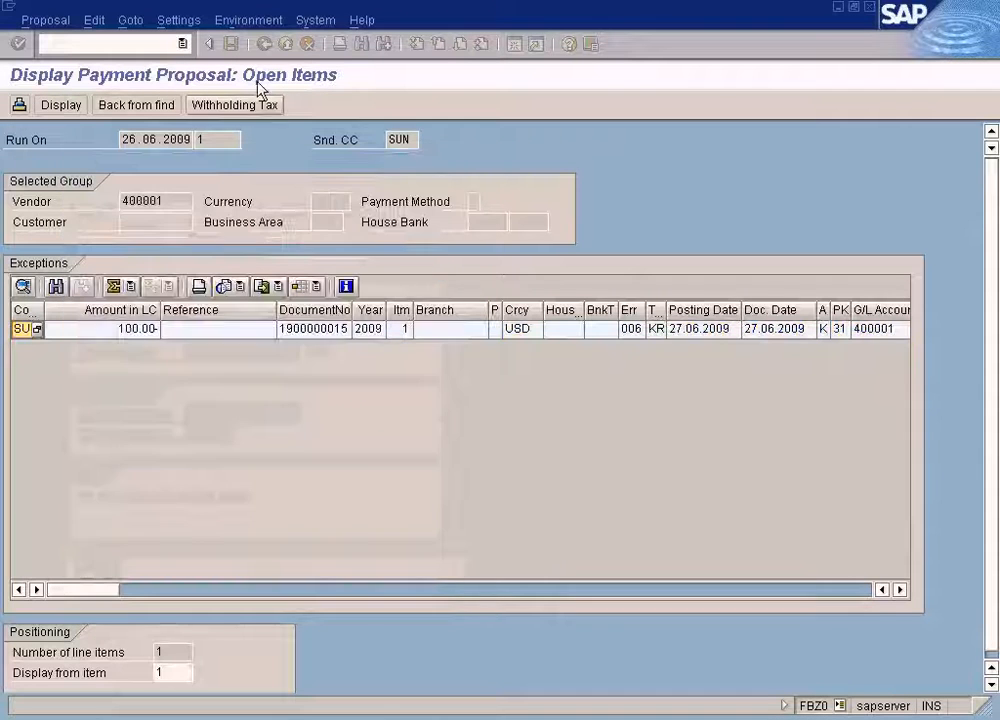
click(264, 45)
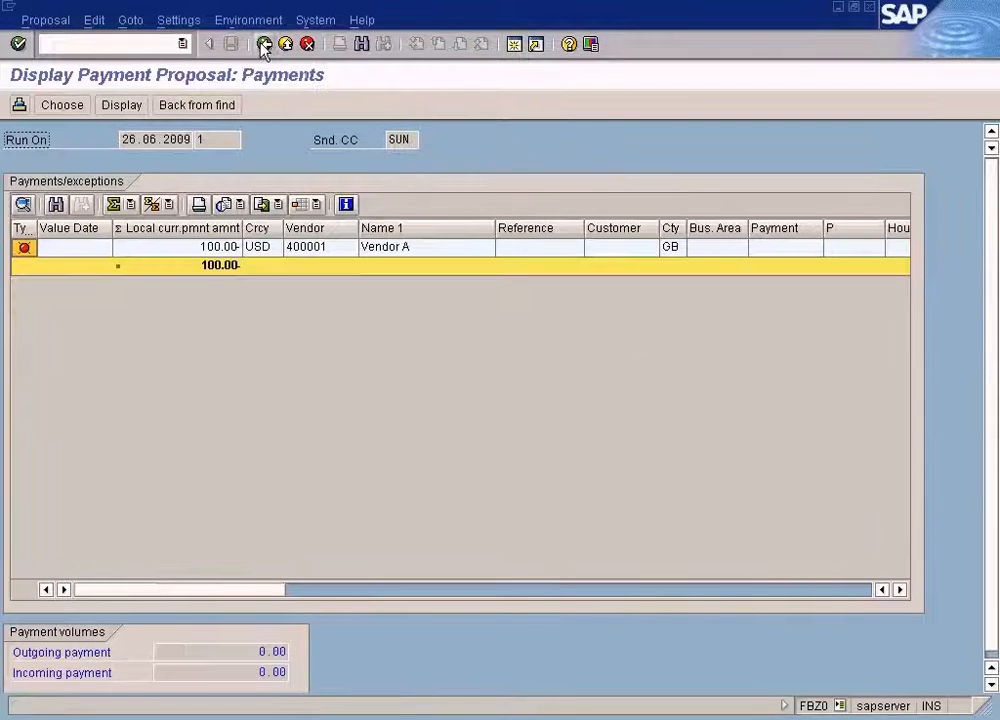
click(264, 45)
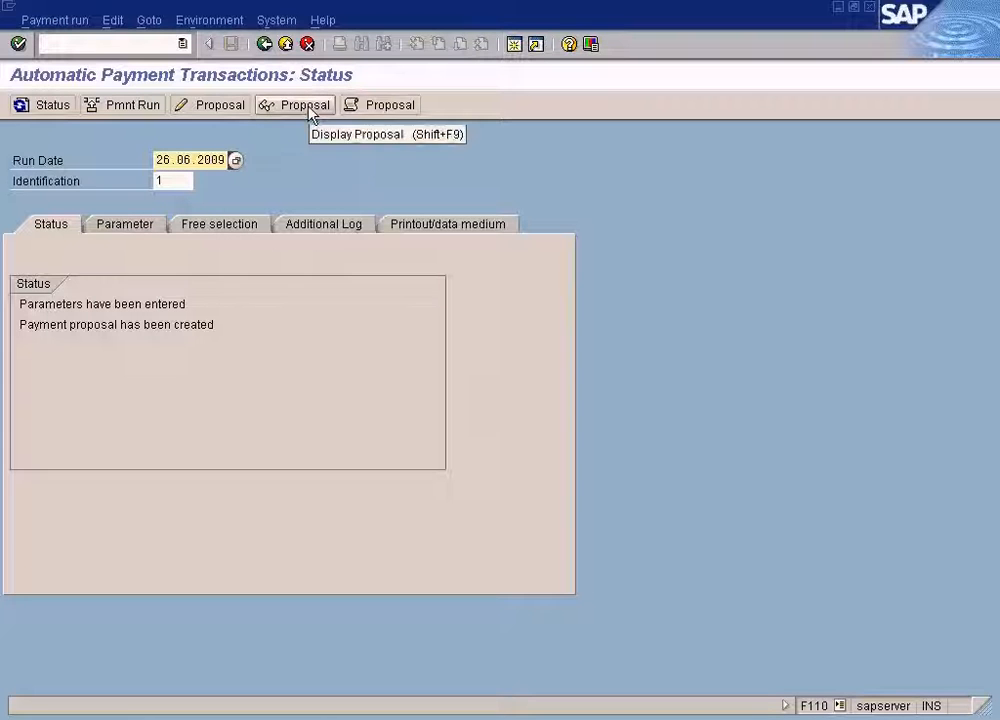
click(389, 107)
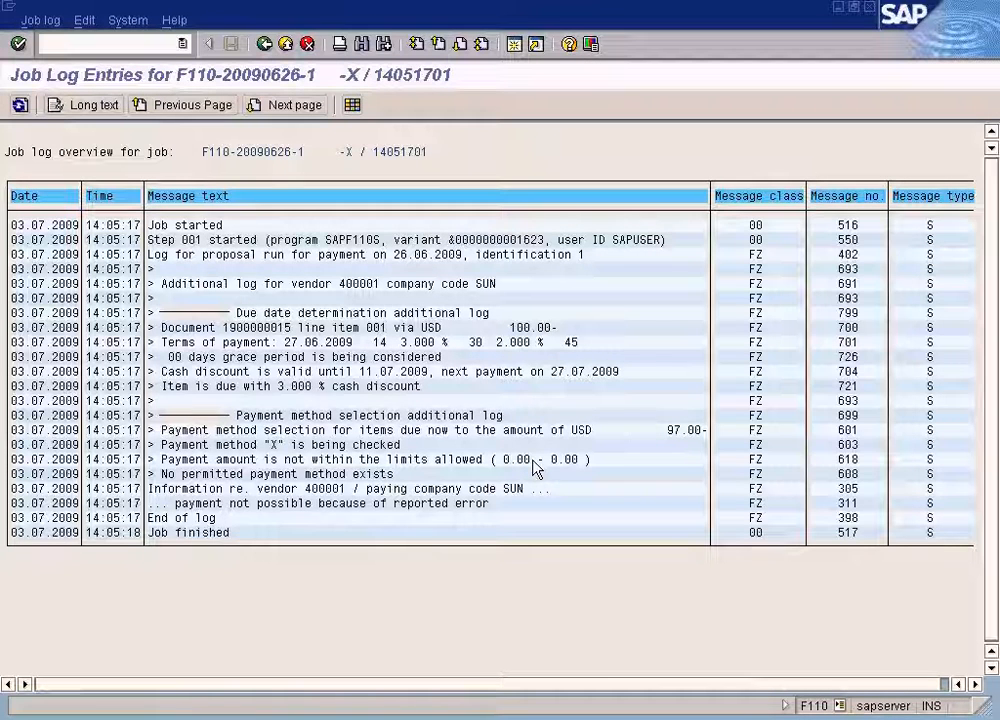
click(245, 459)
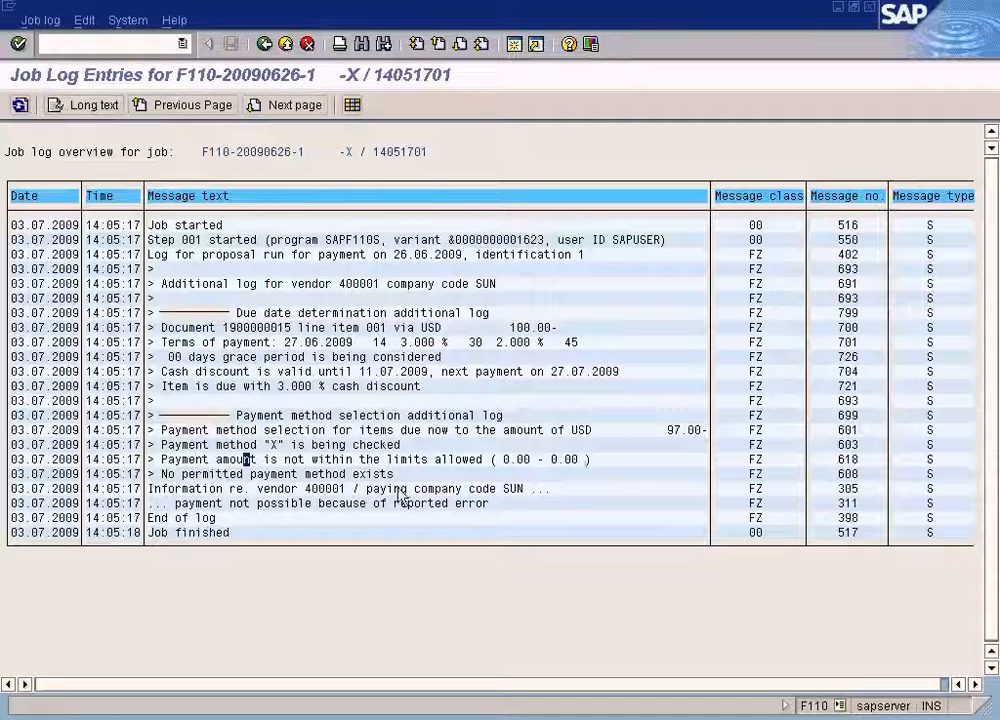
click(188, 474)
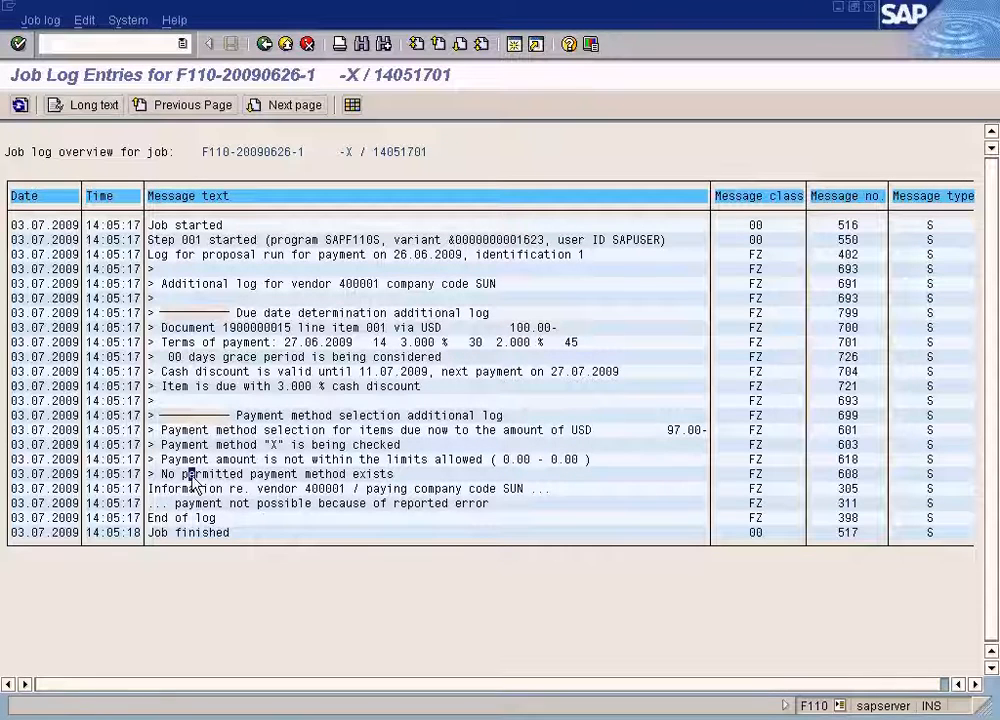
click(322, 503)
click(560, 459)
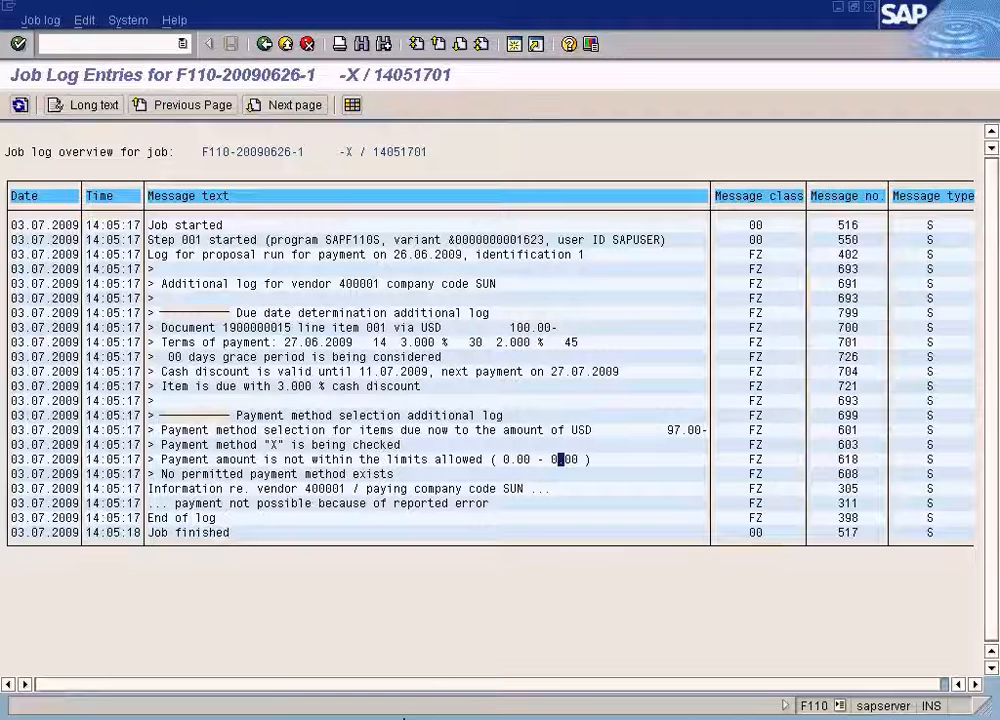
Review vendor 400001's payment transaction data, then open the payment program customizing with transaction FBZP.
click(352, 718)
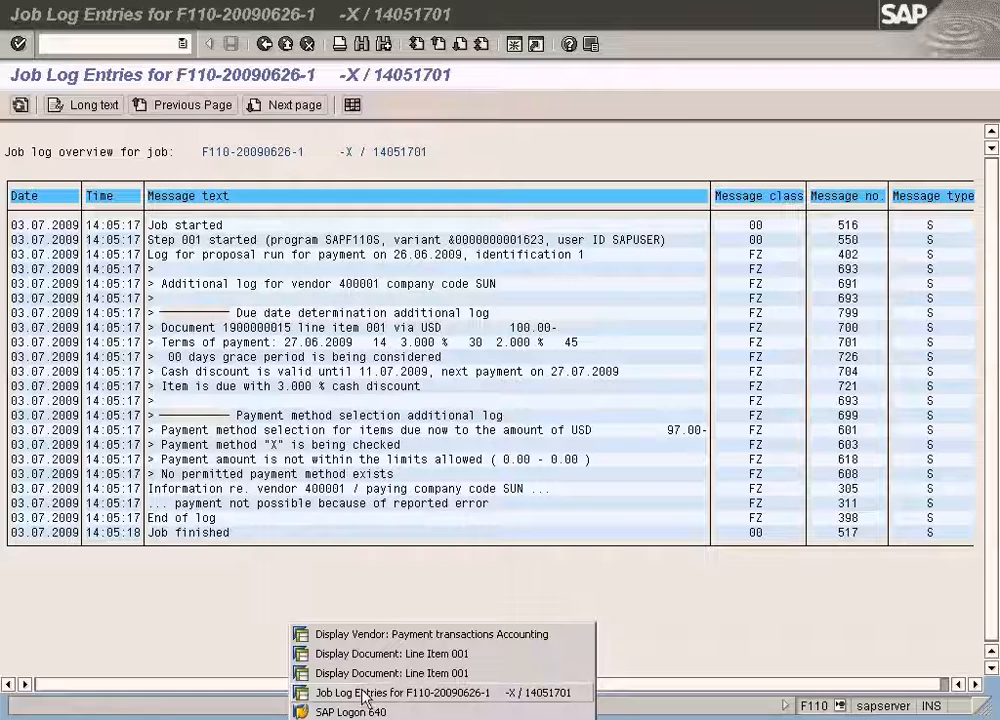
click(364, 694)
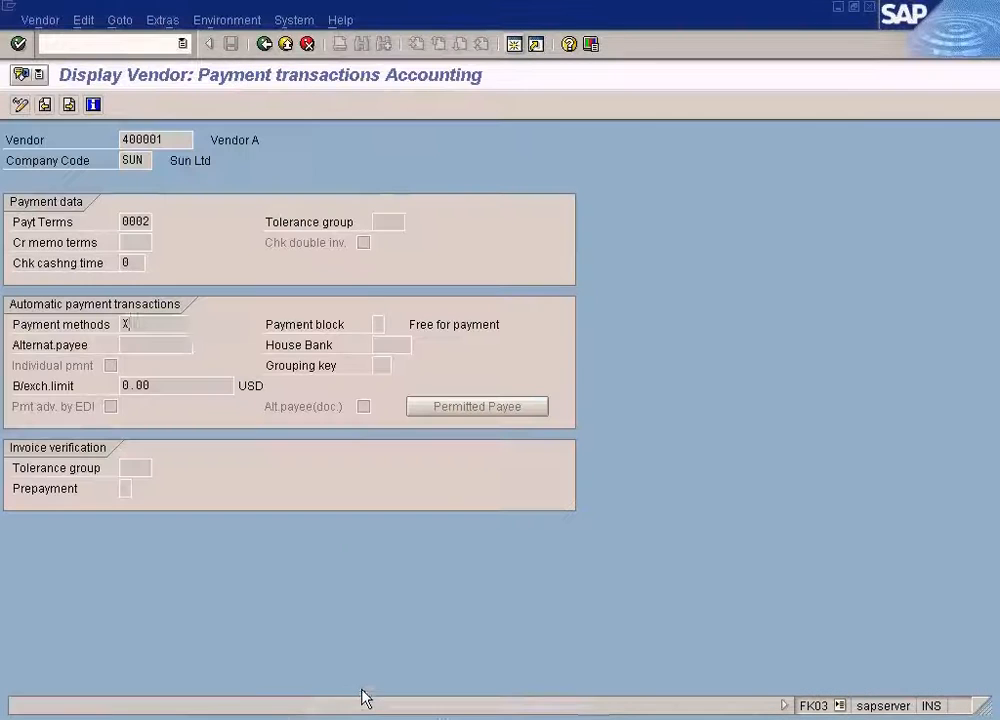
click(150, 46)
text(/nfbz)
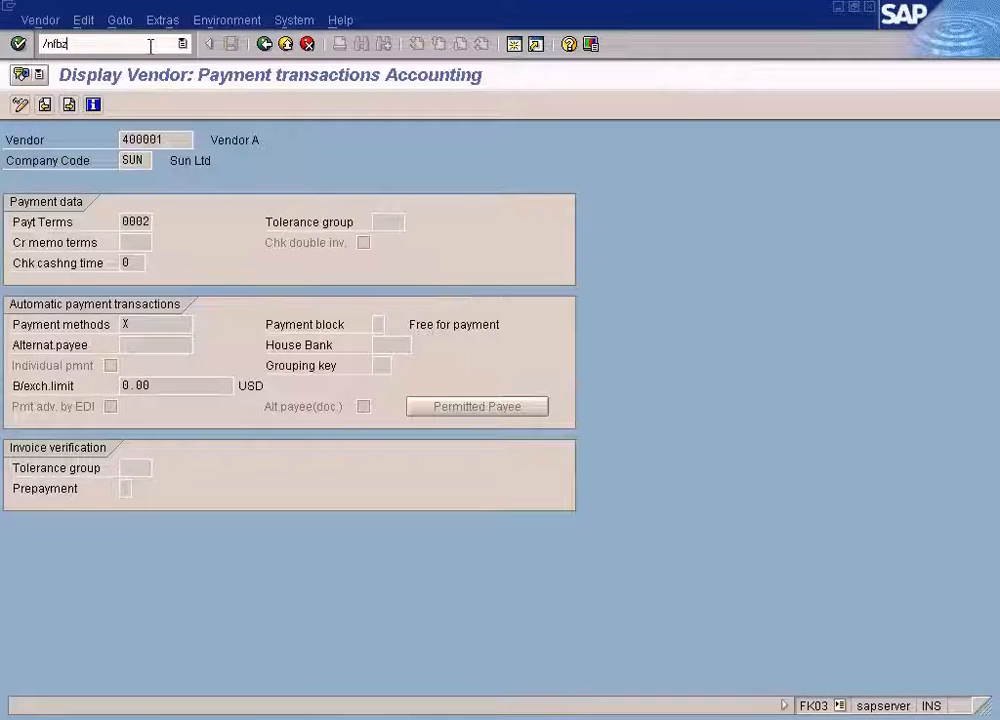
text(p)
key(Return)
click(182, 43)
click(110, 62)
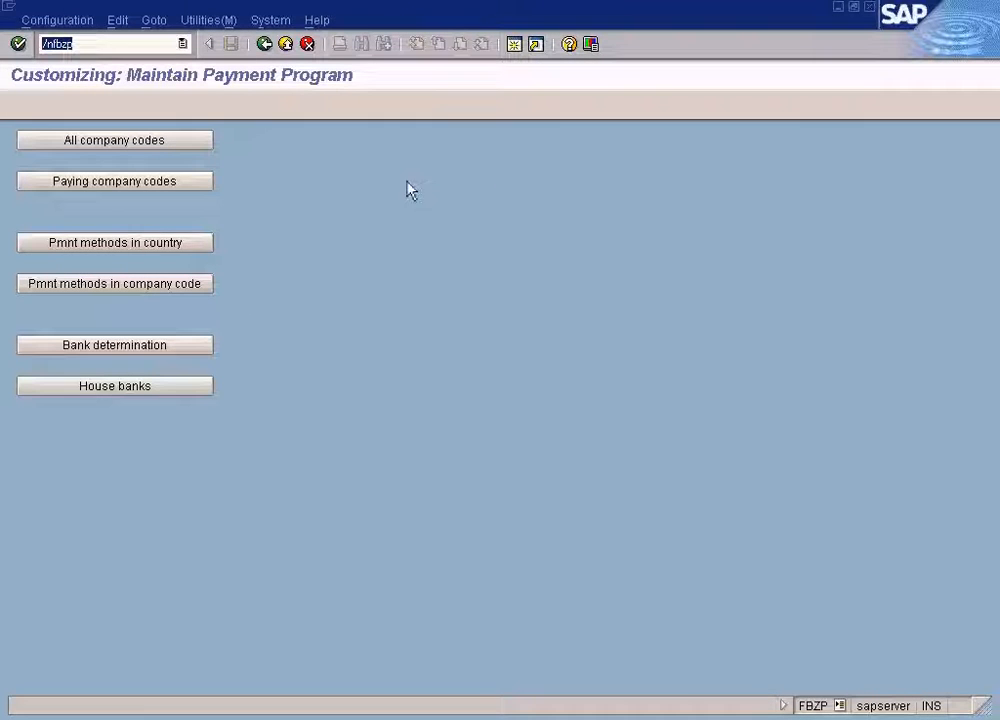
Open the company code data of payment method X (Bank Transfer) for company code SUN.
click(140, 285)
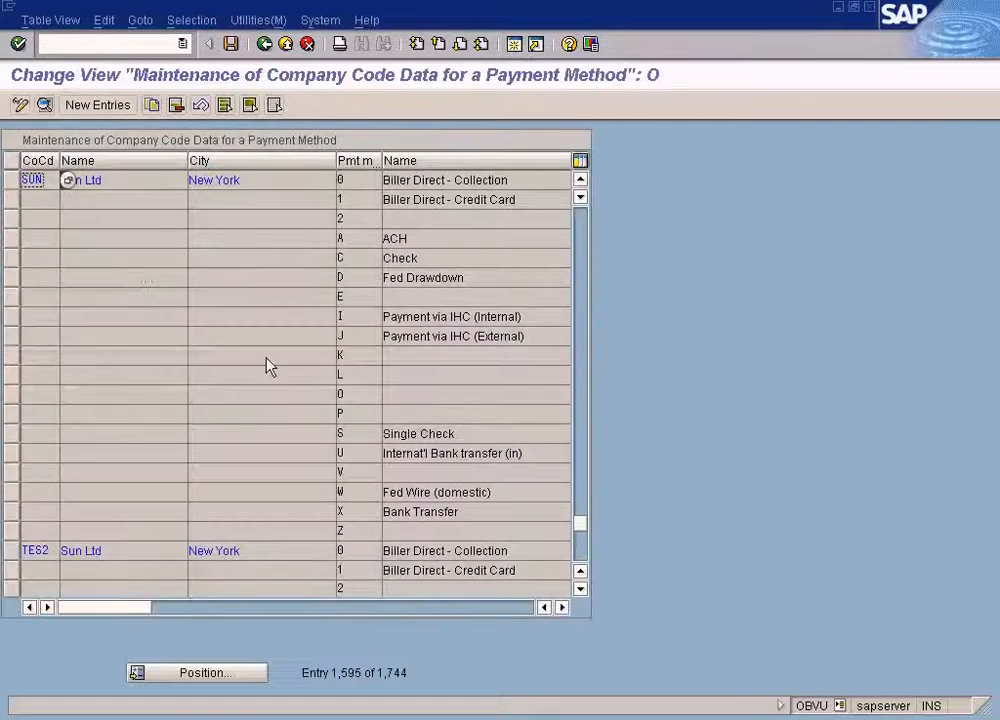
double_click(351, 511)
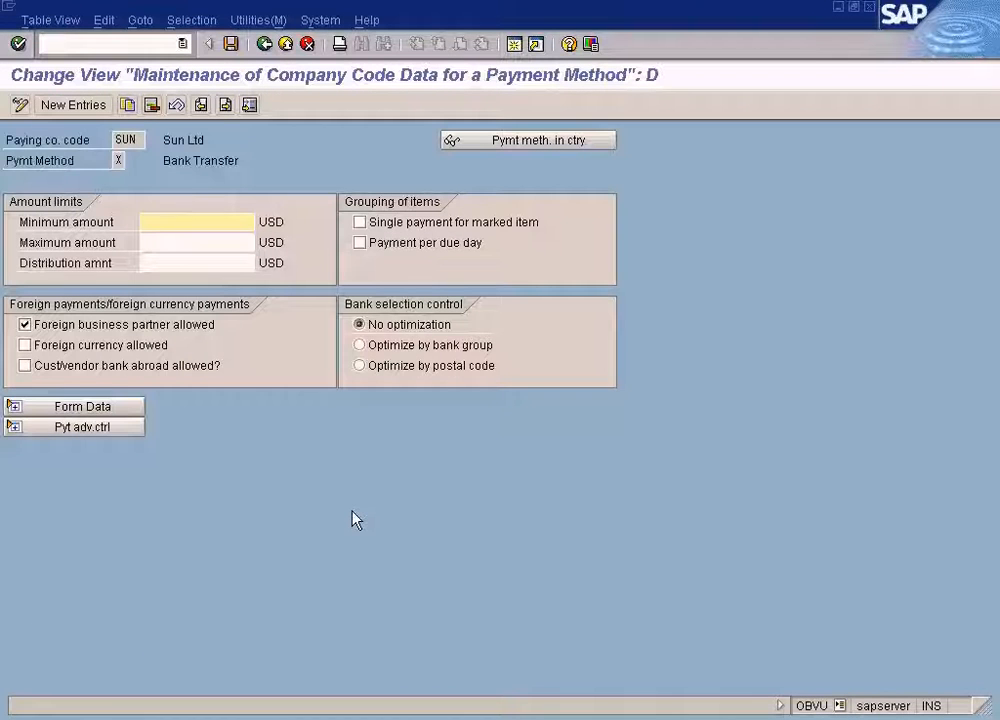
click(266, 46)
click(266, 45)
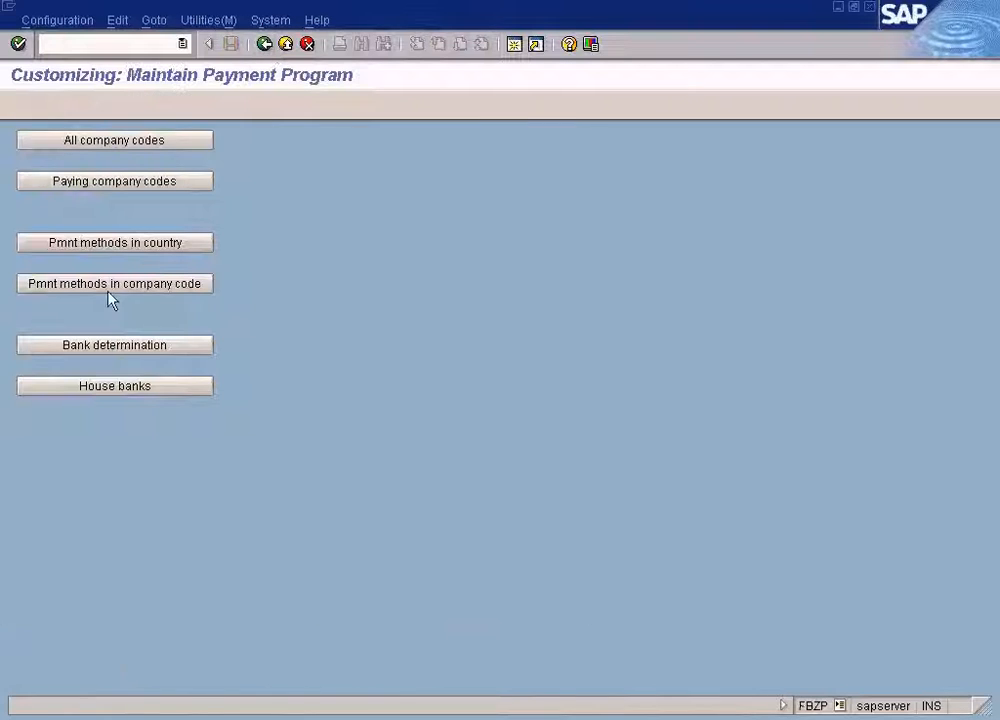
click(158, 287)
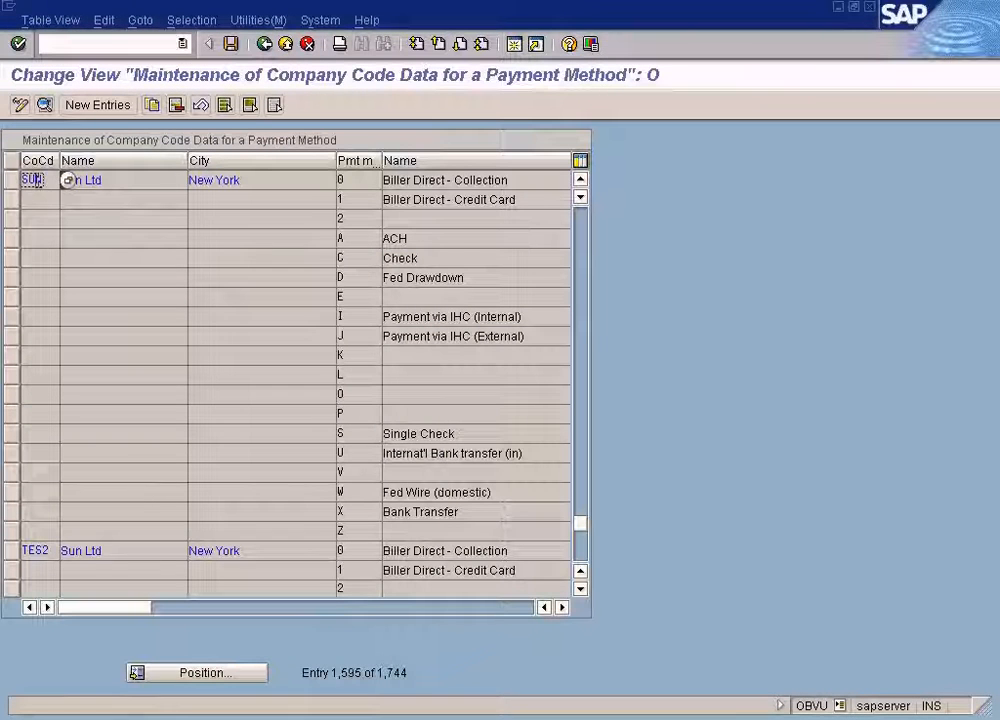
click(364, 514)
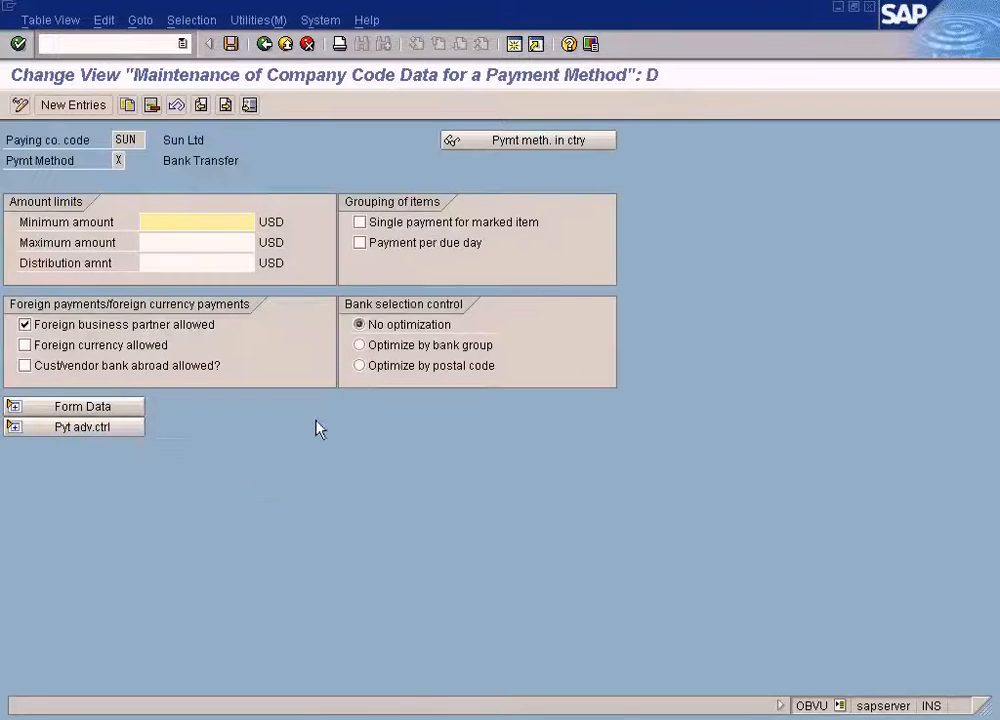
click(160, 240)
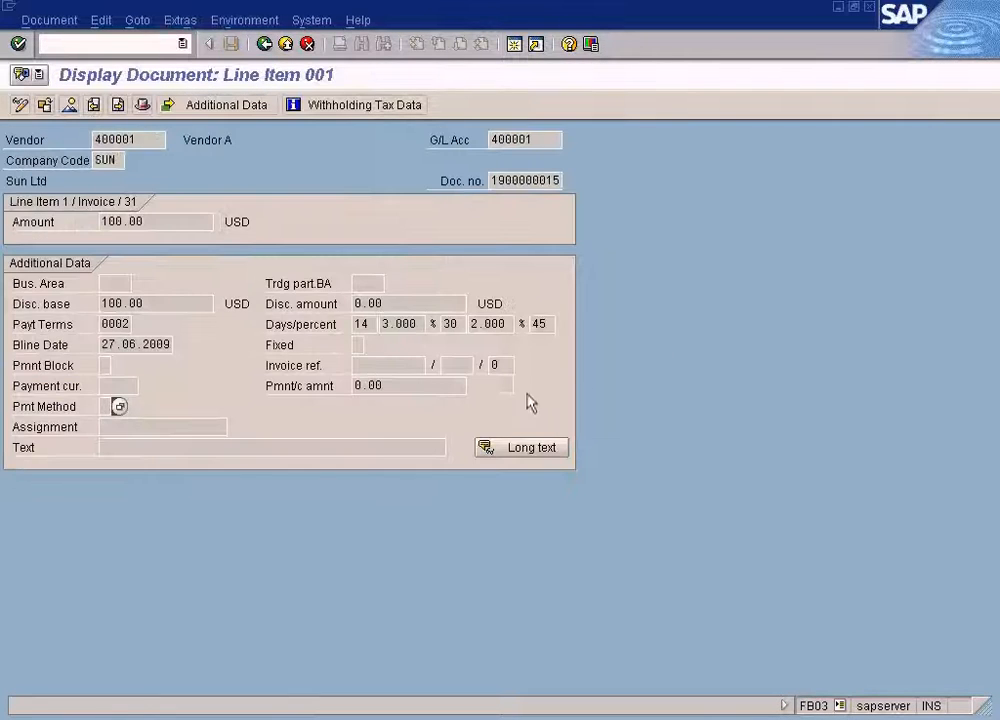
Compare the document line item, the job log and the payment method X settings across the open windows.
click(413, 709)
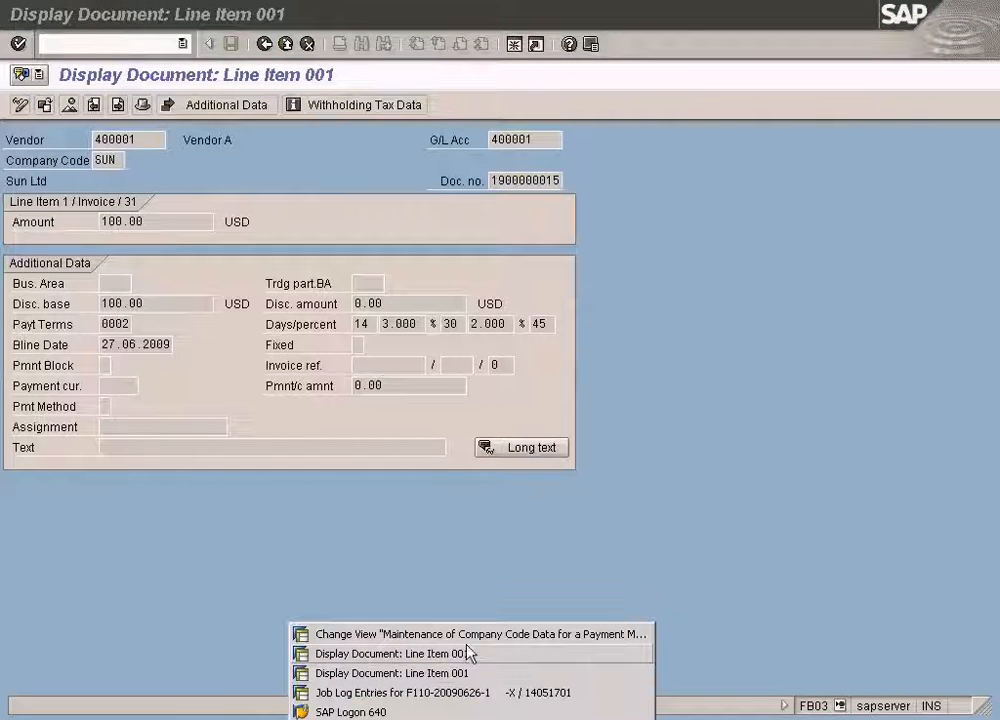
click(466, 636)
click(415, 712)
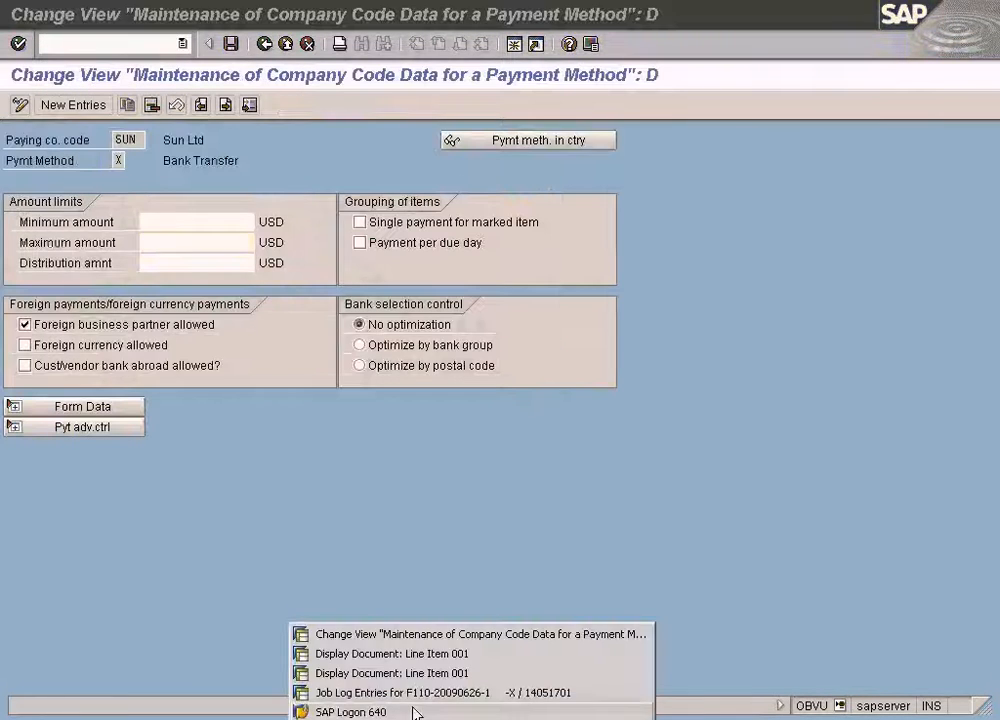
click(418, 670)
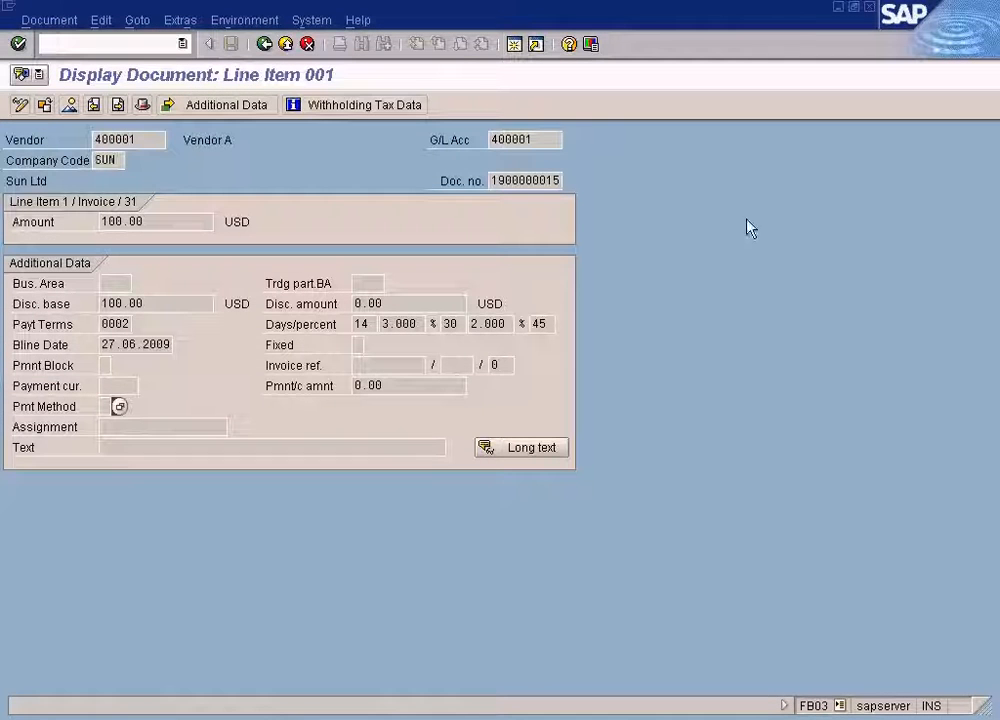
click(870, 8)
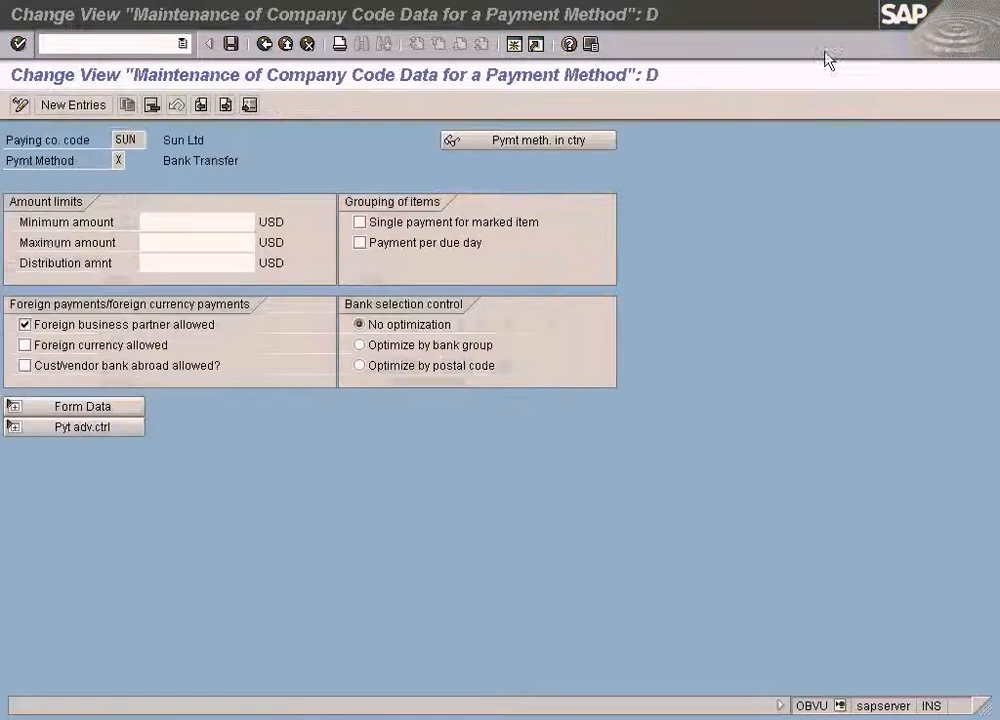
click(405, 712)
click(397, 694)
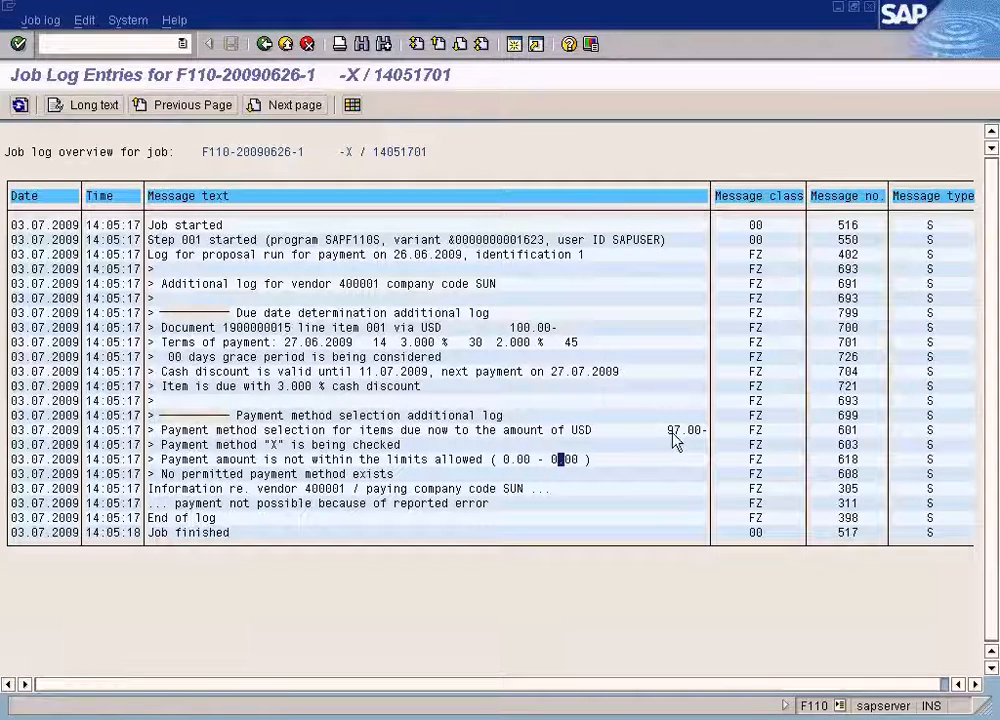
click(390, 718)
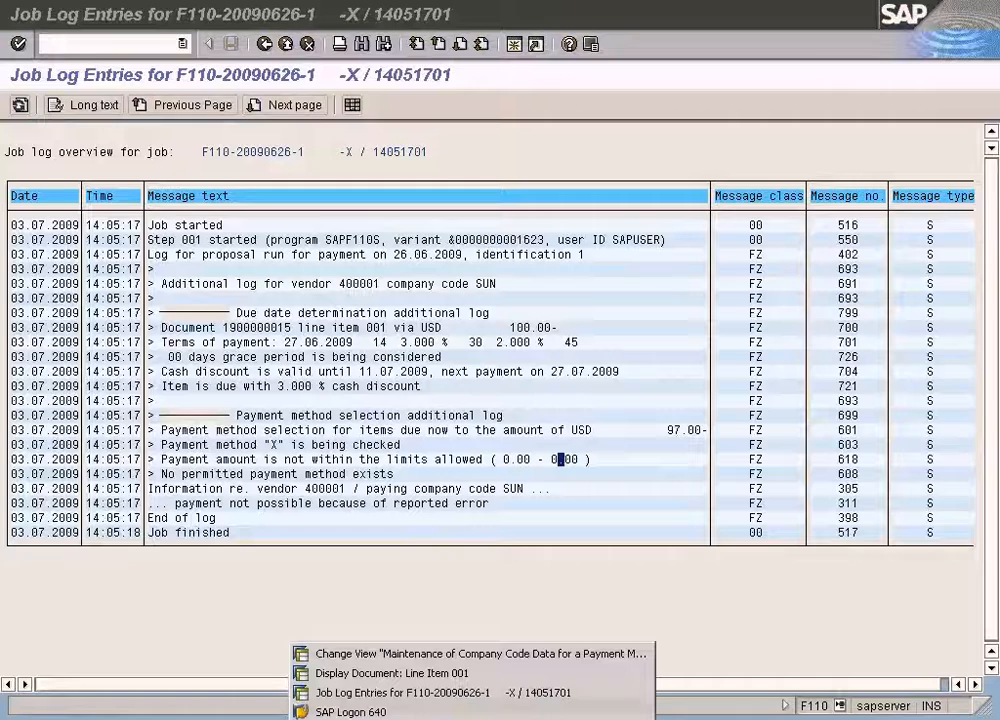
click(385, 656)
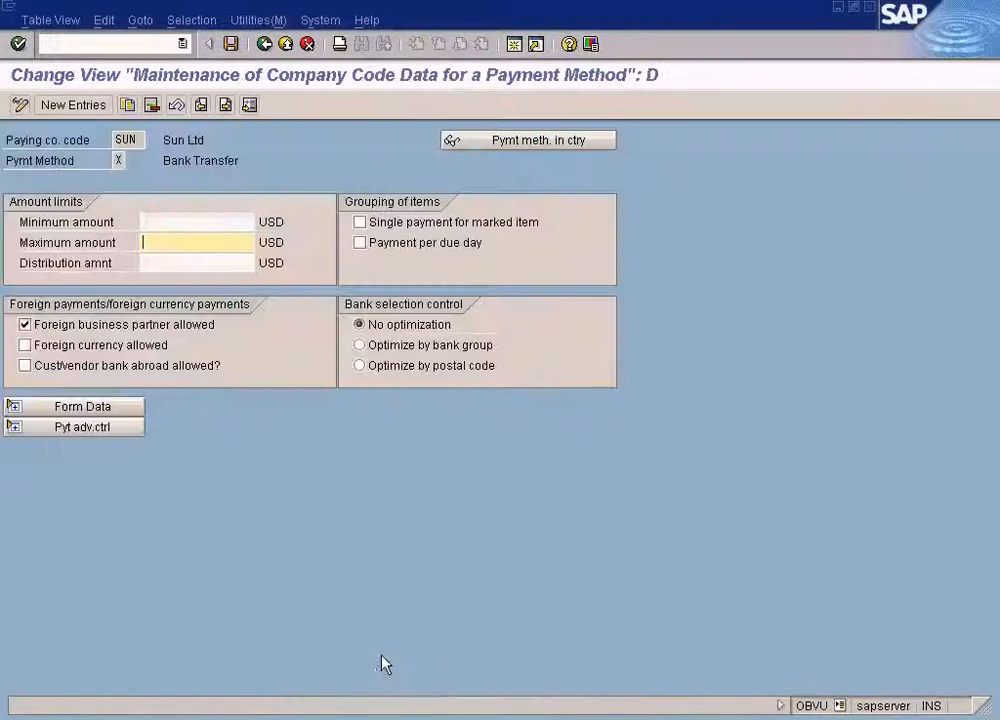
Set payment method X's minimum amount to 5 USD and maximum amount to 10000 USD, and save.
click(190, 222)
text(5)
click(182, 242)
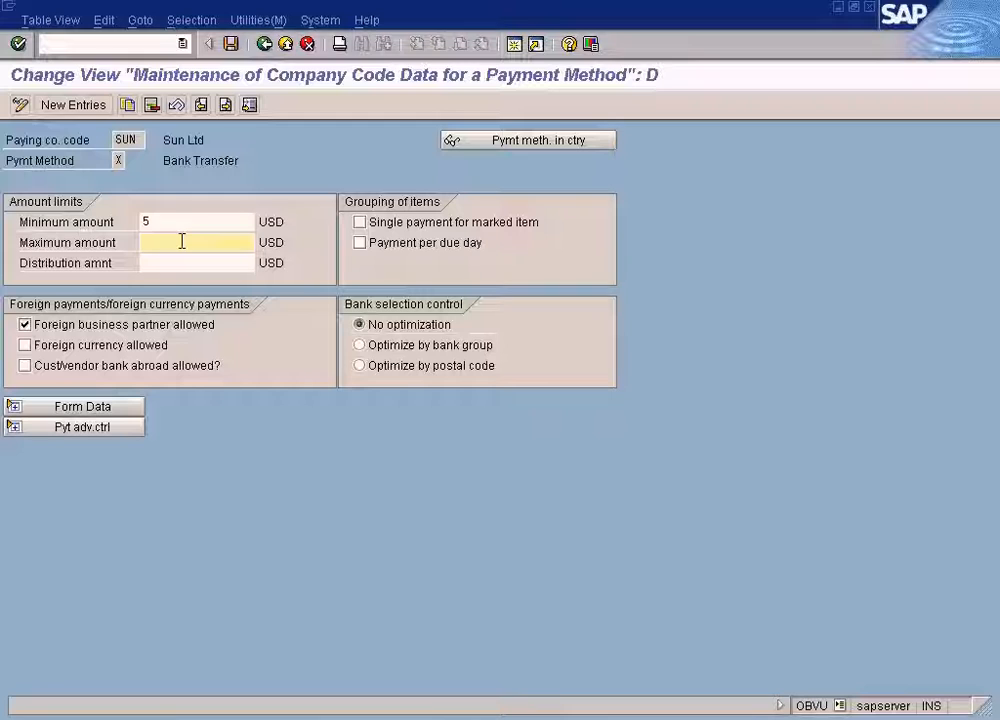
text(10000)
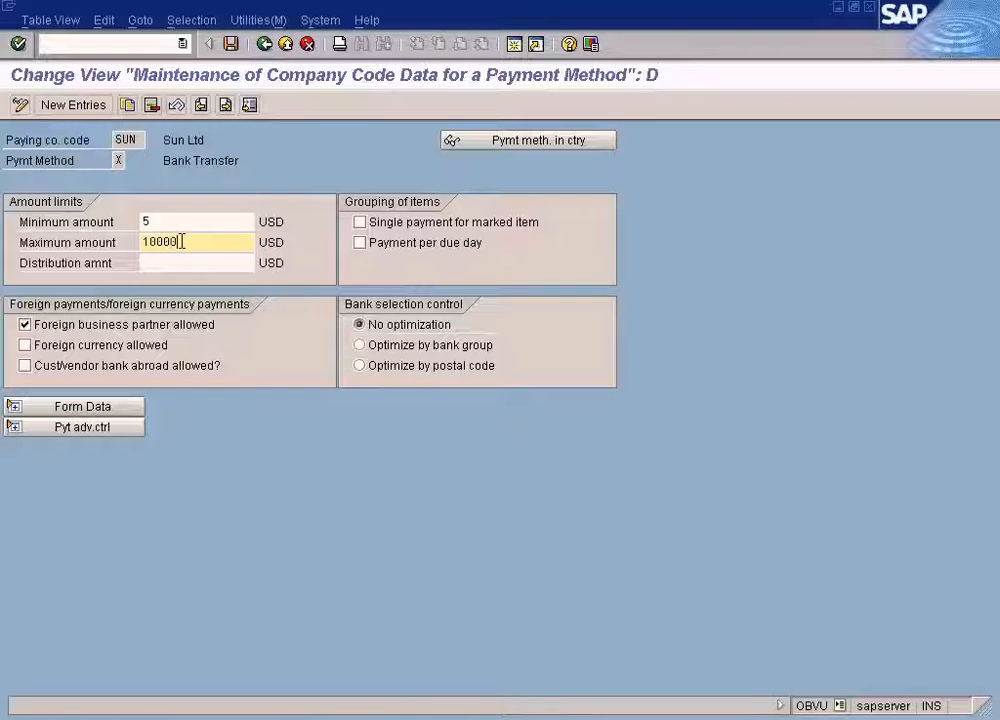
click(192, 219)
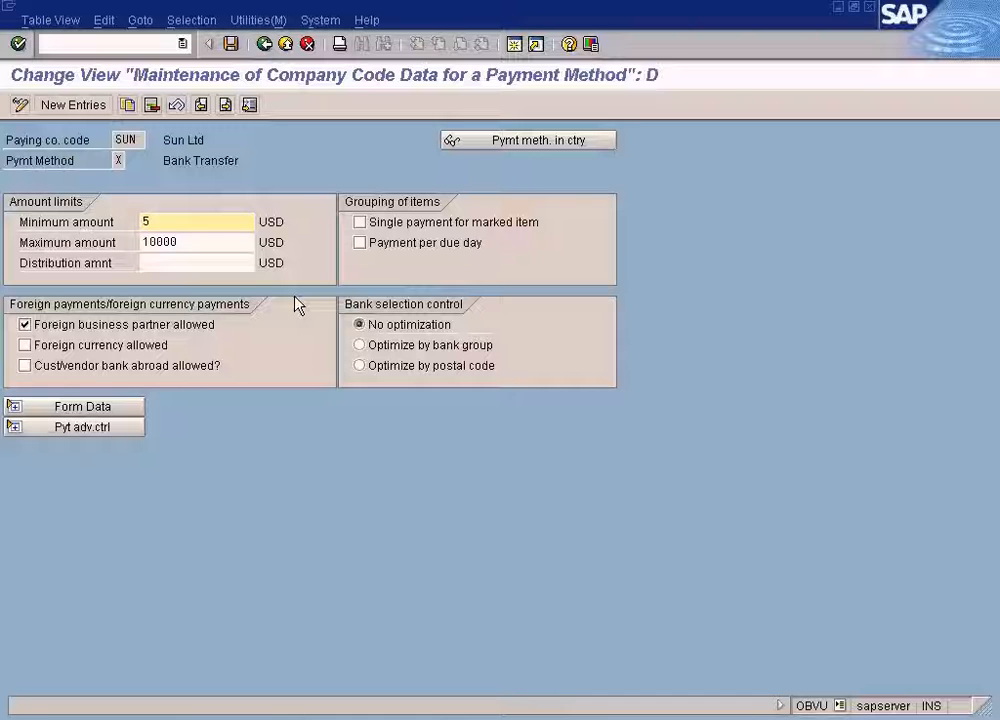
click(231, 44)
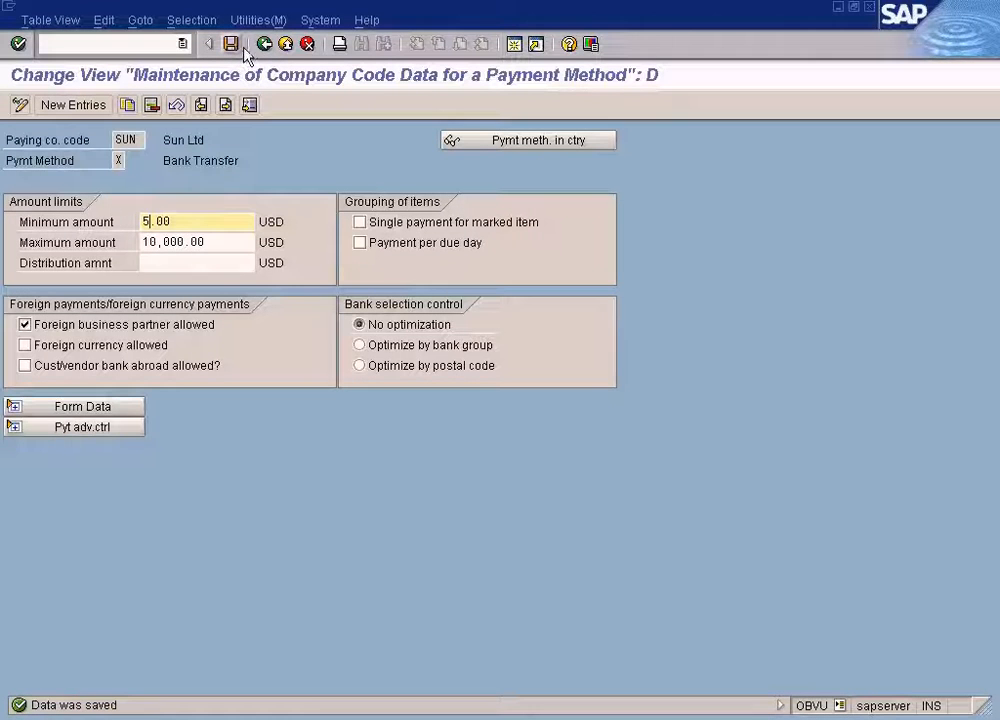
Return to the 26.06.2009 payment run and schedule a new payment proposal to start immediately.
click(265, 44)
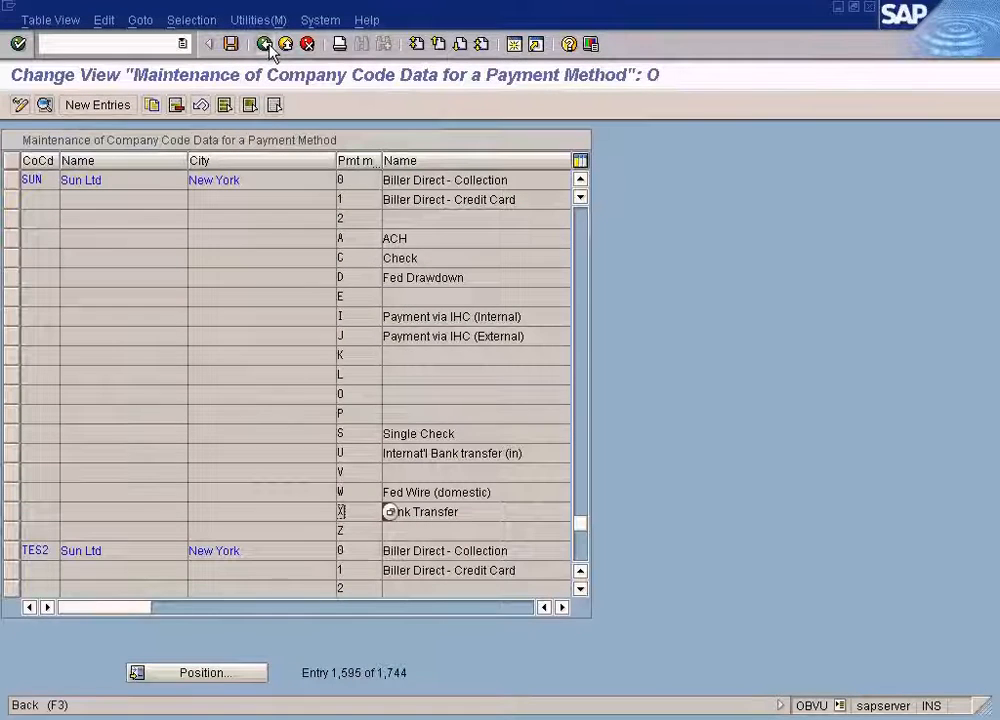
click(265, 44)
click(404, 714)
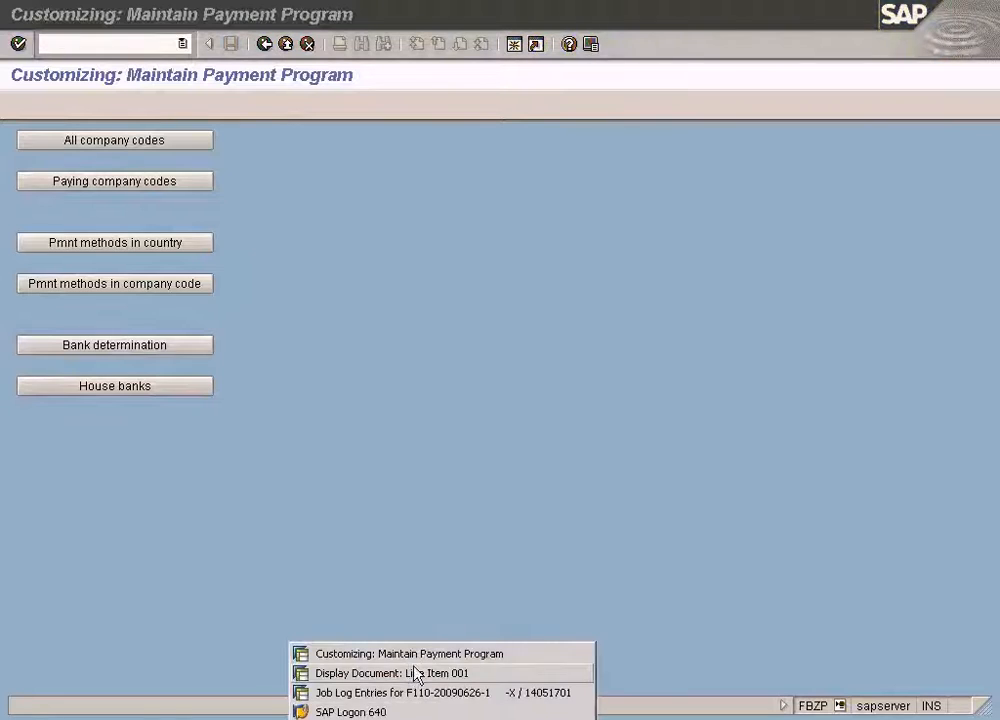
click(413, 692)
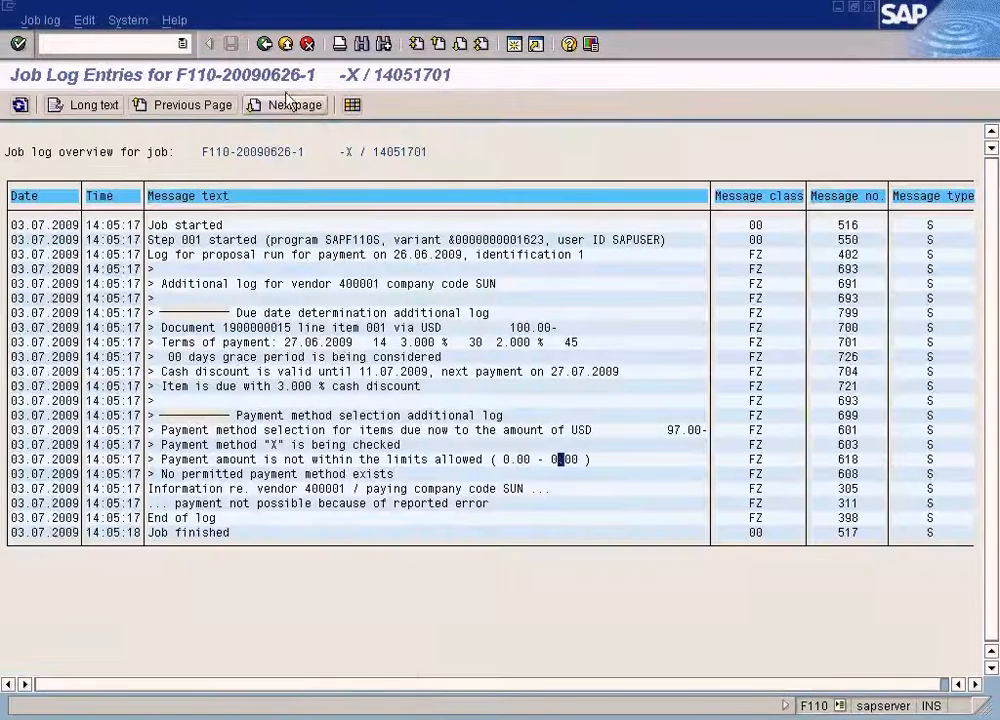
click(265, 44)
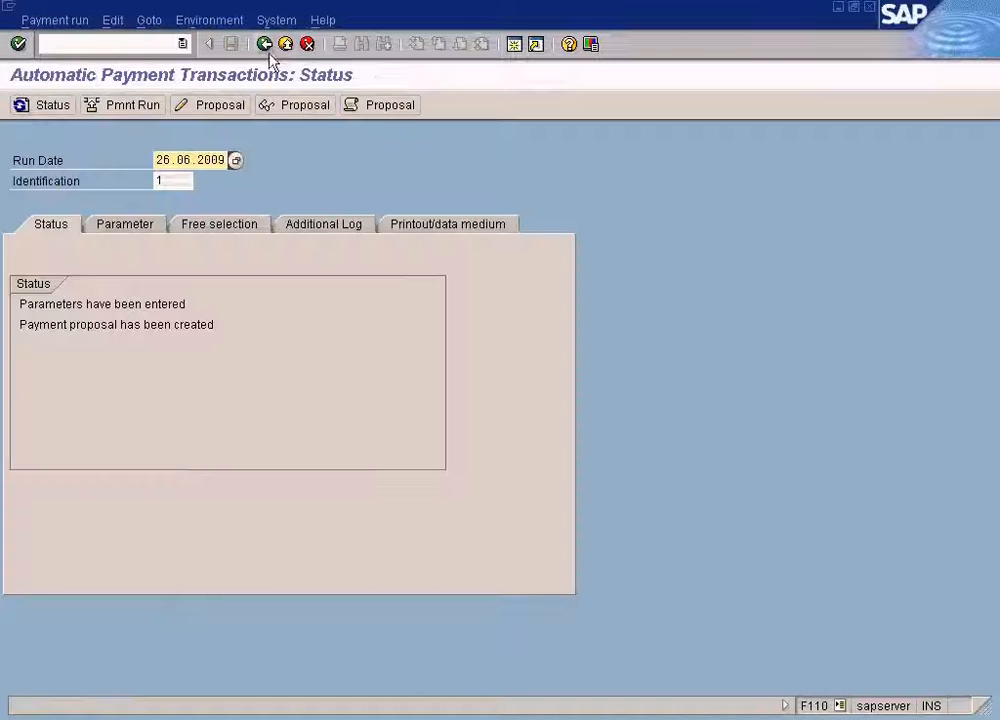
click(112, 20)
mouse_move(125, 63)
click(268, 128)
click(255, 333)
click(118, 105)
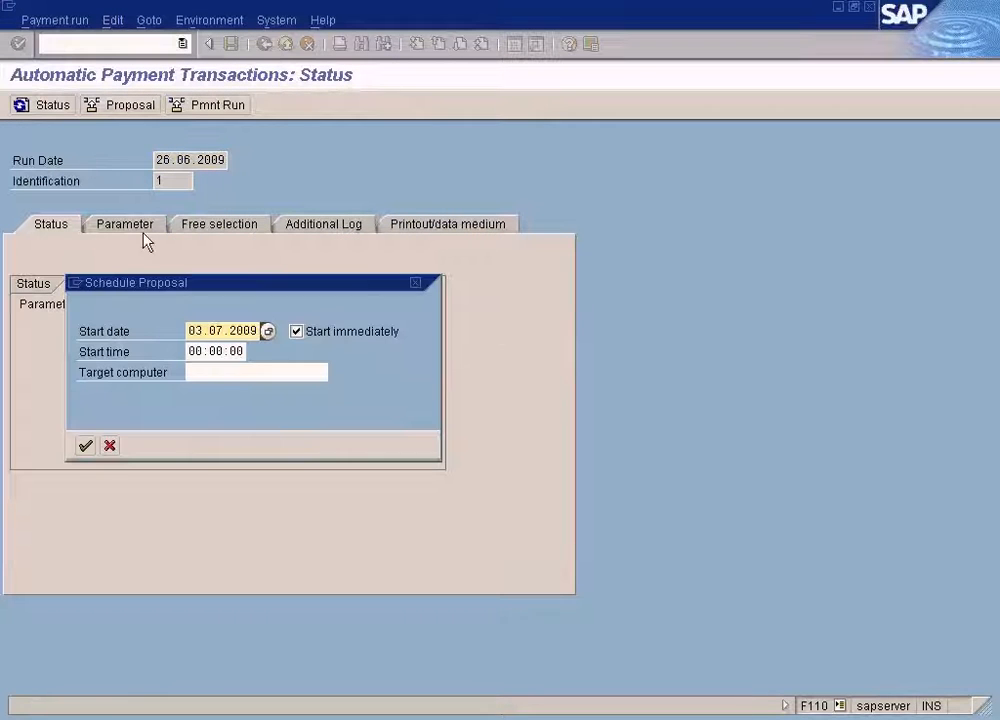
click(85, 445)
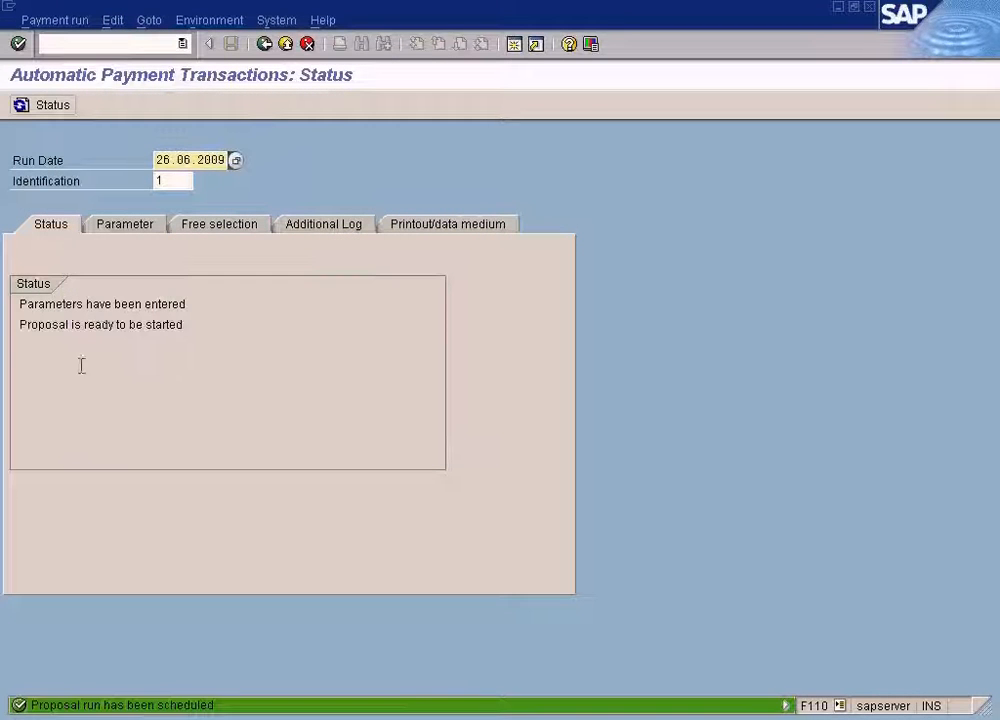
Refresh the run status and display the resulting payment proposal payments list.
click(46, 105)
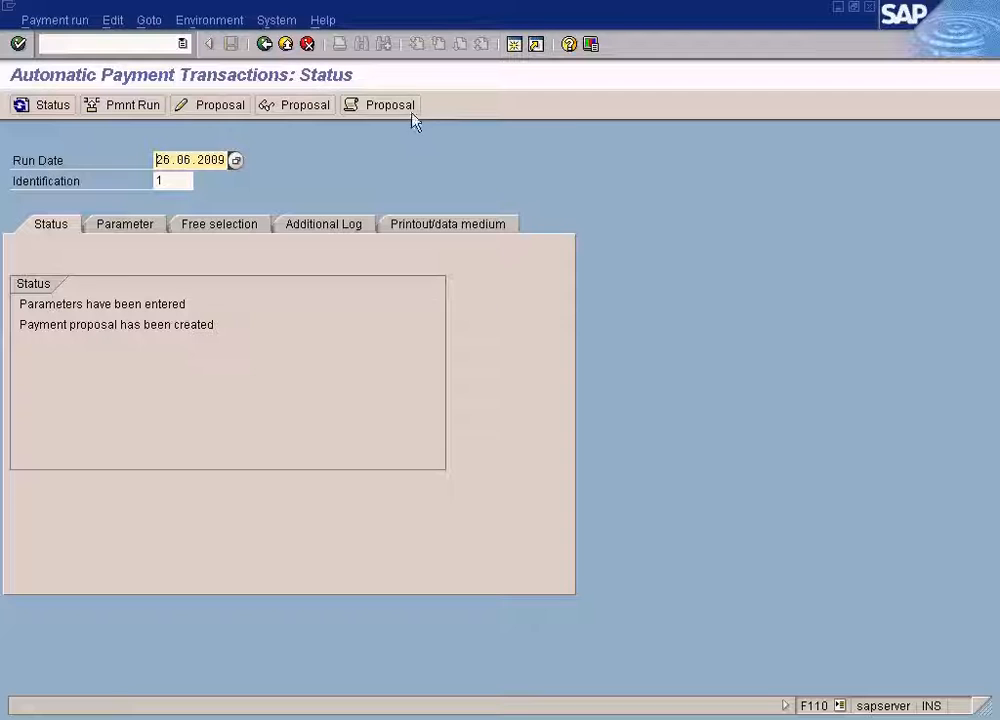
click(295, 108)
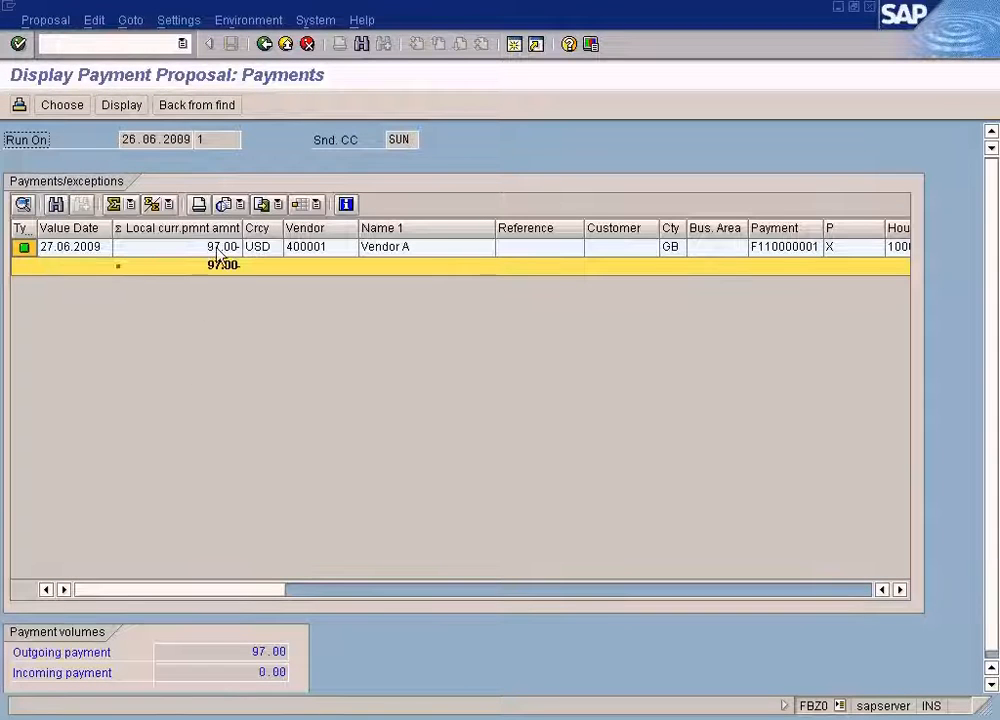
click(264, 44)
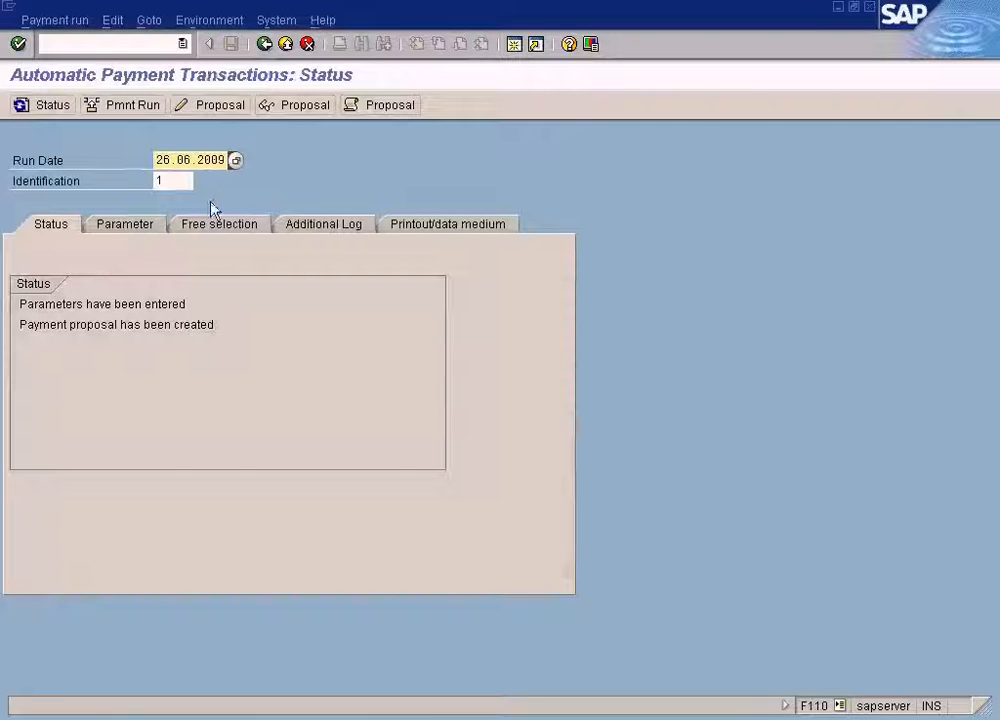
Check the free selection criteria of the payment run, then return to the status view.
click(210, 225)
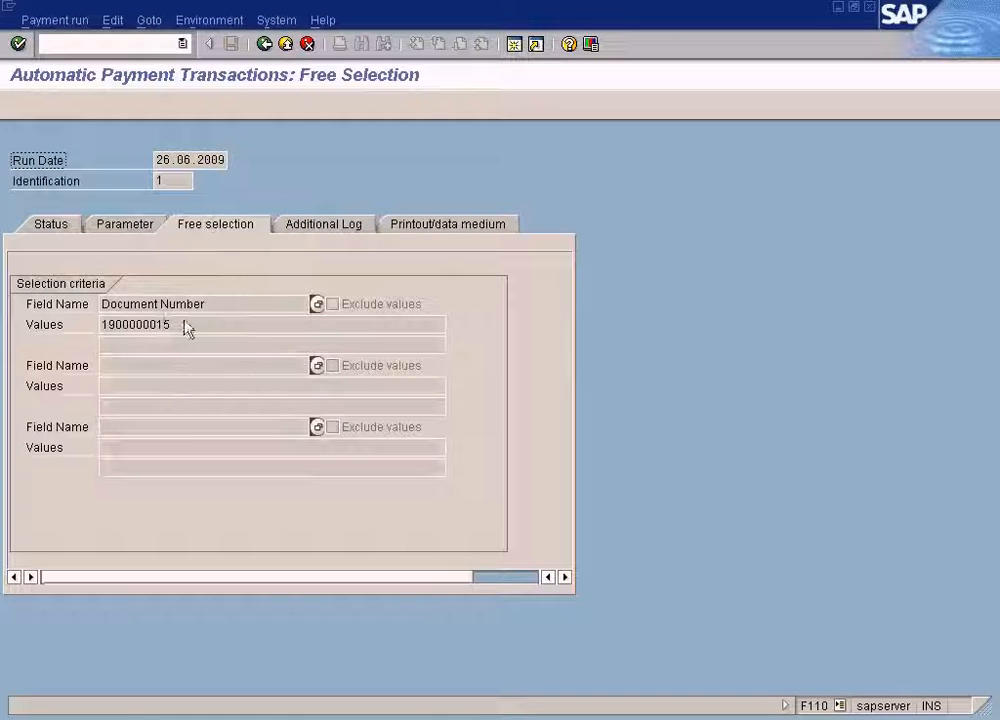
drag(185, 328, 71, 324)
click(67, 228)
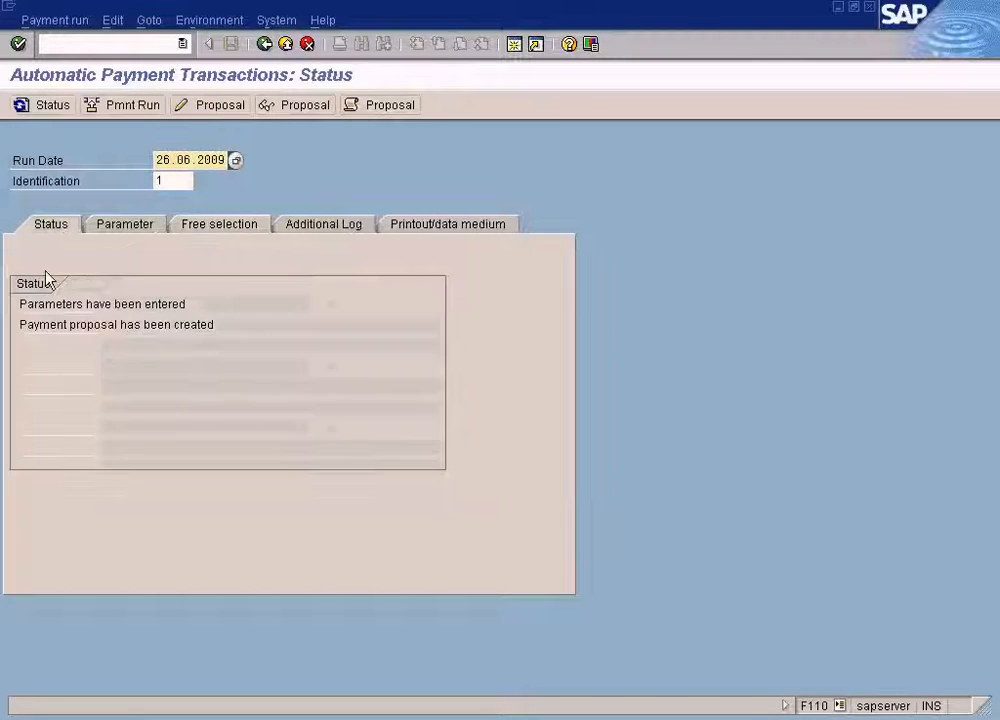
click(300, 106)
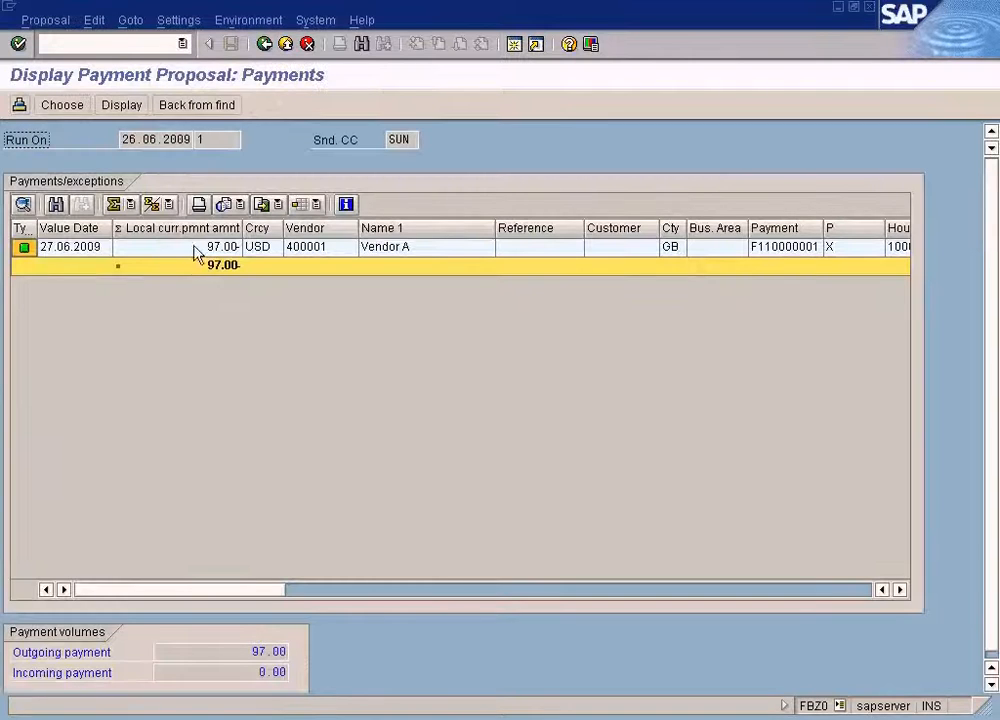
double_click(306, 250)
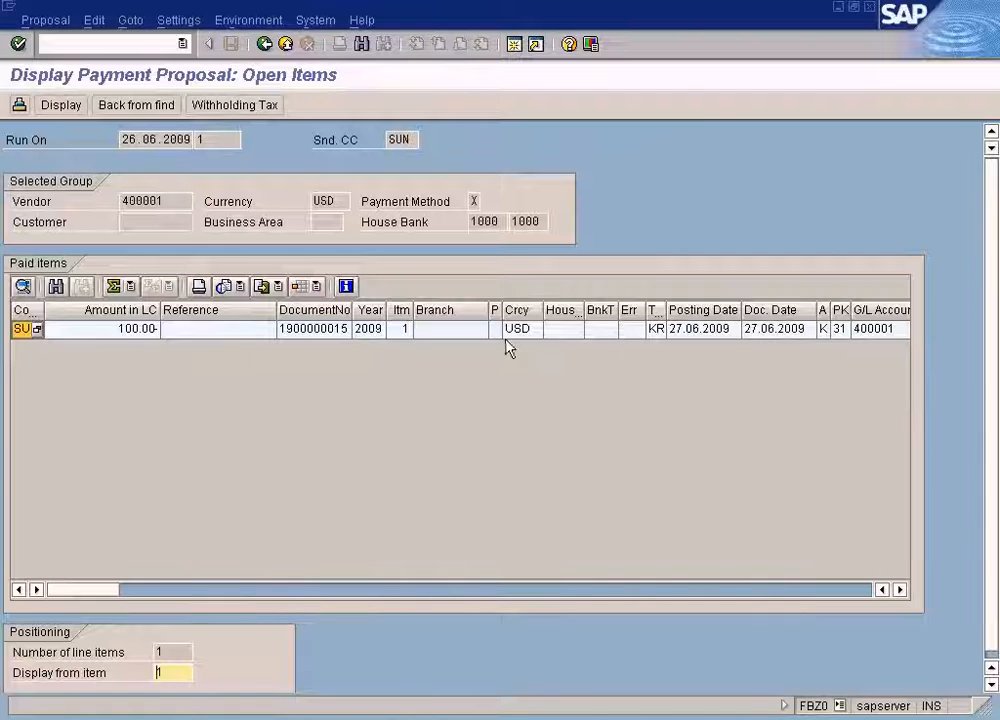
double_click(453, 339)
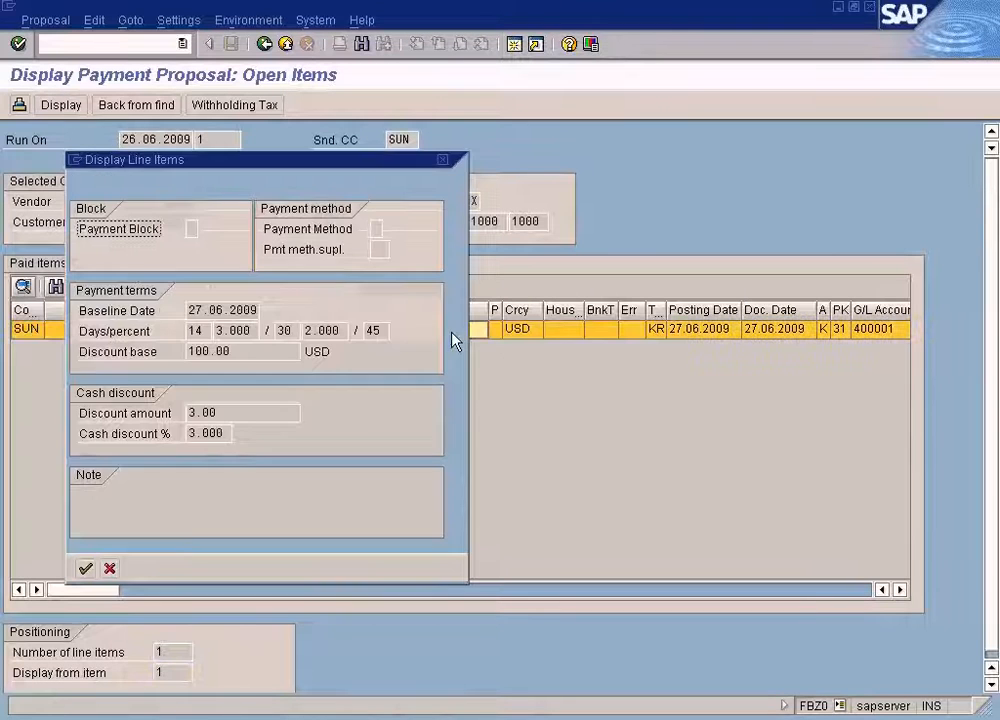
Close the line item details, return to the run status and view the proposal job log.
click(109, 569)
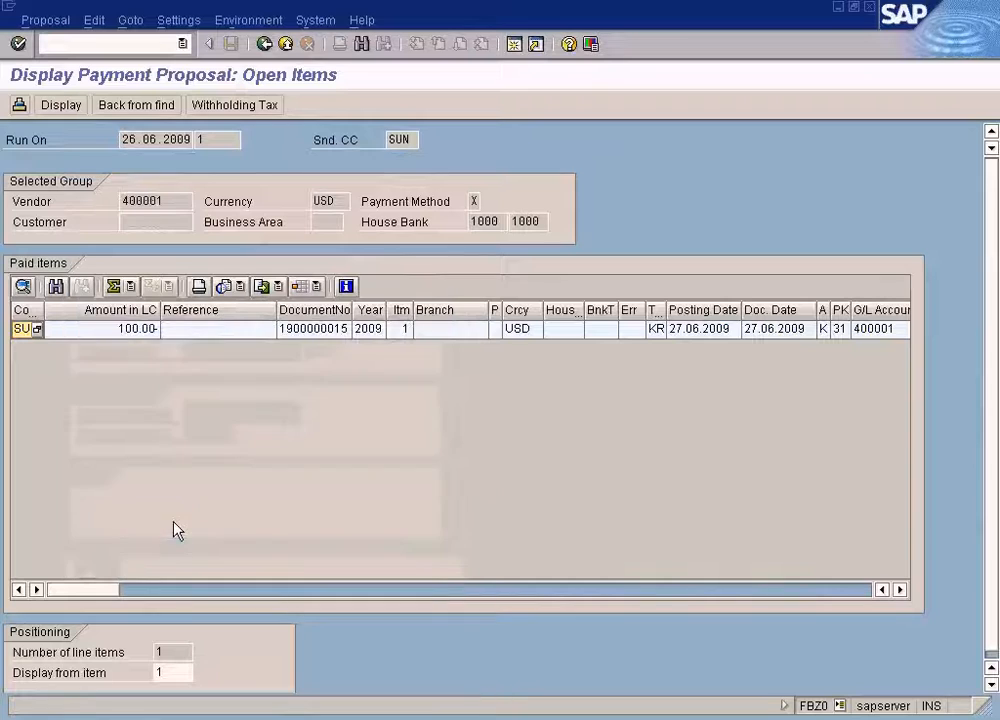
click(265, 48)
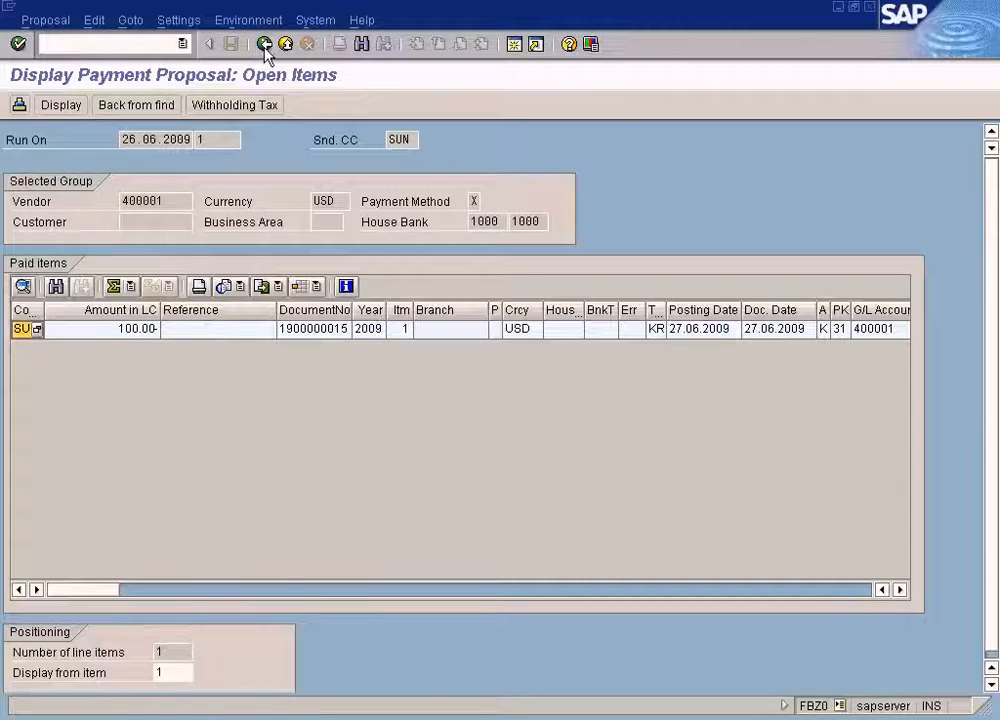
click(265, 46)
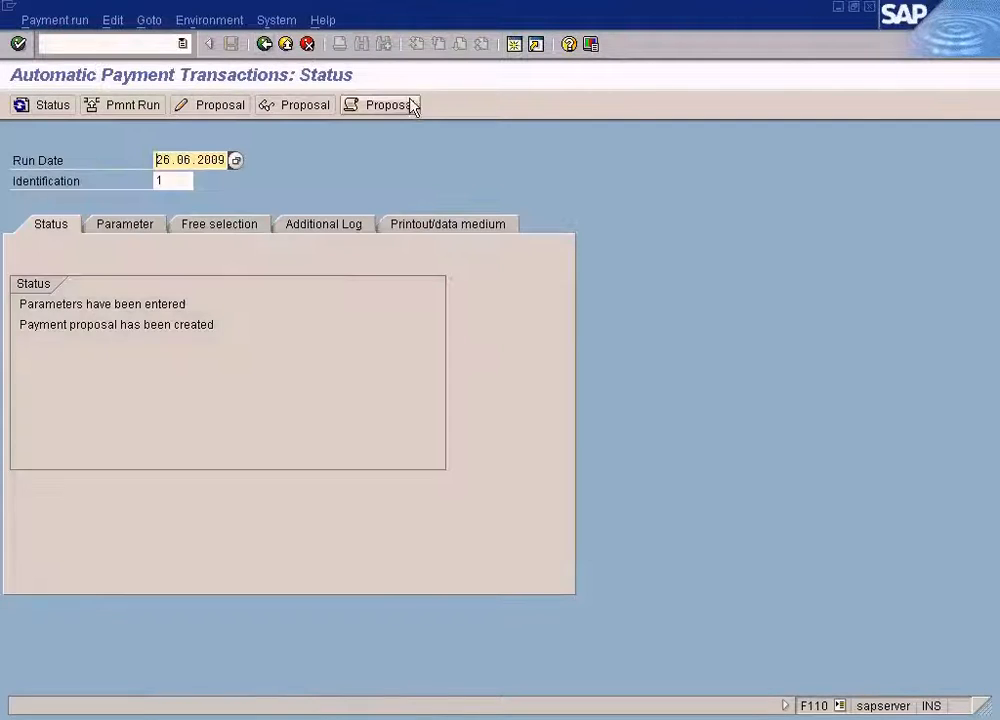
click(389, 105)
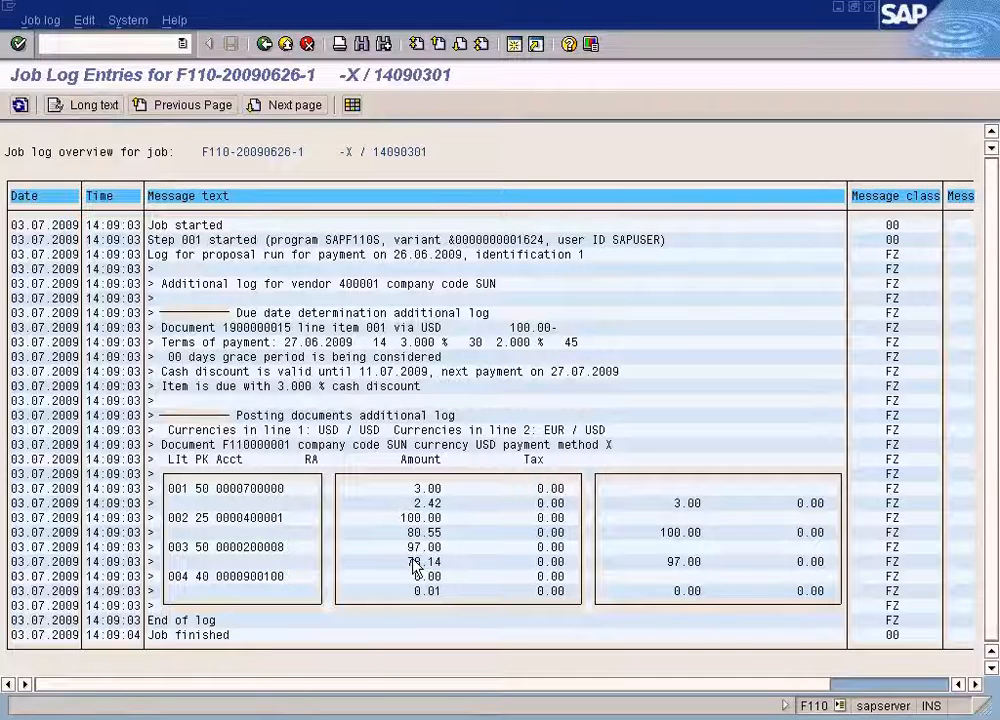
click(265, 44)
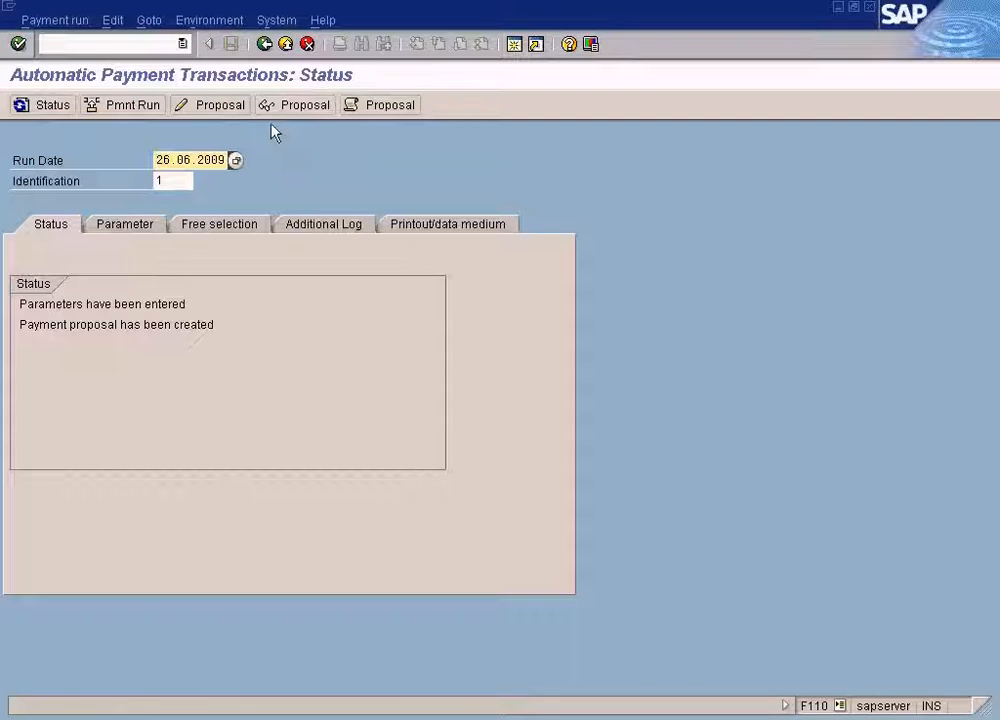
Delete the existing payment proposal of the 26.06.2009 run.
click(120, 22)
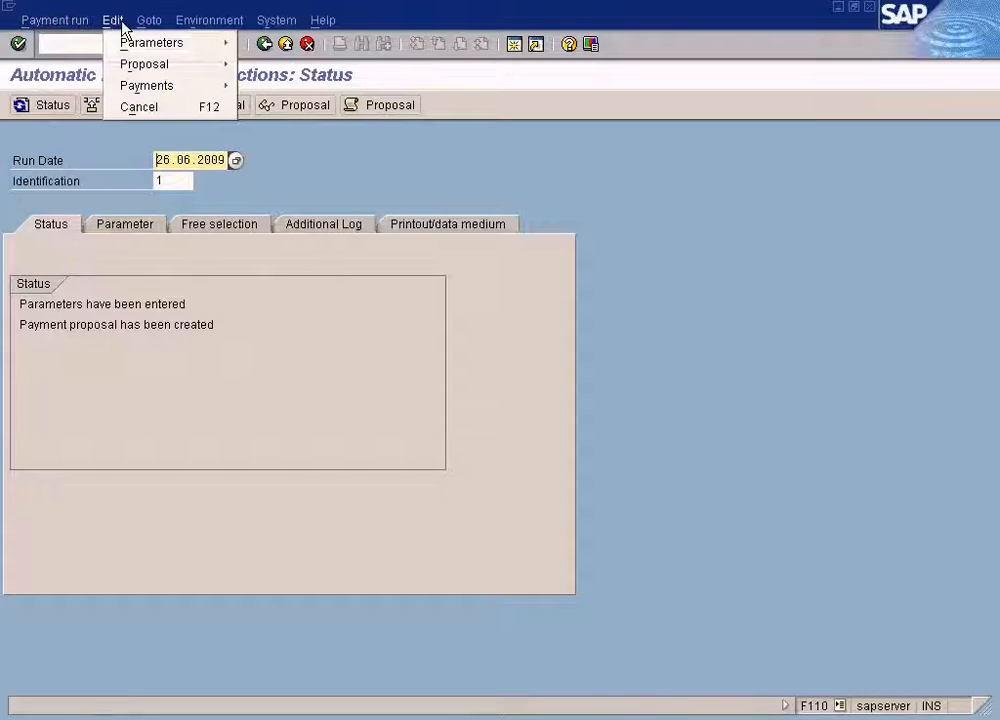
mouse_move(140, 66)
click(295, 128)
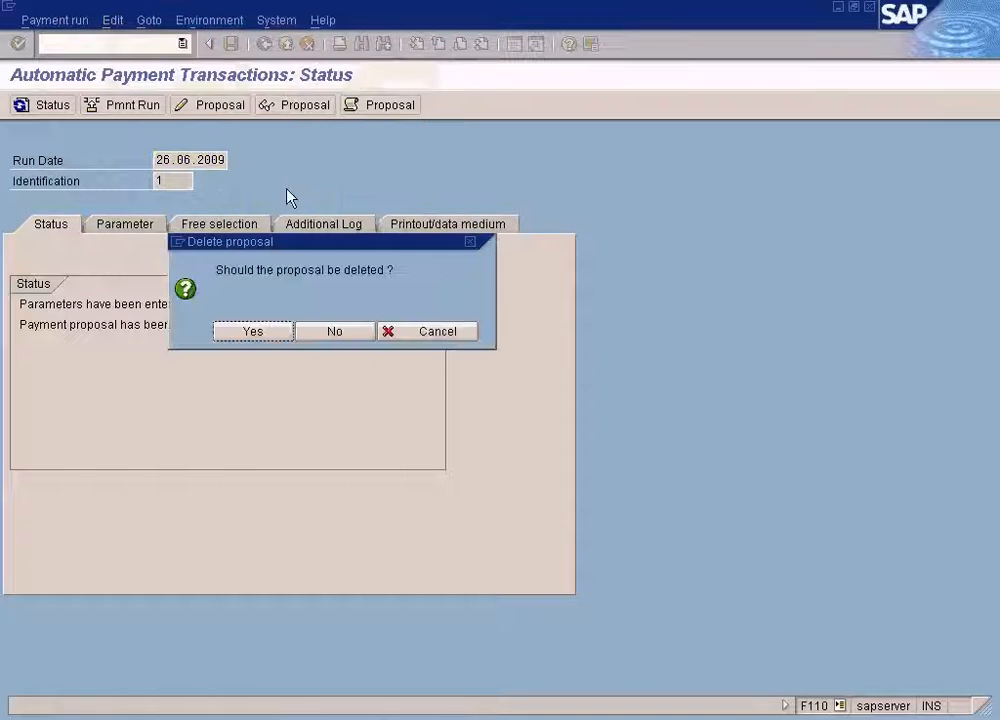
click(272, 334)
Remove the document number value from the free selection criteria and save the run details.
click(232, 228)
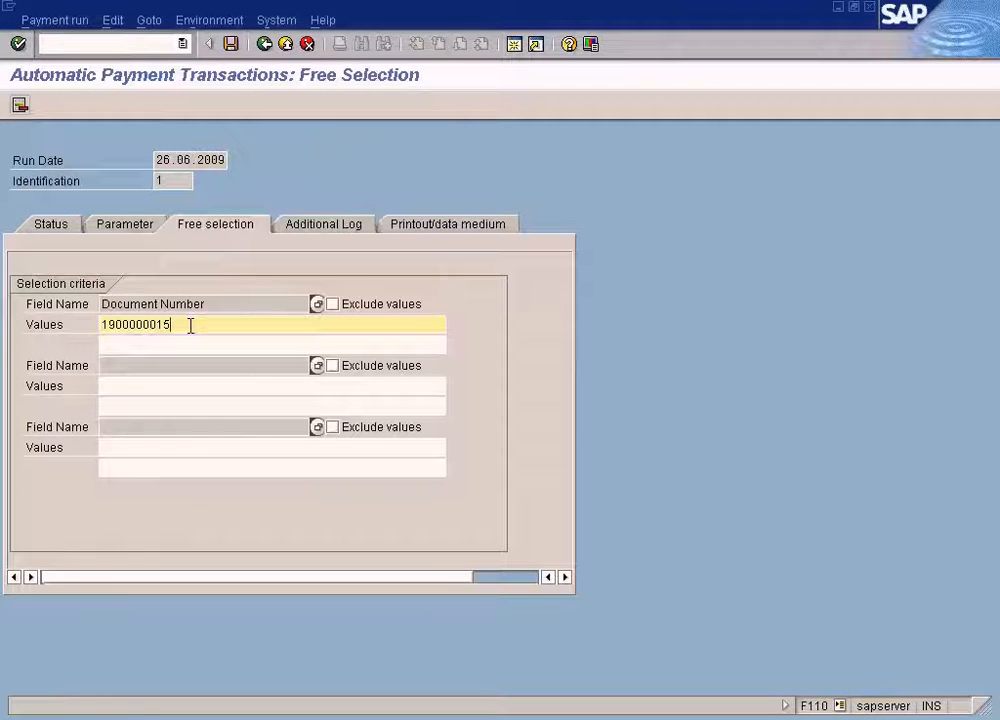
key(BackSpace)
key(BackSpace)
key(BackSpace)
key(BackSpace)
key(BackSpace)
key(BackSpace)
key(BackSpace)
key(BackSpace)
key(BackSpace)
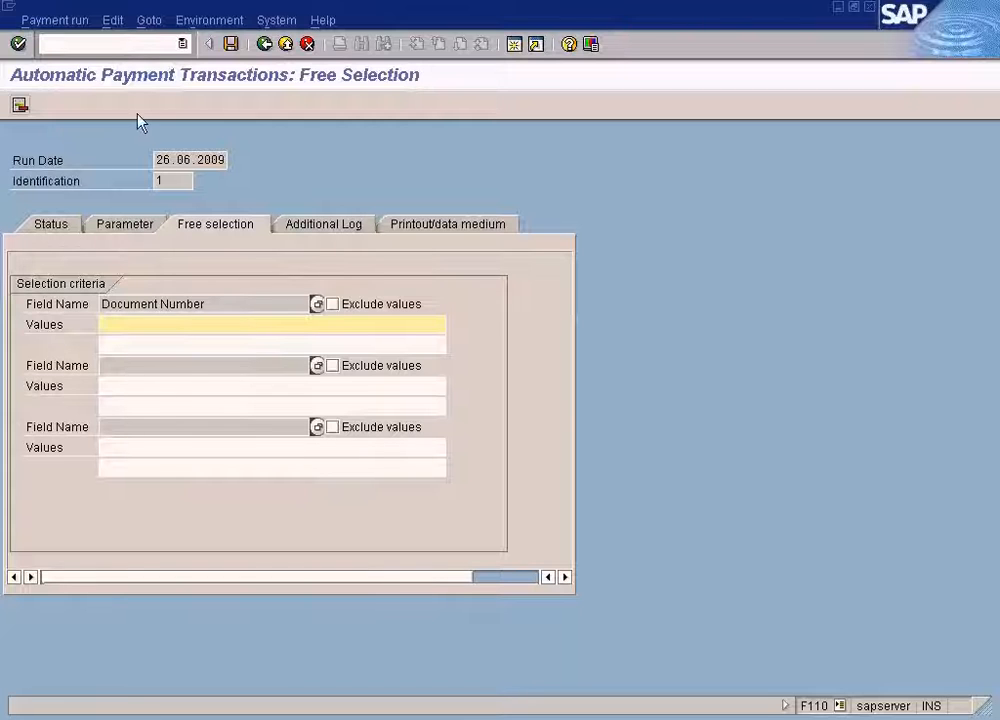
click(230, 44)
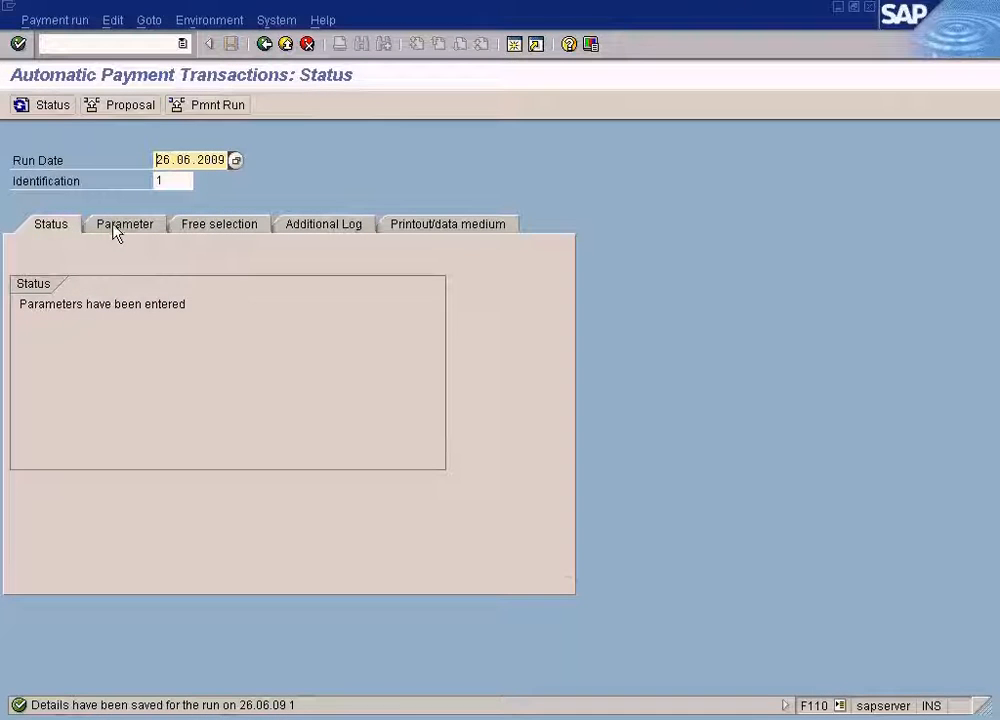
Schedule a new proposal to start immediately, refresh the status and display the resulting payments list.
click(122, 105)
click(85, 445)
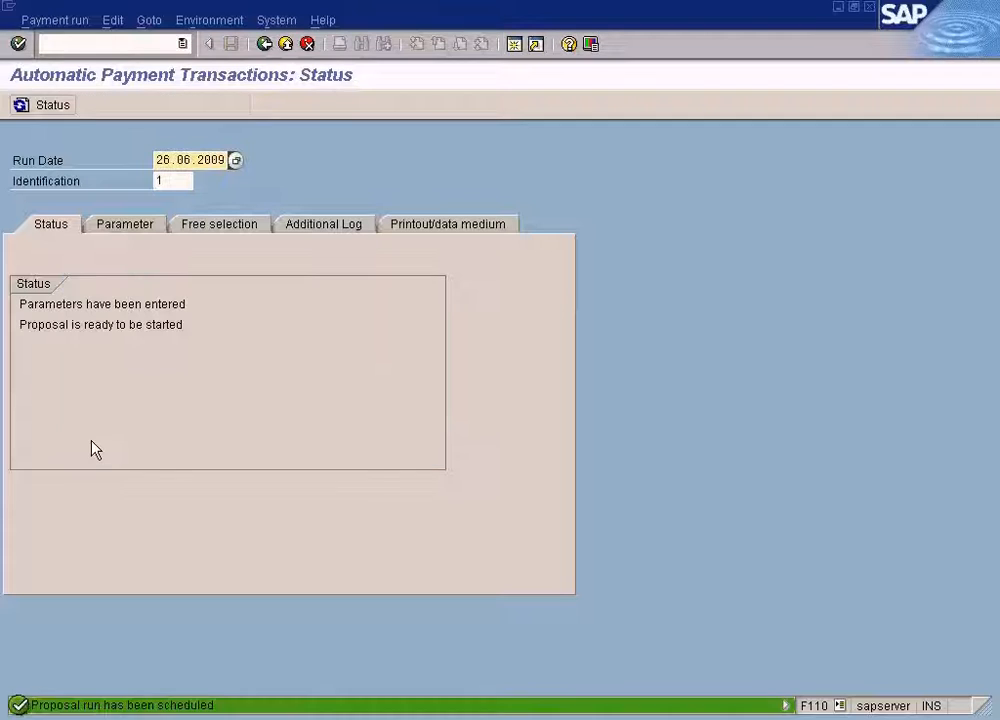
click(69, 106)
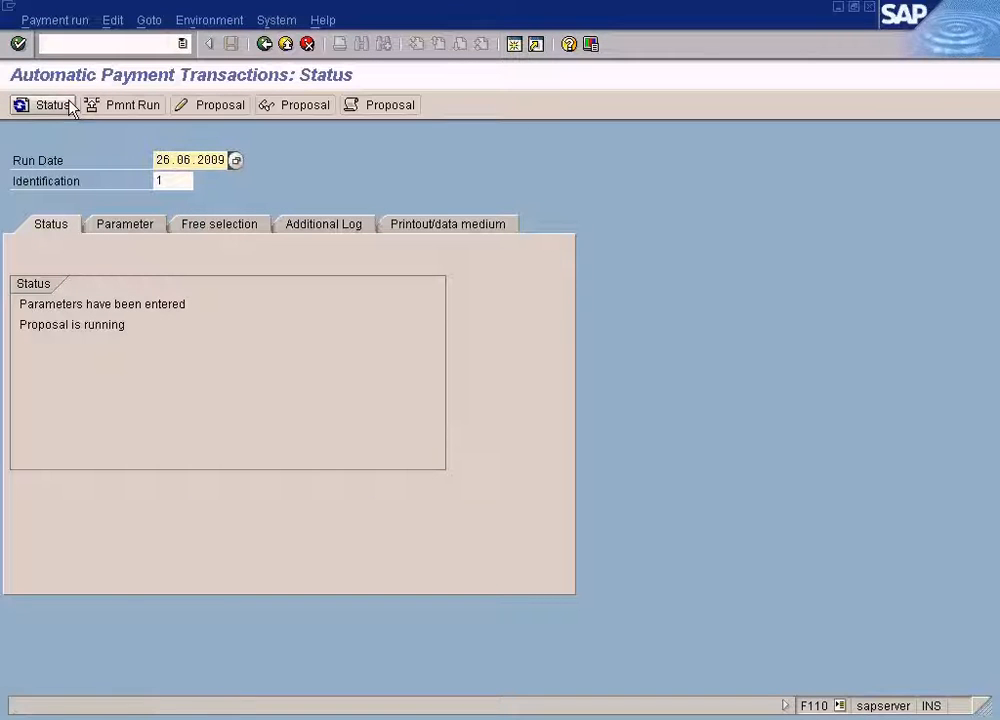
click(66, 106)
click(308, 116)
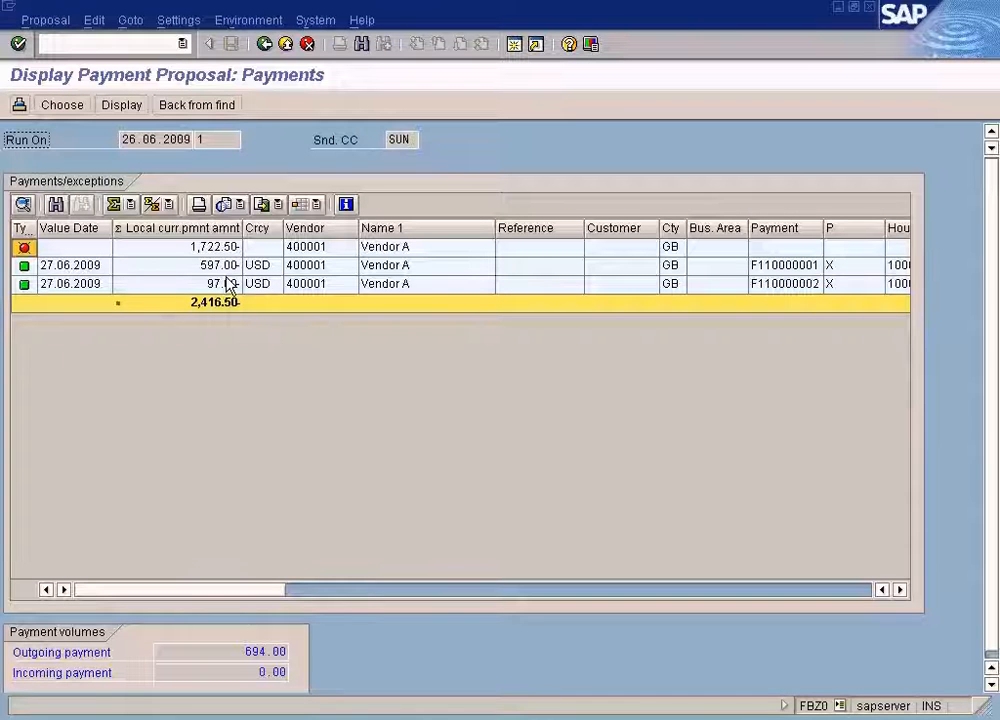
double_click(228, 268)
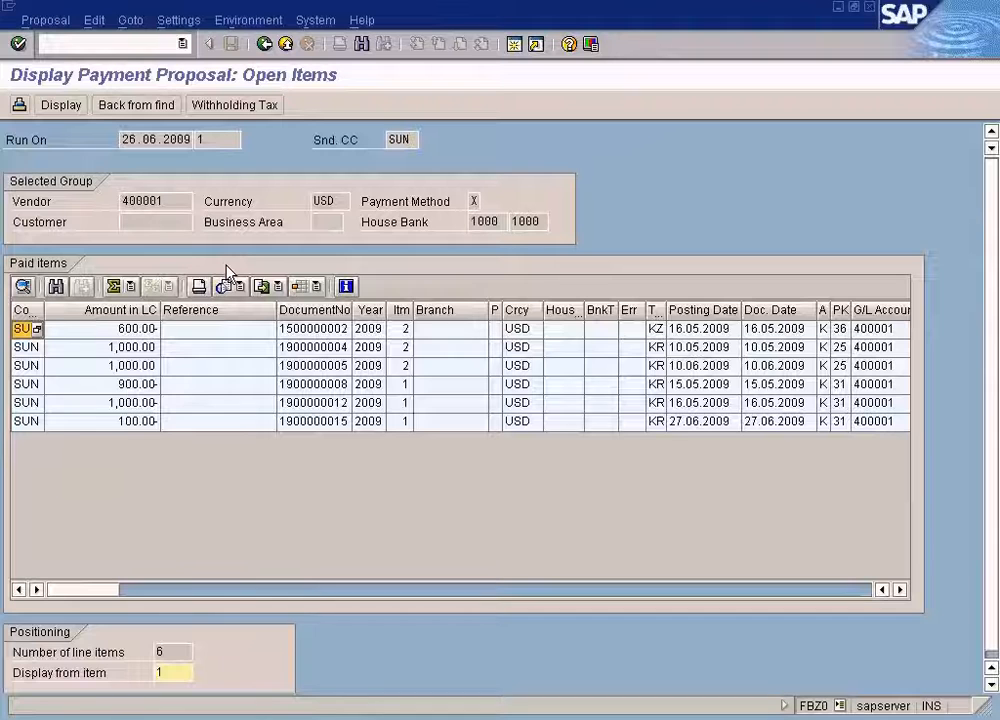
click(265, 45)
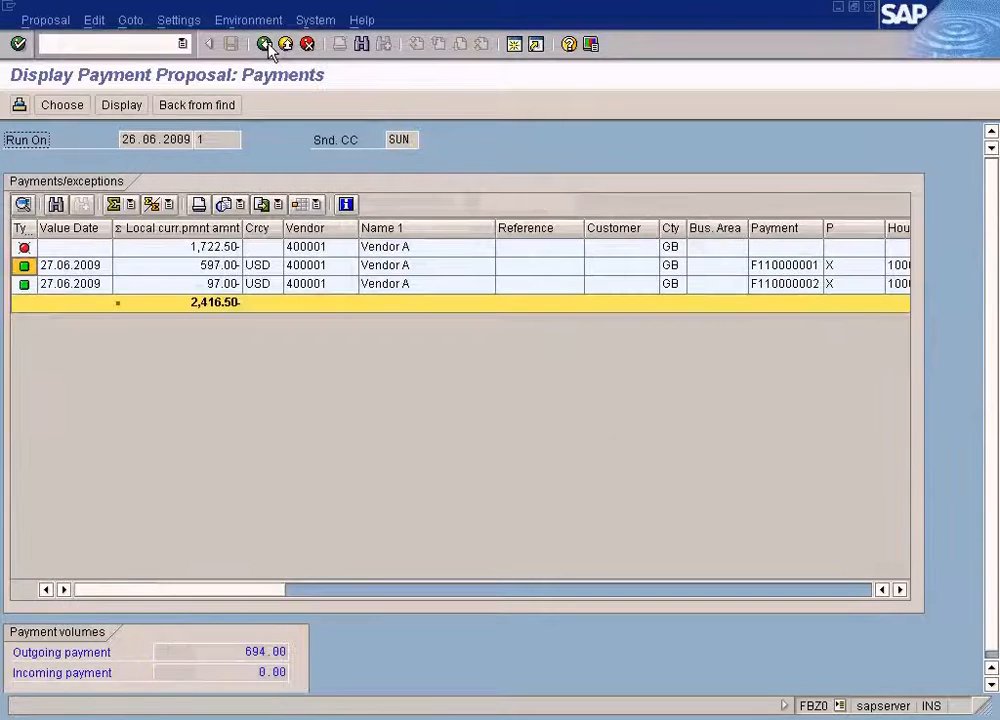
double_click(230, 270)
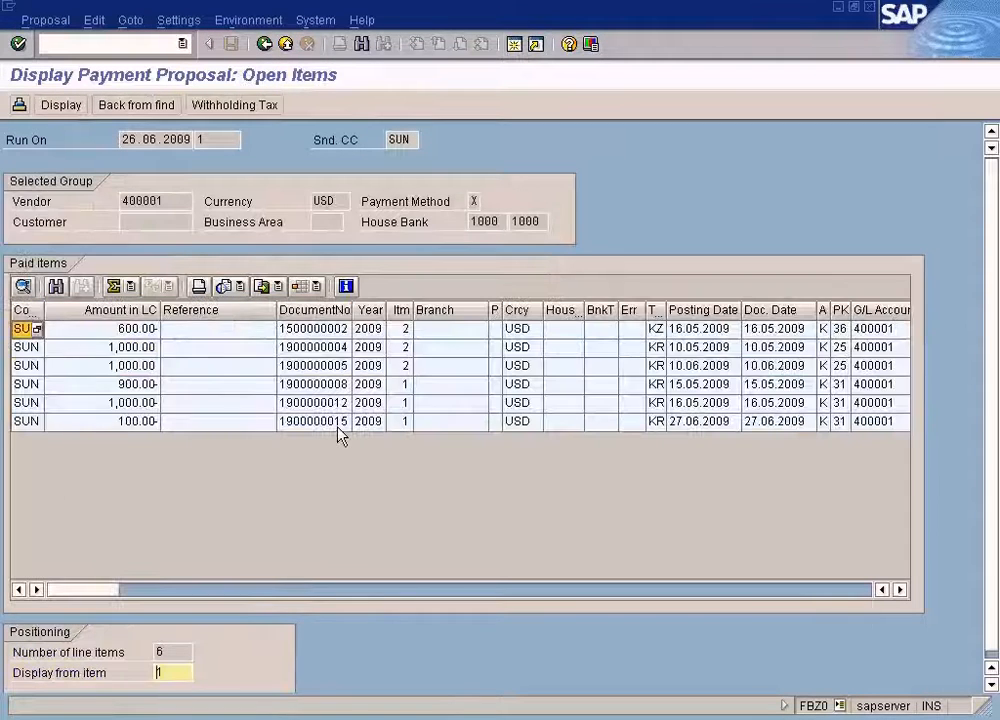
click(338, 424)
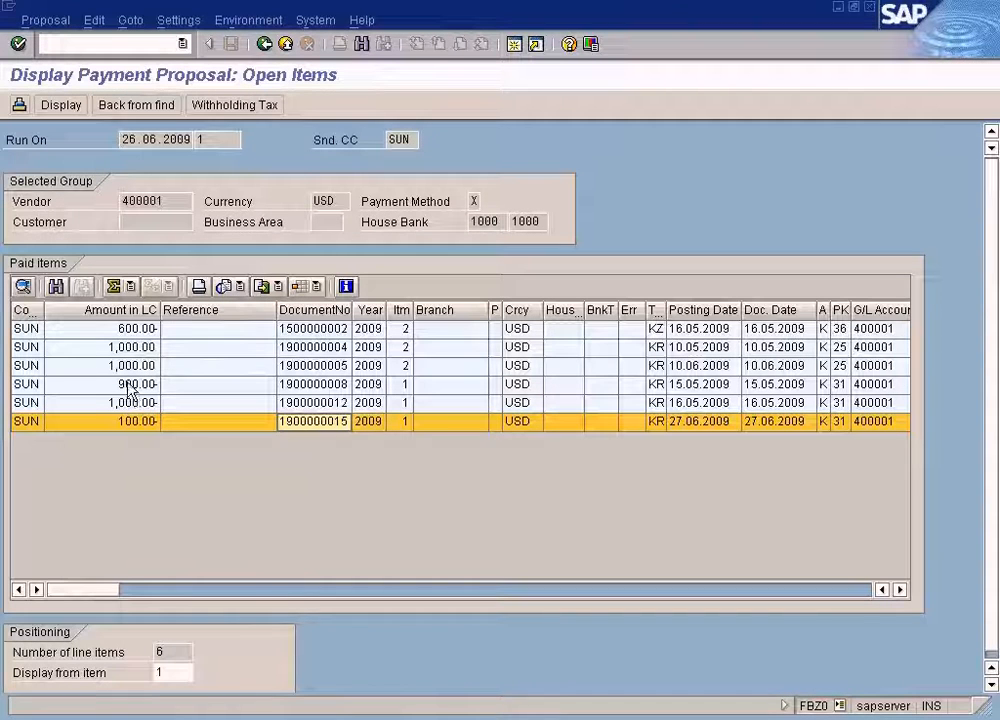
click(265, 45)
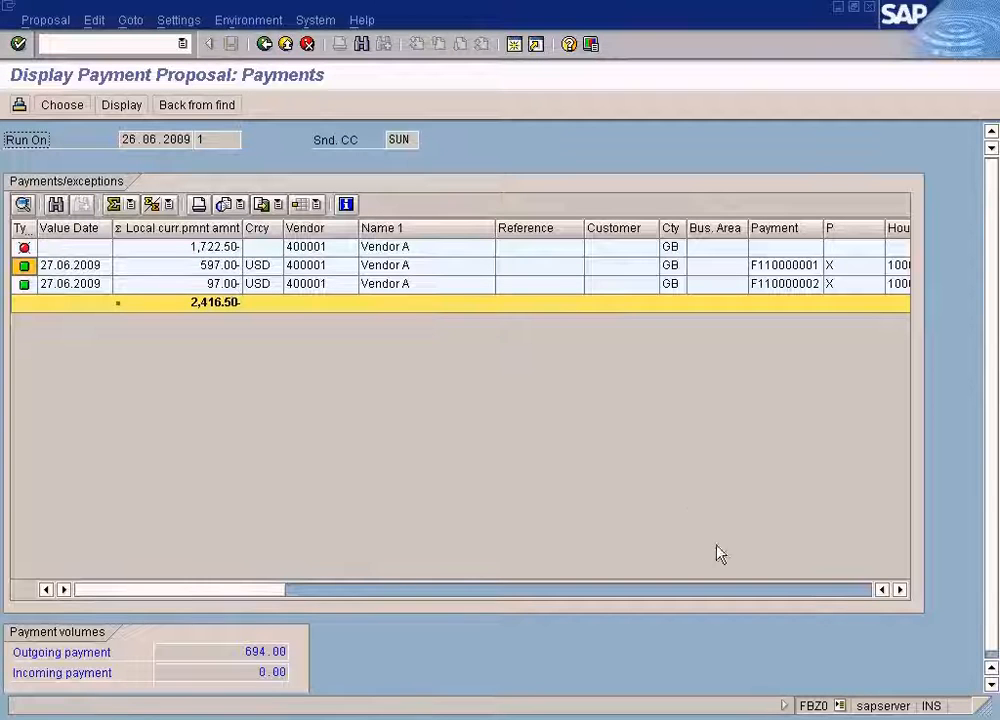
Scroll through the payment columns and inspect the open item of the 97.00 payment.
click(845, 594)
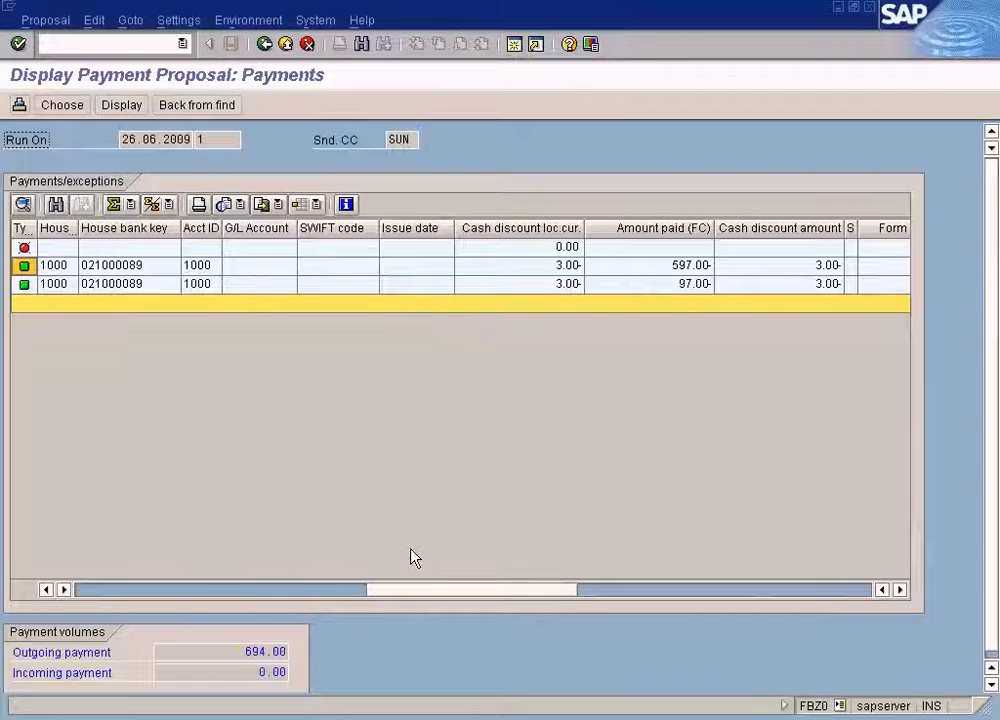
click(120, 590)
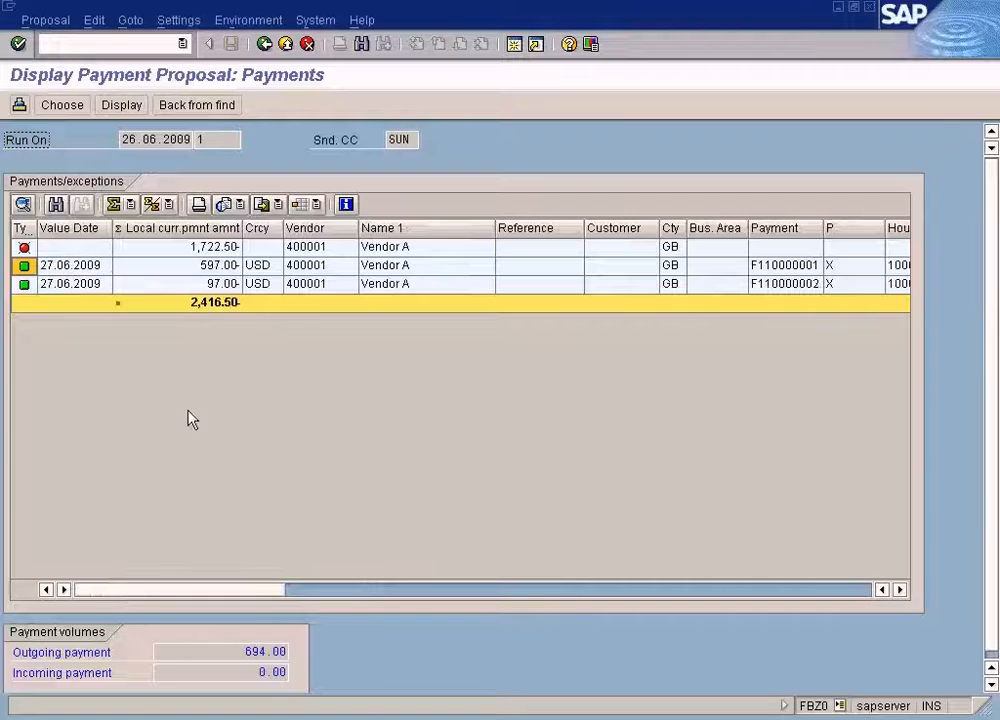
double_click(240, 284)
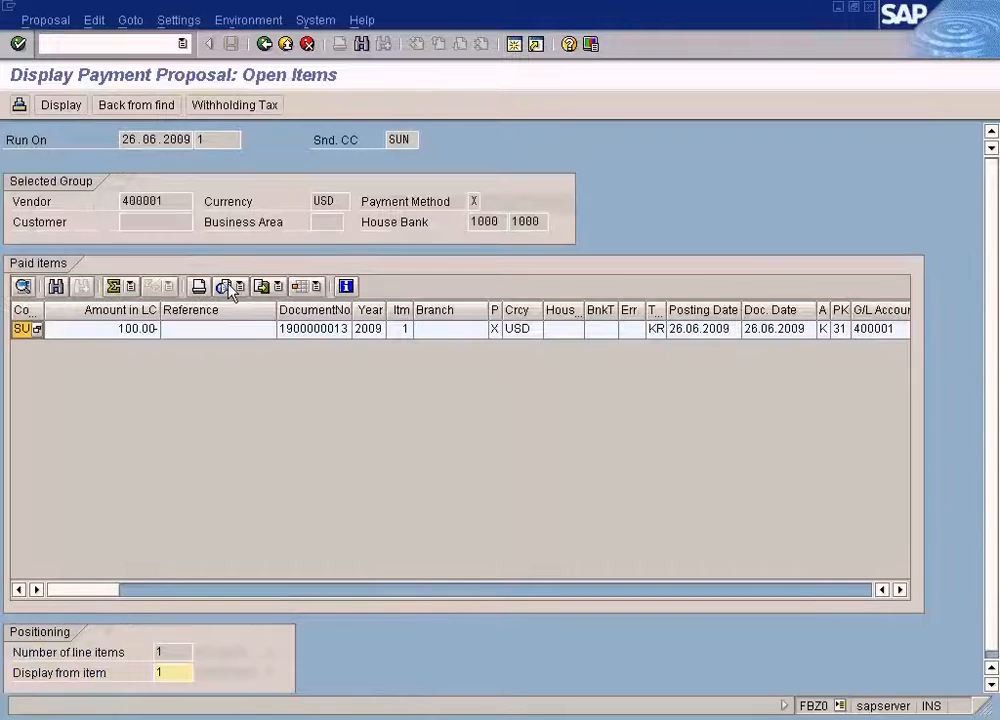
click(496, 332)
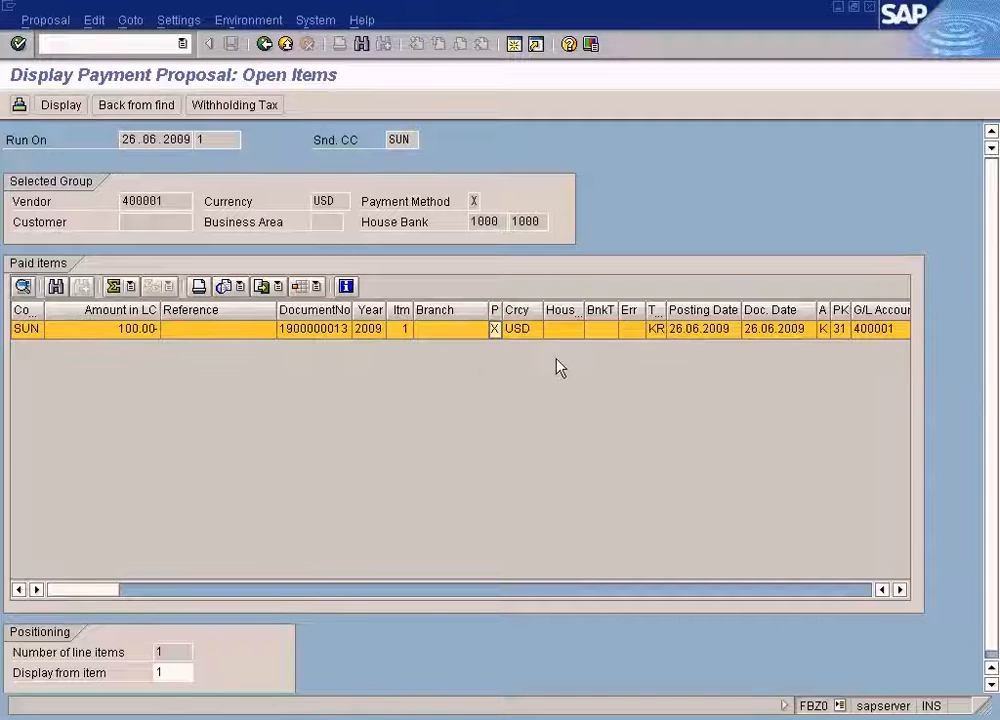
click(138, 333)
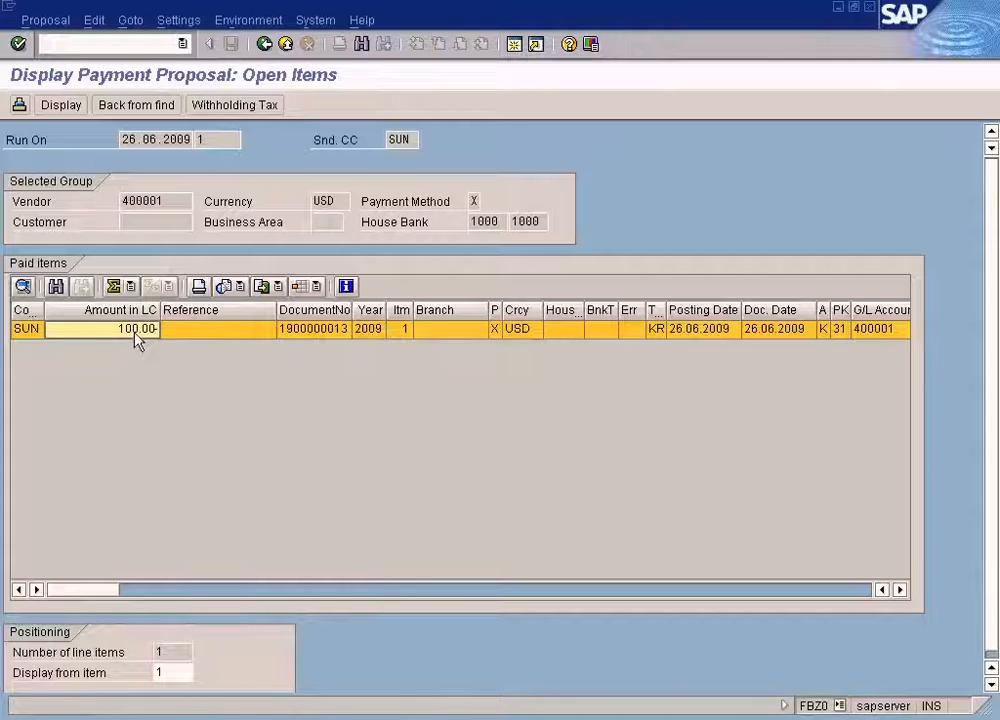
click(266, 47)
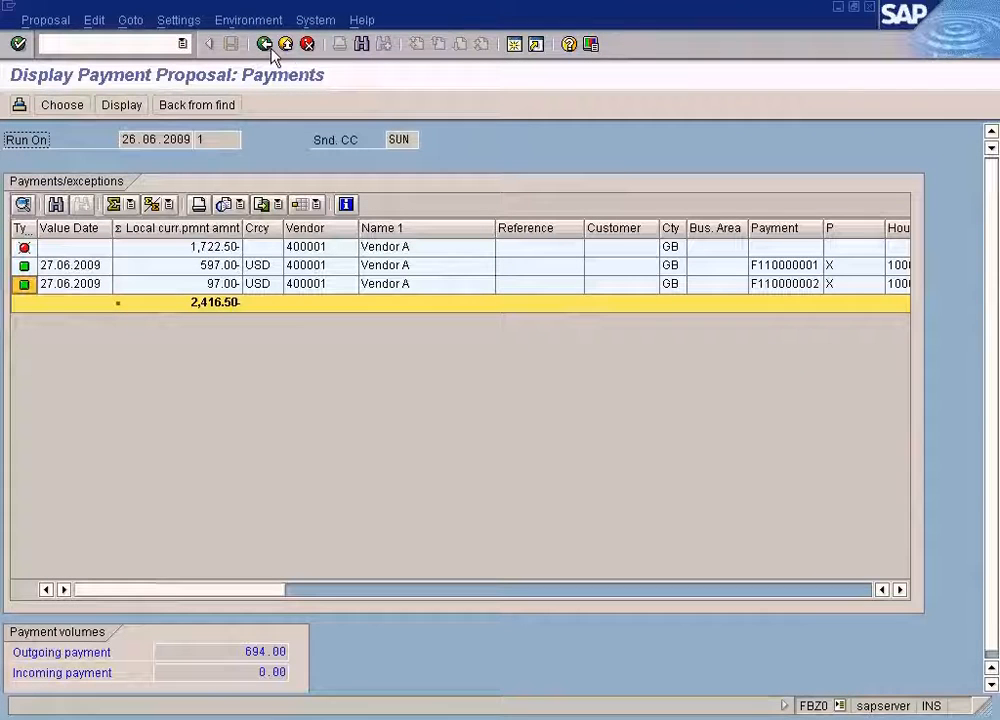
Open payment method X for company code SUN in the payment program settings, clear its amount limits and save.
click(335, 712)
click(345, 658)
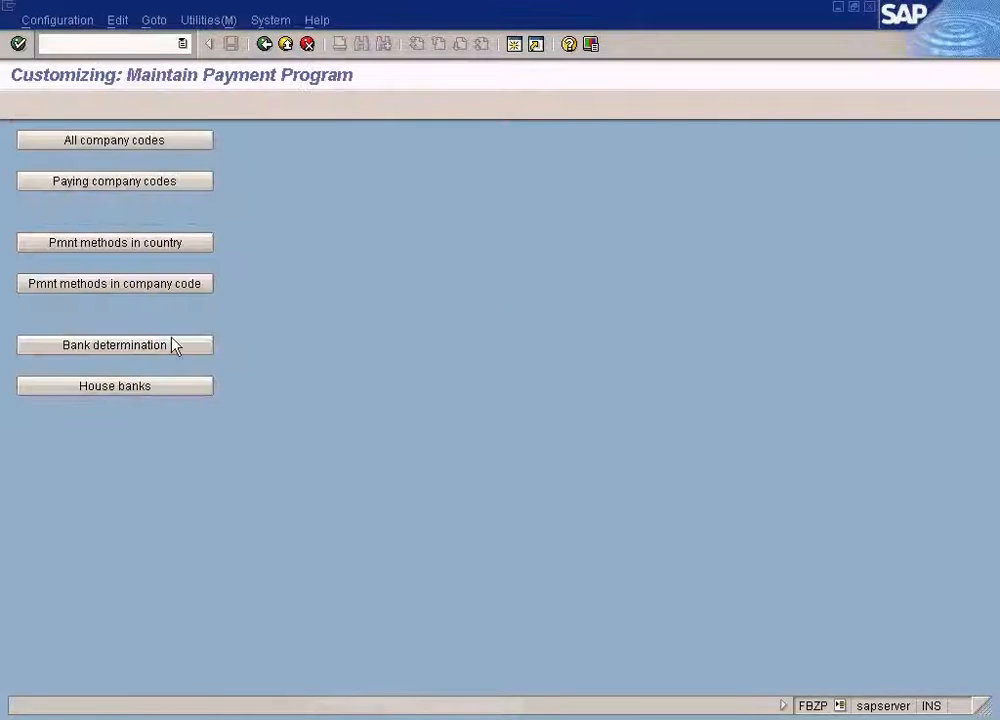
click(130, 286)
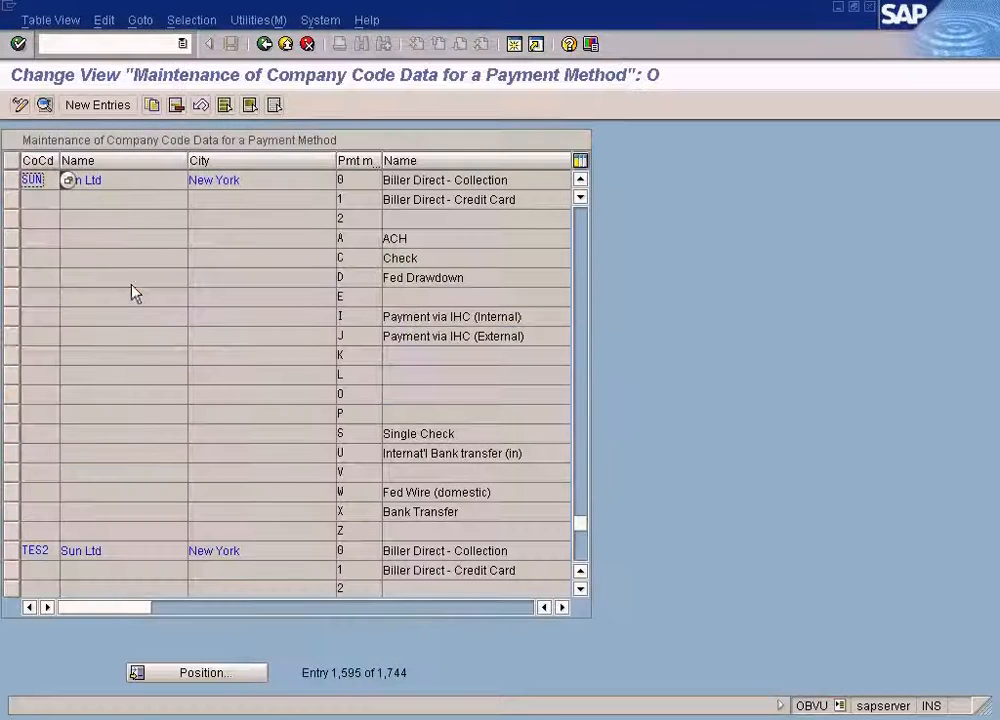
double_click(353, 515)
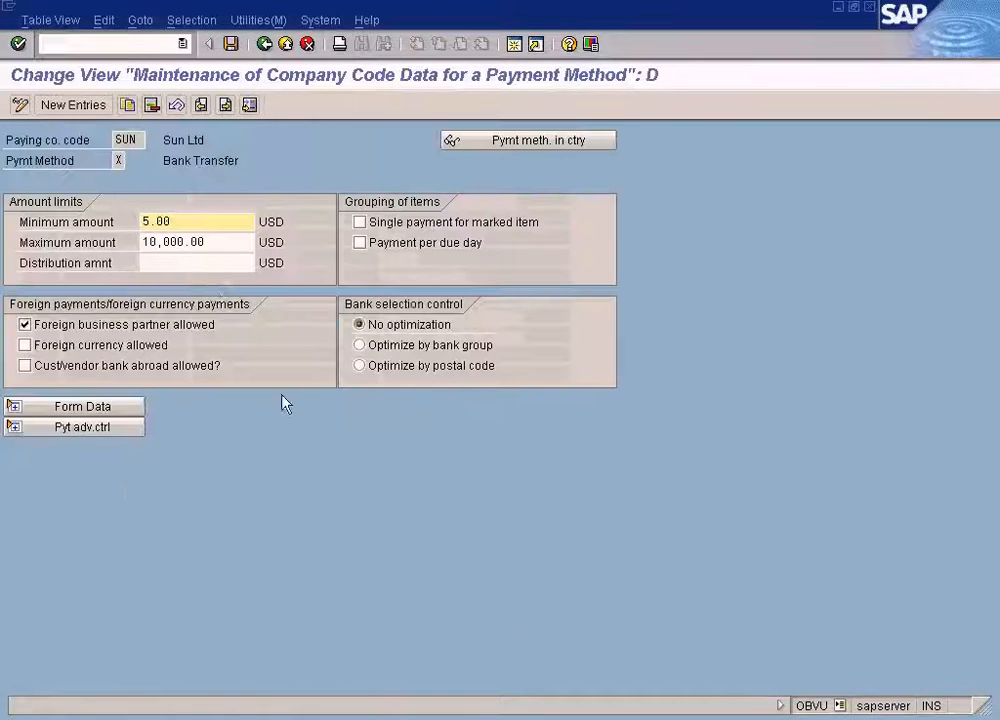
double_click(197, 240)
key(Delete)
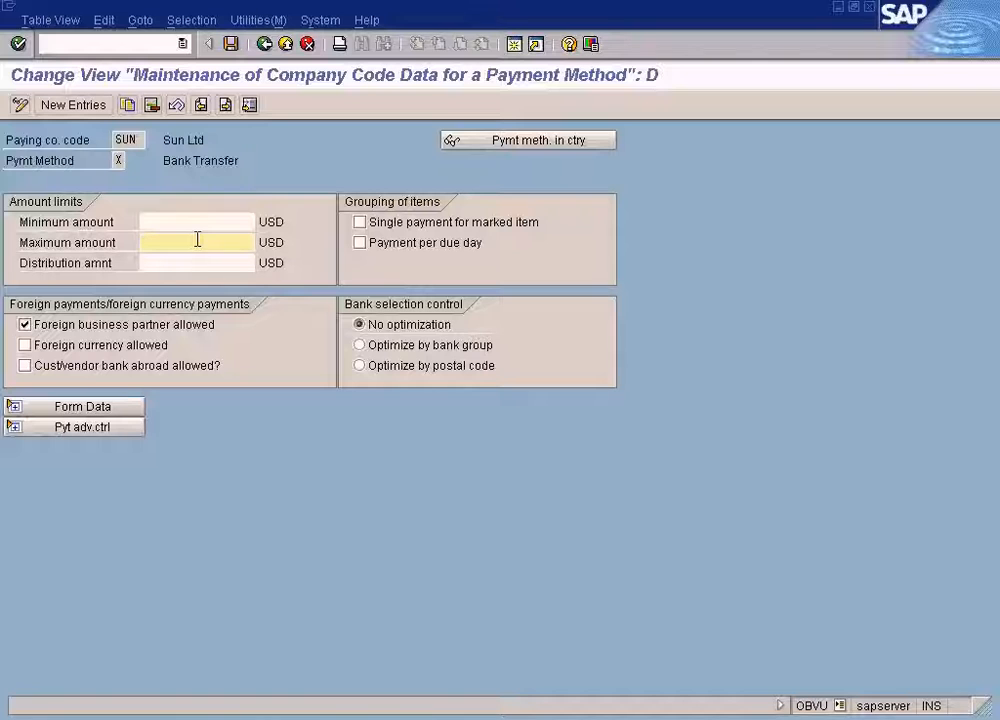
click(230, 44)
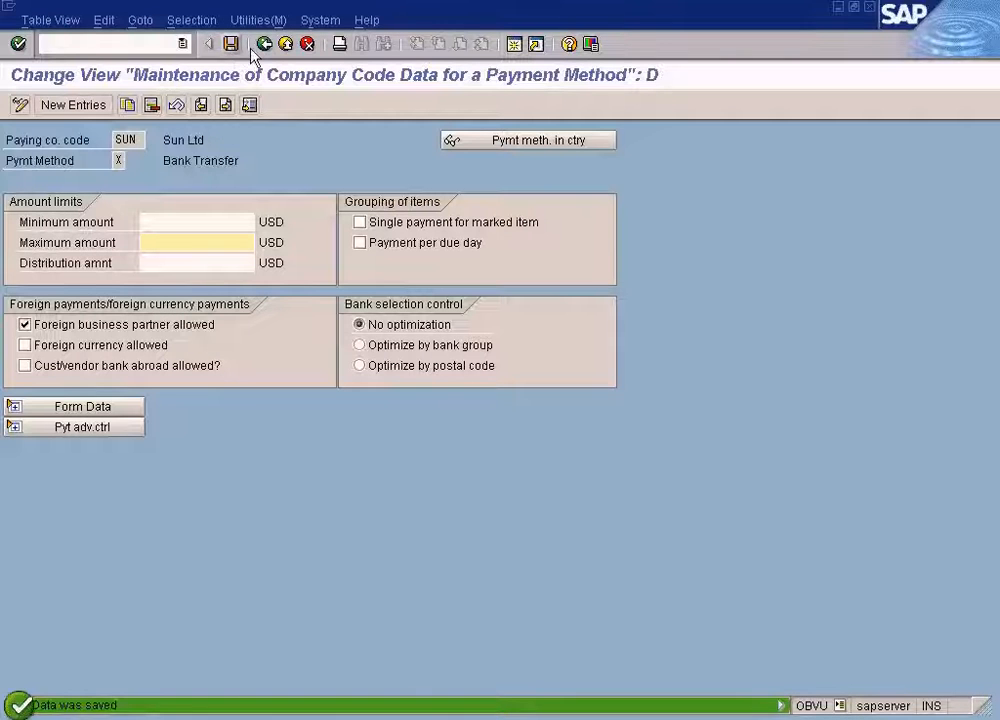
click(266, 45)
Return to the payment run, delete the existing proposal and schedule a new one to start immediately.
click(393, 718)
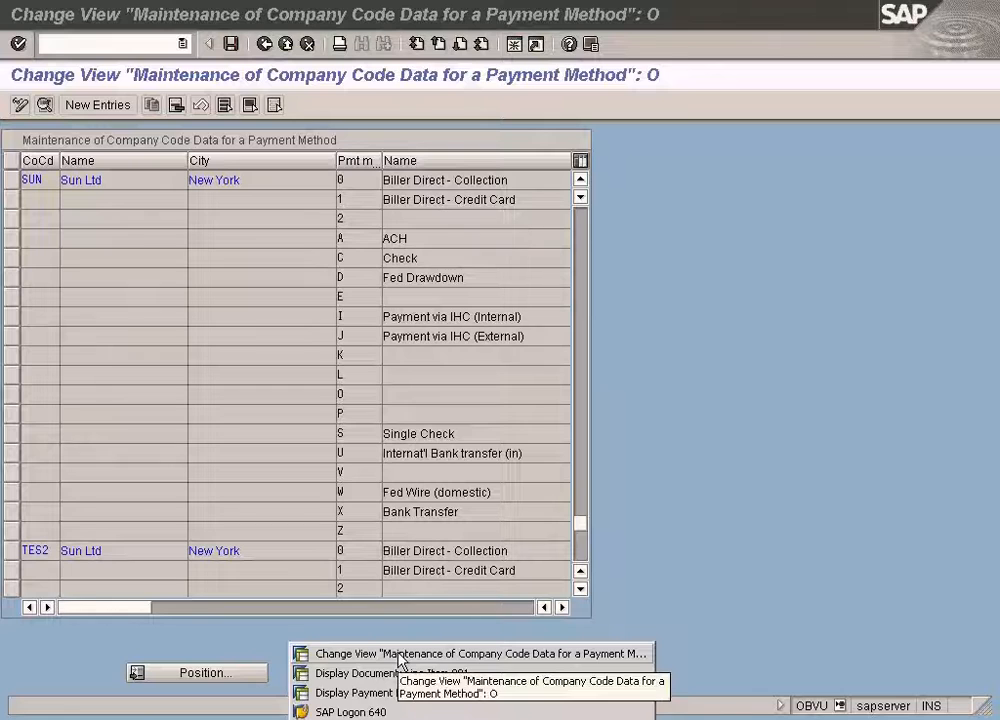
click(400, 693)
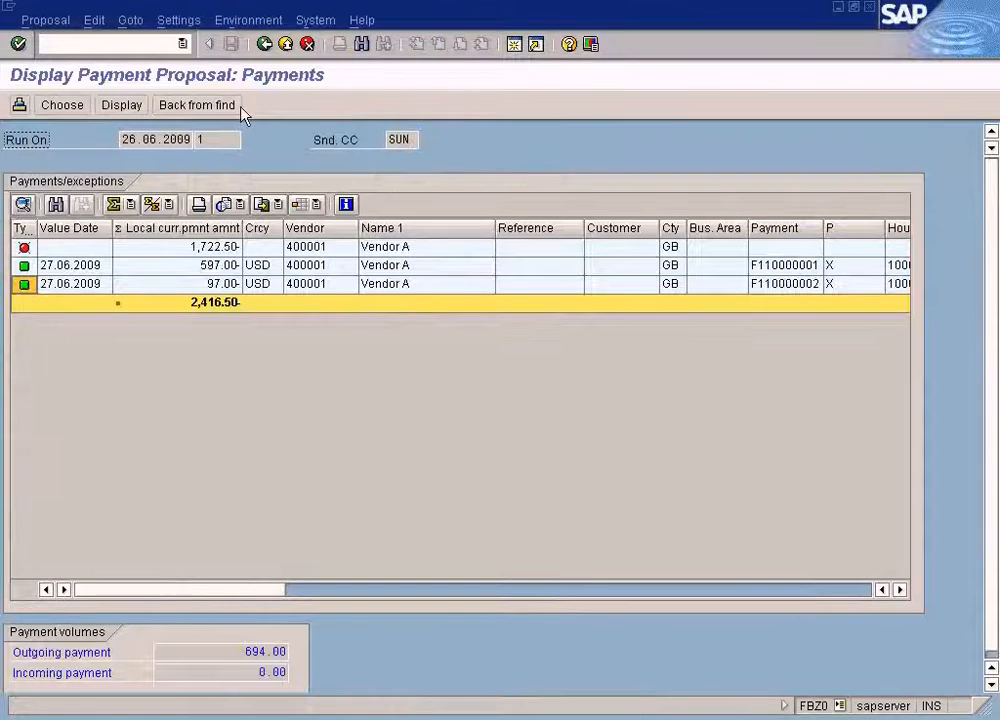
click(270, 48)
click(112, 22)
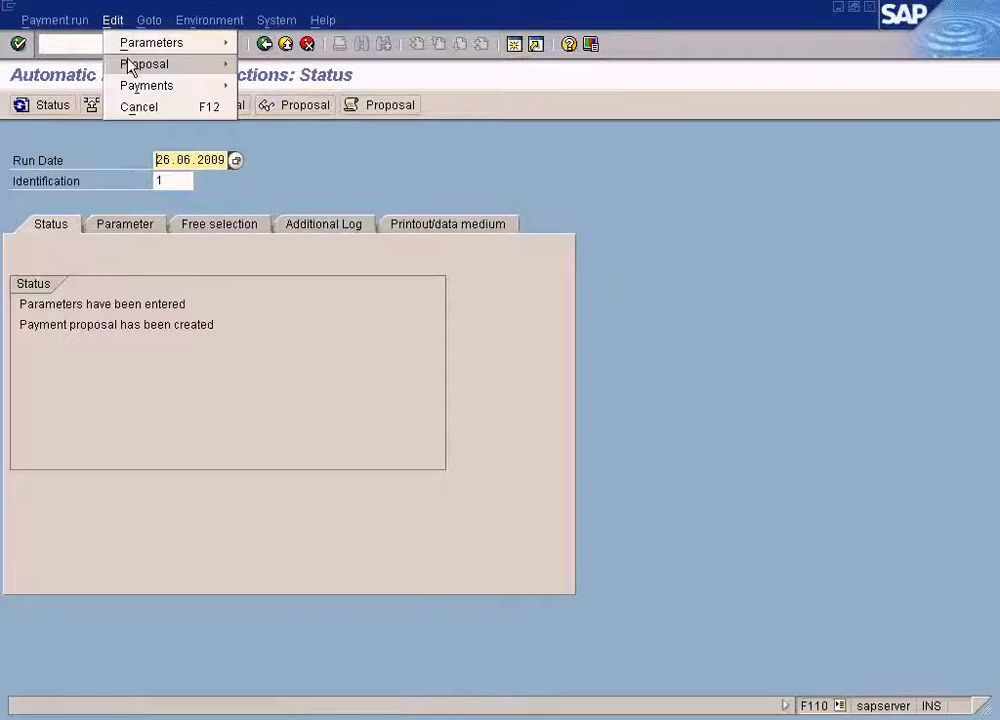
mouse_move(130, 63)
click(275, 129)
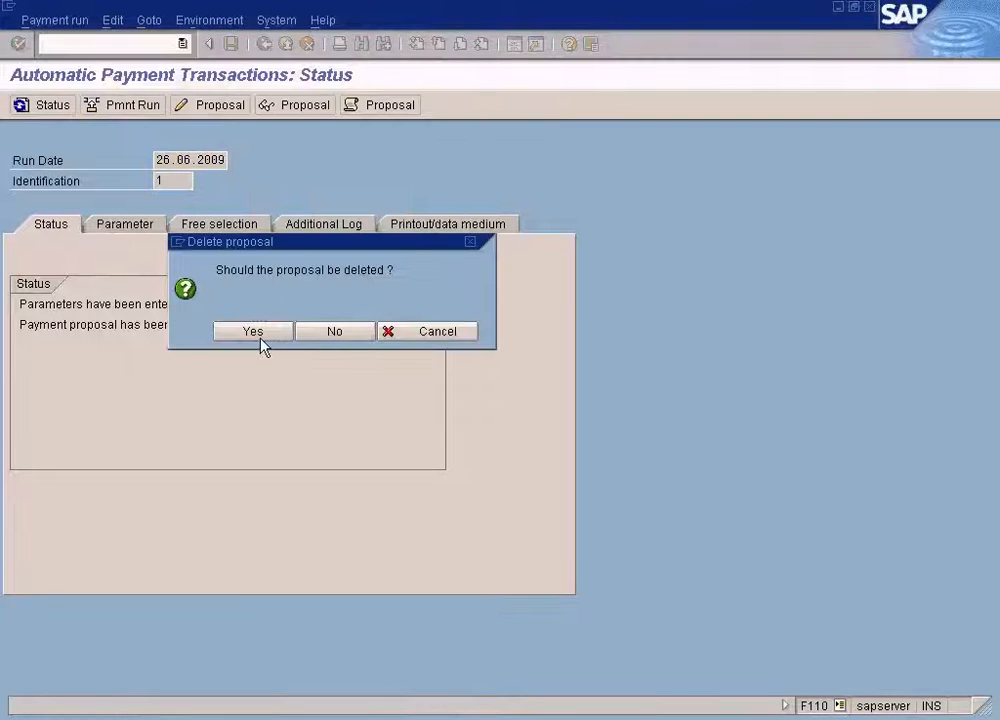
click(258, 335)
click(135, 106)
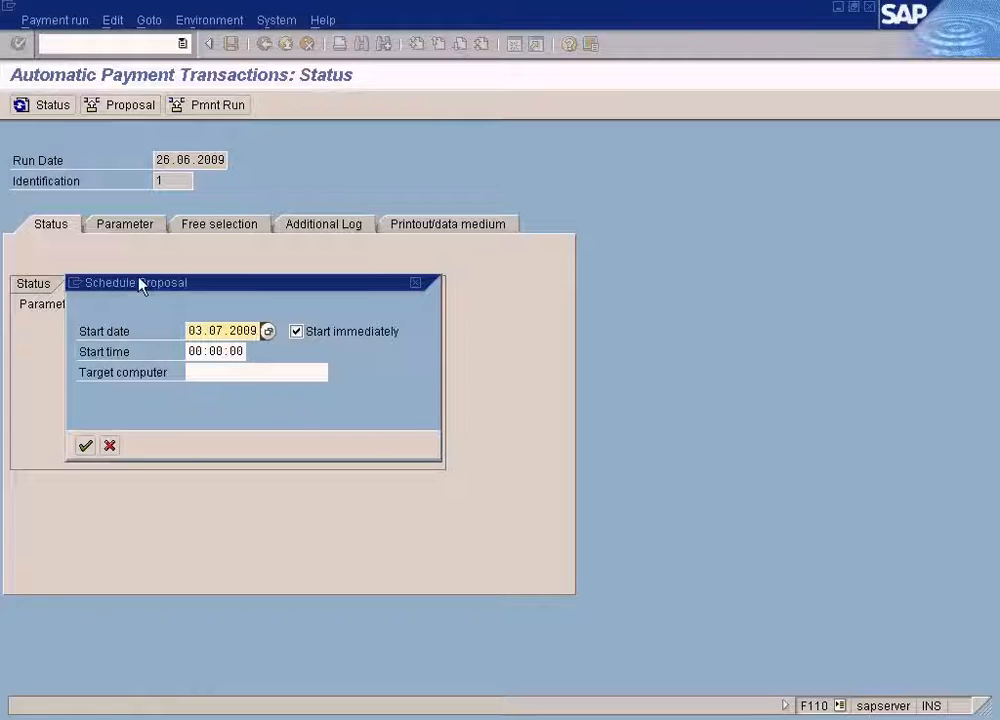
click(86, 447)
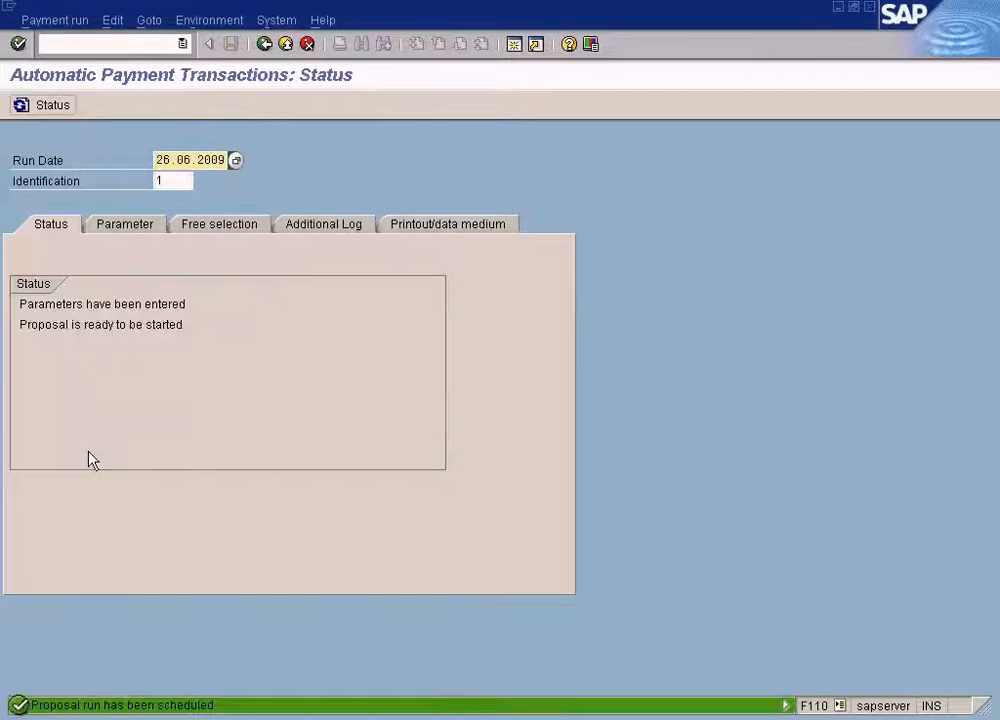
Refresh the payment run status, display the new proposal and examine the open items of the 2,322.50 exception for vendor 400001.
click(60, 106)
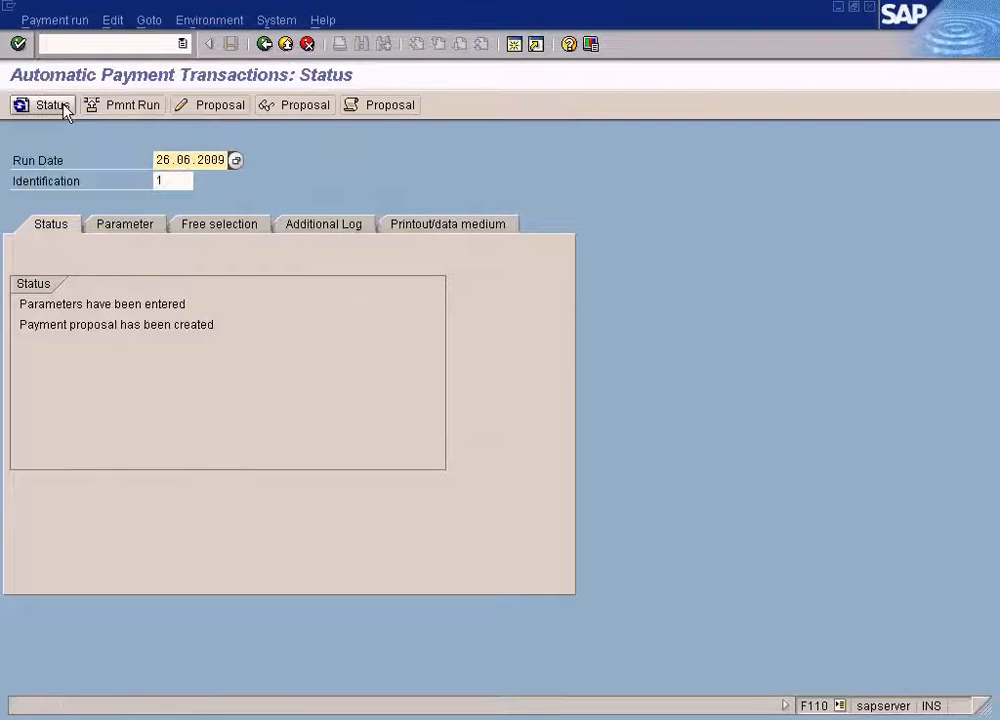
click(305, 106)
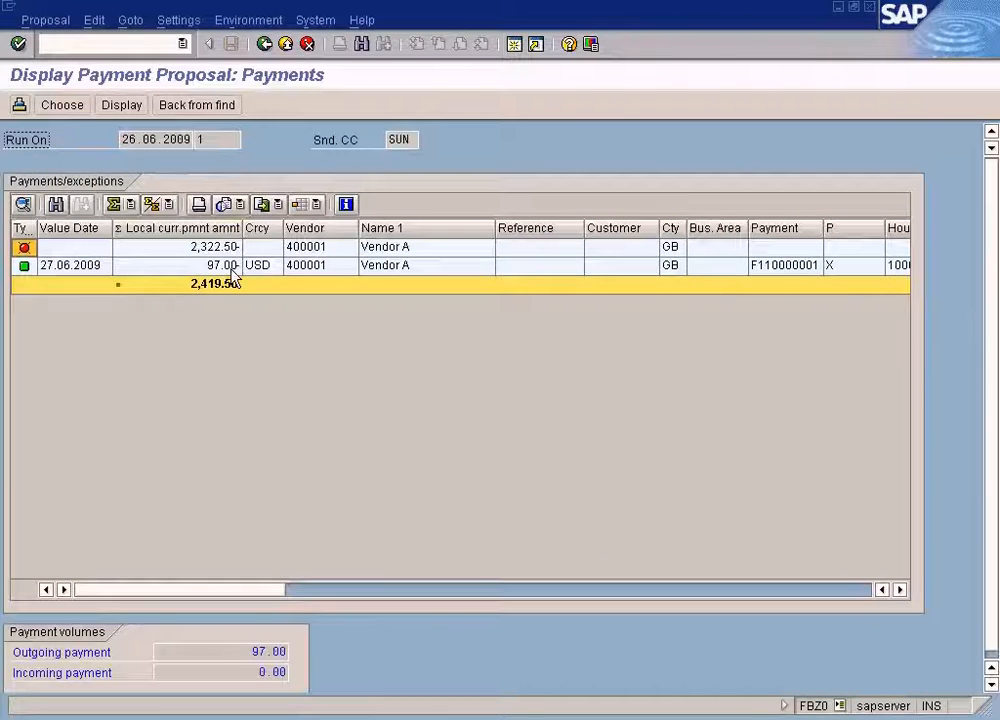
click(232, 266)
double_click(230, 246)
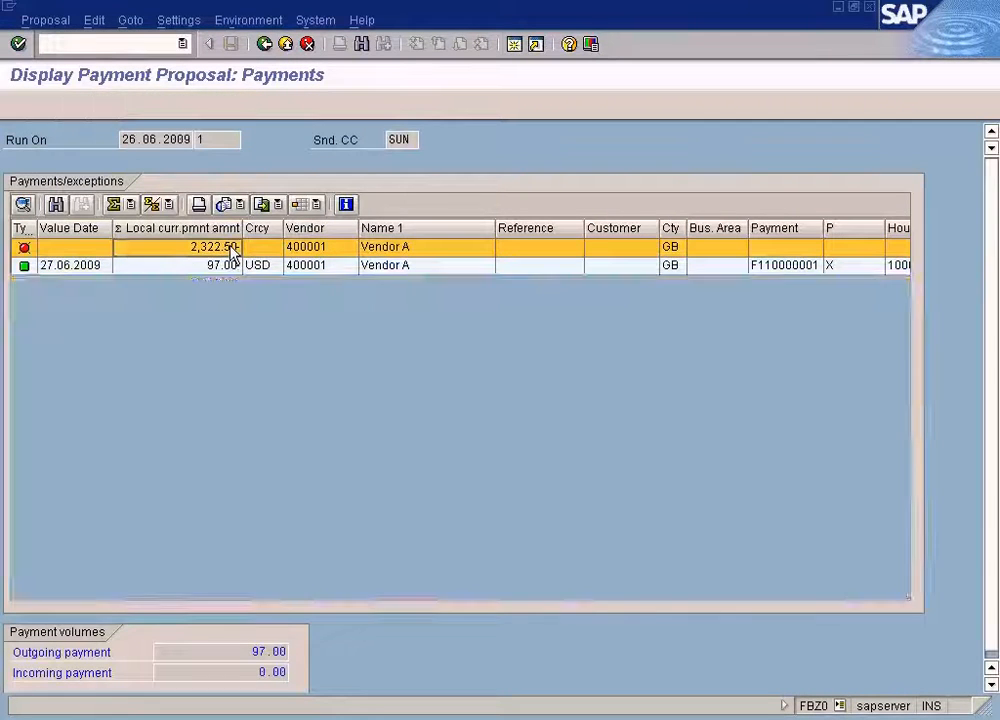
click(324, 461)
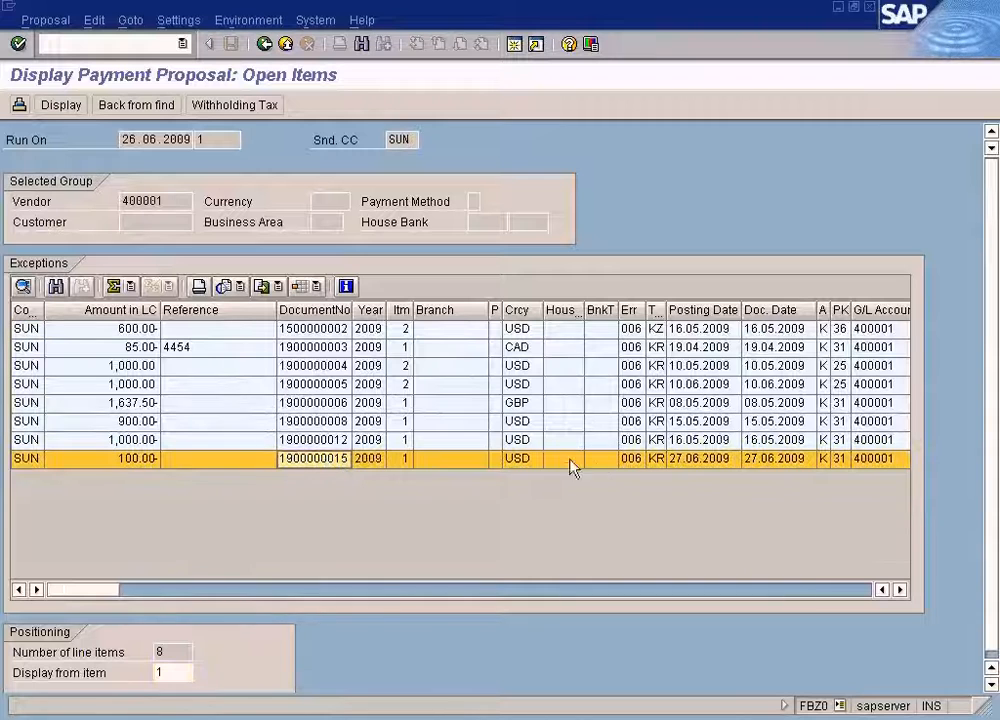
click(264, 44)
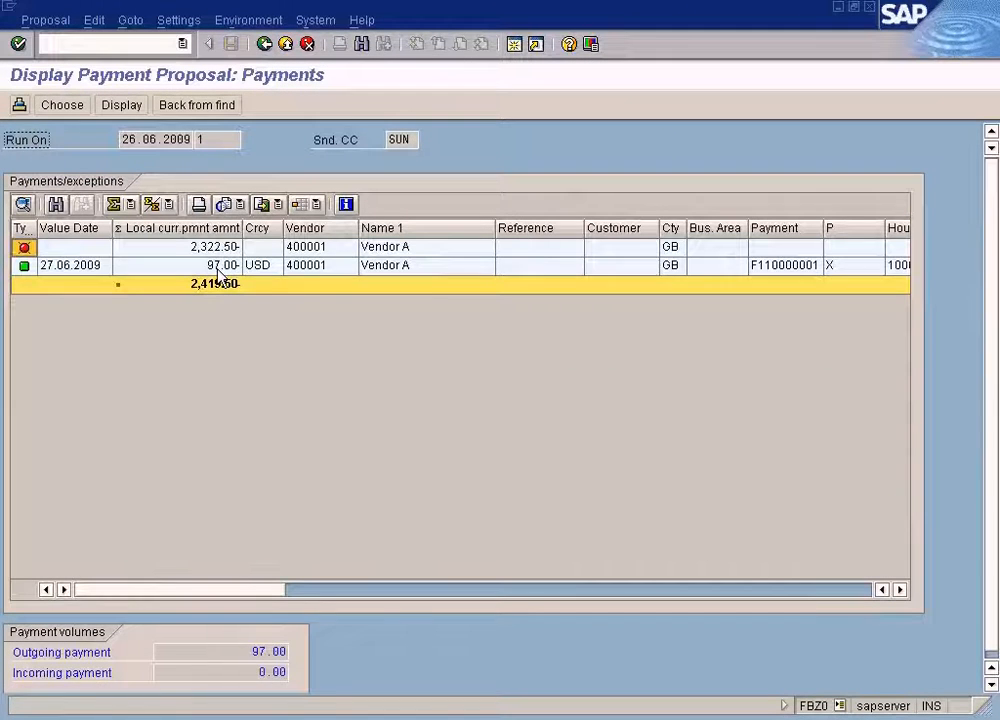
double_click(218, 266)
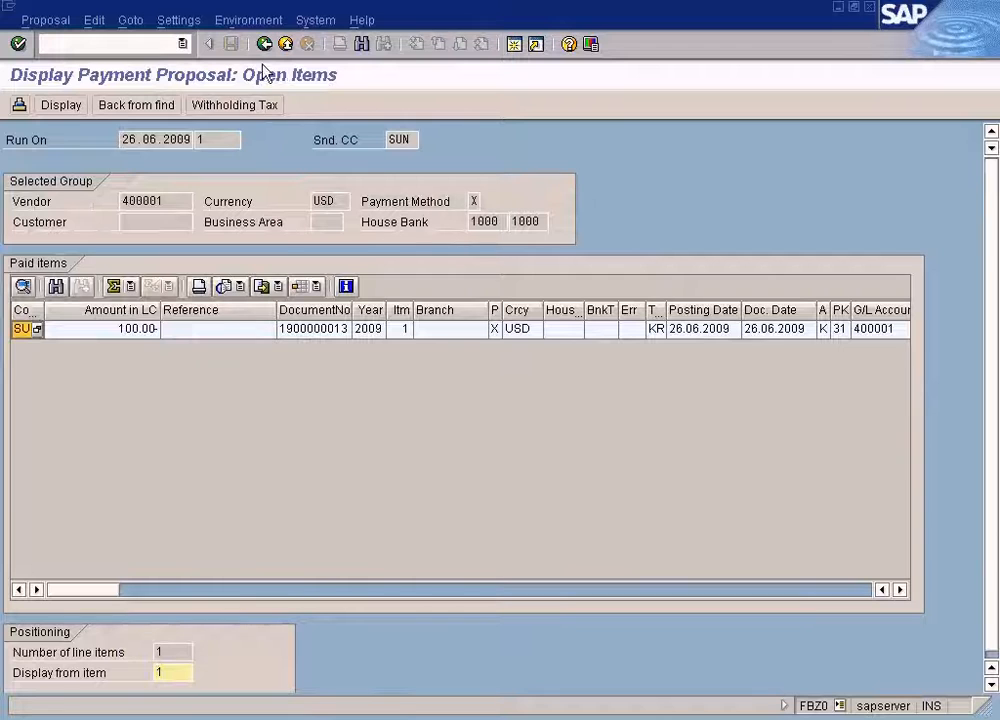
click(150, 333)
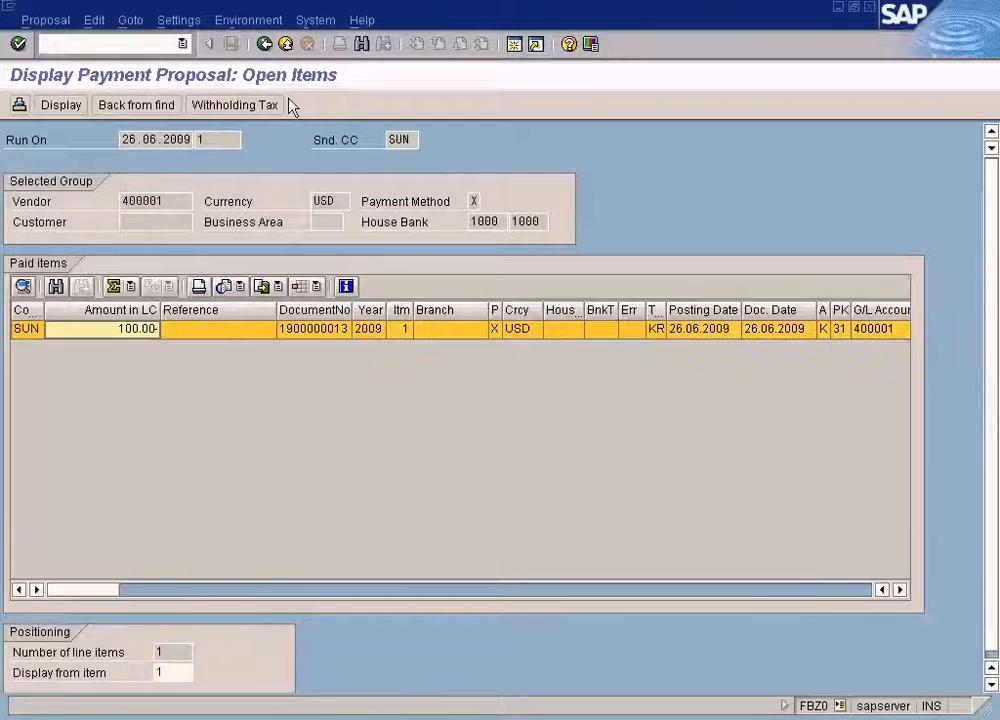
click(265, 44)
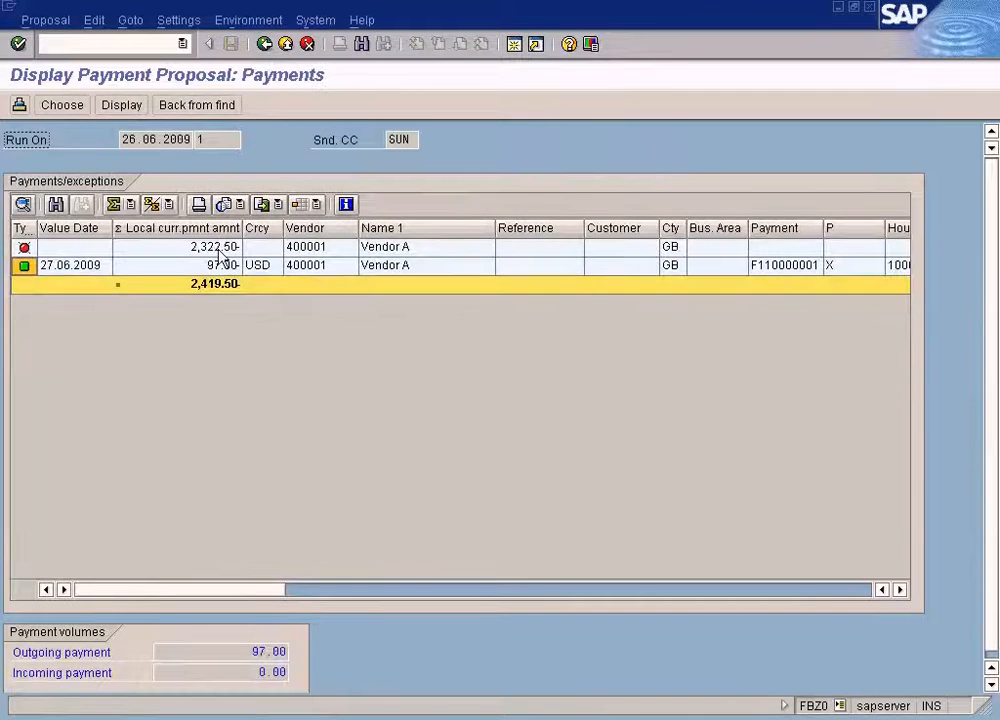
double_click(219, 250)
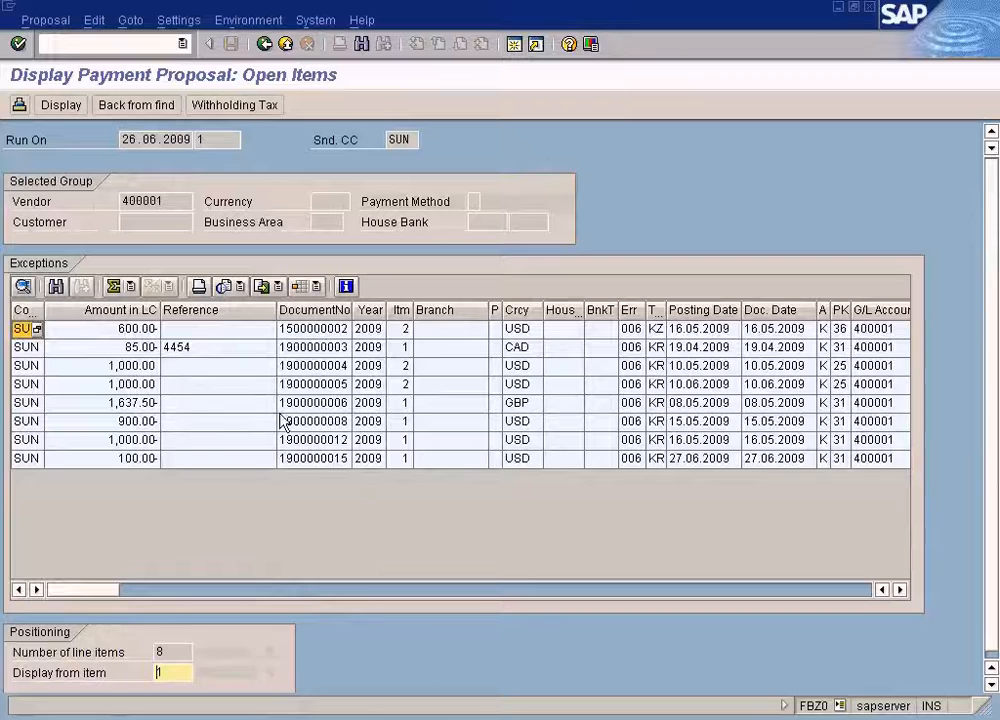
click(333, 459)
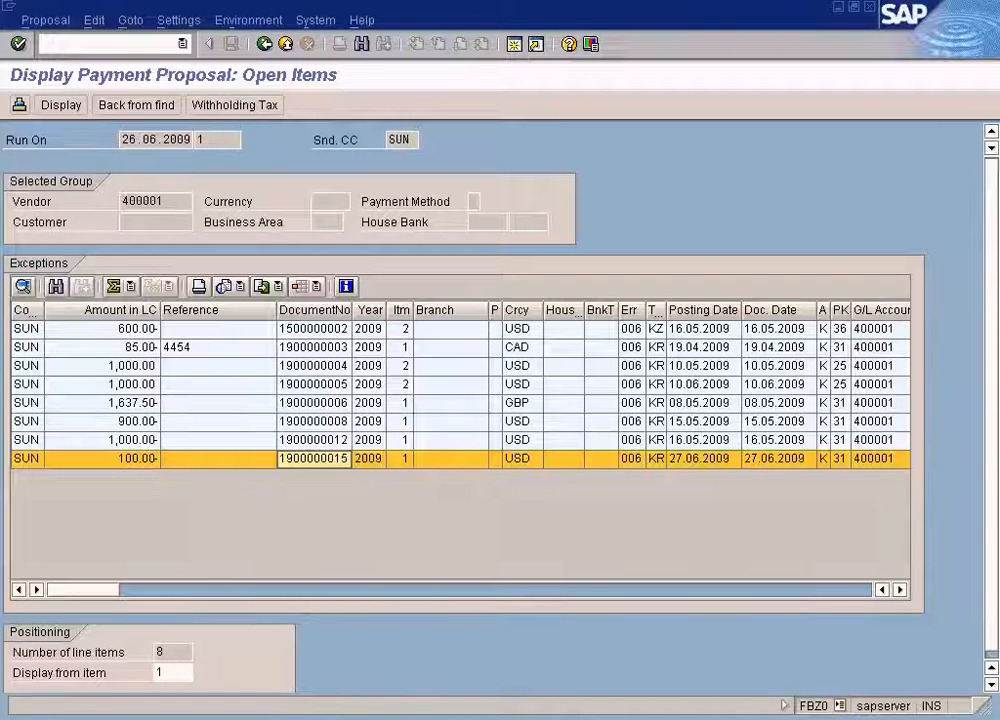
click(264, 44)
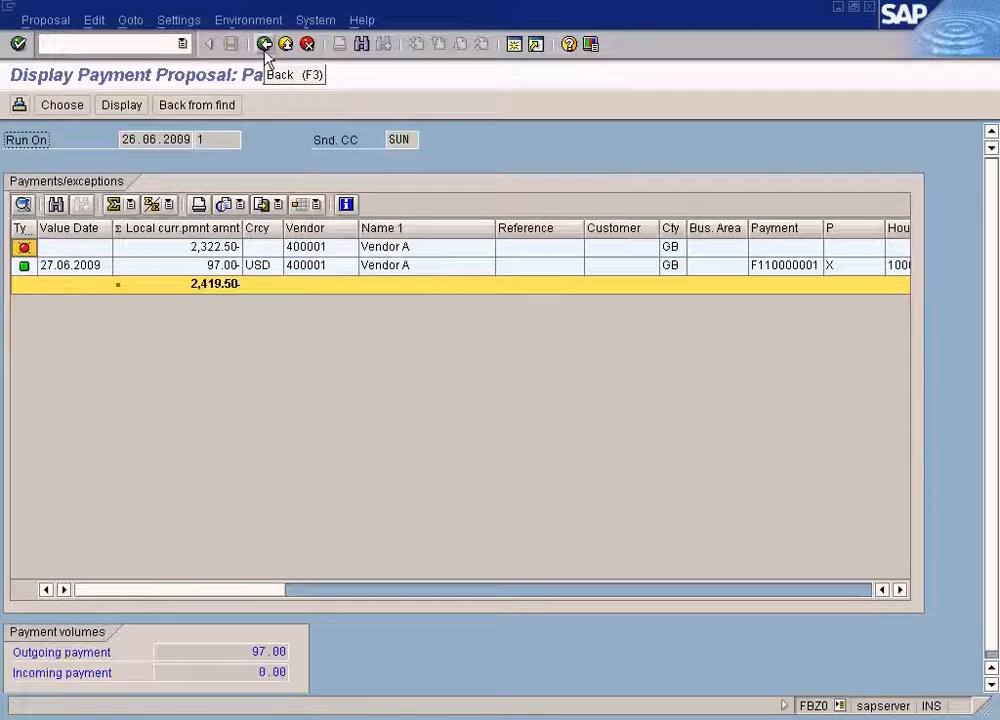
click(220, 266)
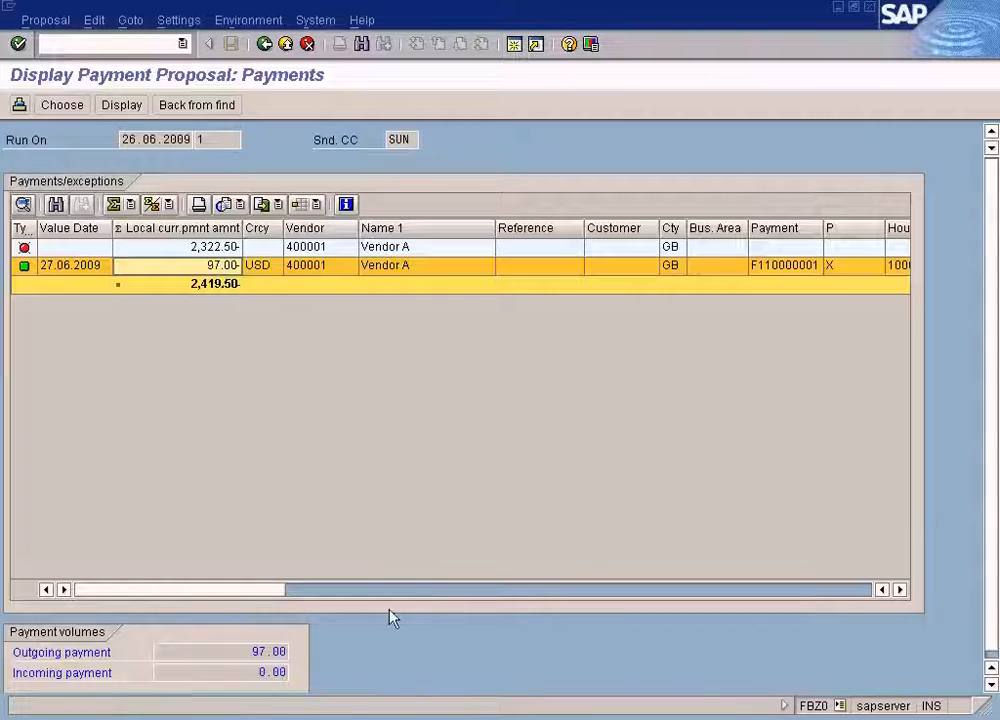
click(400, 718)
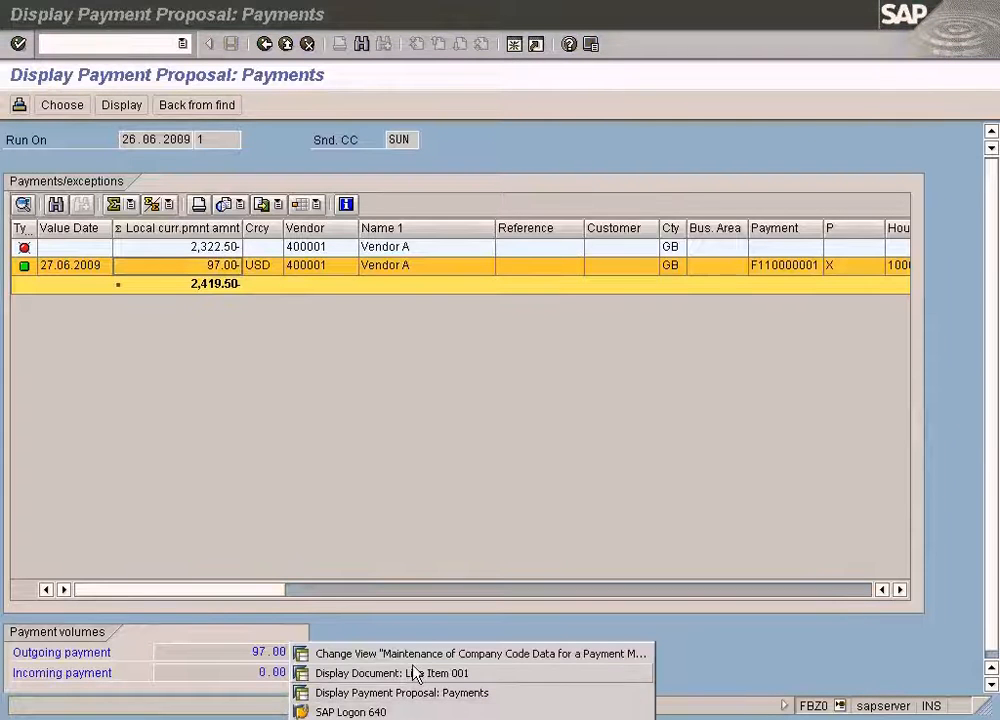
click(418, 658)
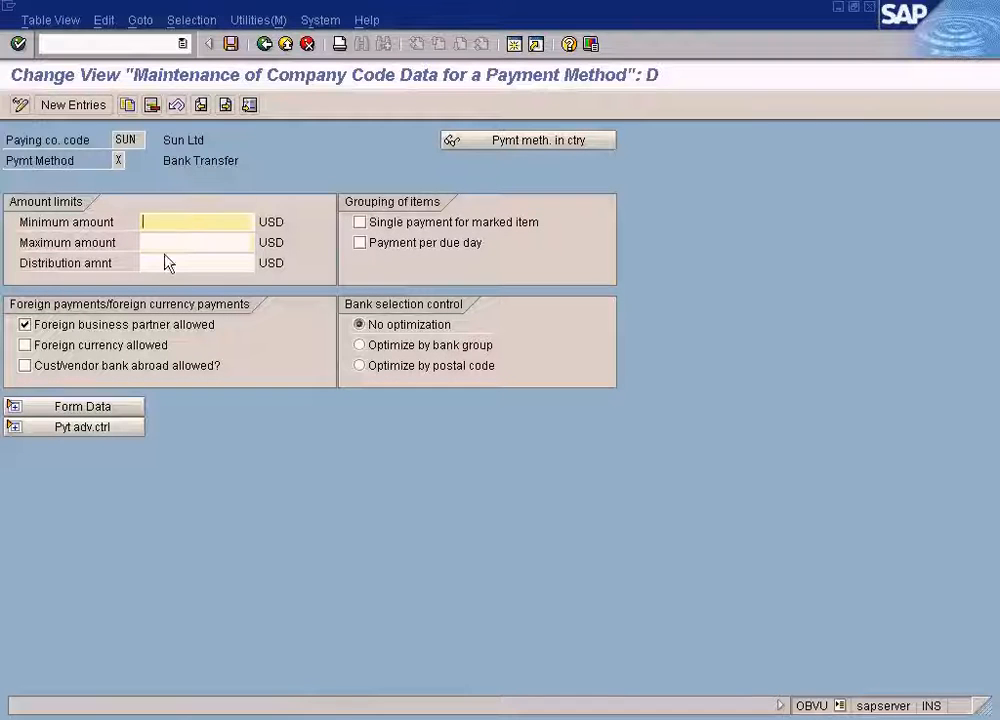
click(380, 712)
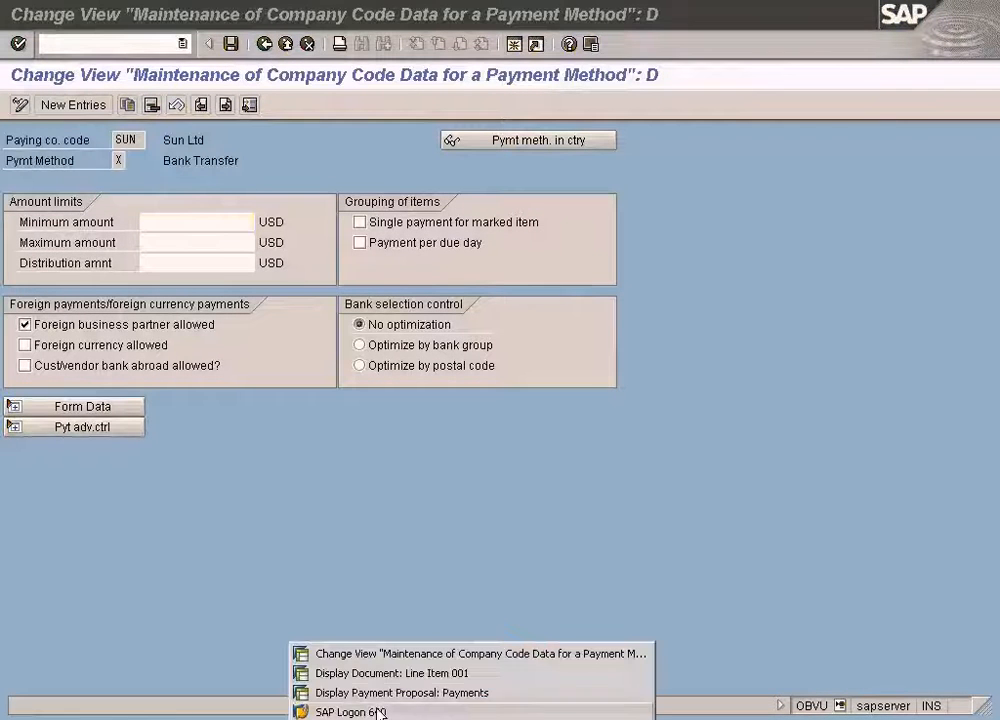
click(382, 694)
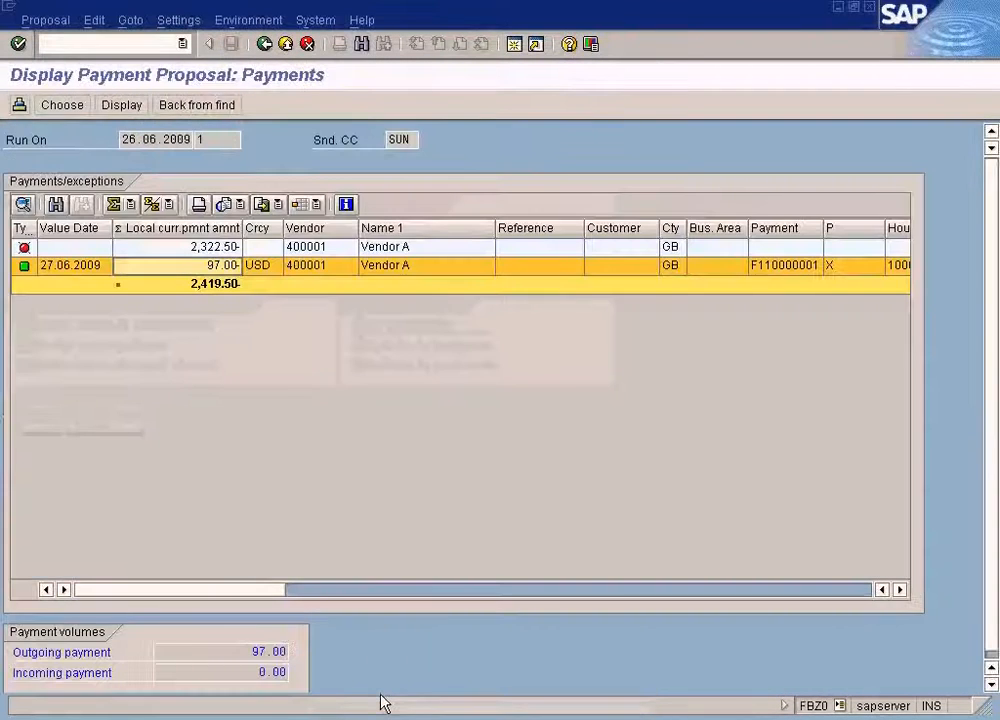
click(201, 249)
double_click(203, 255)
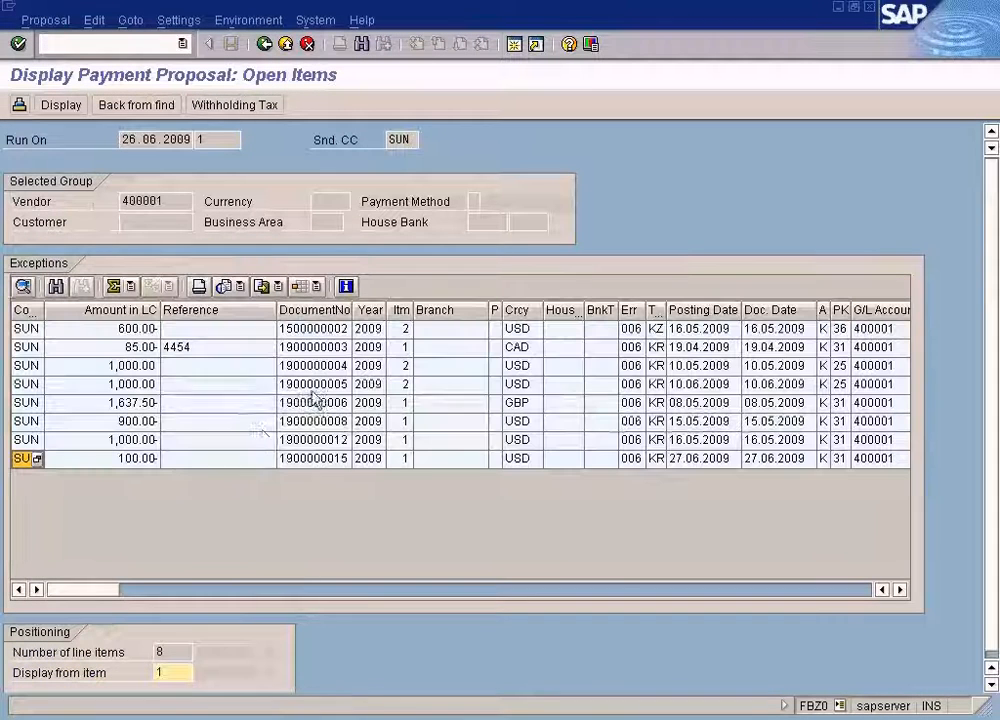
click(228, 458)
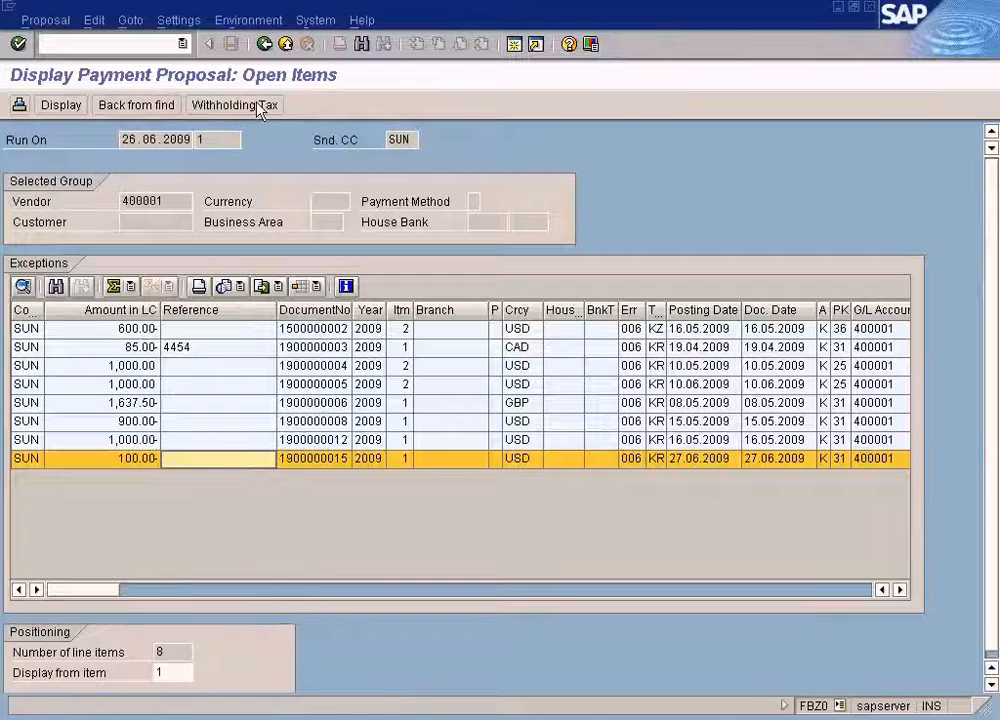
click(264, 44)
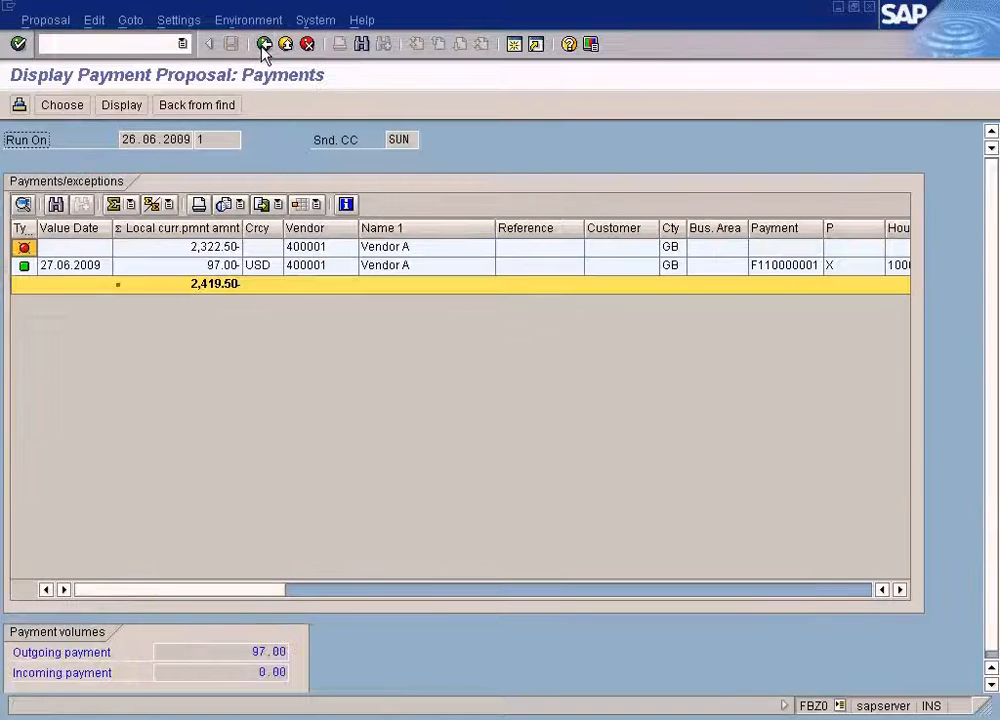
Inspect the payment method of the 97.00 payment, the payment method X amount limits and the displayed document line item.
click(232, 266)
click(860, 270)
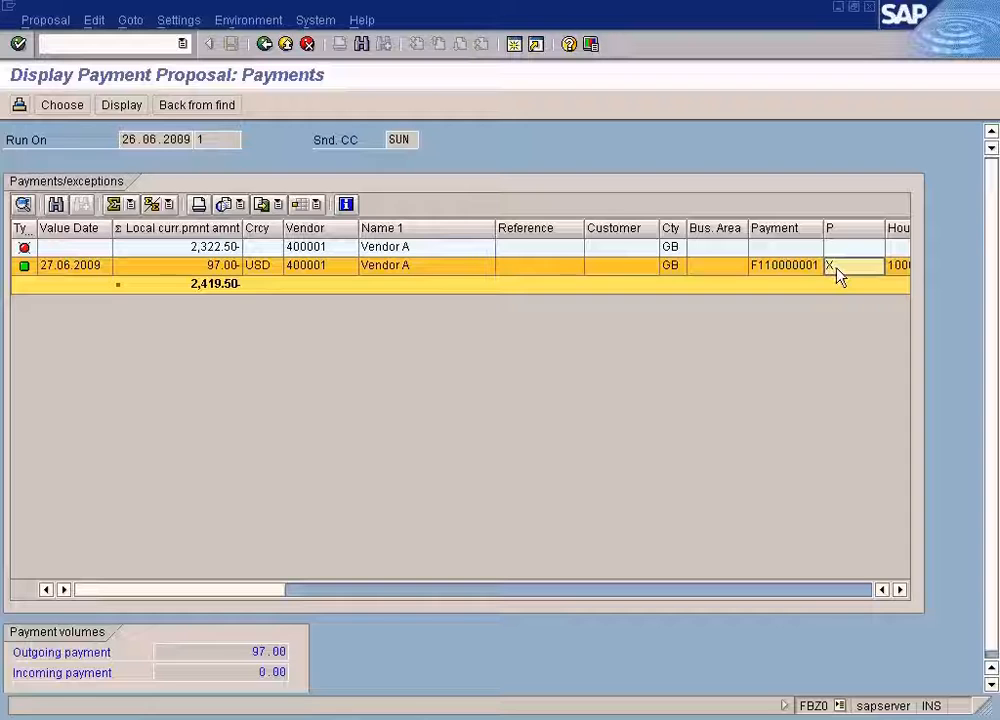
click(398, 718)
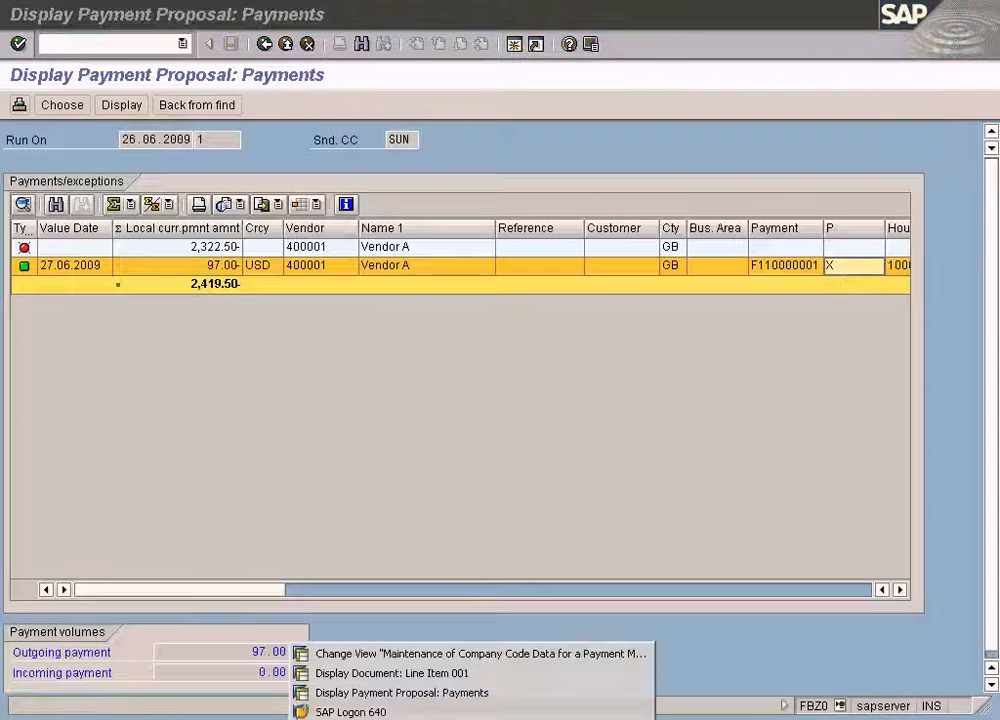
click(430, 654)
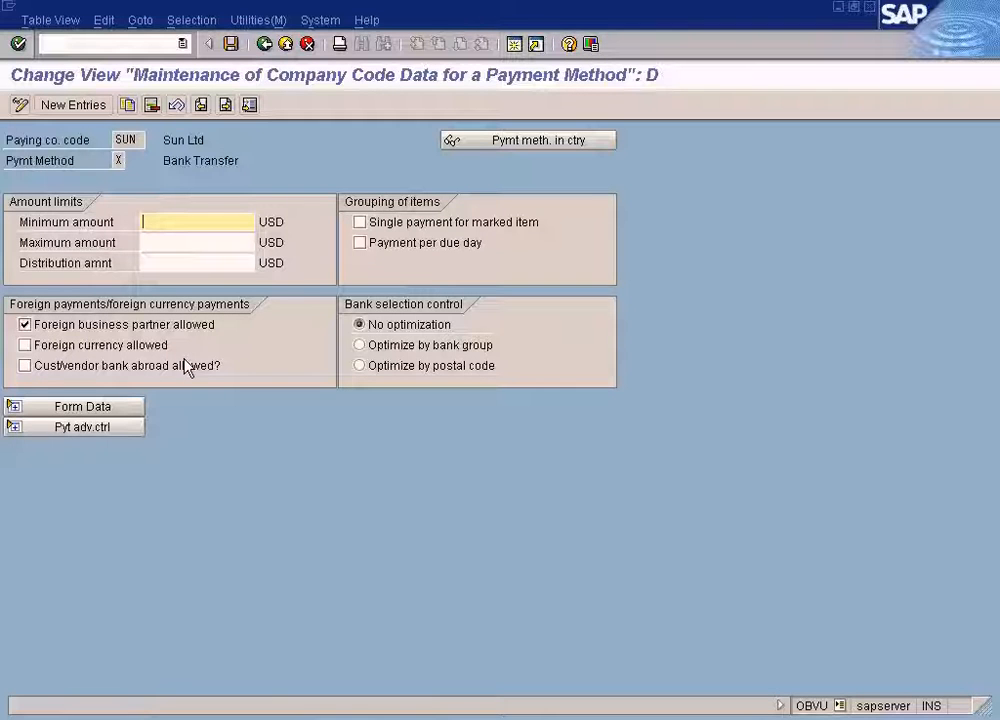
click(400, 718)
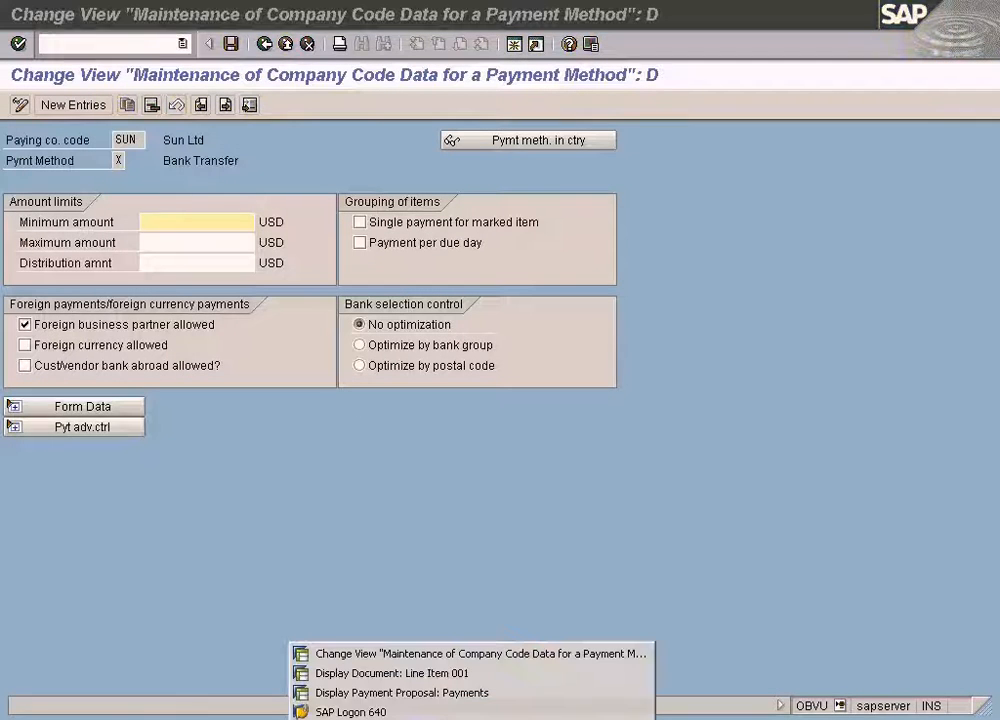
click(413, 673)
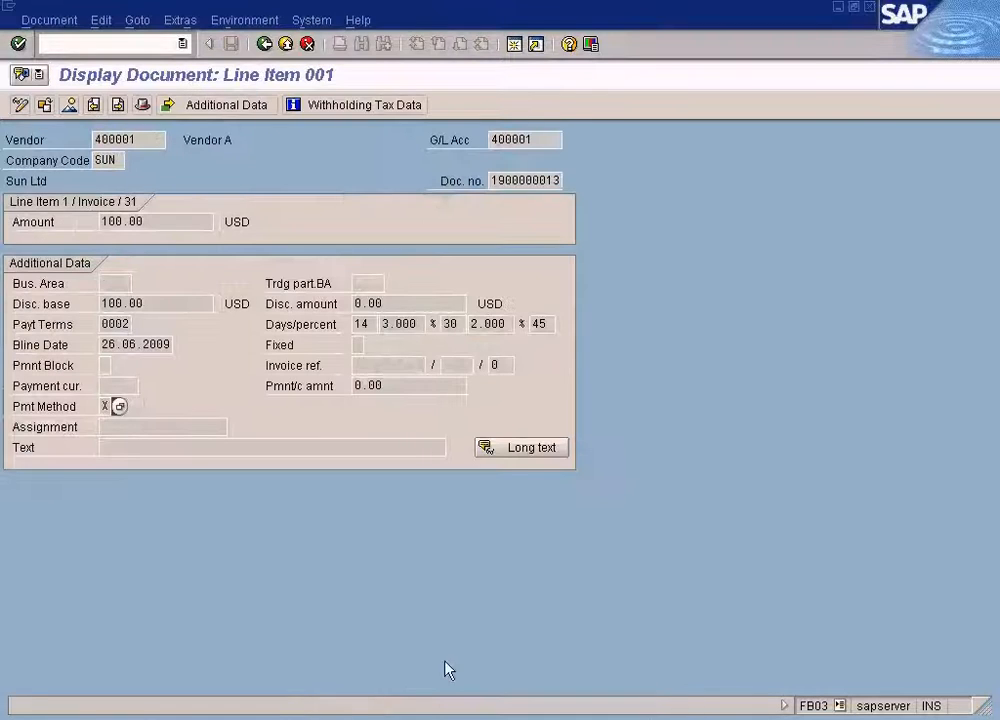
click(415, 718)
click(412, 693)
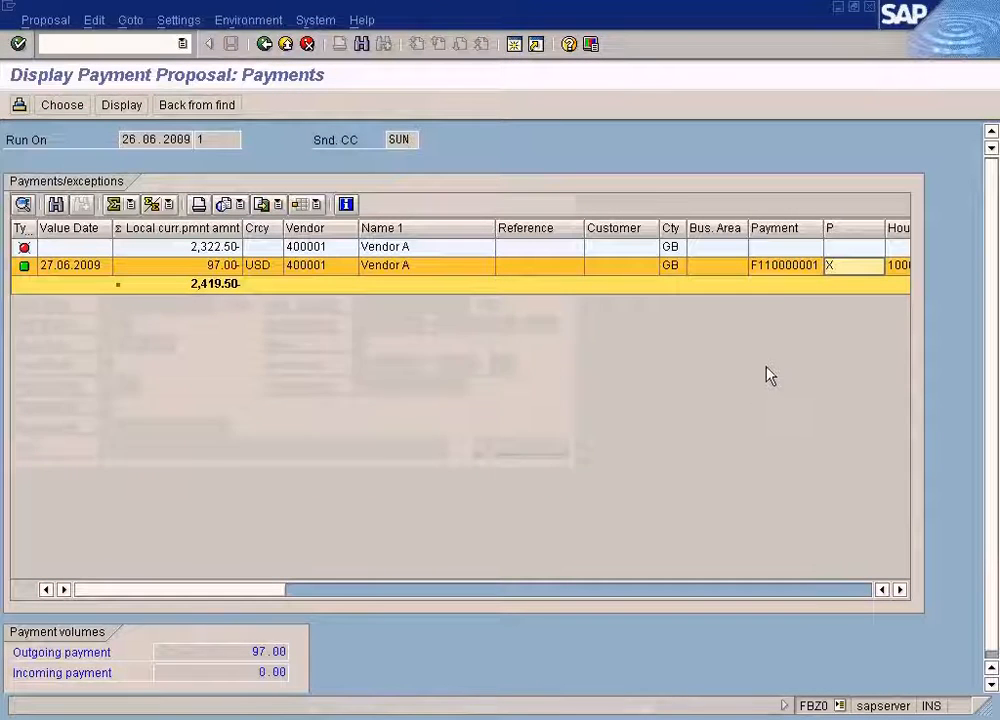
click(218, 249)
double_click(218, 249)
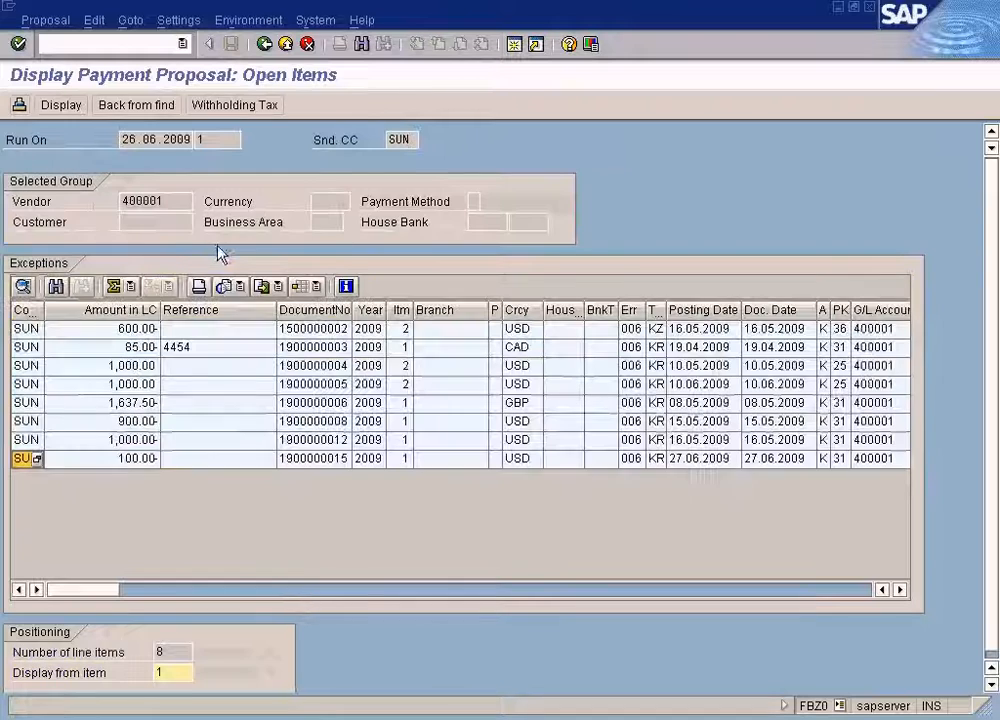
click(338, 458)
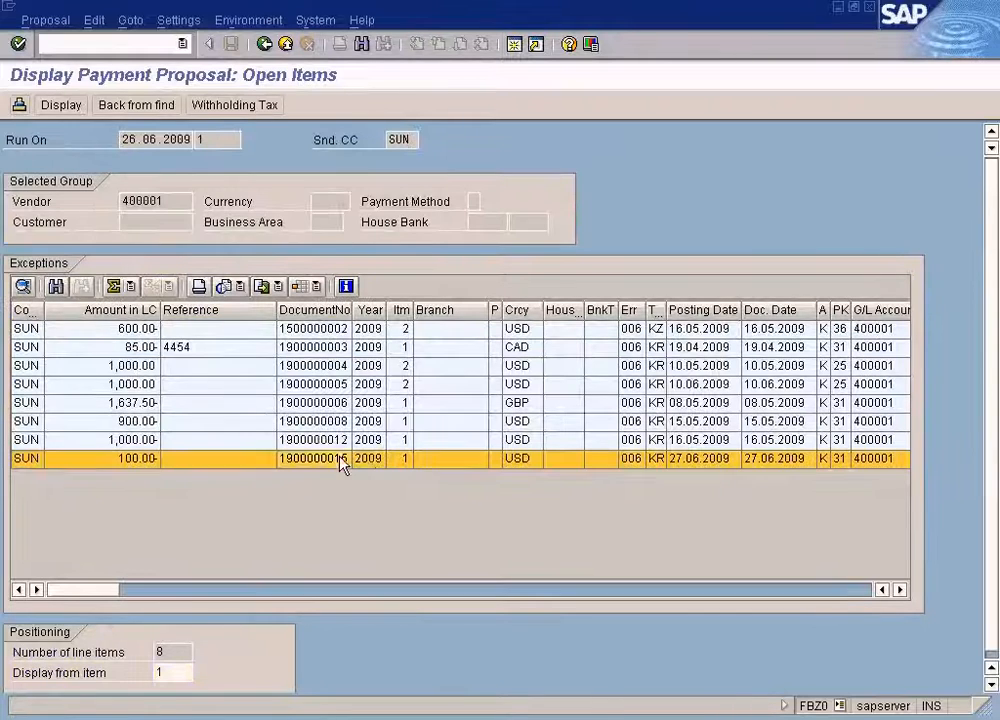
click(495, 463)
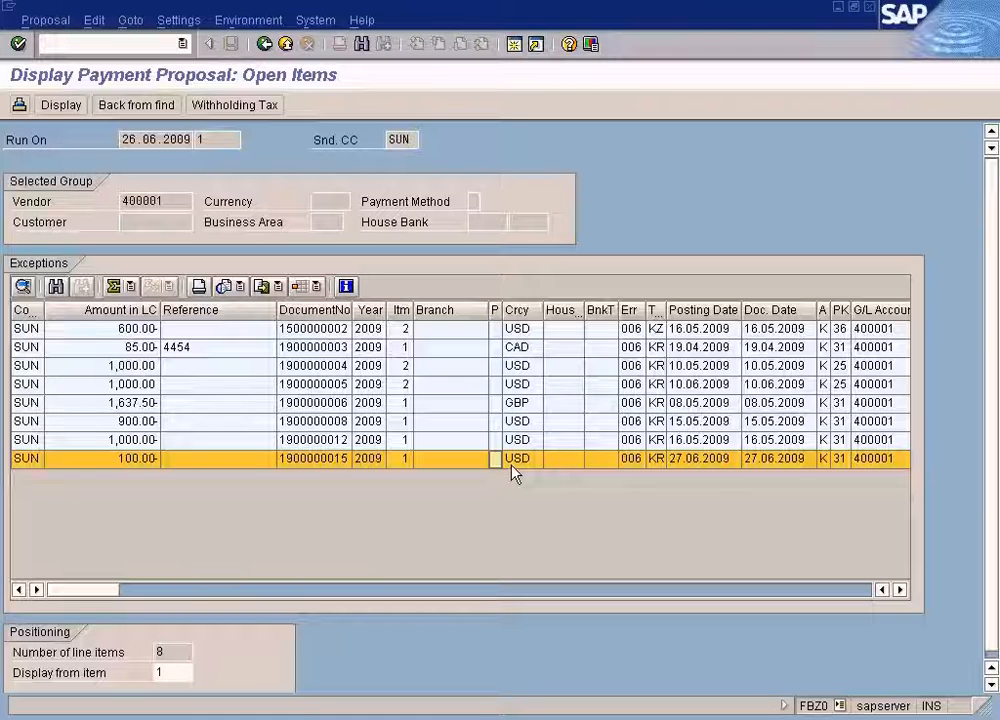
click(382, 717)
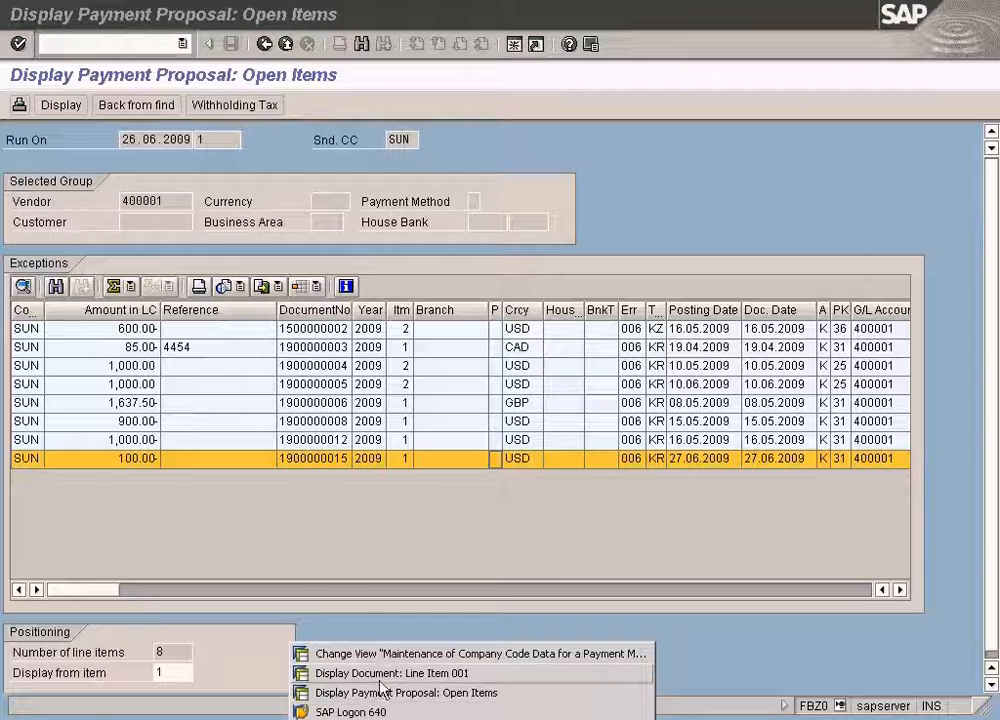
click(382, 656)
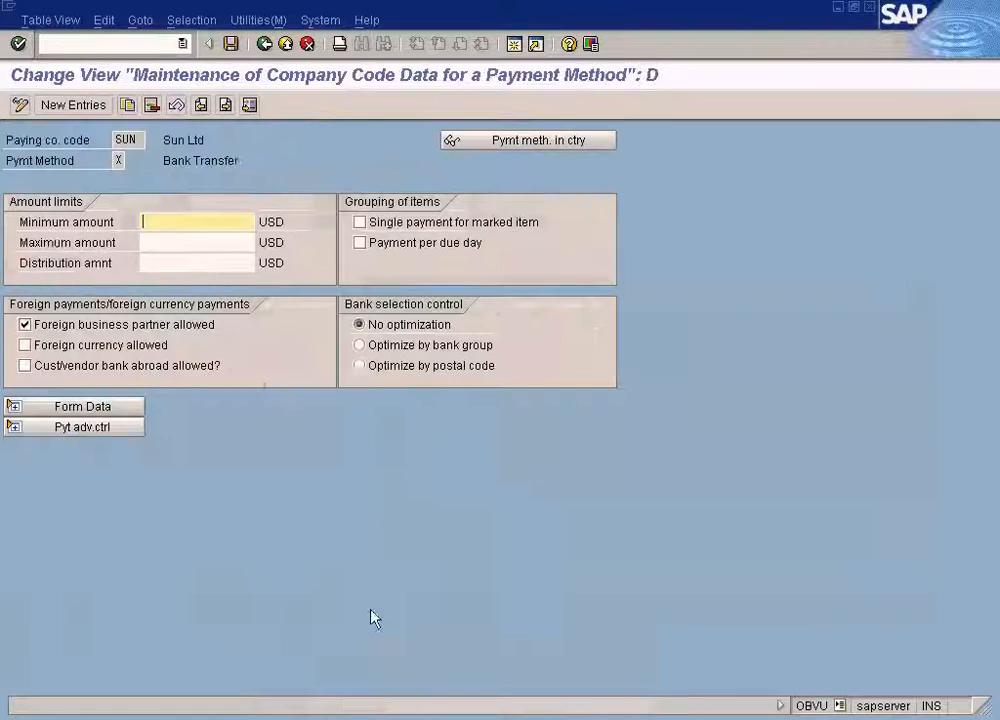
click(193, 241)
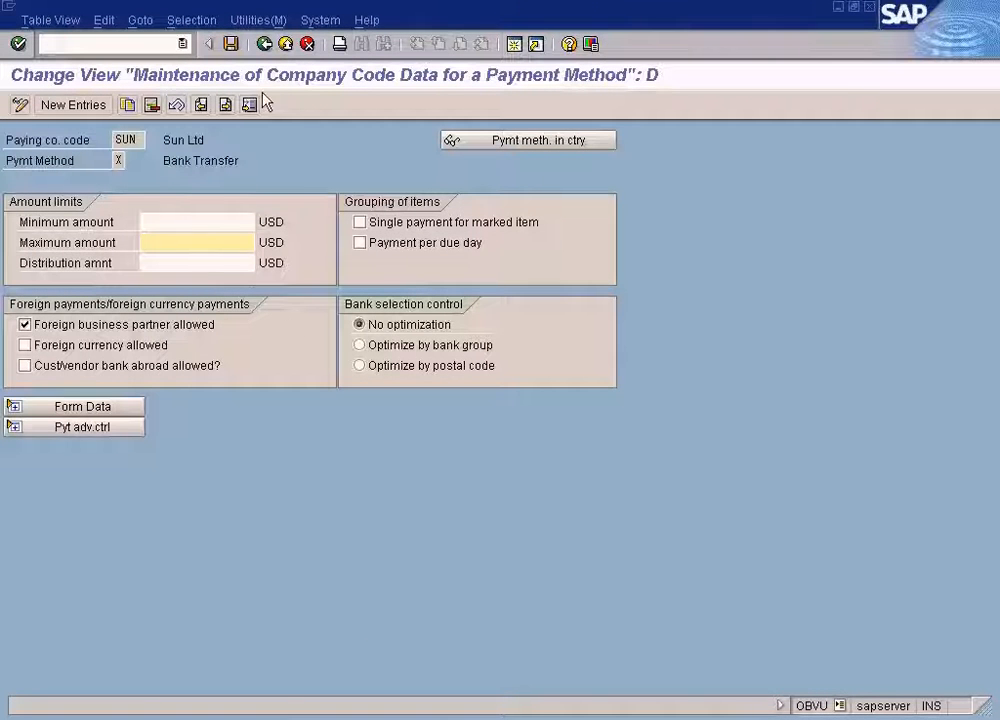
click(380, 716)
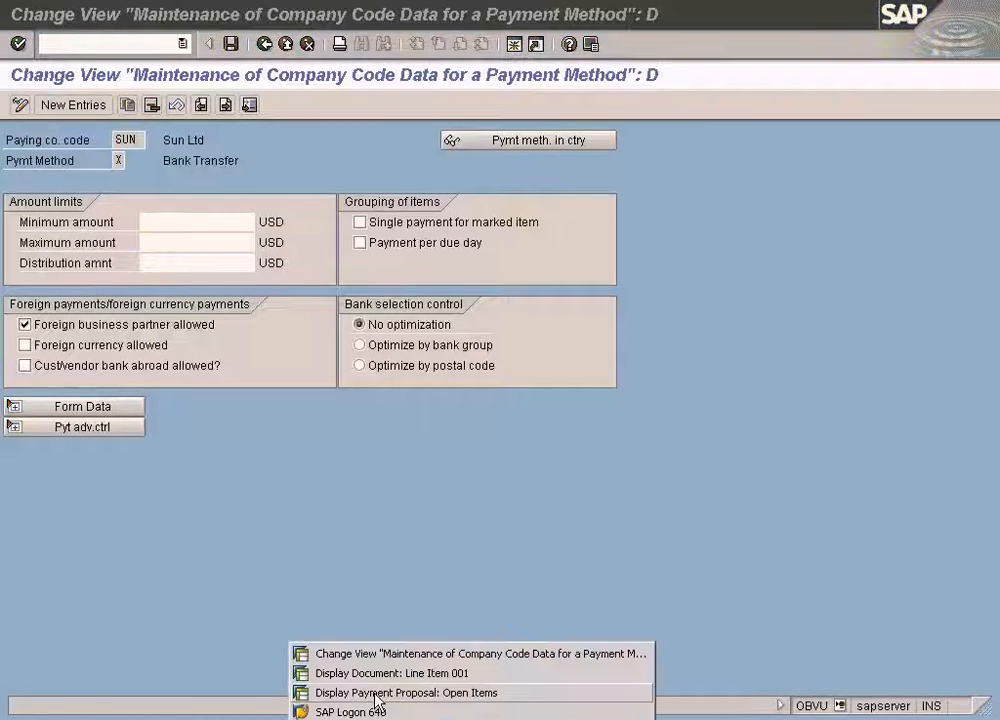
click(378, 694)
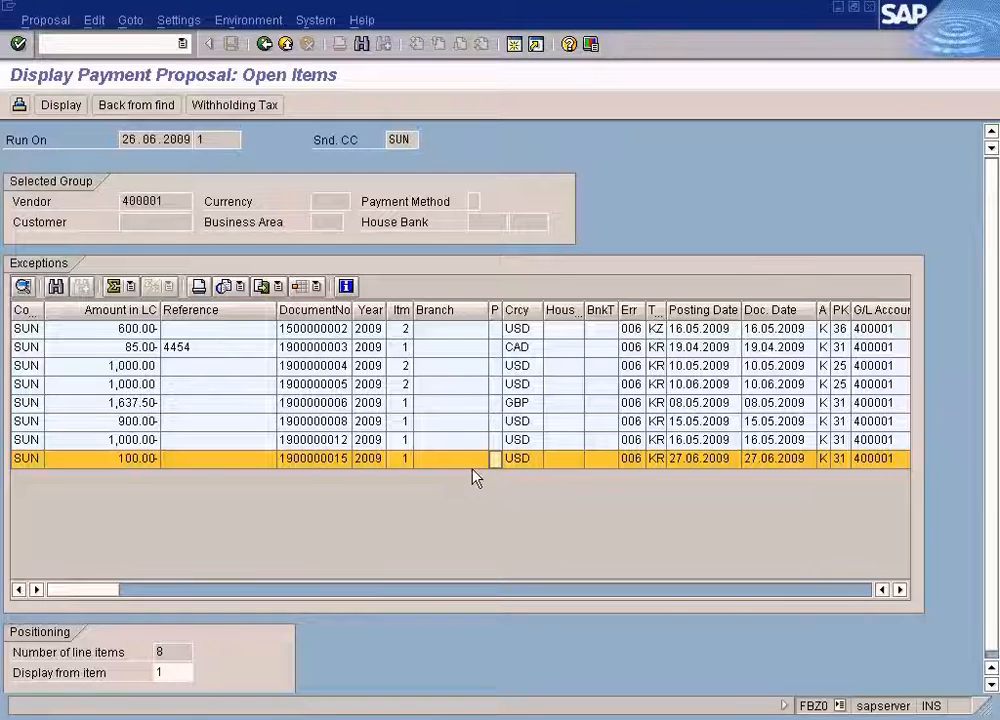
click(397, 716)
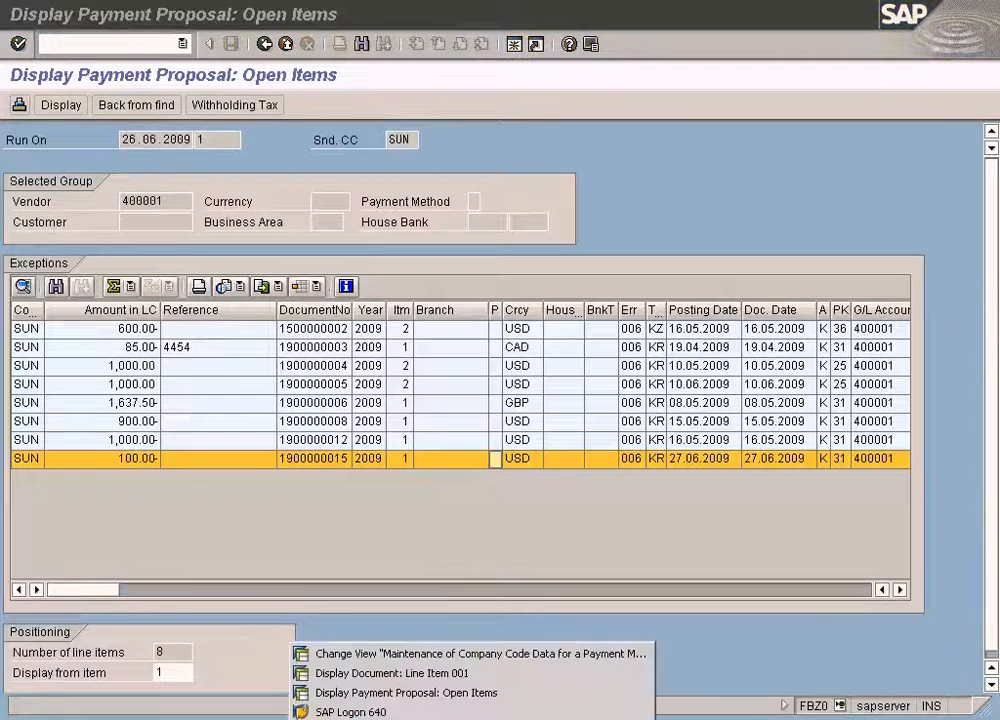
click(395, 673)
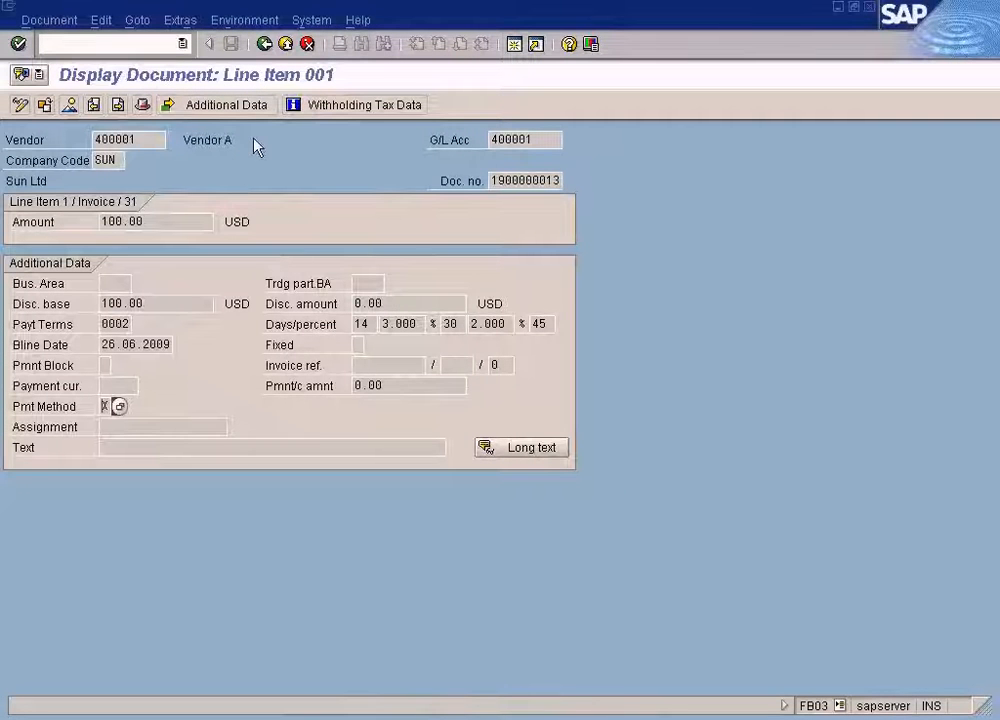
click(265, 45)
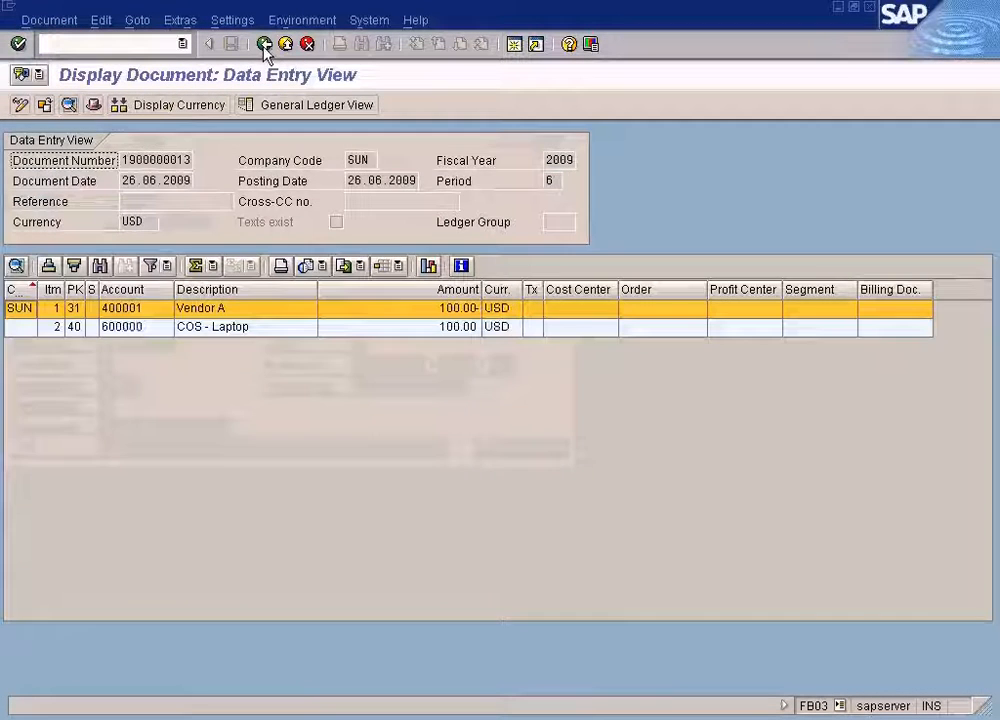
click(265, 45)
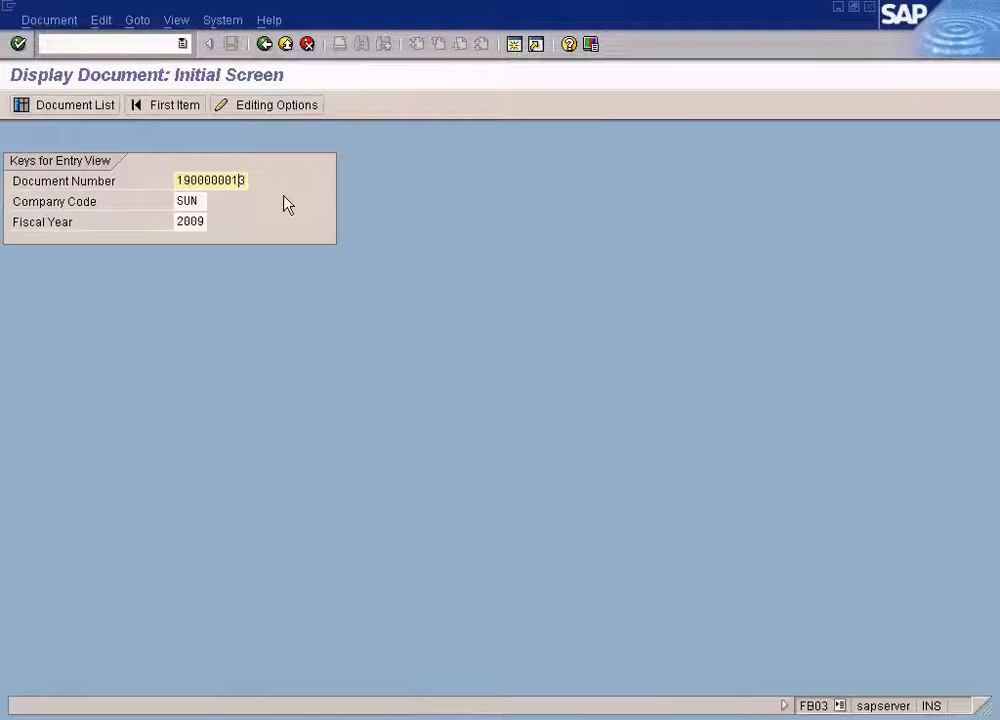
key(Delete)
text(5)
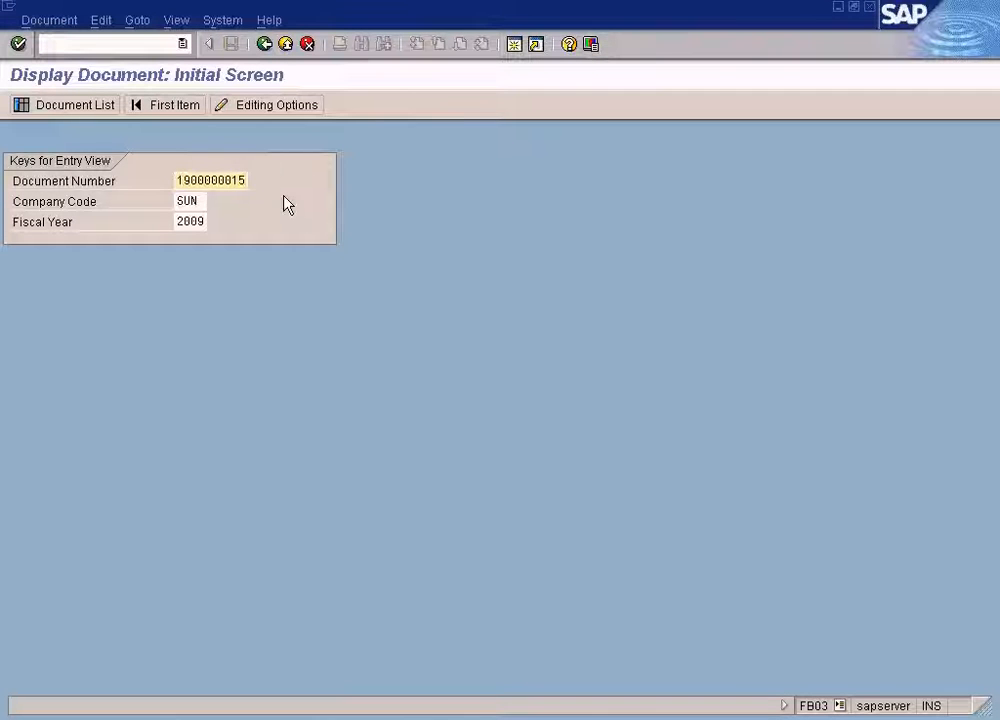
key(Return)
click(245, 311)
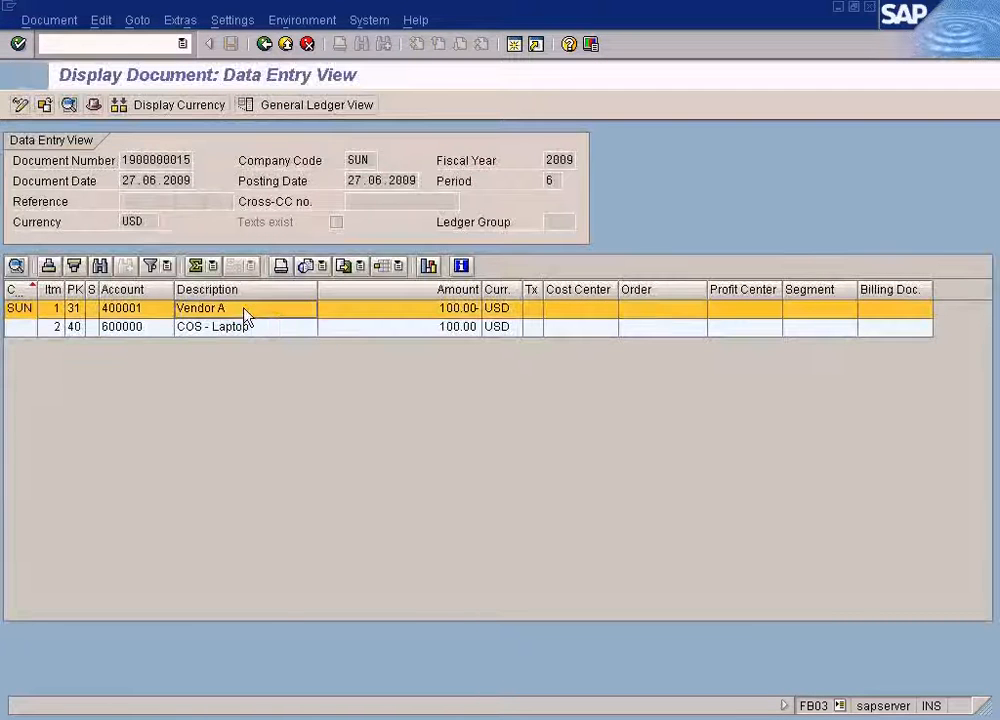
double_click(245, 315)
click(49, 20)
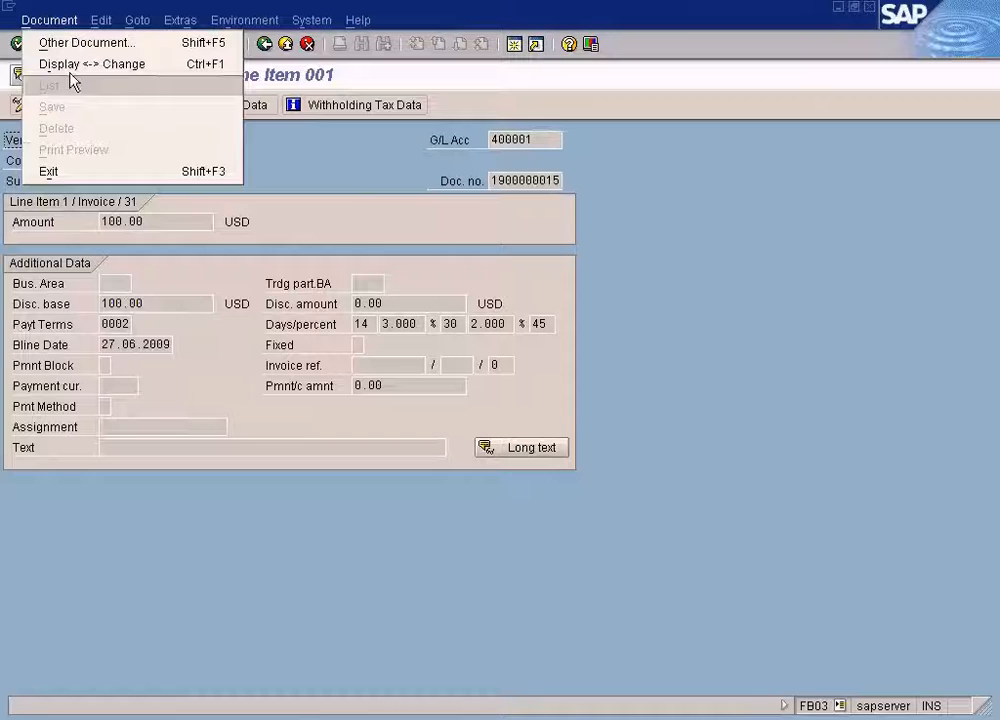
click(72, 66)
click(104, 406)
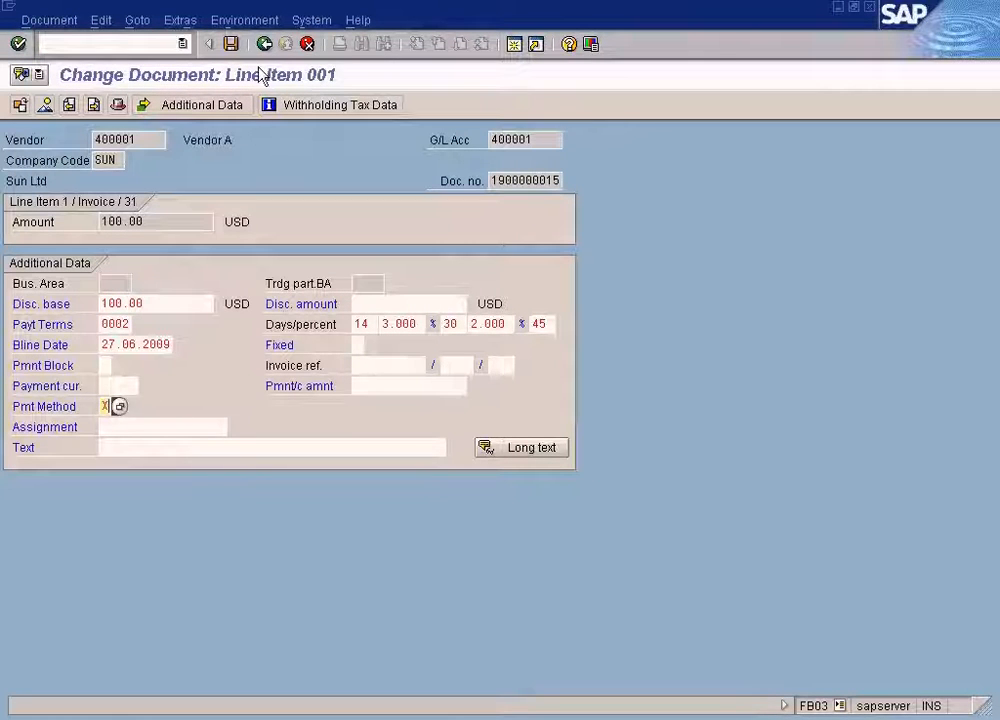
click(231, 44)
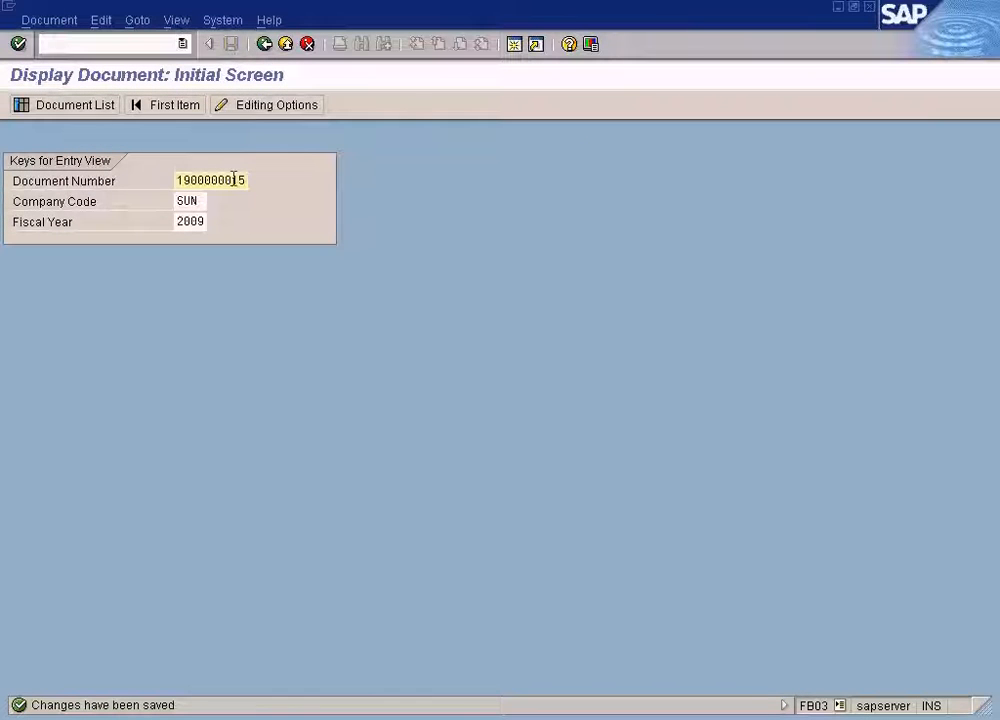
Save the payment method X company code settings and return to the payment program customizing menu.
click(431, 716)
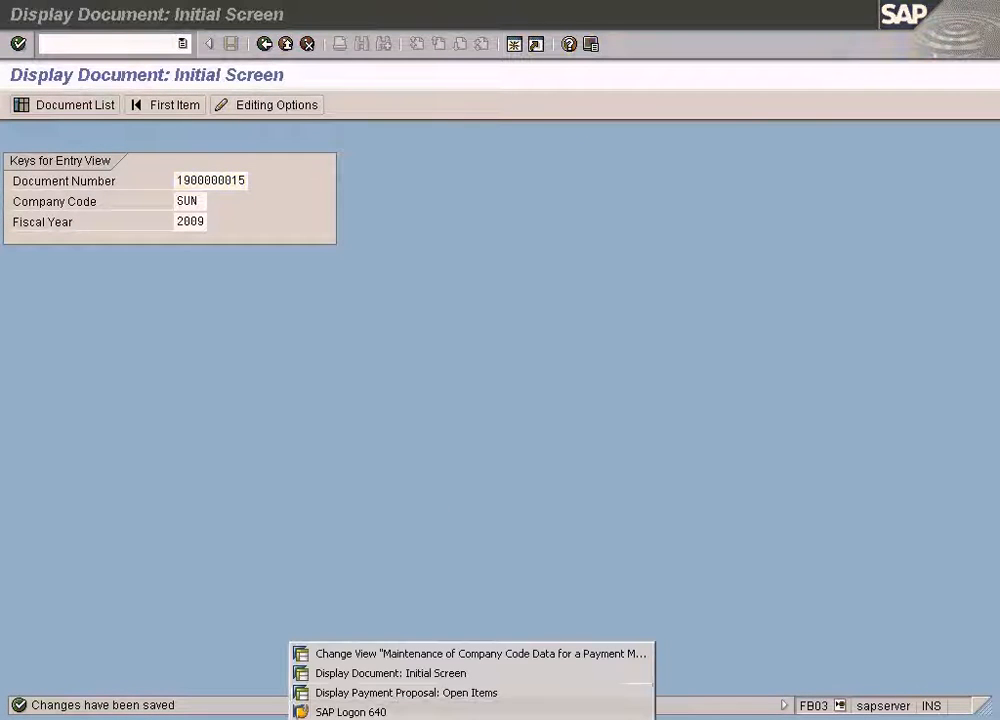
click(404, 653)
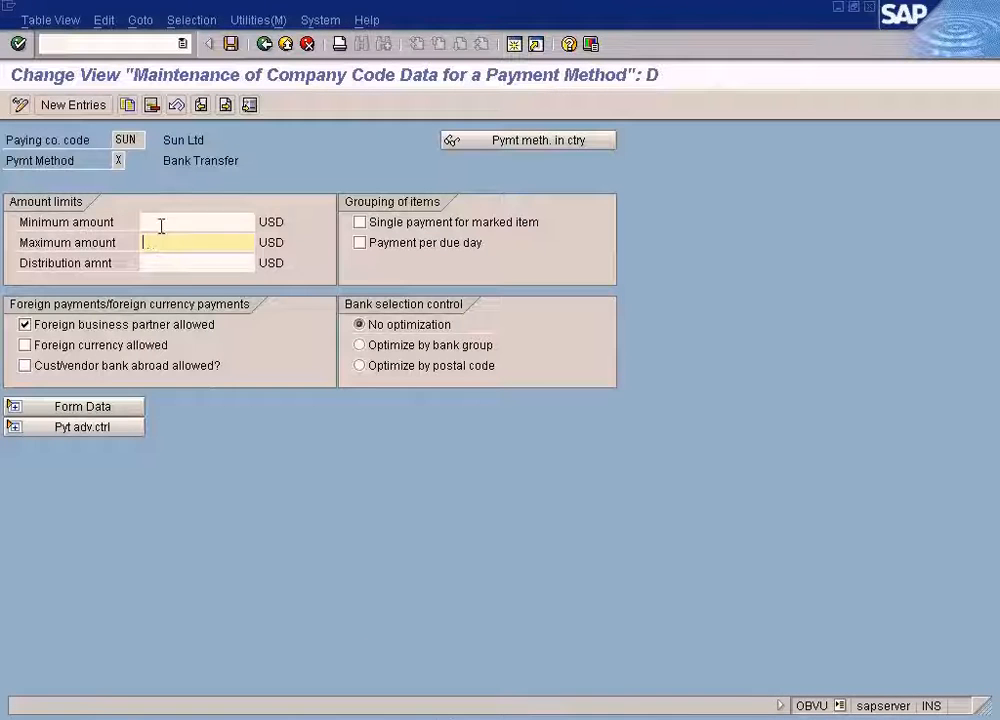
click(232, 45)
click(264, 44)
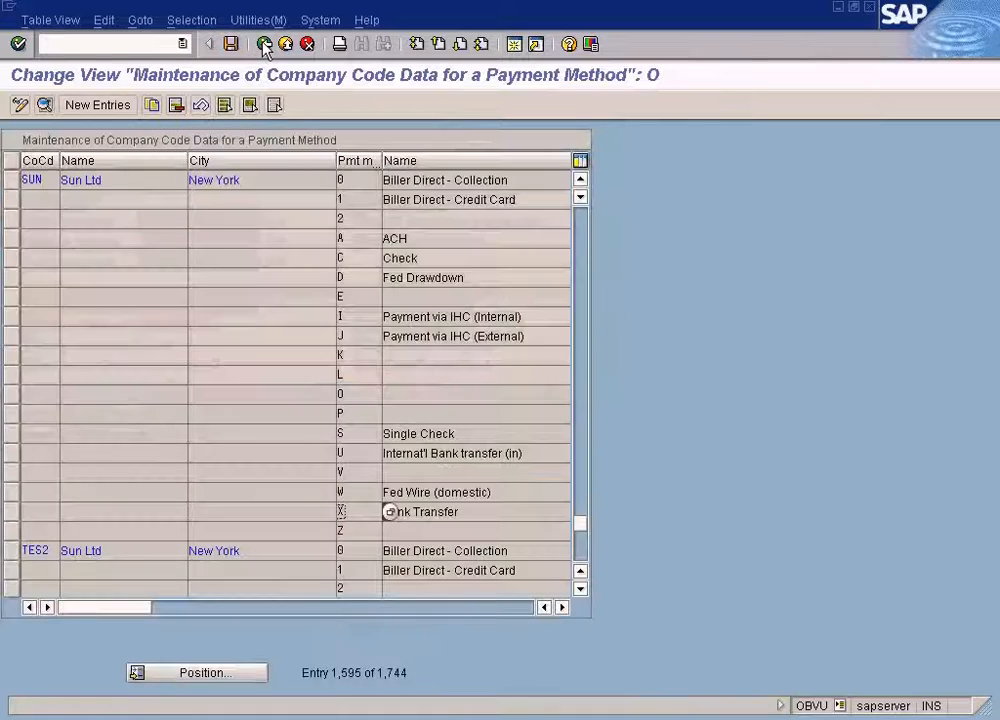
click(264, 44)
Delete the existing payment proposal for the 26.06.2009 payment run, identification 1.
click(382, 719)
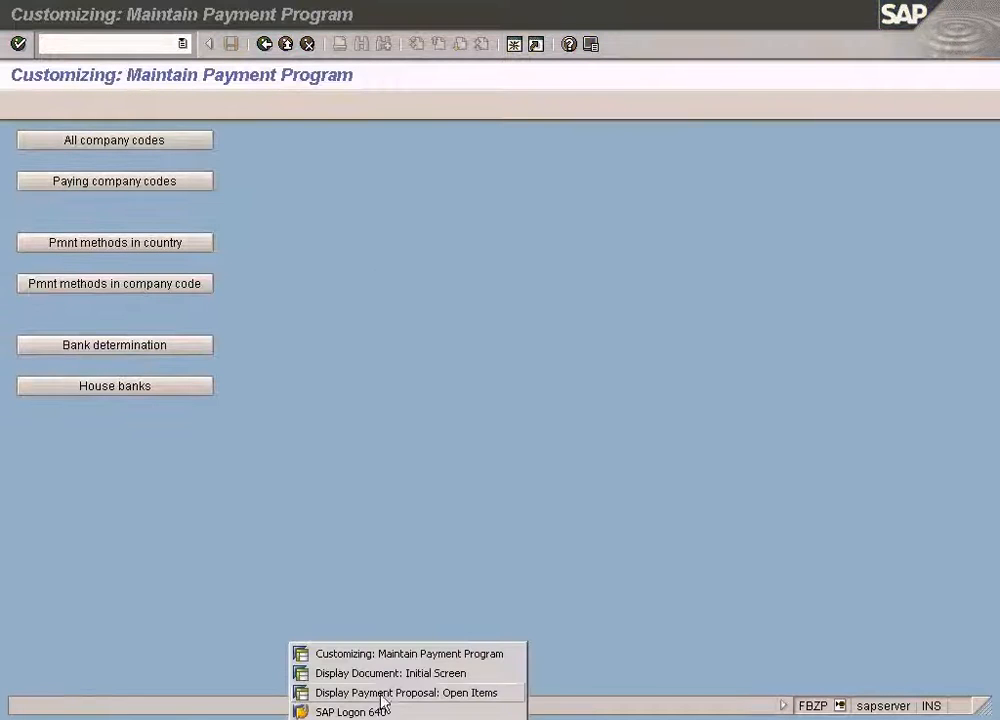
click(385, 692)
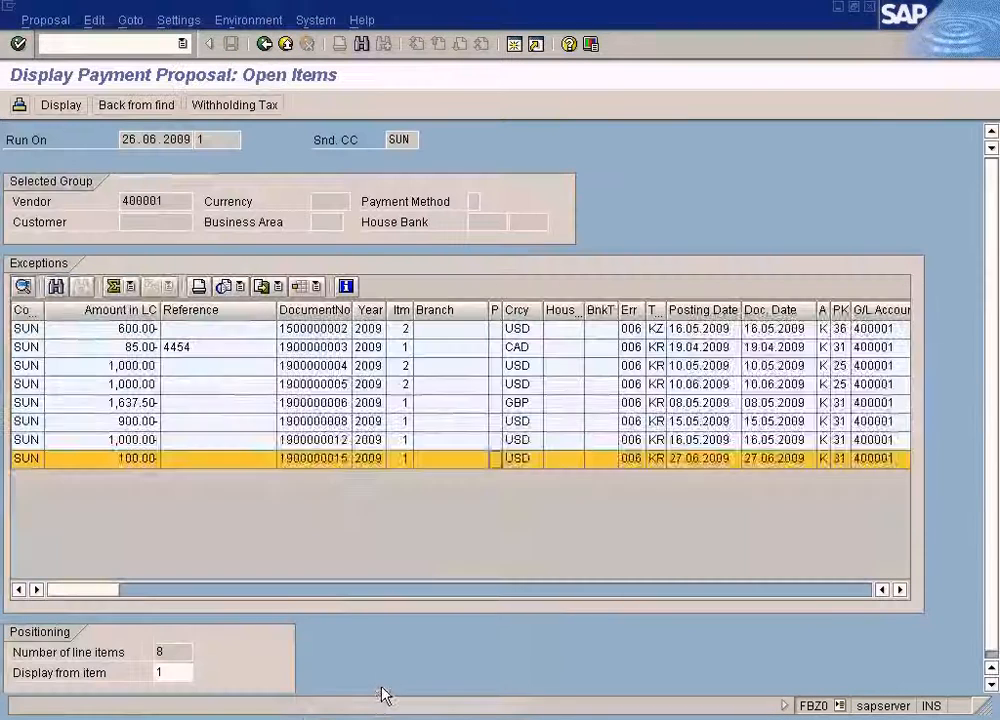
click(265, 45)
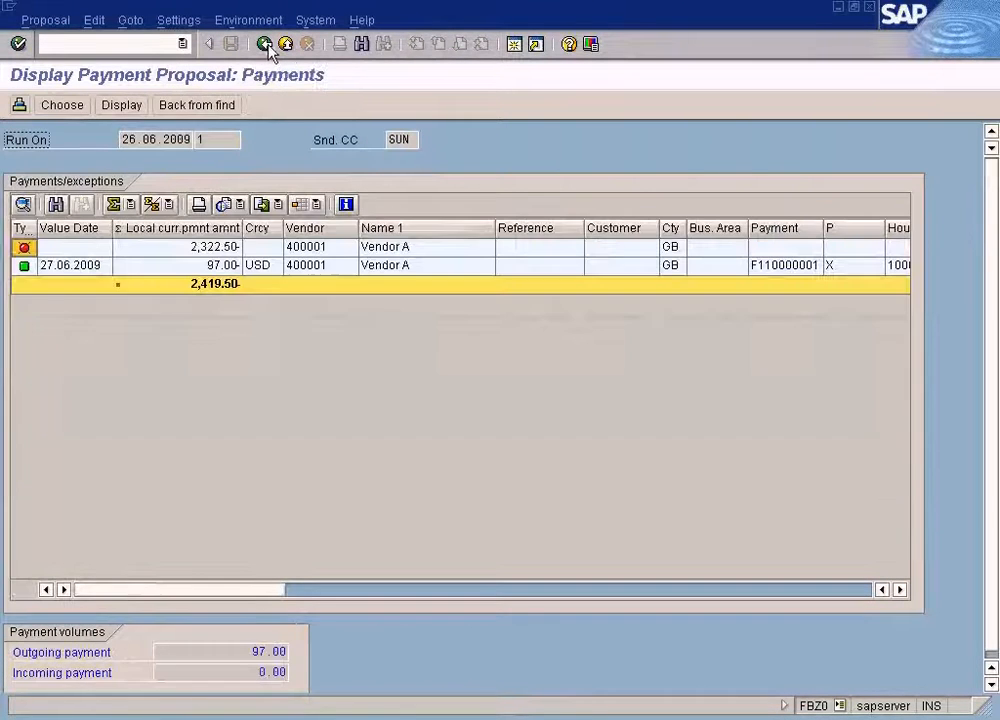
click(100, 22)
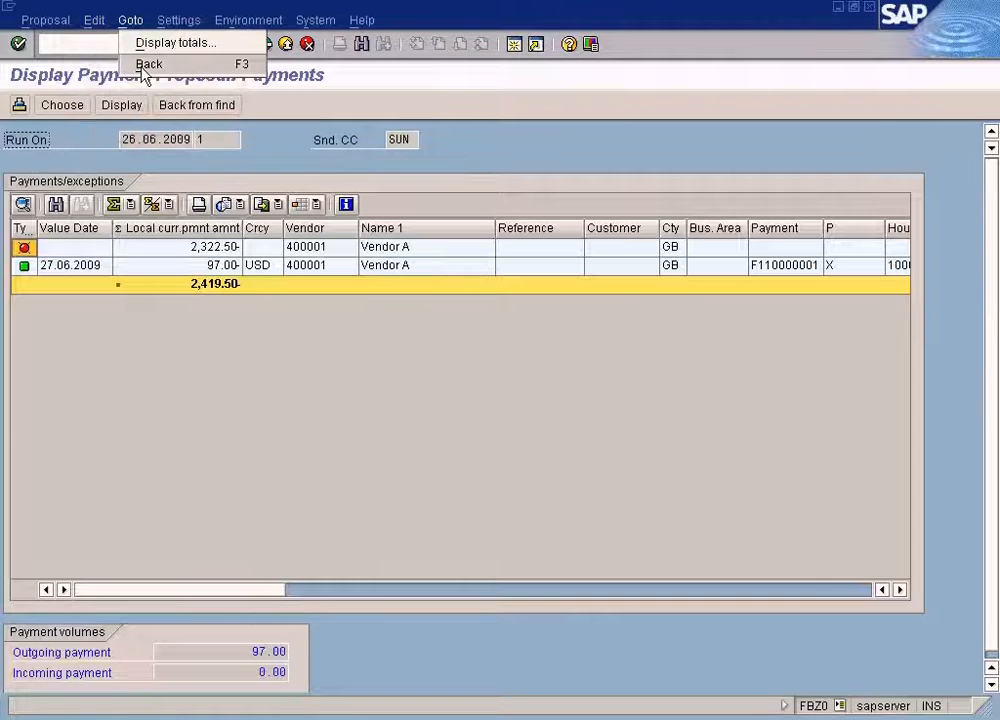
click(142, 347)
click(264, 44)
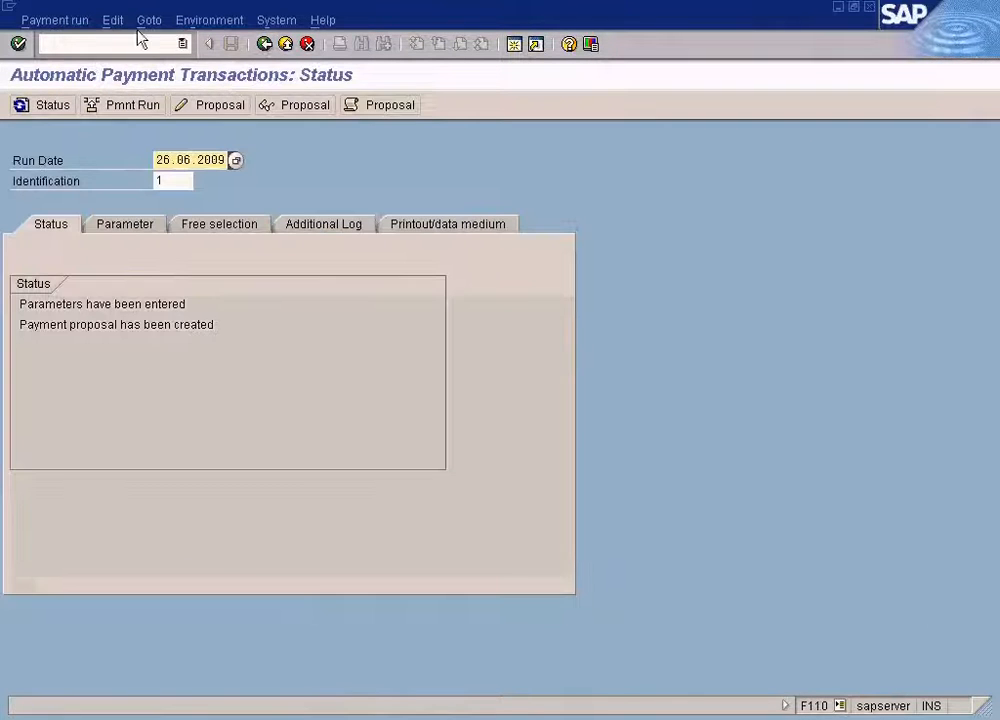
click(122, 22)
mouse_move(123, 63)
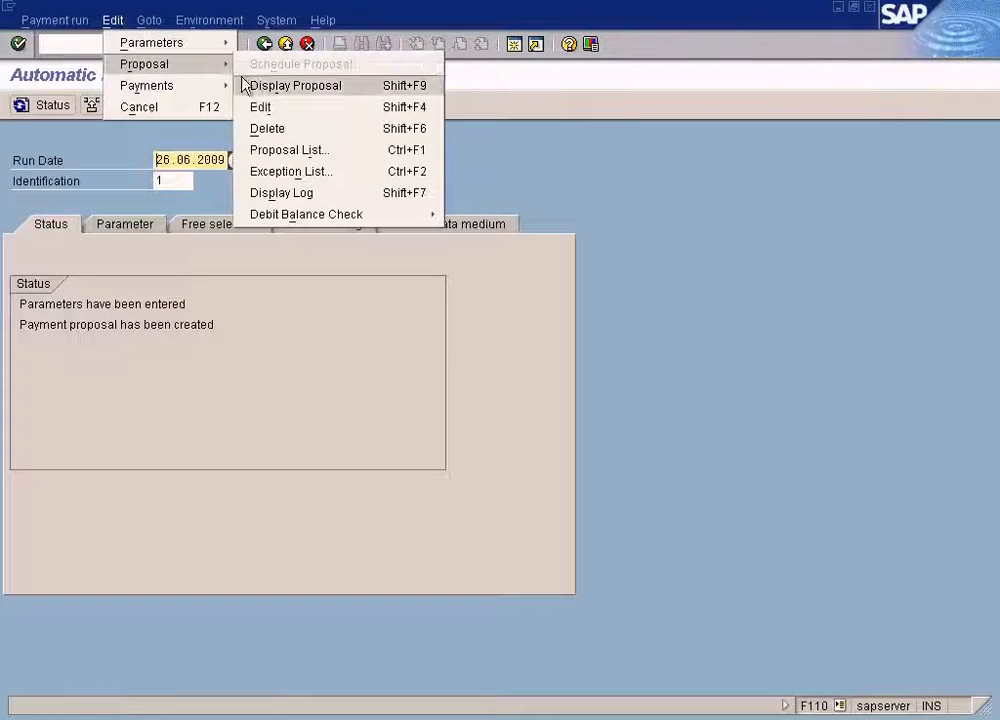
click(288, 128)
click(271, 336)
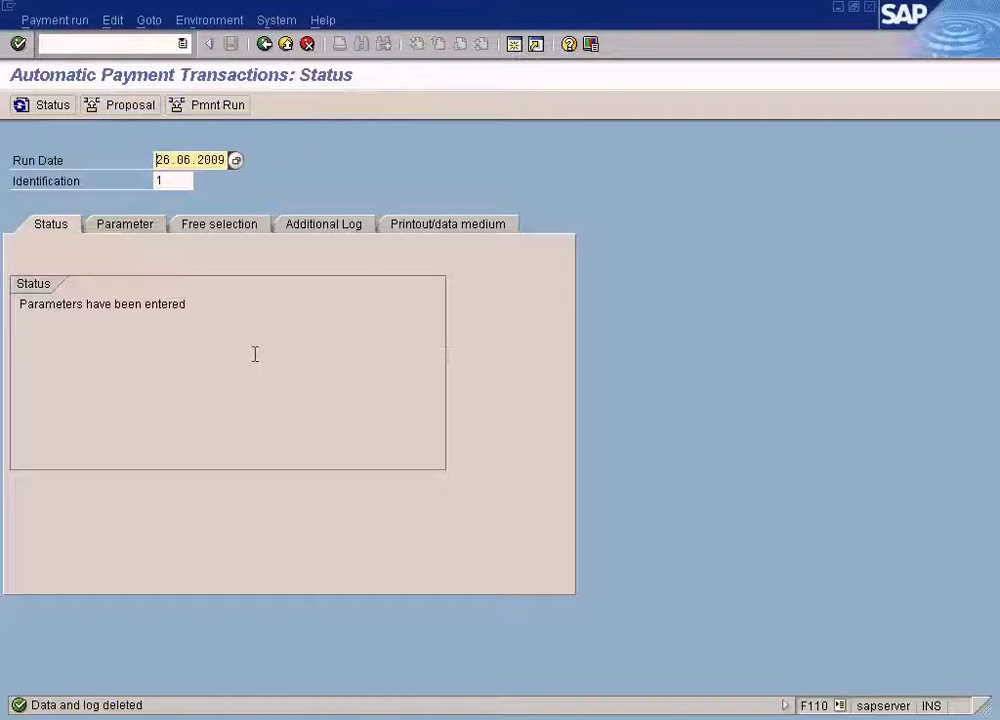
Schedule a new payment proposal to start immediately and refresh the run status.
click(134, 106)
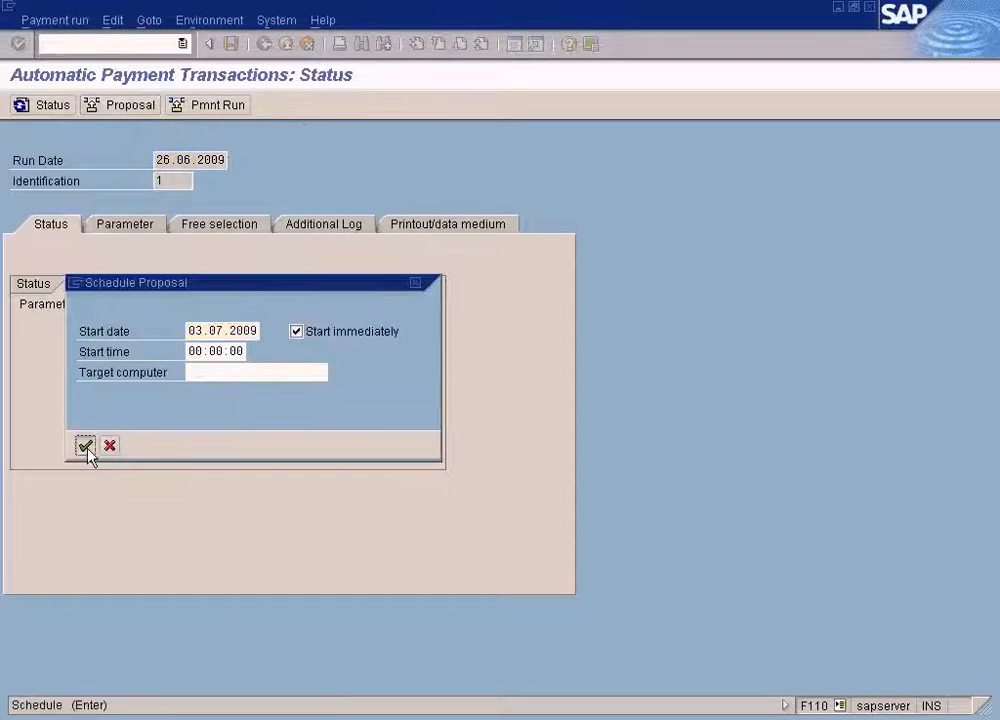
click(85, 445)
click(56, 106)
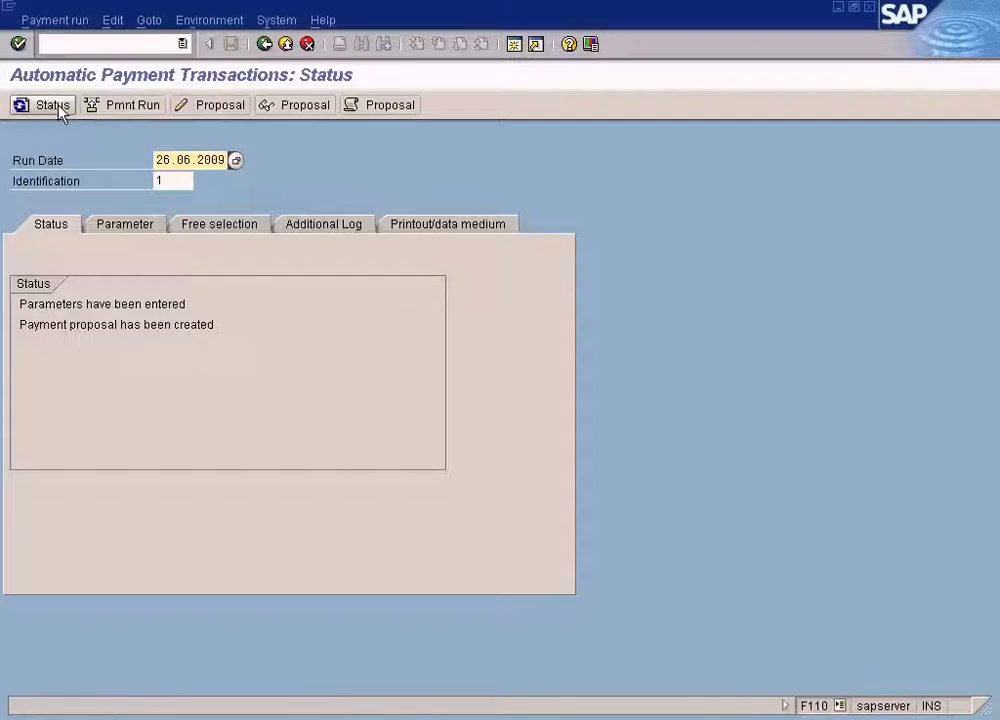
Review the proposal job log, then open the paid items of the vendor's USD payment in the new proposal.
click(388, 110)
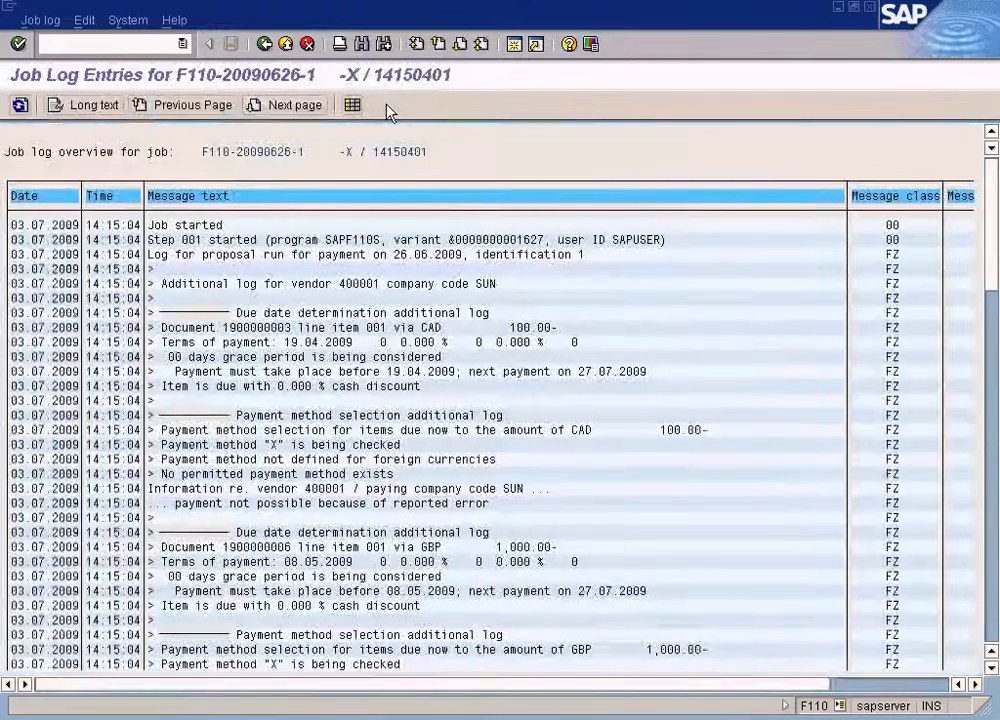
click(264, 44)
click(302, 108)
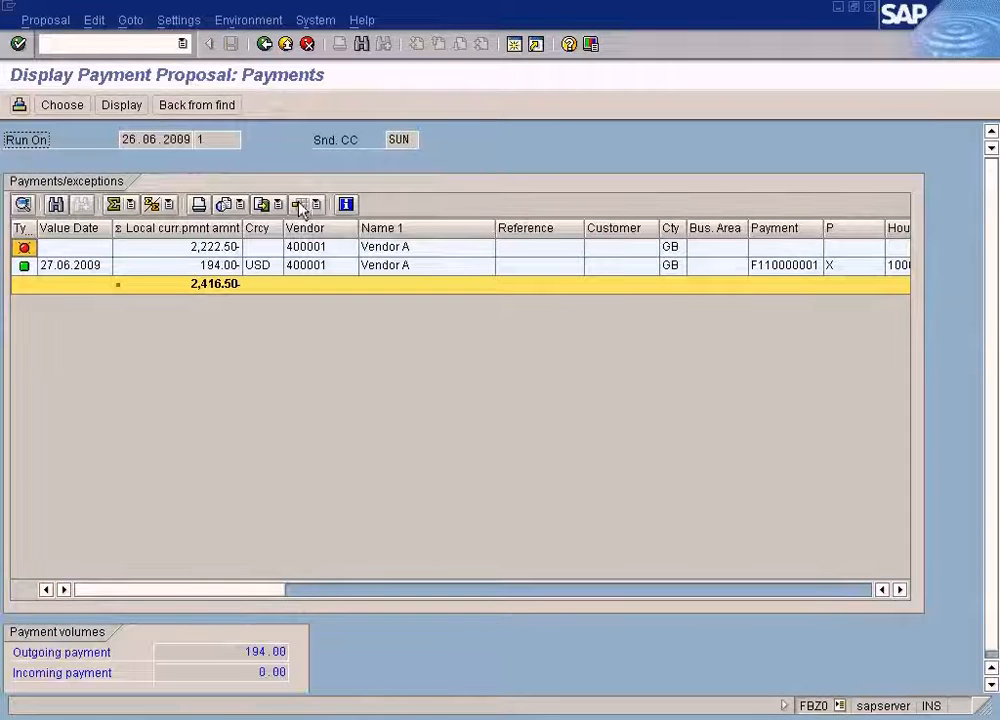
click(220, 266)
double_click(228, 270)
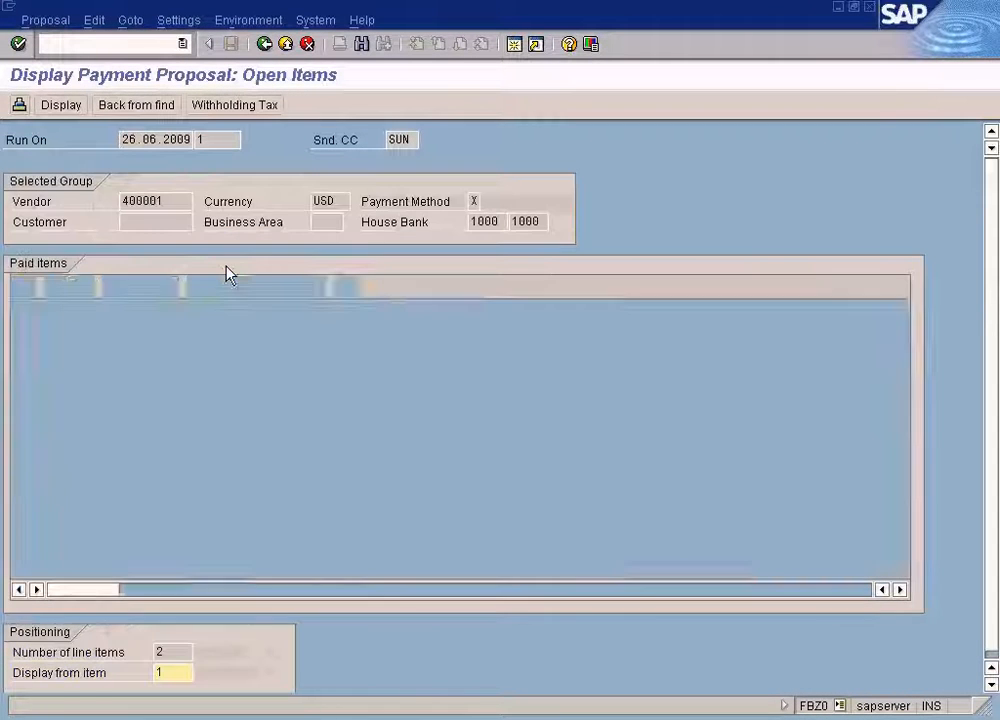
click(343, 345)
click(343, 331)
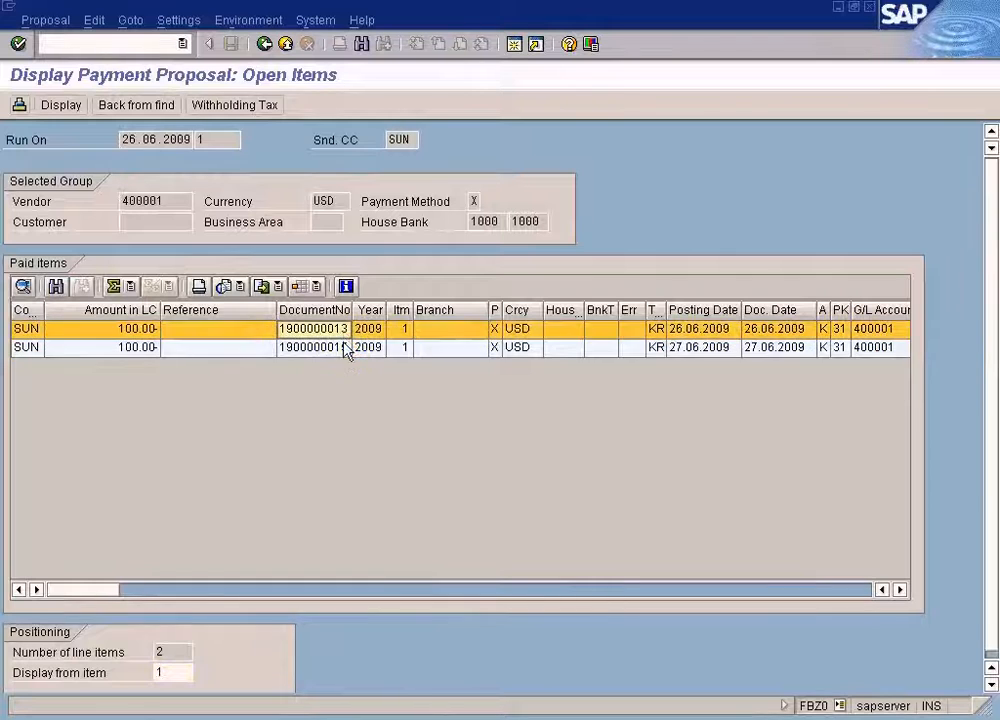
click(343, 345)
click(341, 330)
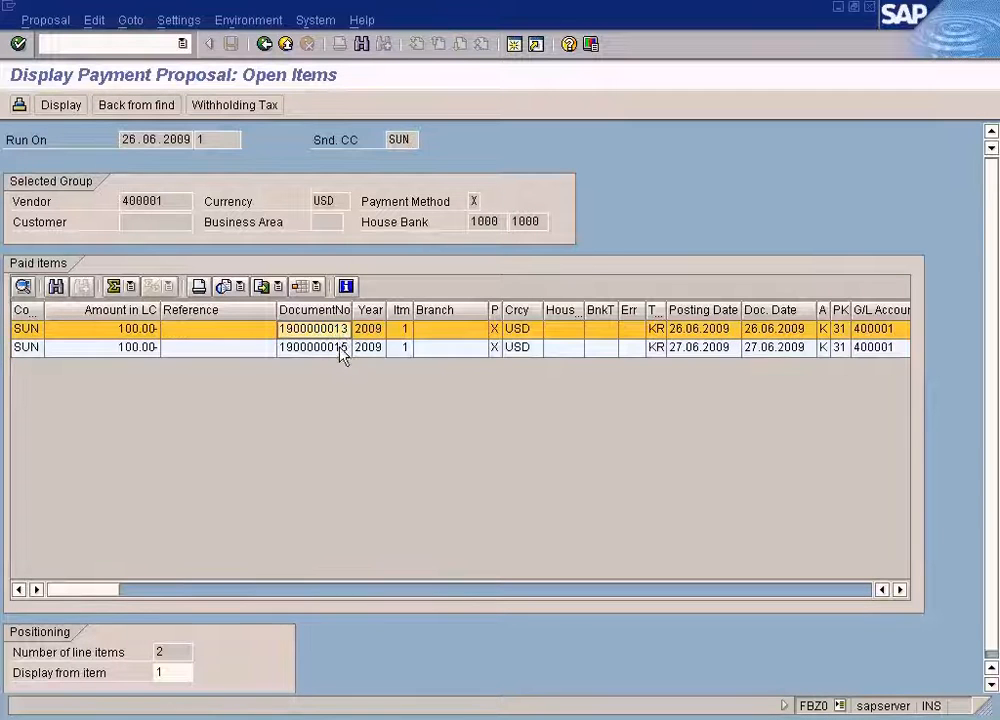
click(499, 347)
click(497, 331)
click(497, 348)
click(495, 330)
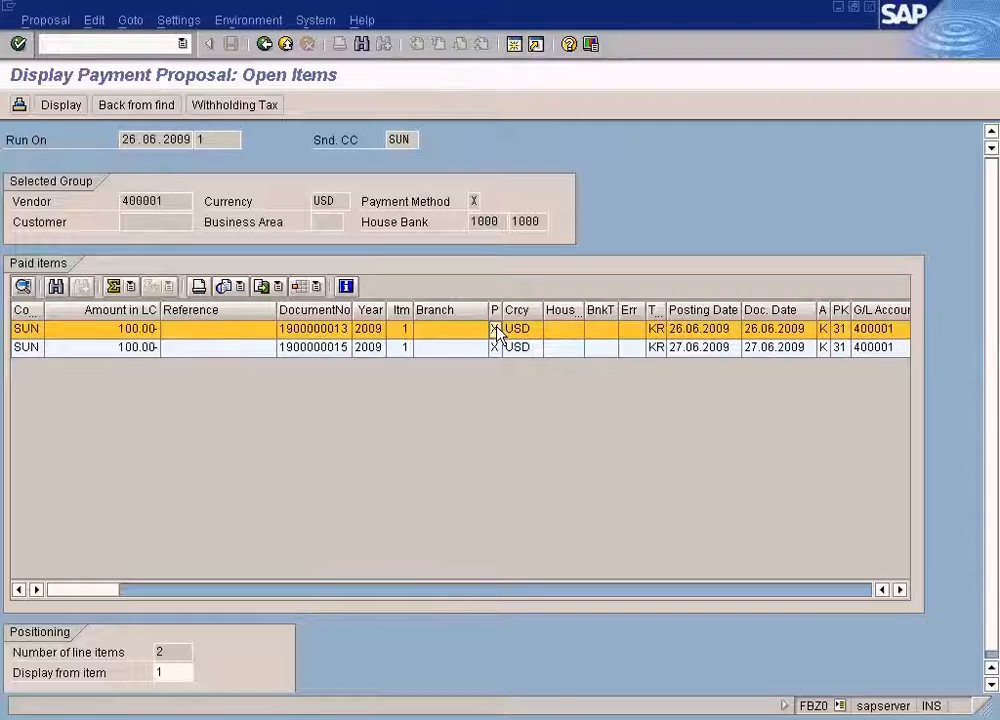
click(497, 345)
click(495, 333)
click(496, 345)
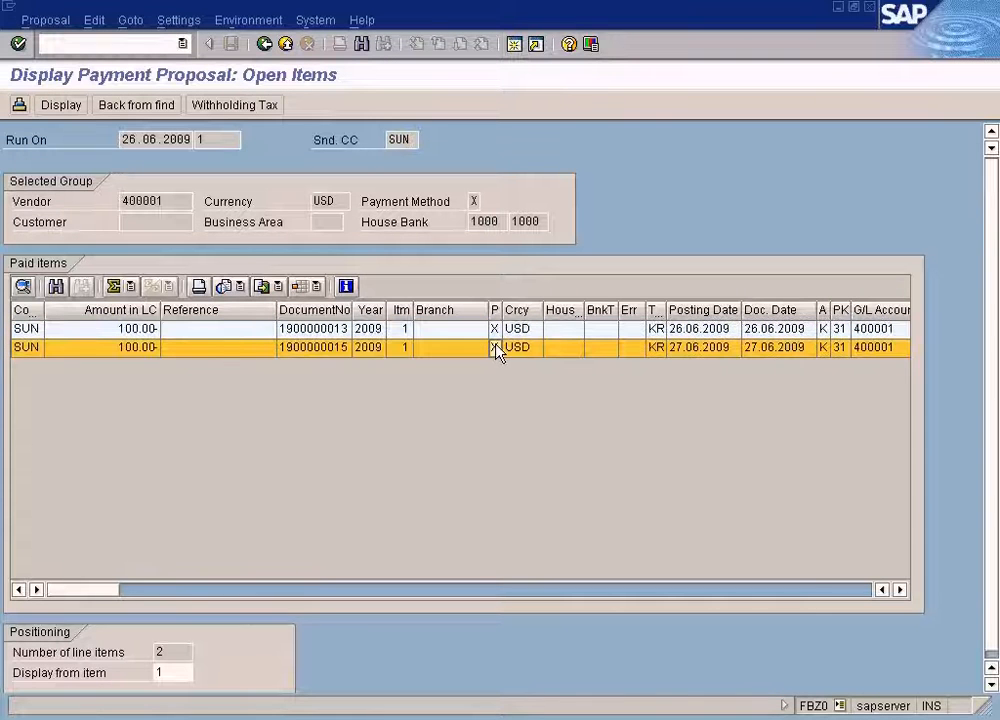
Check payment method X's amount limits in the company code payment method settings and return to the menu.
click(390, 715)
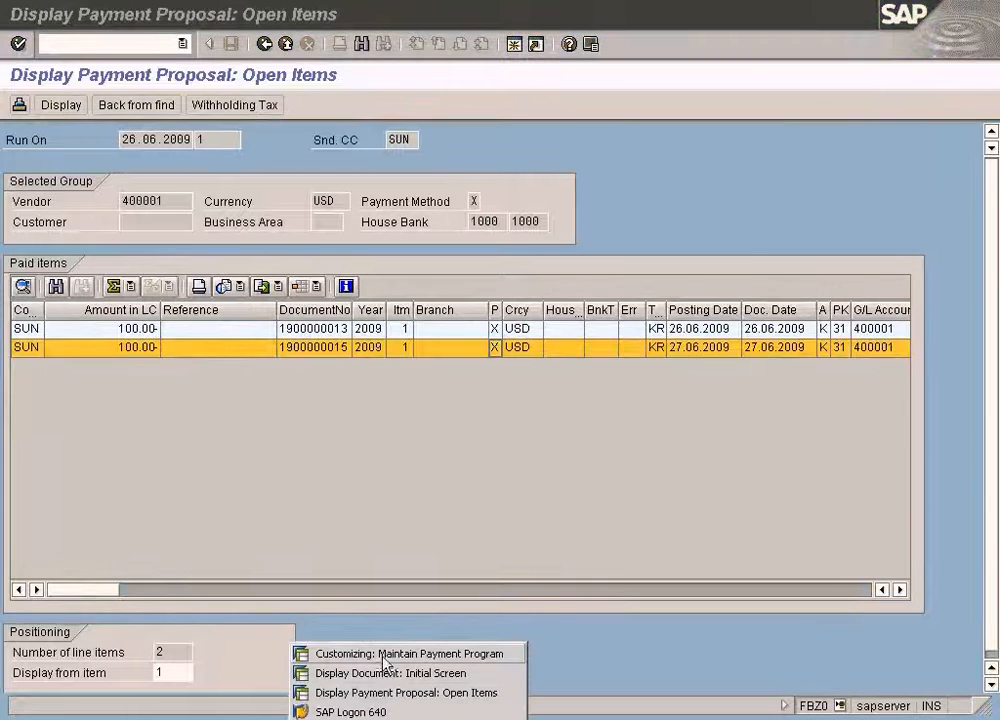
click(382, 652)
click(147, 290)
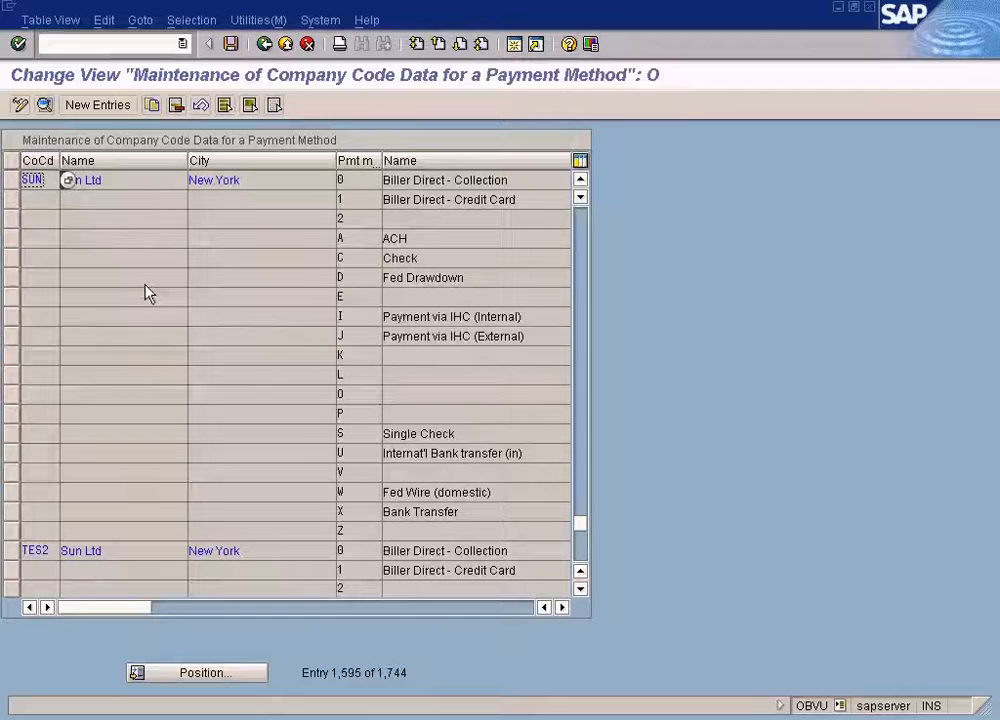
double_click(346, 511)
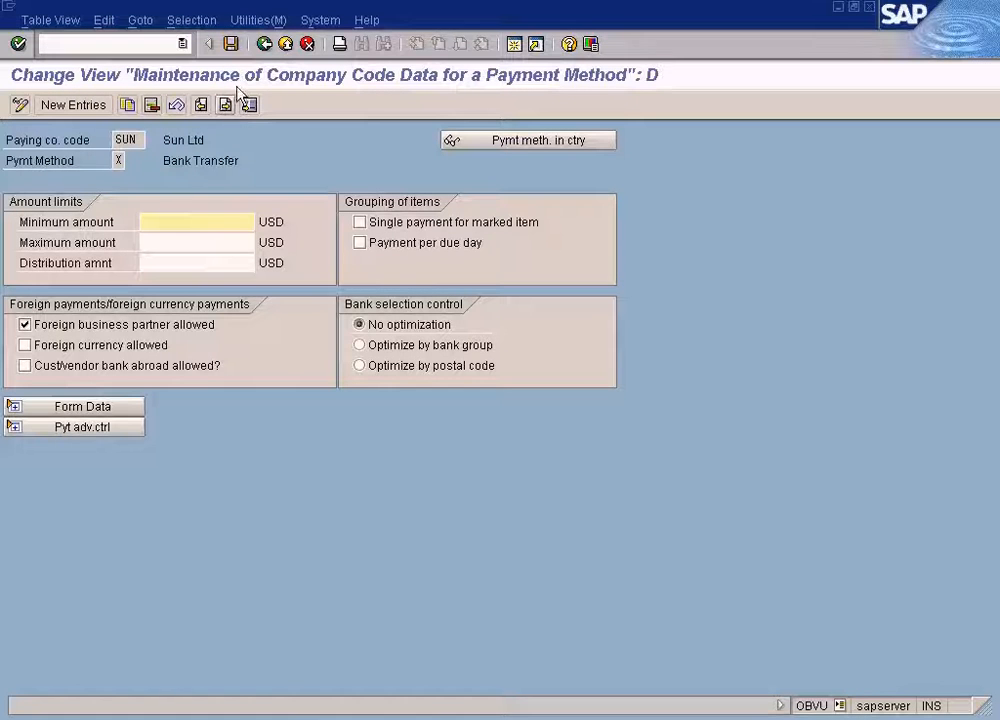
click(264, 45)
click(264, 45)
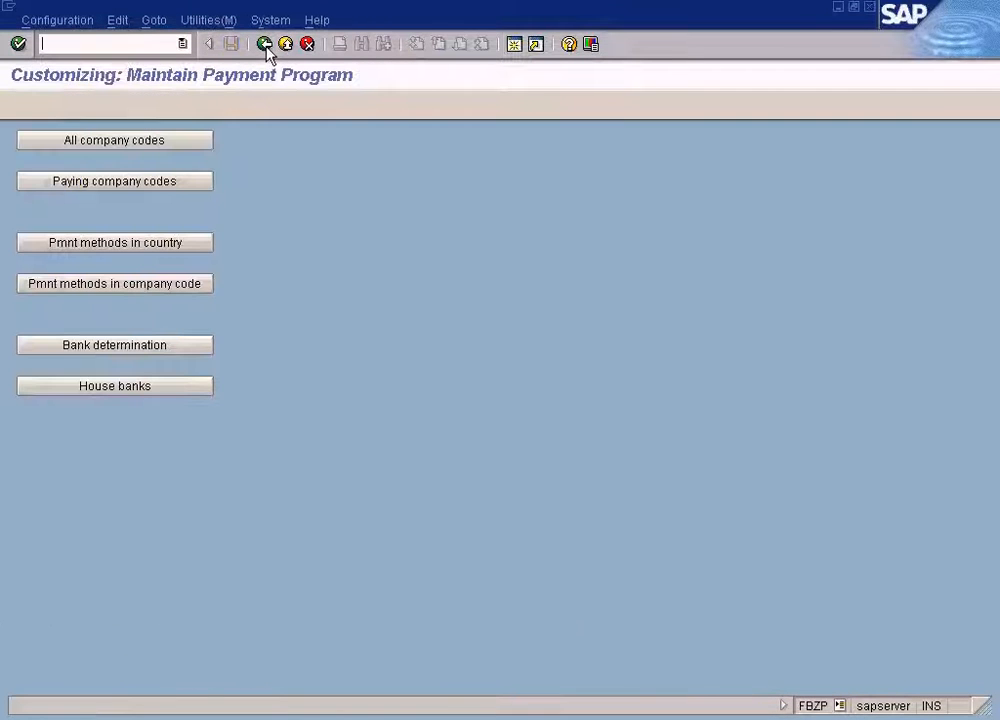
Return to the proposal's paid items and highlight the vendor number in the selected group.
click(400, 716)
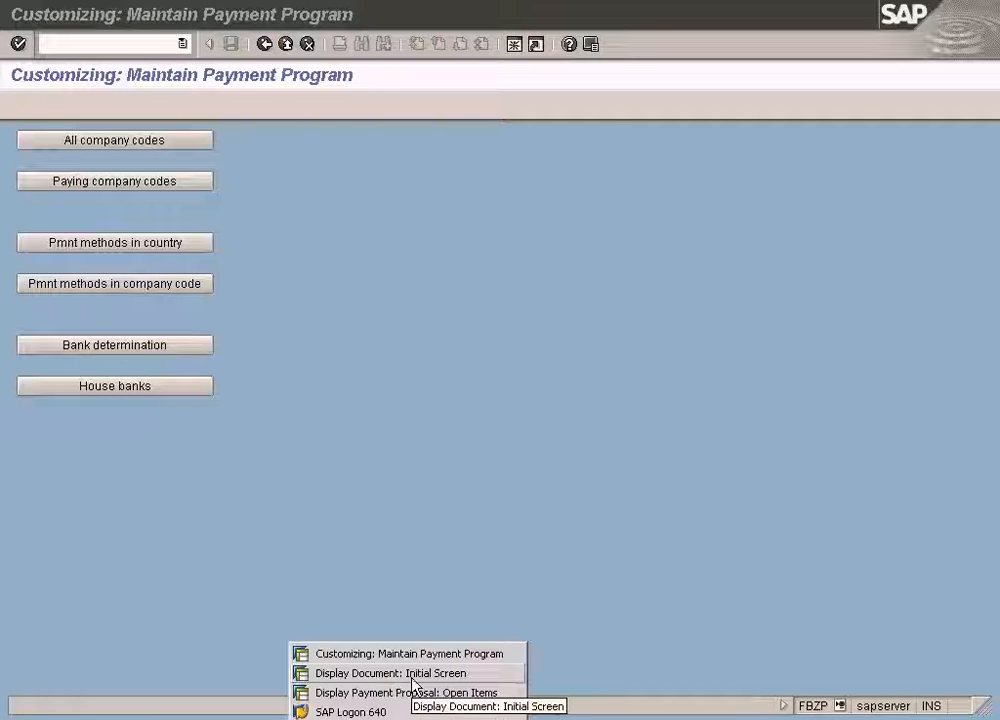
click(413, 676)
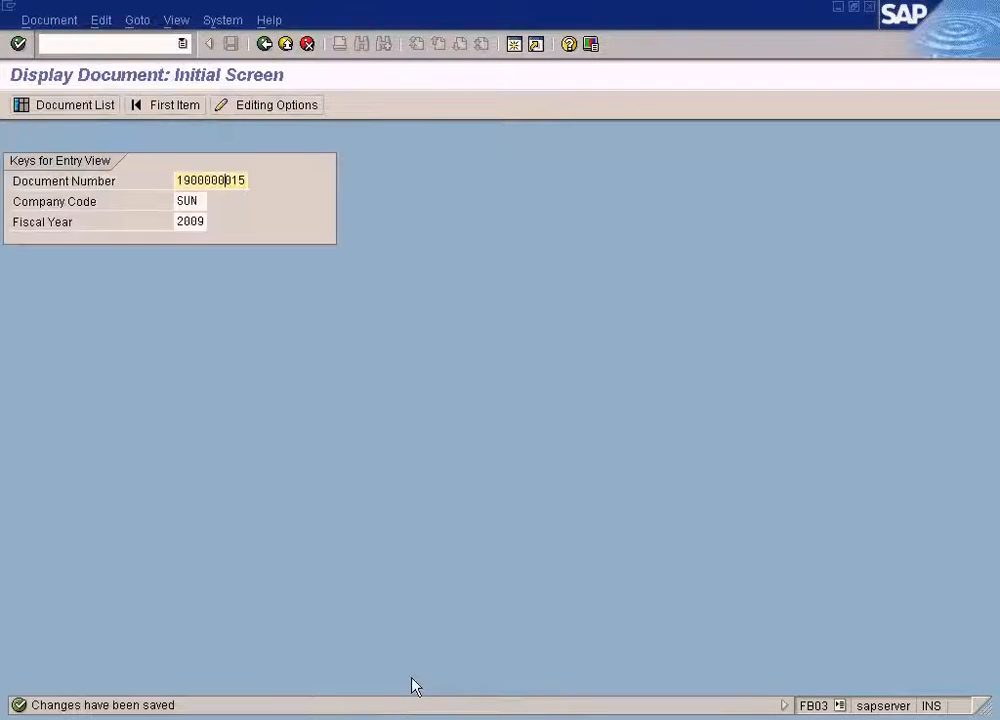
click(406, 716)
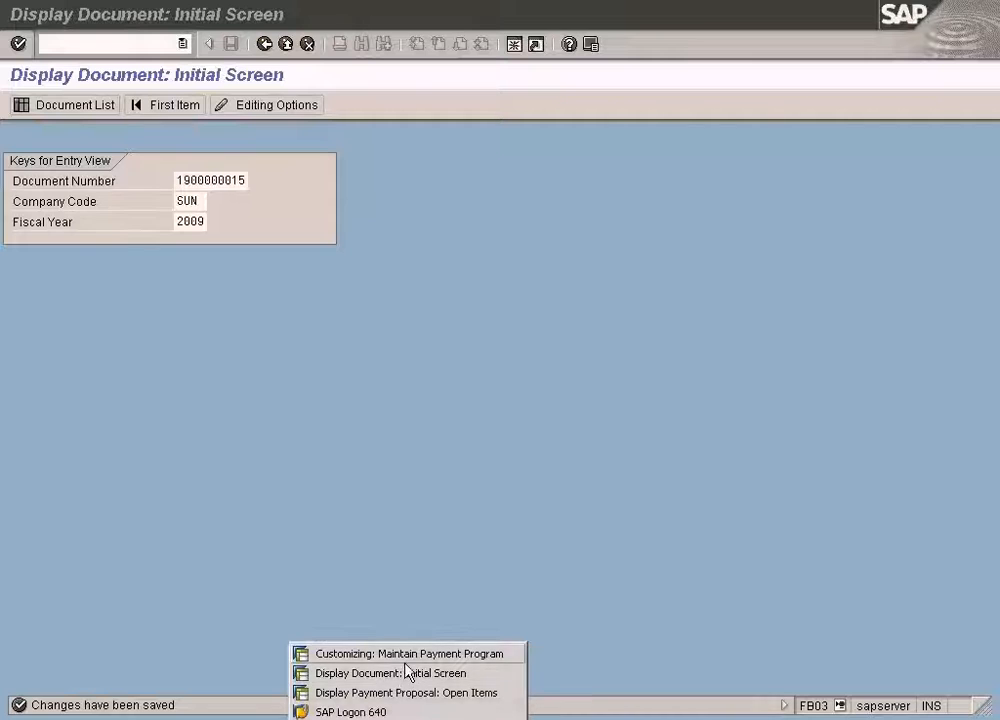
click(405, 694)
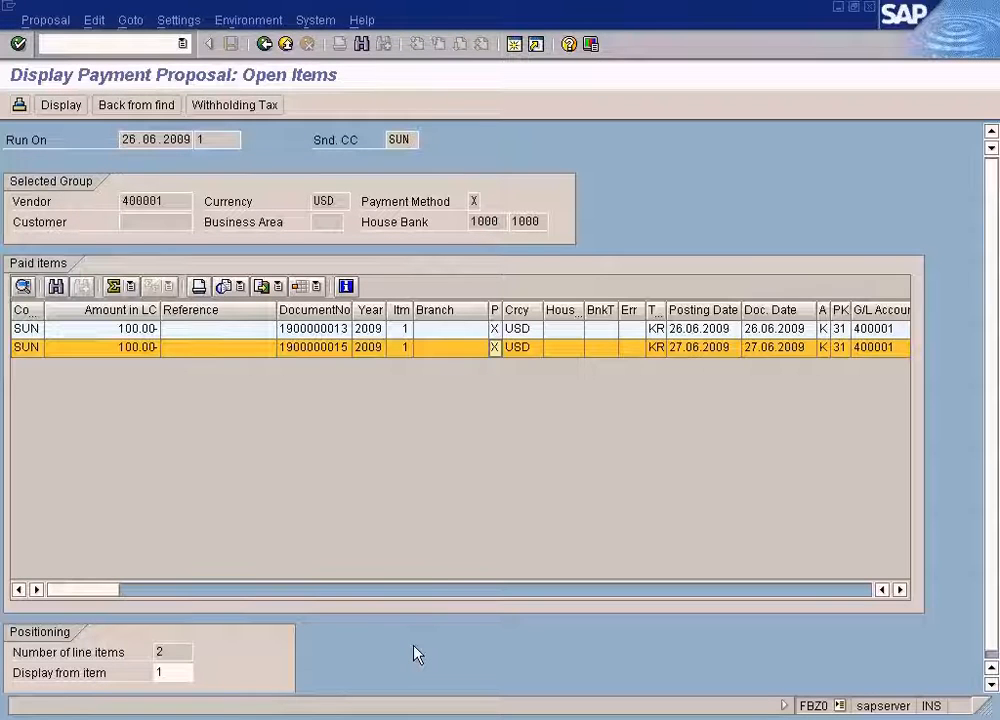
drag(164, 201, 84, 198)
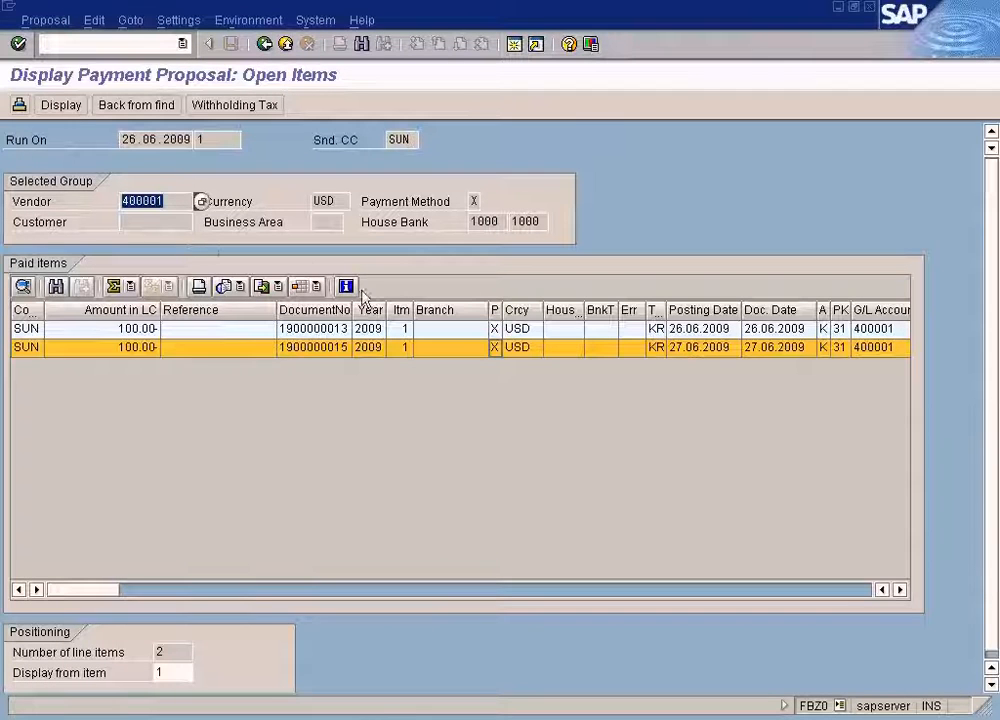
click(492, 346)
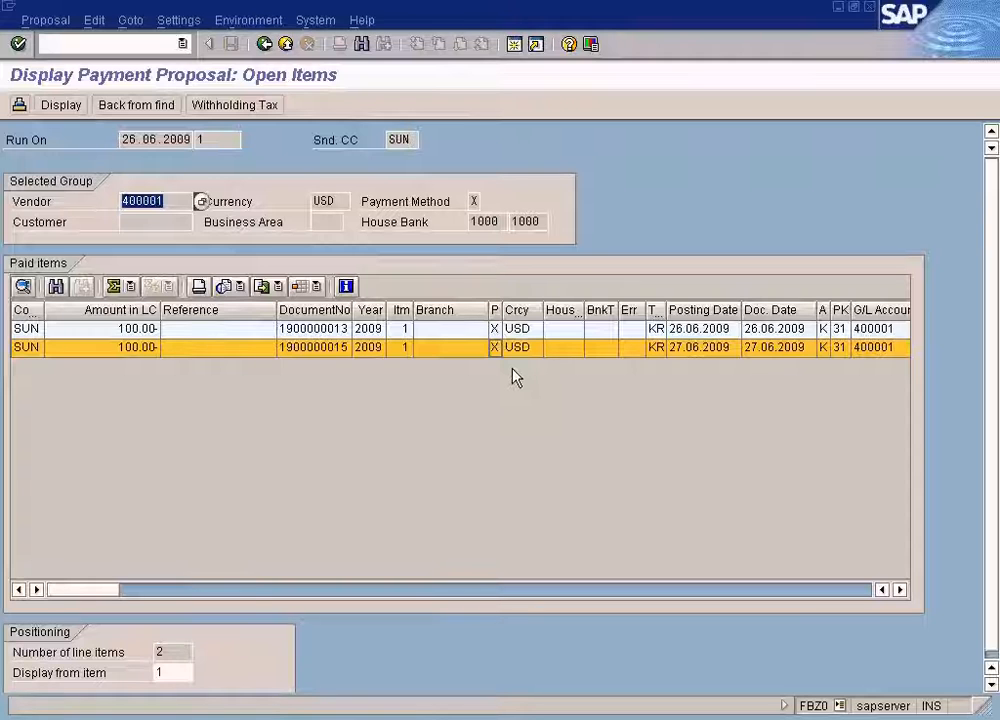
click(167, 201)
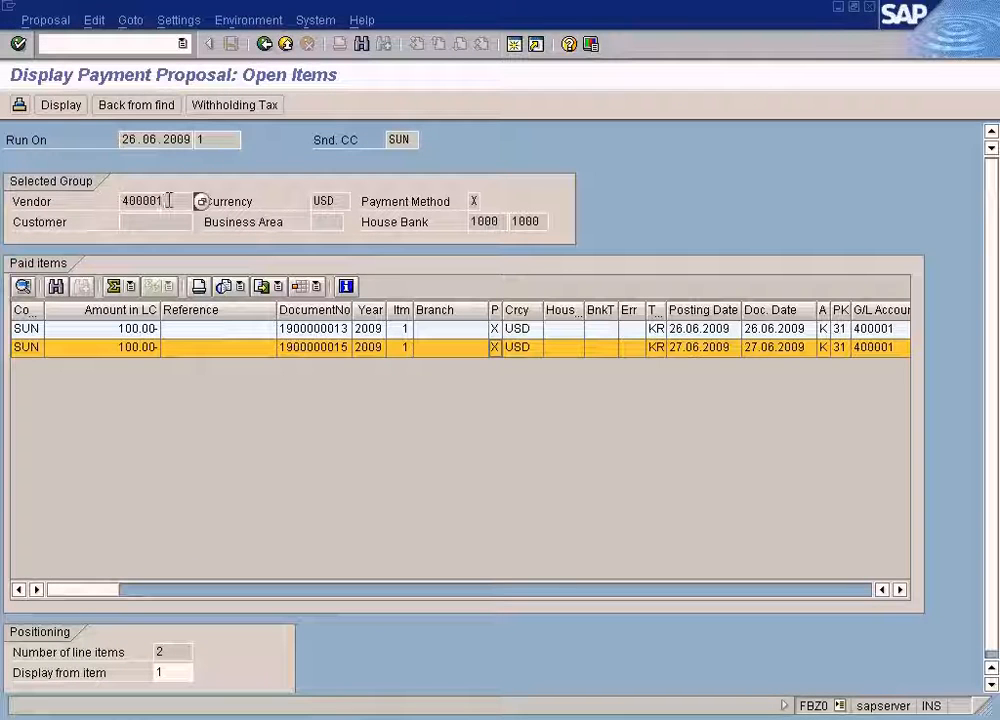
drag(179, 196, 99, 198)
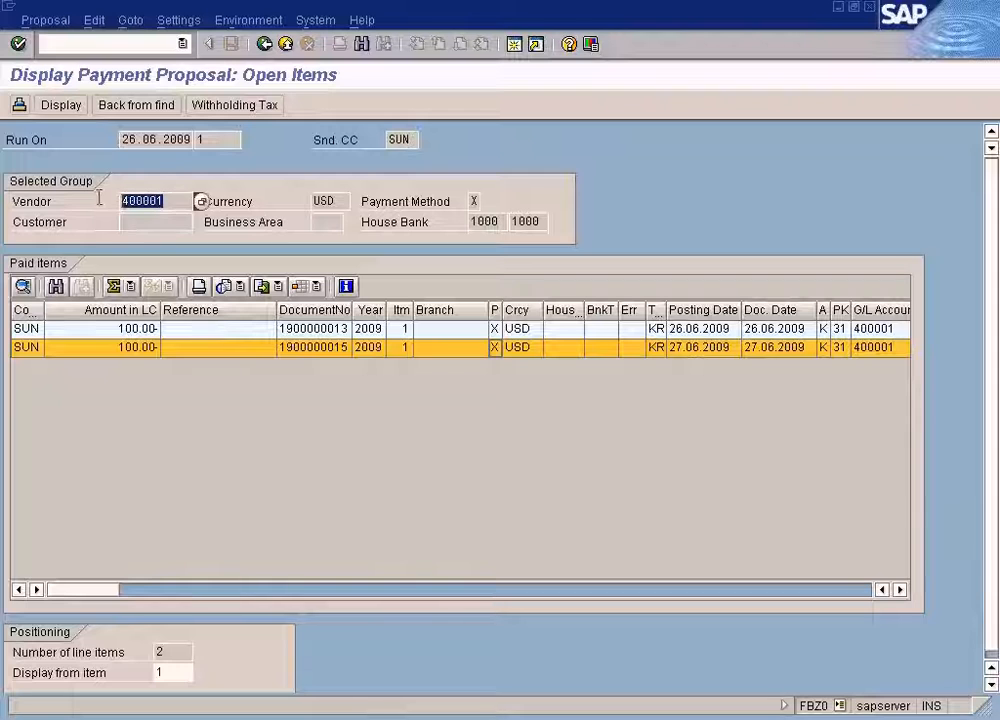
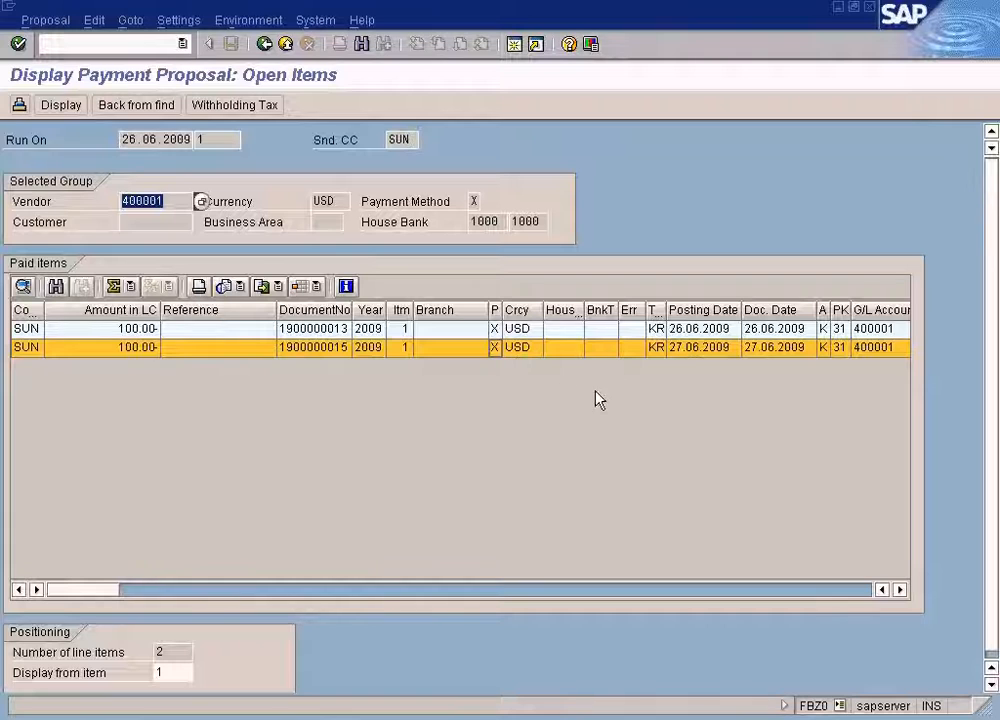
click(148, 202)
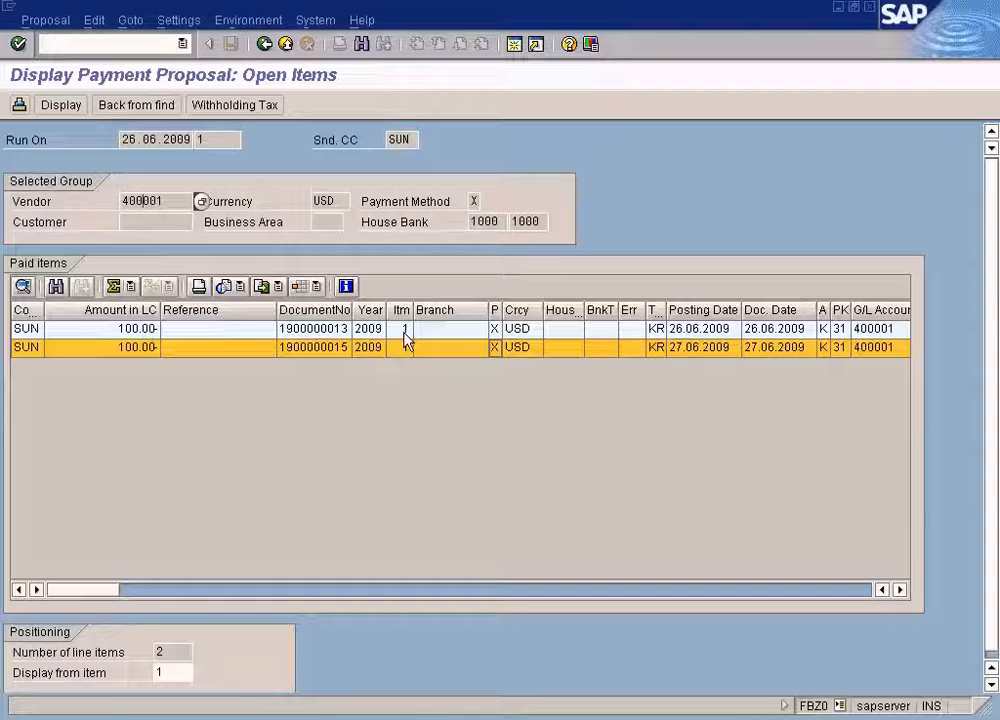
click(420, 714)
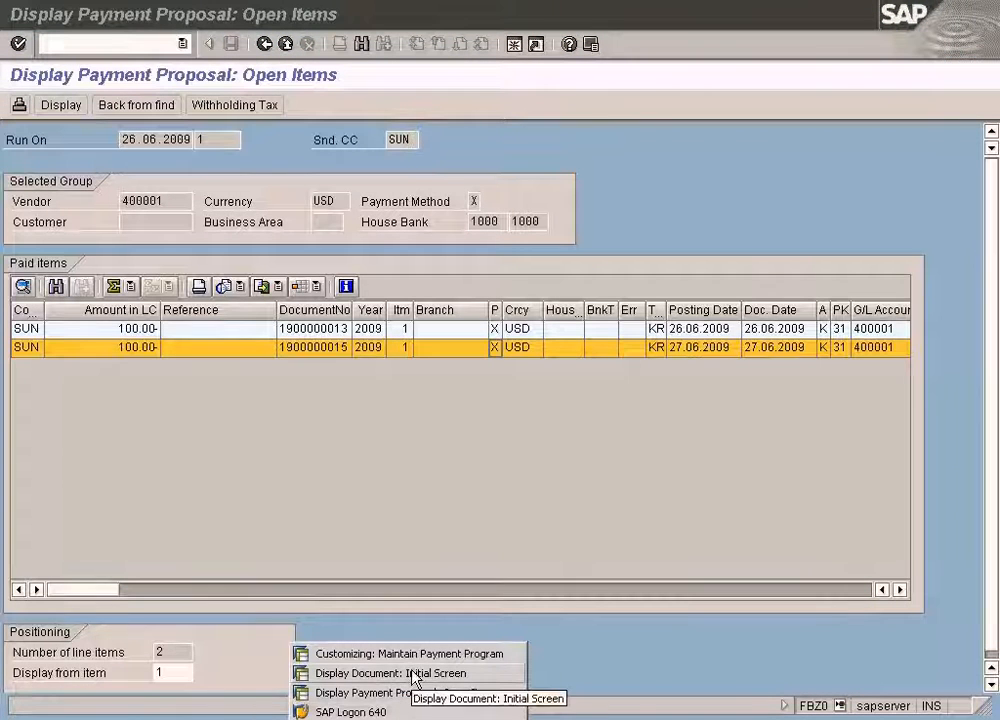
click(414, 673)
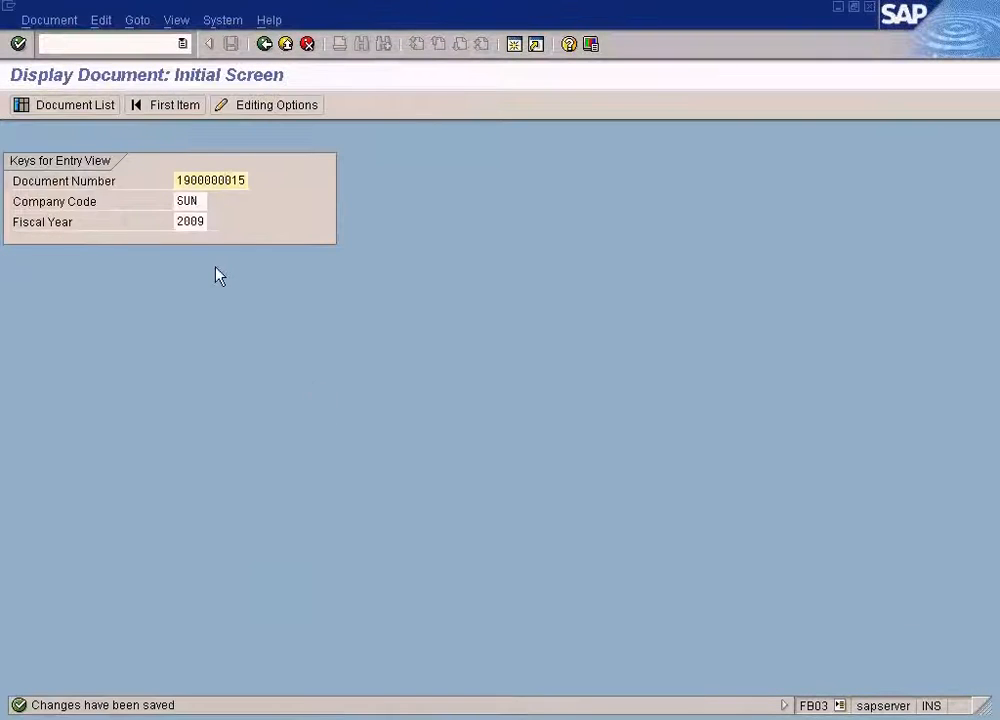
key(Return)
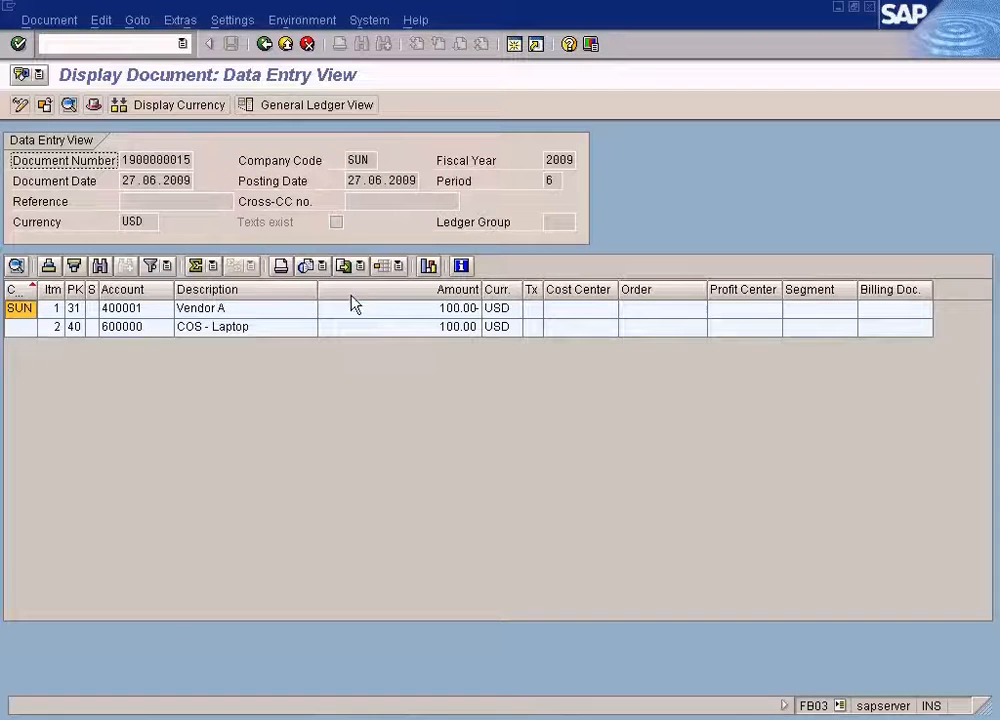
double_click(217, 308)
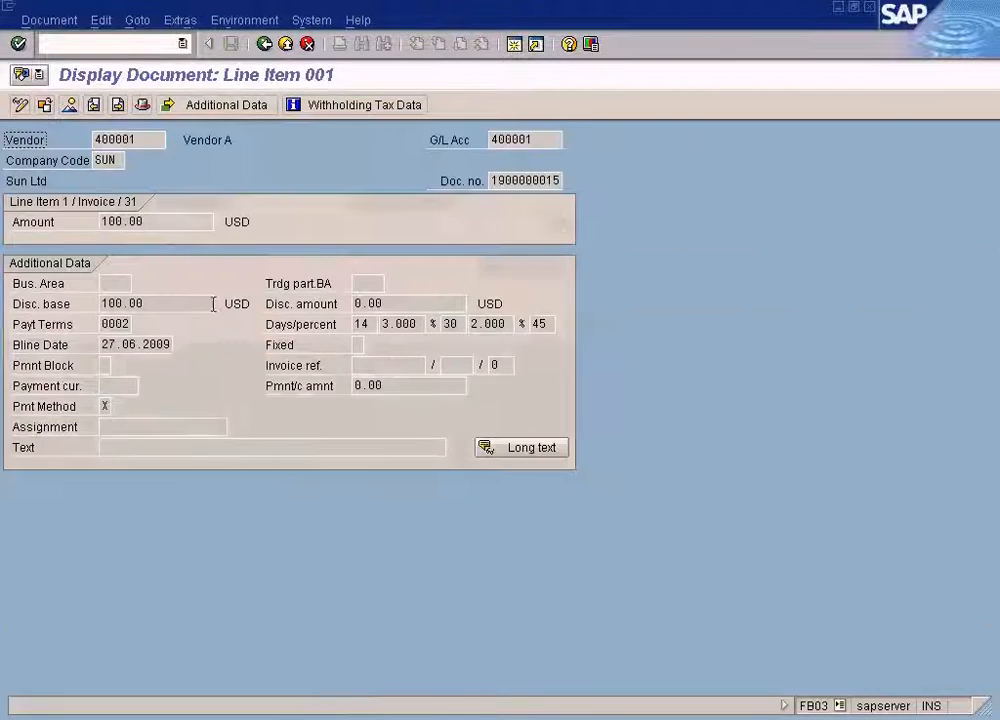
click(30, 22)
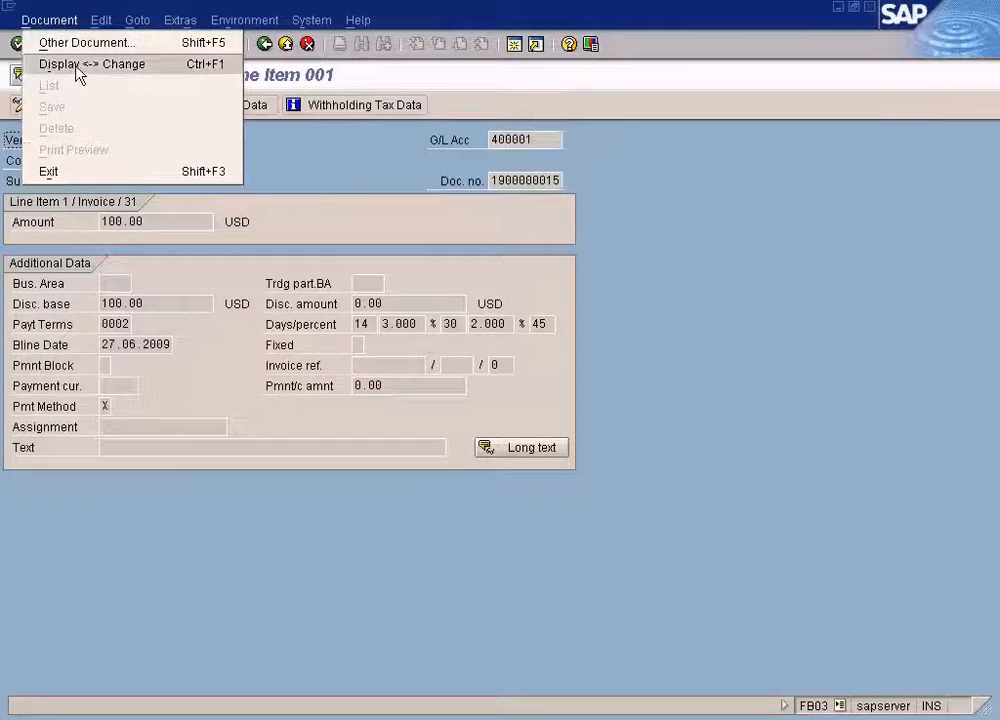
click(75, 63)
click(104, 404)
key(BackSpace)
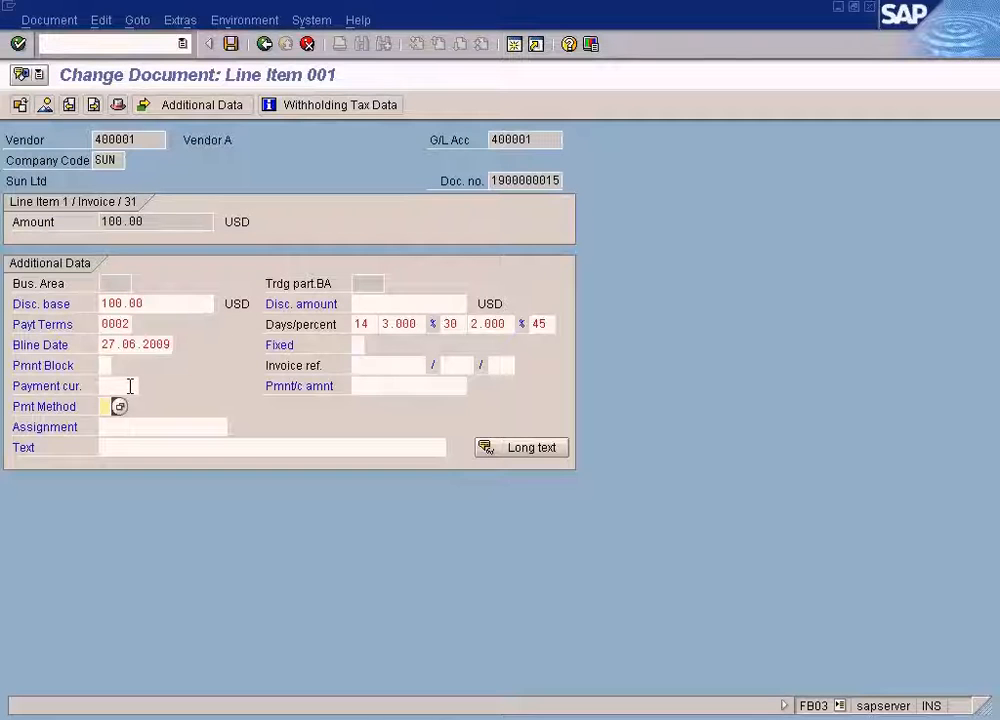
click(233, 46)
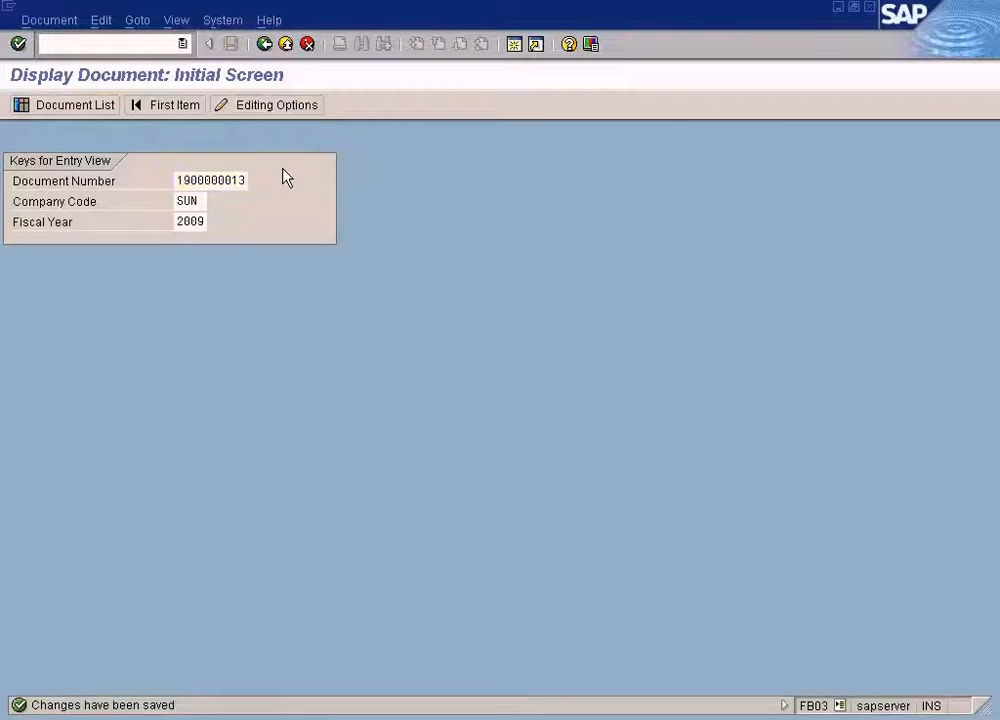
key(Return)
double_click(135, 310)
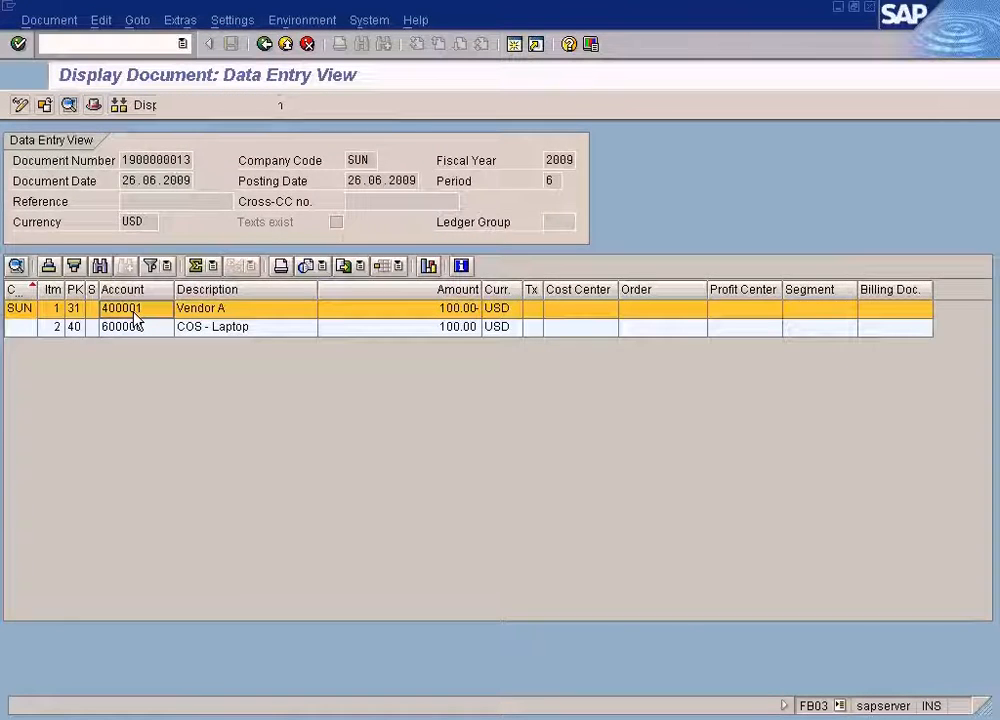
click(48, 21)
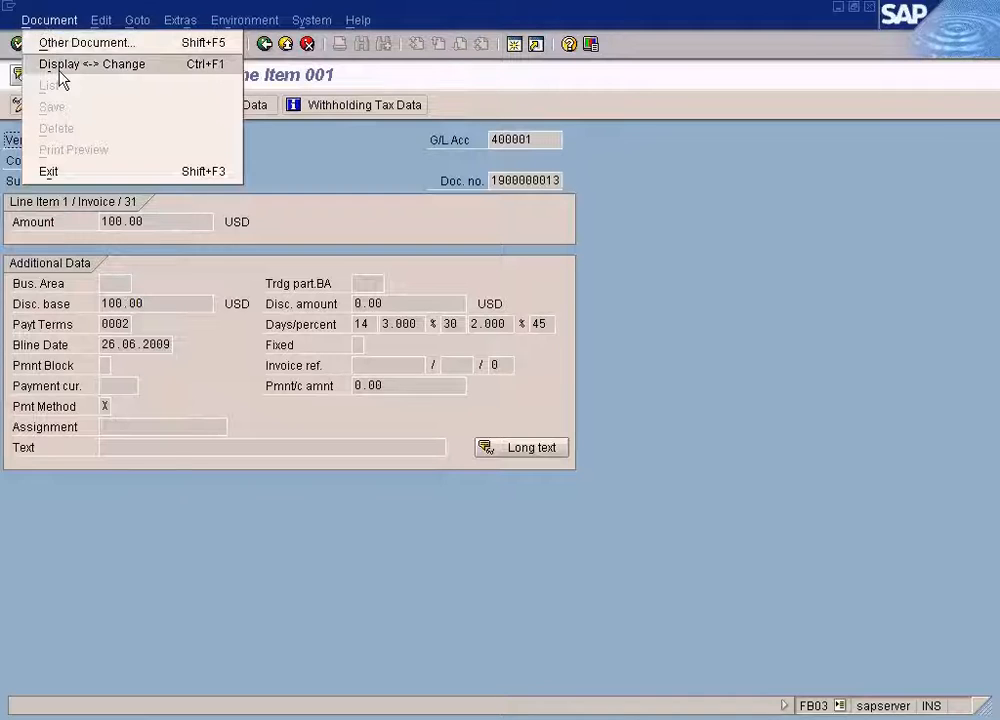
click(60, 64)
click(104, 406)
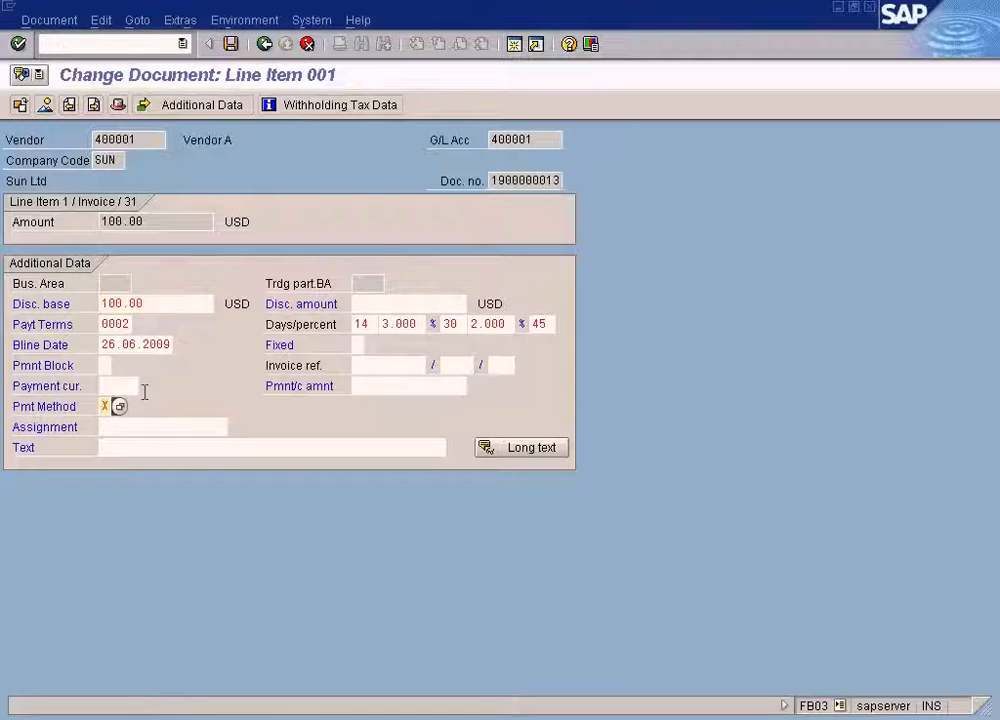
click(230, 44)
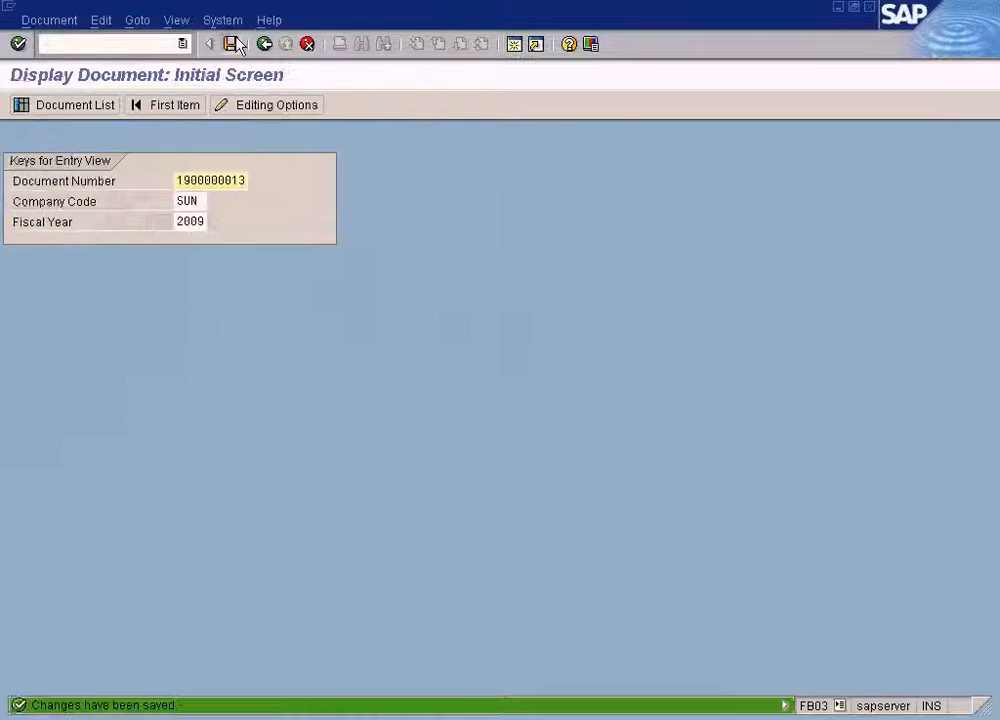
Review the amount limits of payment method X for company code SUN again and return to the menu.
click(264, 44)
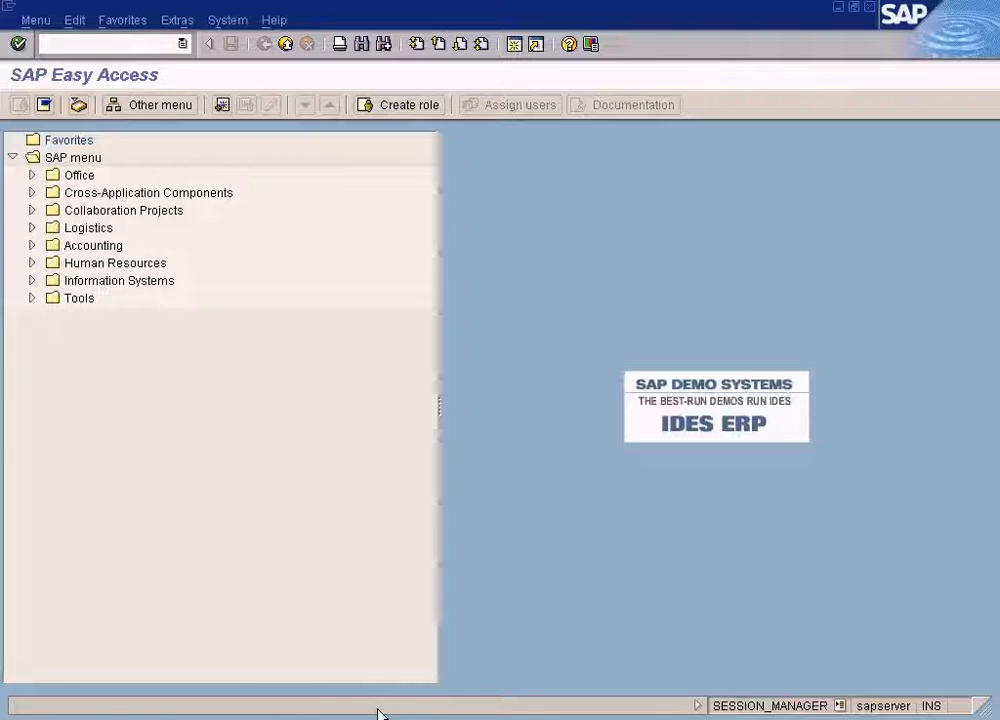
click(379, 716)
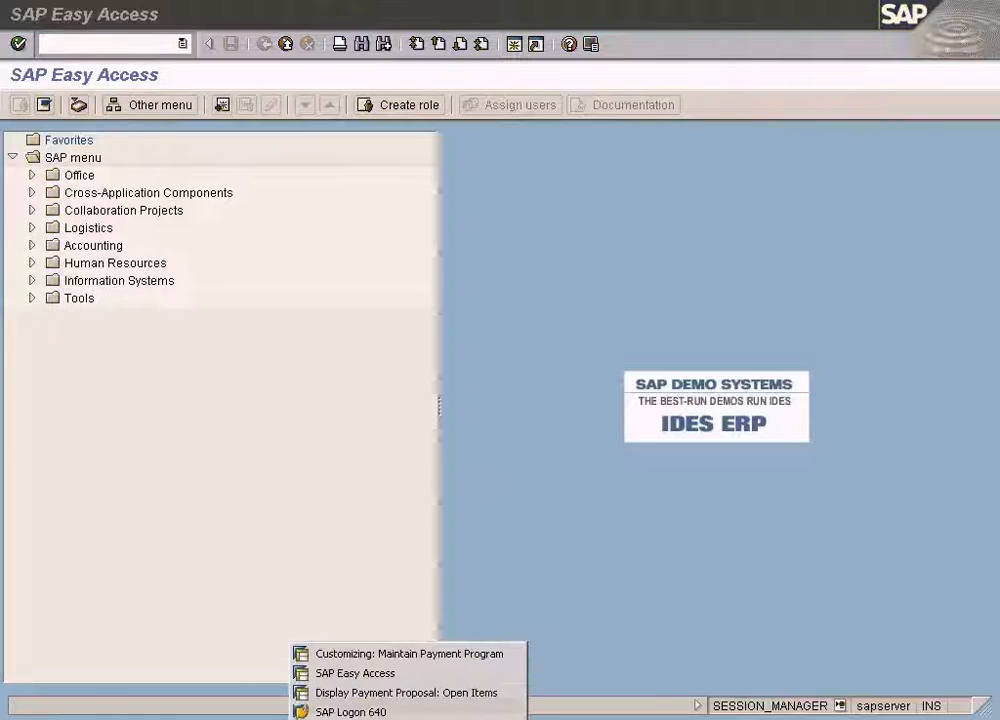
click(403, 654)
click(161, 289)
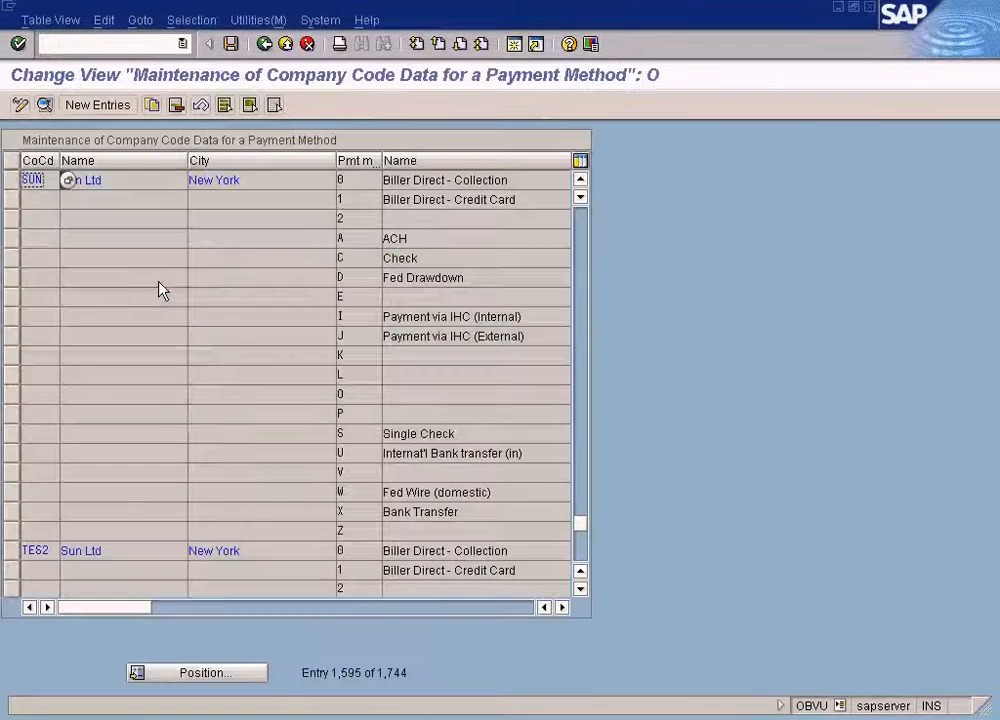
double_click(347, 511)
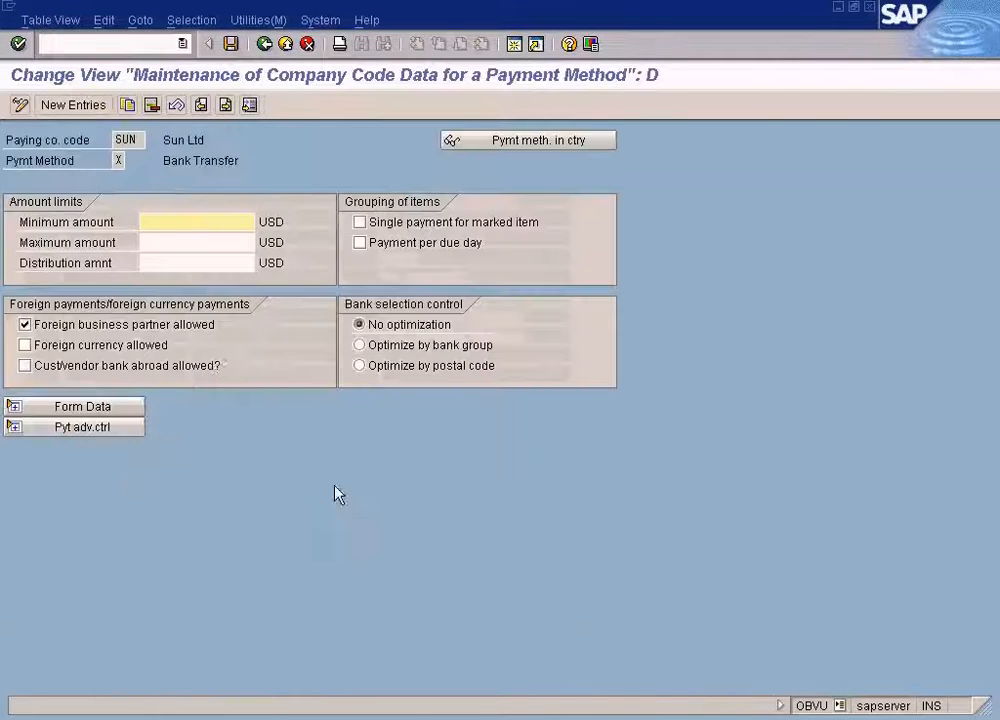
click(265, 44)
click(265, 44)
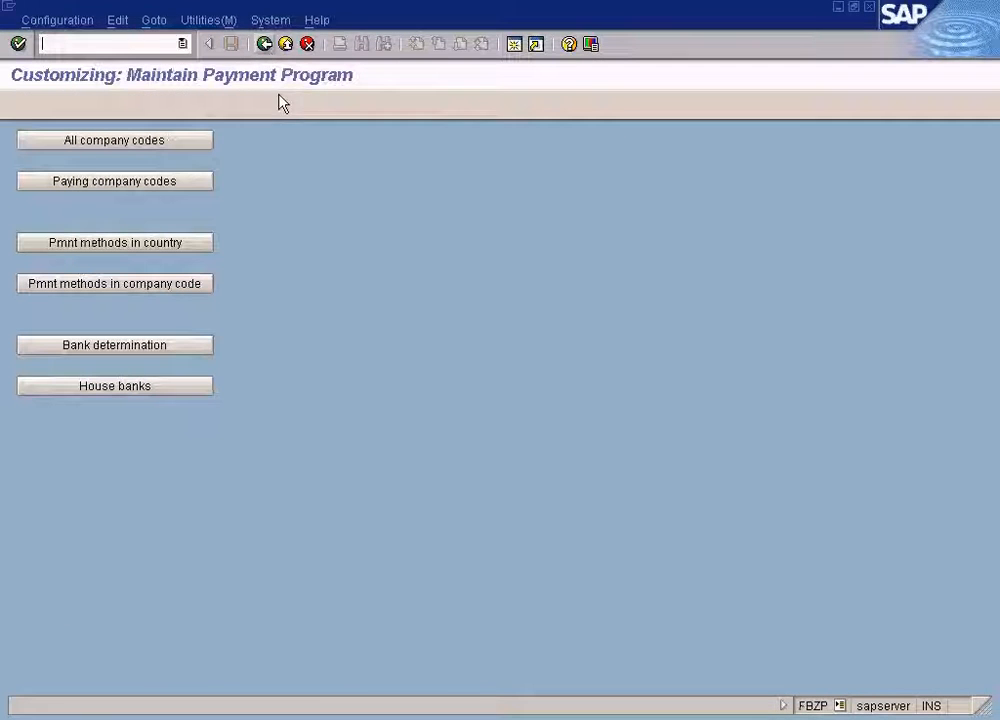
Delete the existing payment proposal for the 26.06.2009 run.
click(353, 715)
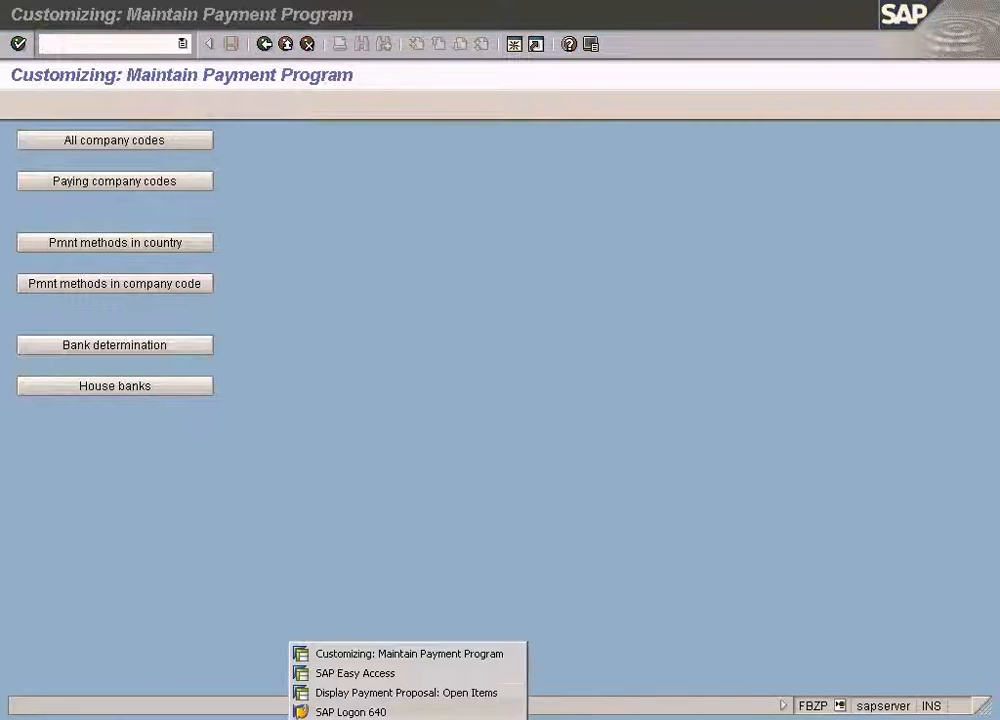
click(383, 693)
click(263, 45)
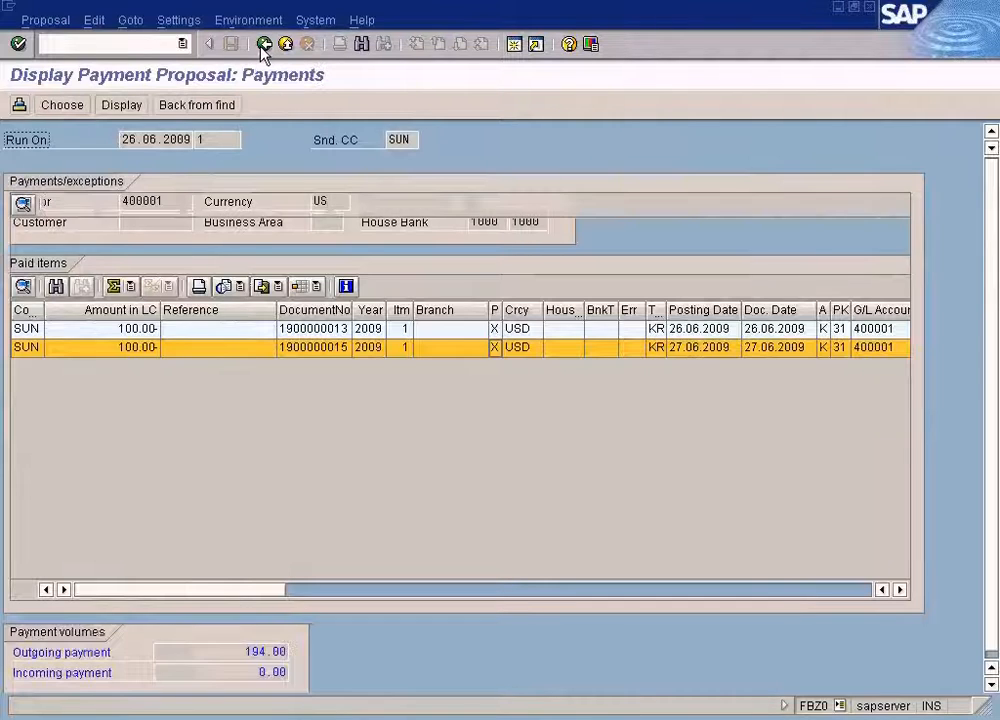
click(263, 45)
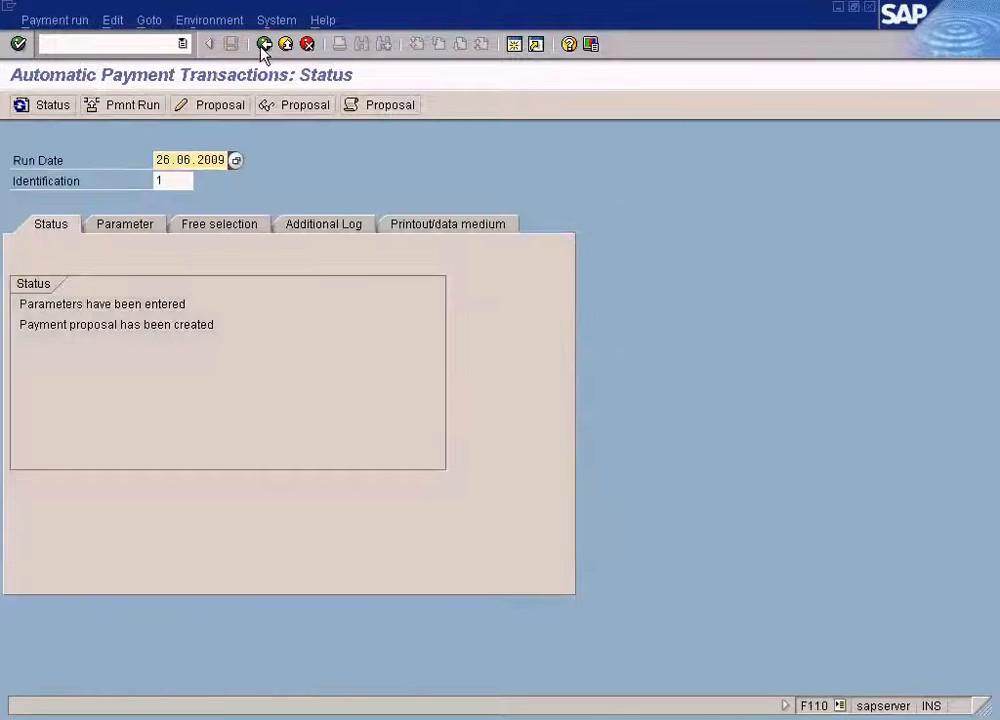
click(113, 22)
mouse_move(176, 65)
click(255, 128)
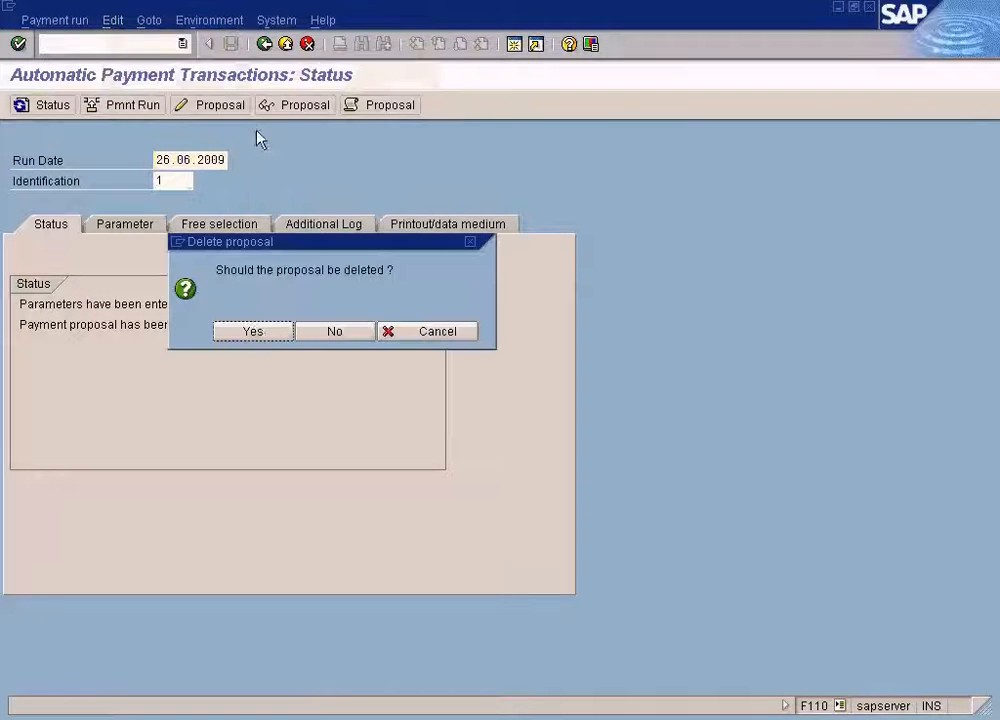
click(257, 333)
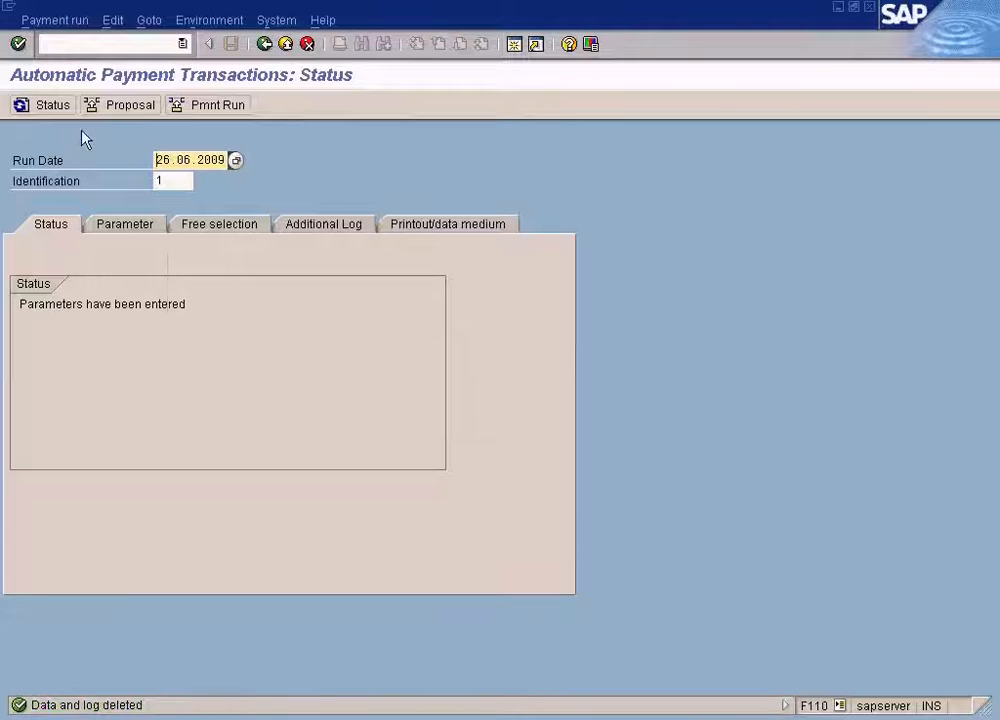
Schedule a new payment proposal to start immediately and refresh the run status.
click(128, 106)
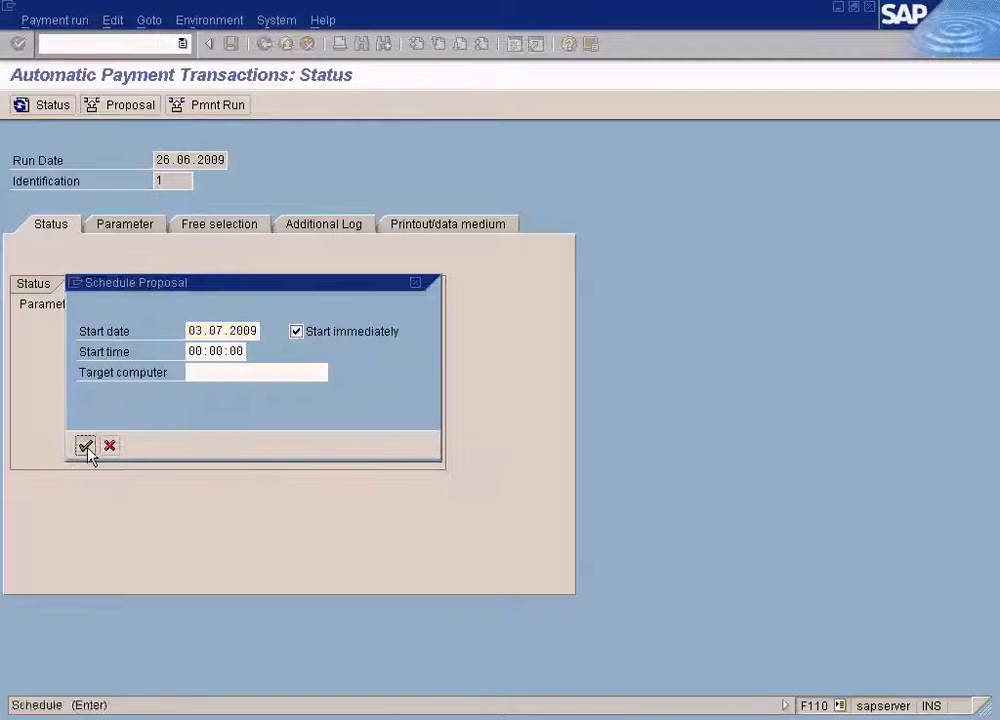
click(85, 445)
click(55, 110)
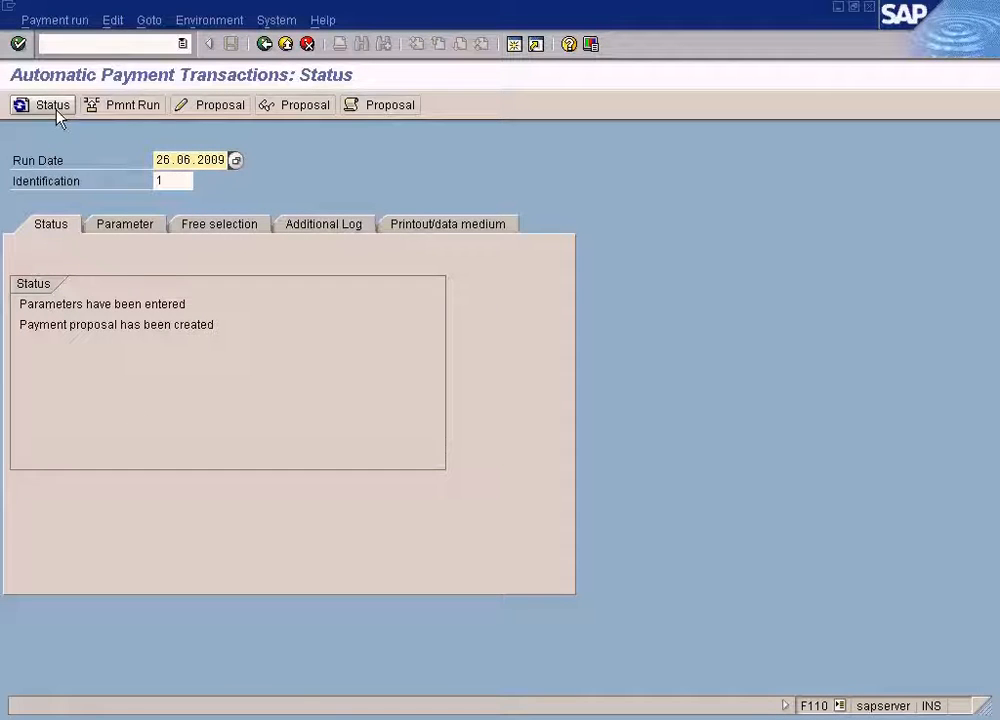
Display the new proposal's exceptions for vendor 400001 and return to the run status screen.
click(290, 106)
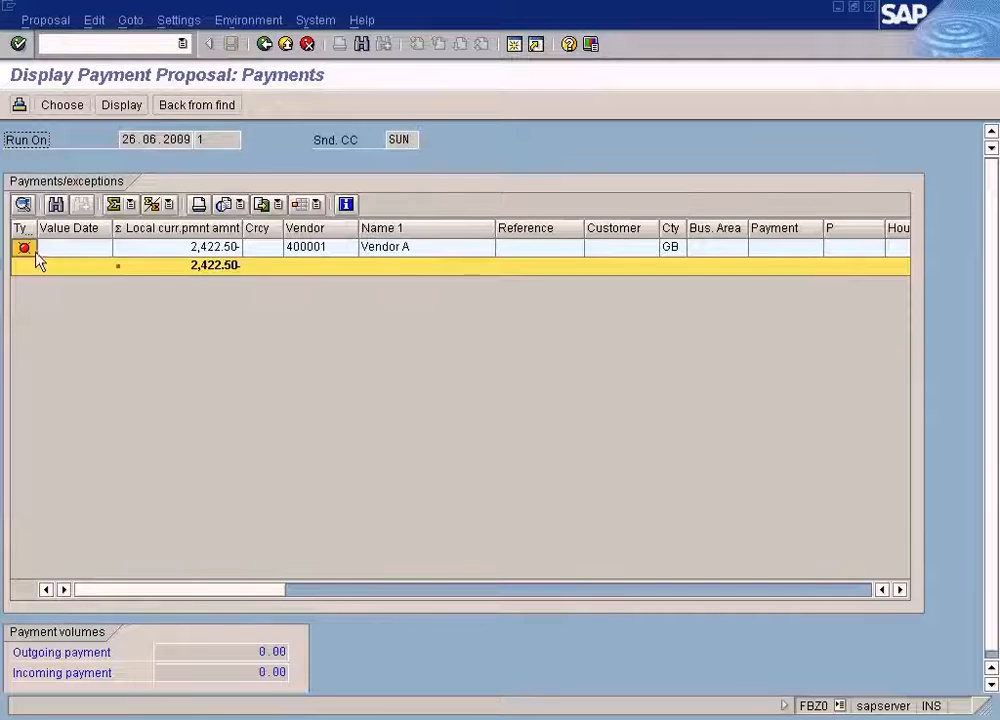
click(200, 250)
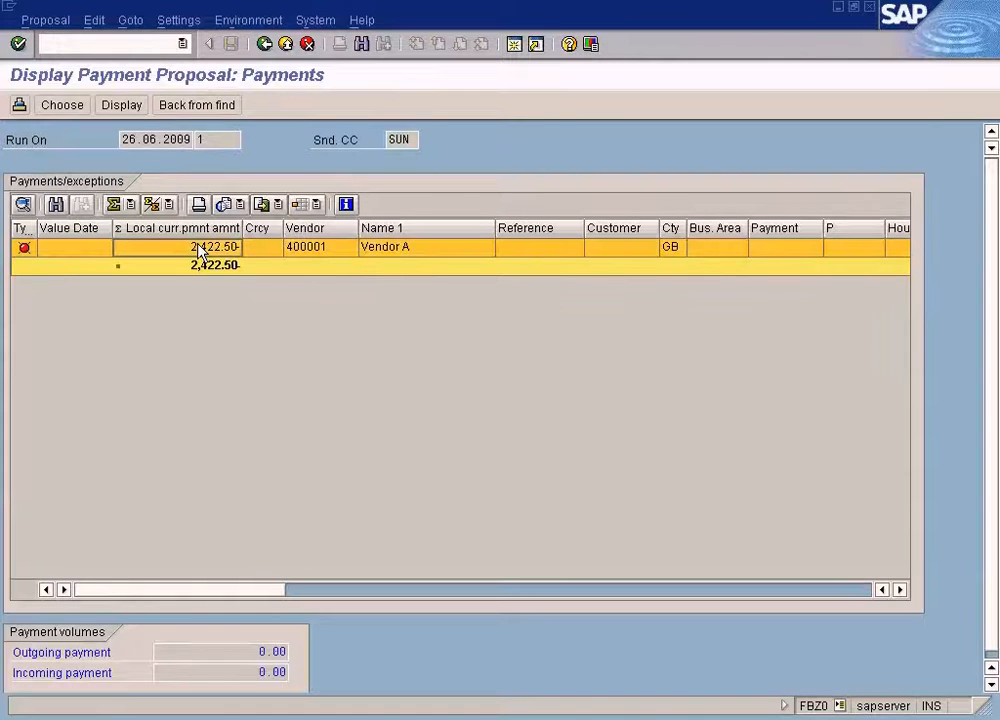
double_click(200, 250)
click(322, 464)
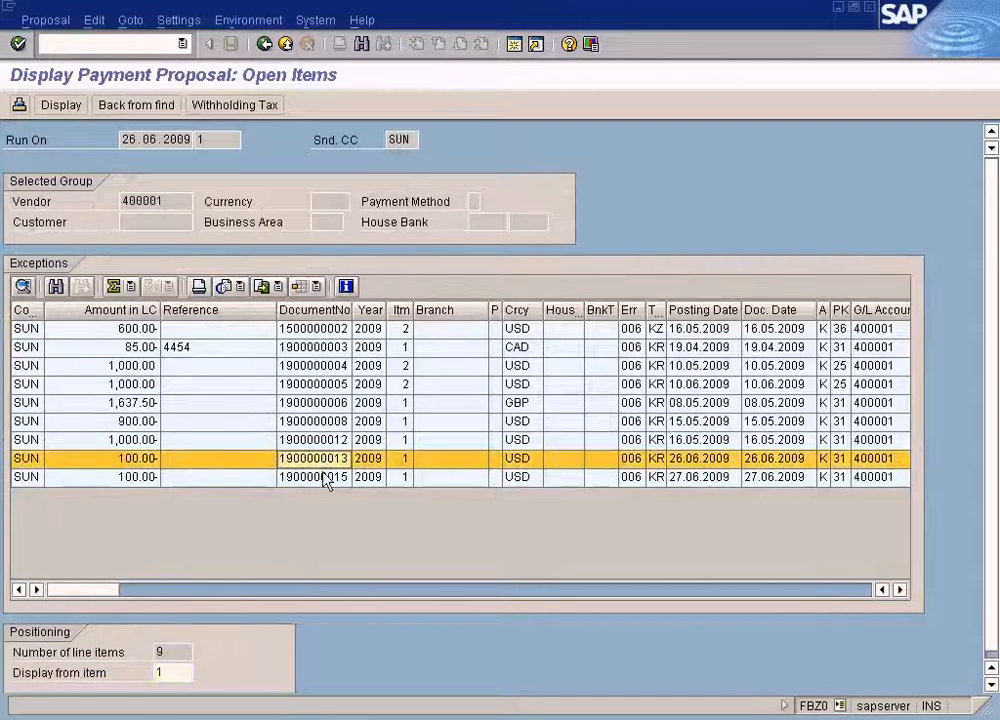
click(266, 45)
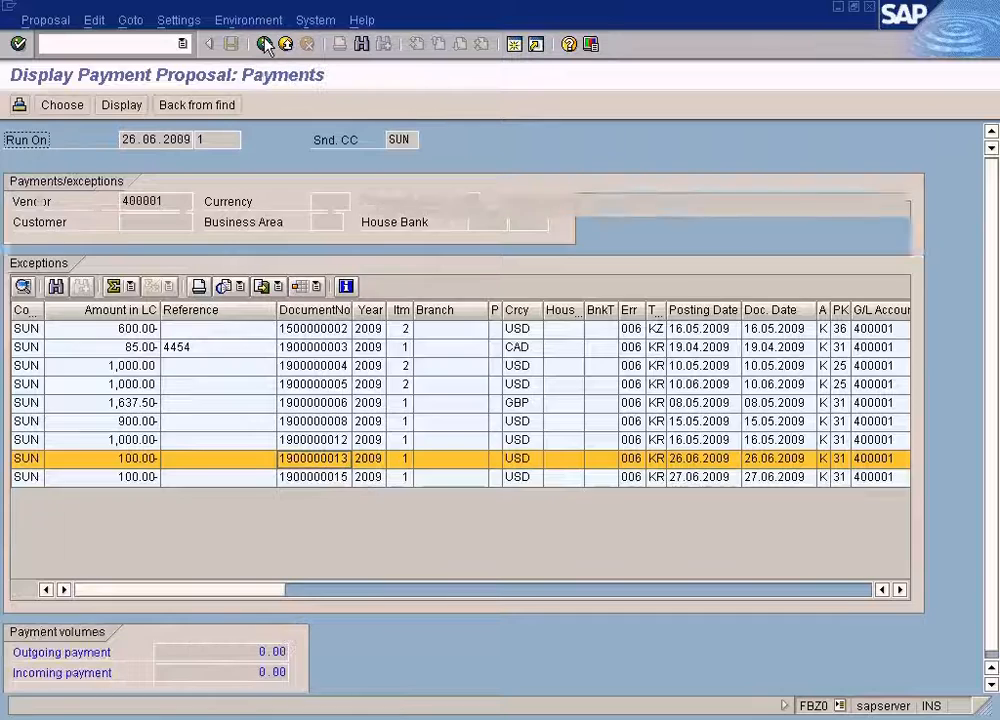
click(266, 45)
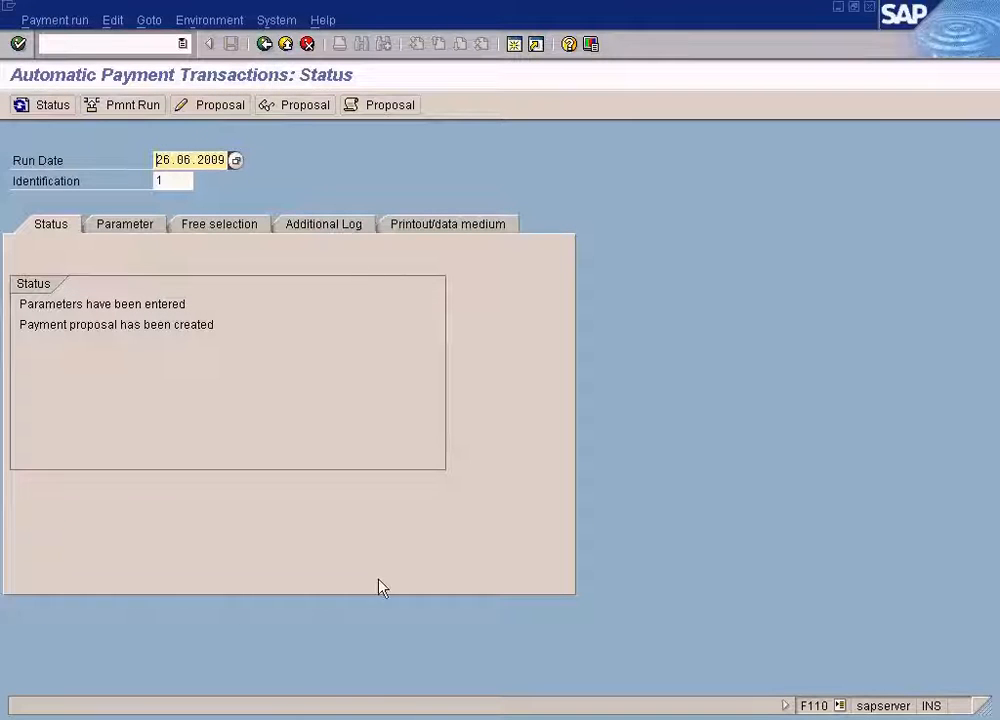
Set payment method X's minimum amount to 5 USD and maximum amount to 10000 USD for company code SUN, and save.
click(370, 708)
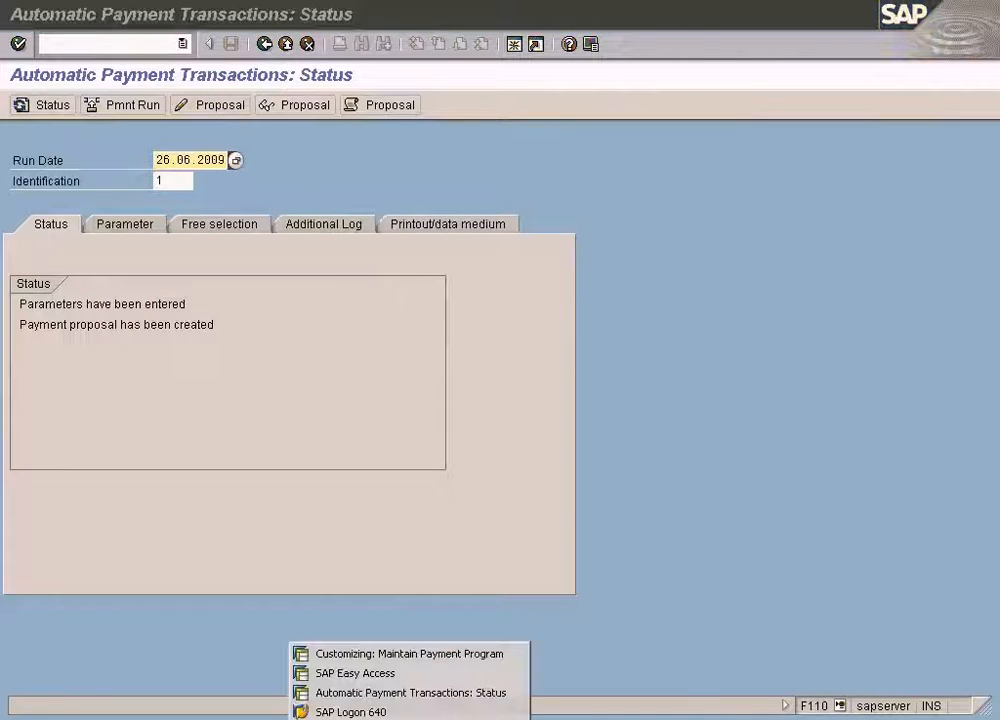
click(401, 657)
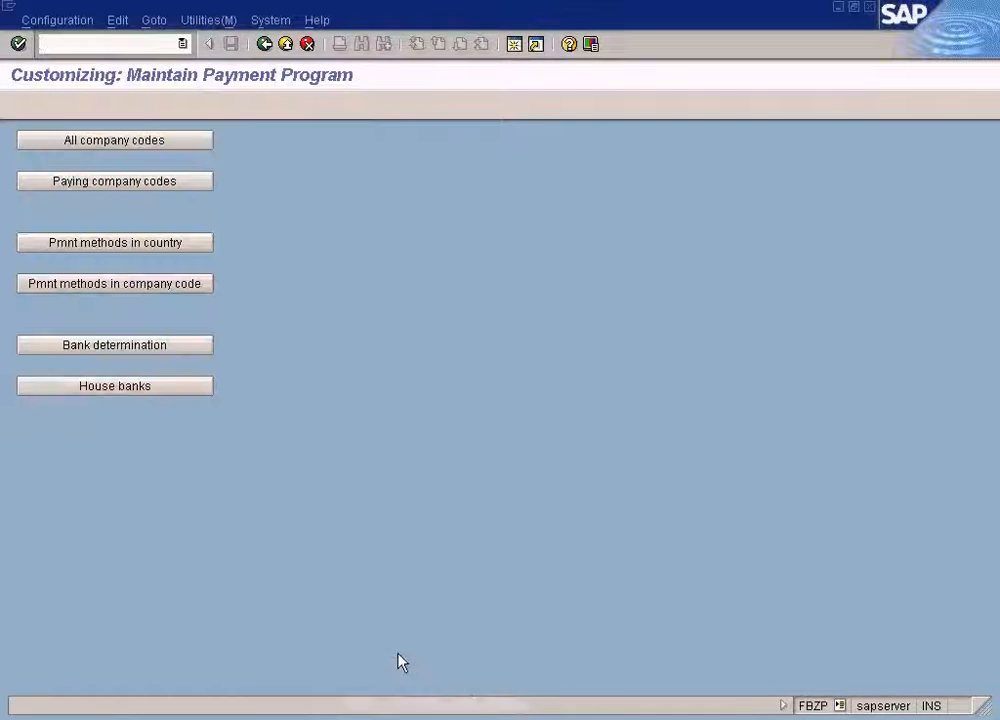
click(164, 286)
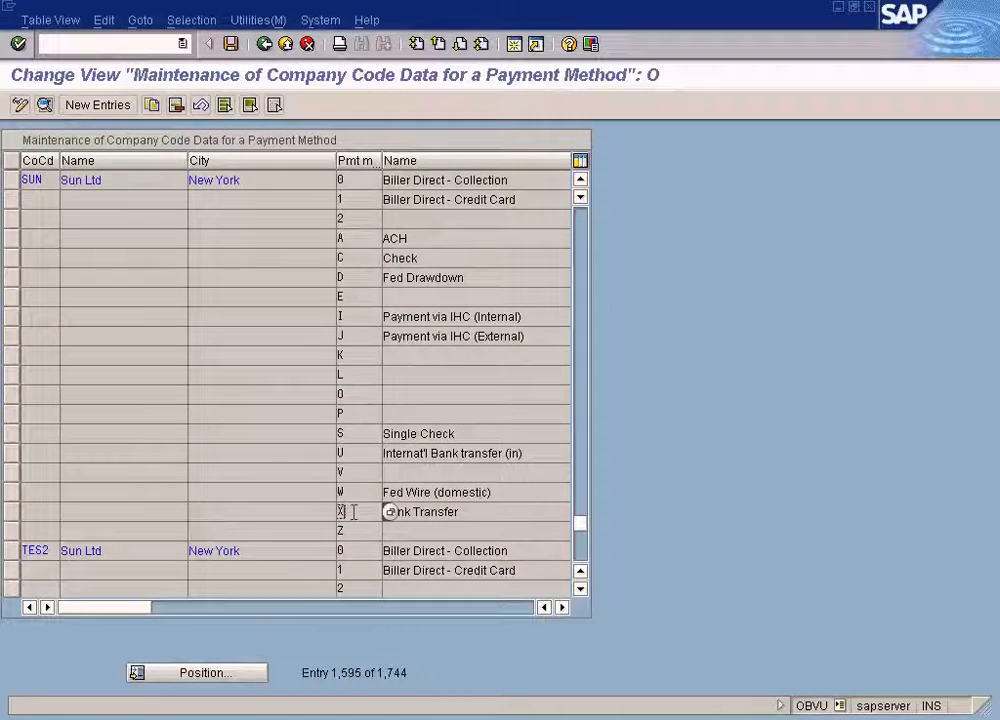
double_click(353, 512)
text(5)
click(192, 240)
text(10000)
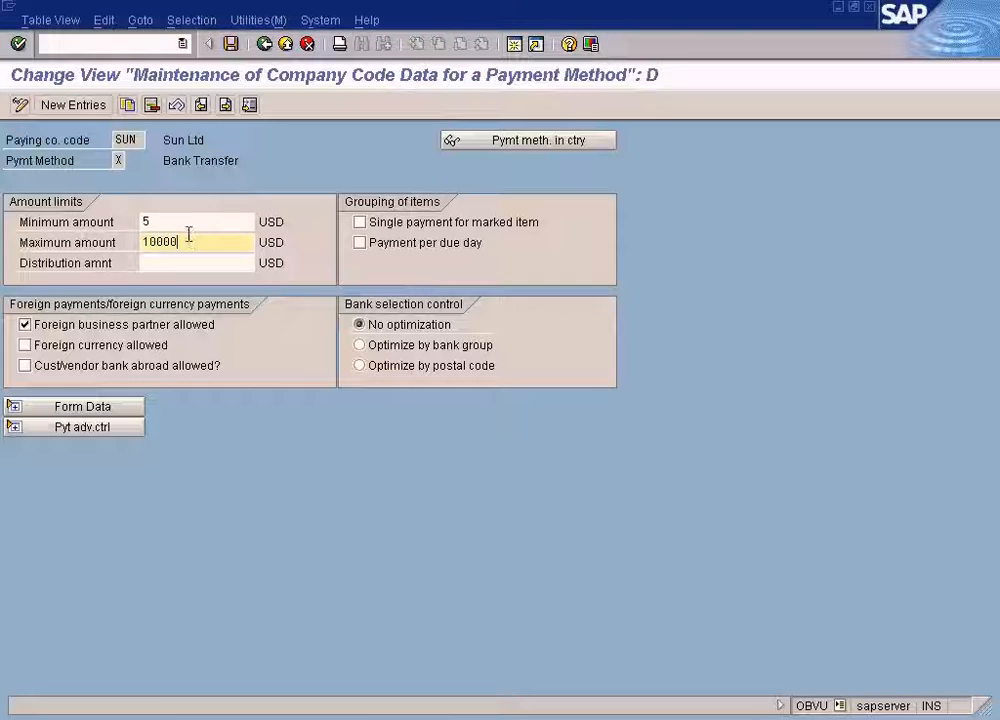
click(182, 221)
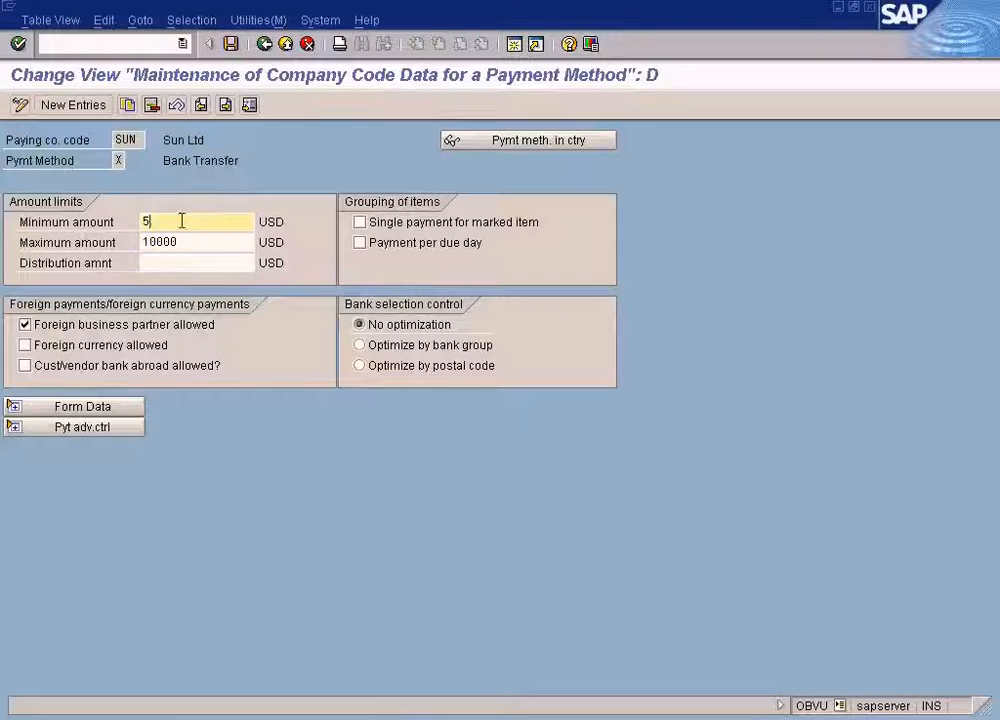
click(232, 45)
click(285, 44)
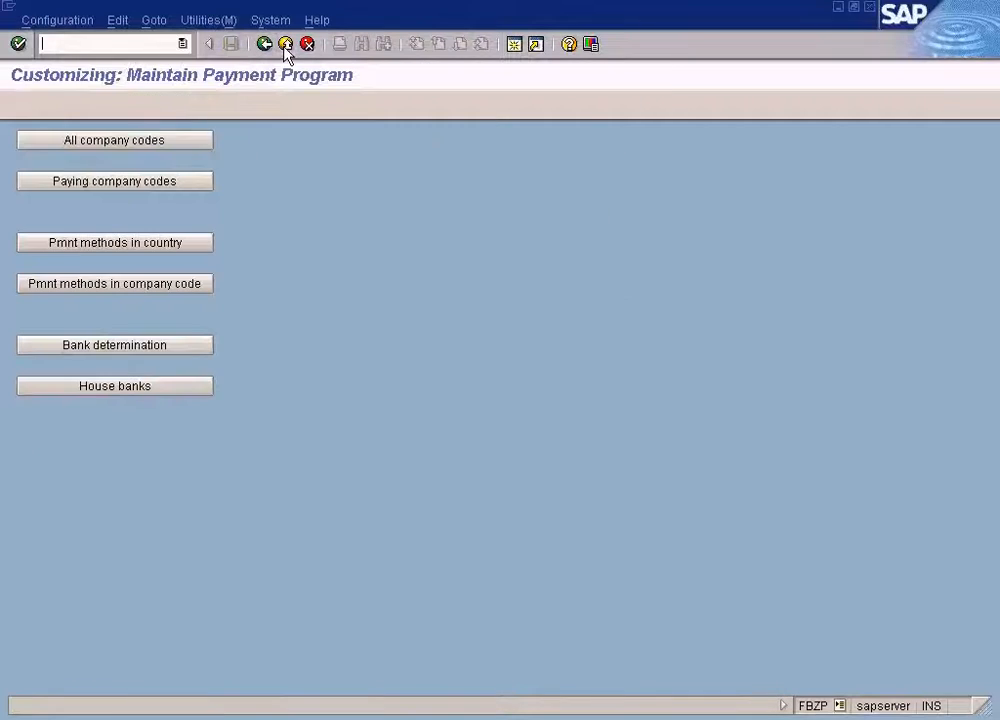
Switch to the payment run status window and delete the existing payment proposal for the 26.06.2009 run.
click(368, 719)
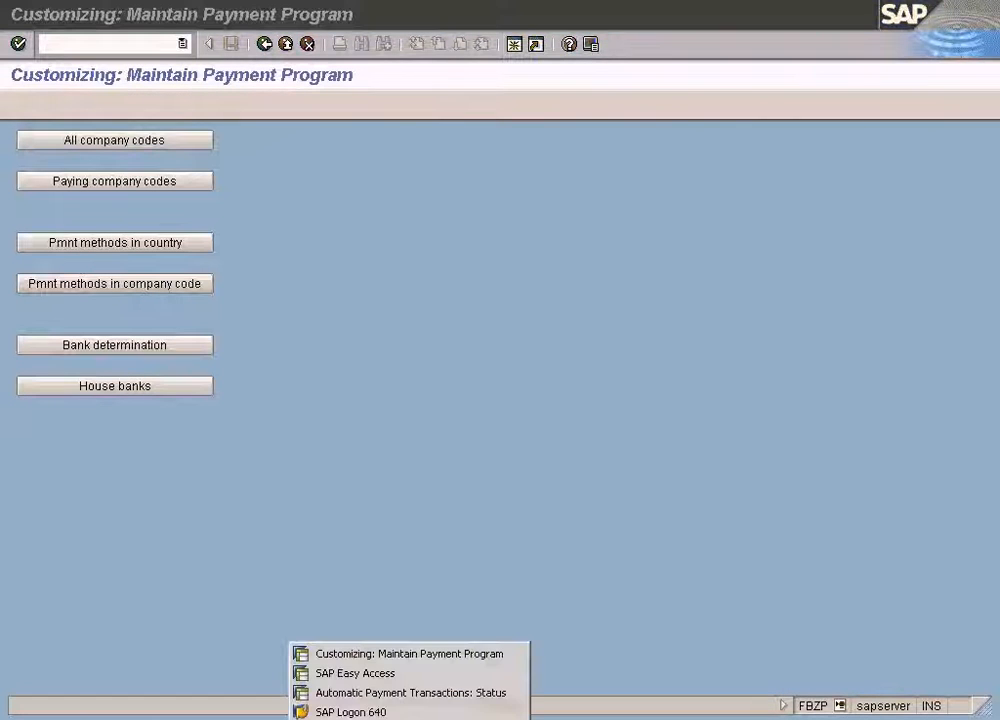
click(390, 693)
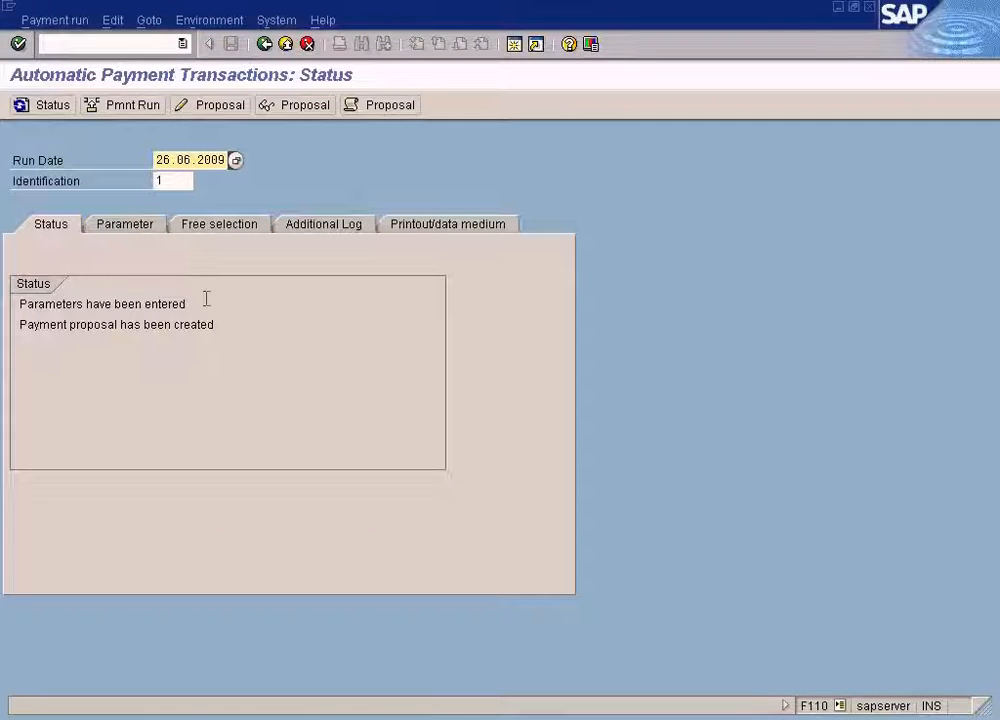
click(123, 28)
mouse_move(127, 71)
click(280, 129)
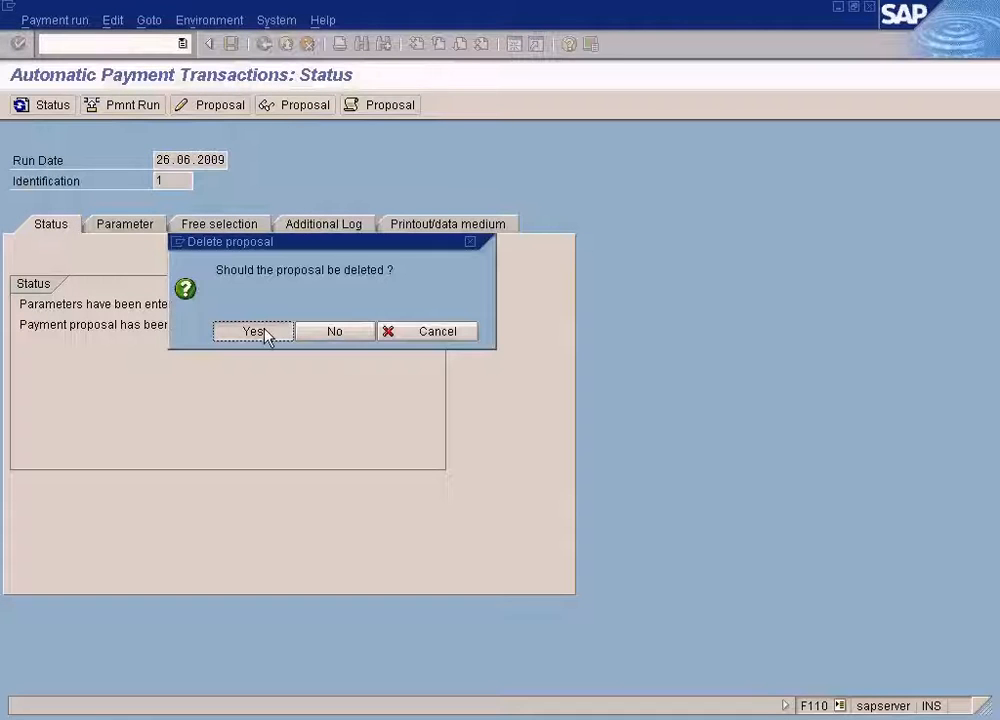
click(263, 336)
Schedule a new payment proposal to start immediately and refresh the run status.
click(131, 111)
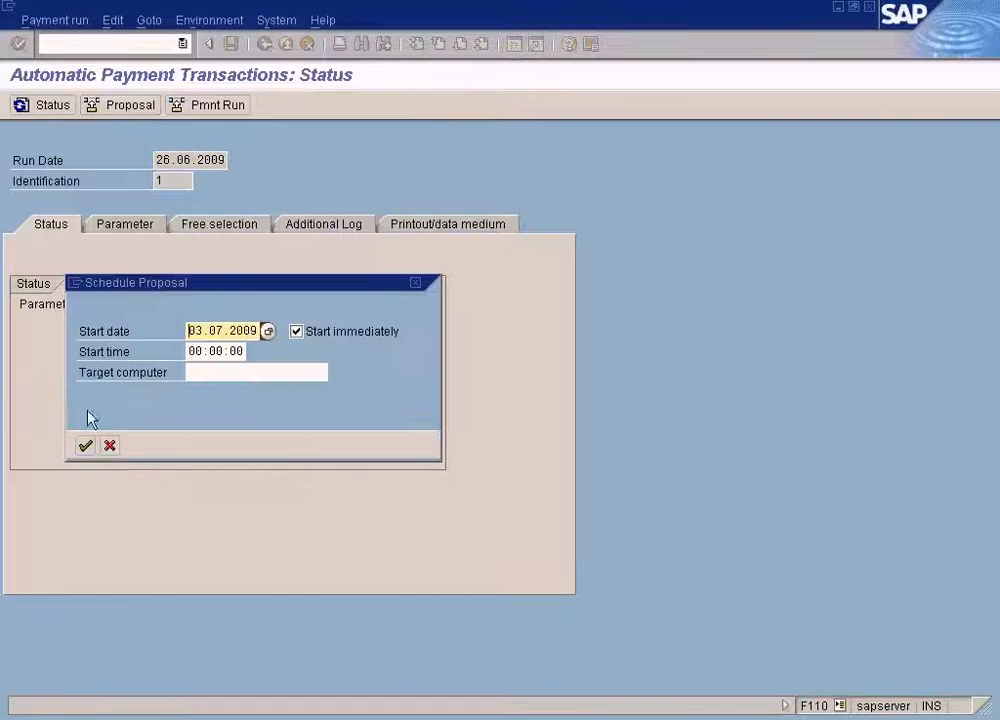
click(84, 446)
click(50, 105)
click(50, 105)
click(49, 105)
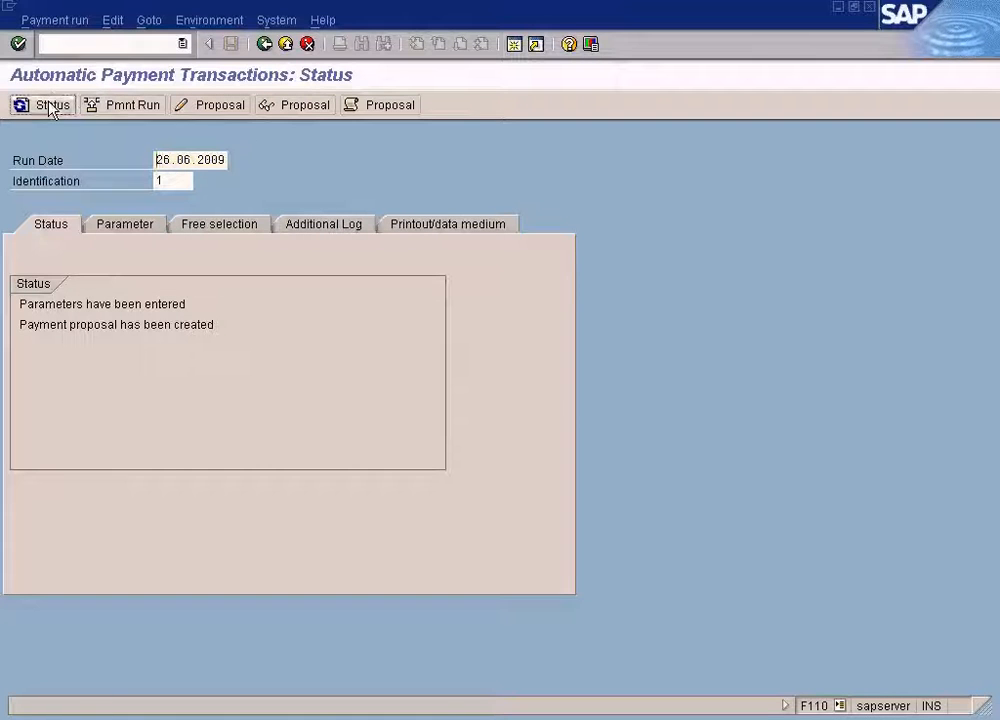
Display the proposal's paid items for vendor 400001 under payment method X, then return to the run status screen.
click(319, 108)
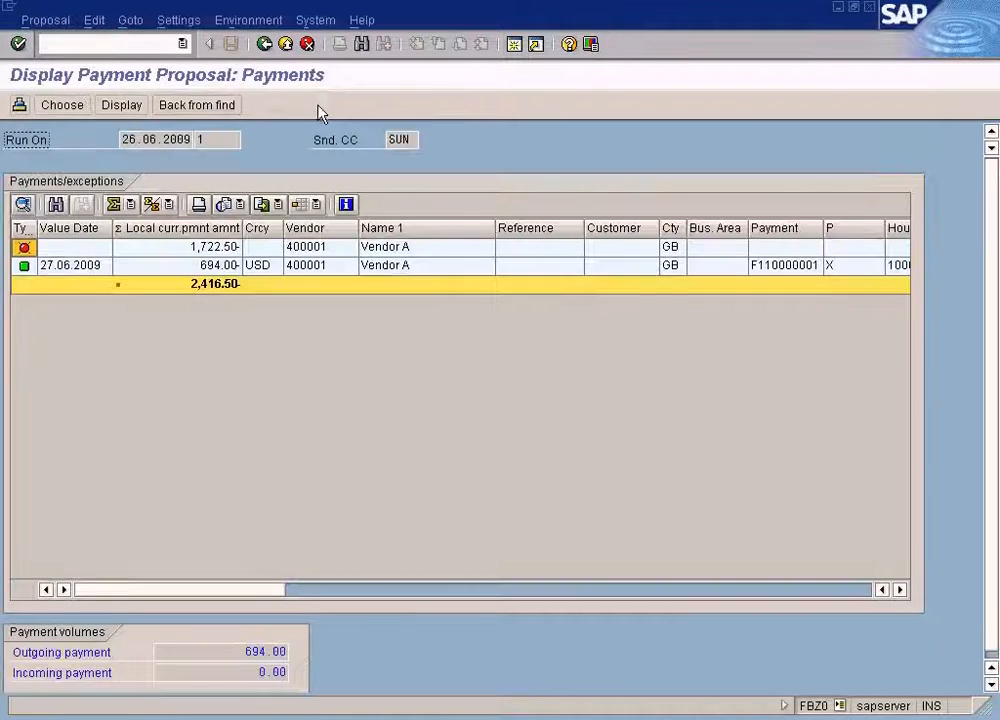
click(190, 268)
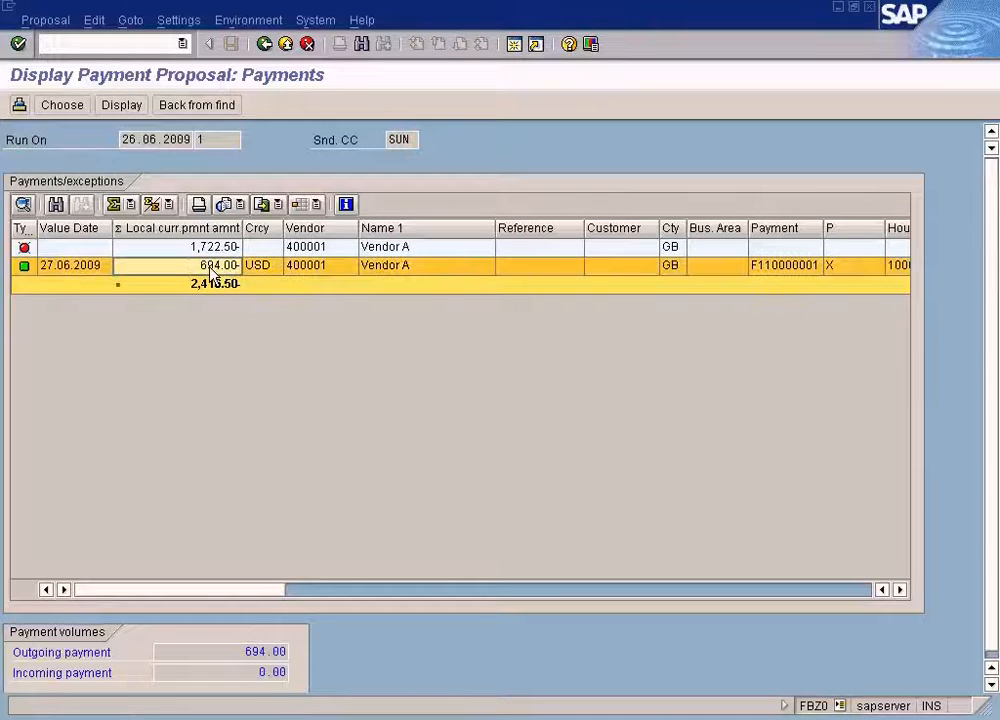
double_click(211, 275)
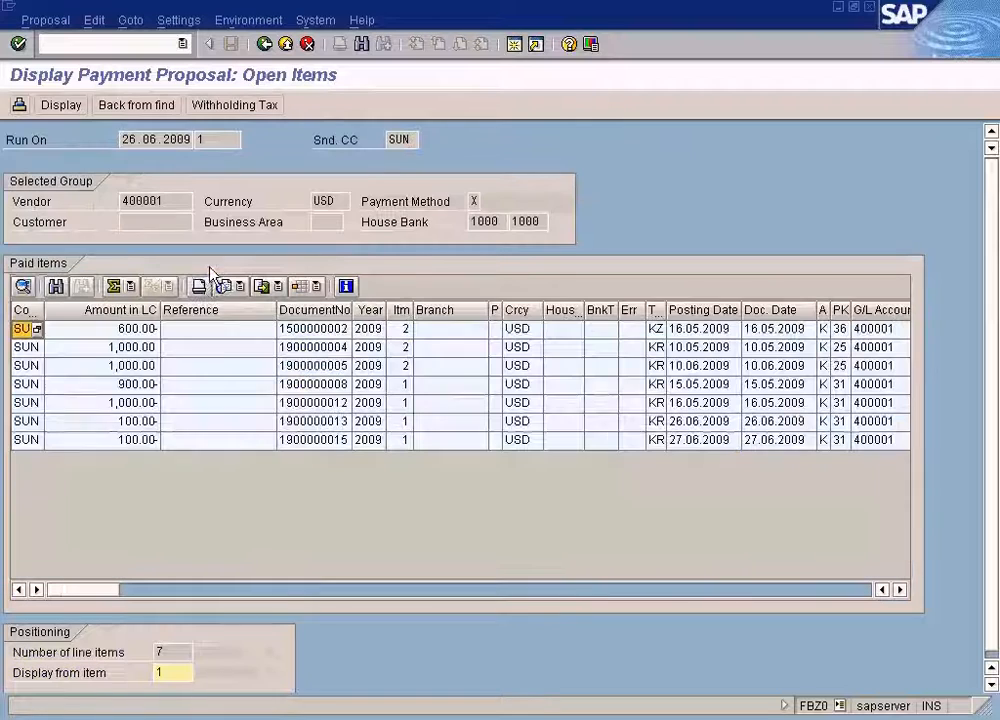
click(323, 423)
click(326, 440)
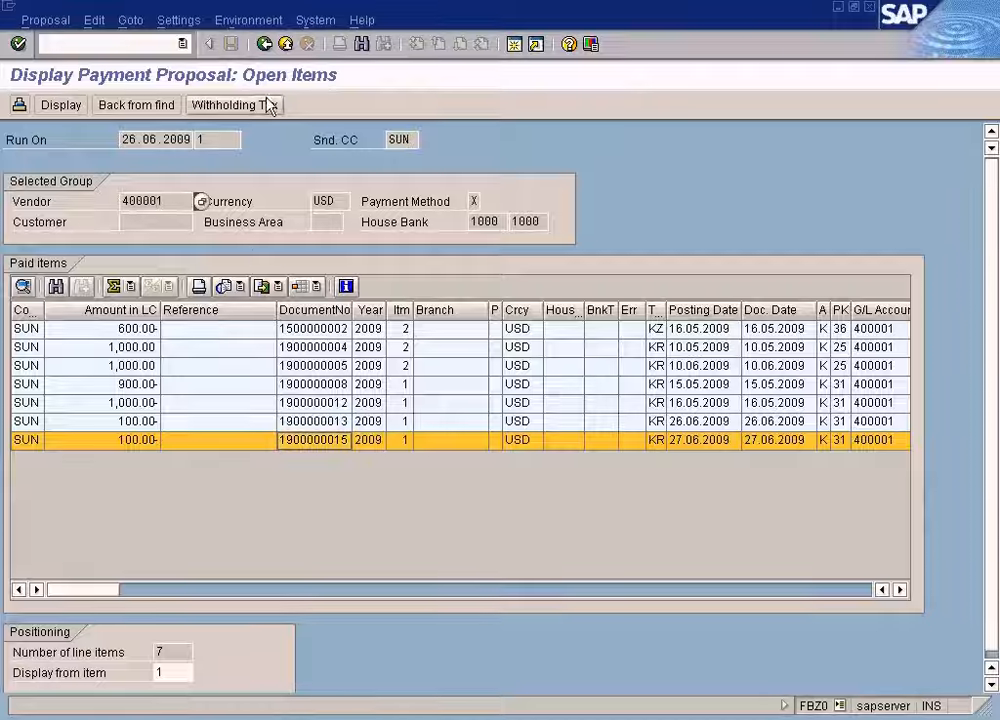
click(264, 45)
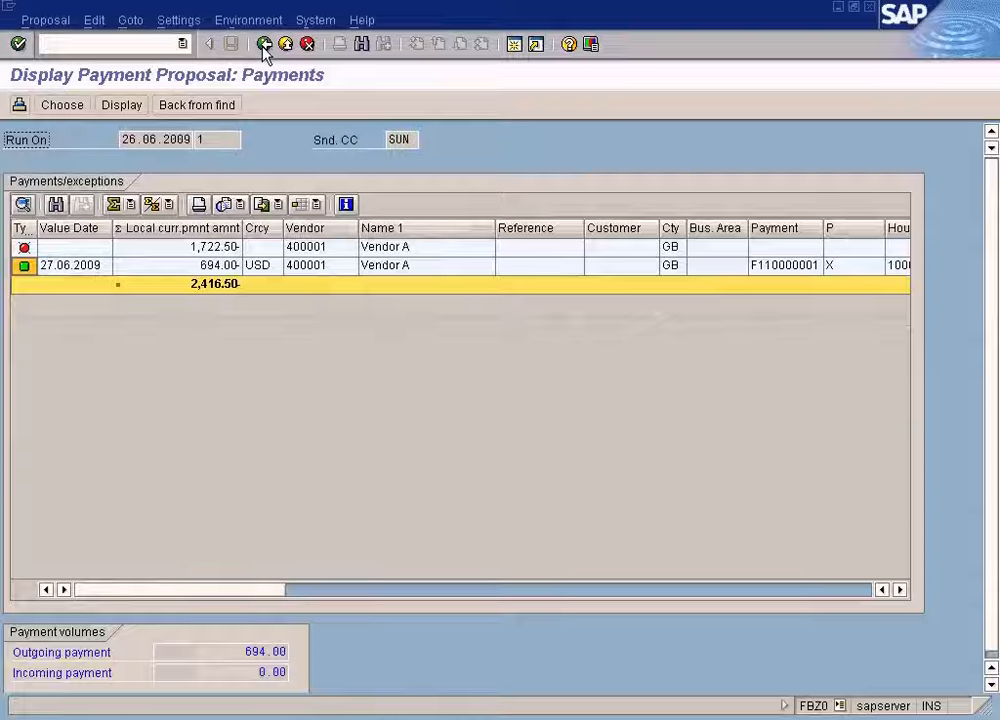
click(264, 44)
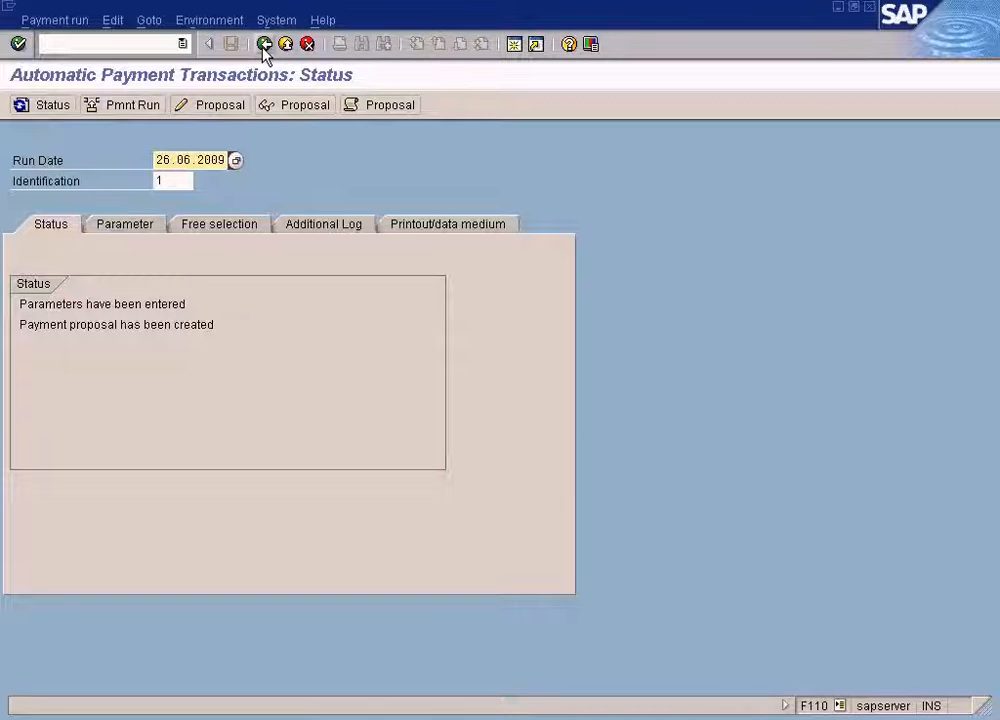
Display the proposal's exception items for vendor 400001 and inspect the GBP item's line details before returning.
click(285, 105)
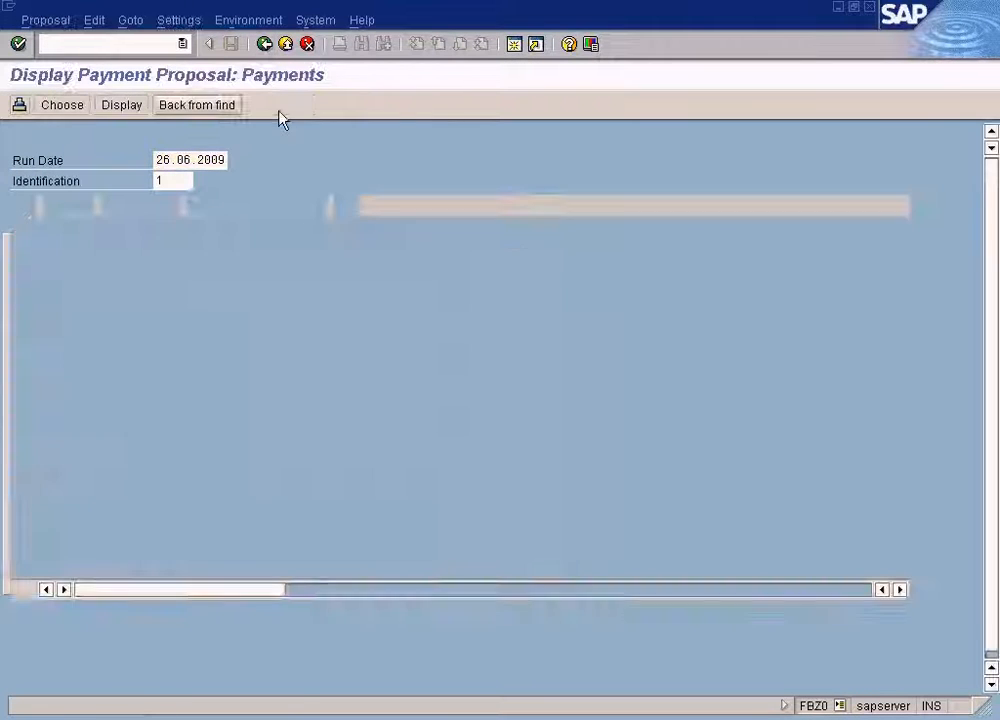
click(98, 250)
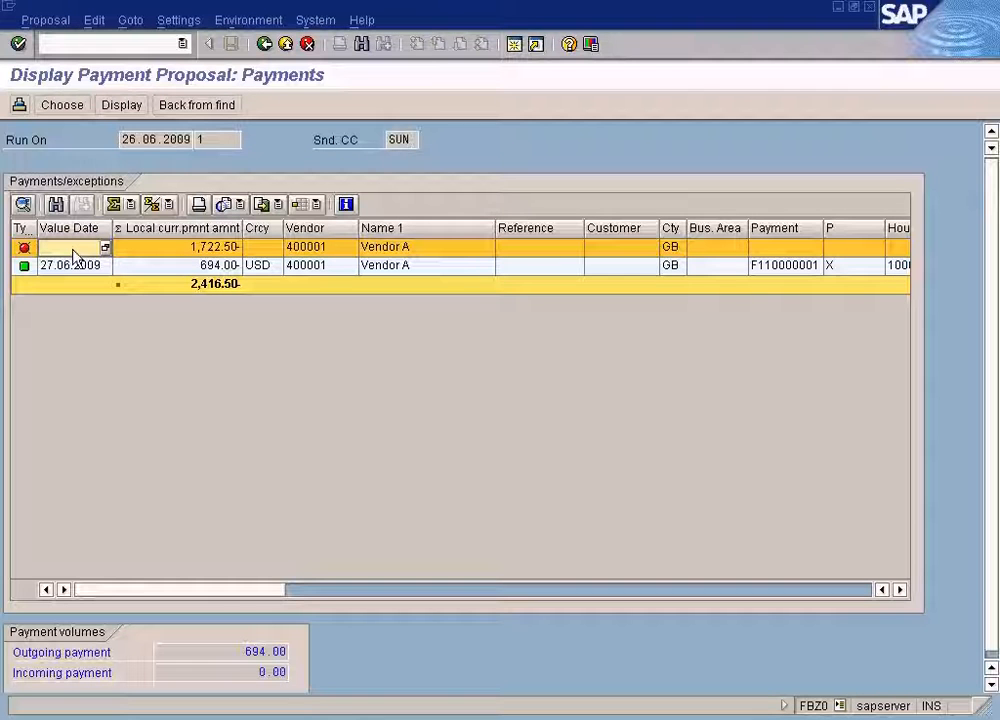
double_click(222, 247)
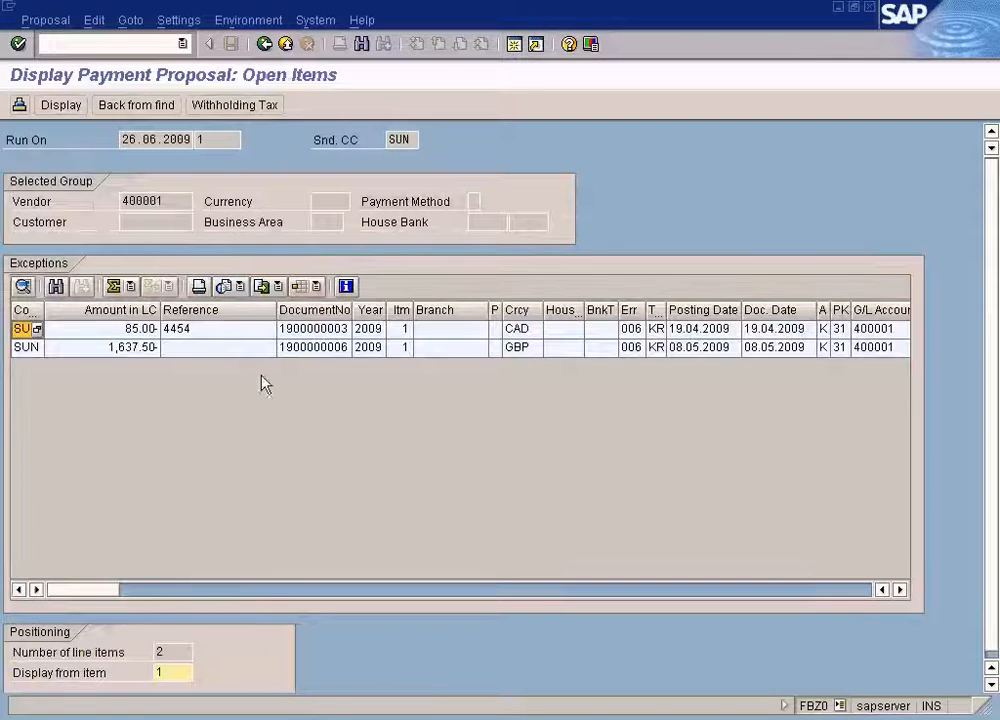
double_click(270, 347)
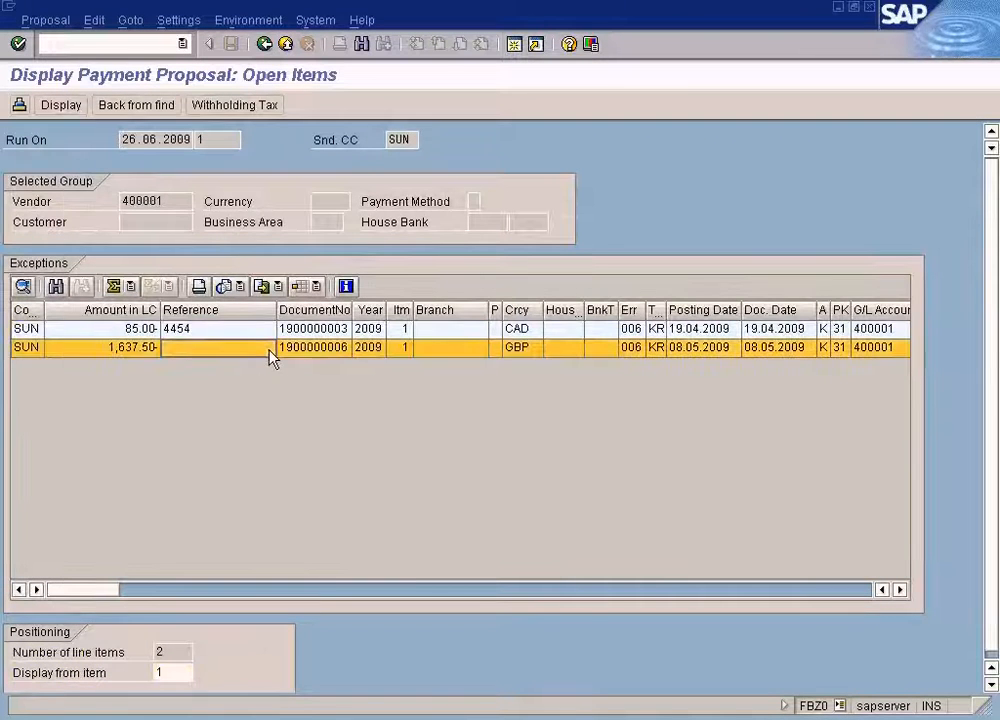
drag(258, 495, 97, 481)
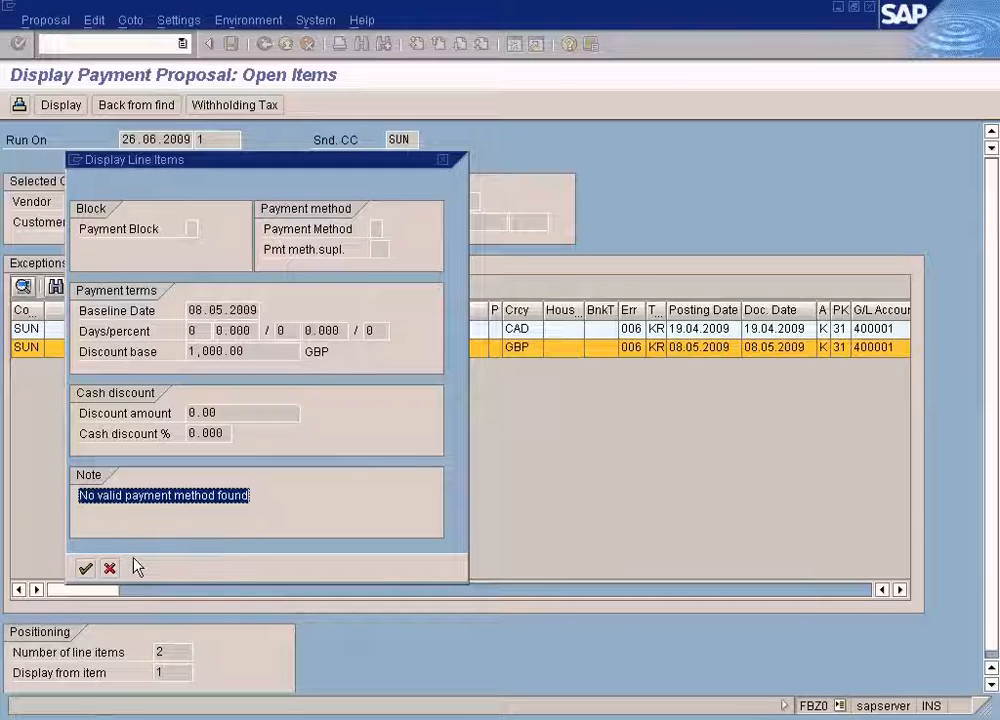
click(110, 568)
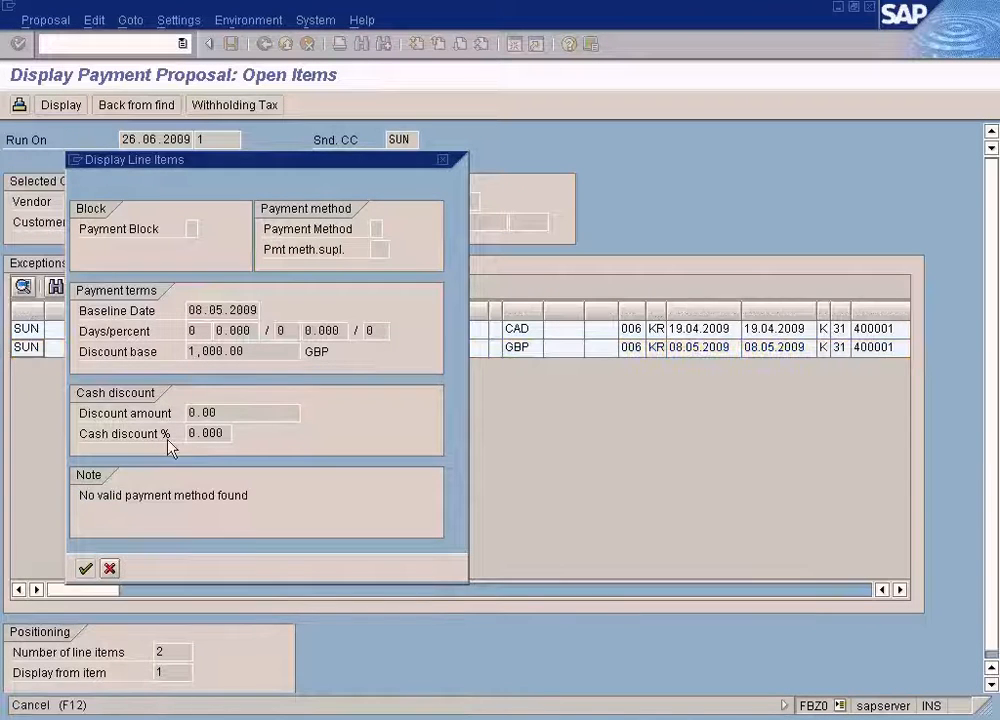
click(265, 46)
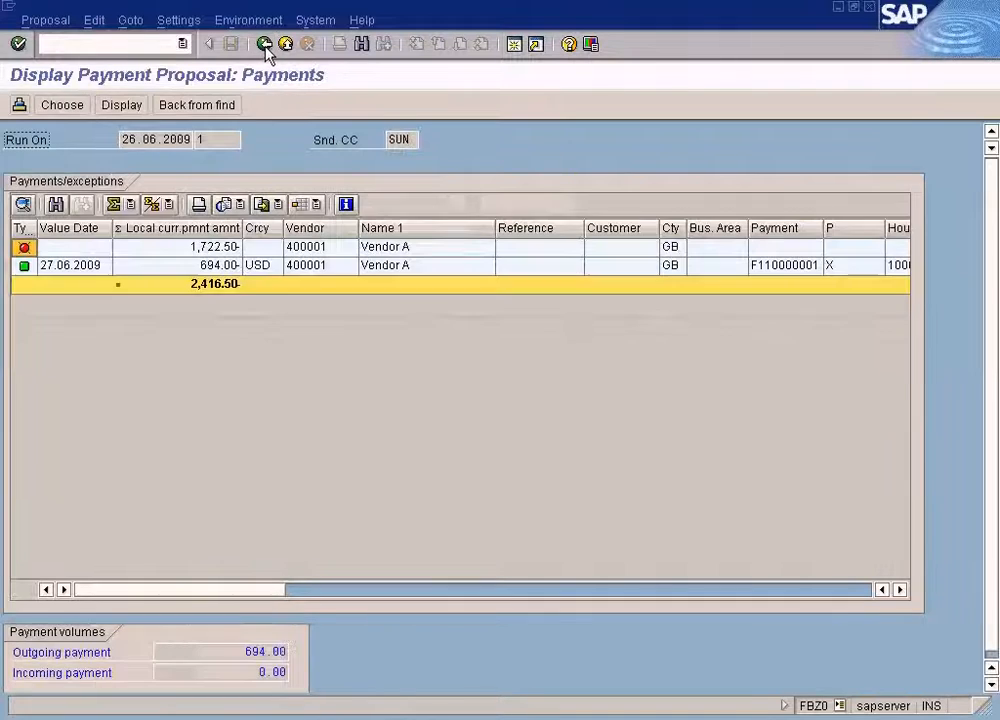
click(265, 45)
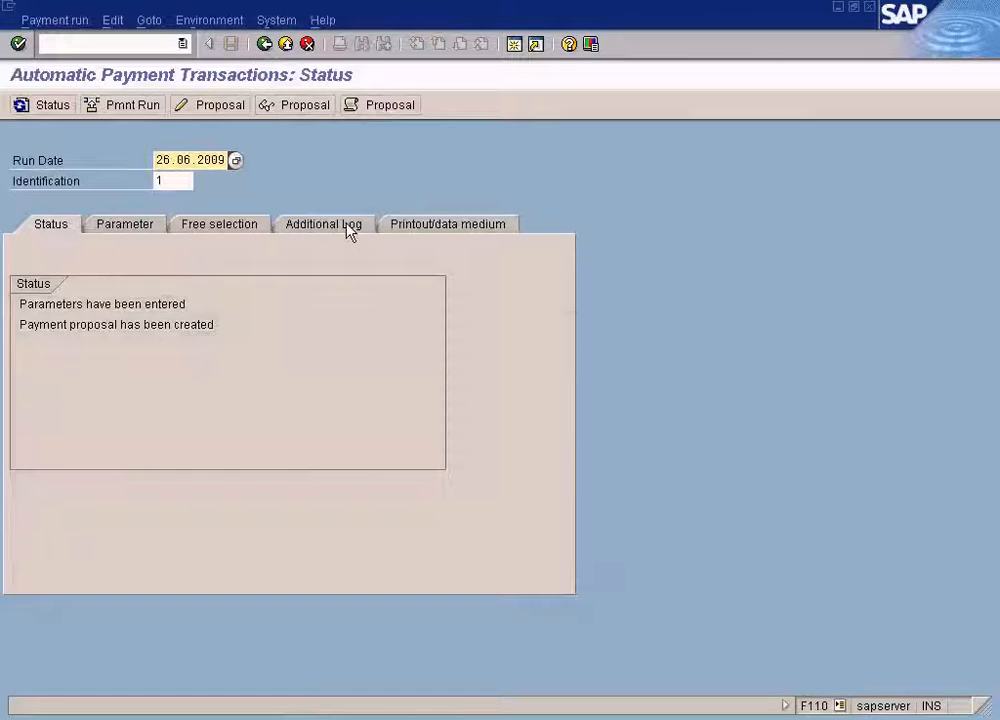
Review the run's additional log settings for vendor 400001 and the proposal's payments list.
click(348, 226)
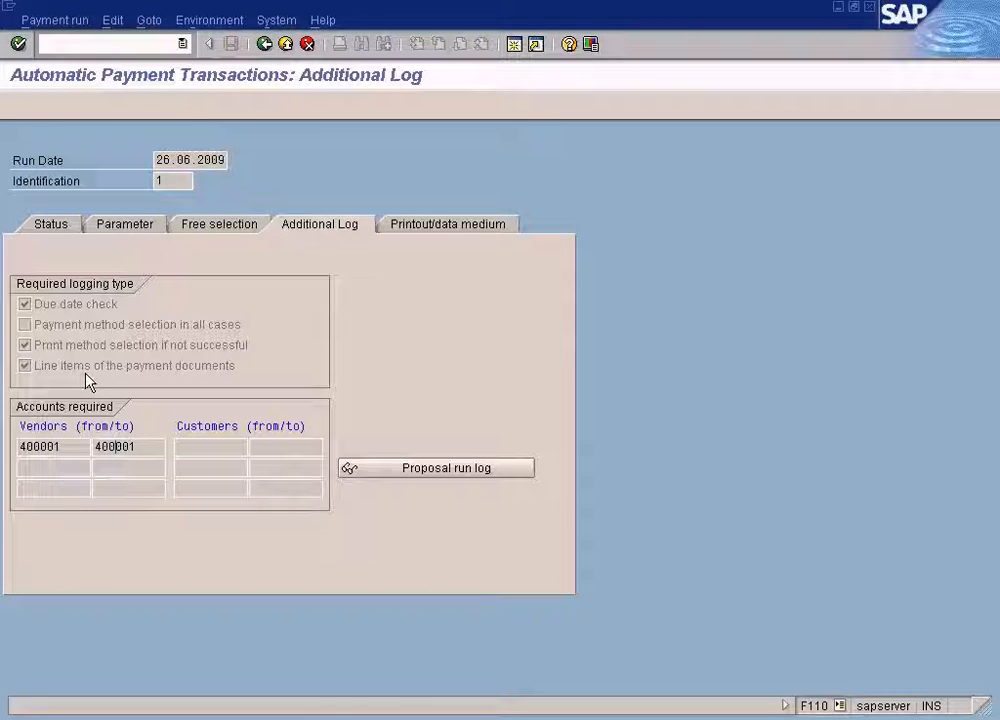
click(78, 441)
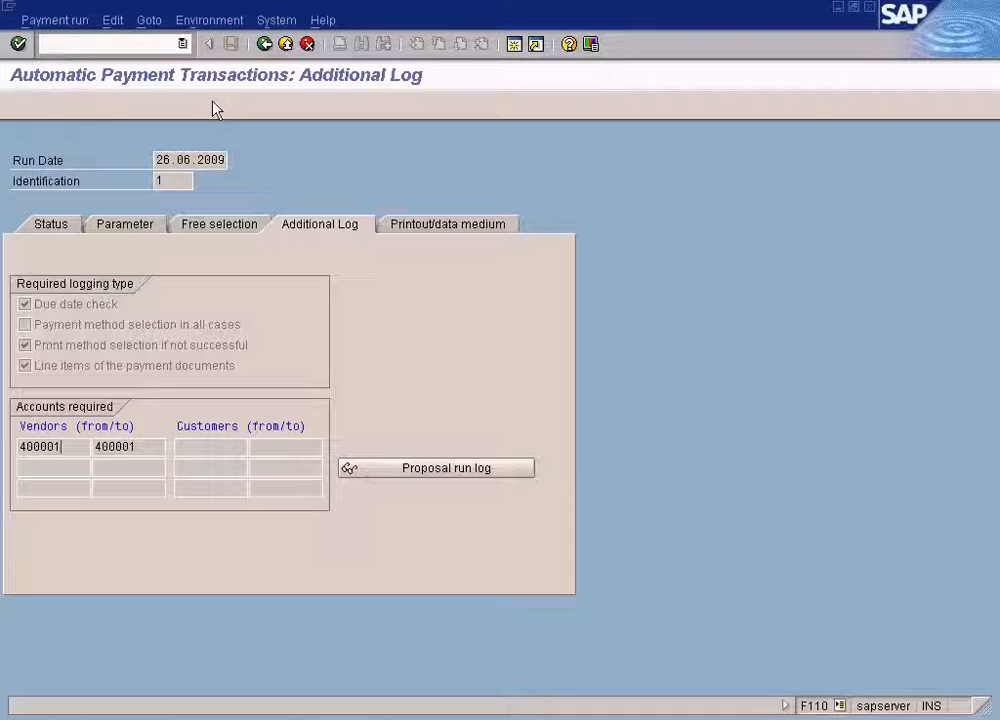
click(266, 44)
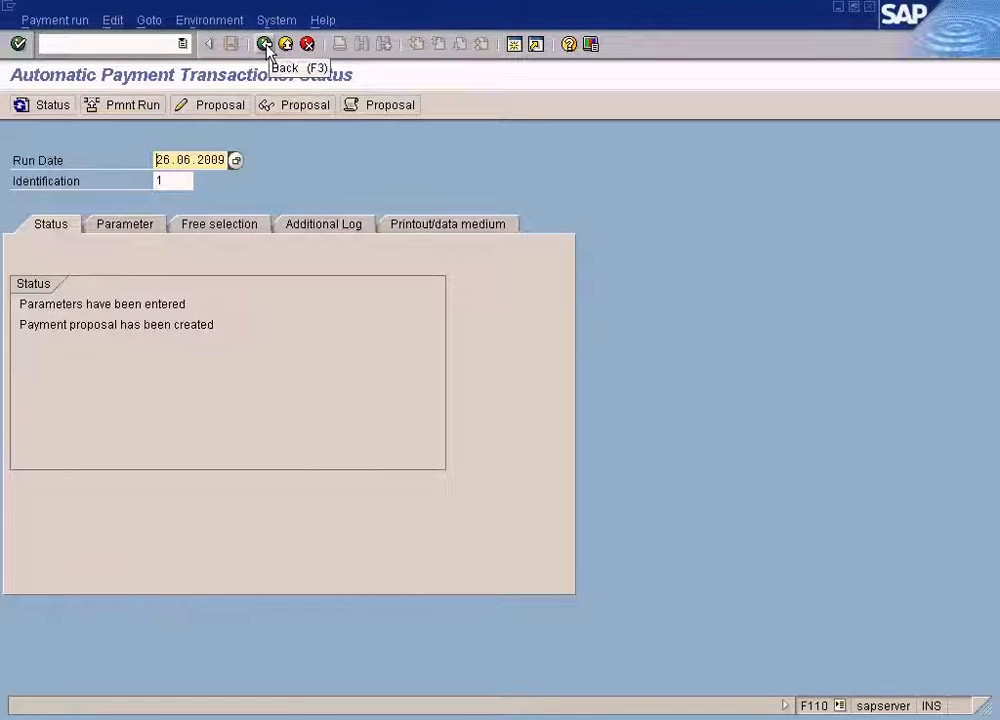
click(303, 110)
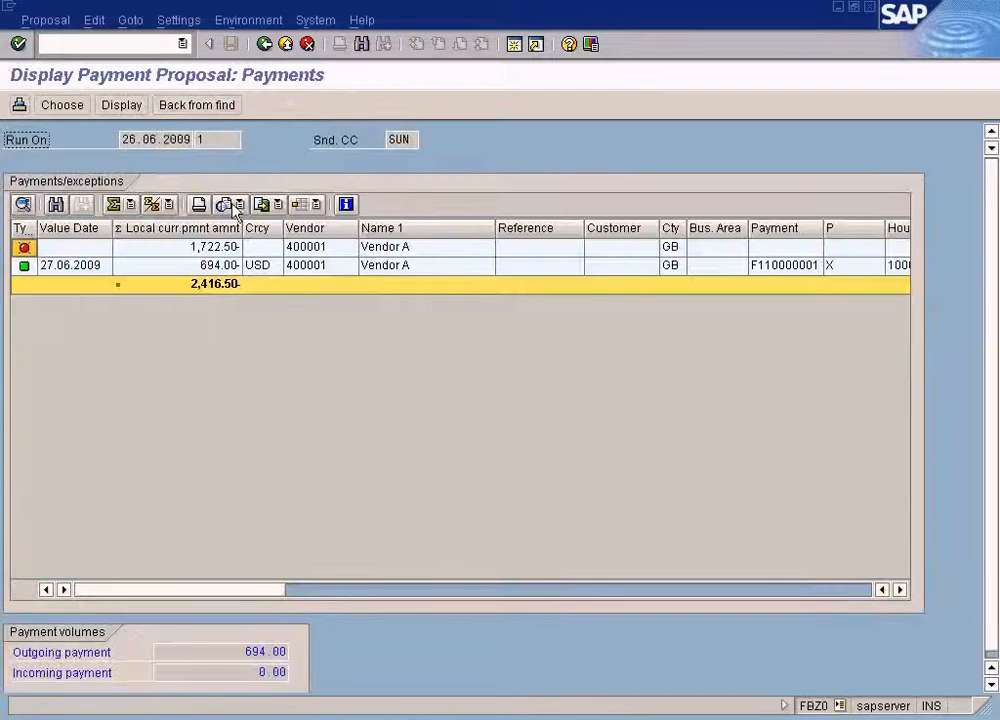
click(265, 44)
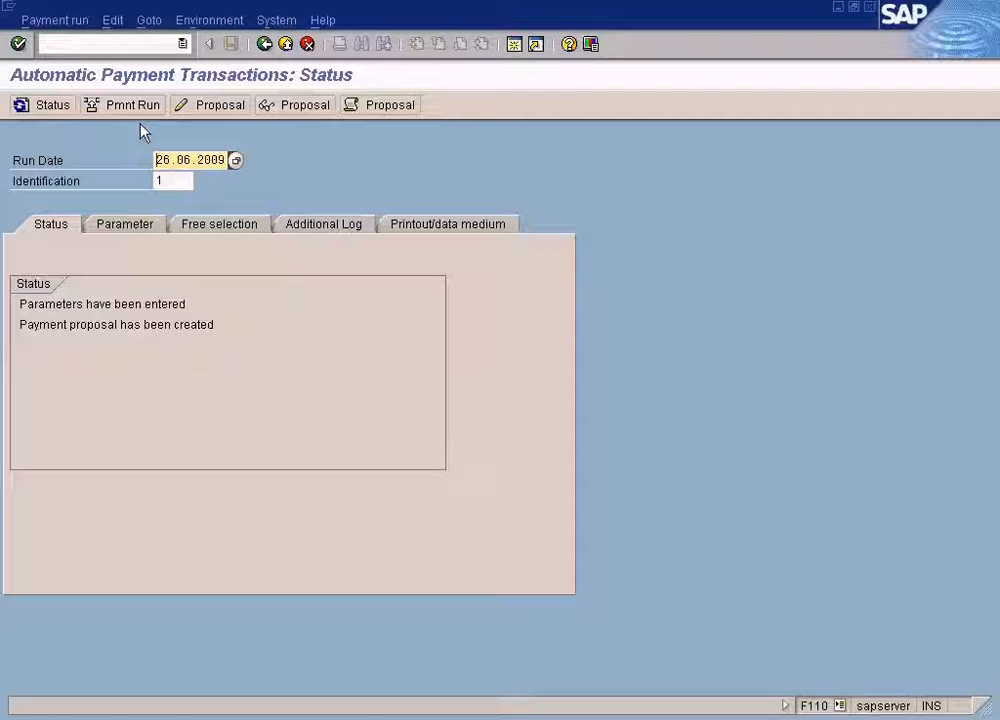
Open Vendor Line Item Display from the Accounts Payable menu and list open items for vendor 400001 in company code SUN.
click(390, 705)
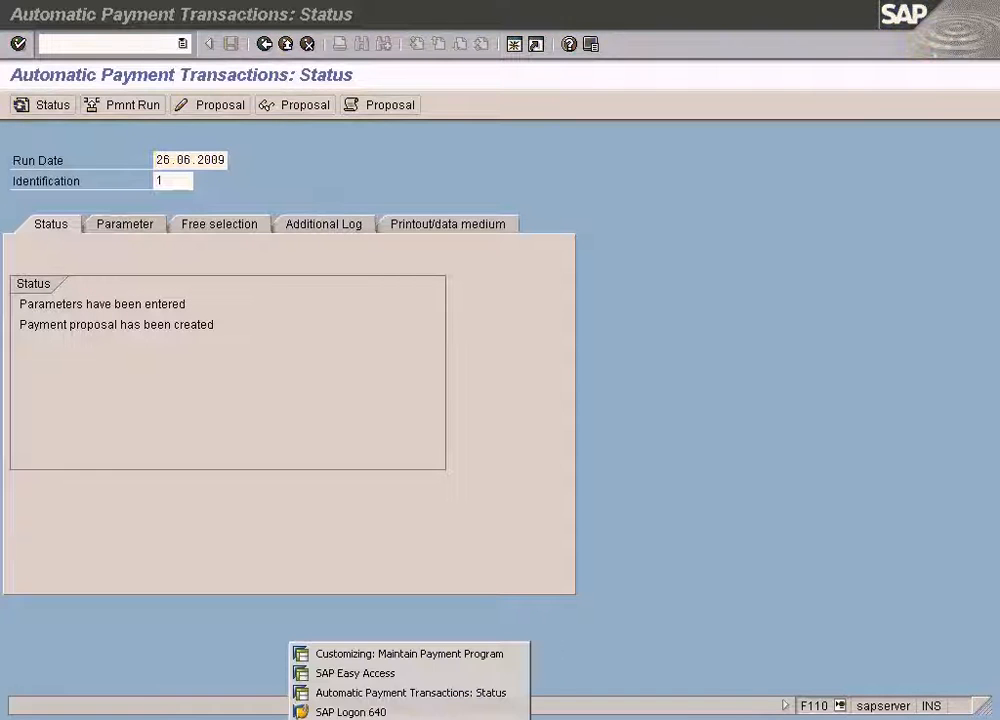
click(380, 676)
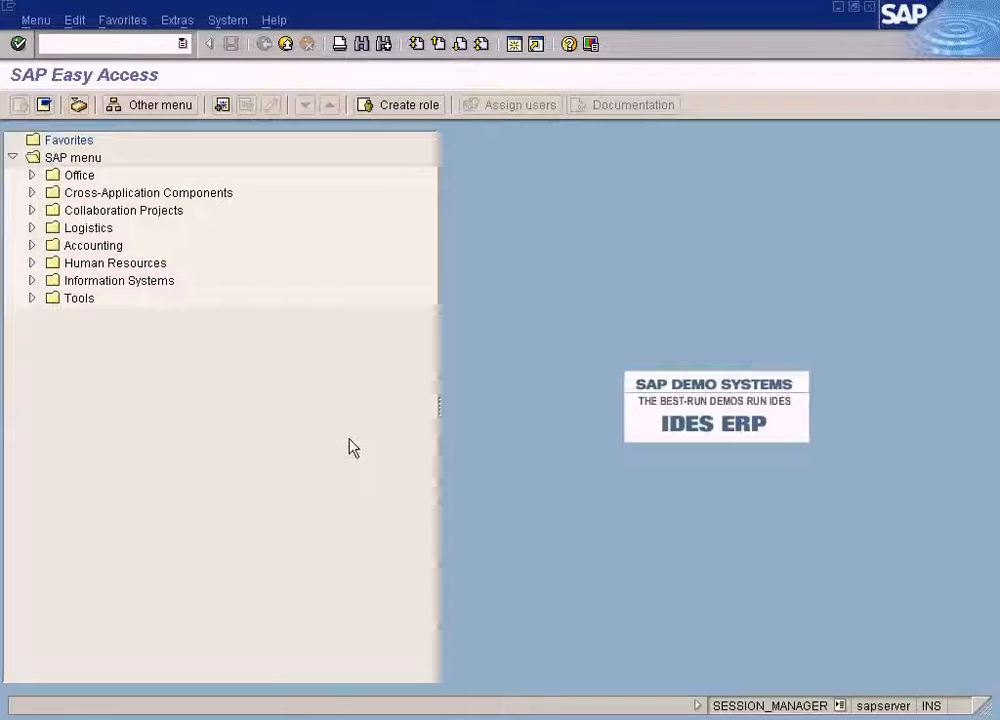
click(32, 245)
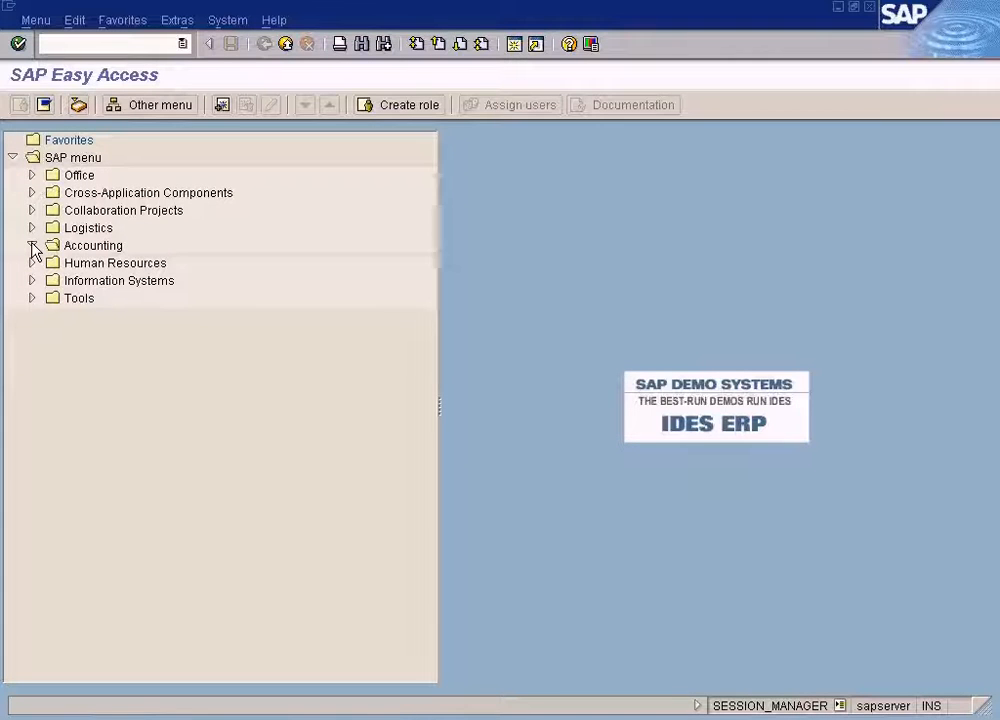
click(51, 263)
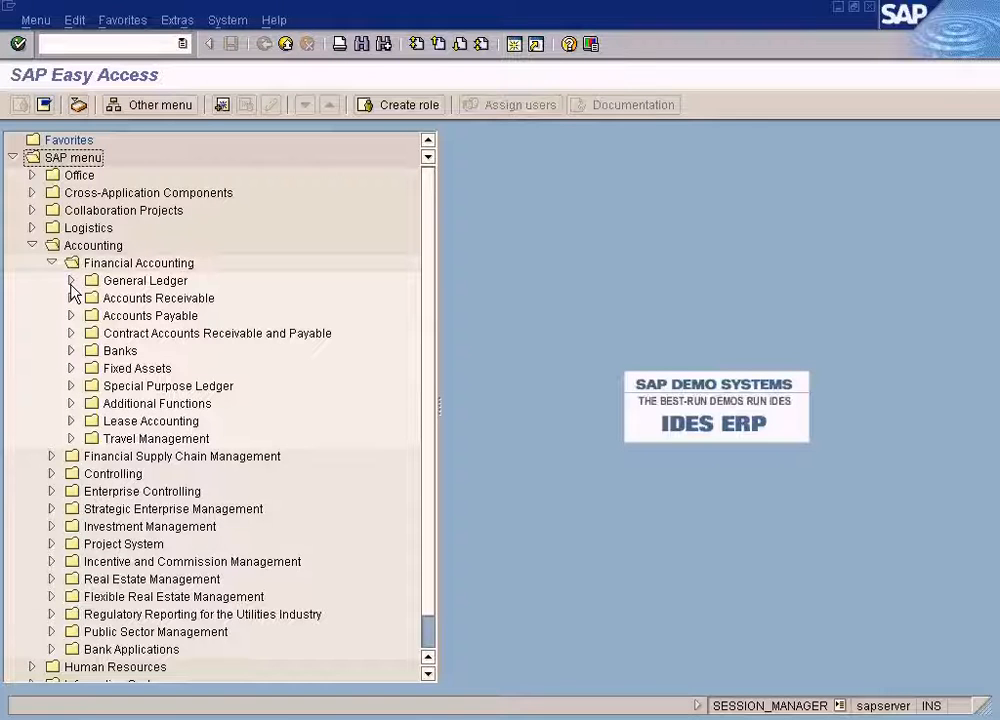
click(71, 281)
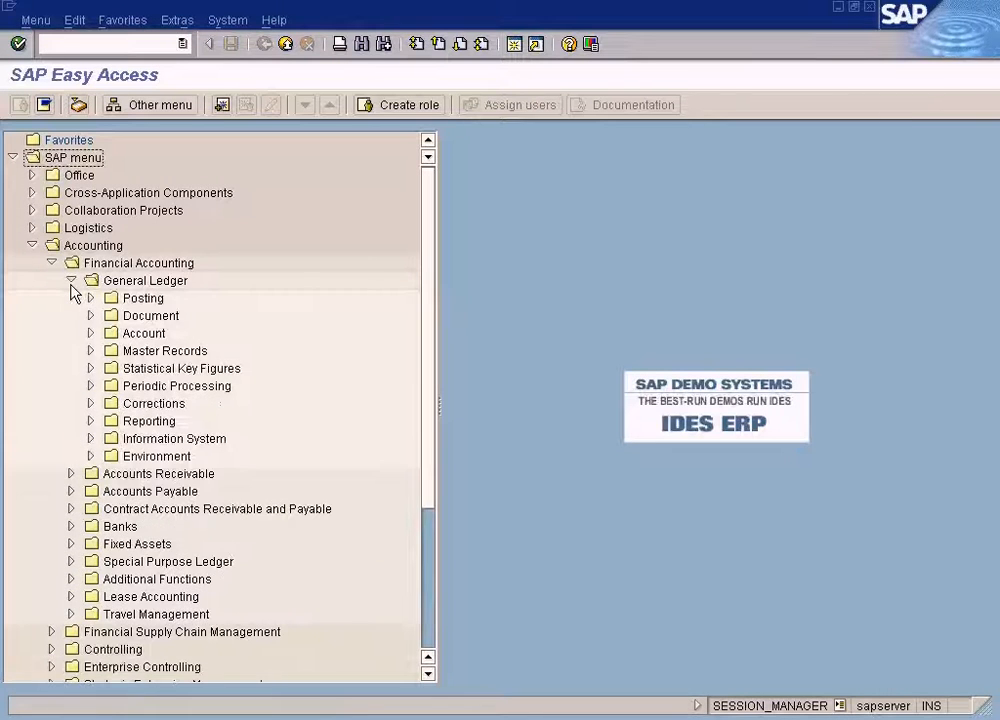
click(71, 282)
click(71, 298)
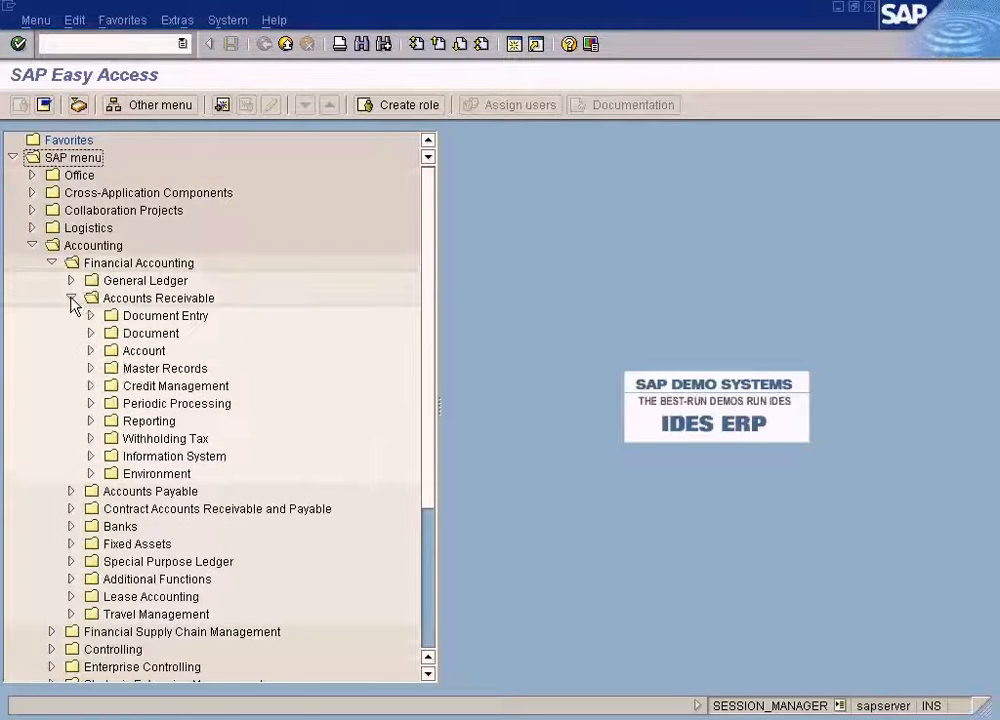
click(71, 298)
click(71, 316)
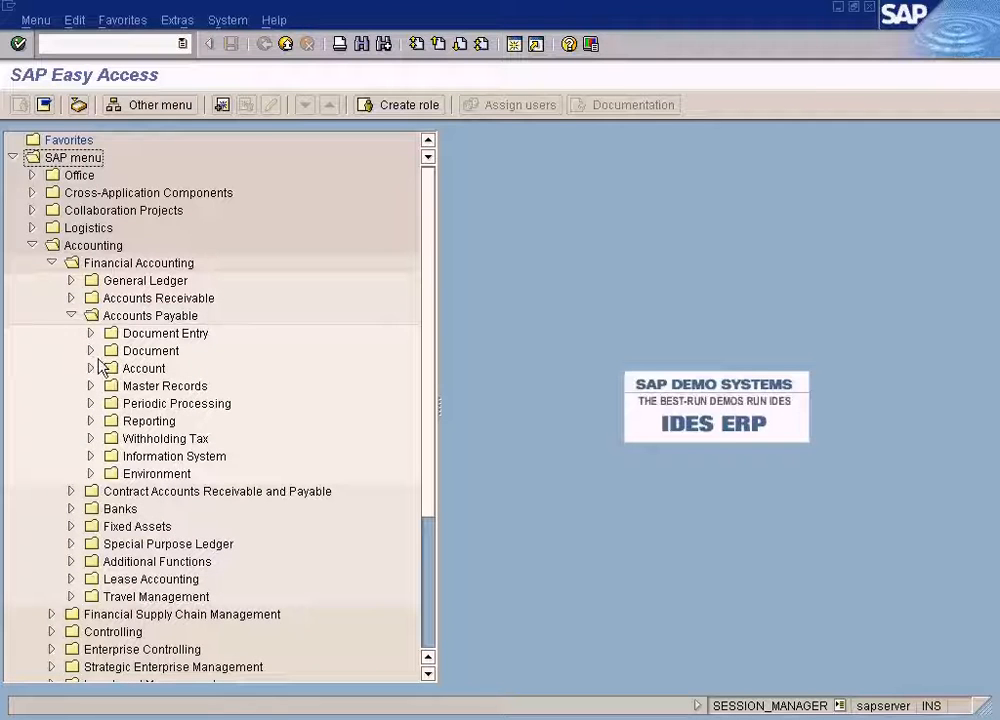
click(93, 369)
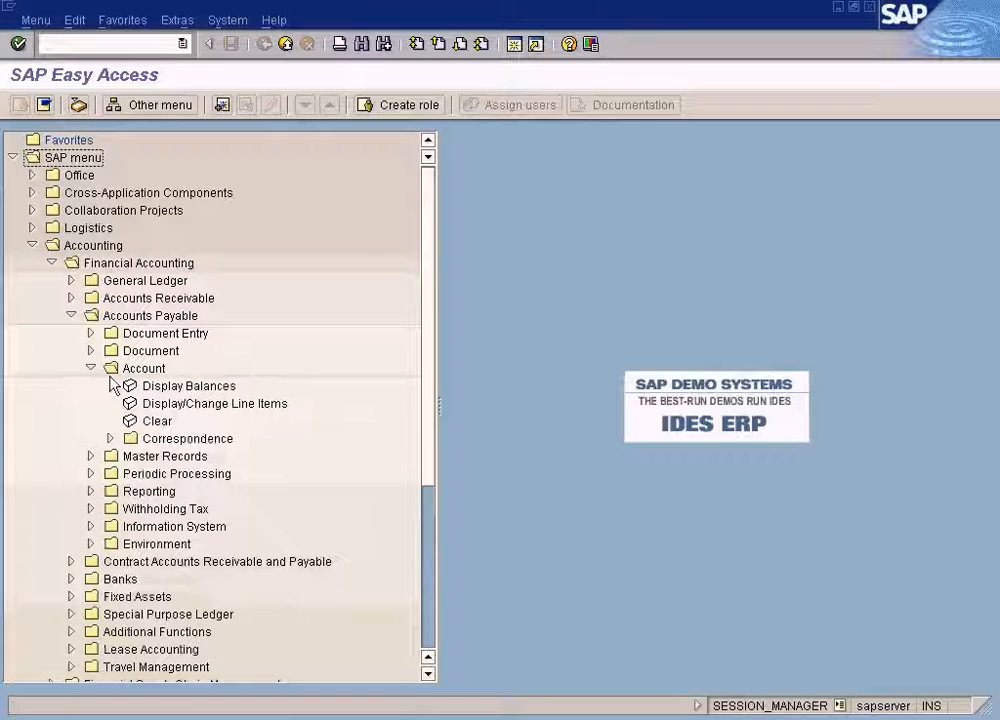
double_click(231, 406)
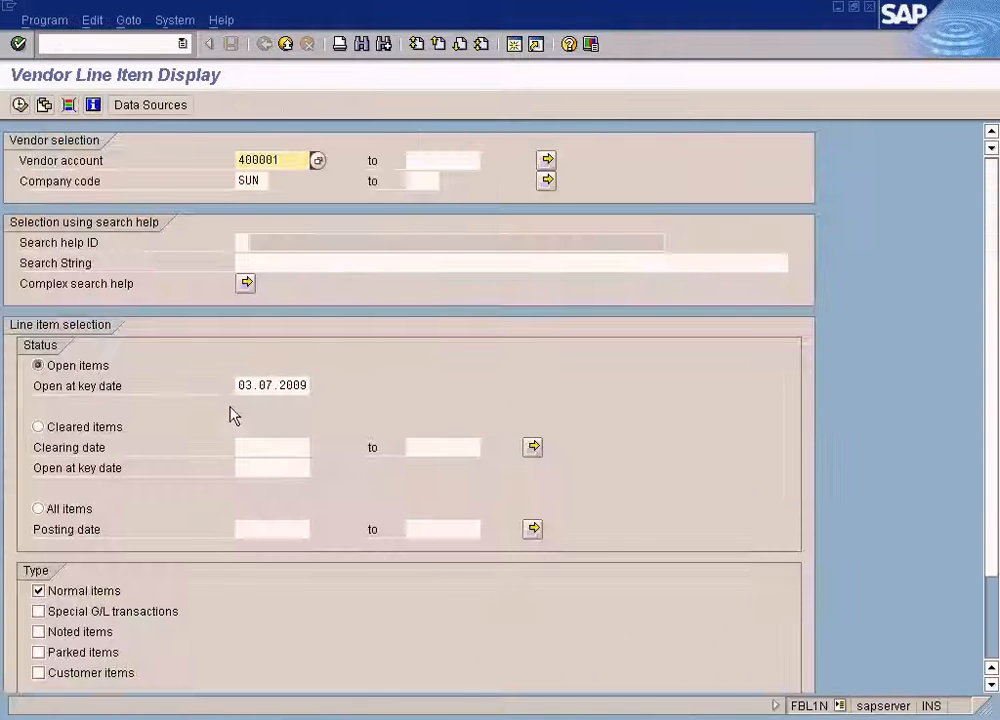
click(19, 104)
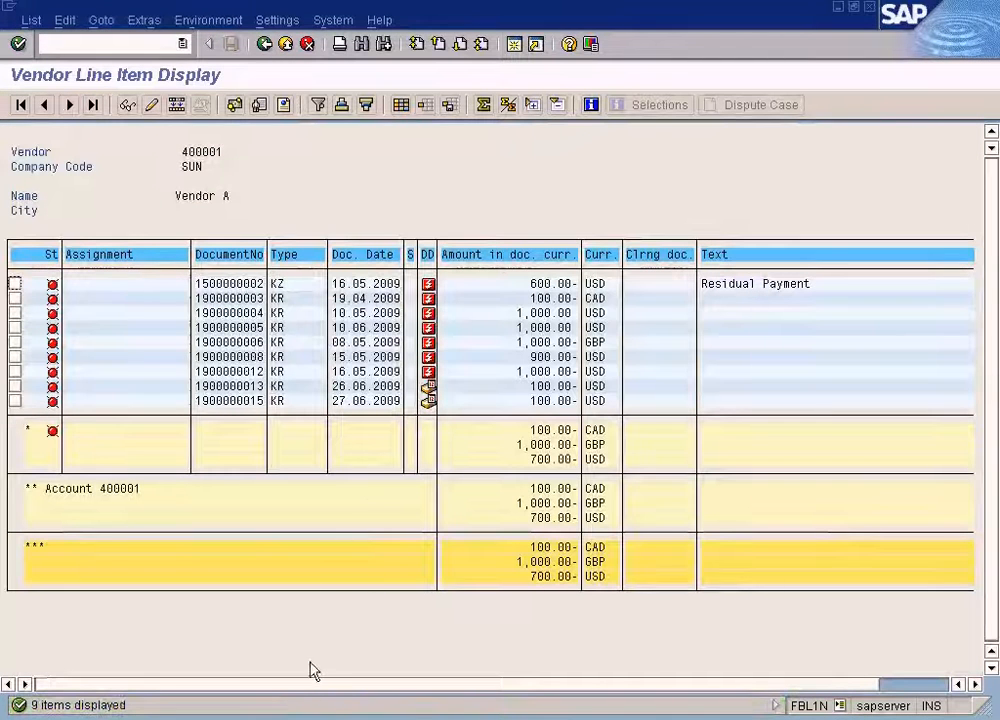
Review the payment run's parameters for run date 26.06.2009, then return to its status tab.
click(300, 718)
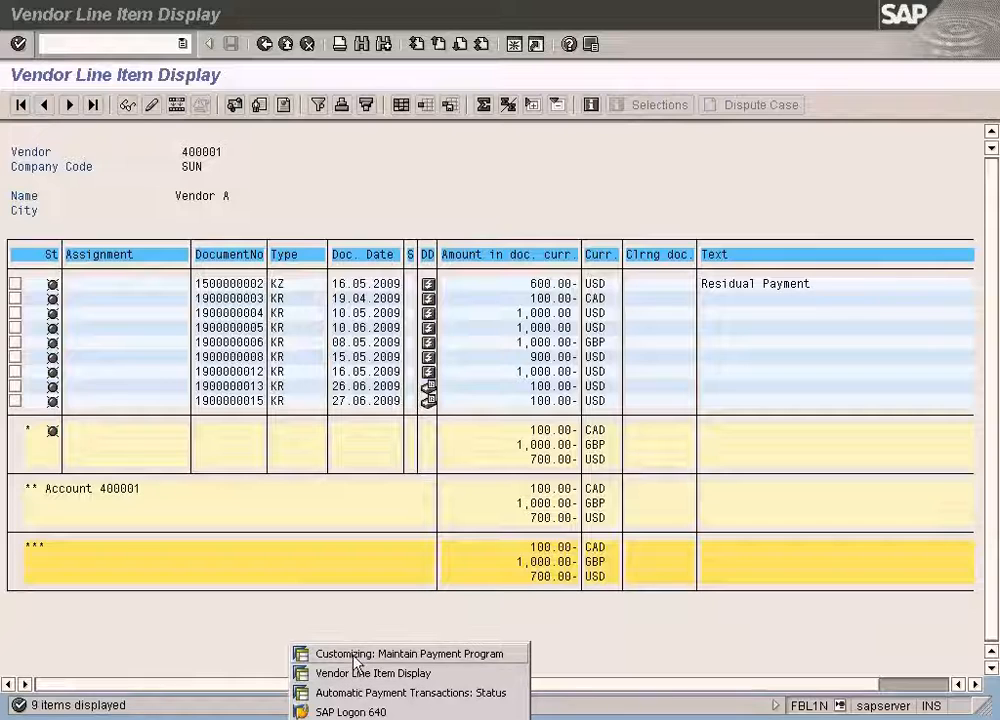
click(352, 694)
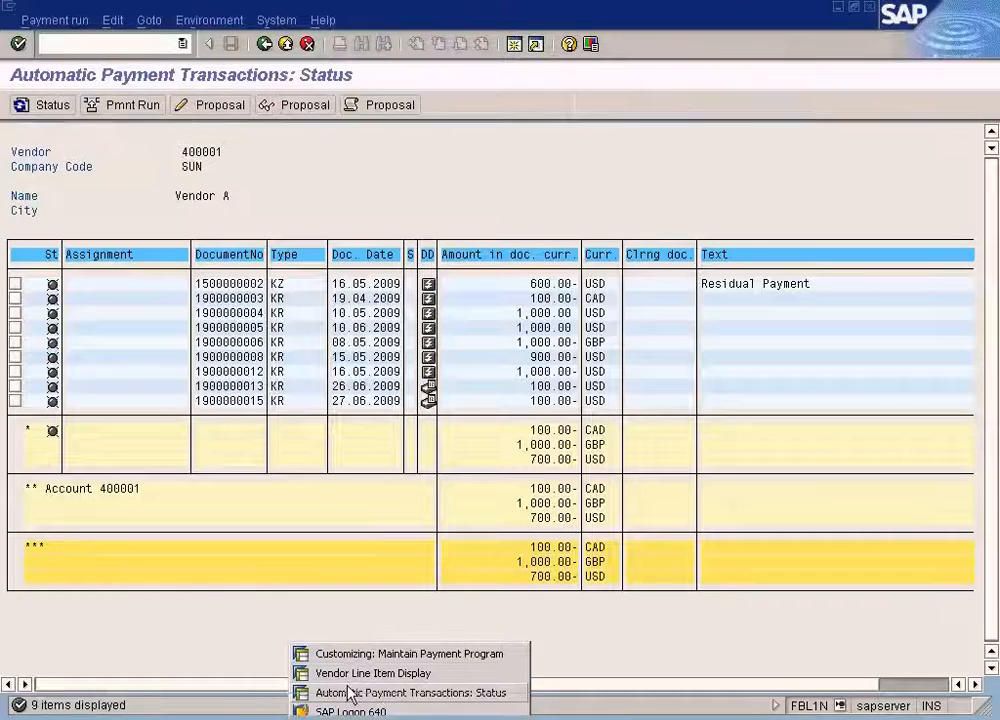
click(138, 226)
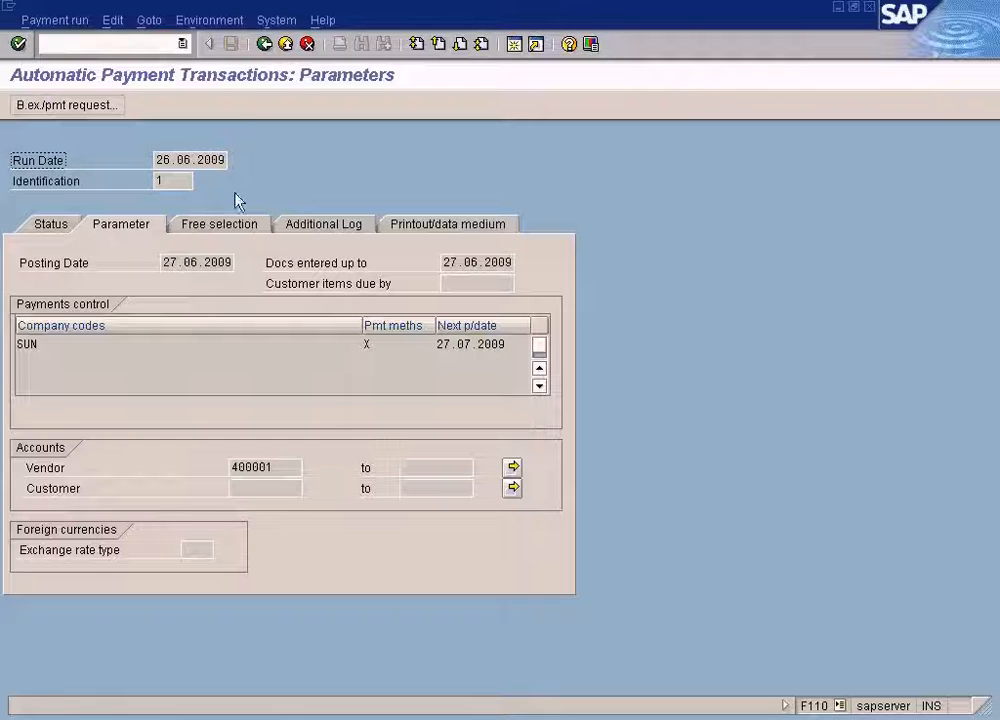
click(55, 228)
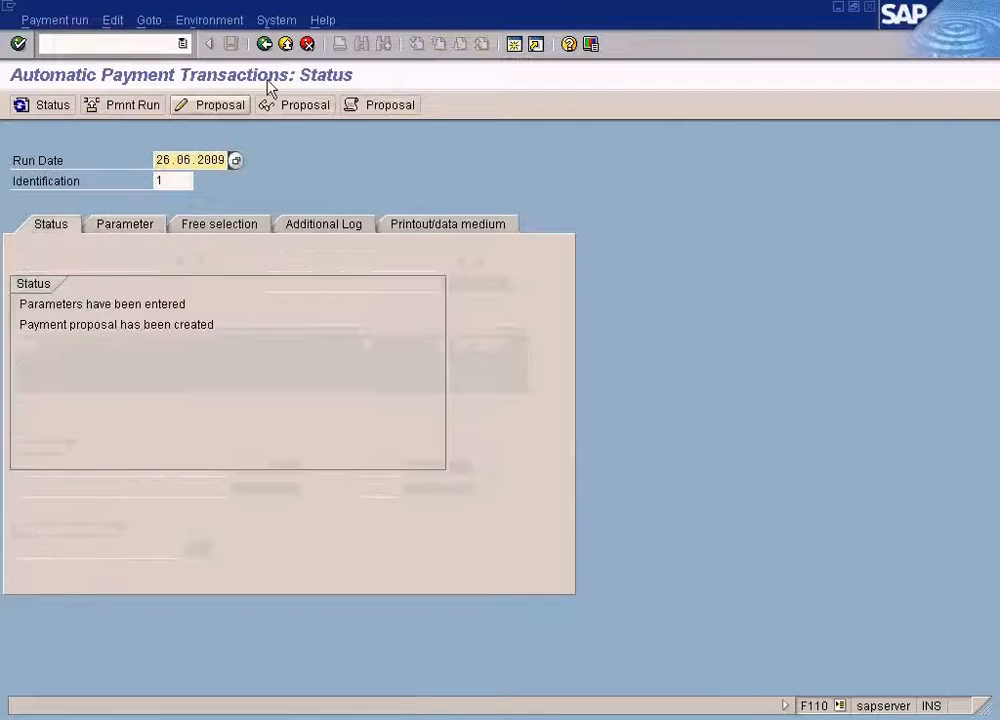
Go back to the vendor line item selection screen and start clearing the open-items key date.
click(382, 710)
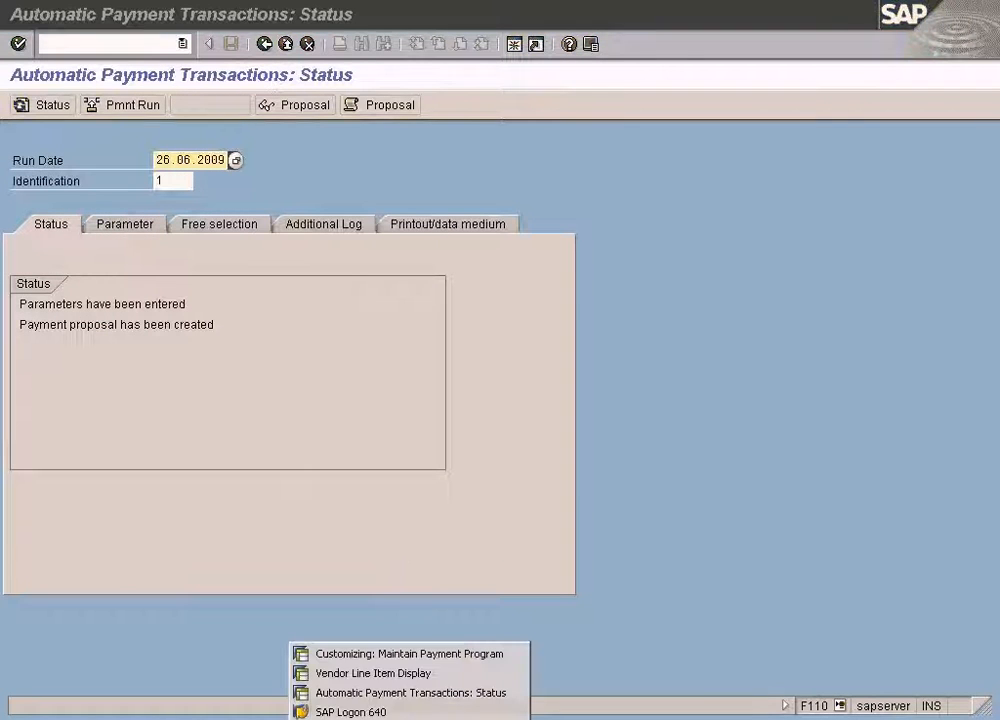
click(412, 671)
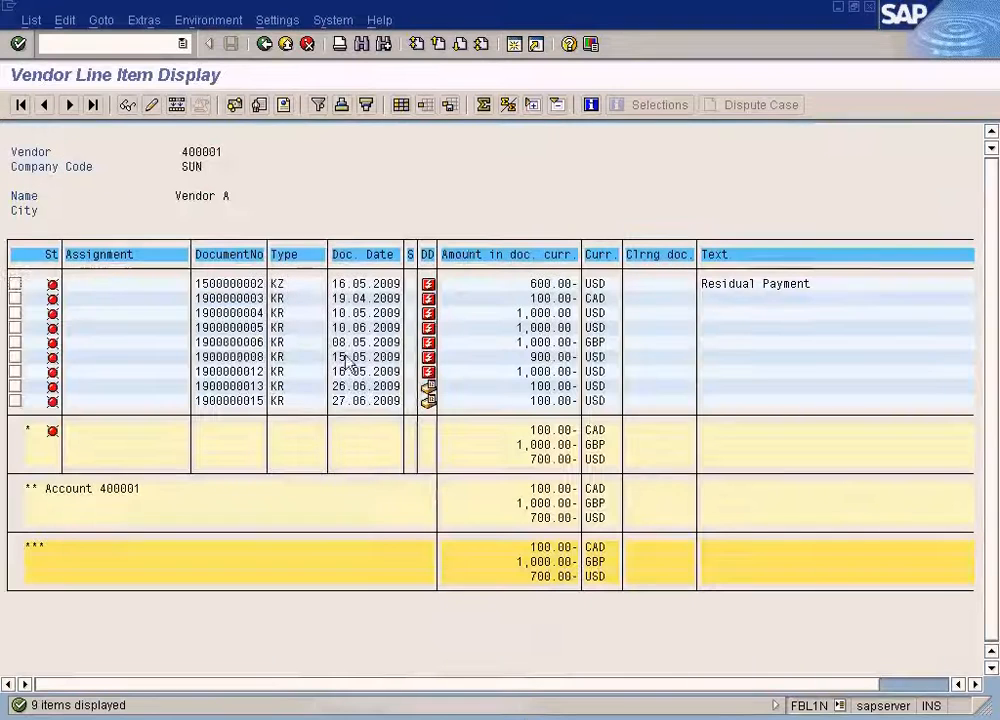
click(264, 44)
click(242, 385)
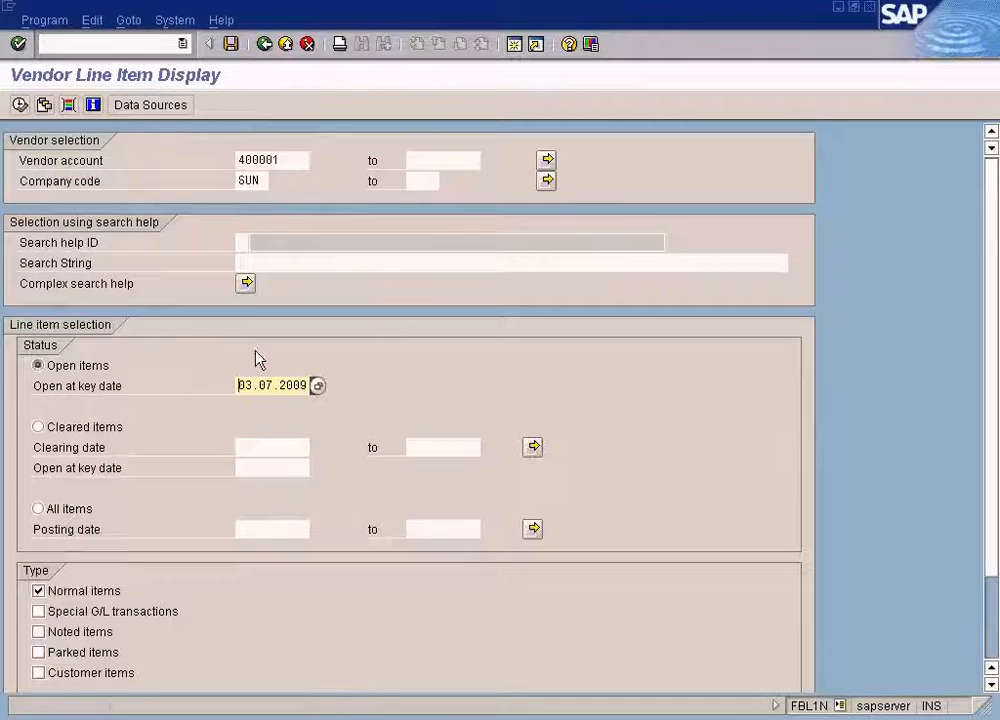
key(Delete)
key(Delete)
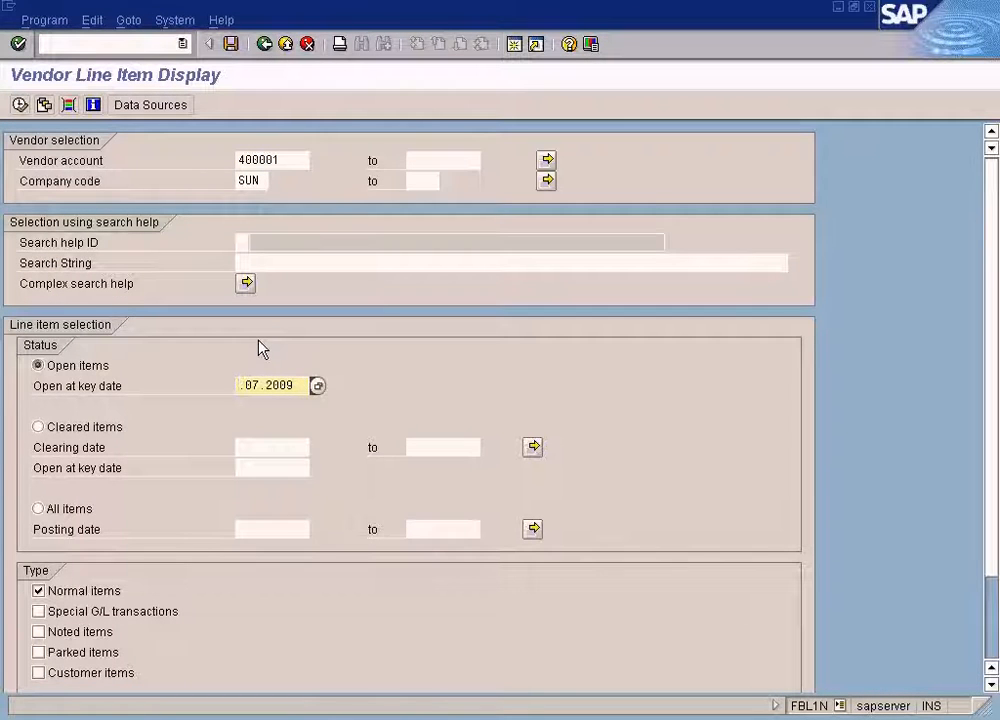
Switch to the payment run parameters and copy the posting date 27.06.2009.
click(400, 718)
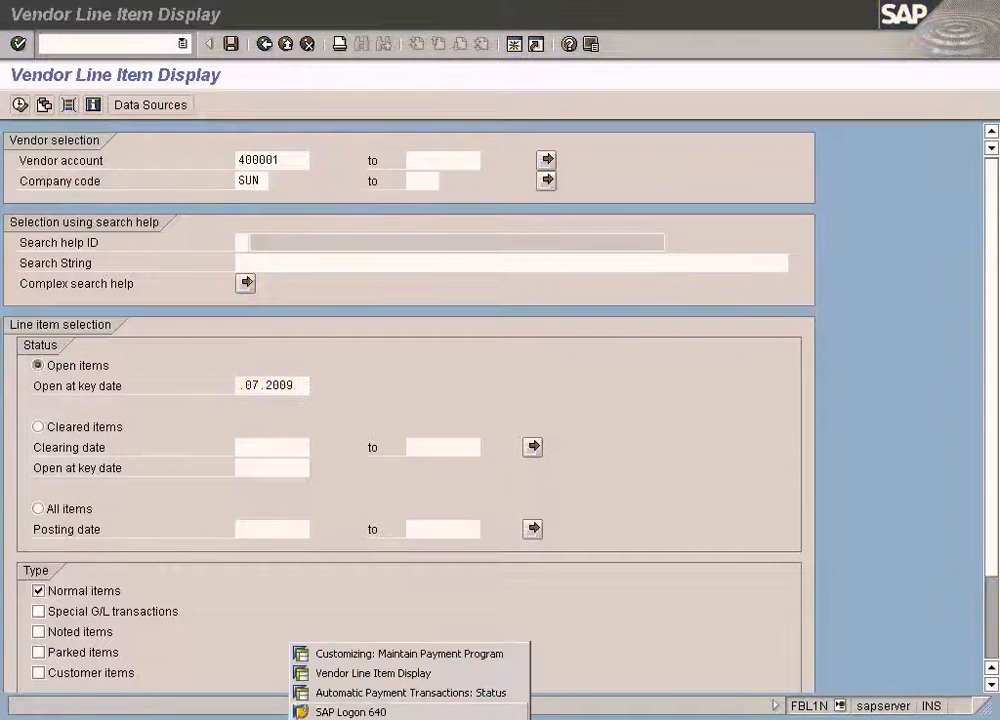
click(400, 693)
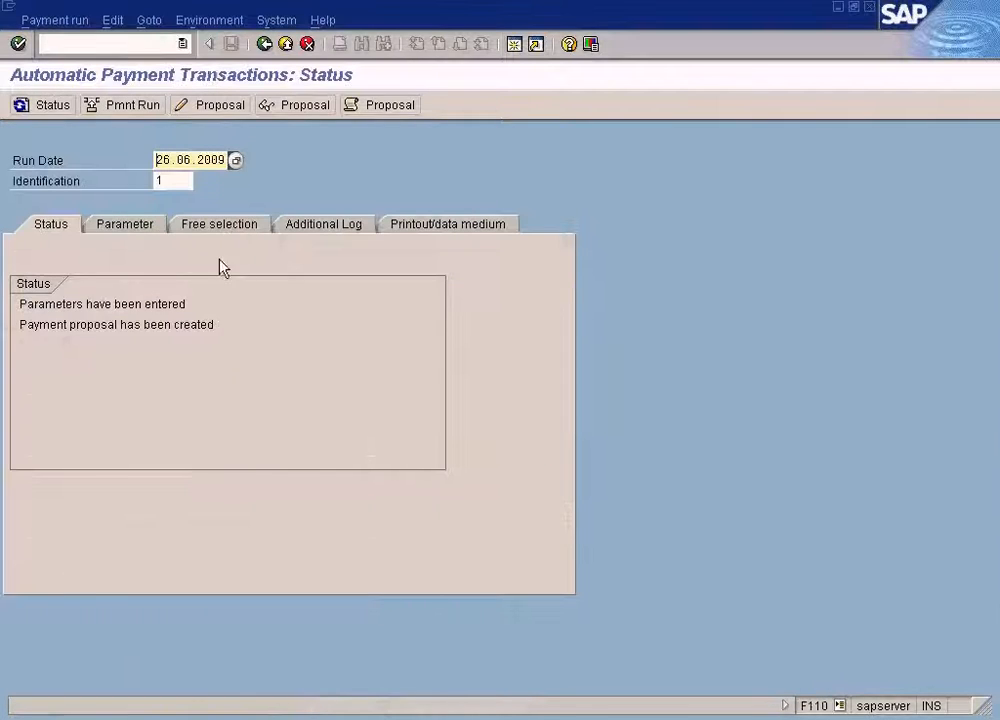
click(141, 226)
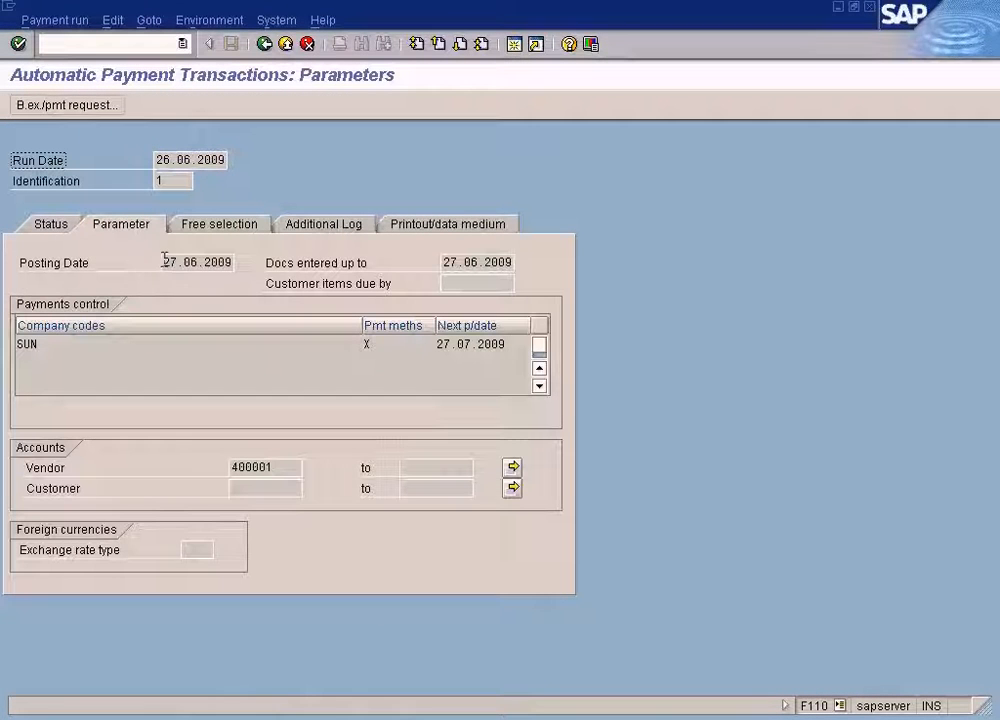
drag(164, 262, 264, 272)
key(ctrl+c)
click(288, 323)
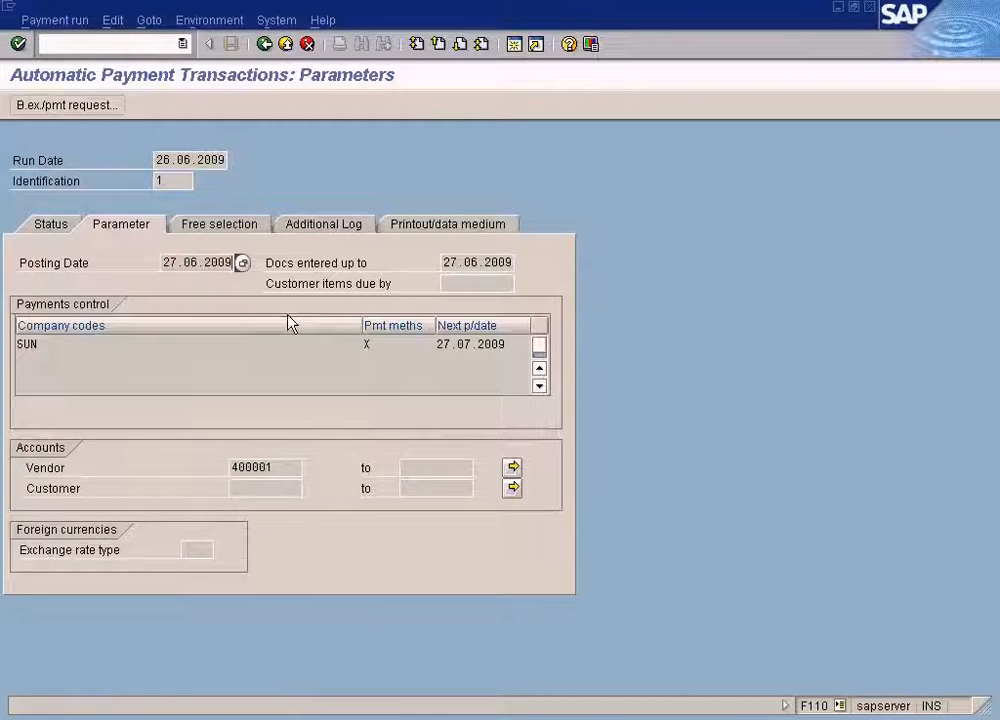
Paste 27.06.2009 as the open-items key date and list vendor 400001's open items.
click(370, 673)
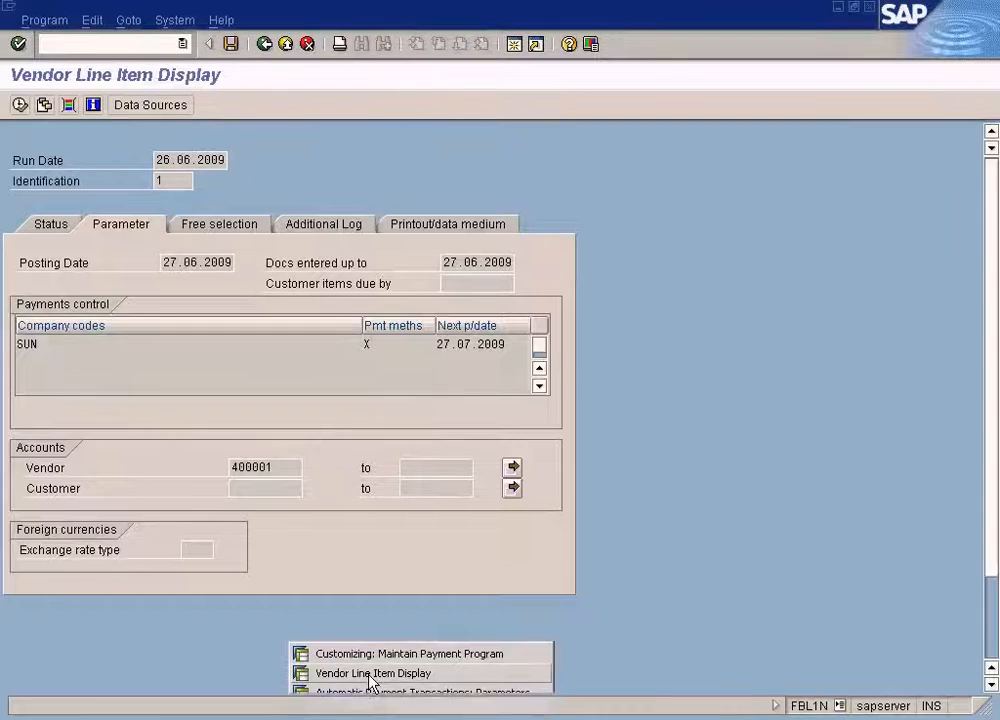
key(Delete)
key(Delete)
key(Delete)
key(Delete)
key(Delete)
key(Delete)
key(Delete)
key(Delete)
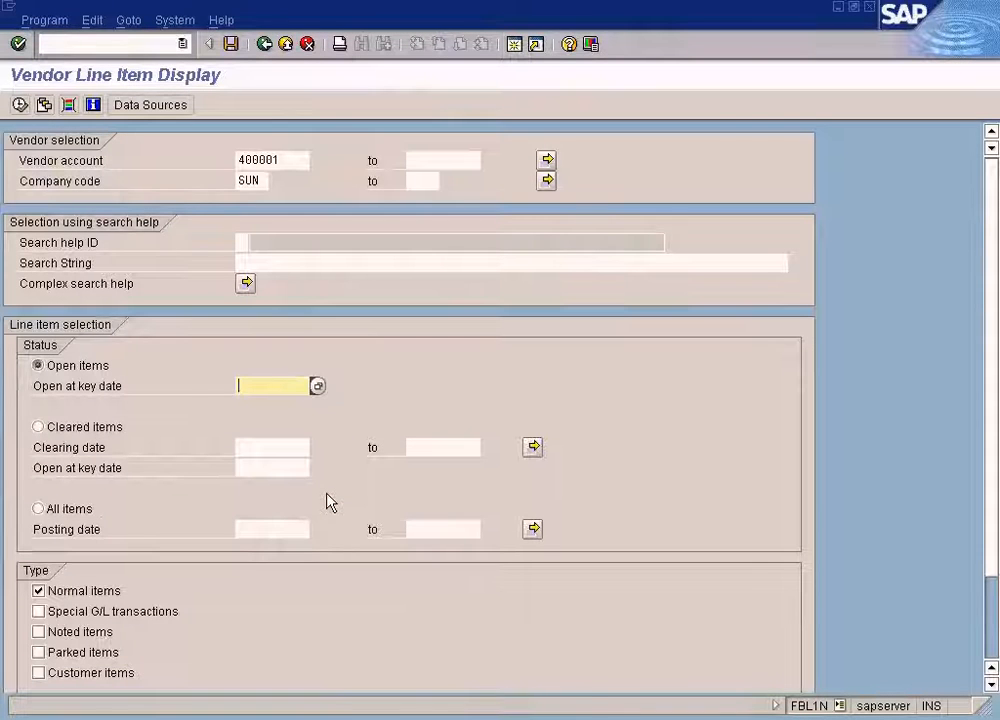
key(ctrl+v)
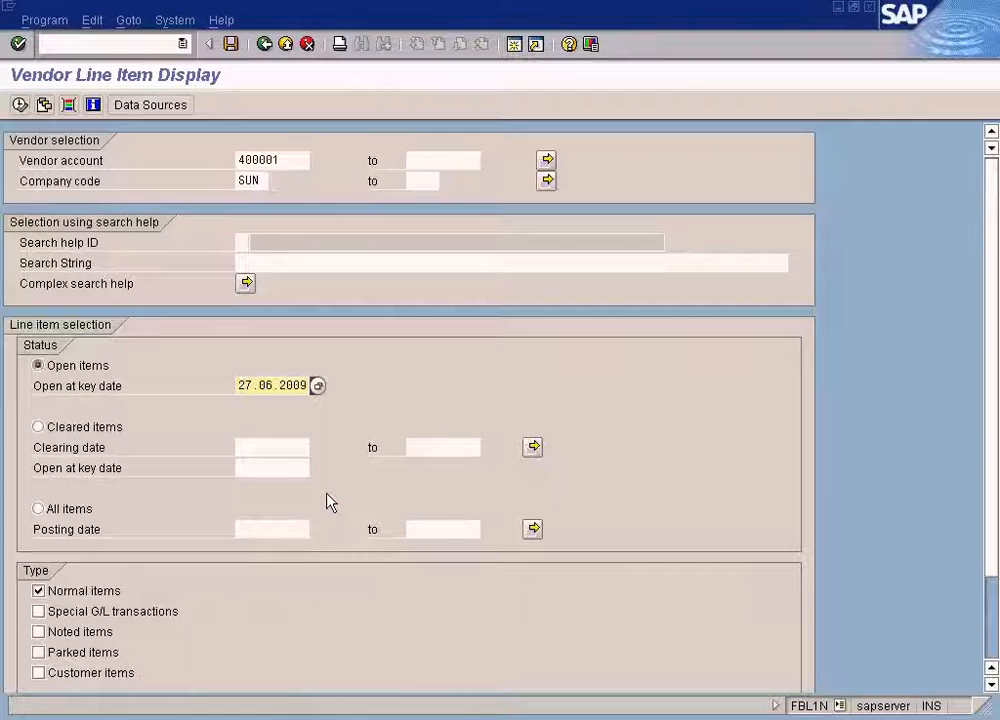
click(19, 104)
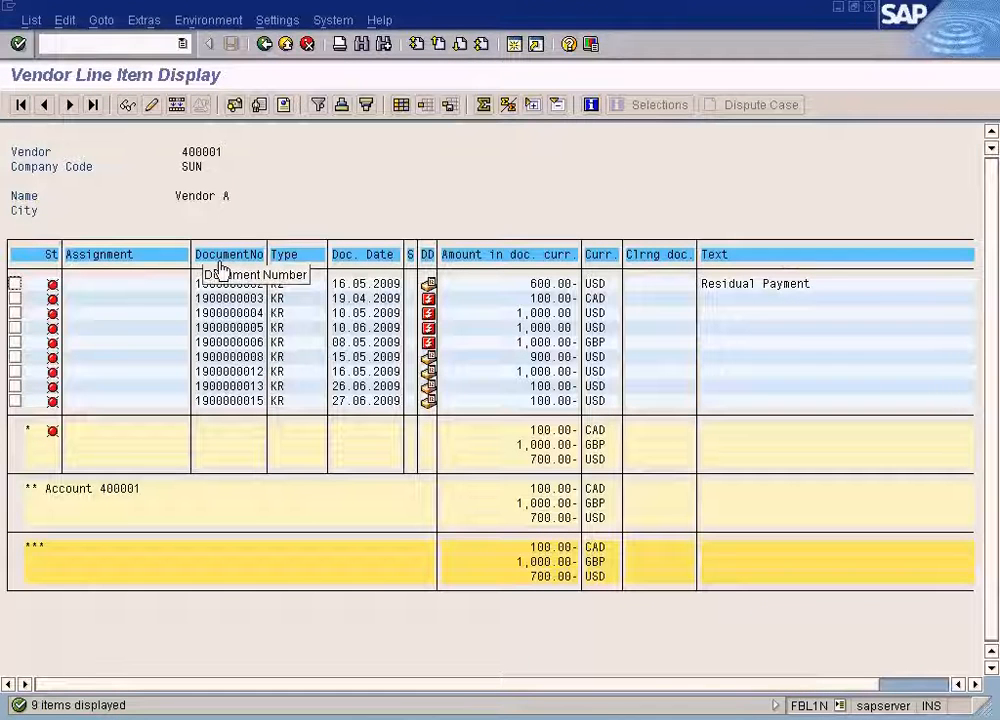
Inspect the listed open items, then check the payment run's parameters and status again.
click(255, 399)
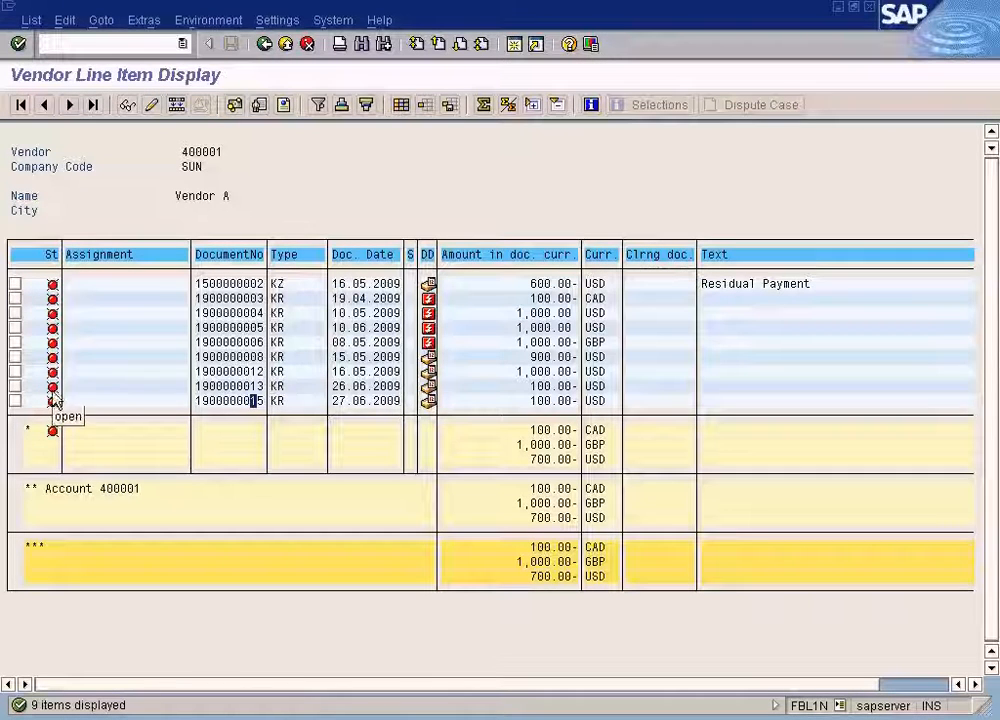
click(264, 44)
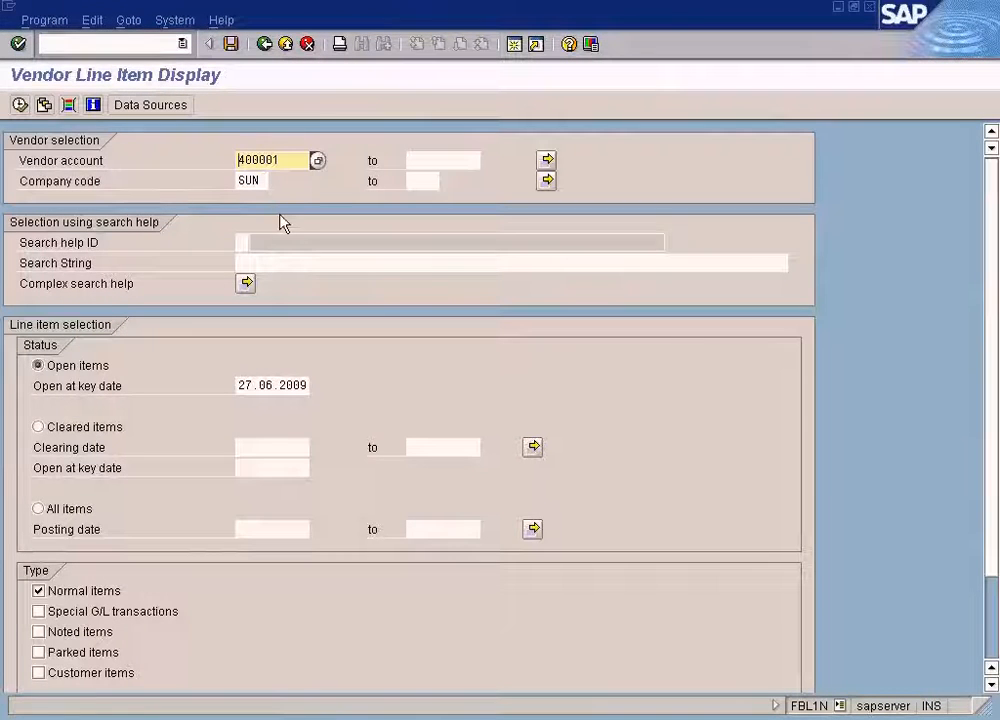
click(400, 718)
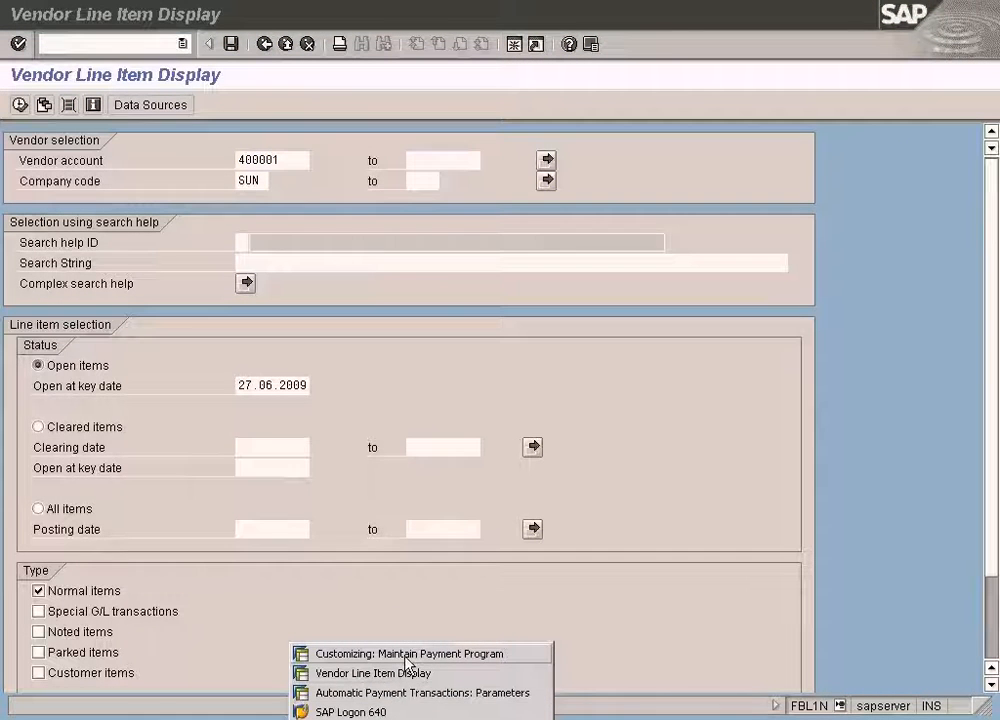
click(404, 692)
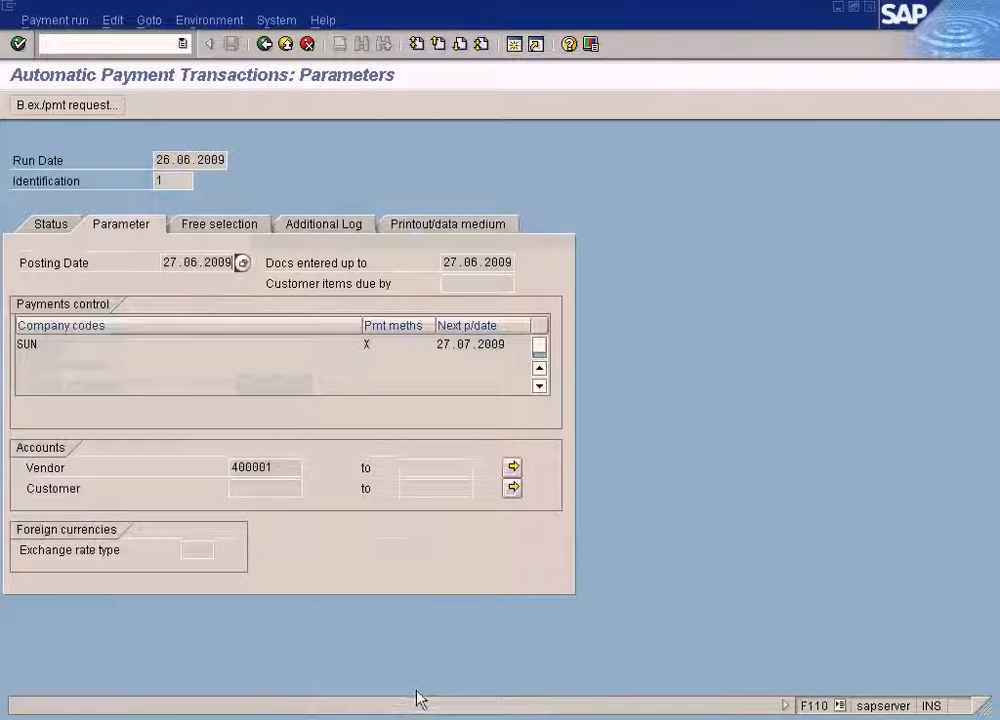
click(50, 226)
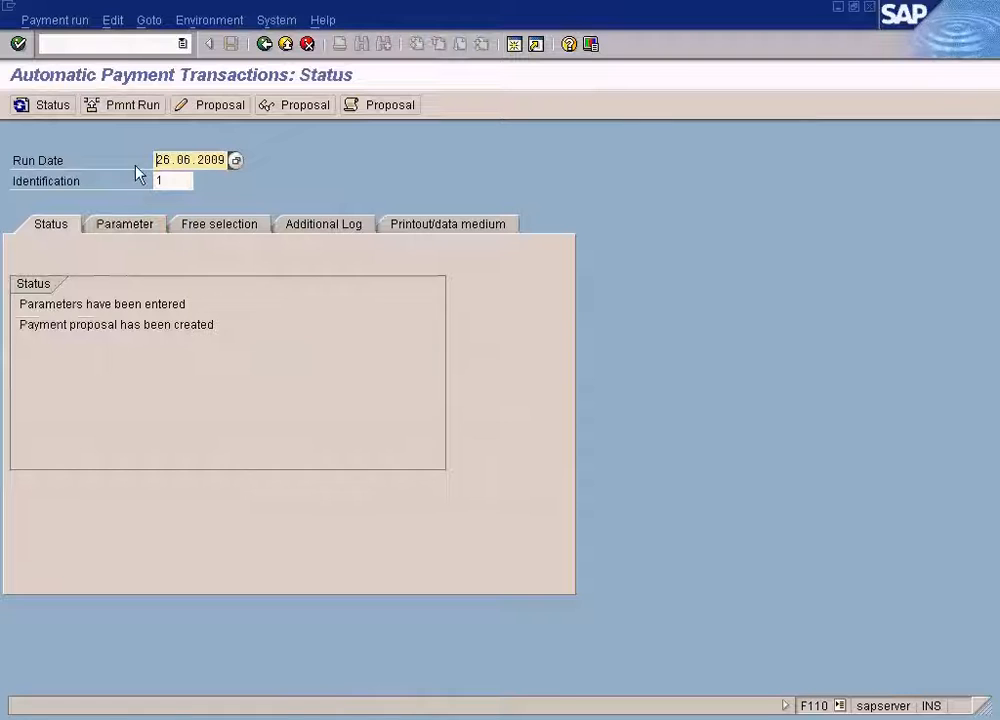
Rerun the open-item list for vendor 400001 at key date 27.06.2009.
click(370, 706)
click(385, 675)
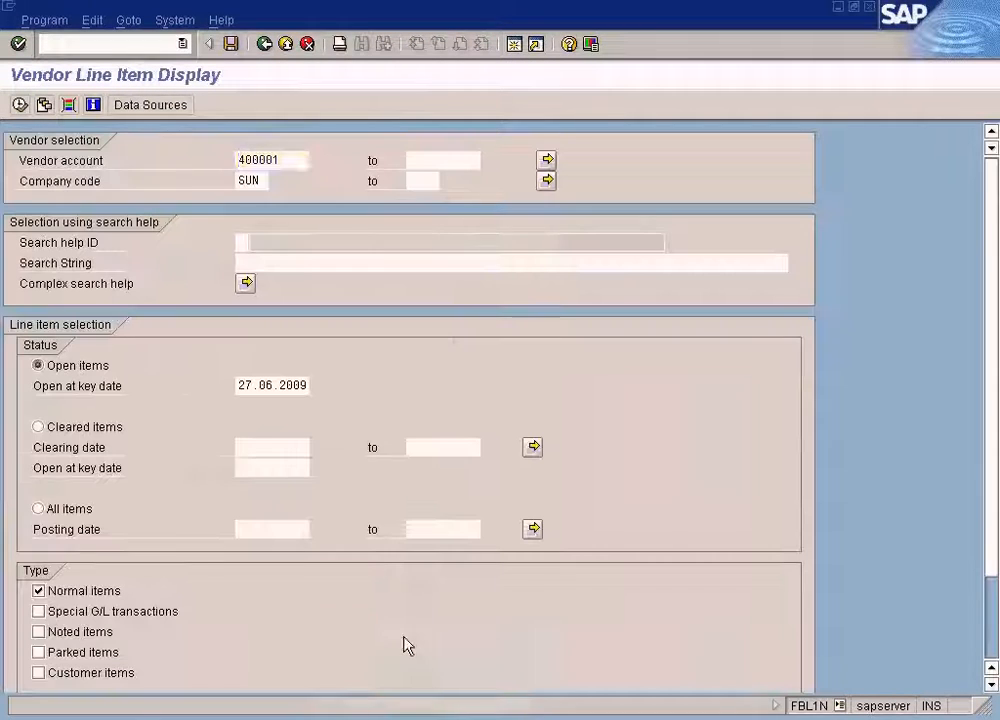
click(20, 104)
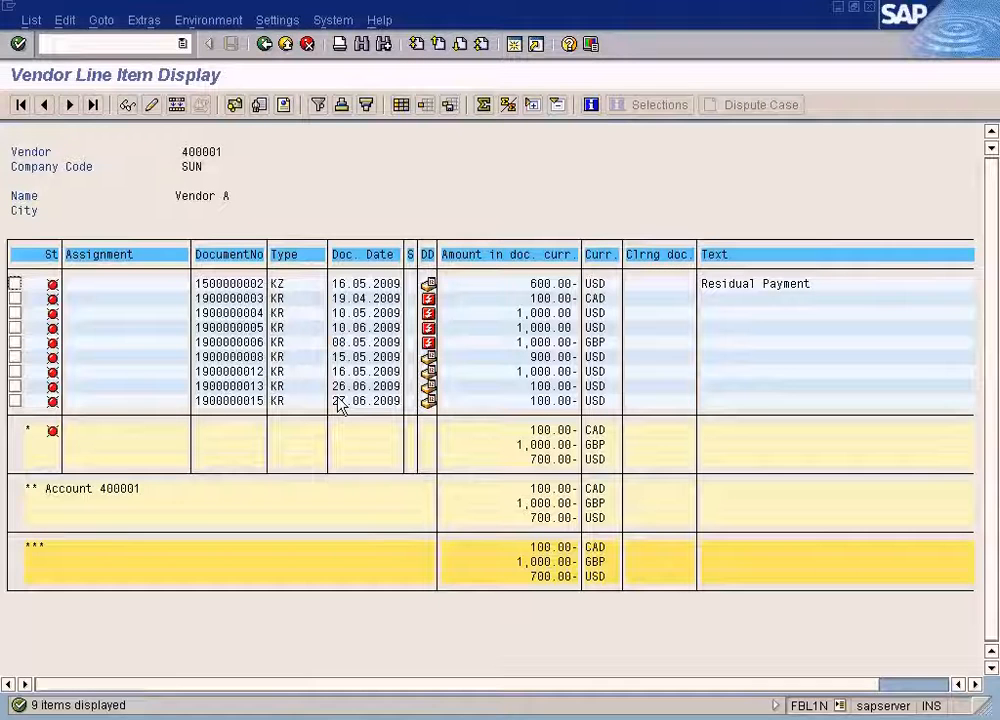
Schedule the payment run for 26.06.2009 to start immediately and refresh its status.
click(398, 712)
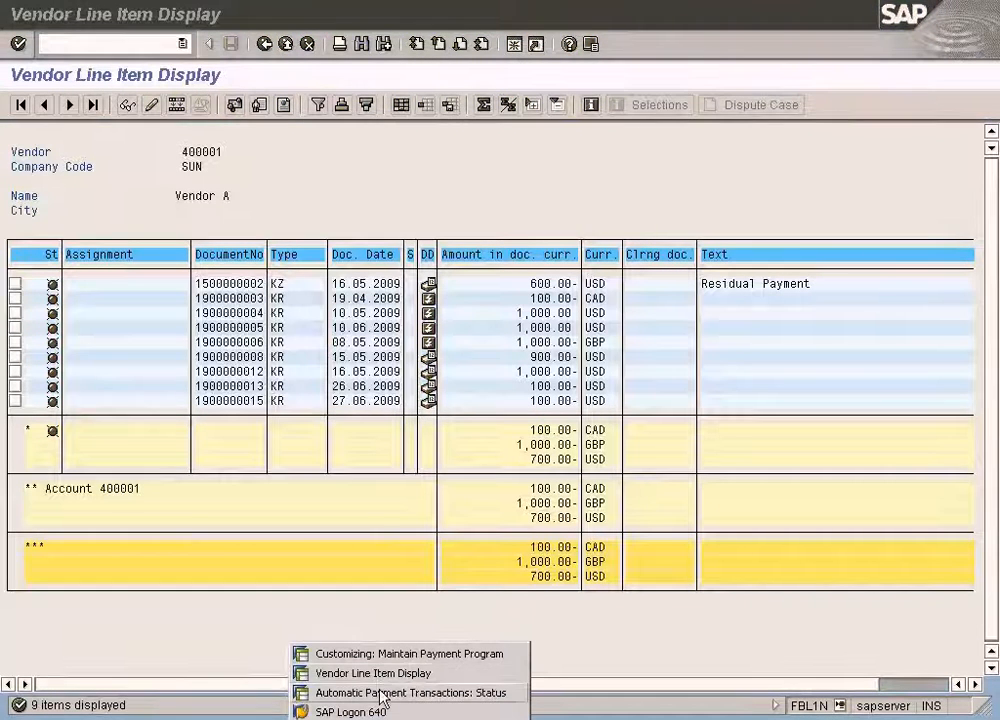
click(382, 693)
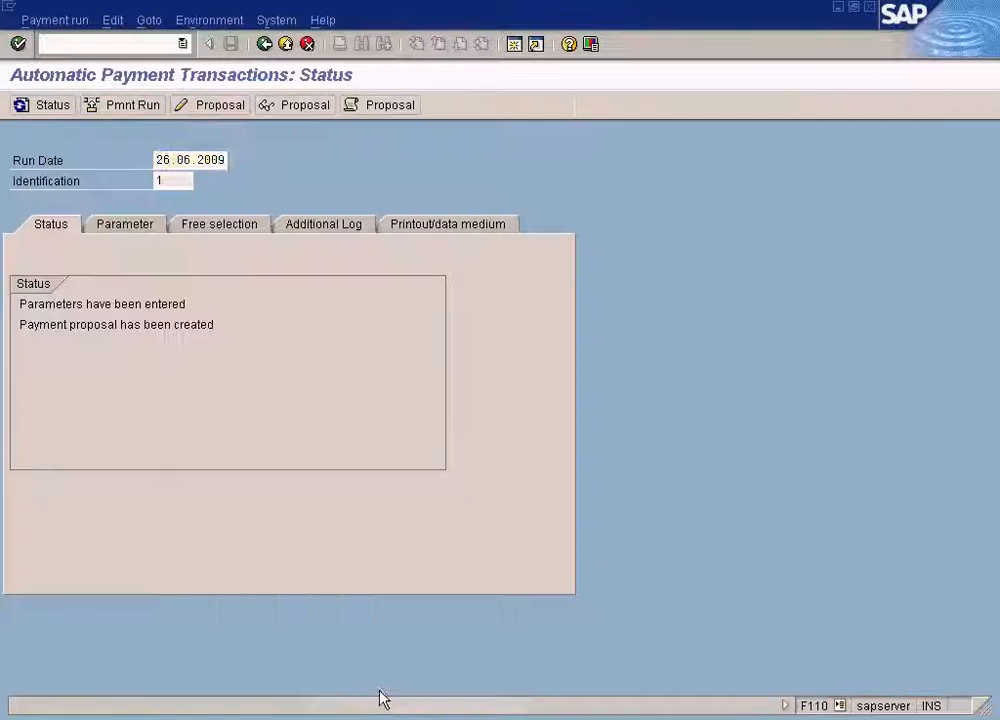
click(125, 110)
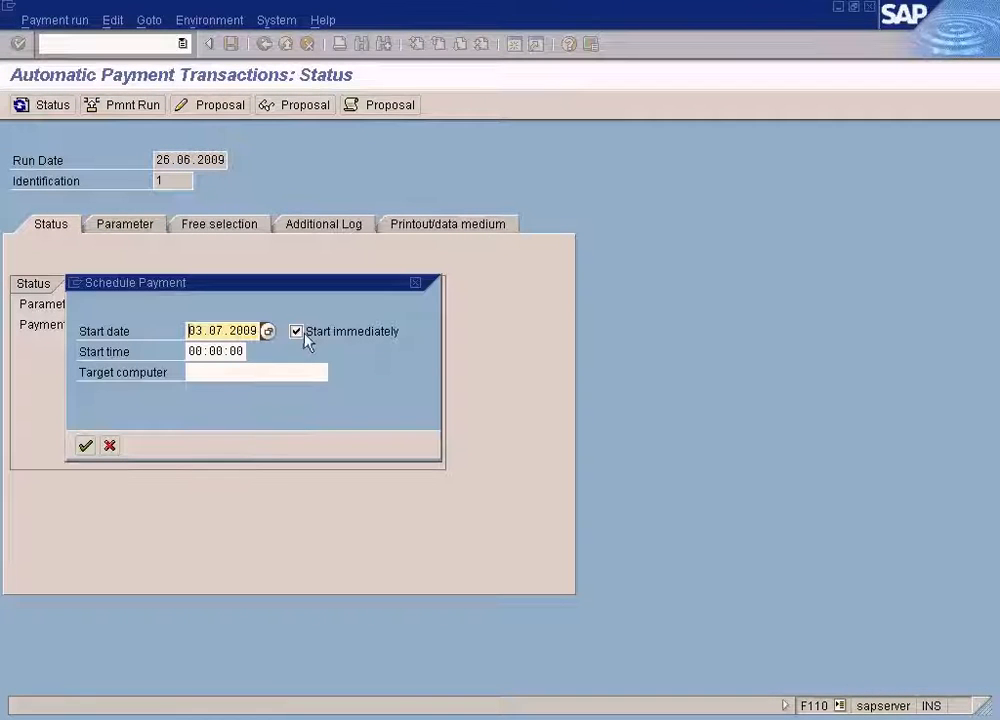
click(86, 445)
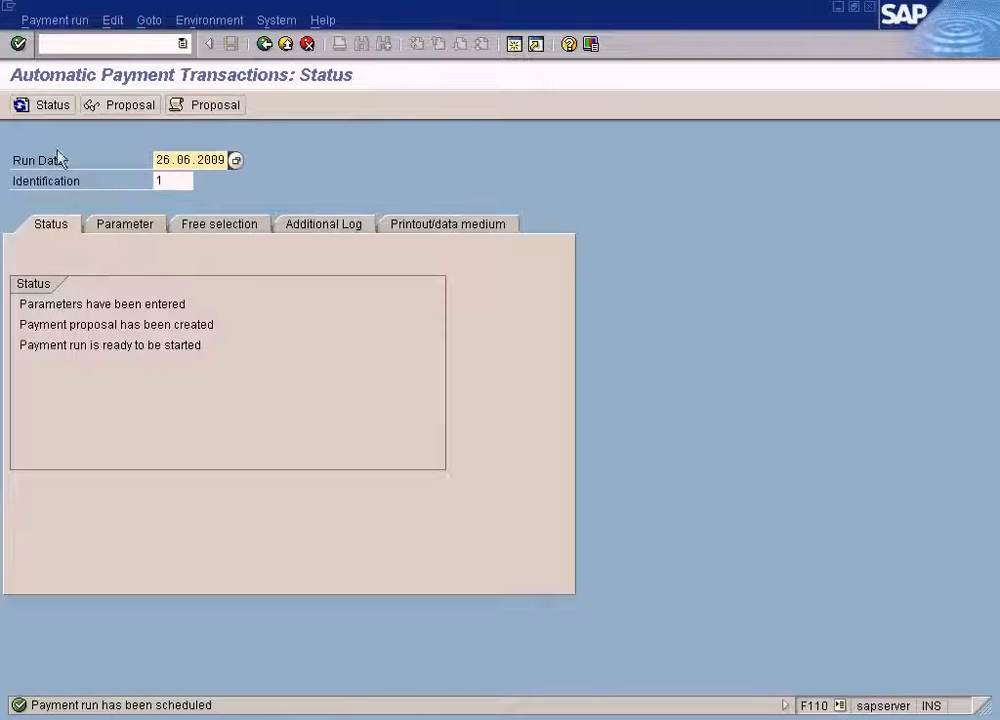
click(46, 106)
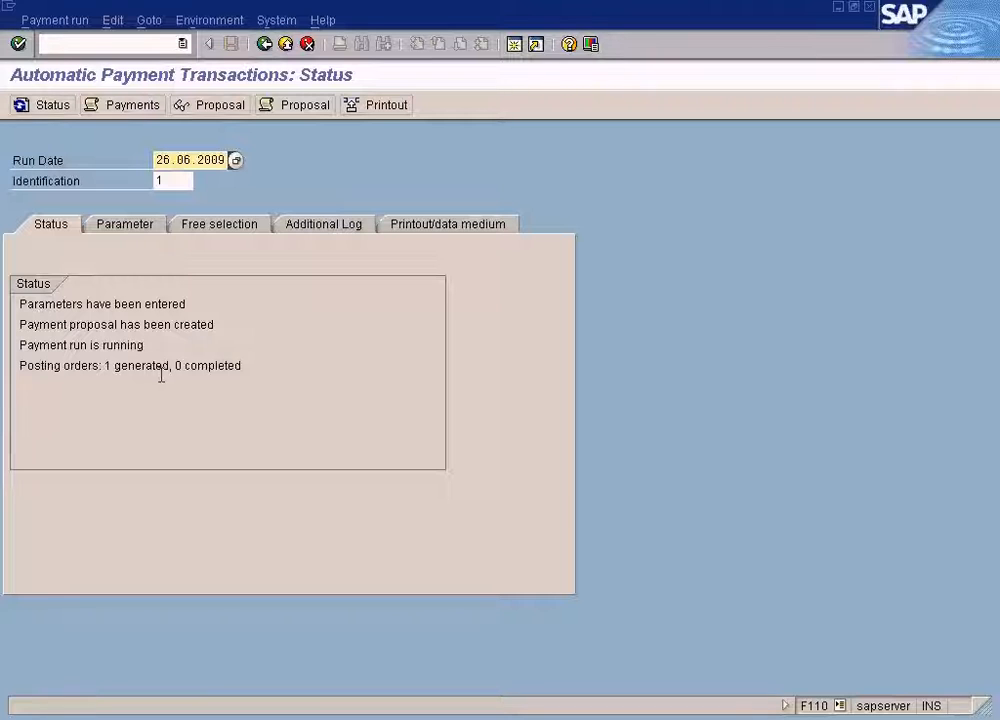
Review the payment run's job log, then display and scroll through its payment list.
click(142, 109)
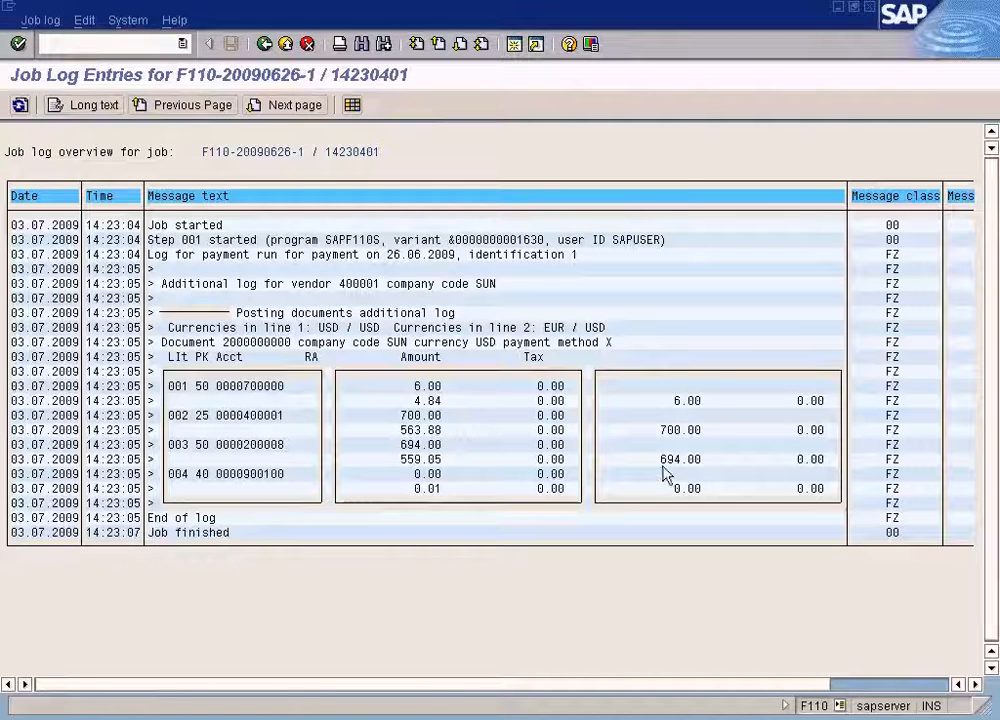
click(264, 45)
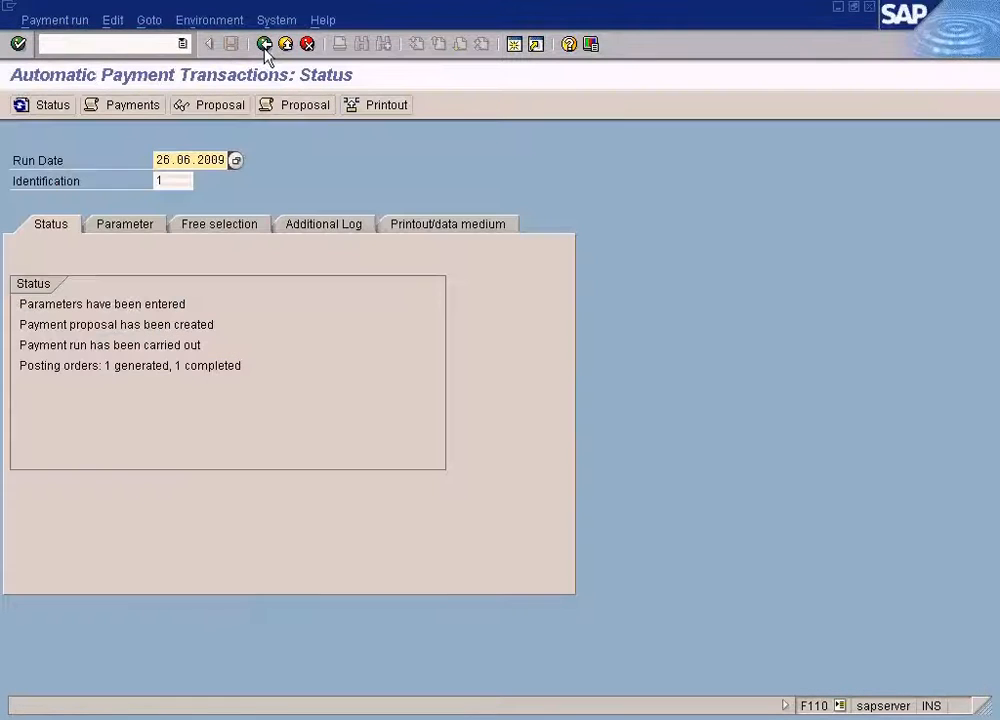
click(125, 24)
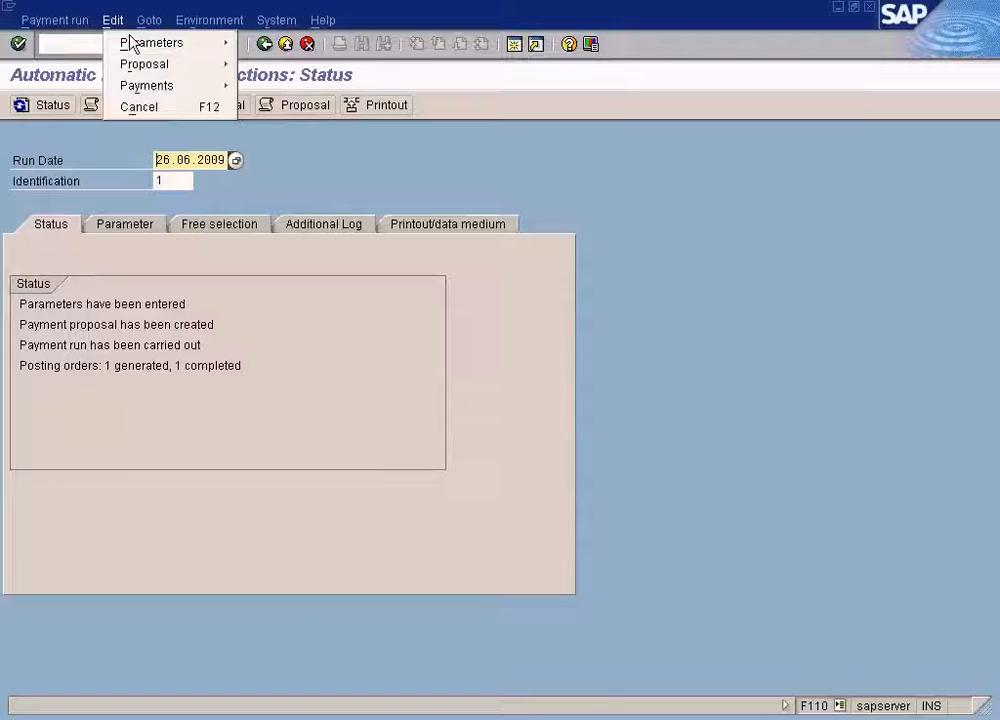
mouse_move(131, 87)
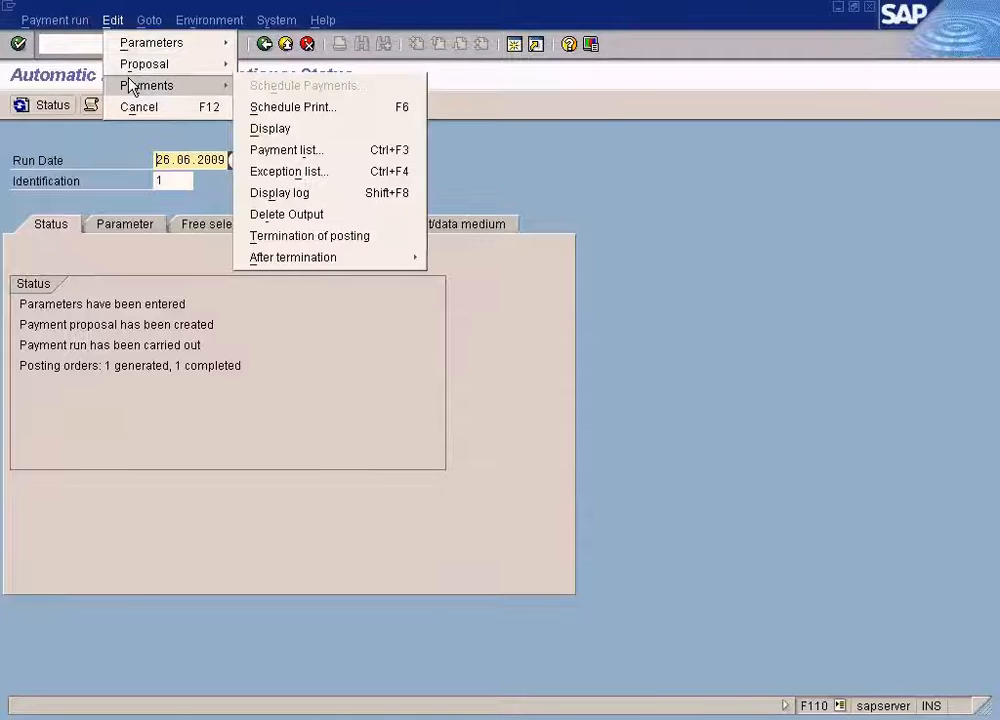
click(350, 160)
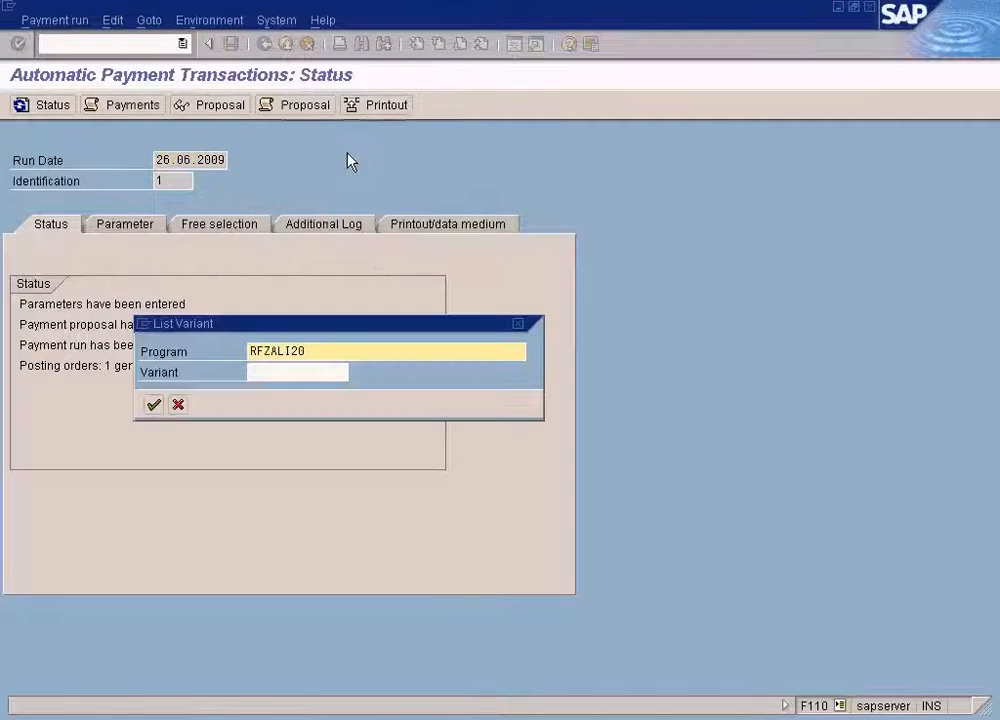
click(152, 405)
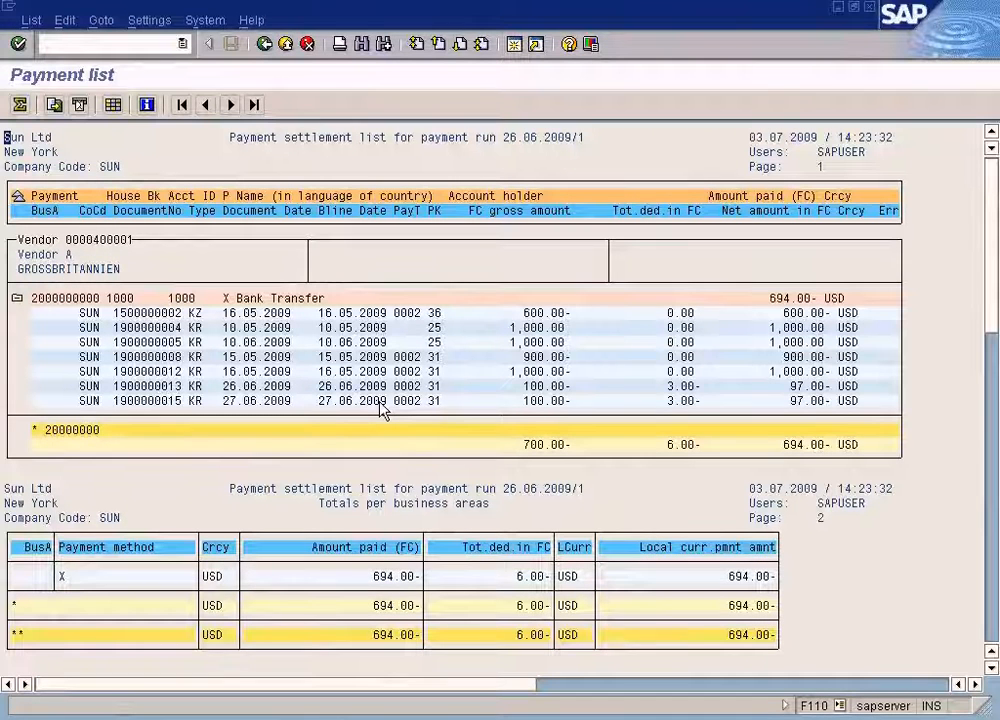
scroll(382, 410, down, 2)
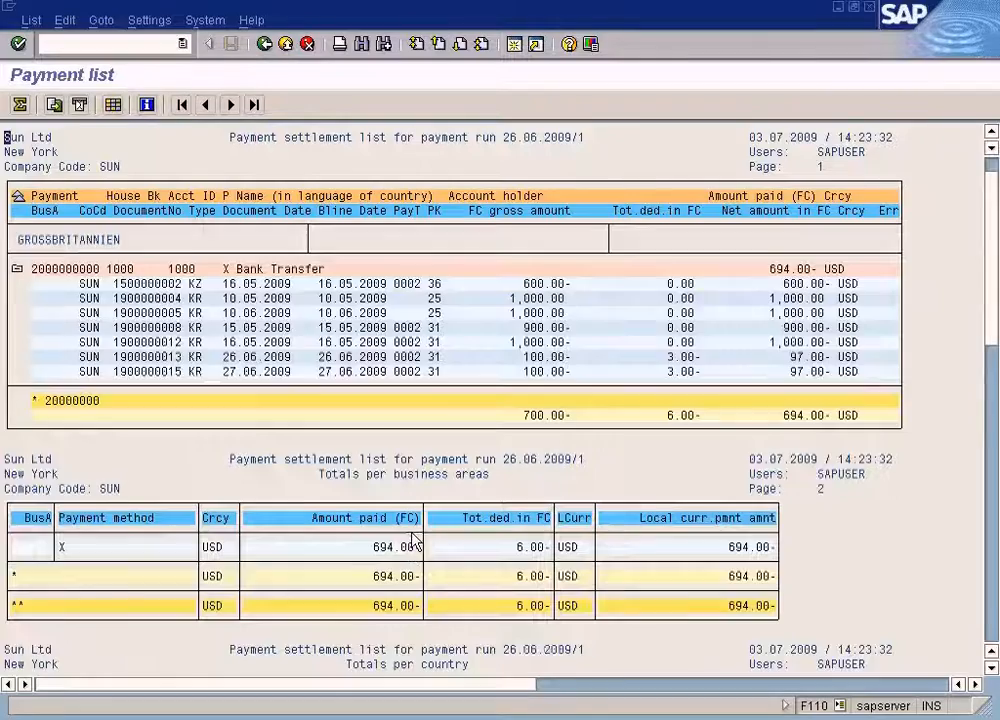
Scroll through the payment list's totals pages and return to the payment run status screen.
scroll(413, 540, down, 1)
scroll(413, 540, down, 5)
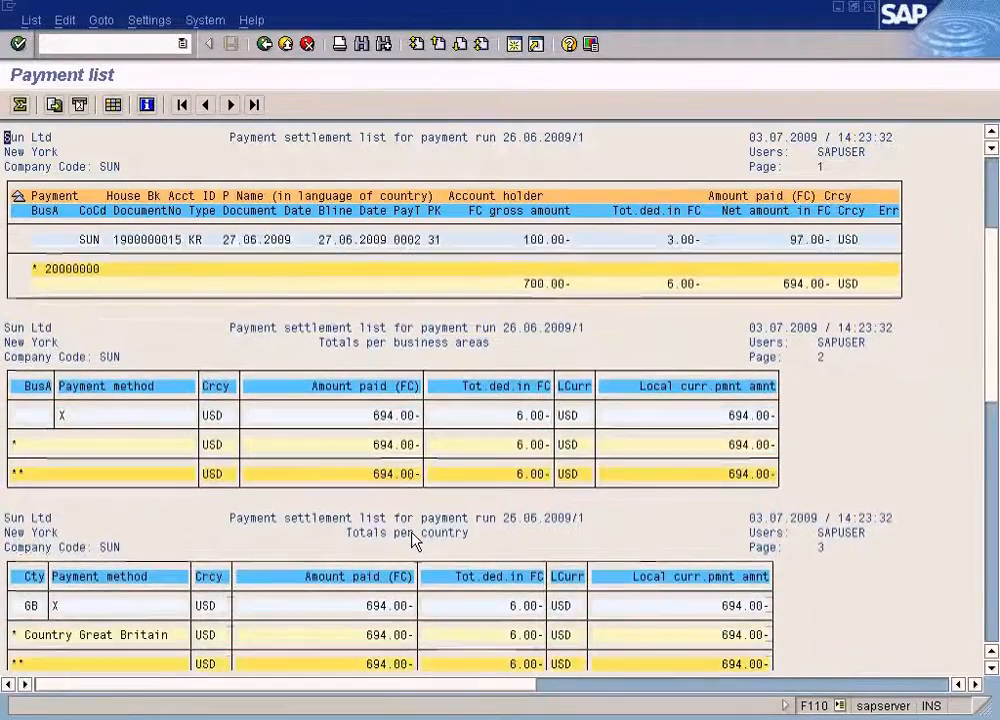
scroll(413, 540, down, 4)
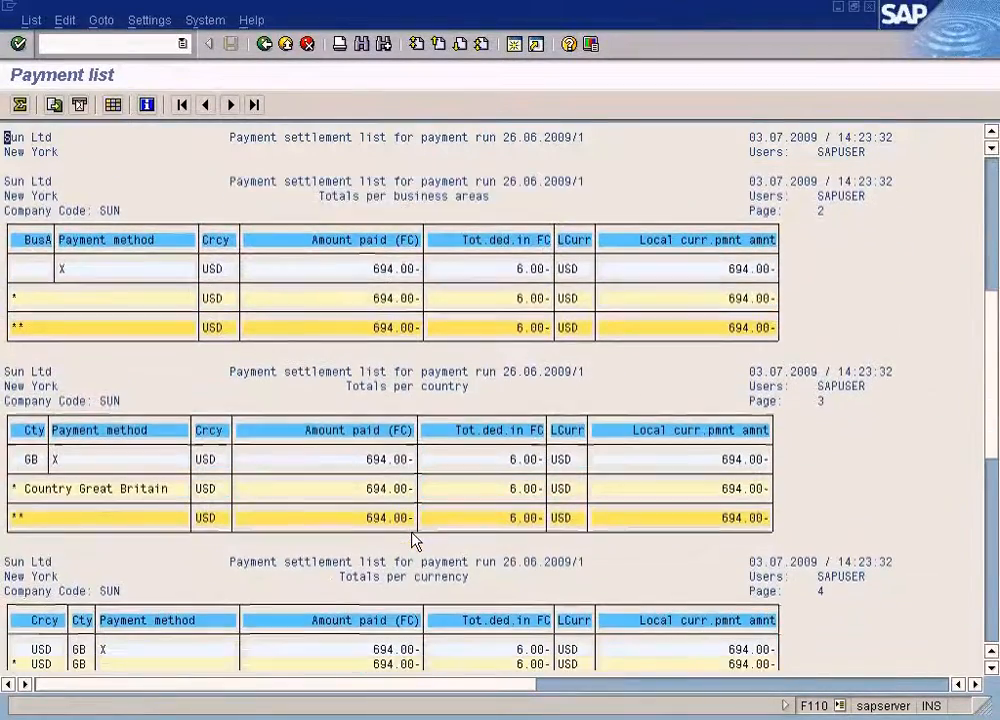
scroll(413, 540, down, 5)
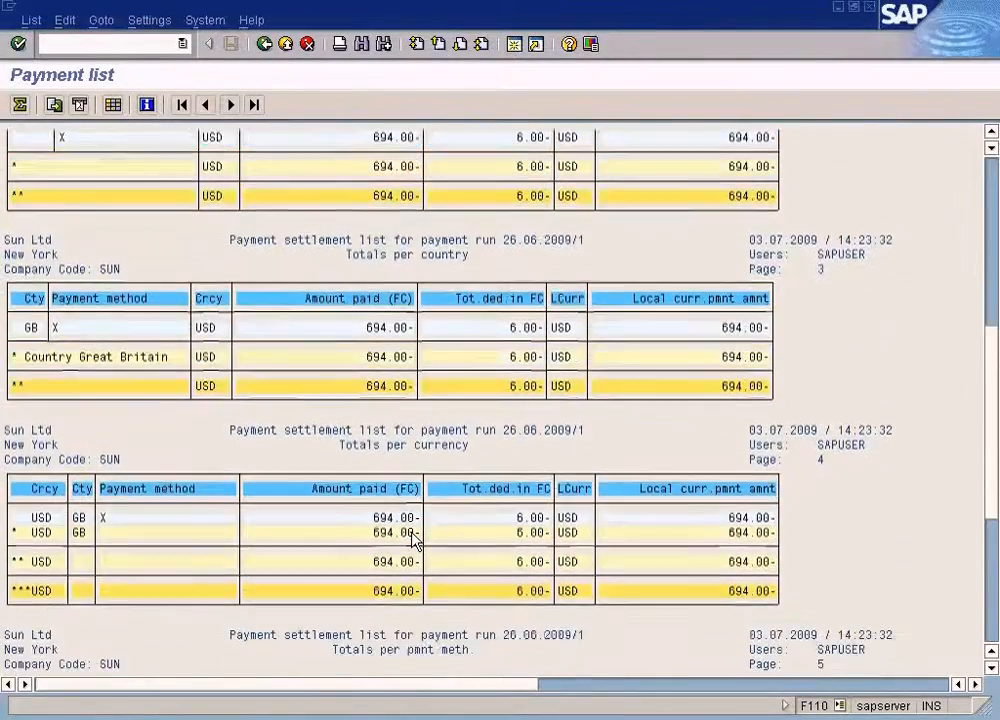
scroll(413, 540, down, 3)
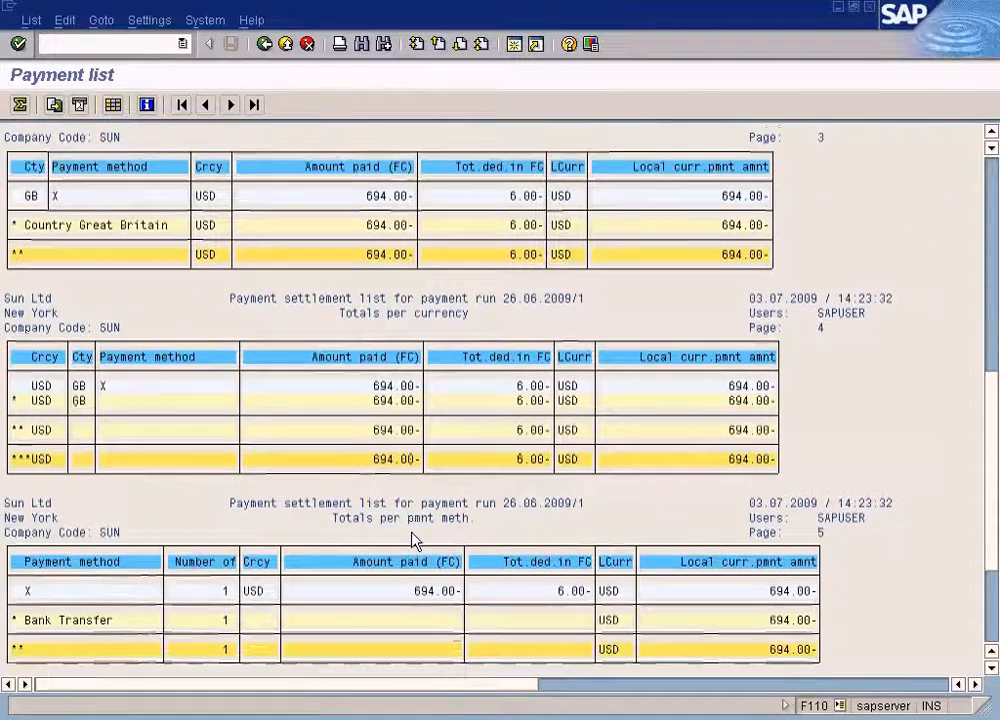
click(997, 585)
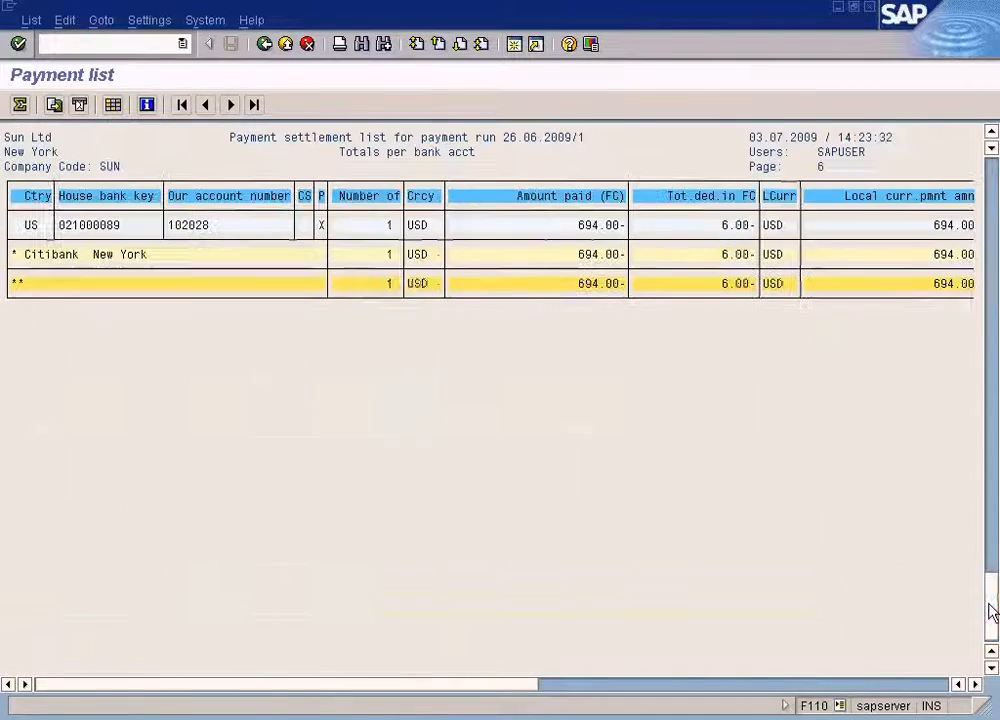
click(993, 250)
click(989, 218)
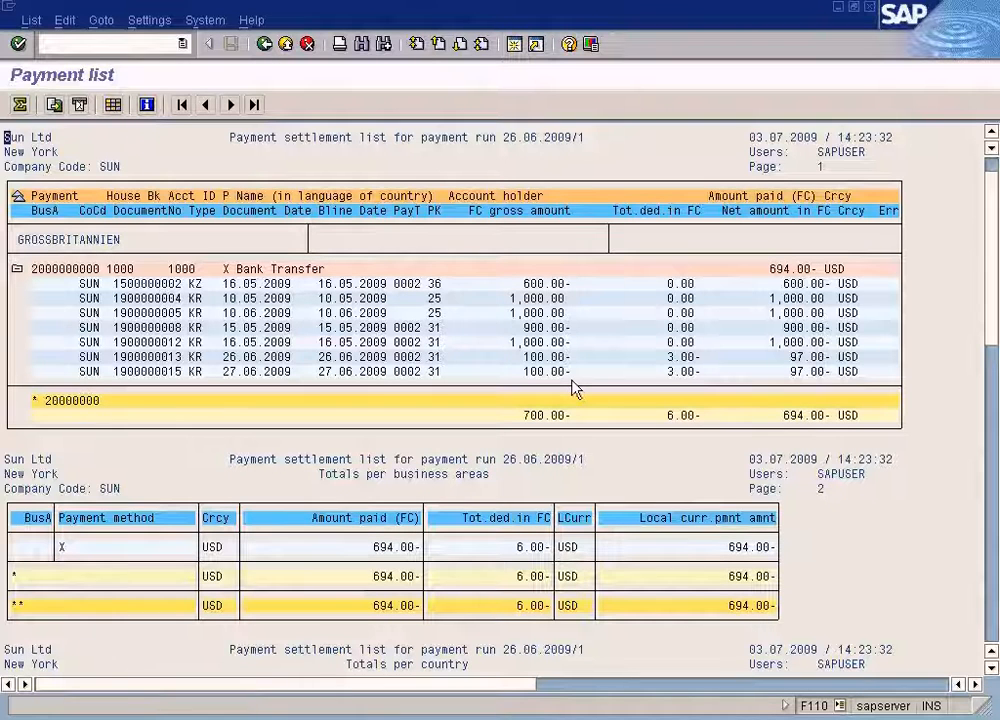
click(775, 357)
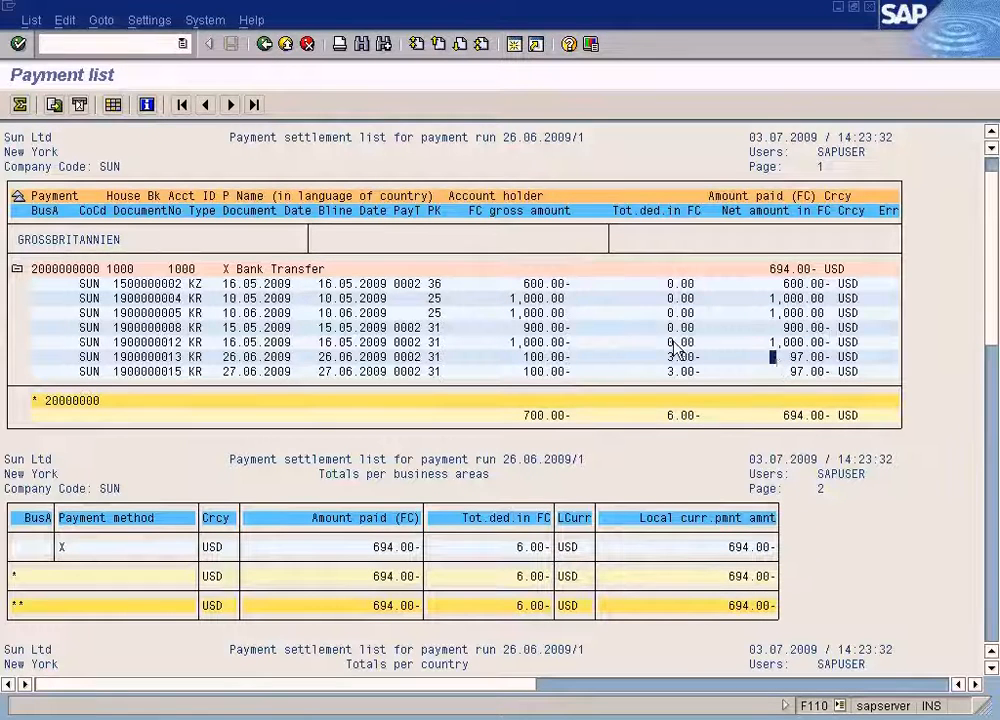
click(265, 44)
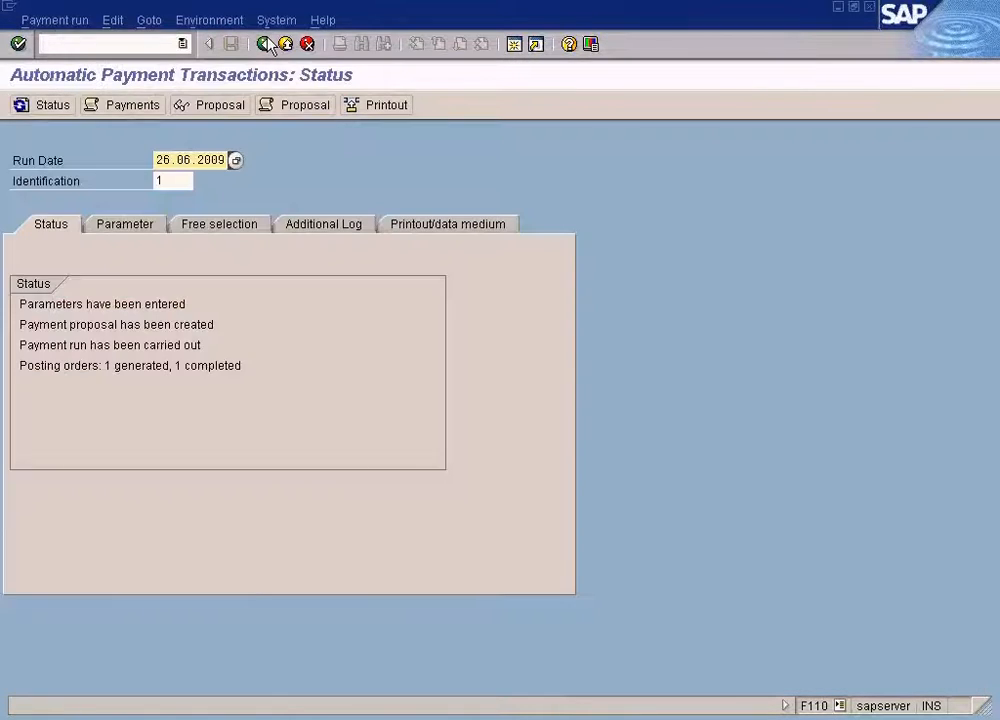
click(110, 21)
mouse_move(137, 88)
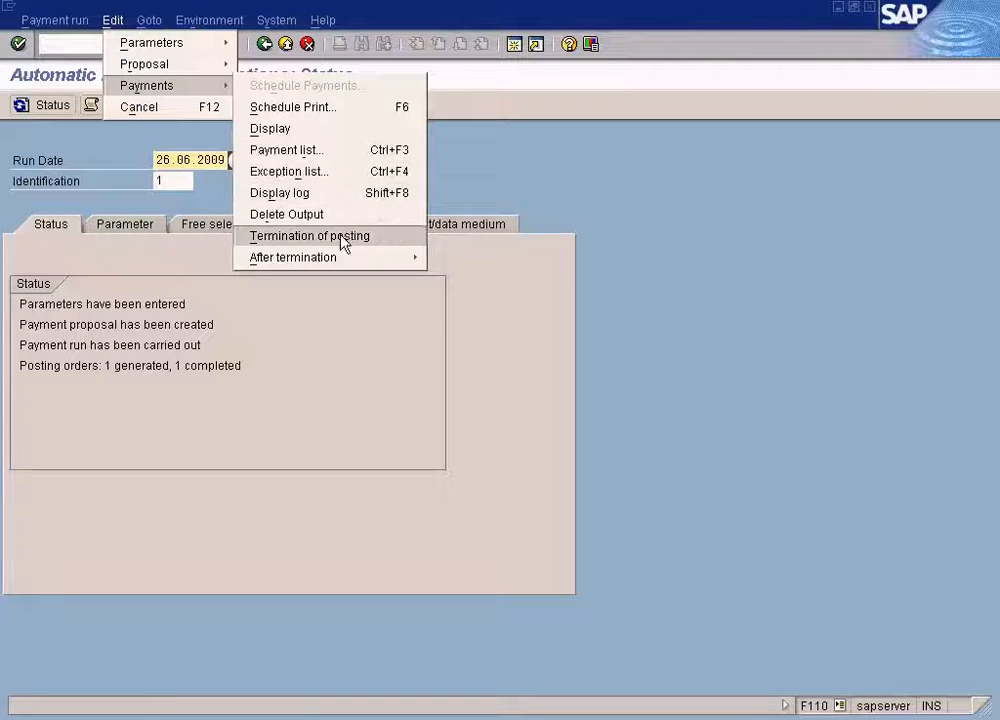
click(182, 30)
click(207, 22)
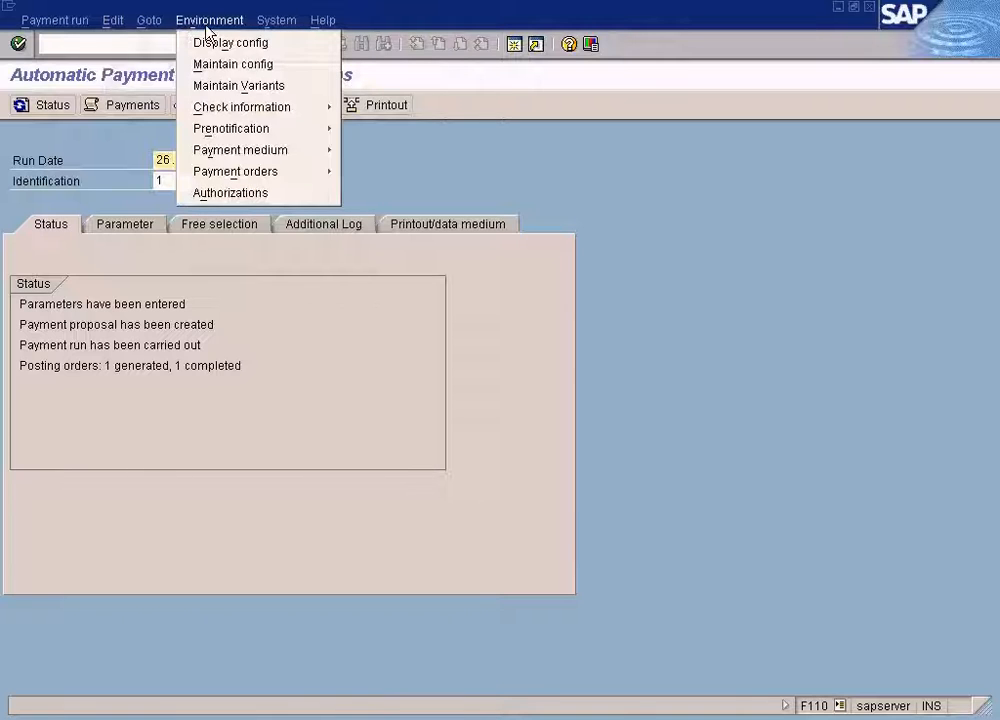
mouse_move(86, 28)
click(790, 328)
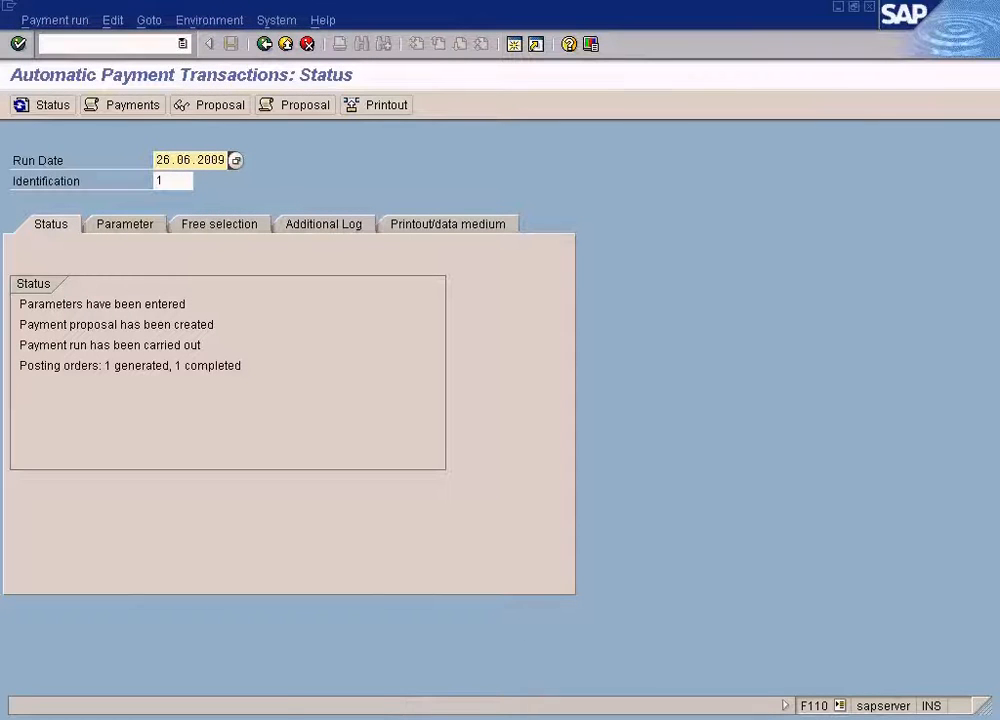
Rerun the open-item list for vendor 400001 at key date 27.06.2009.
click(397, 712)
click(375, 673)
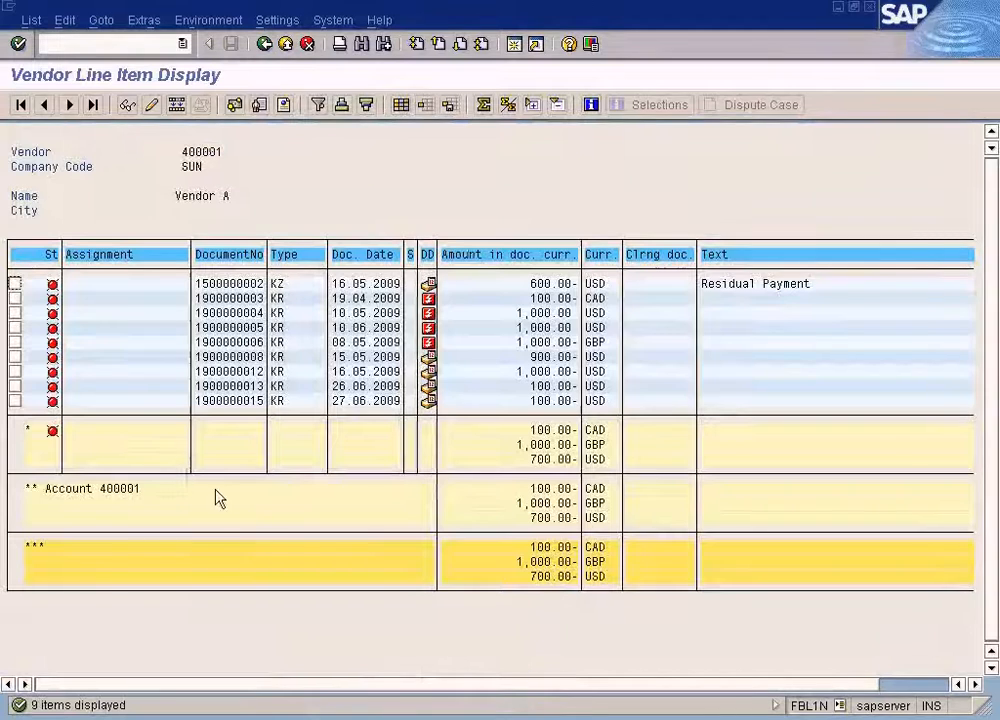
click(31, 20)
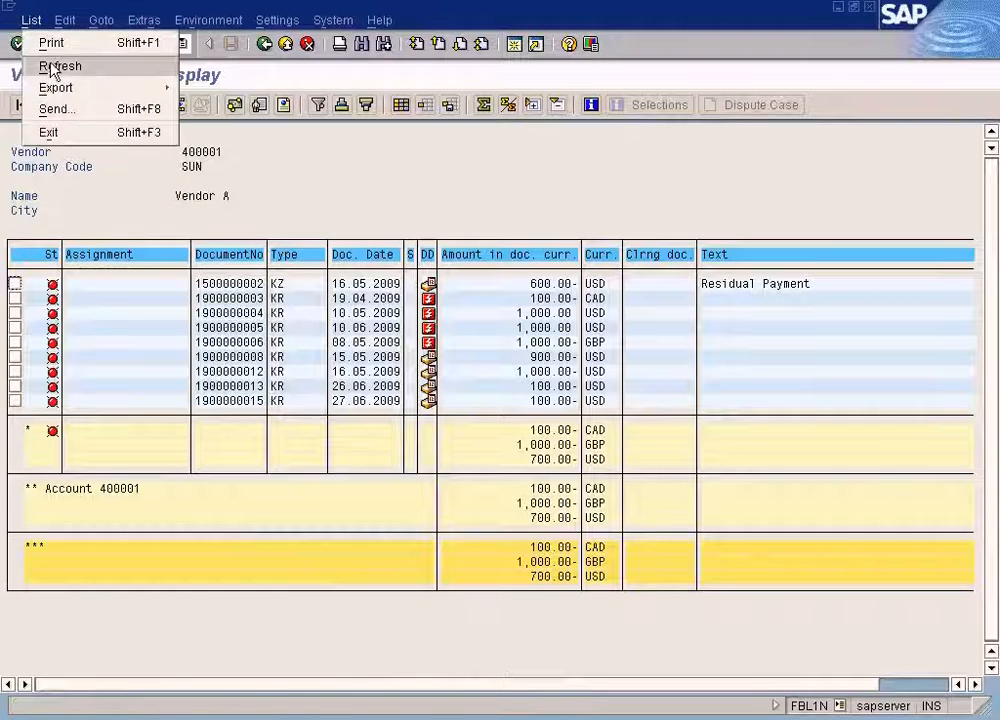
click(387, 166)
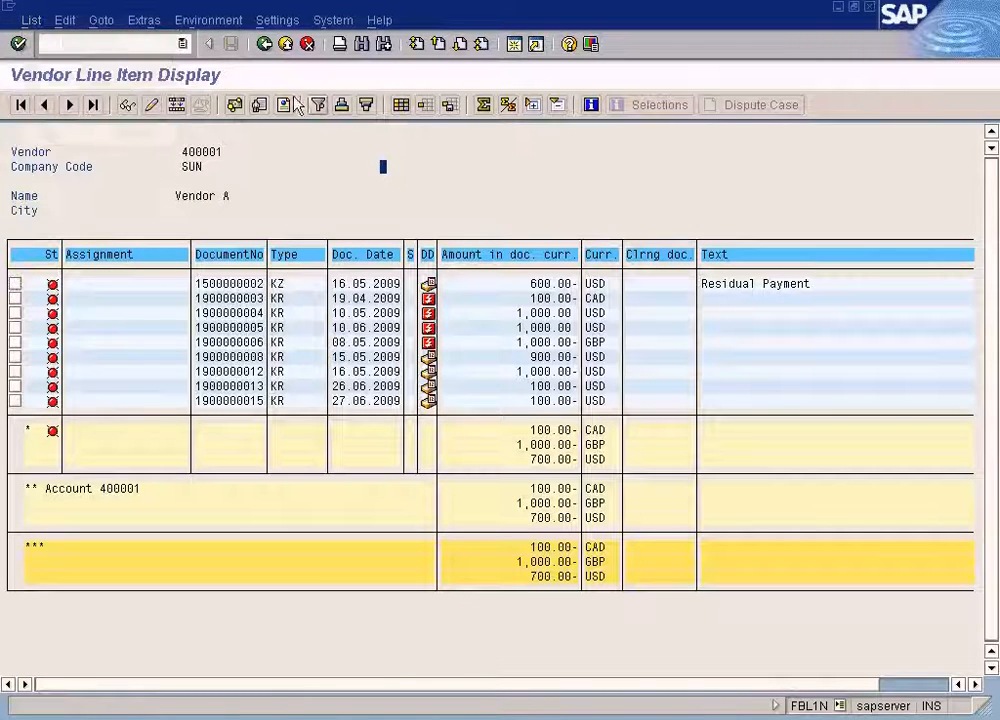
click(265, 44)
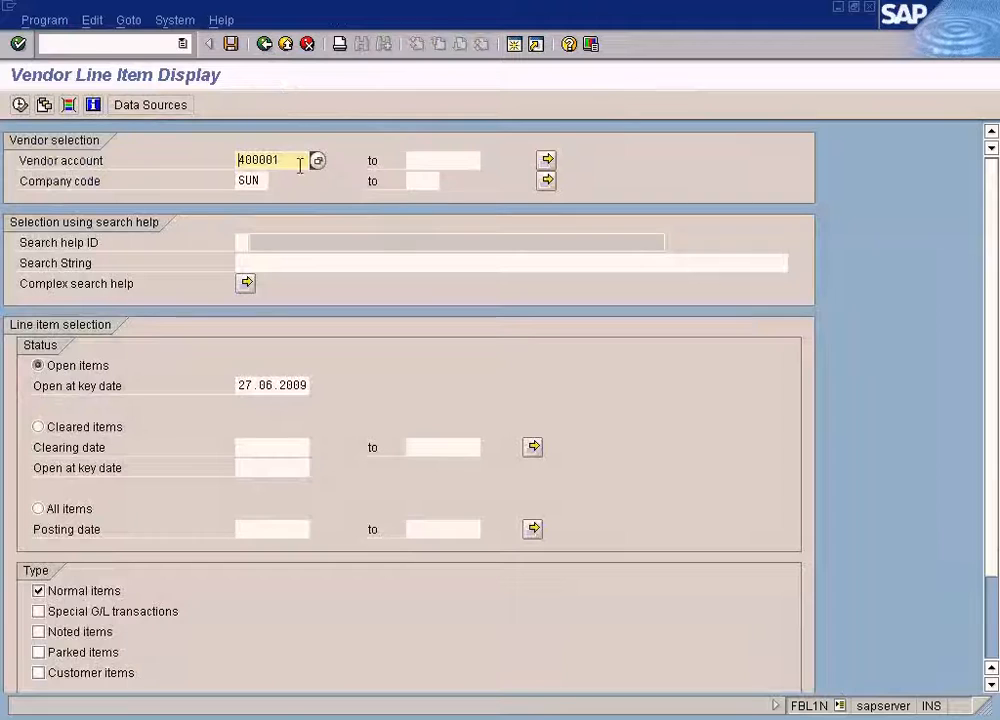
click(20, 105)
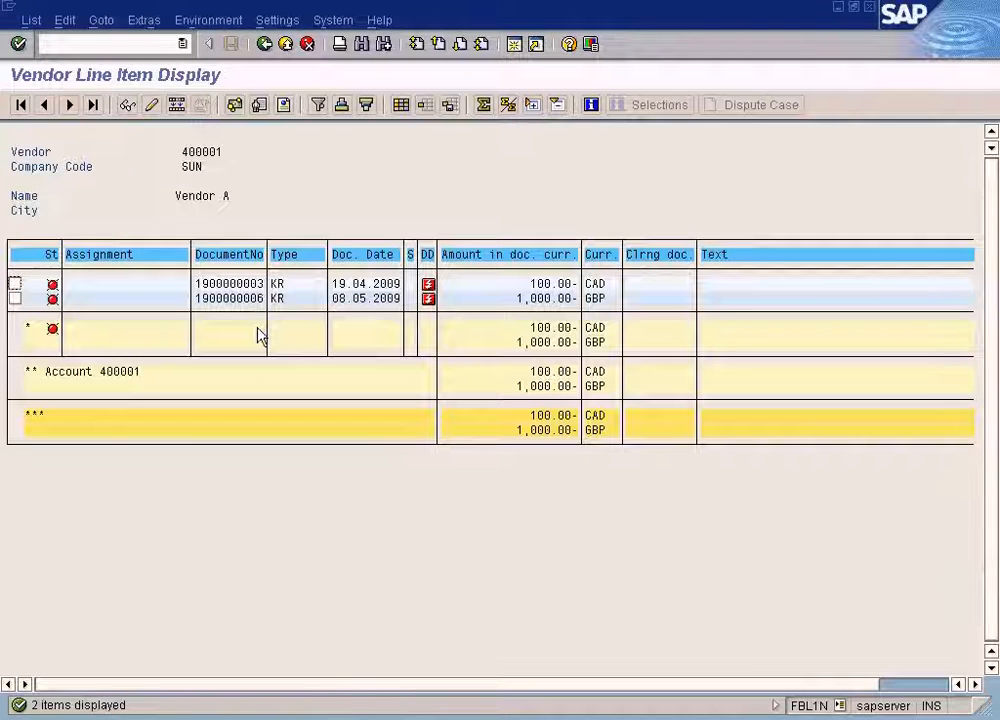
Display the payment list for the 26.06.2009 payment run again.
click(396, 719)
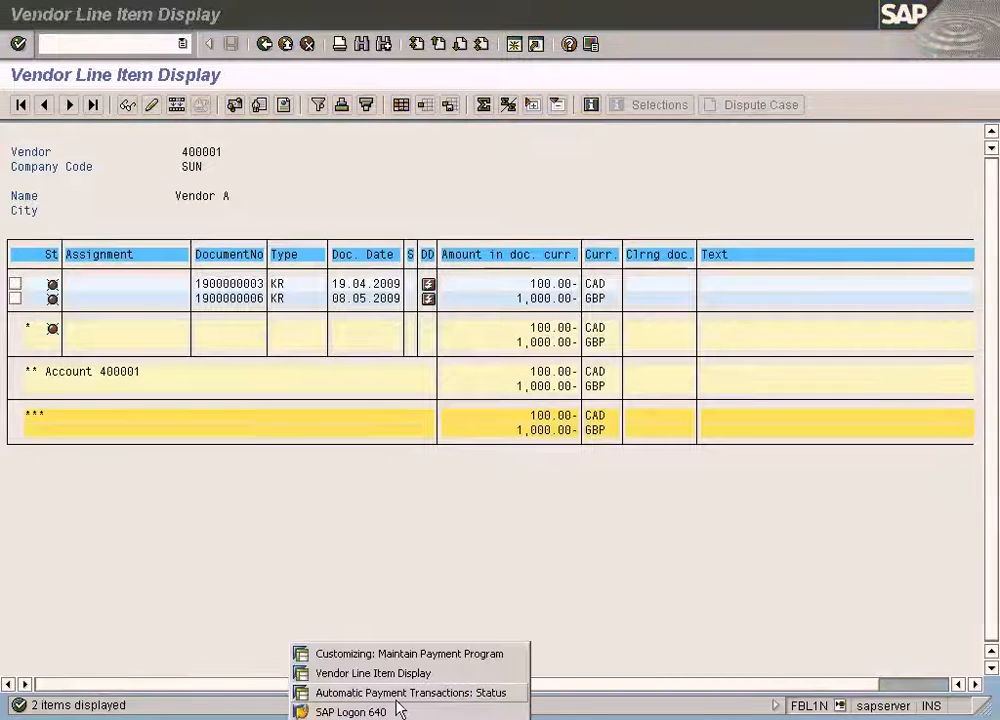
click(400, 692)
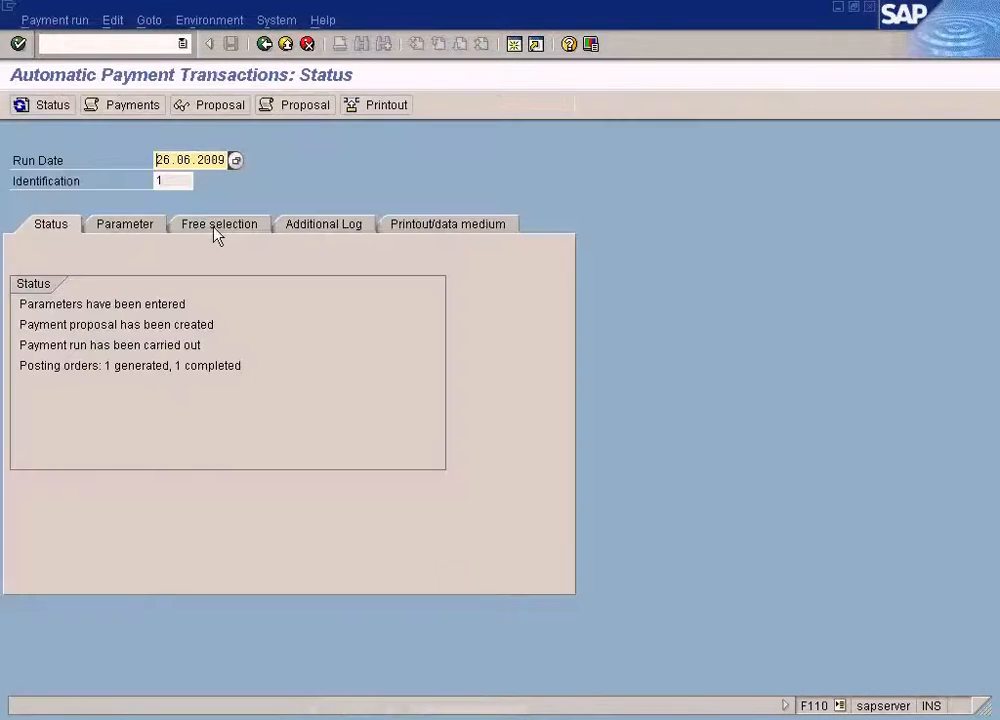
click(110, 22)
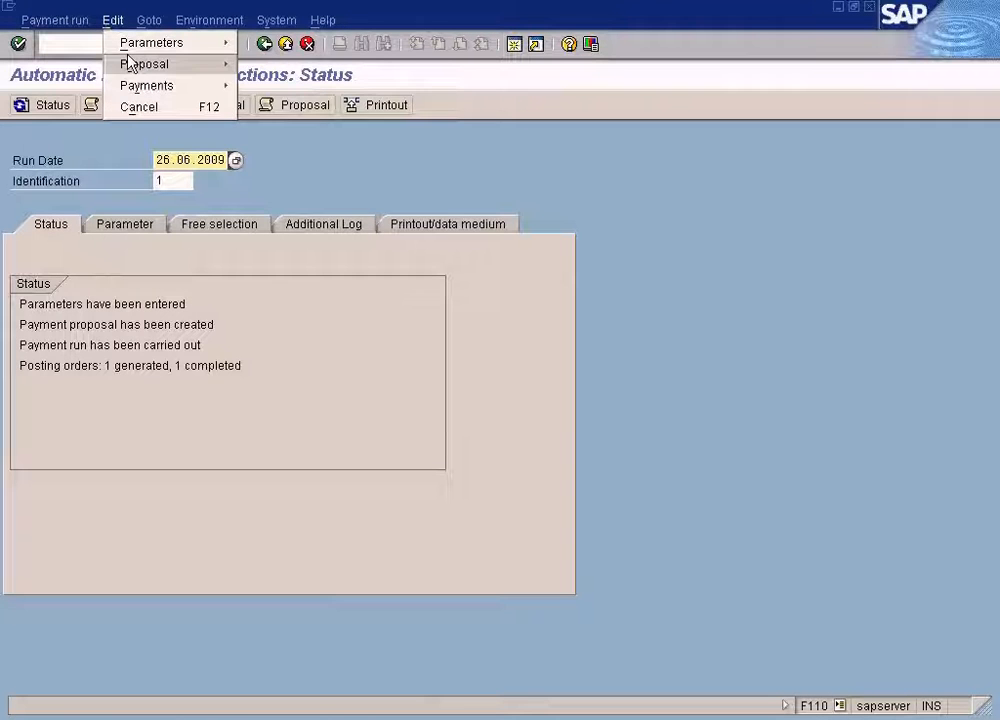
mouse_move(131, 85)
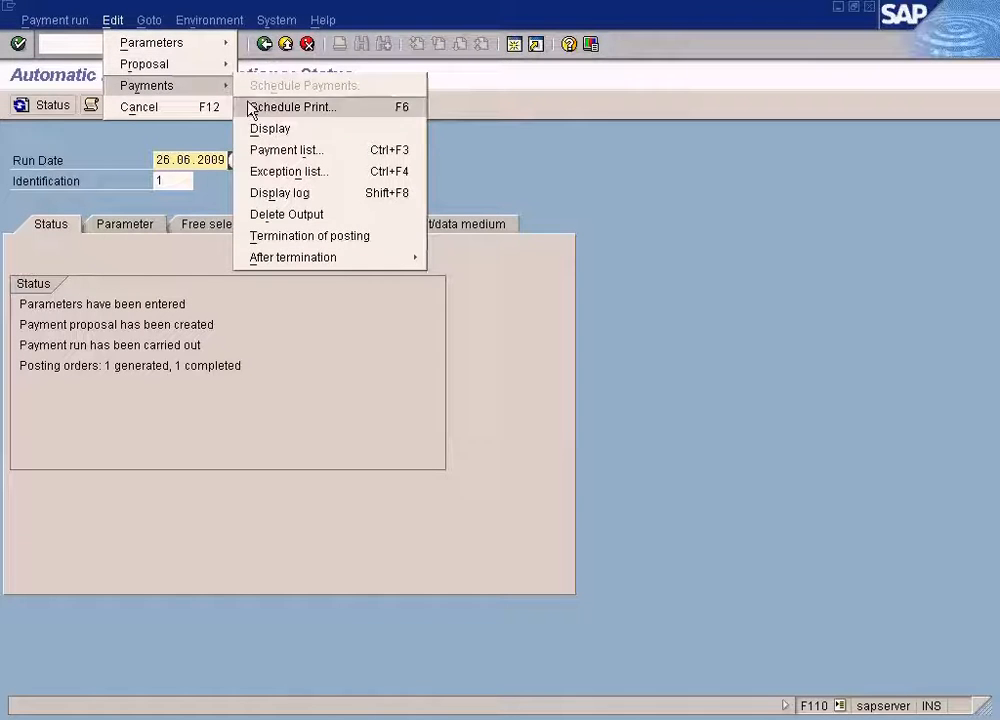
click(262, 151)
click(153, 404)
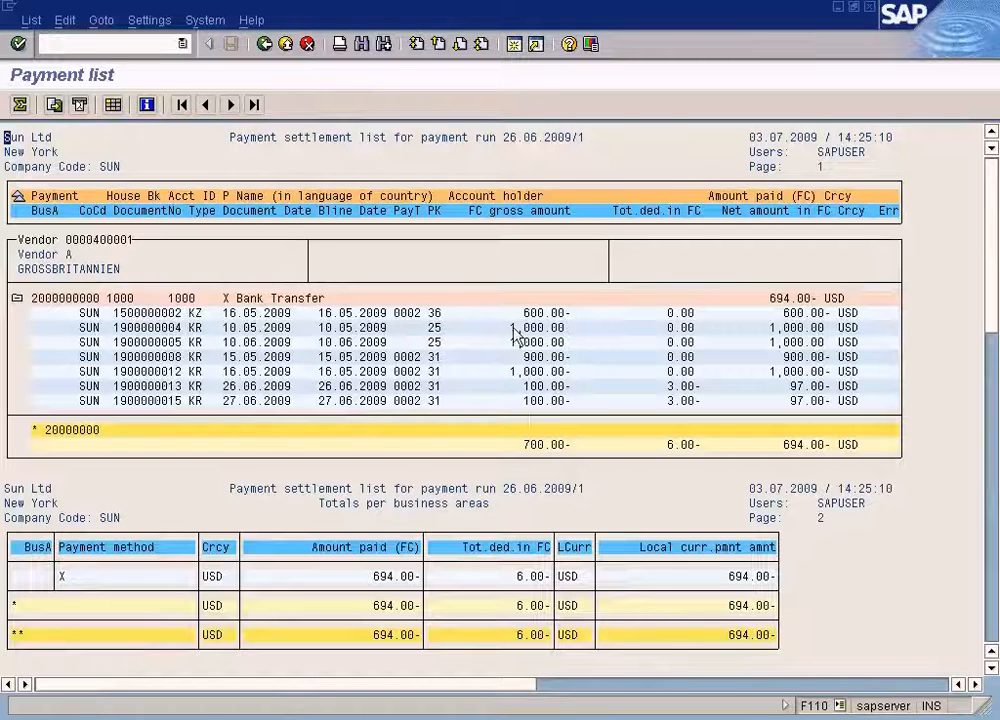
Rerun the vendor 400001 line item list showing all items instead of only open items.
click(322, 716)
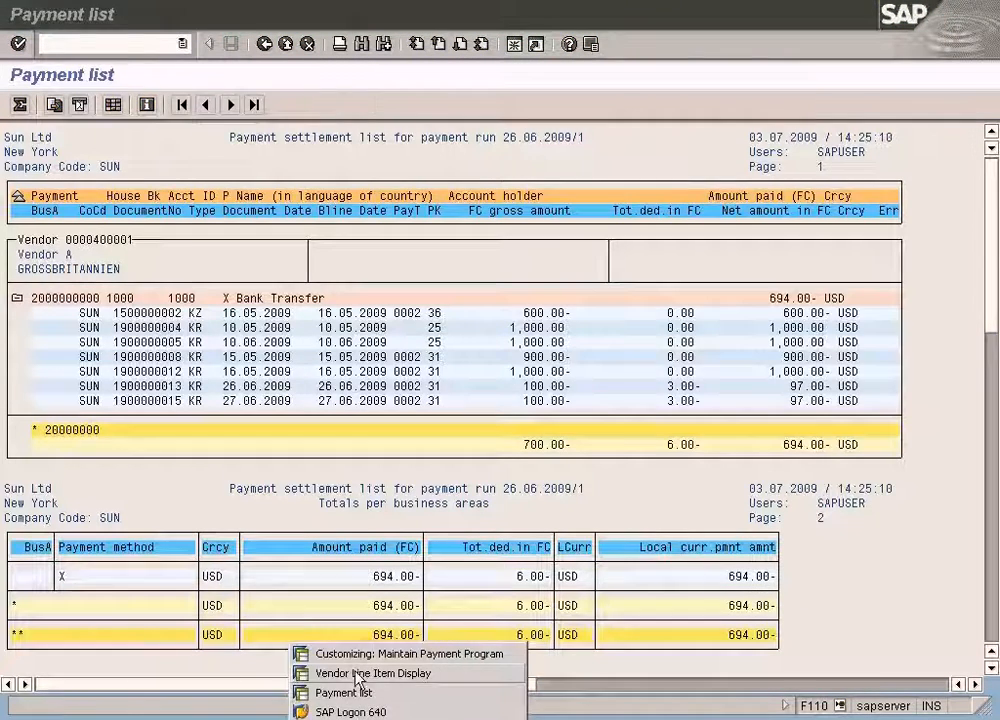
click(335, 672)
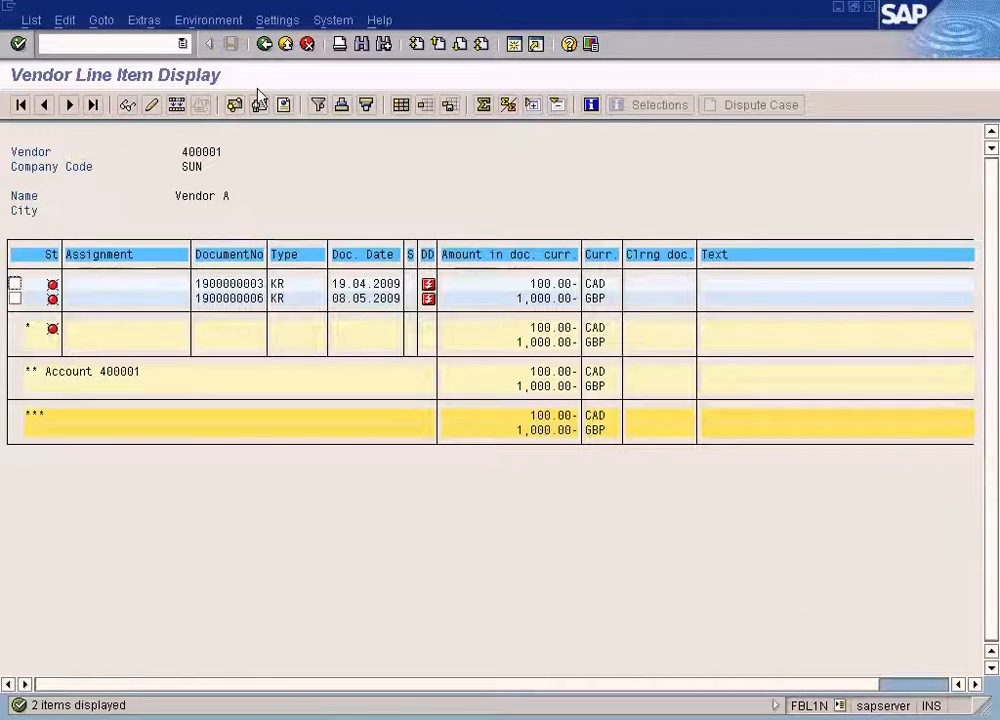
click(265, 45)
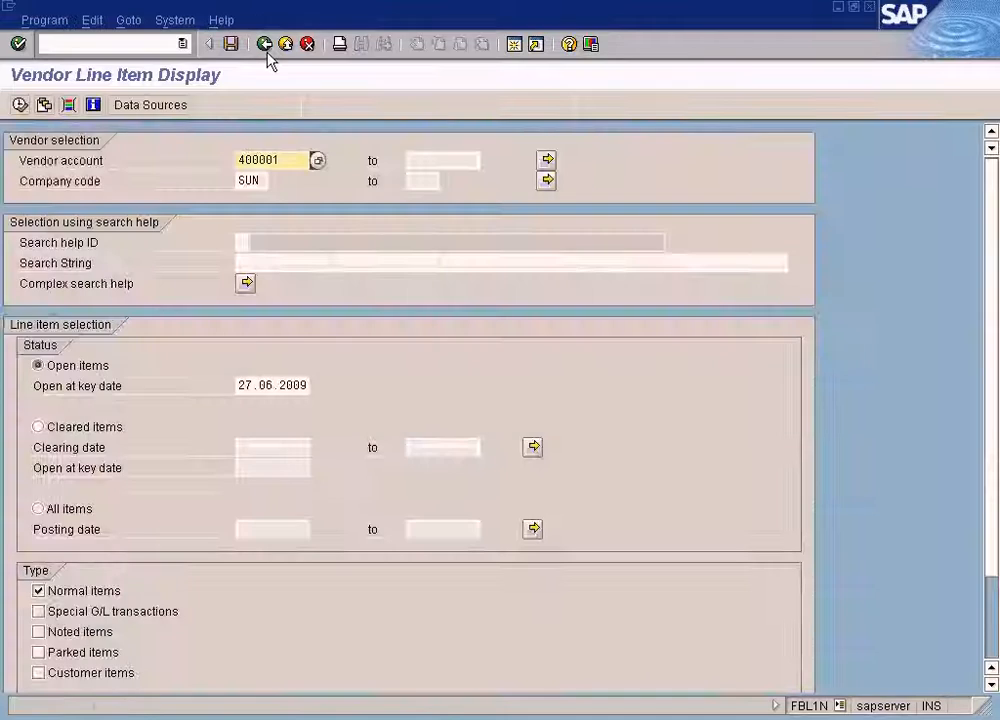
click(40, 510)
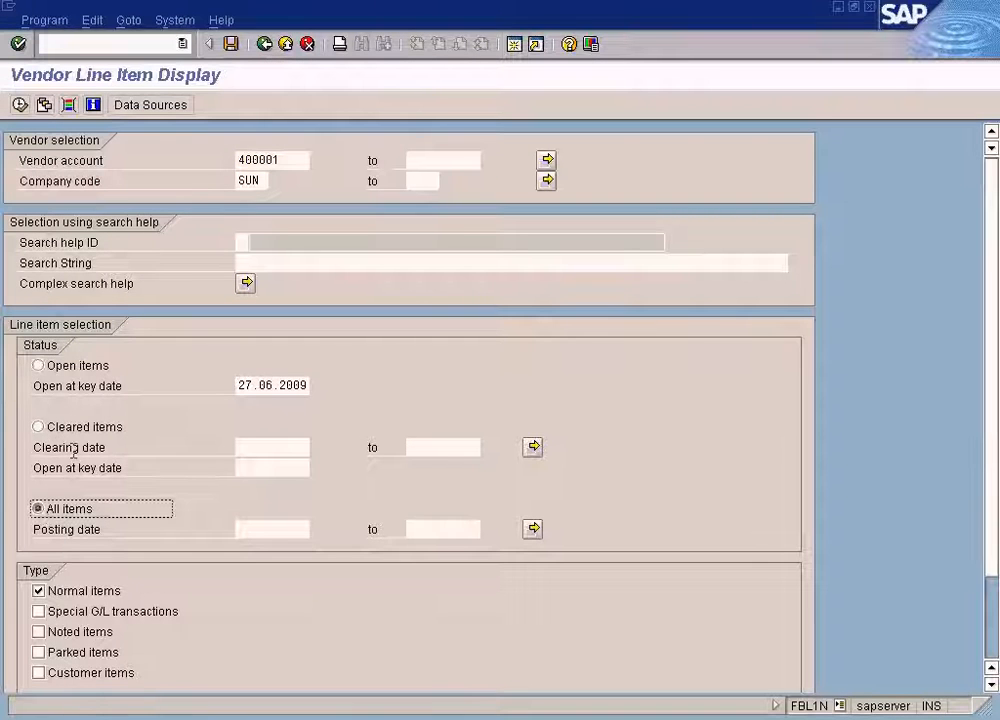
click(19, 104)
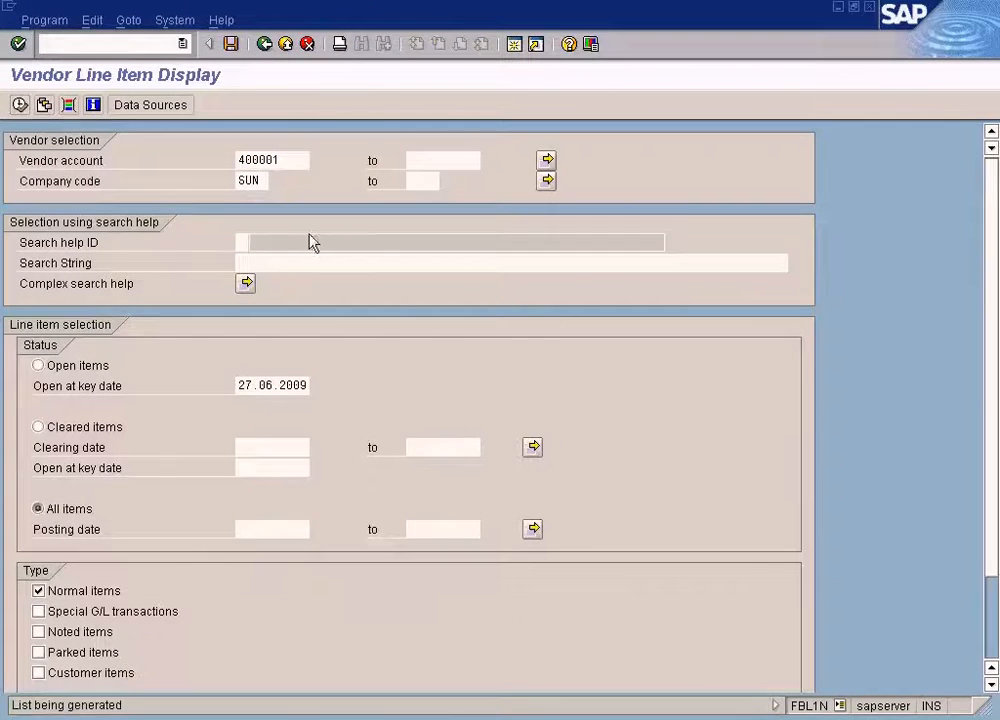
scroll(509, 502, down, 3)
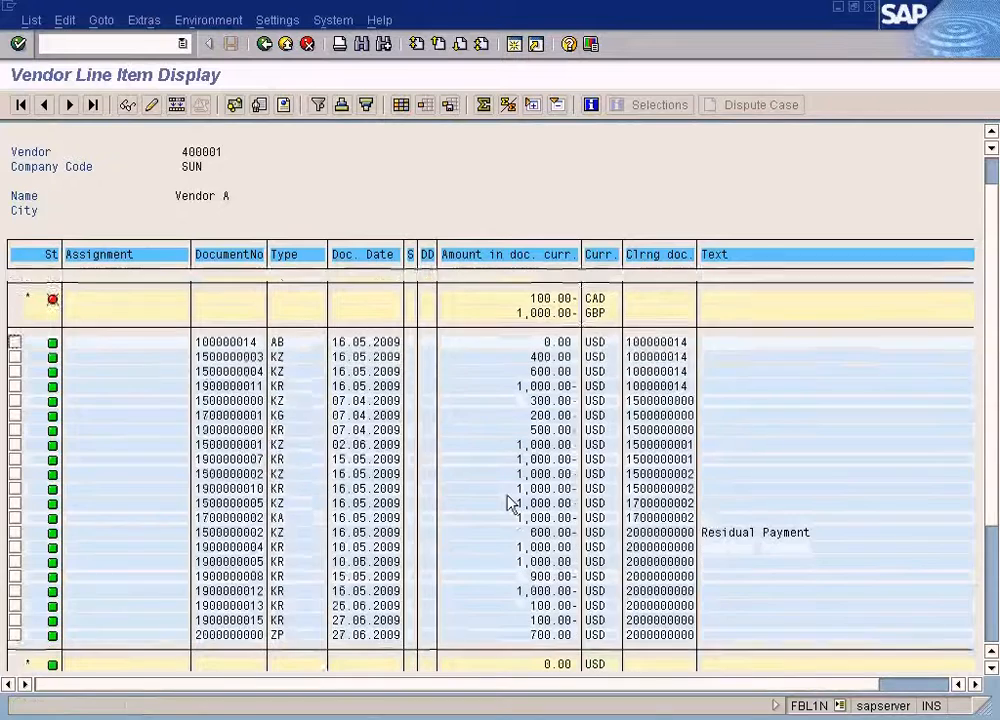
Examine the cleared items and the remaining open CAD and GBP items in the vendor list.
click(253, 576)
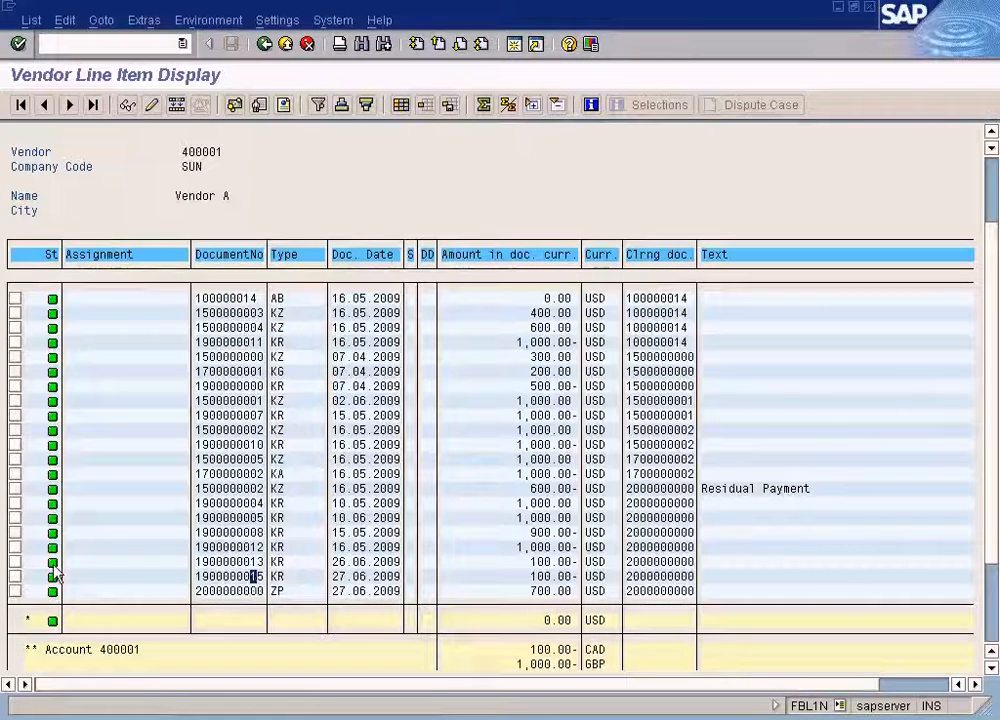
click(548, 568)
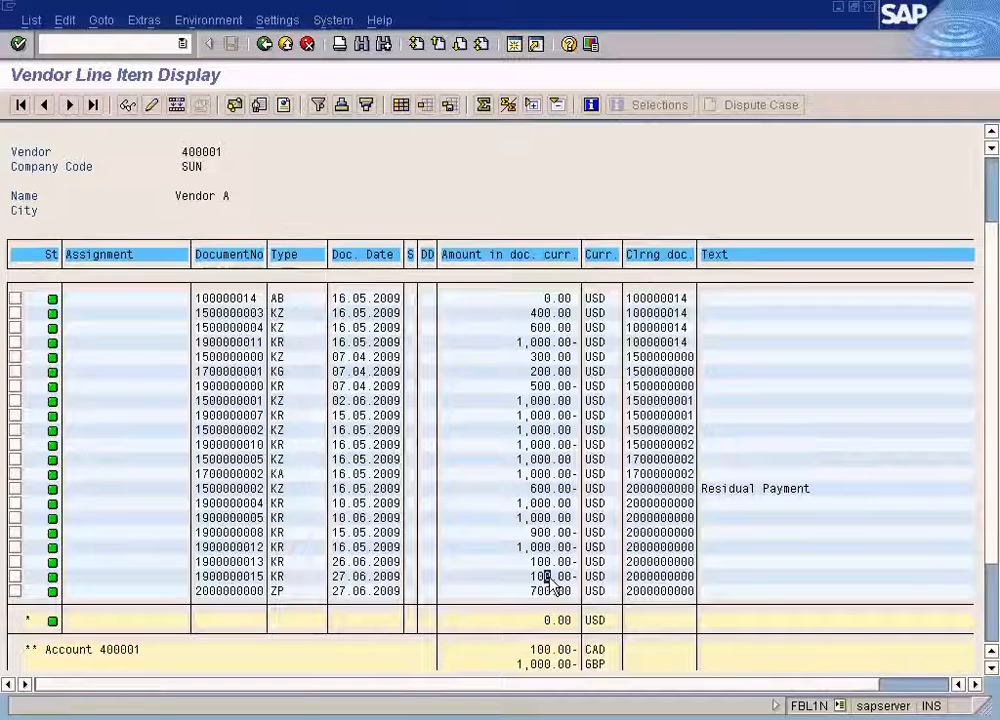
scroll(548, 580, up, 5)
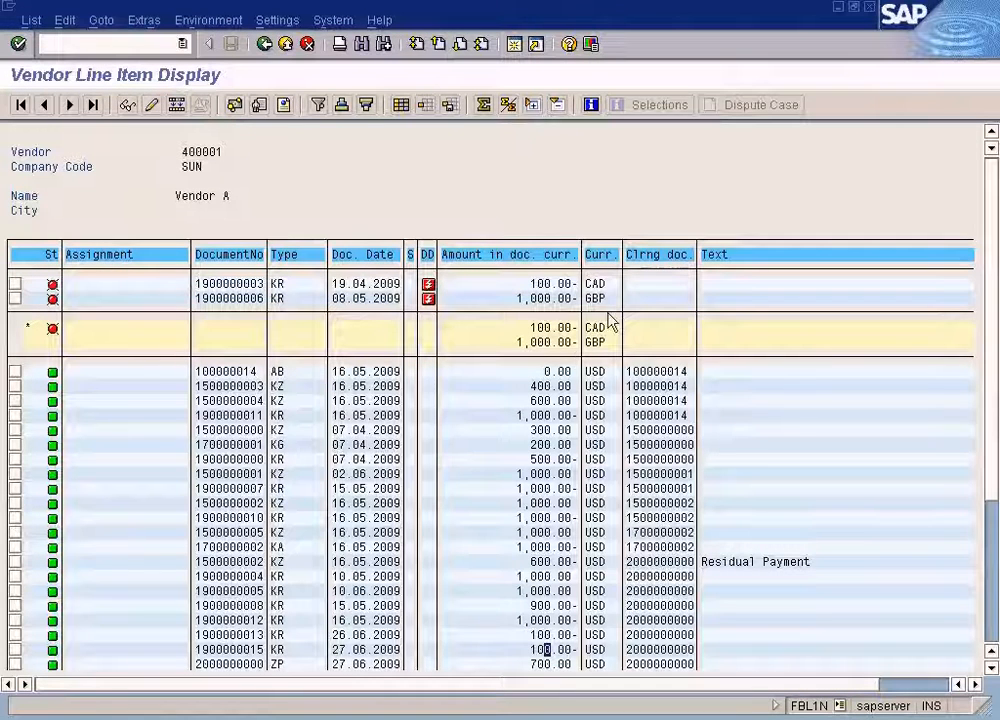
click(594, 283)
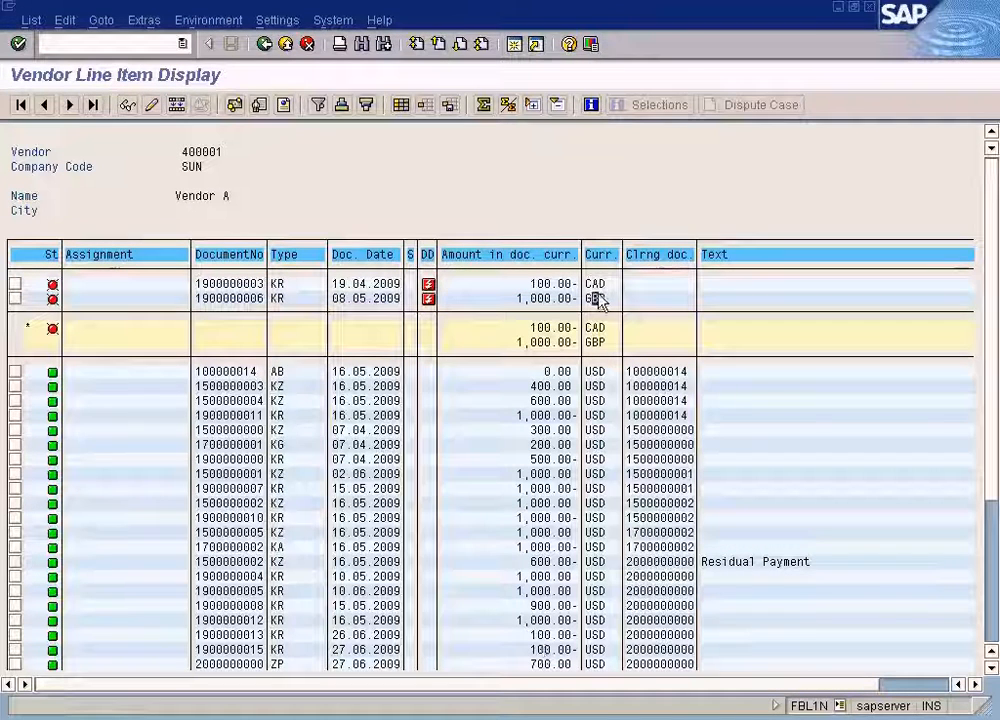
click(595, 298)
click(595, 284)
click(595, 297)
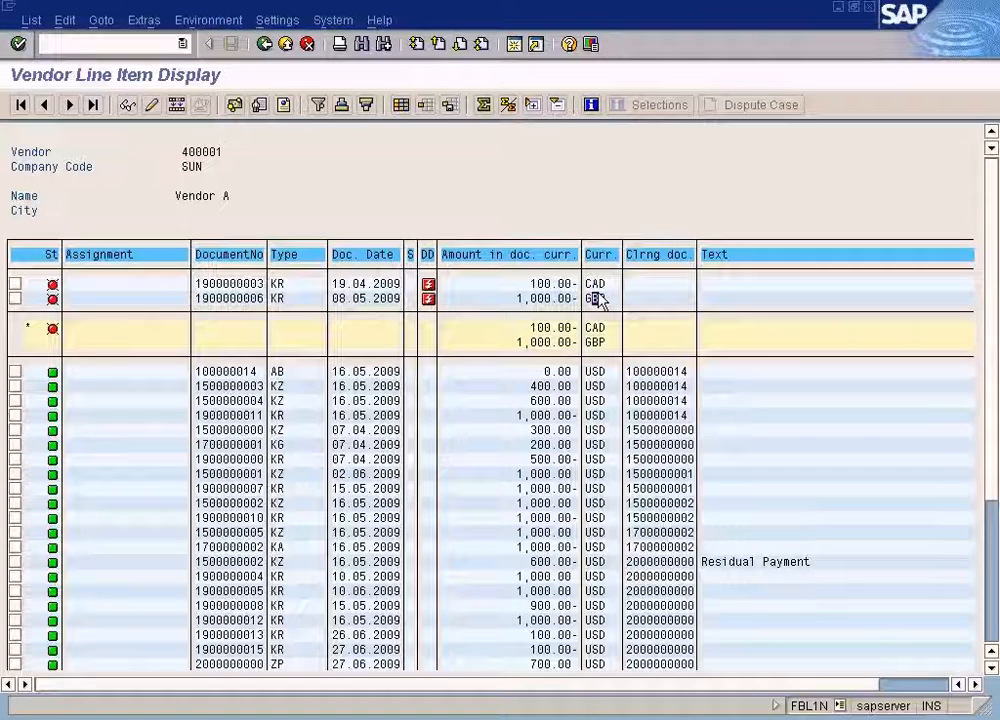
click(596, 284)
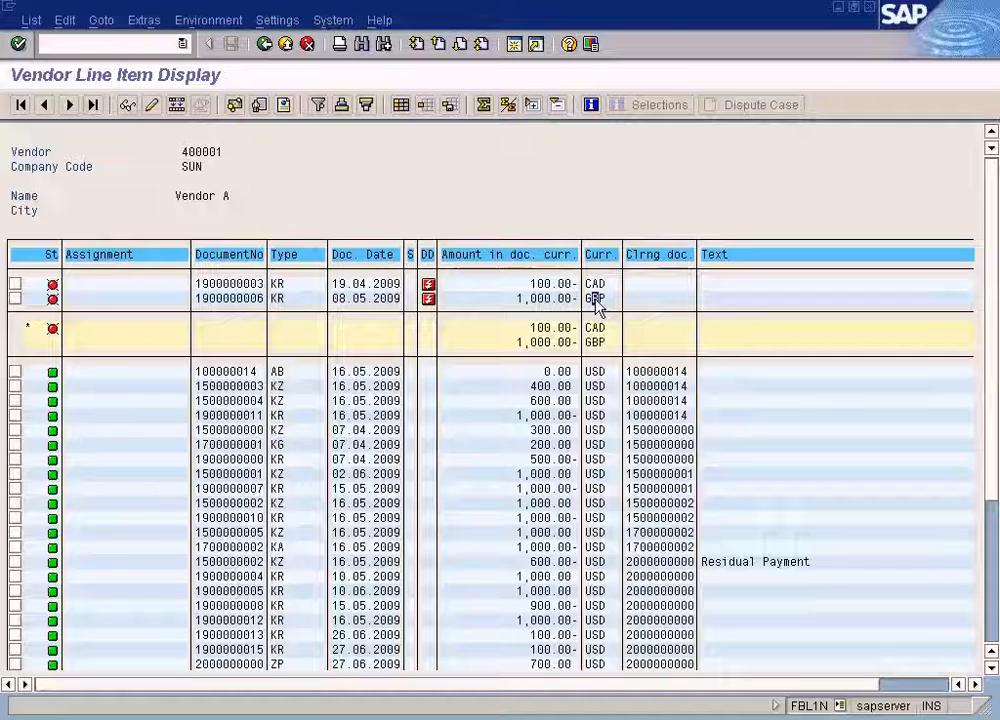
Open the payment method per country settings in the payment program customizing.
click(403, 718)
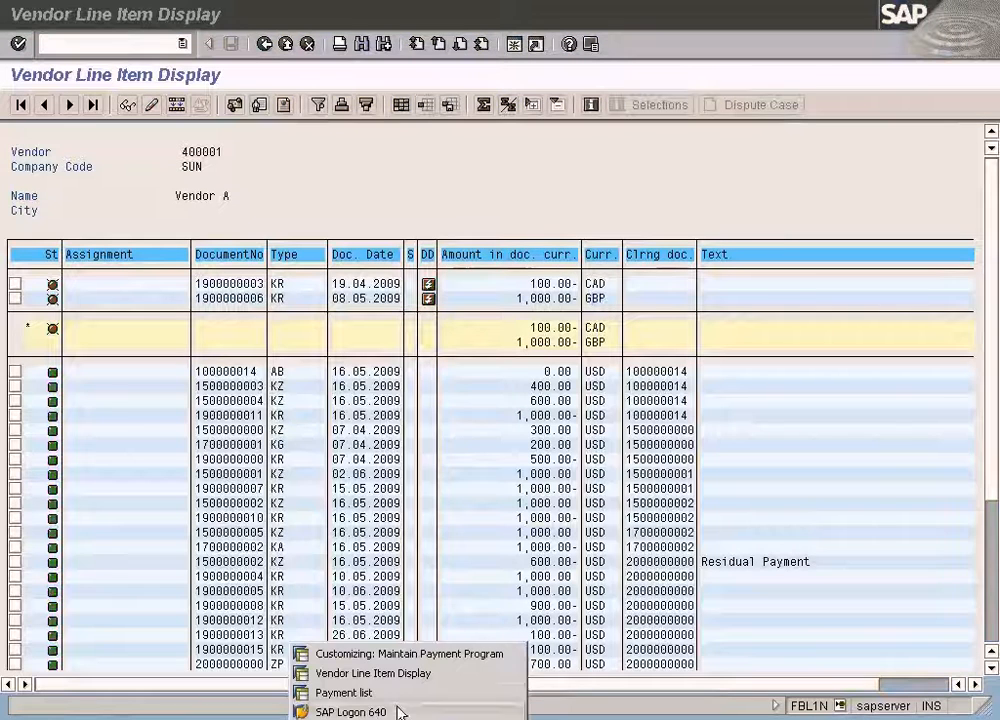
click(400, 657)
click(125, 250)
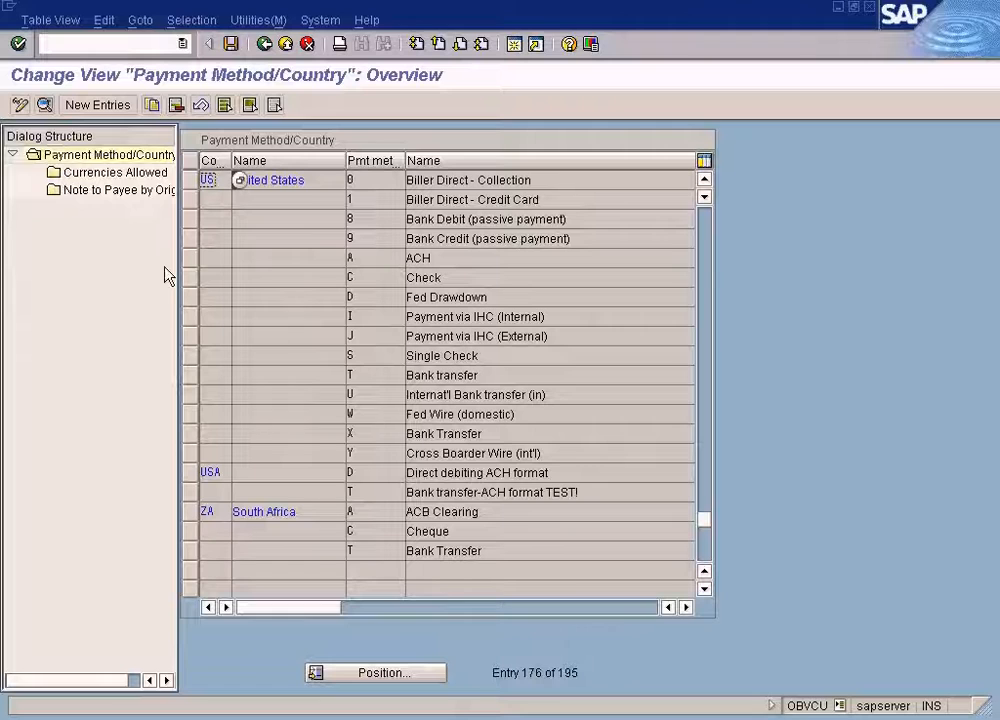
Examine the details of the US Bank Transfer payment method X in the country settings.
double_click(365, 441)
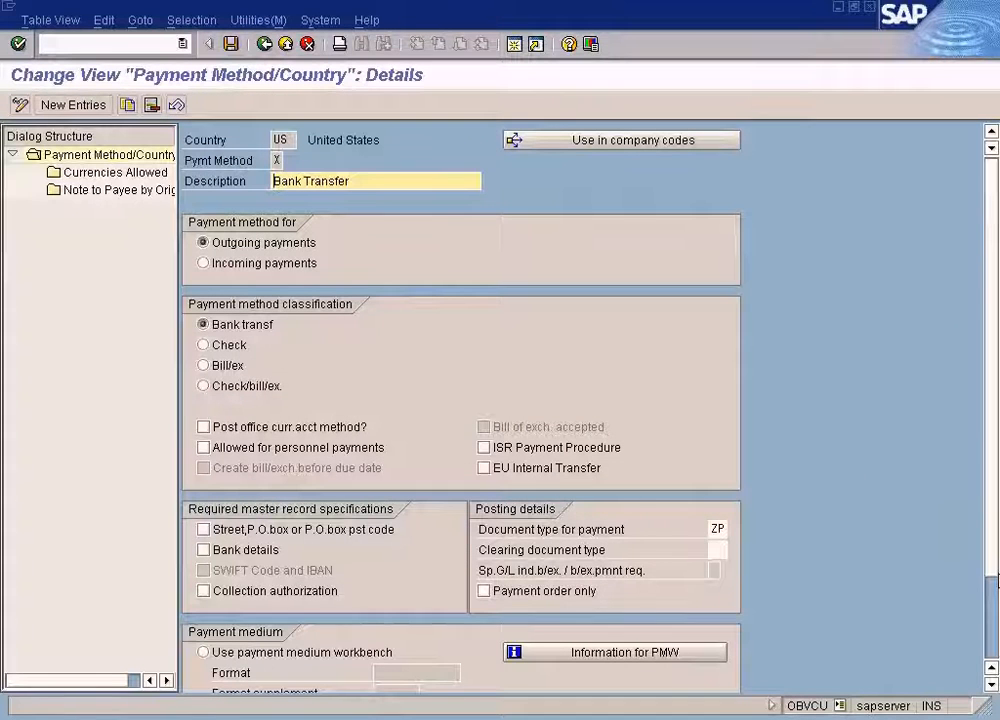
scroll(993, 613, down, 2)
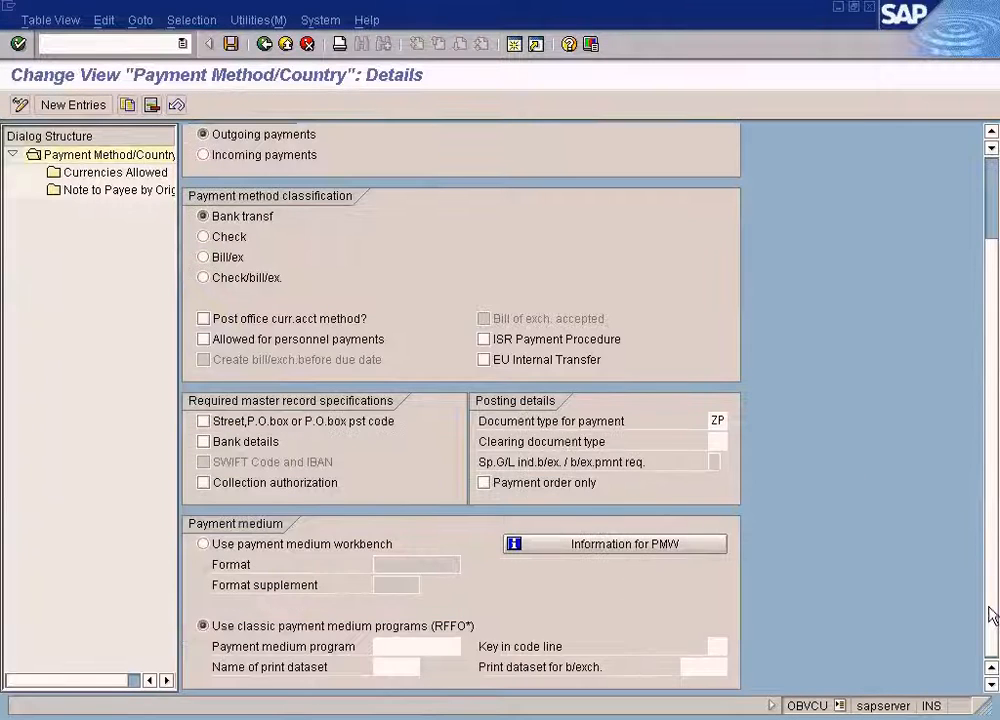
click(265, 45)
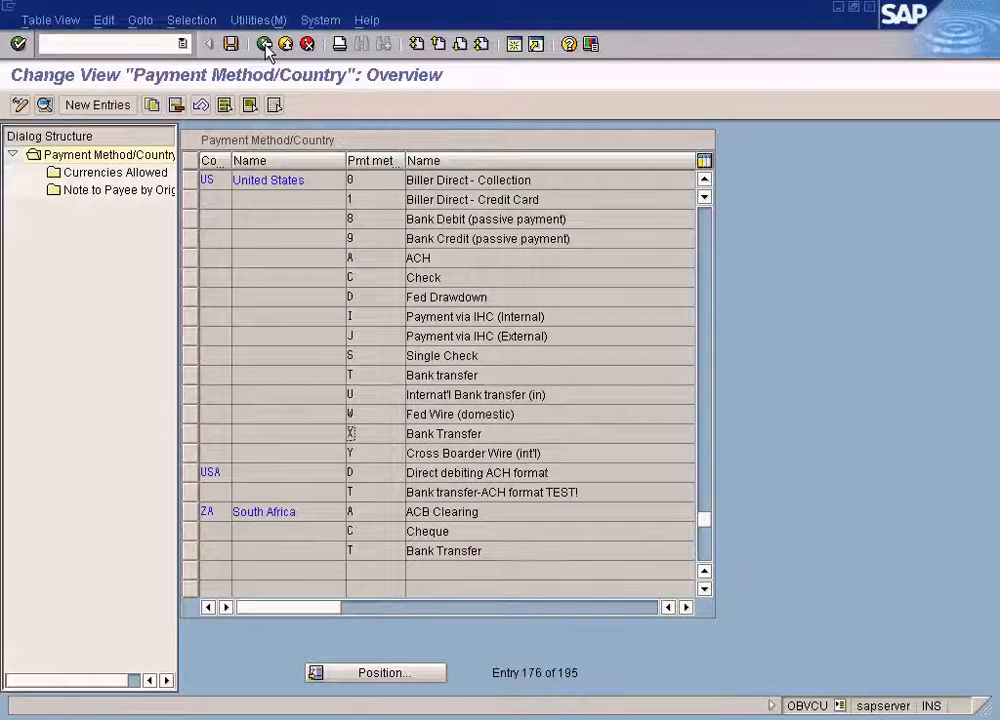
click(265, 45)
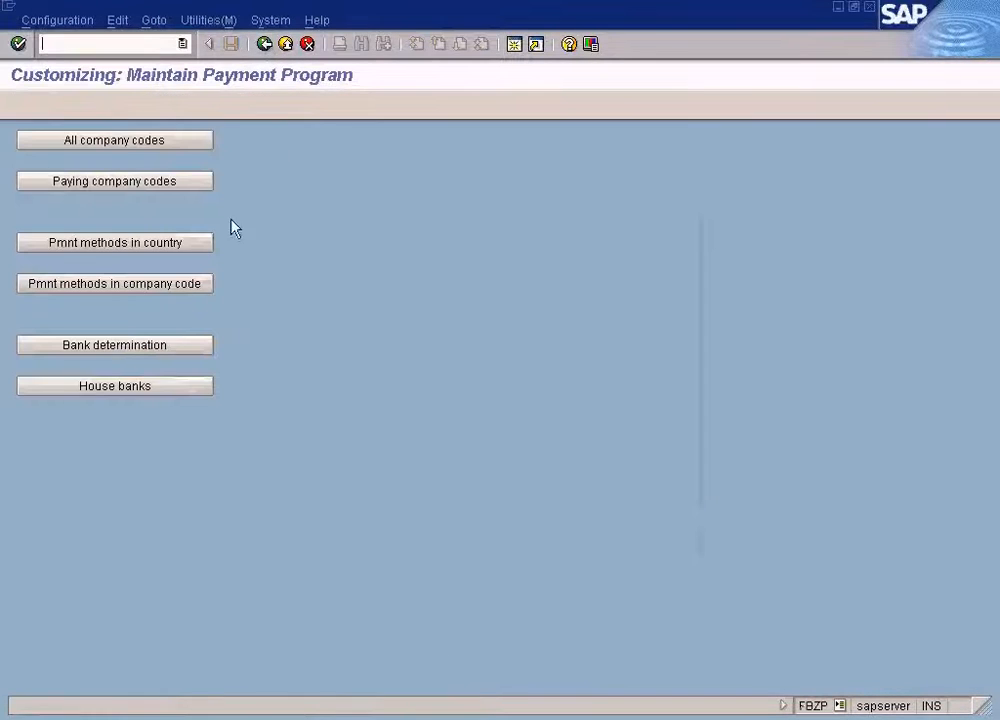
Examine payment method X settings for company code SUN, then view the paying company codes list.
click(173, 287)
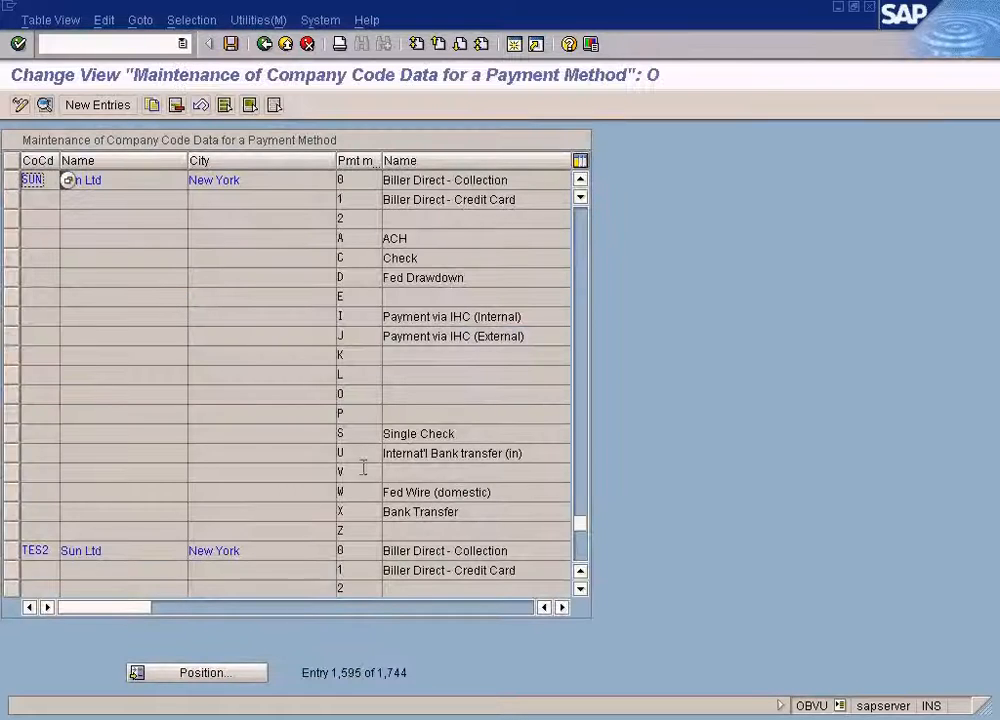
double_click(350, 511)
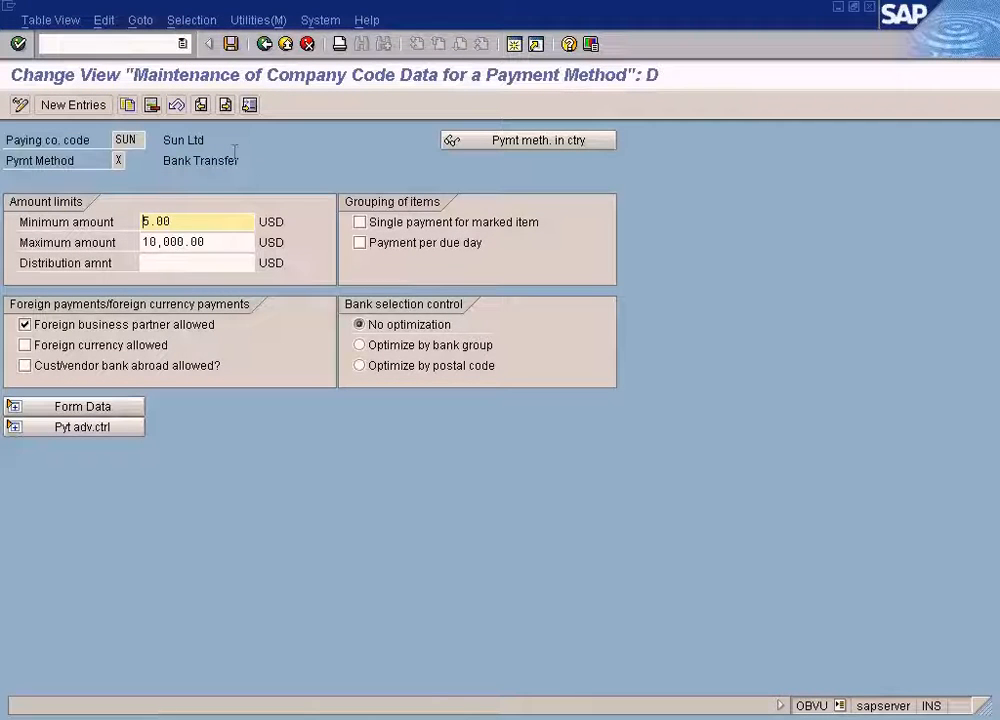
click(266, 45)
click(266, 45)
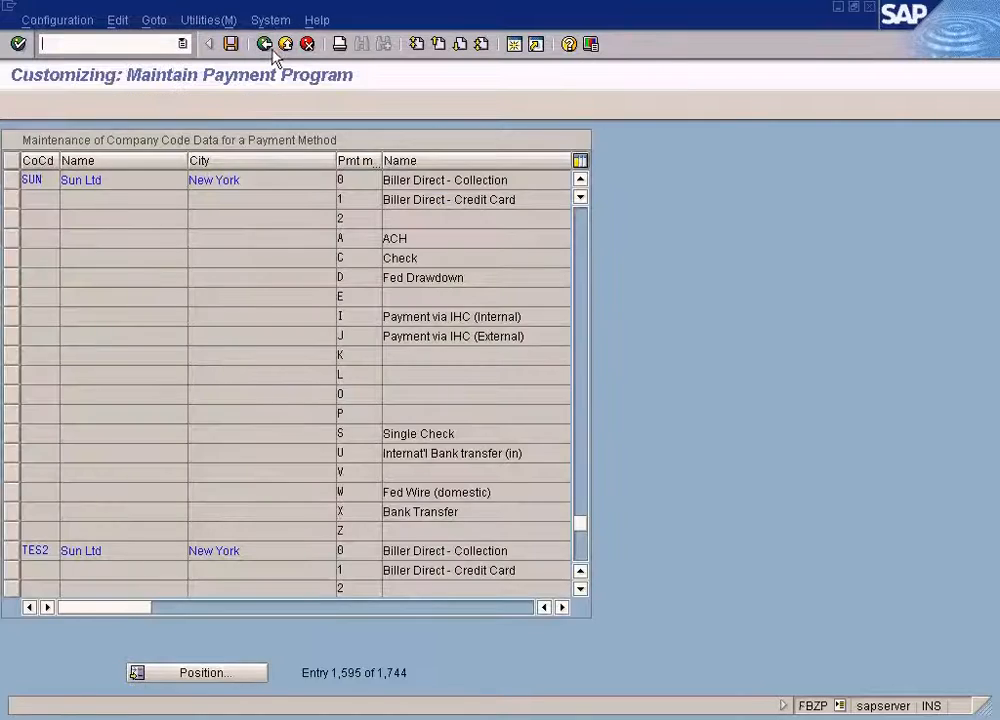
click(174, 186)
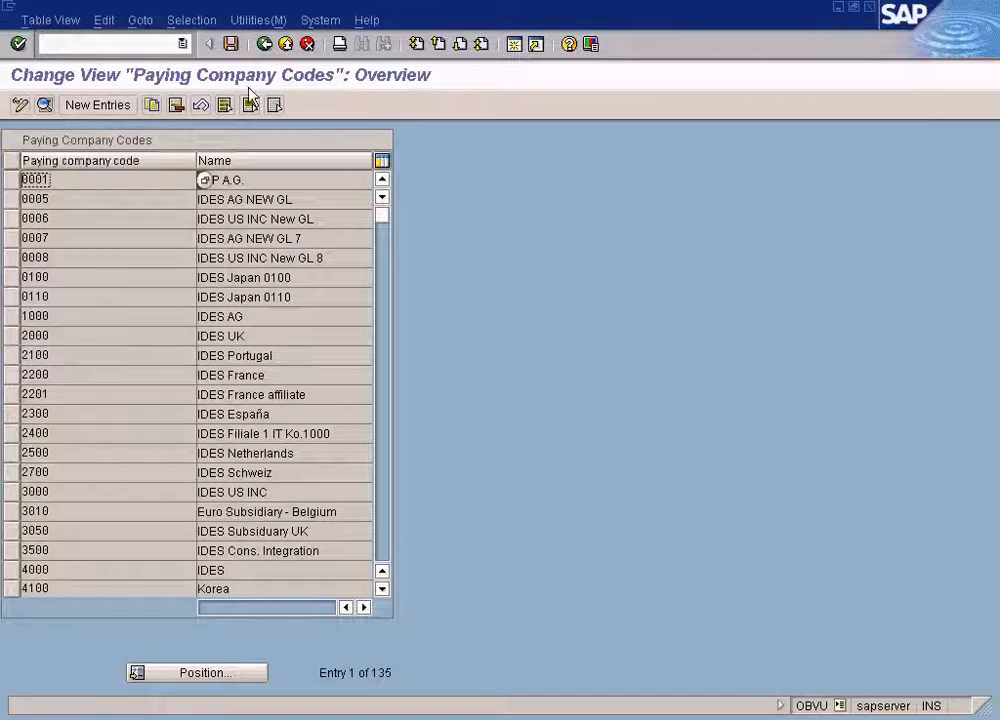
click(264, 44)
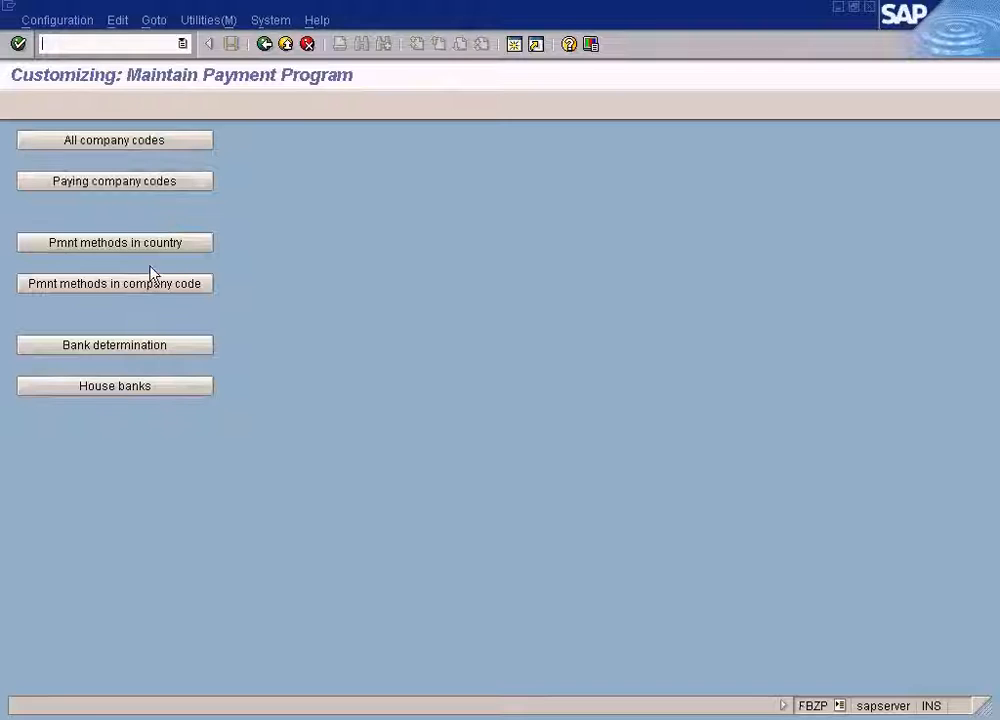
Examine the house bank accounts in bank determination for paying company code SUN.
click(132, 346)
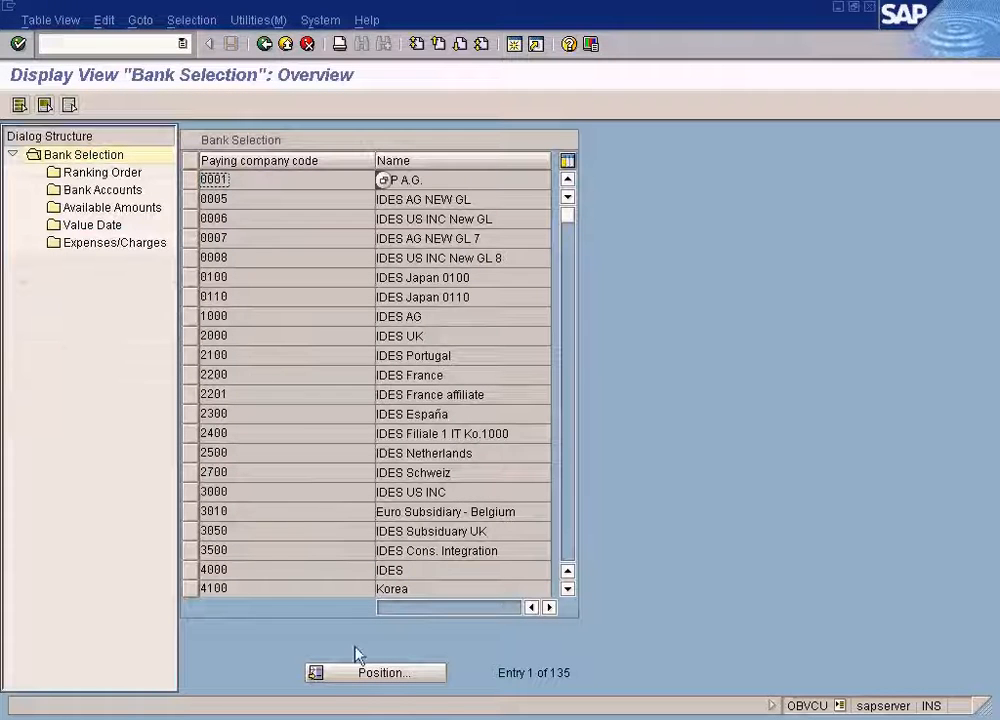
click(358, 673)
text(sun)
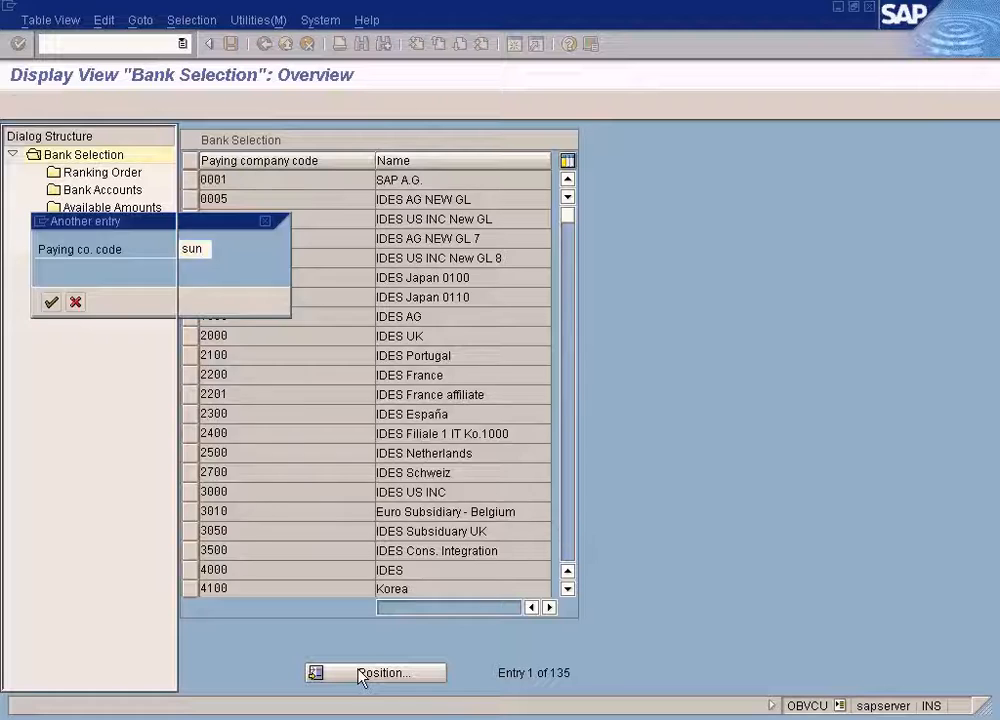
key(Return)
click(190, 185)
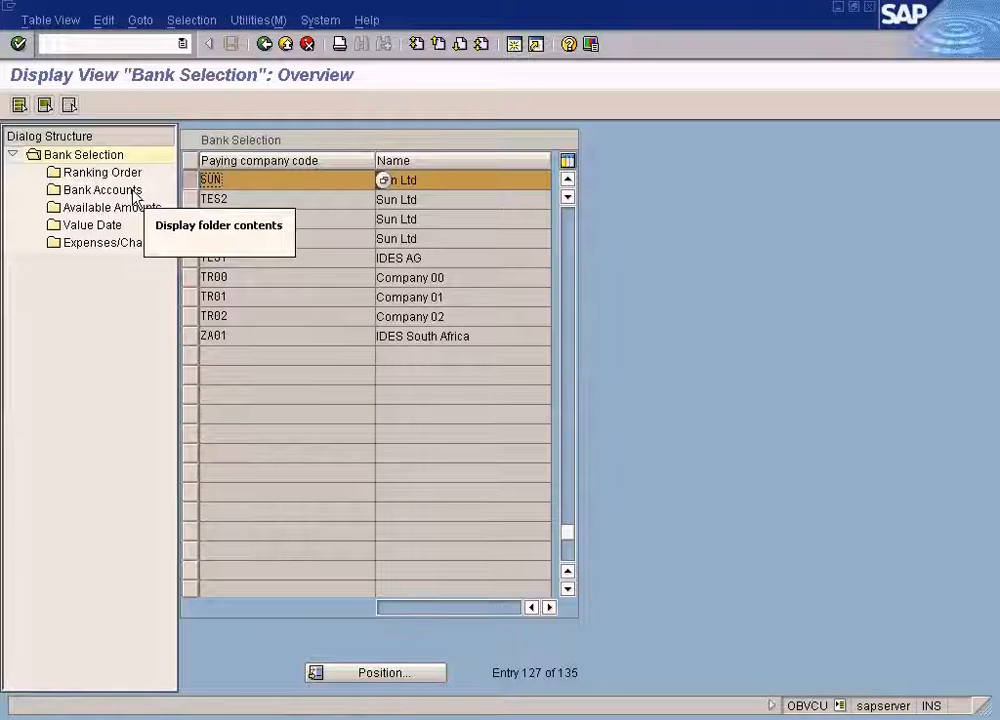
click(135, 191)
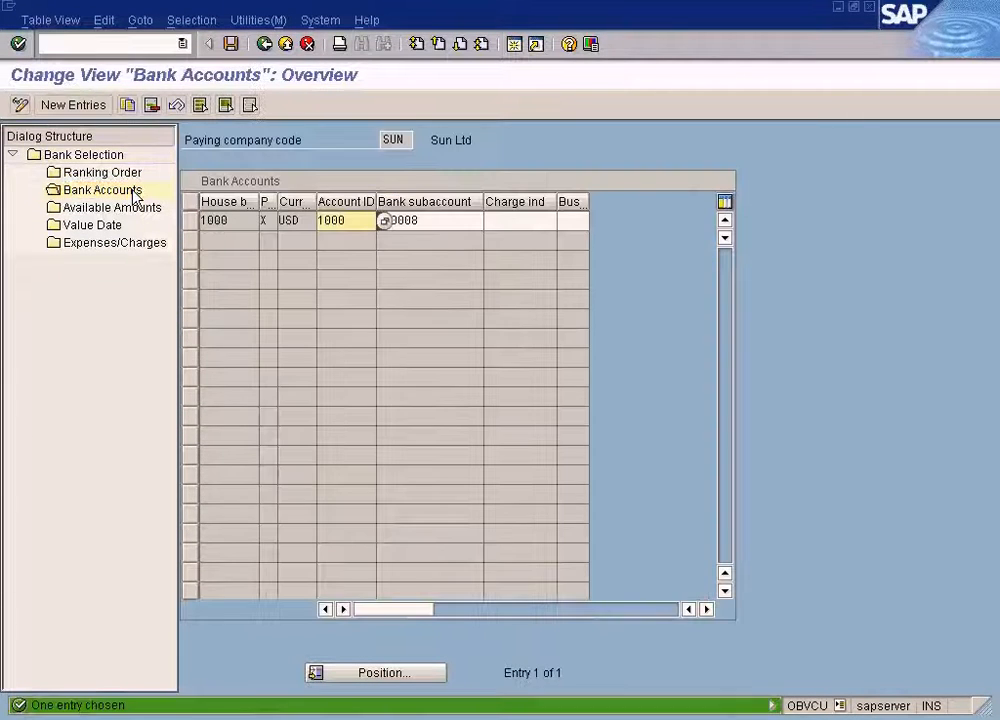
click(291, 221)
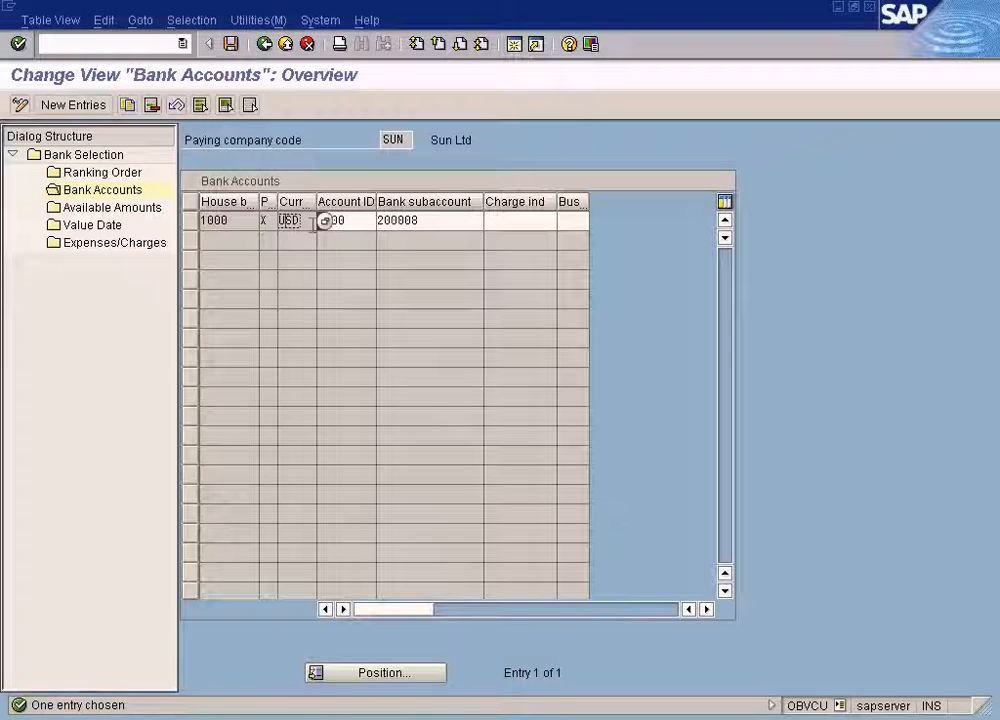
click(353, 221)
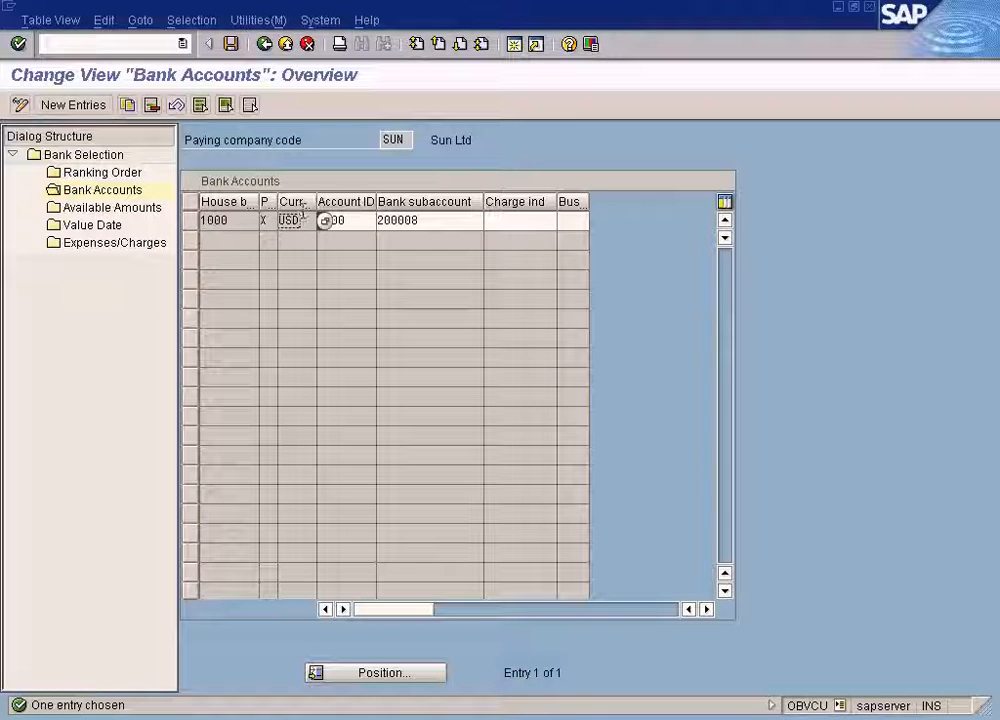
click(265, 45)
click(266, 47)
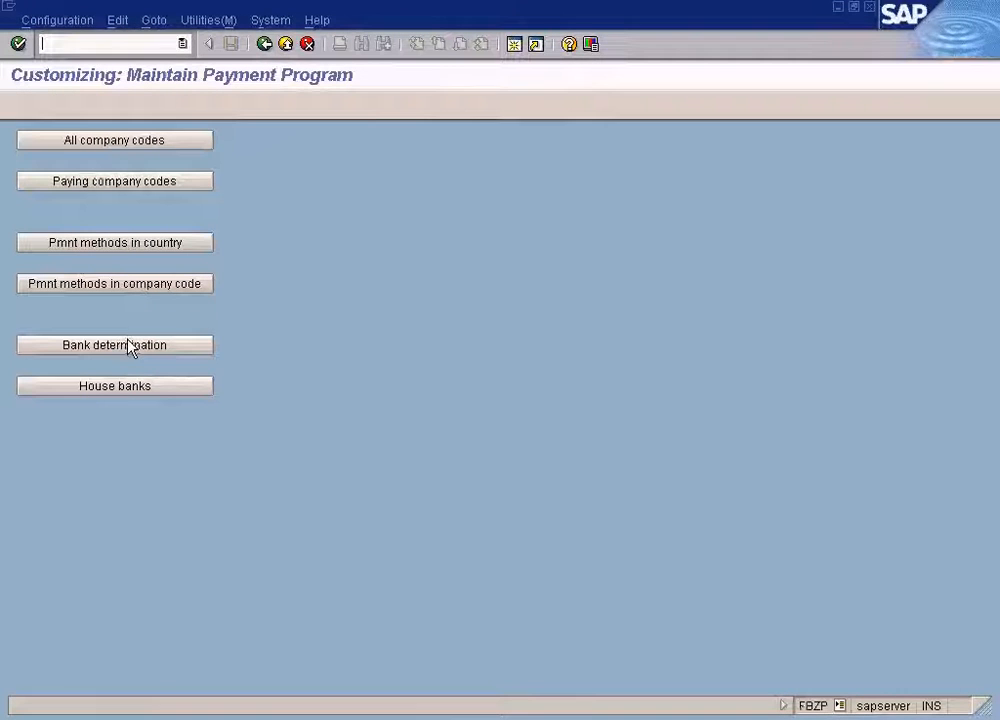
Examine the ranking order and bank accounts in bank determination for paying company code SUN.
click(130, 346)
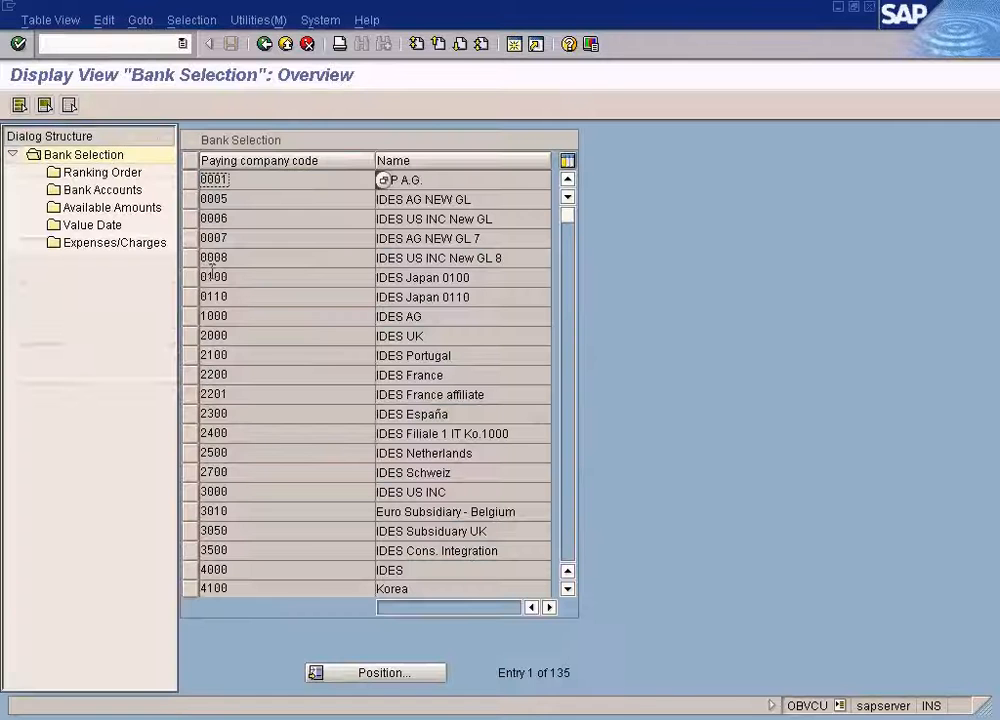
click(344, 673)
text(sun)
key(Return)
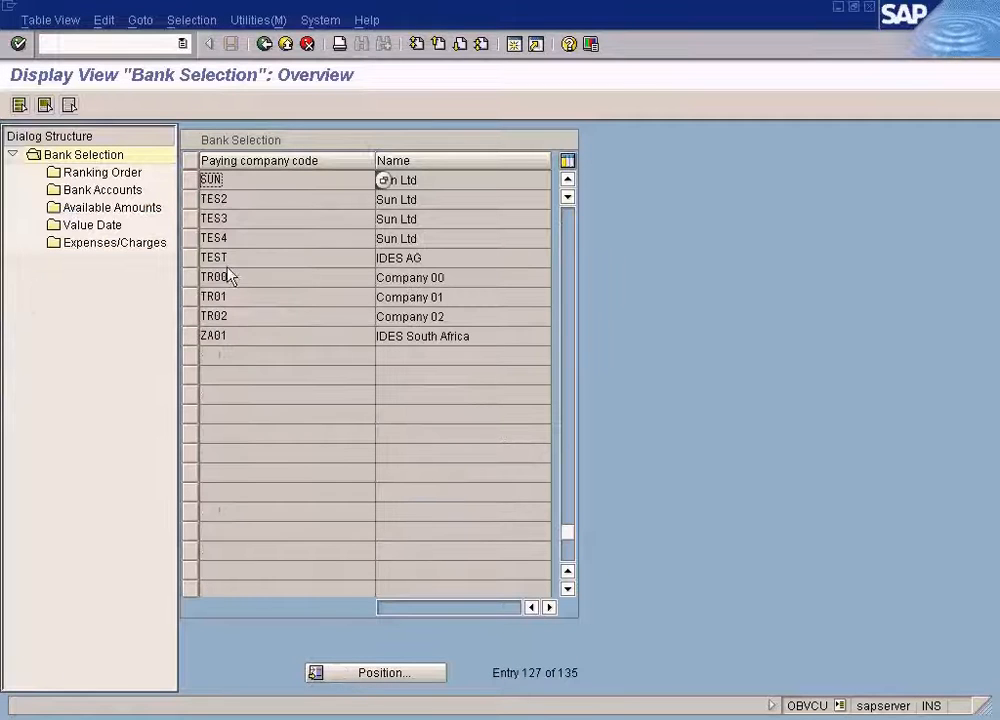
click(190, 180)
double_click(128, 176)
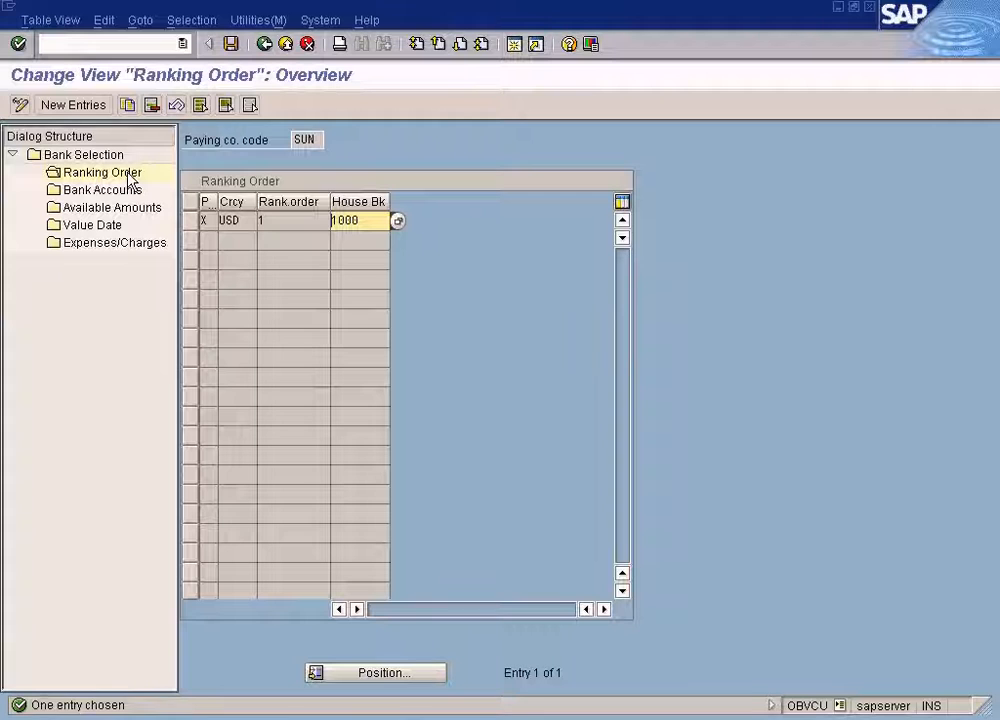
click(264, 44)
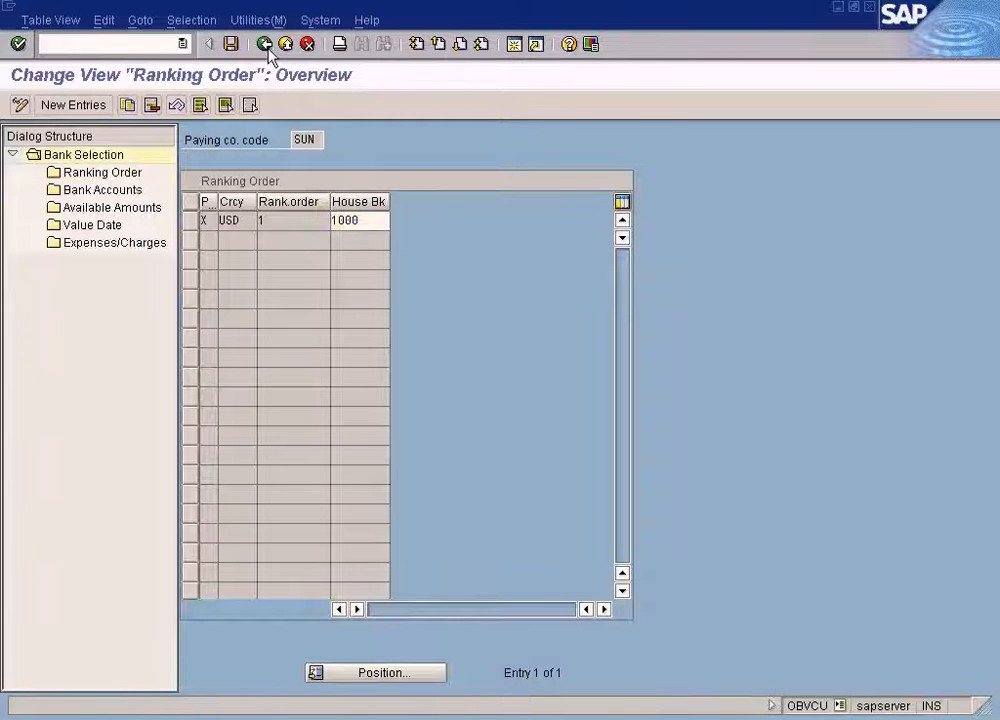
click(190, 182)
double_click(131, 190)
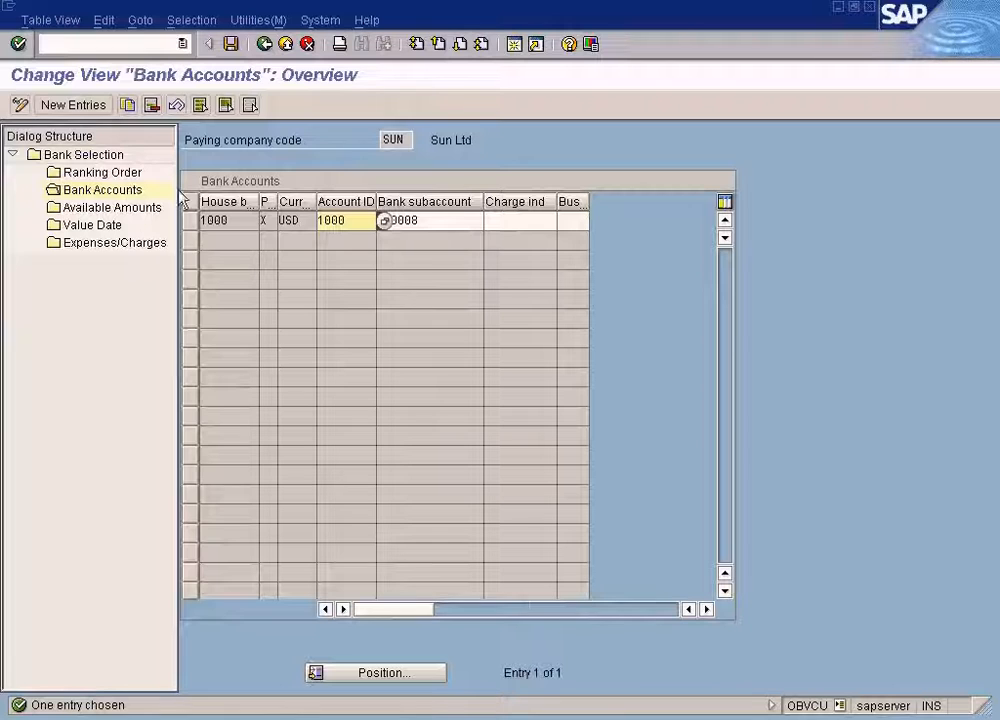
Re-enter USD as the currency of SUN's house bank account 1000 entry.
click(265, 220)
click(288, 221)
text(USD)
click(323, 221)
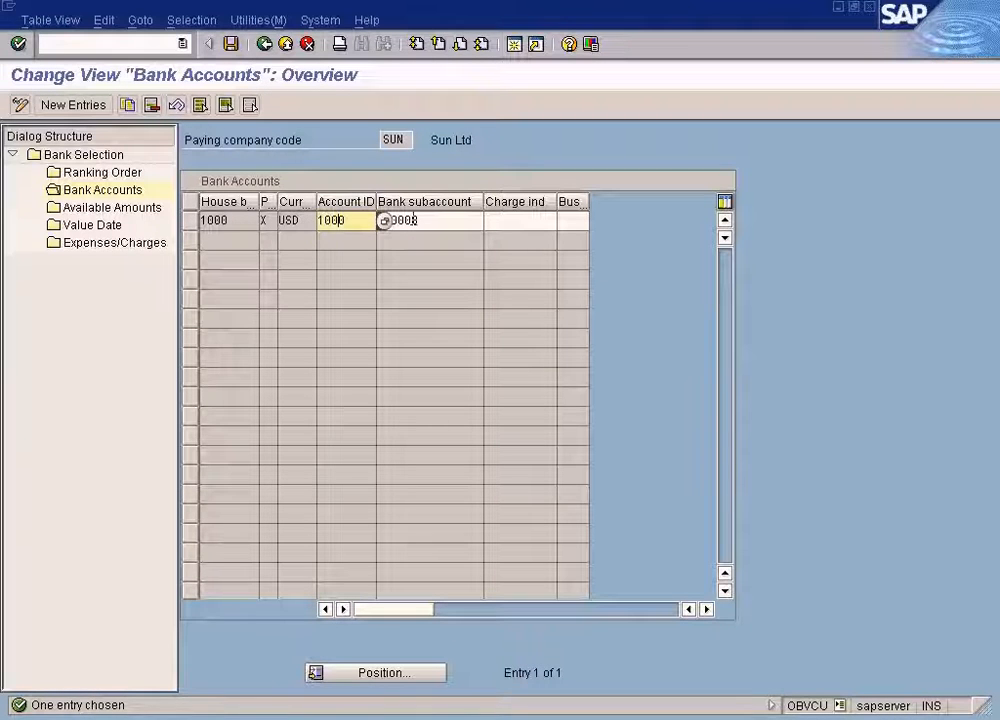
click(267, 222)
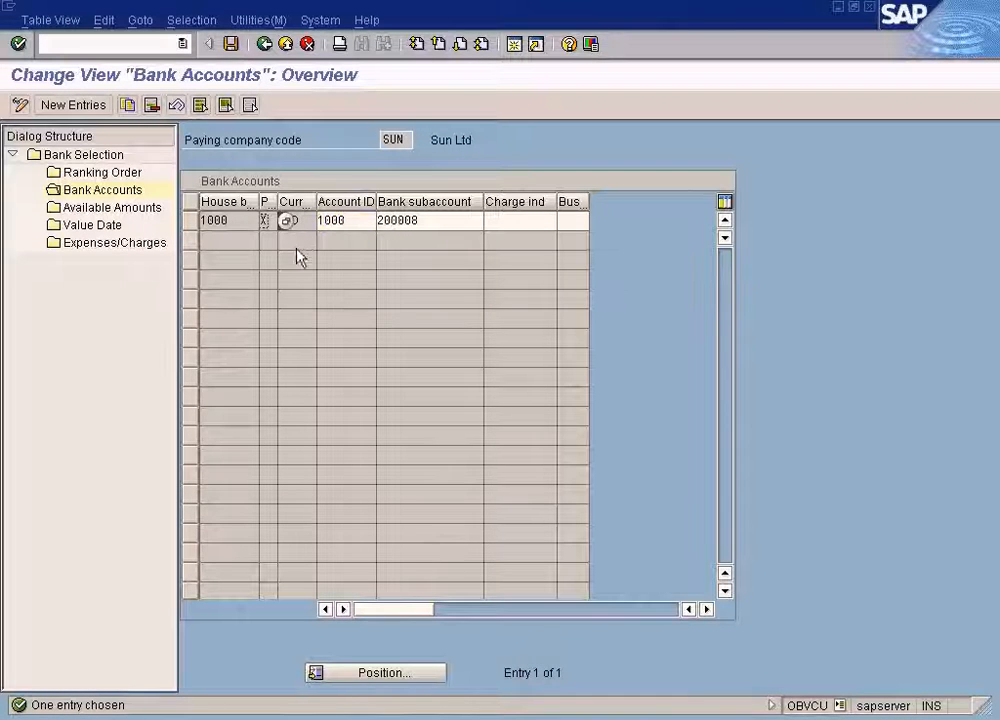
click(304, 221)
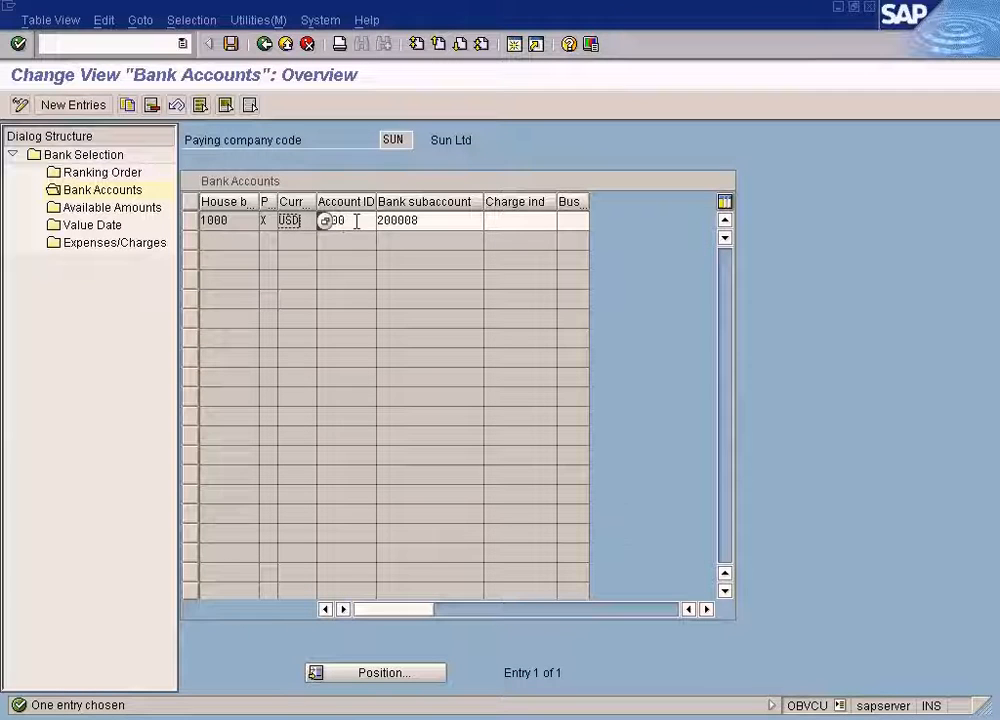
click(398, 221)
click(374, 221)
click(283, 220)
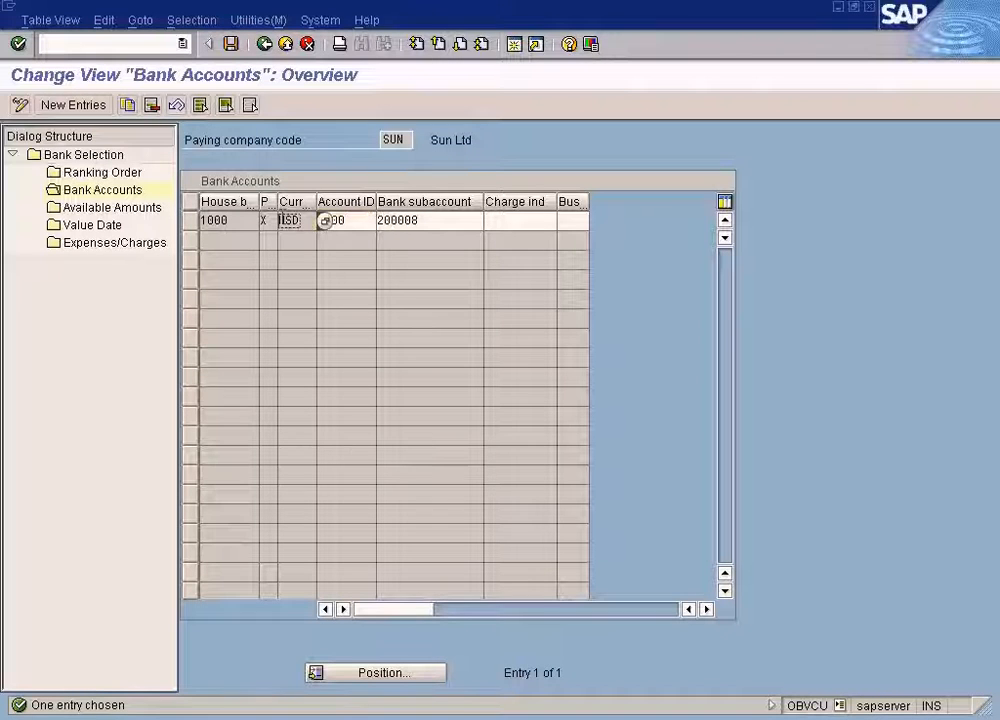
Switch between the vendor line item list and the bank determination session windows.
click(358, 714)
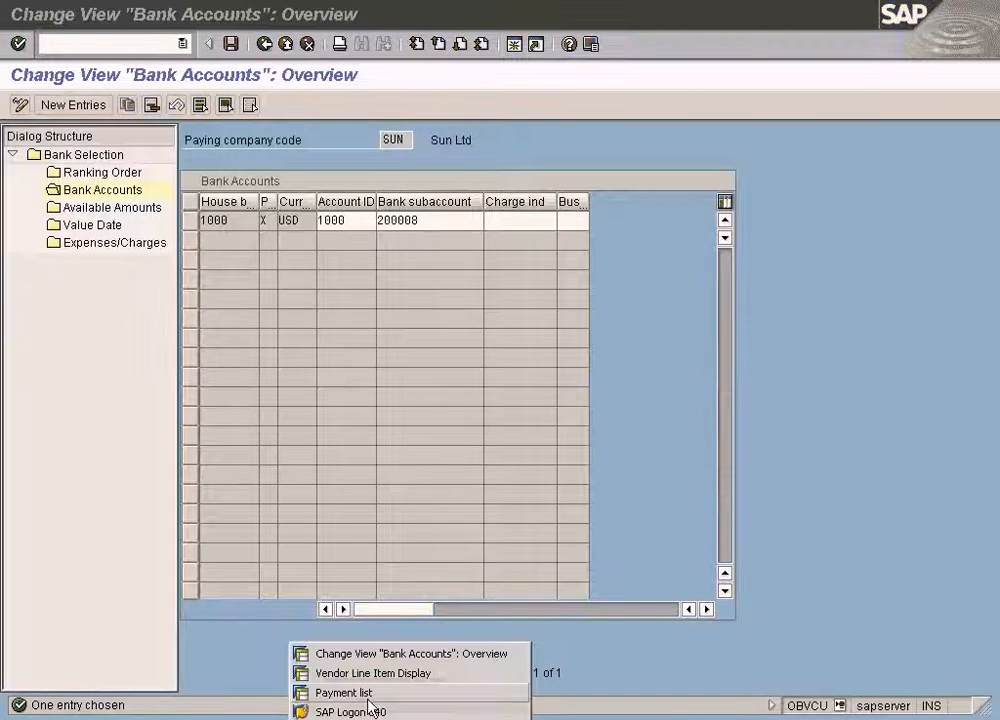
click(372, 673)
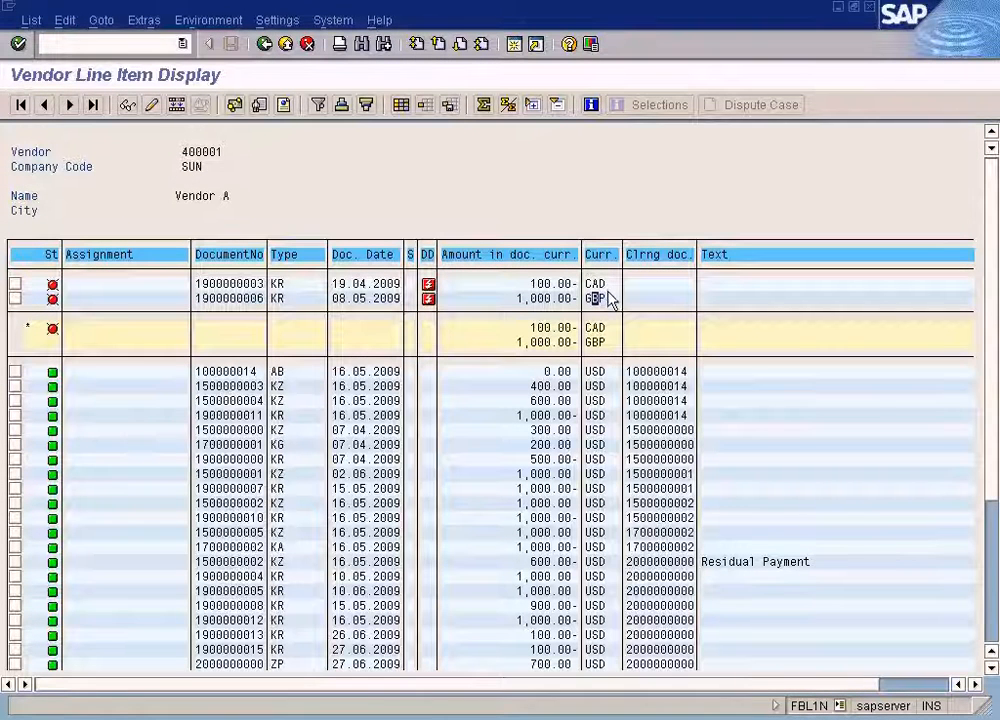
click(390, 712)
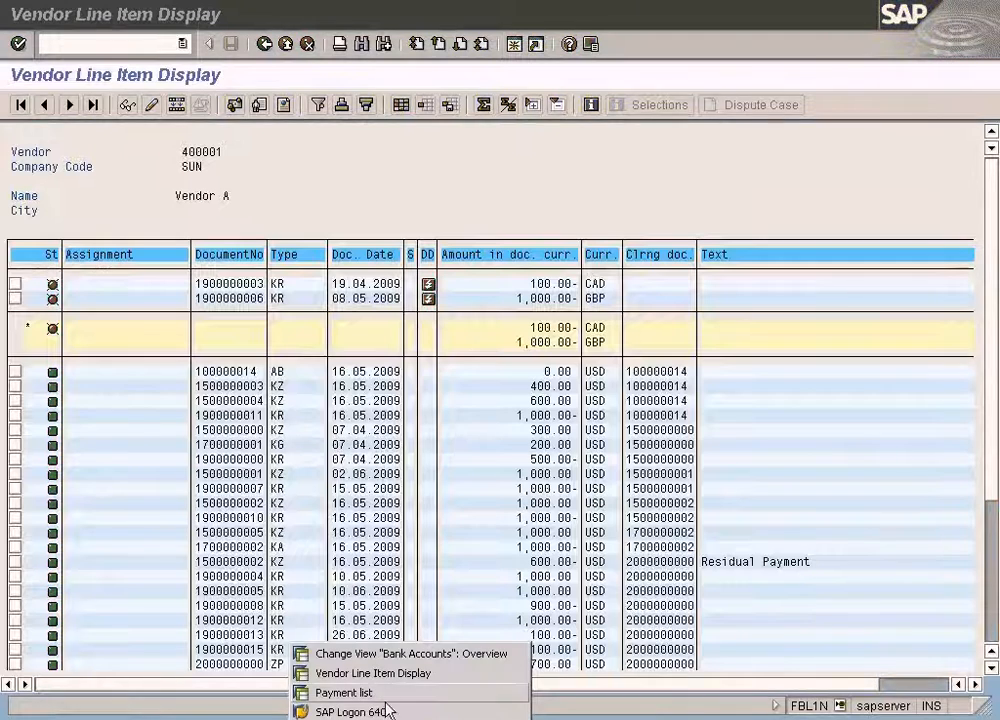
click(388, 654)
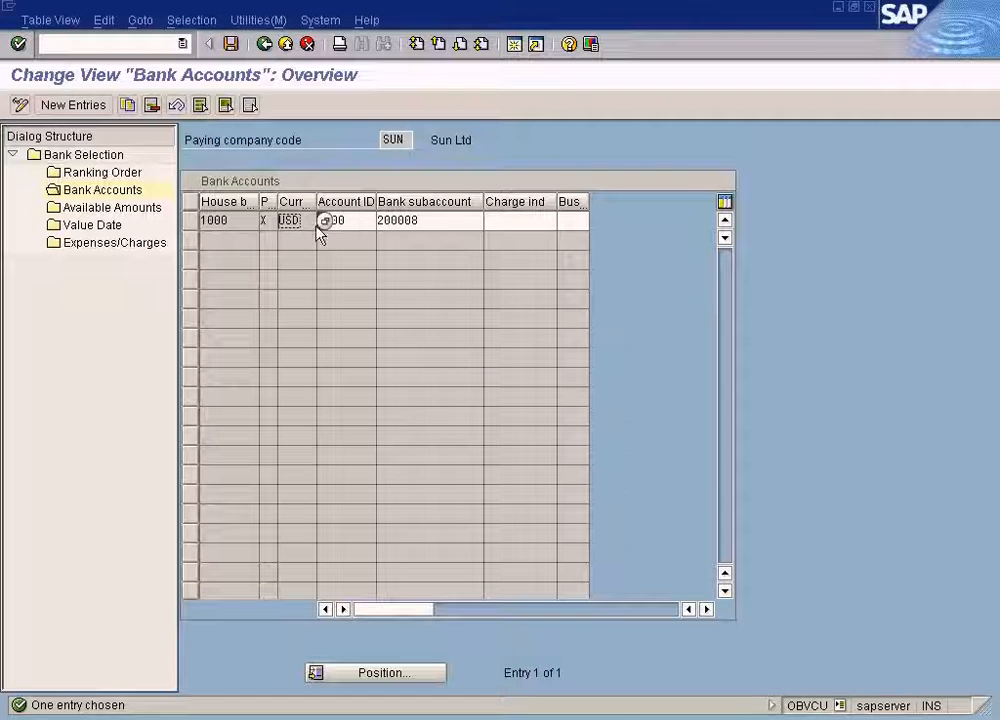
click(264, 44)
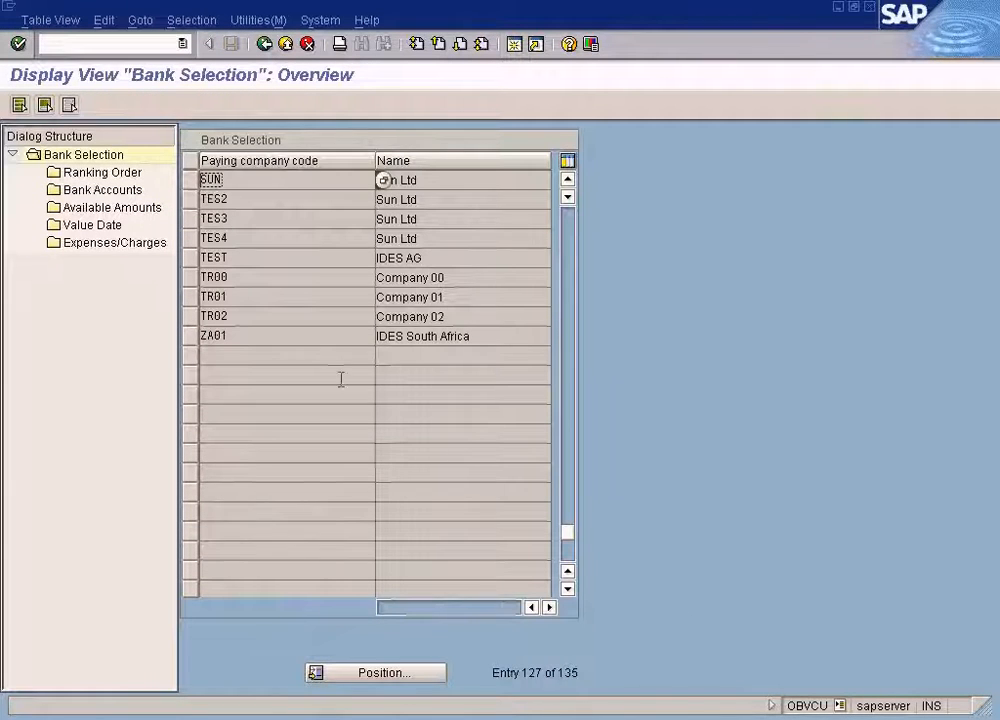
click(375, 714)
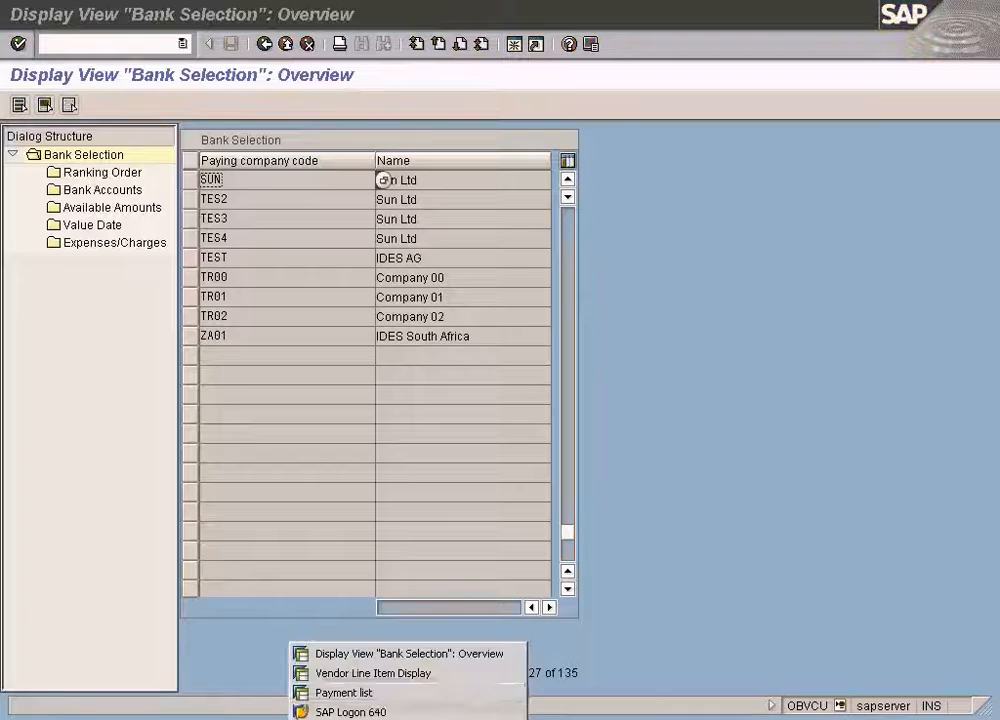
click(378, 675)
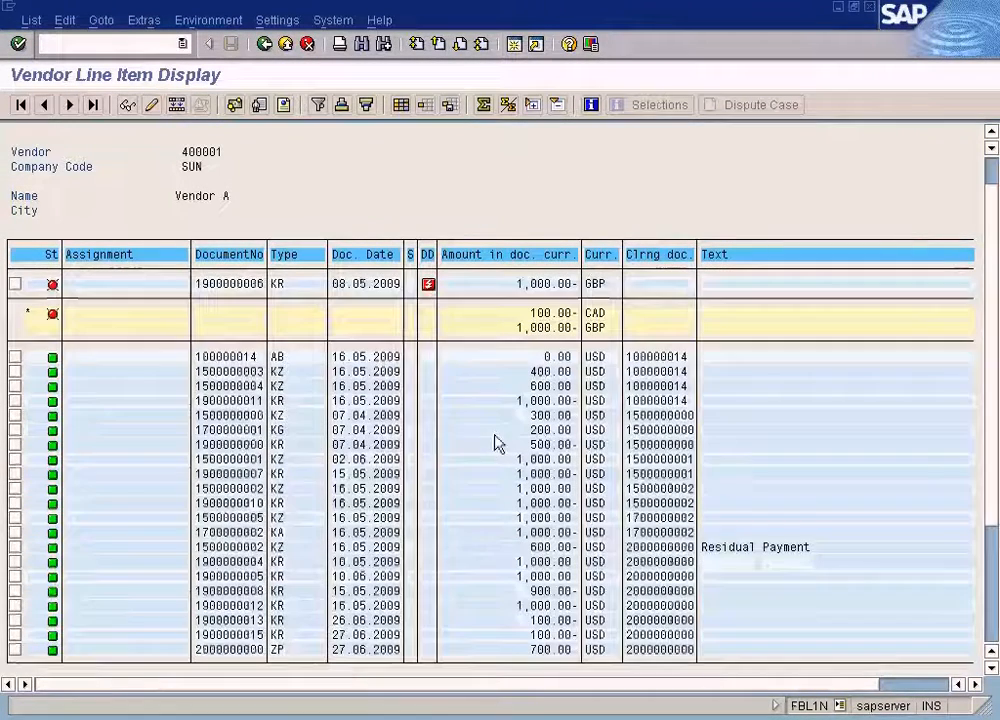
scroll(973, 539, down, 1)
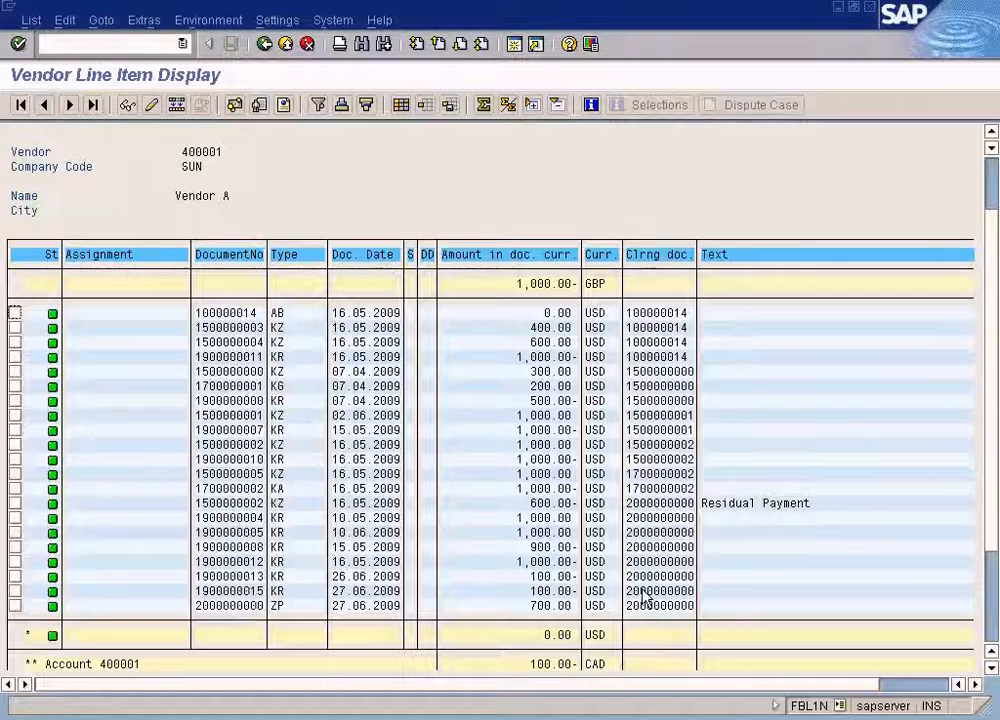
click(240, 606)
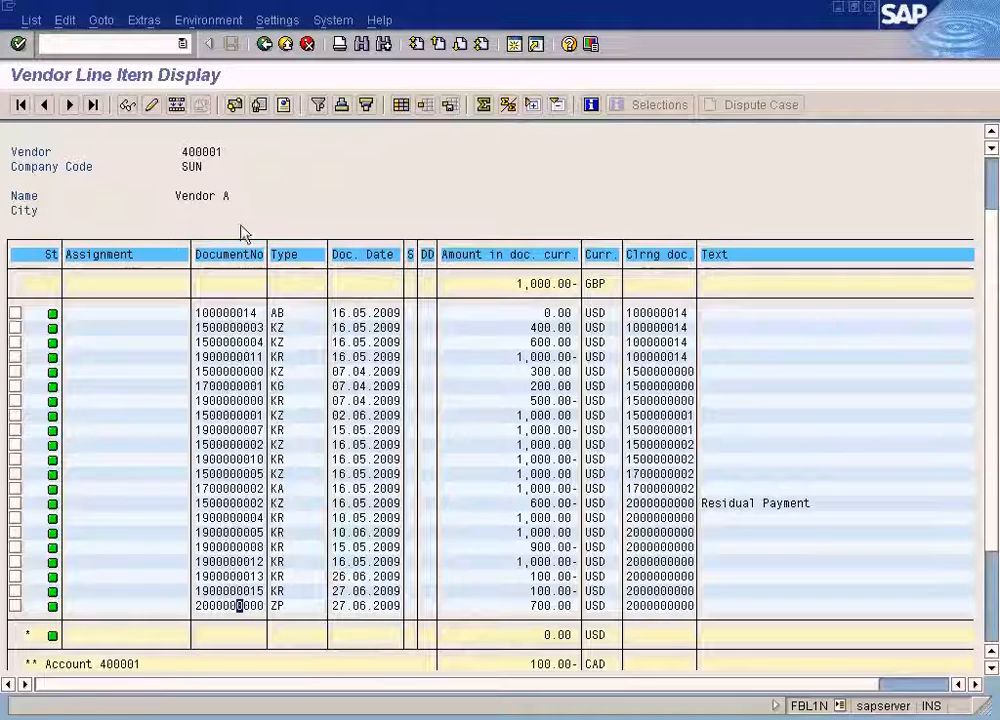
click(127, 104)
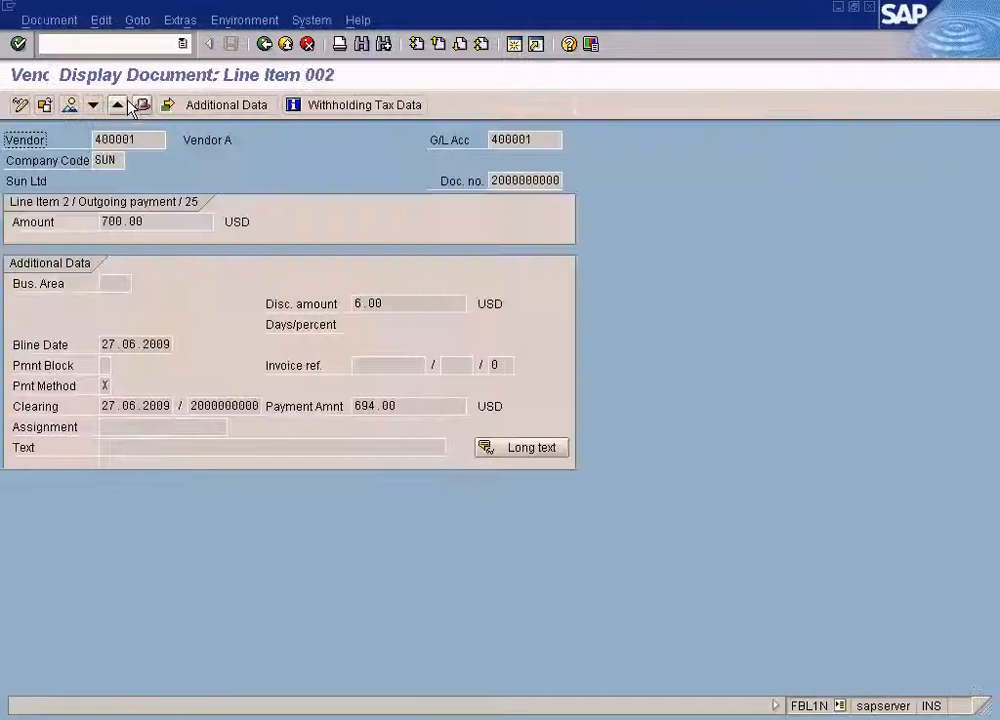
click(70, 106)
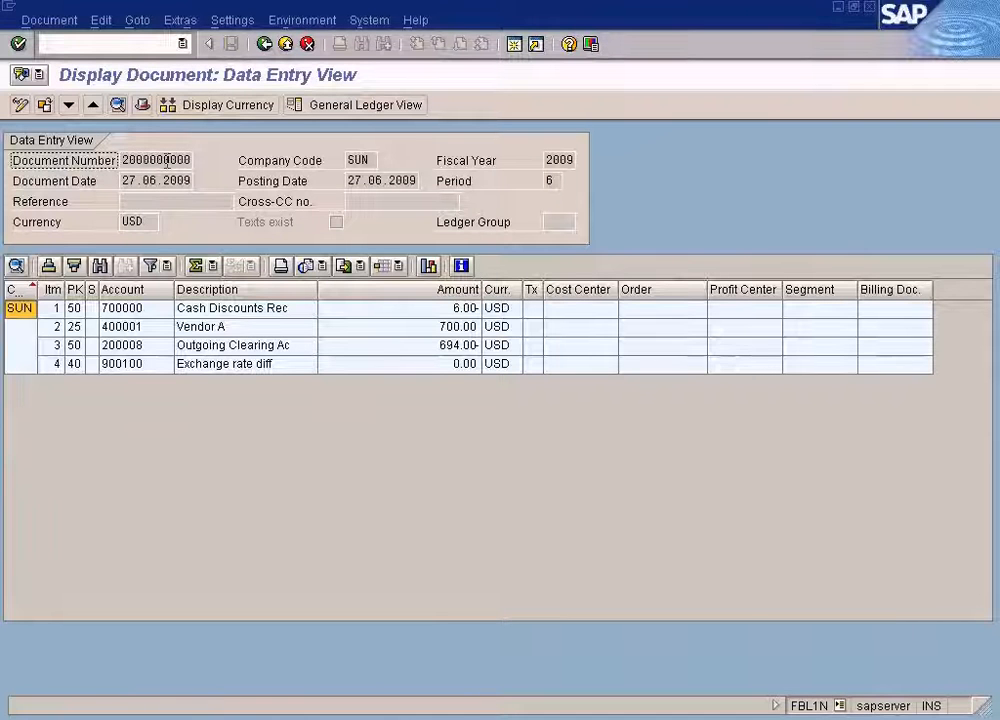
click(354, 718)
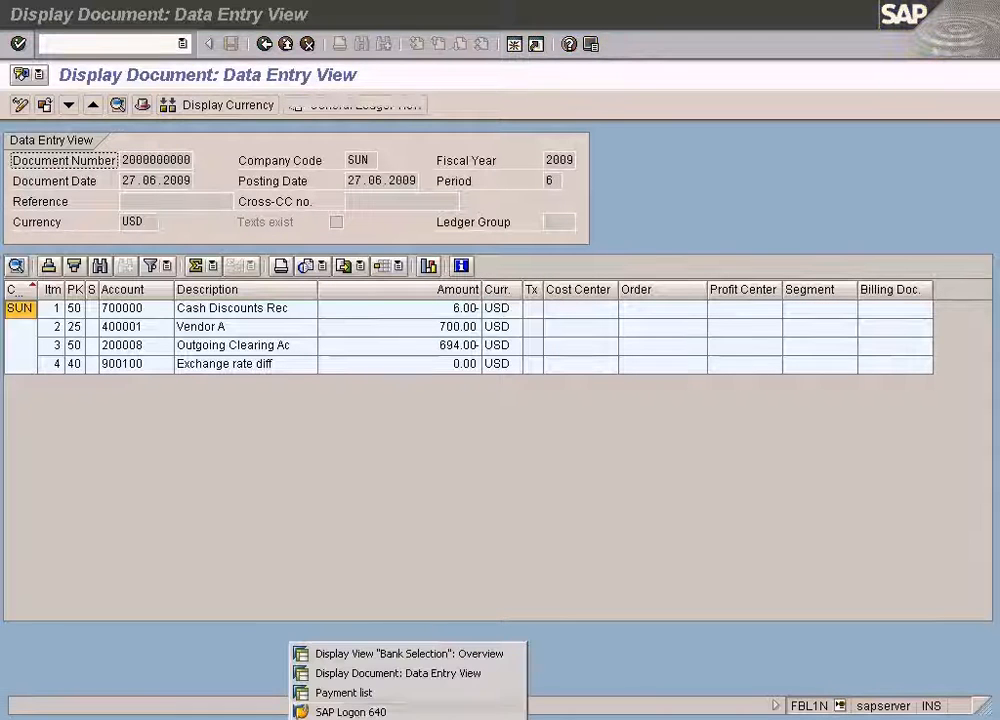
click(312, 692)
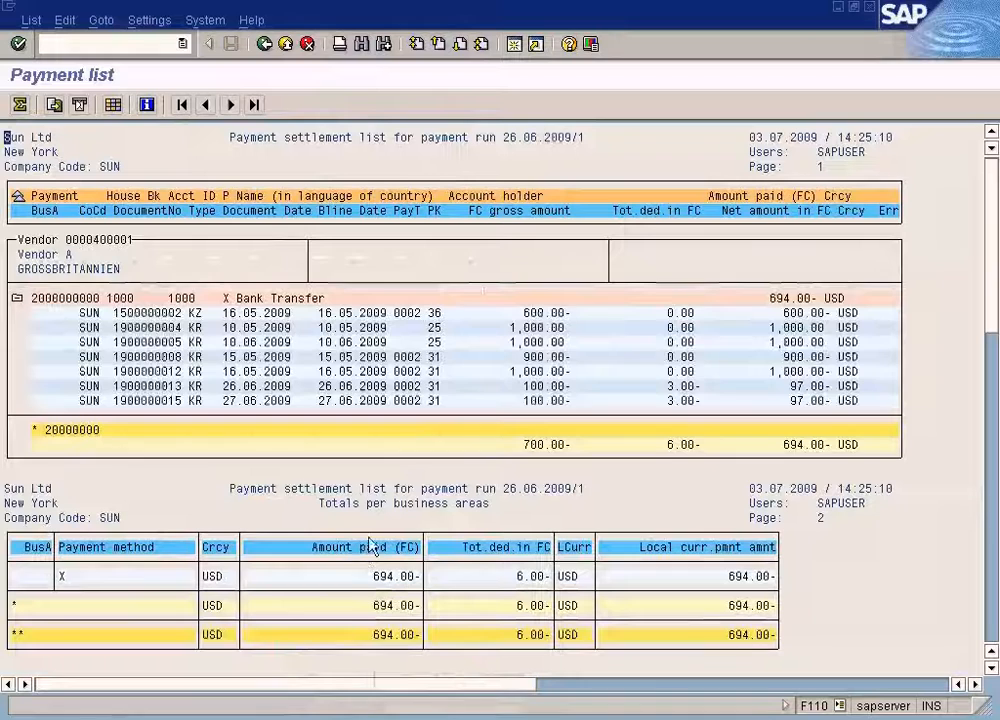
click(995, 623)
click(995, 622)
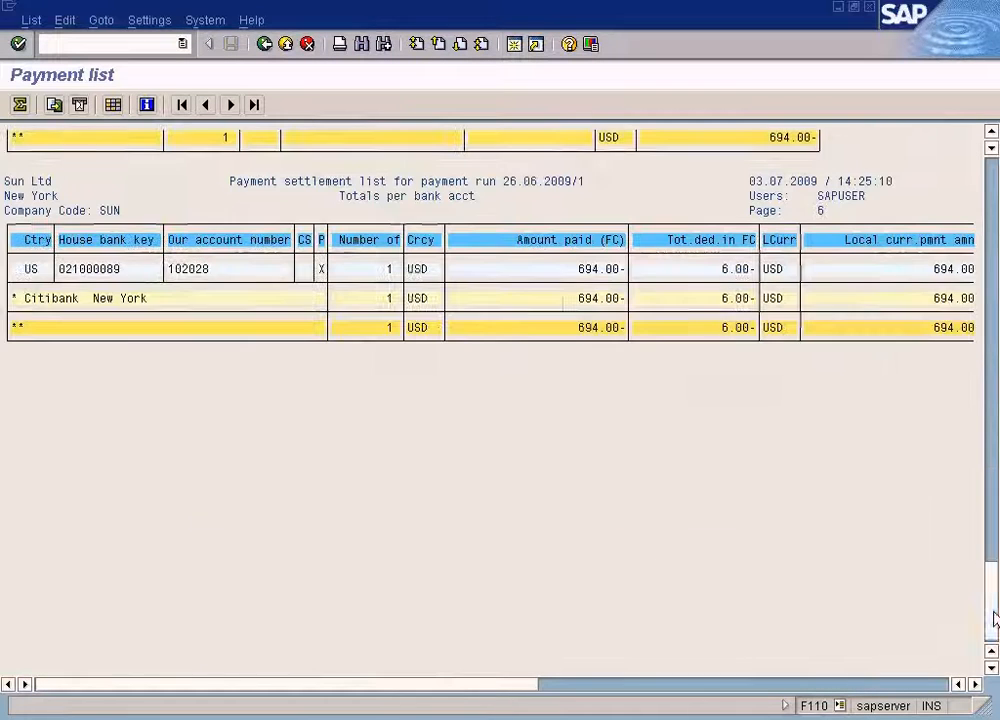
Open the job log of payment run 26.06.2009/1 and display the long text of its posting amount lines.
click(266, 45)
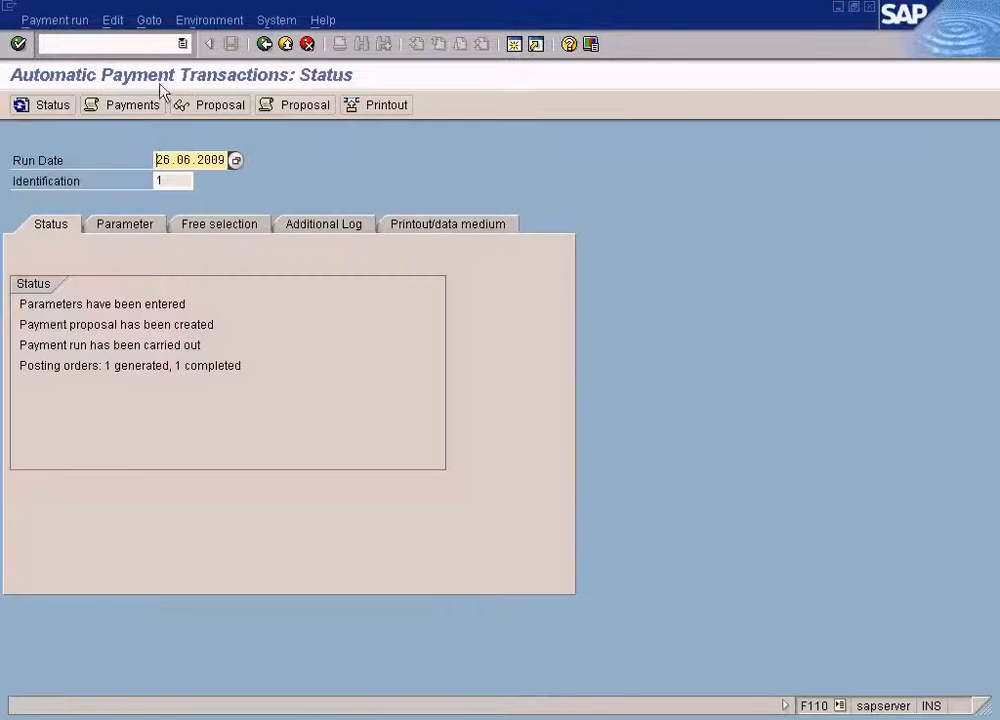
click(138, 107)
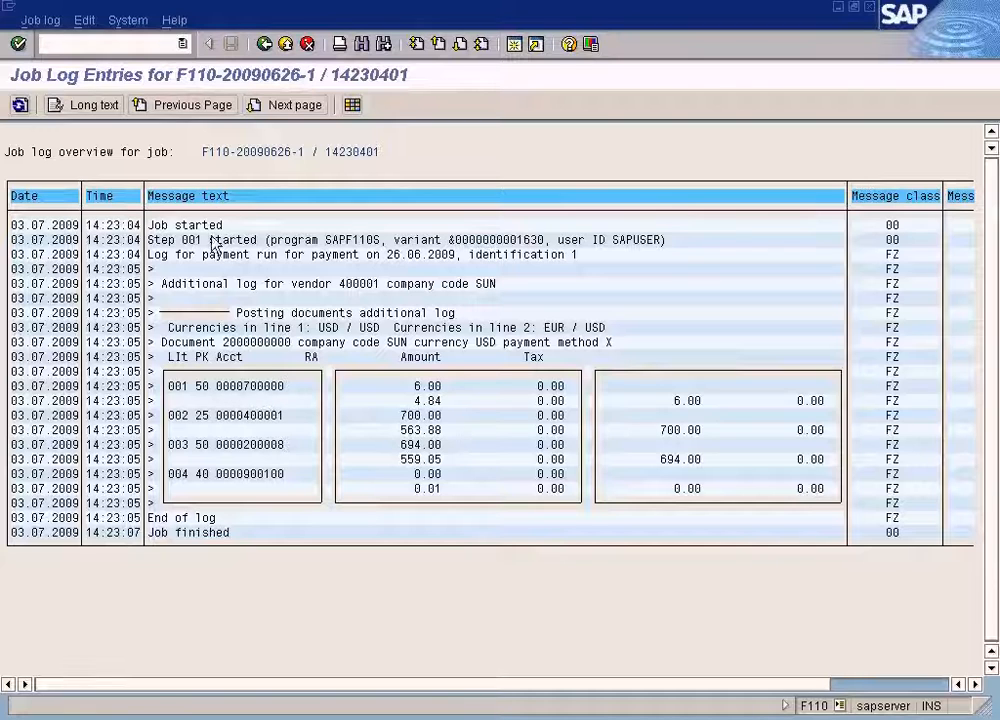
double_click(258, 400)
key(Return)
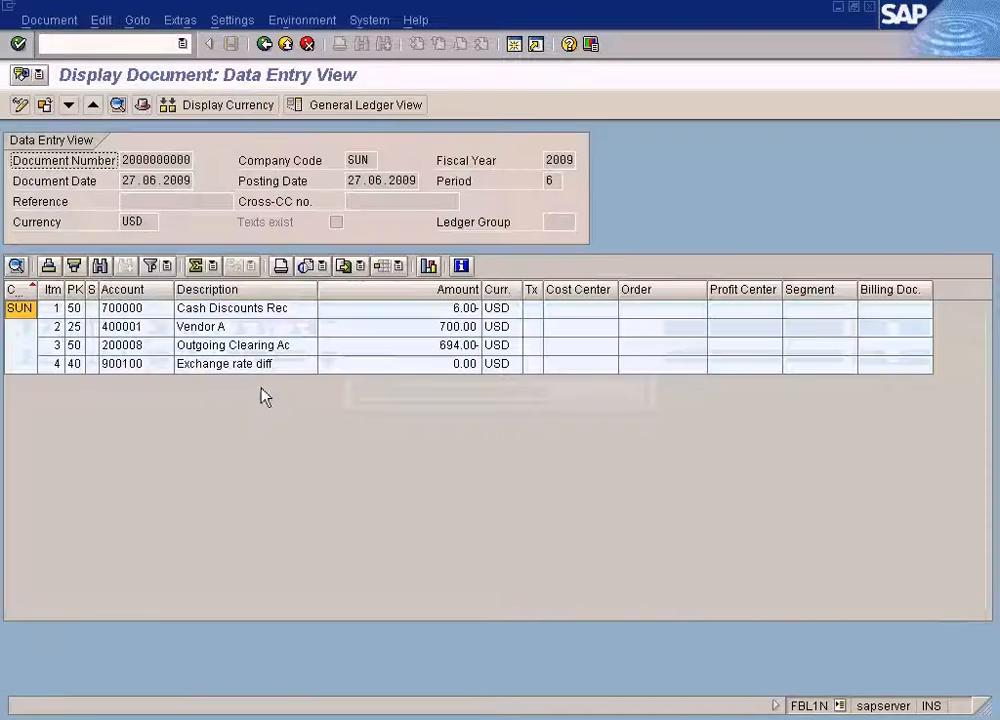
click(149, 312)
click(457, 311)
key(F3)
click(418, 387)
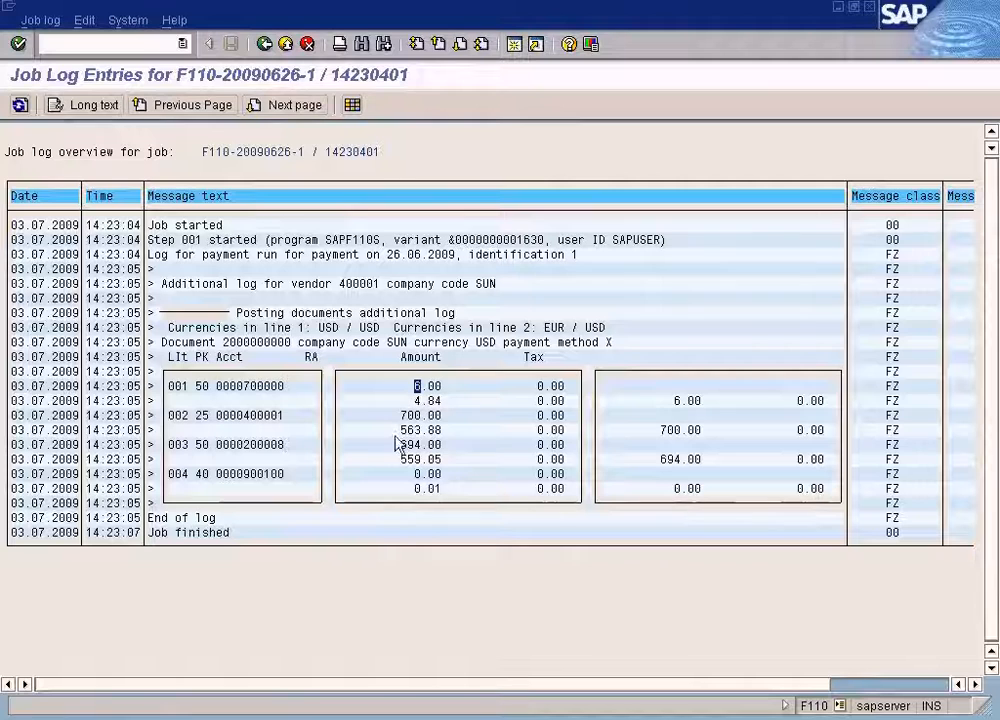
double_click(440, 406)
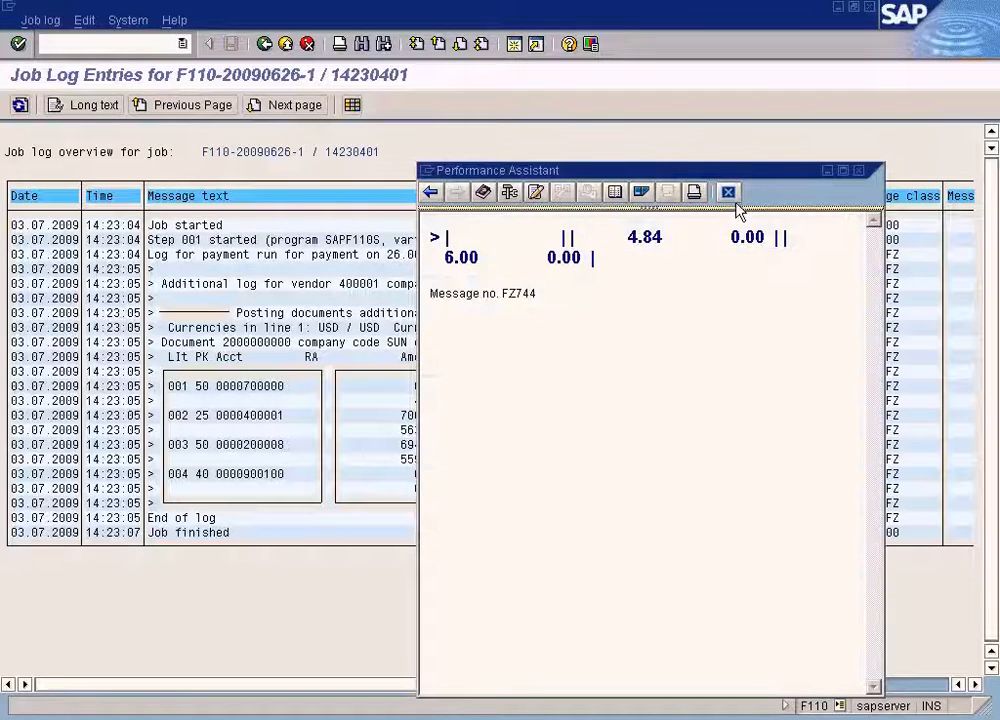
click(729, 193)
click(424, 415)
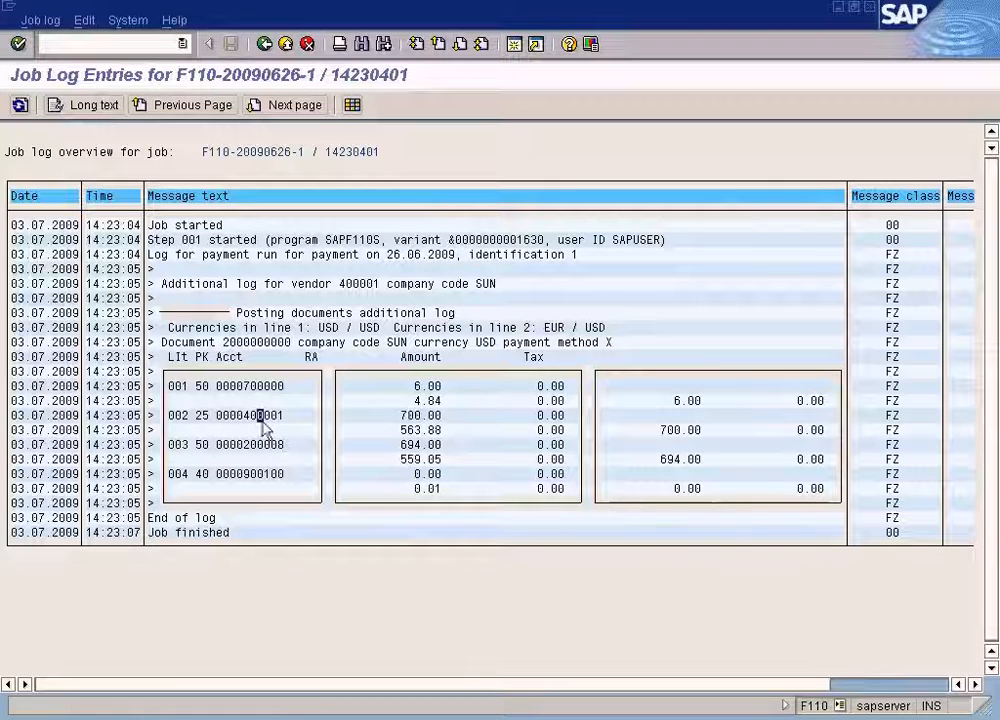
double_click(262, 416)
key(Return)
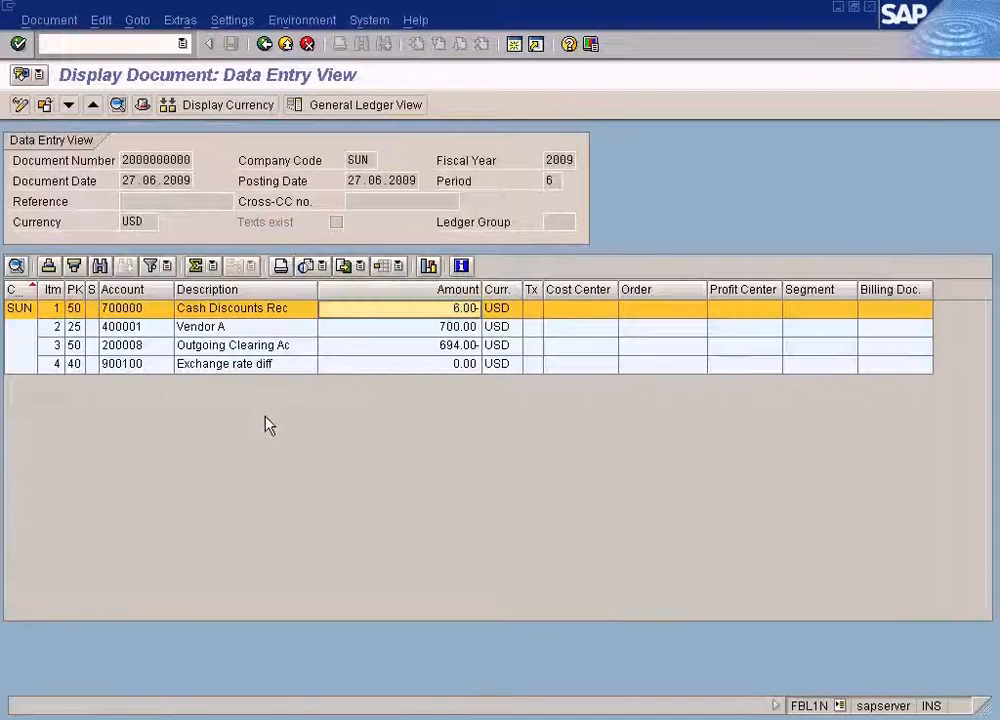
key(F3)
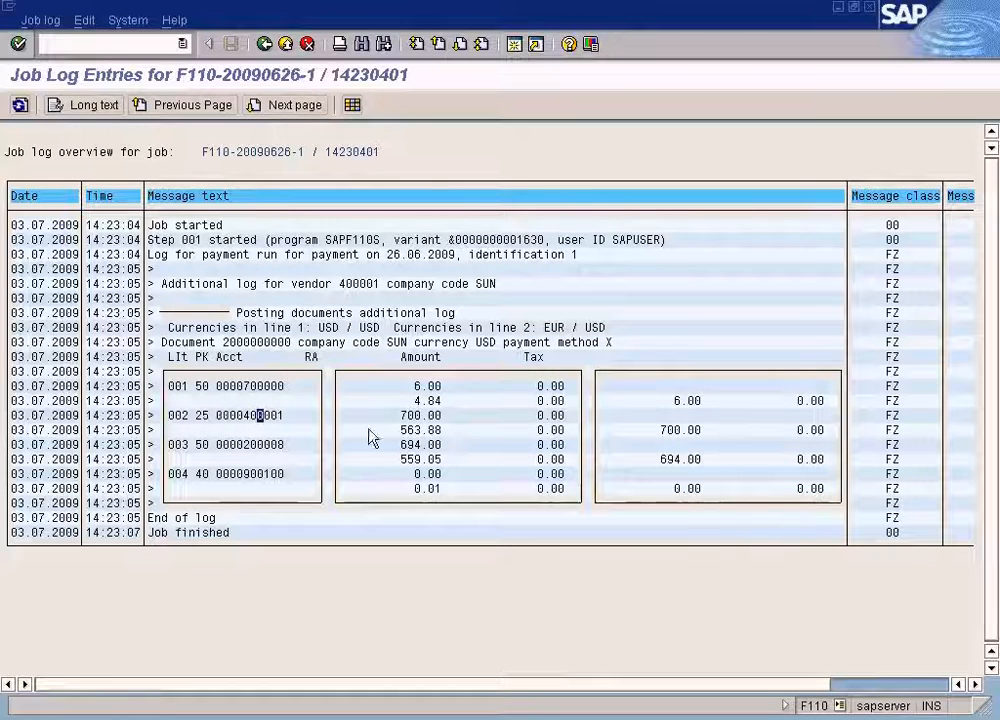
click(417, 416)
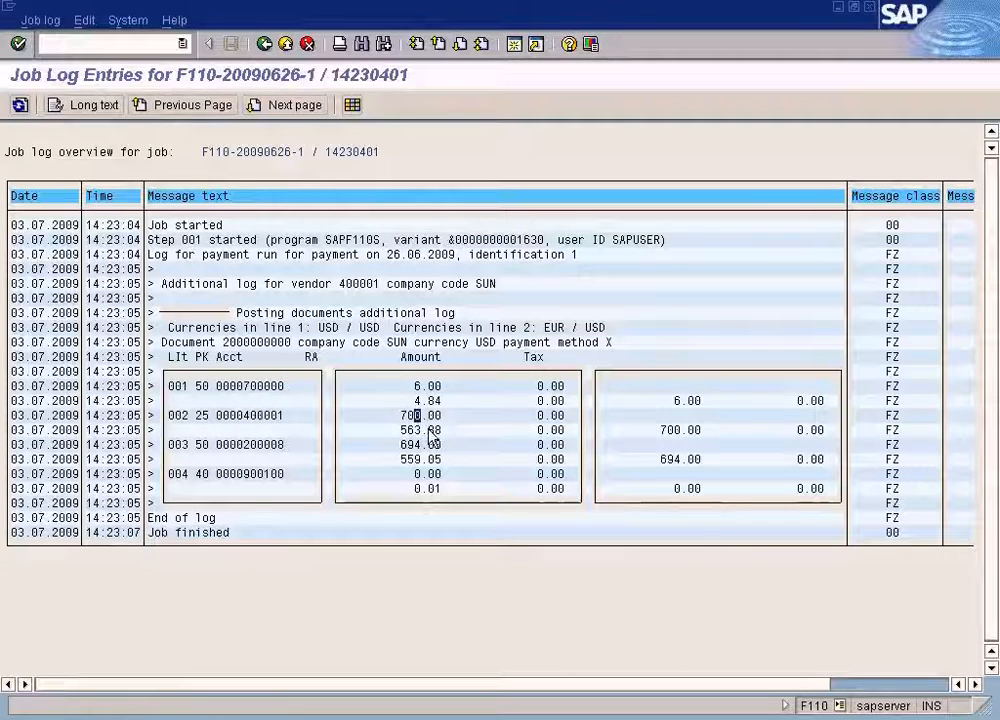
key(alt+Tab)
click(454, 331)
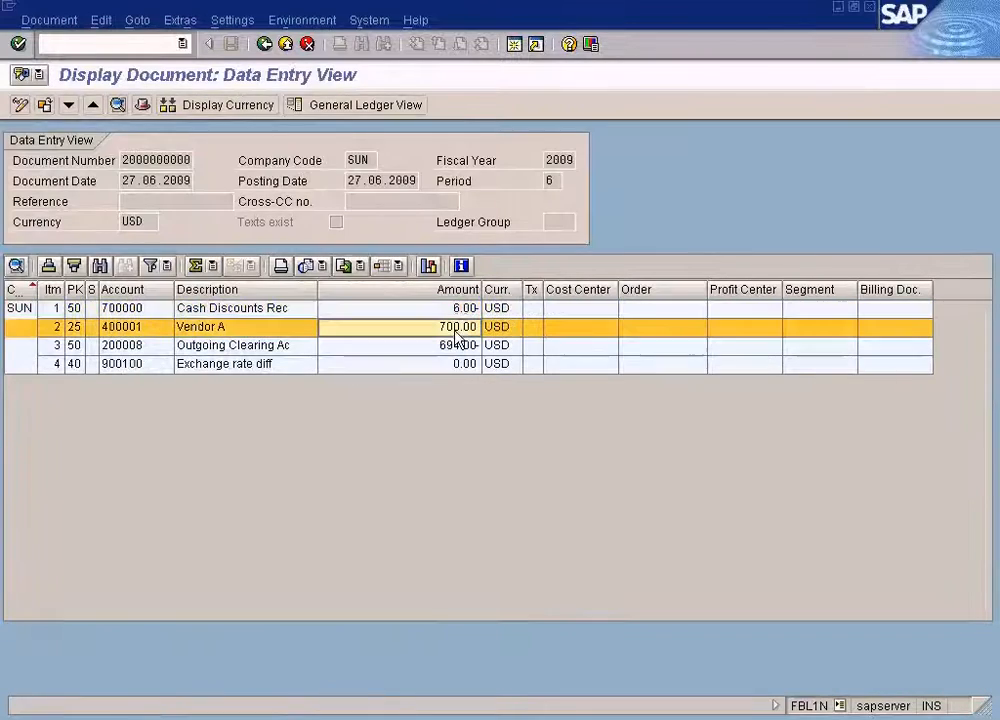
click(455, 345)
key(alt+Tab)
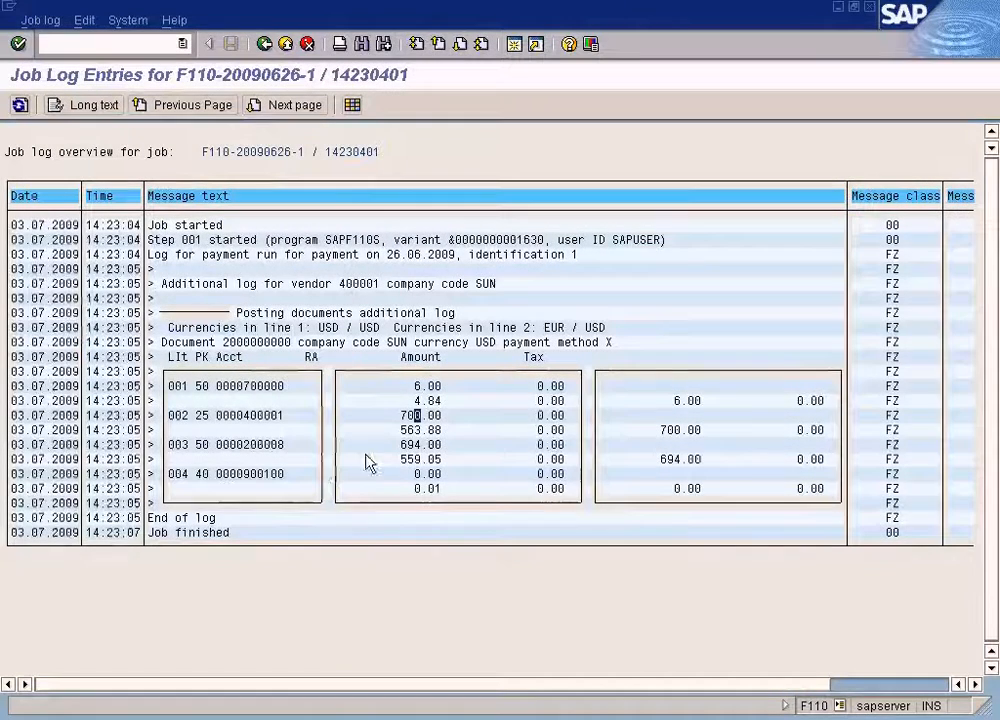
click(410, 449)
click(281, 448)
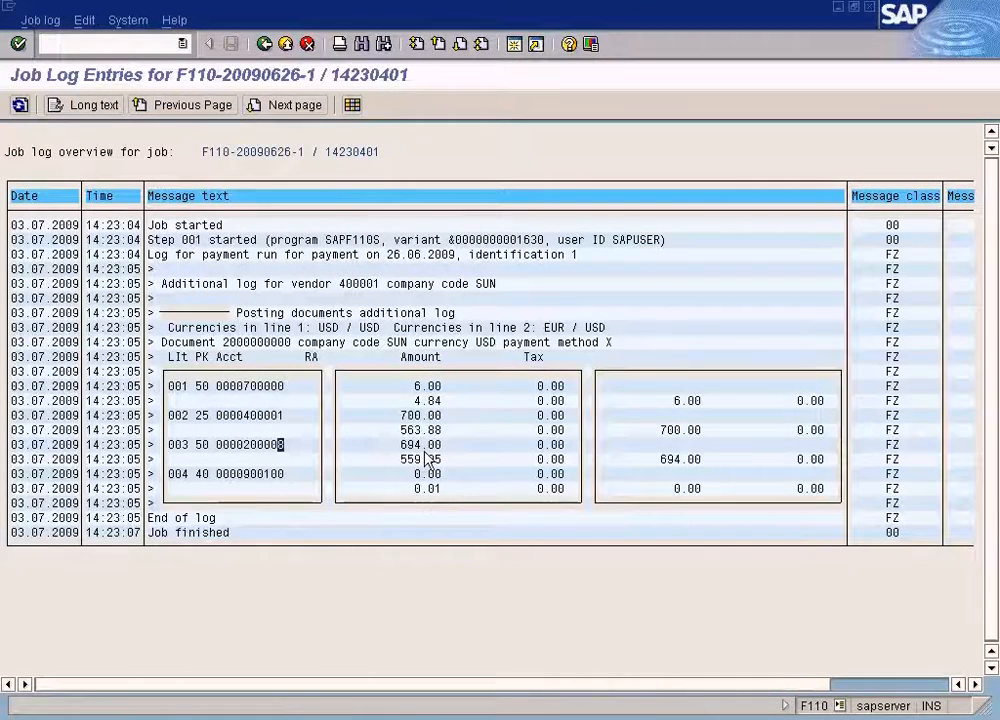
key(alt+Tab)
click(444, 346)
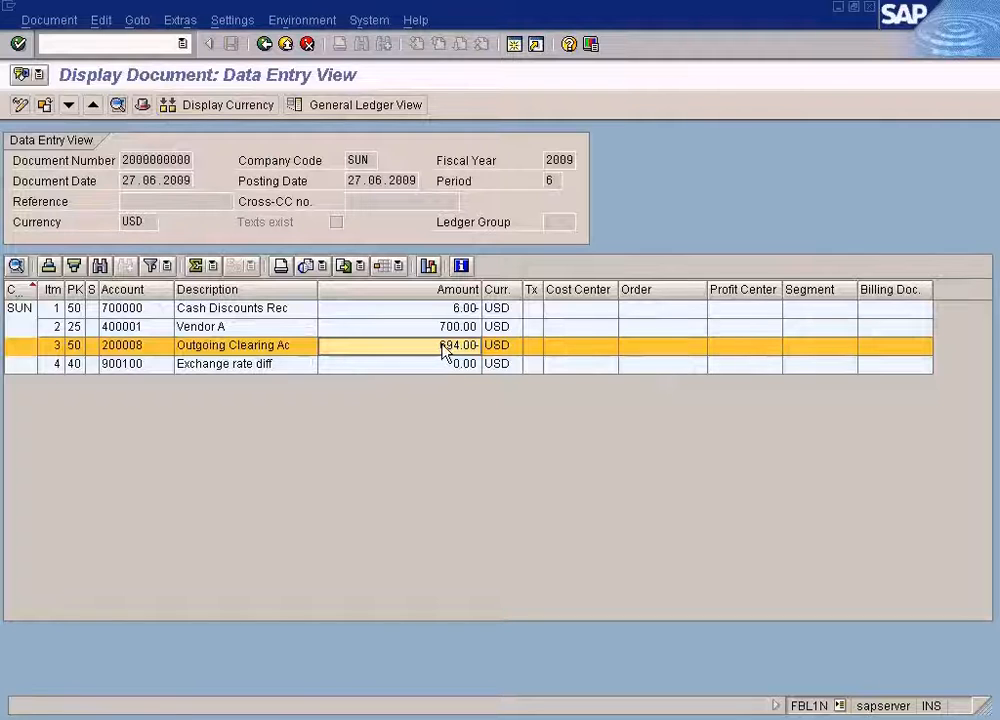
key(alt+Tab)
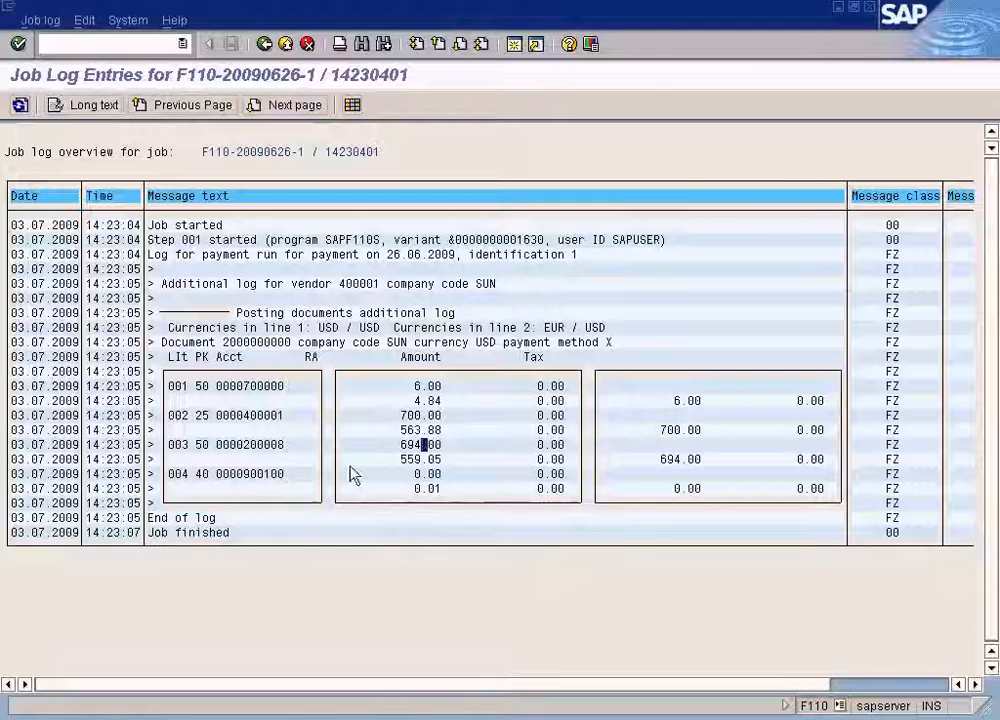
key(alt+Tab)
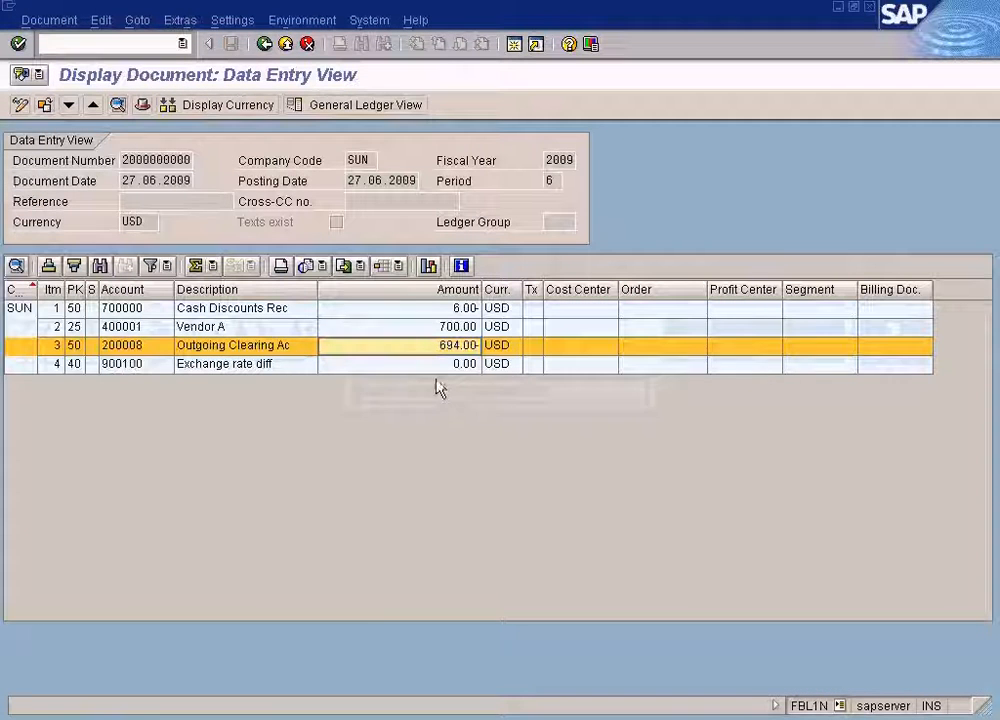
click(438, 366)
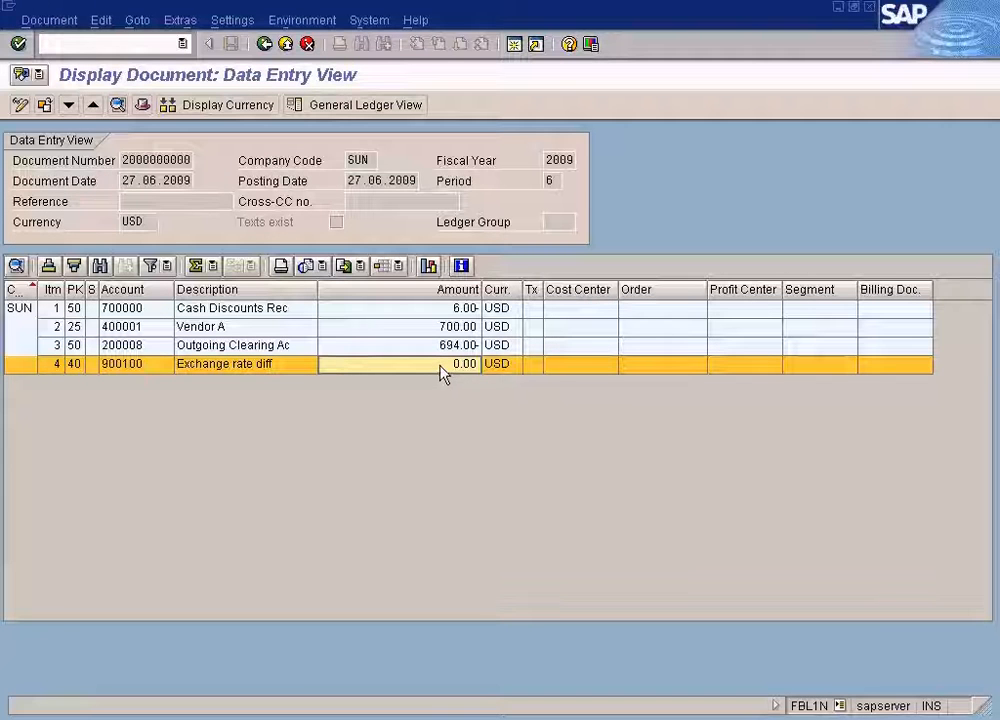
key(alt+Tab)
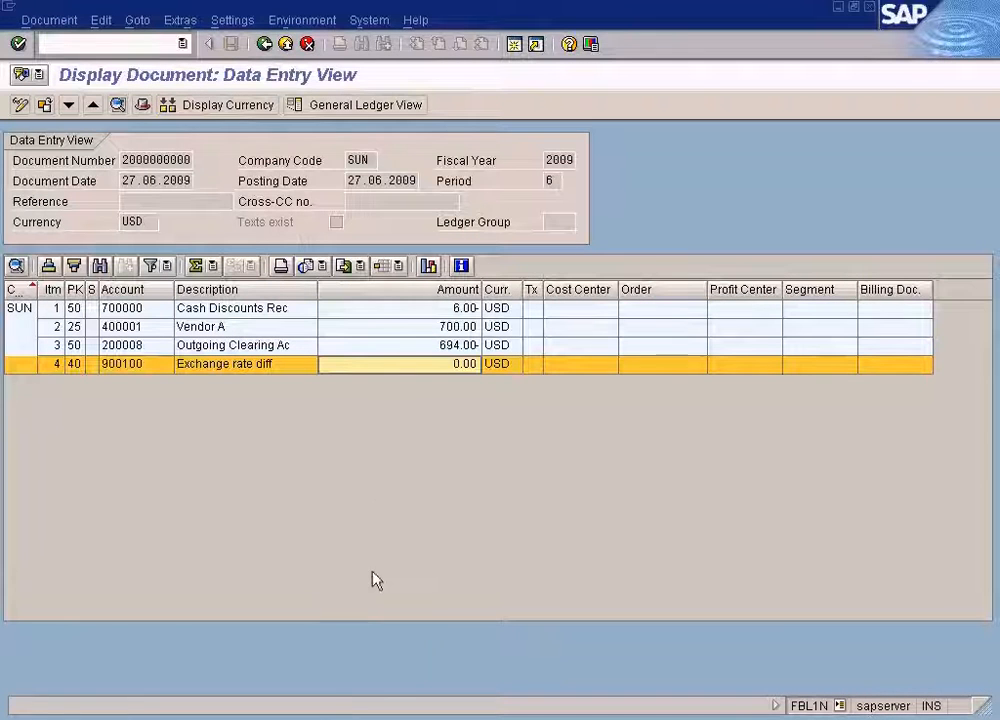
click(340, 716)
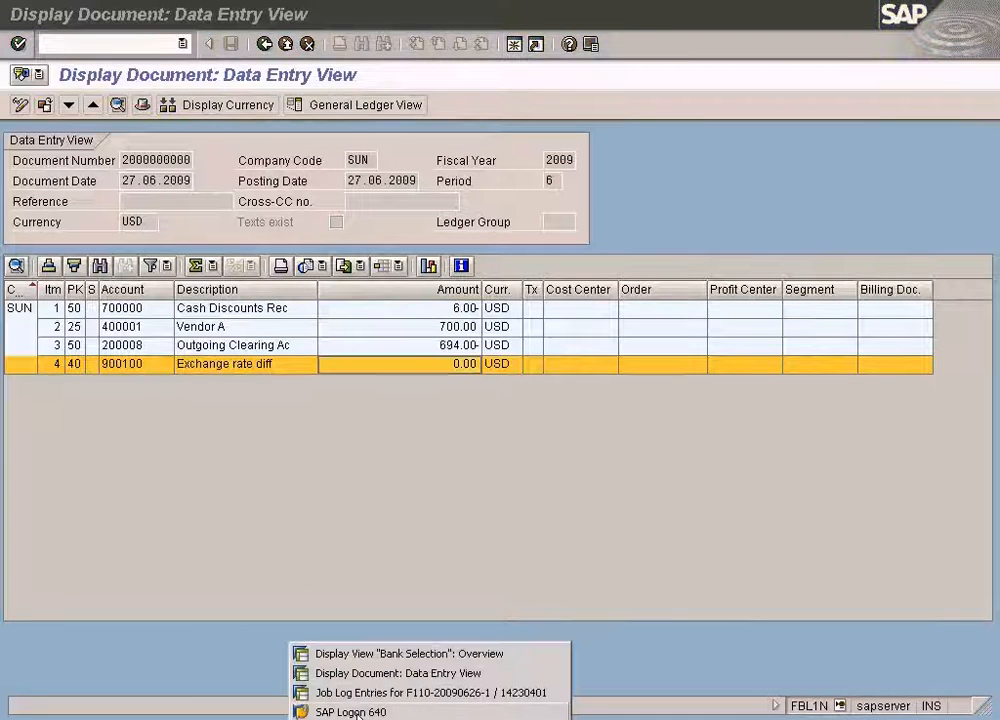
click(262, 390)
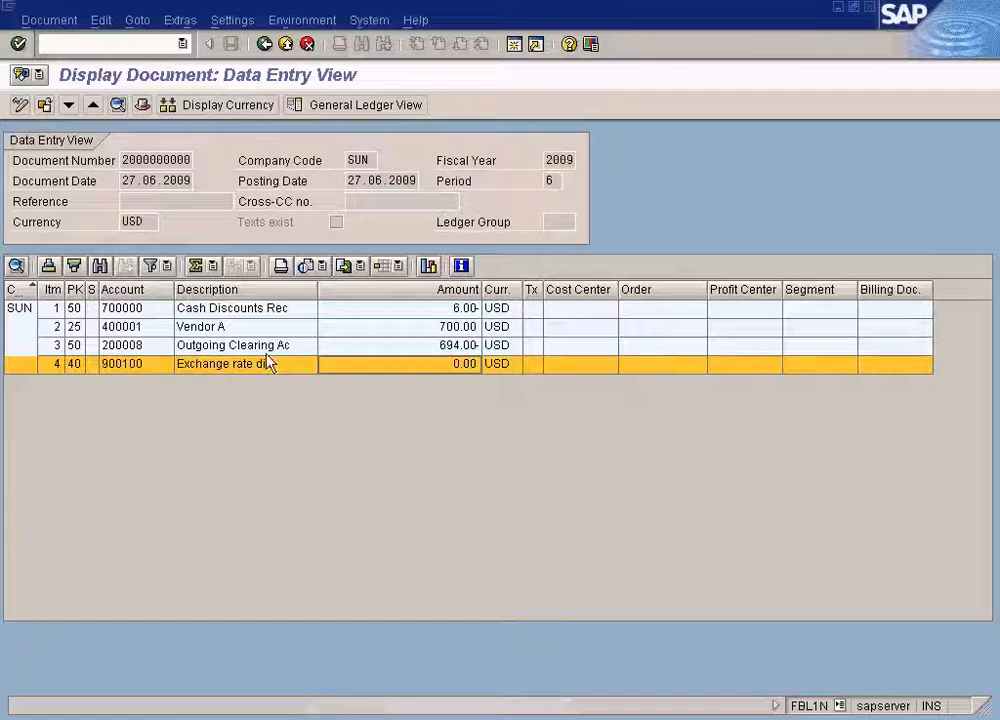
click(263, 44)
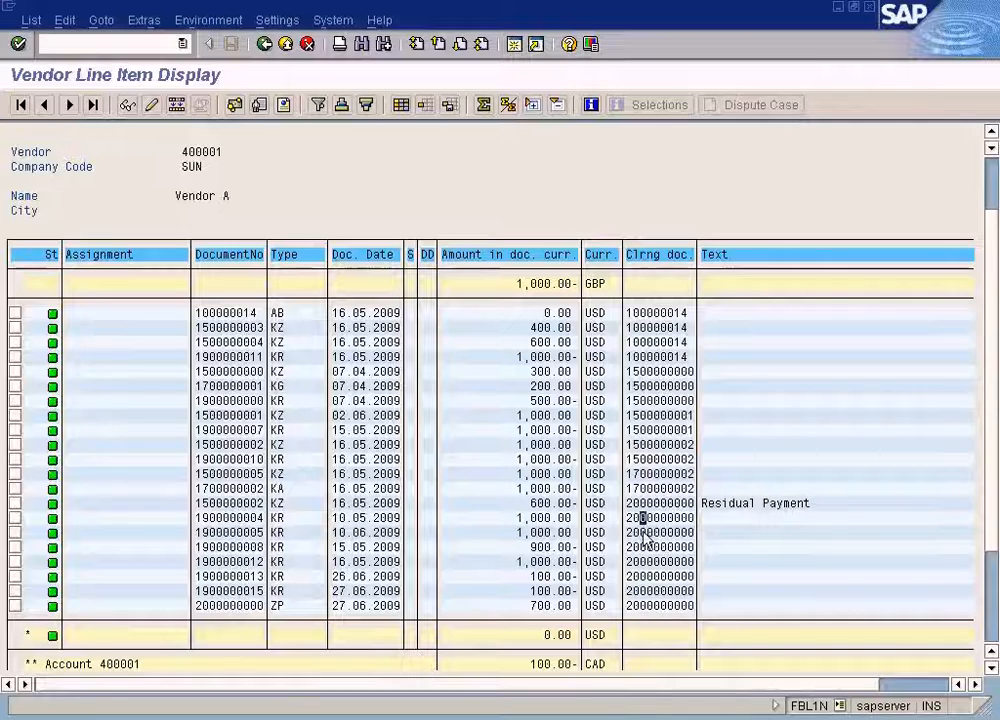
click(540, 576)
click(284, 605)
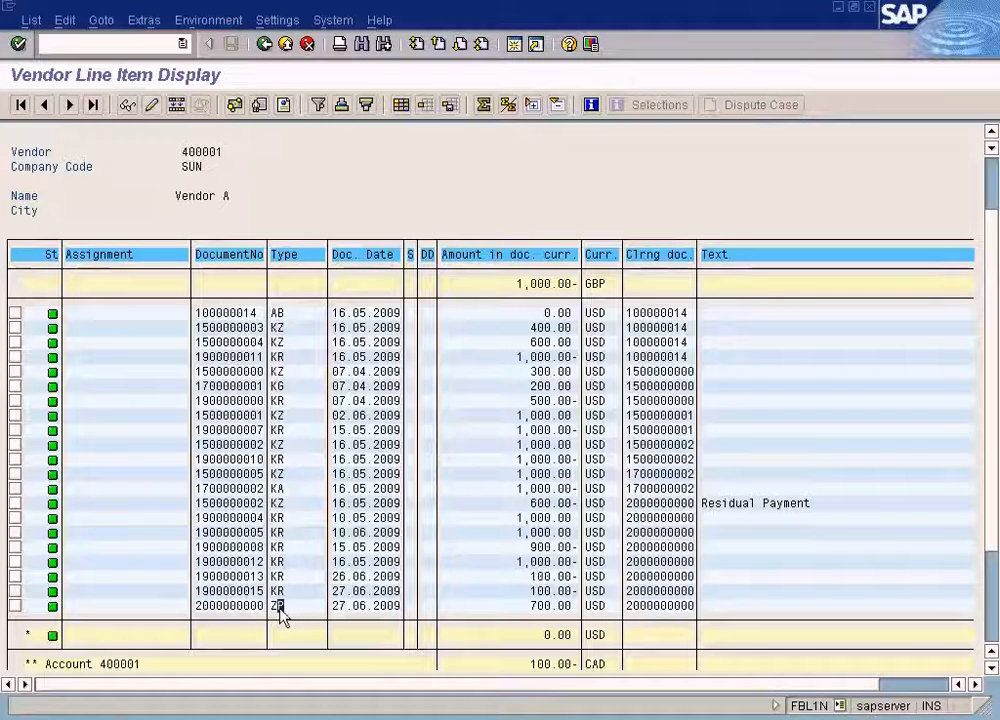
click(293, 606)
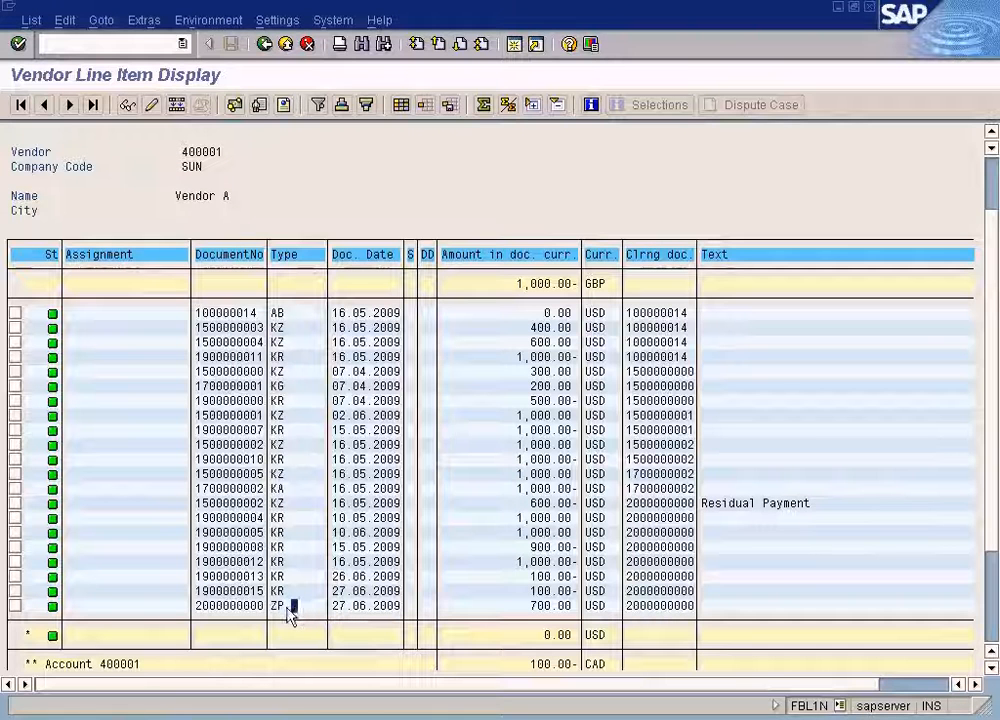
click(254, 606)
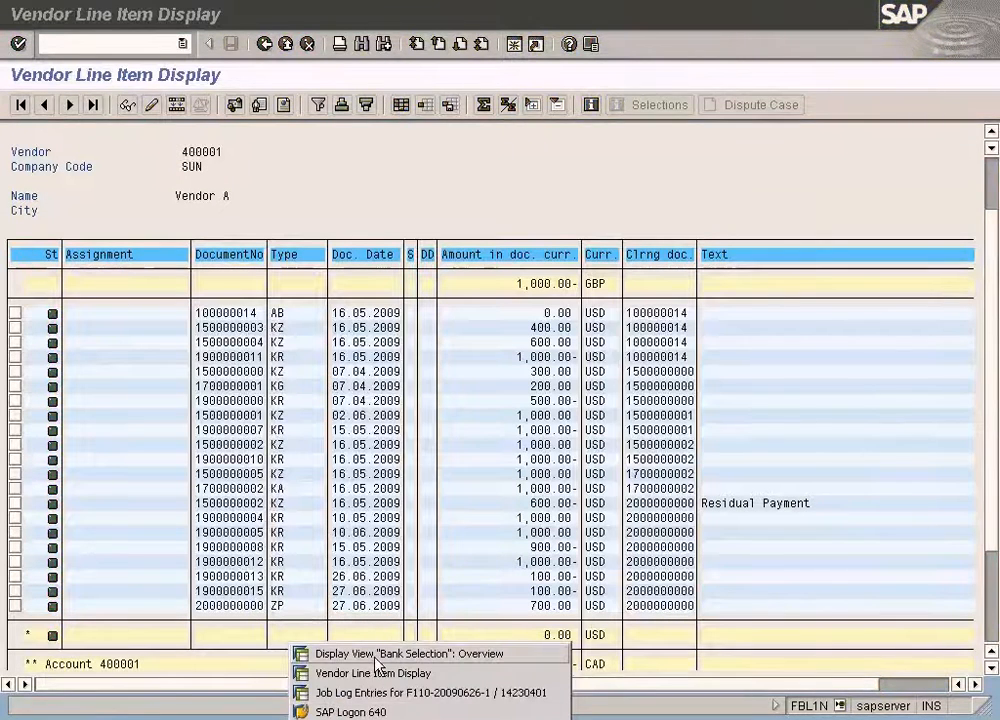
Examine paying company code SUN's settings for payment method X in the payment program configuration.
click(318, 654)
click(265, 45)
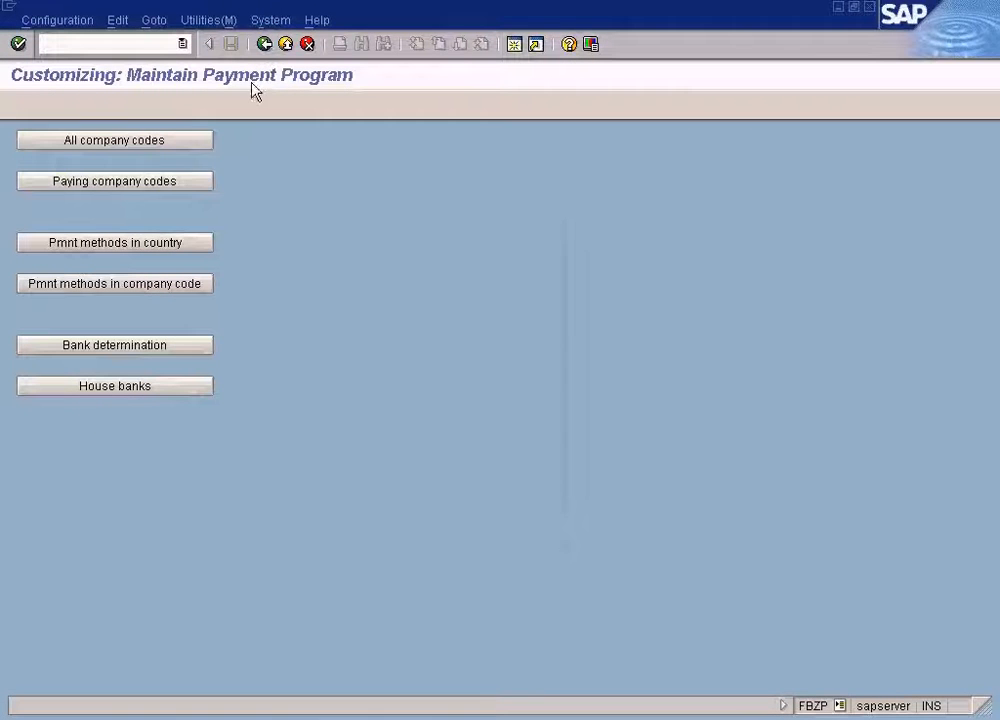
click(150, 286)
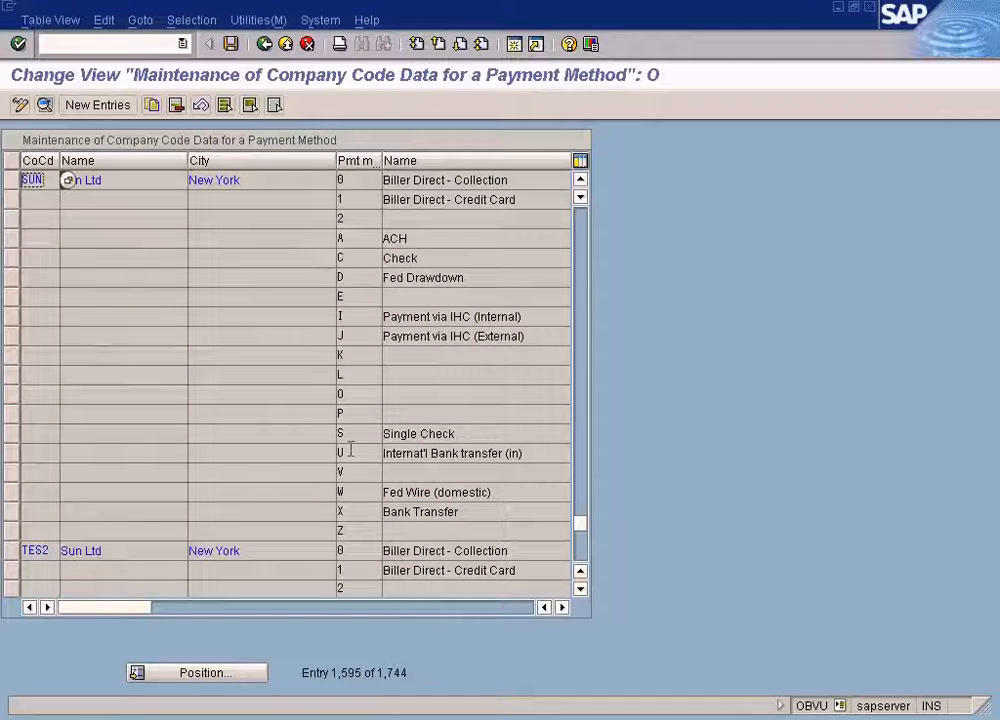
double_click(341, 511)
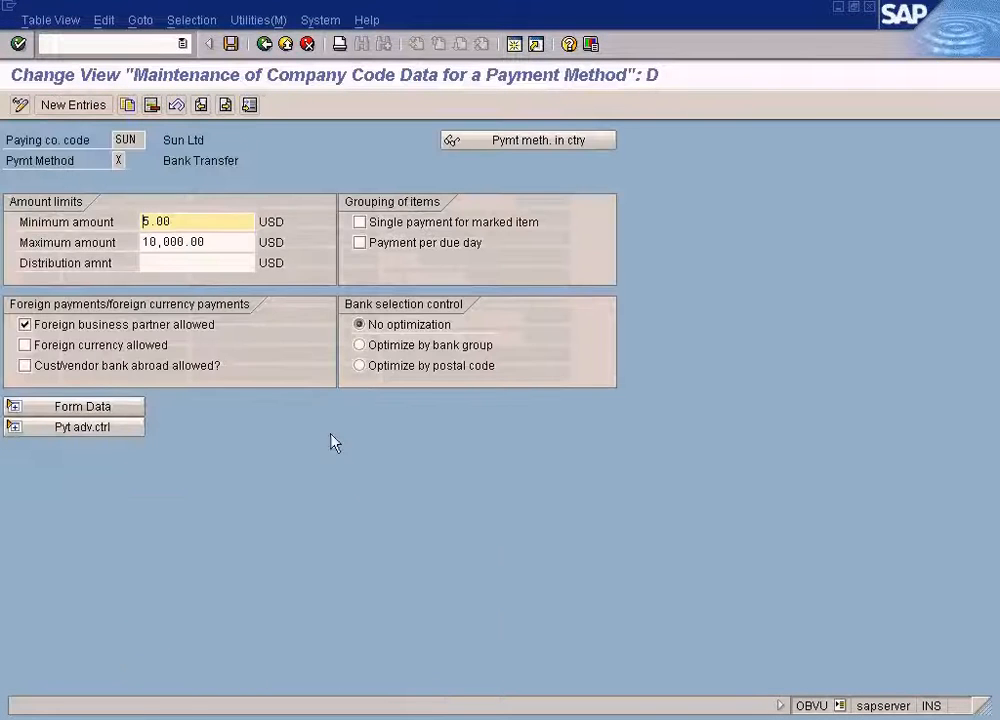
click(265, 45)
click(265, 45)
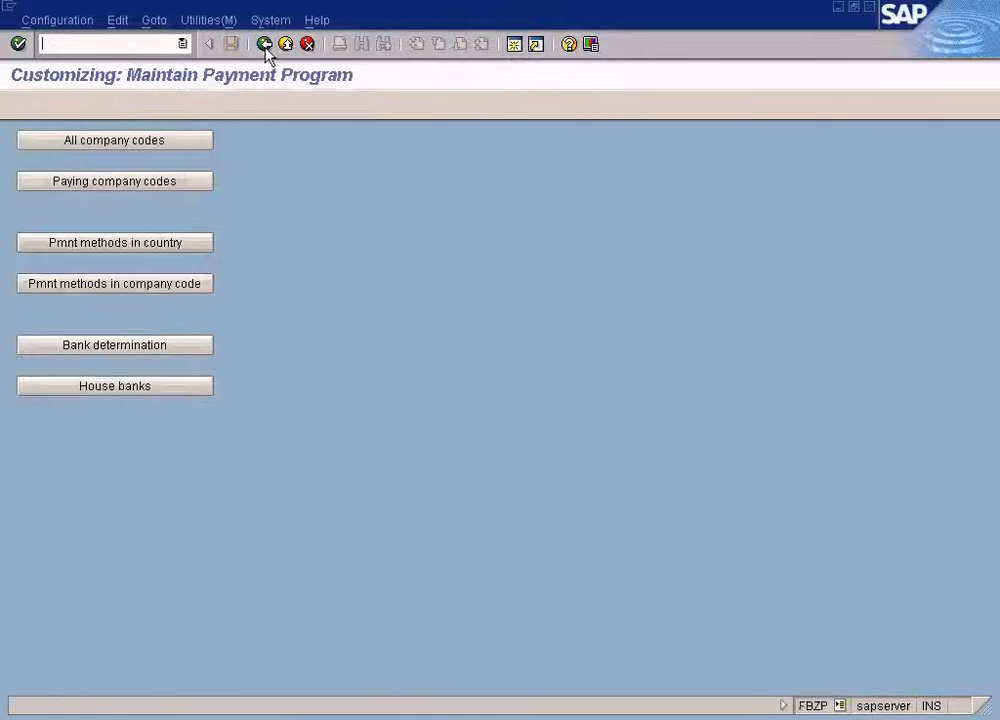
Examine the country settings of payment method X for the United States.
click(127, 245)
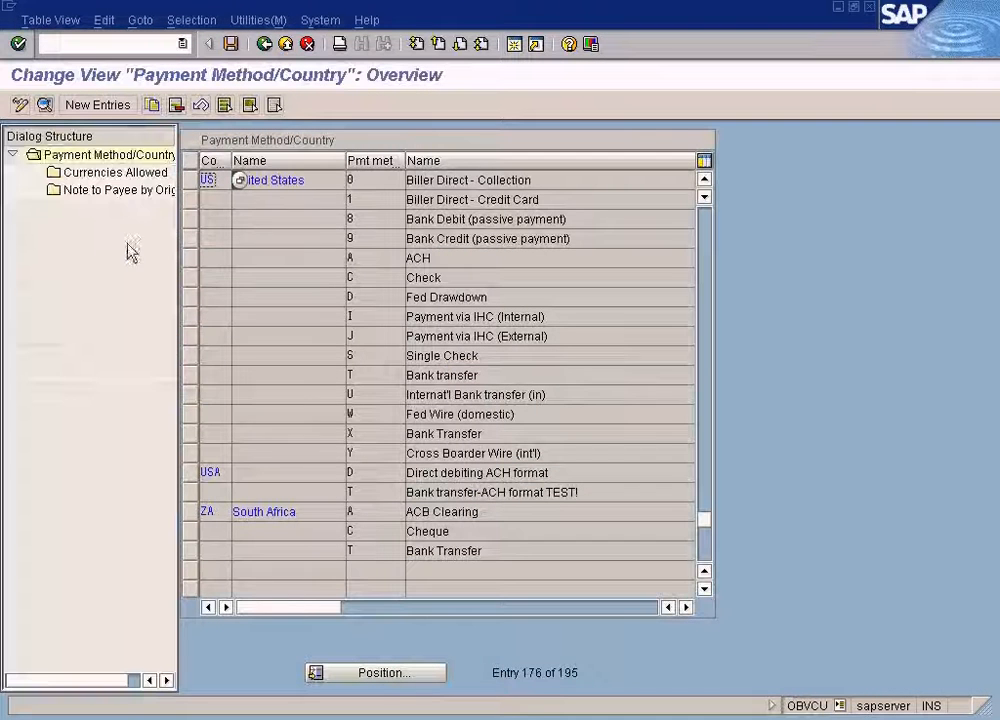
double_click(361, 437)
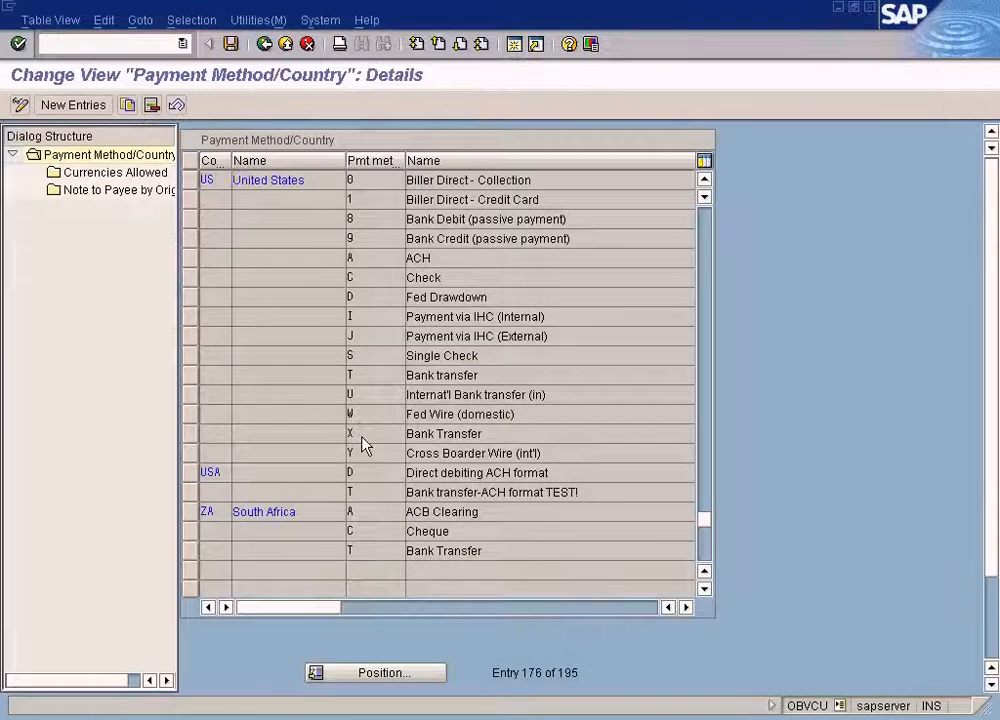
click(718, 529)
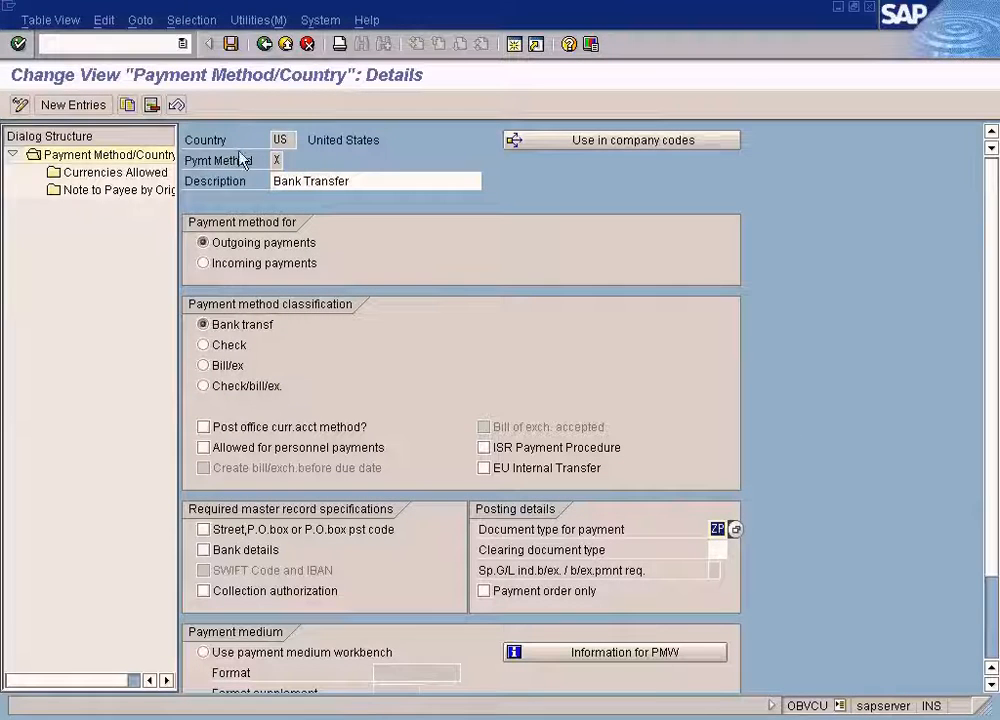
click(360, 719)
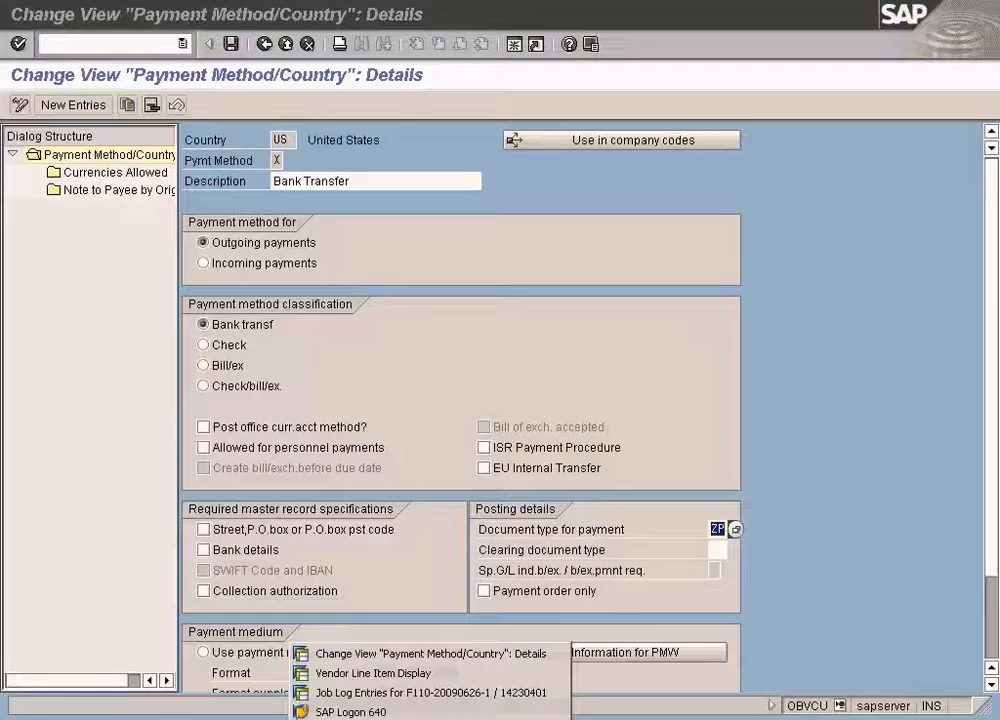
Compare the payment run job log with vendor 400001's line item list across the open windows.
click(368, 693)
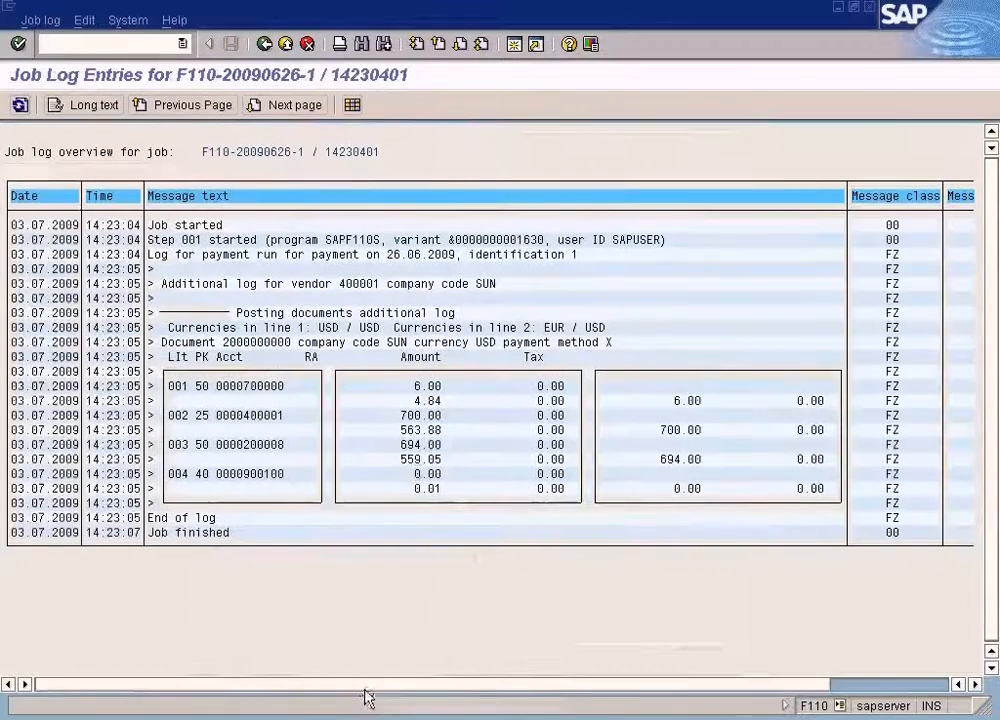
click(345, 719)
click(382, 672)
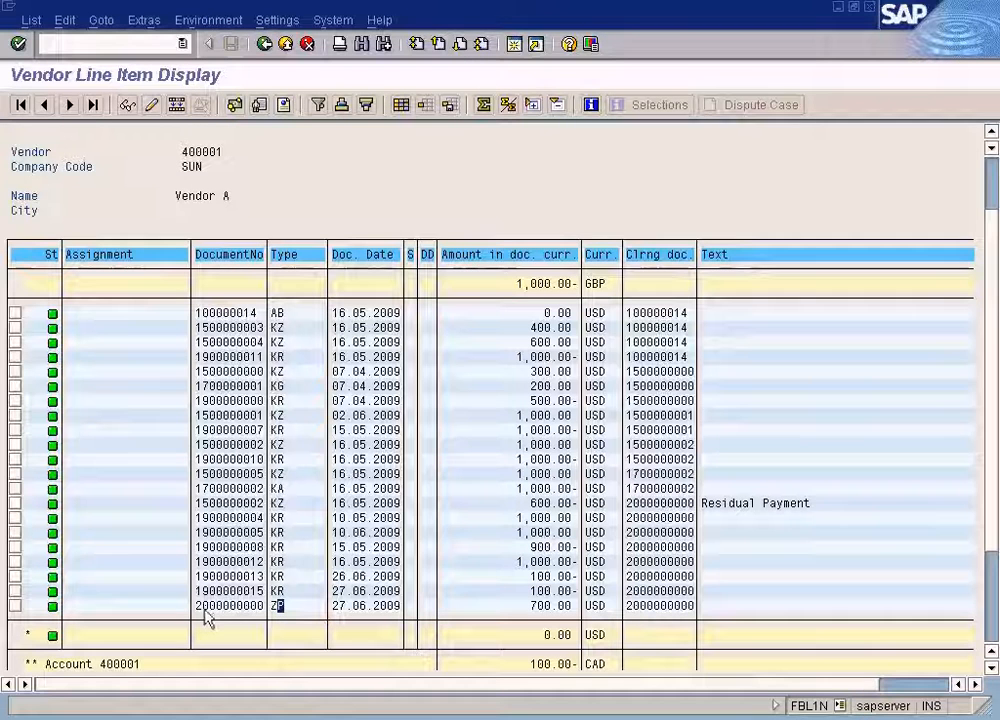
click(368, 717)
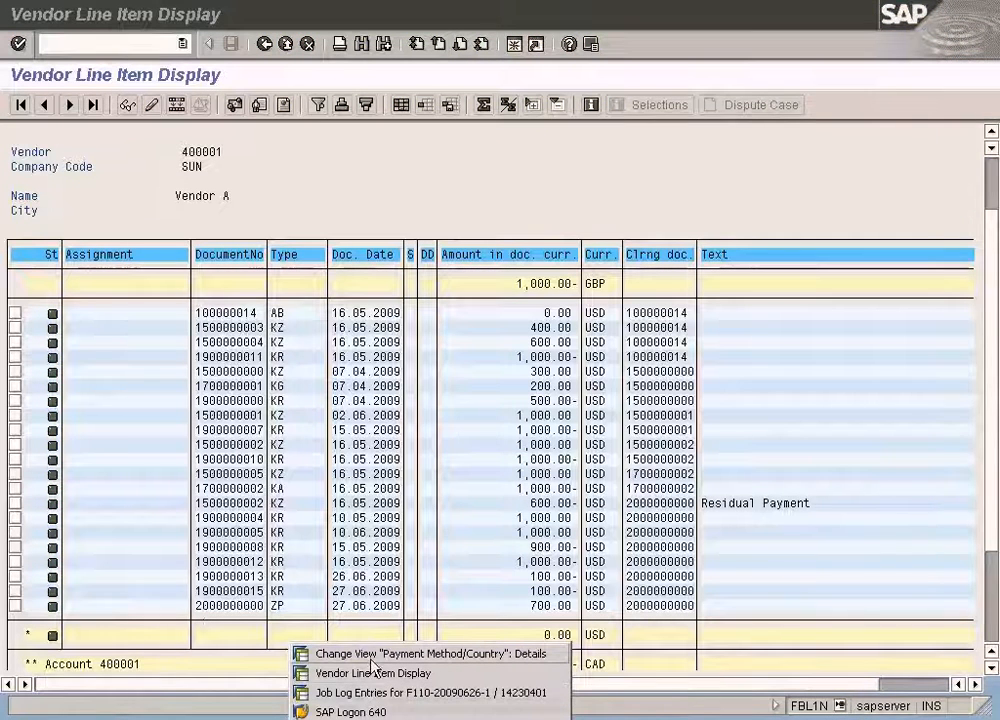
click(379, 672)
Open the Customizing implementation guide in a new session and search its structure for "document t".
click(517, 49)
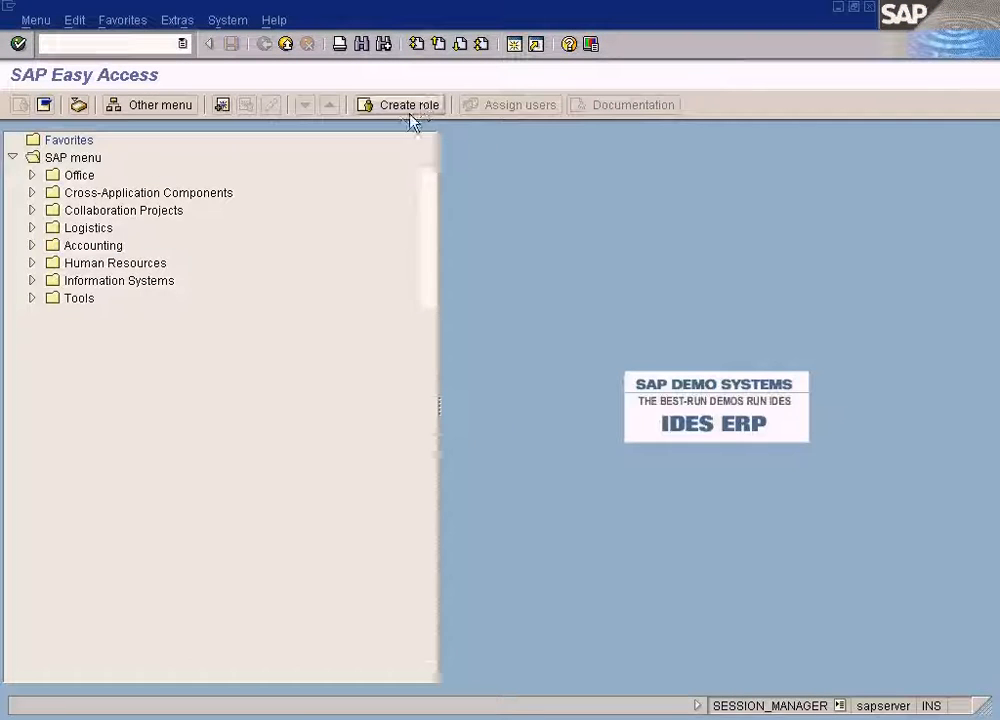
text(/n)
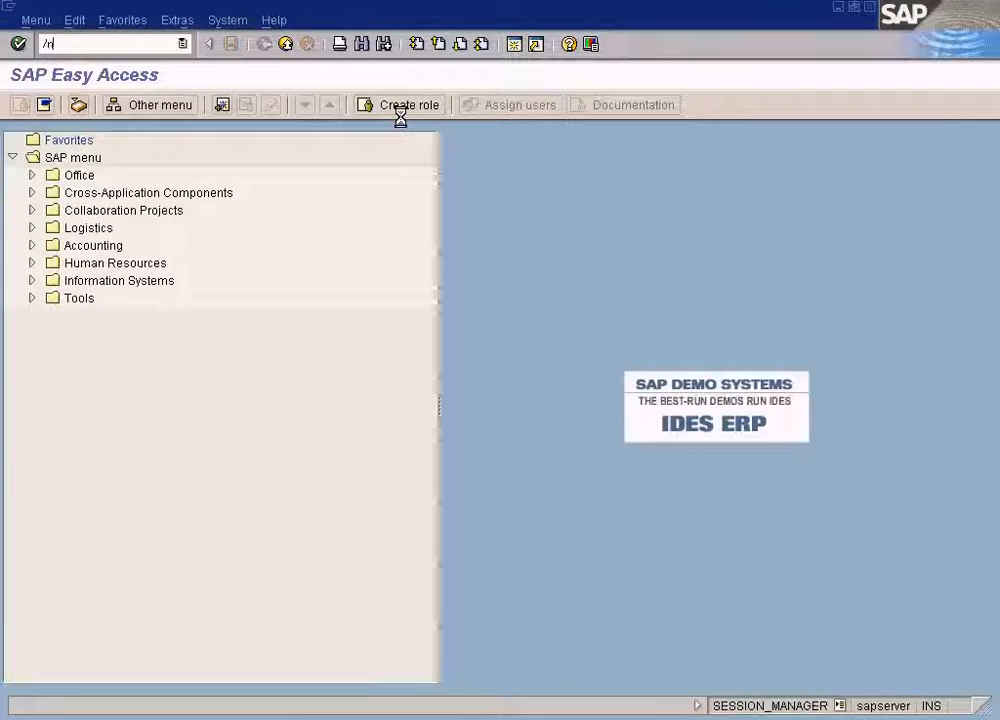
text(spro)
key(Return)
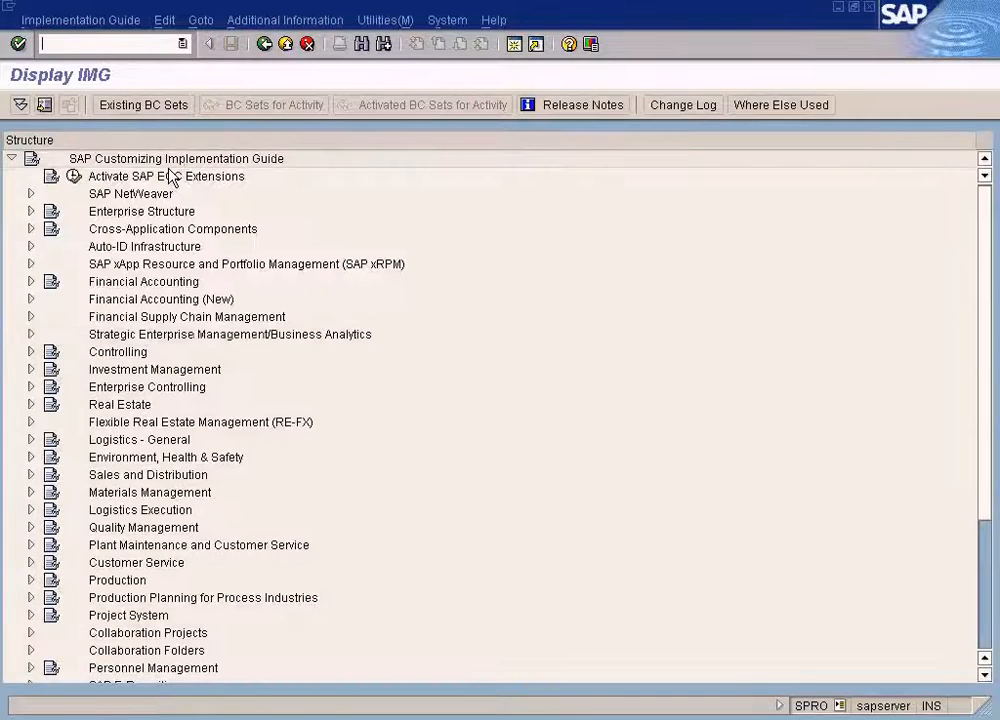
click(364, 48)
text(document type)
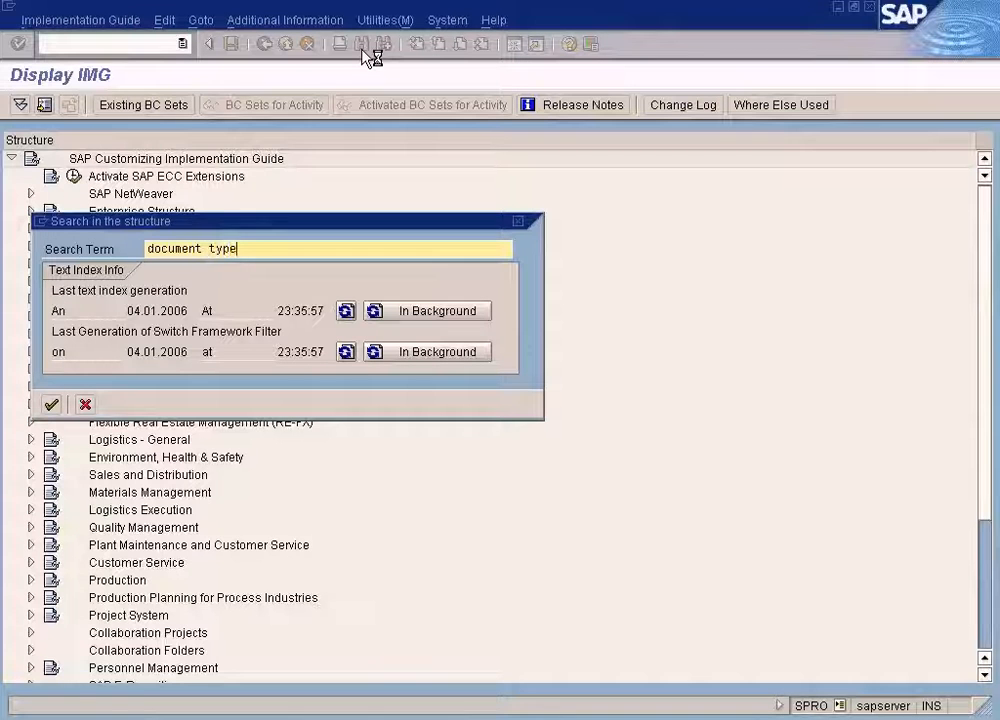
key(Return)
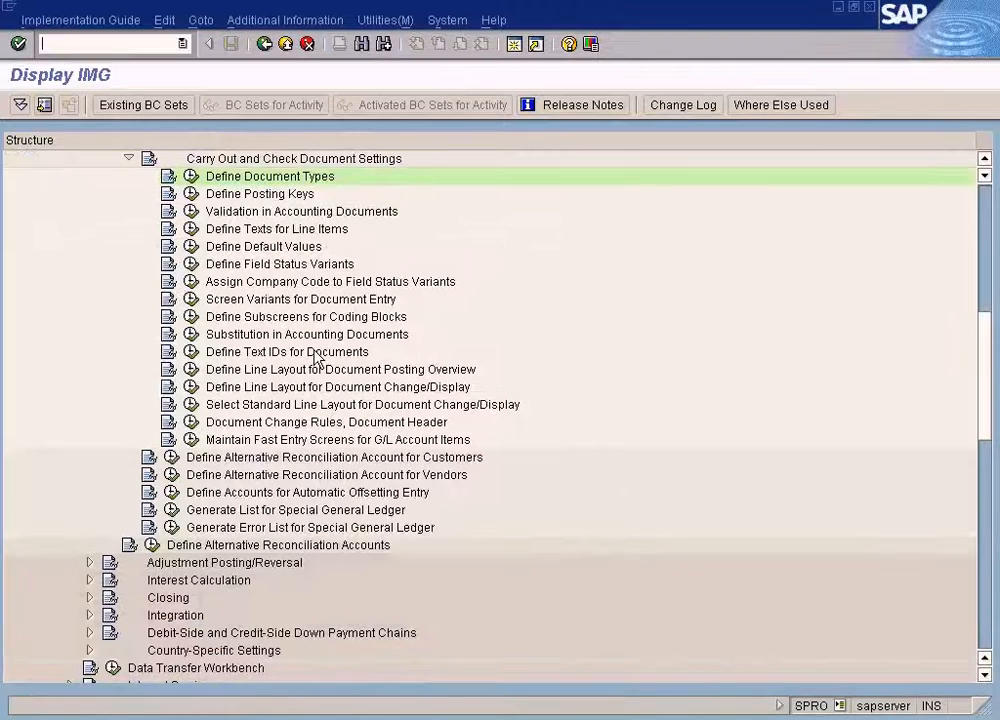
Open Define Document Types, position to document type ZP and display its details.
click(193, 176)
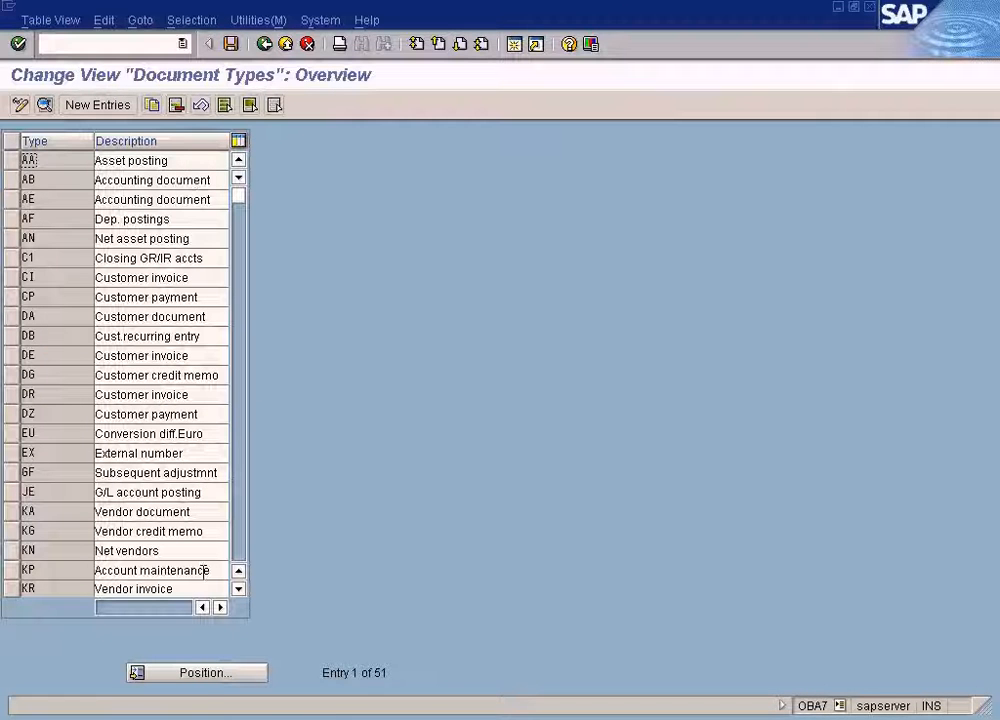
click(205, 673)
text(ZP)
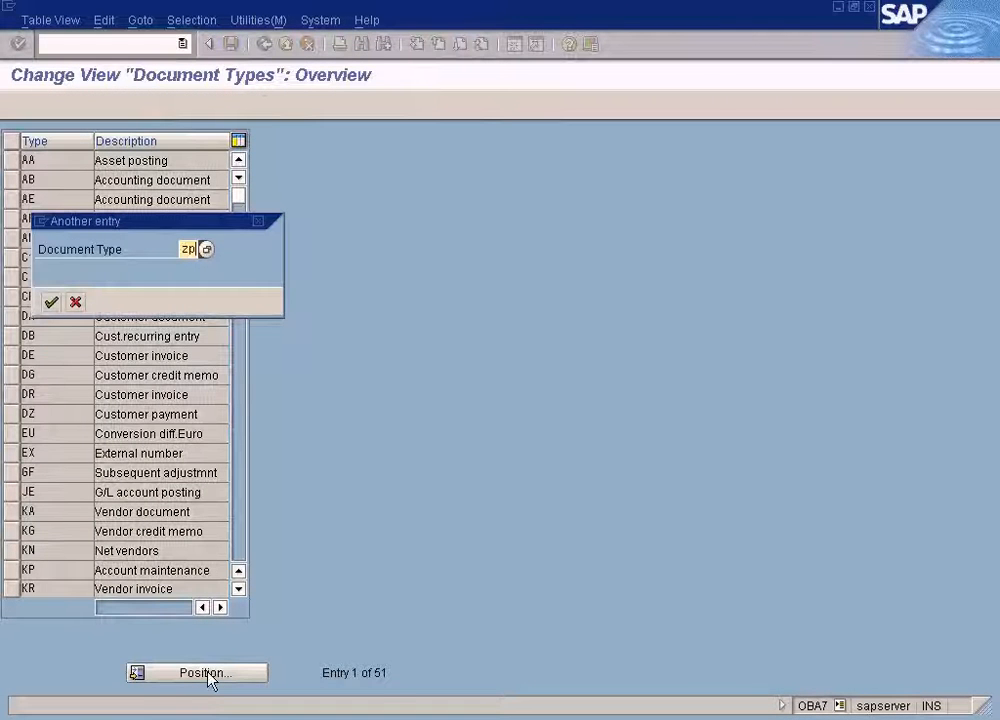
key(Return)
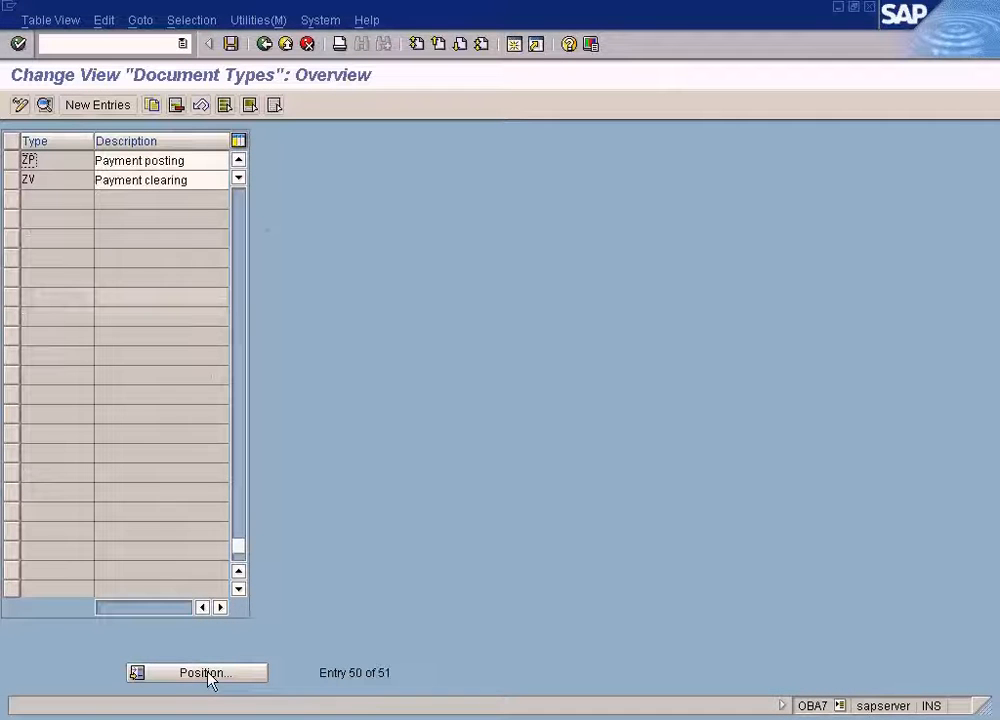
double_click(150, 163)
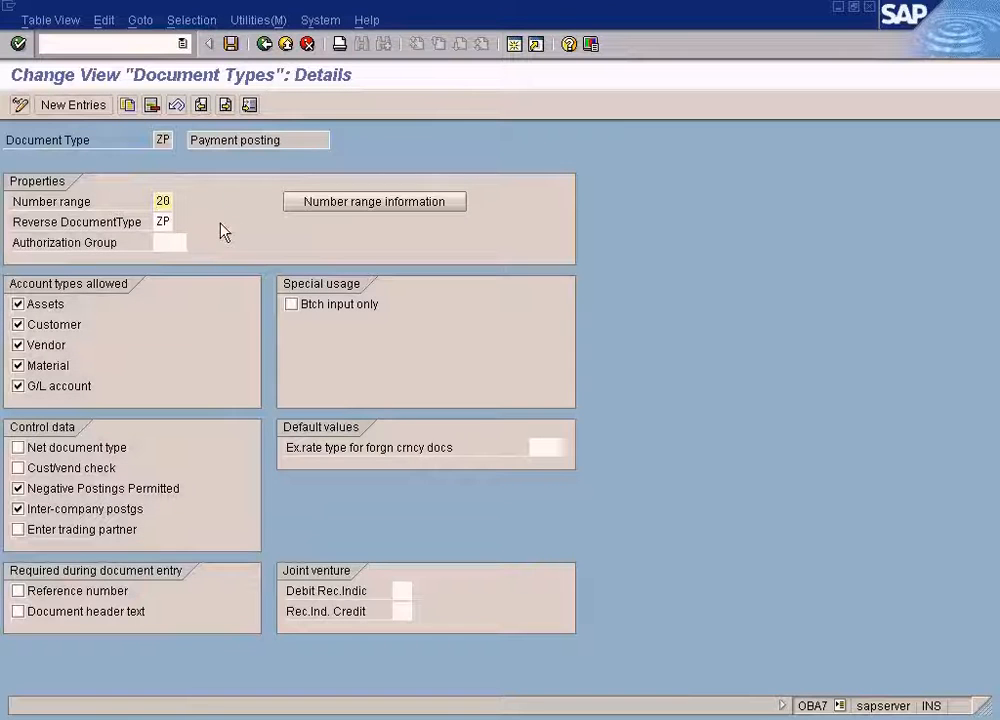
Display the accounting document number range intervals for company code SUN and examine interval 20 for year 2009.
click(340, 205)
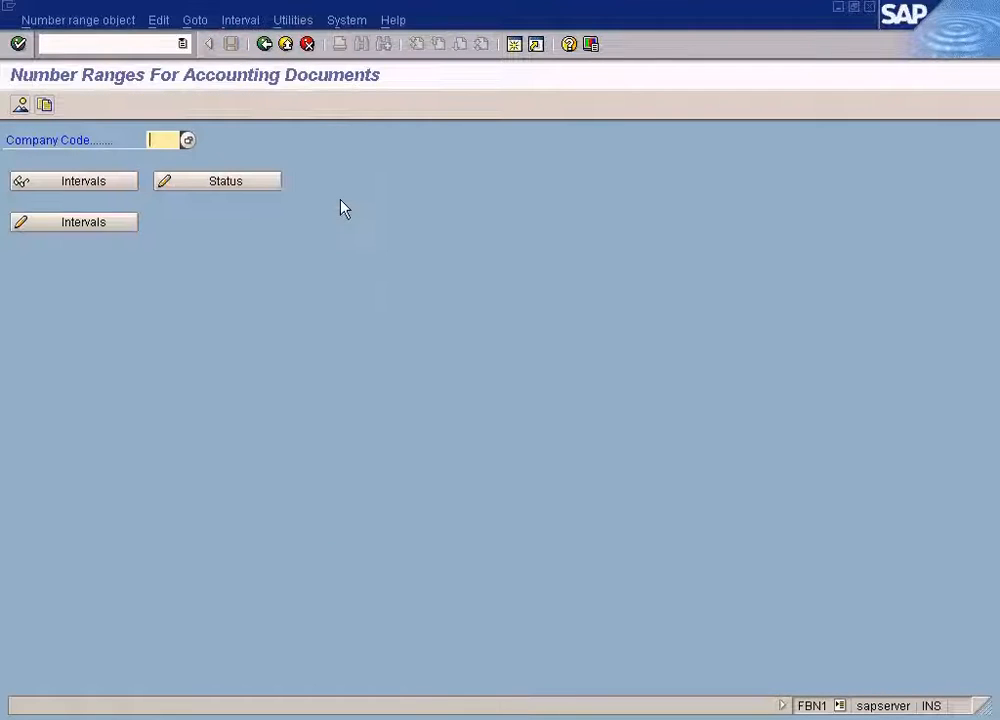
text(sun)
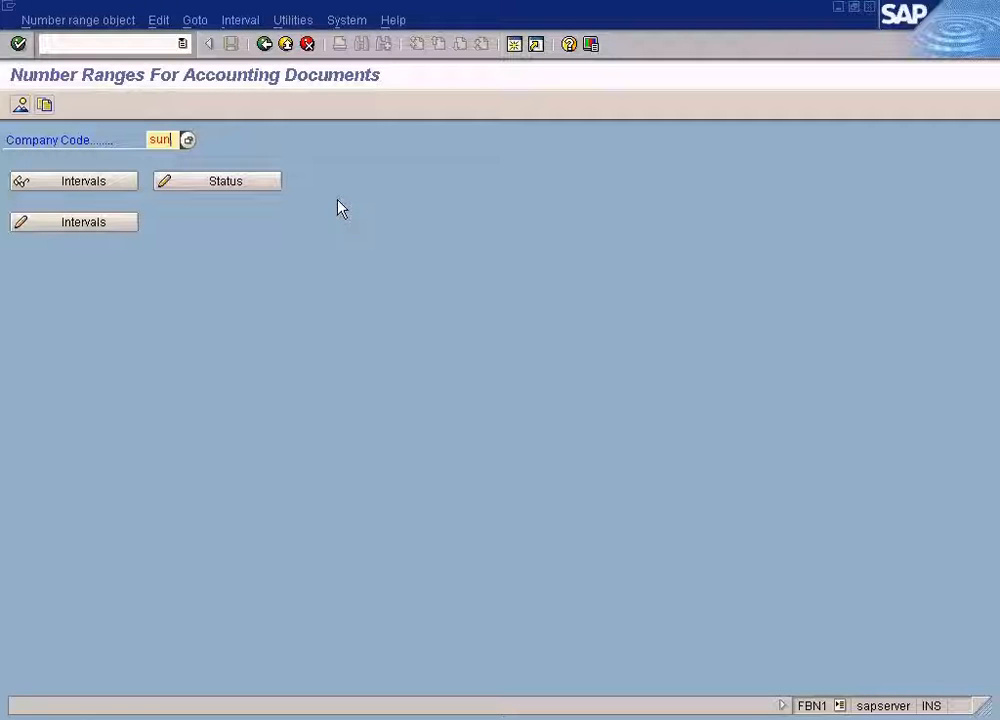
click(108, 186)
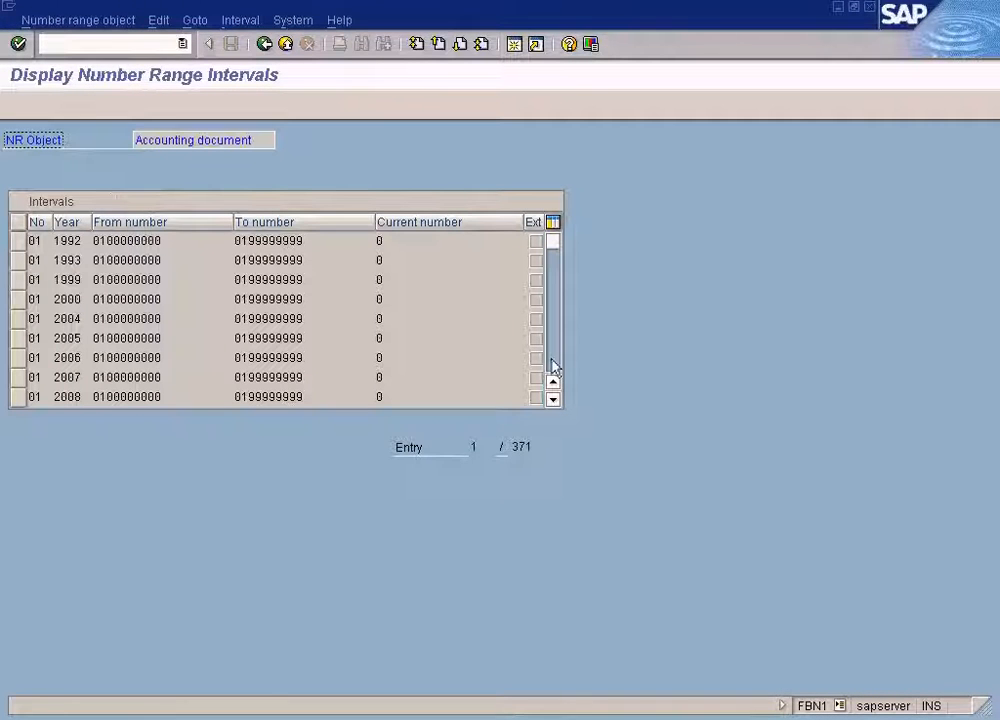
scroll(555, 366, down, 6)
scroll(555, 366, down, 6)
scroll(555, 366, down, 6)
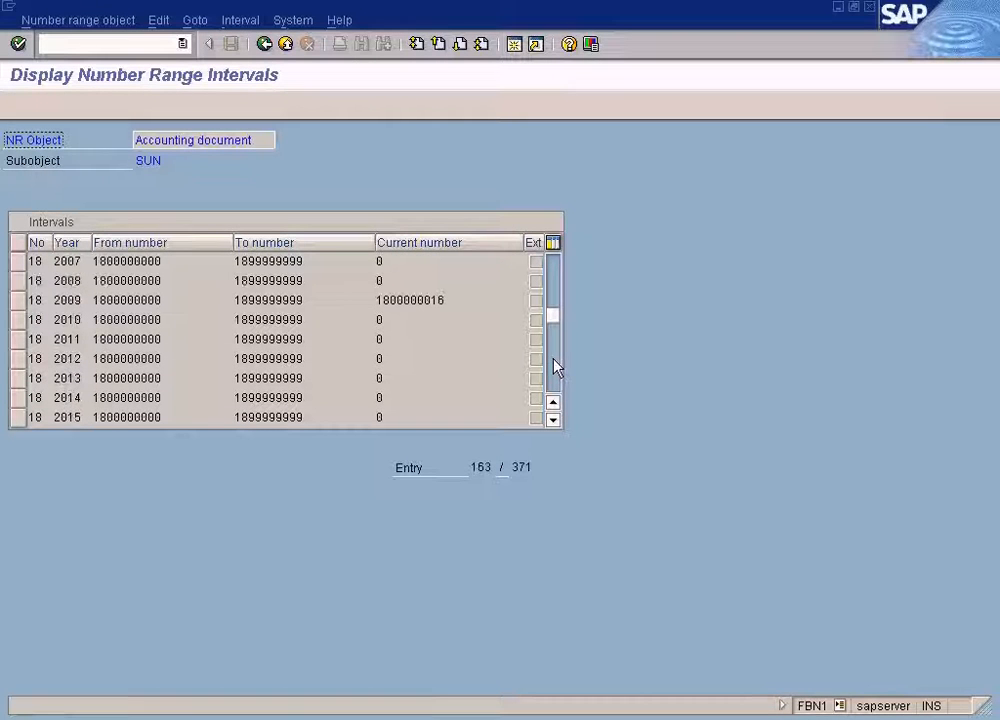
scroll(556, 370, down, 2)
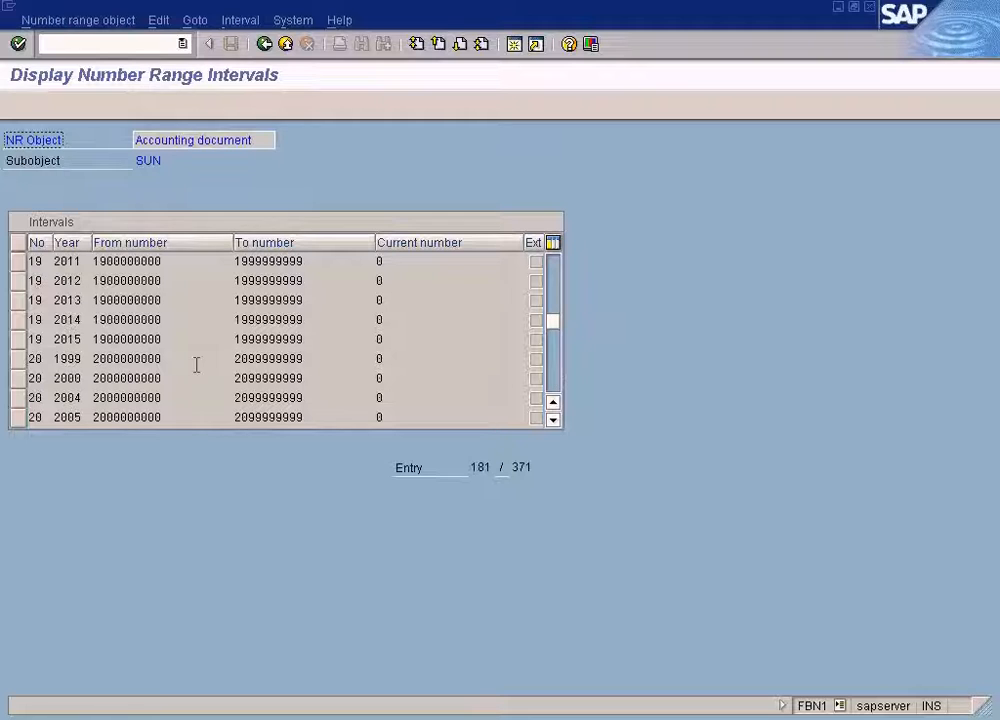
click(552, 421)
click(552, 421)
click(552, 421)
click(554, 421)
click(554, 421)
click(554, 421)
click(66, 379)
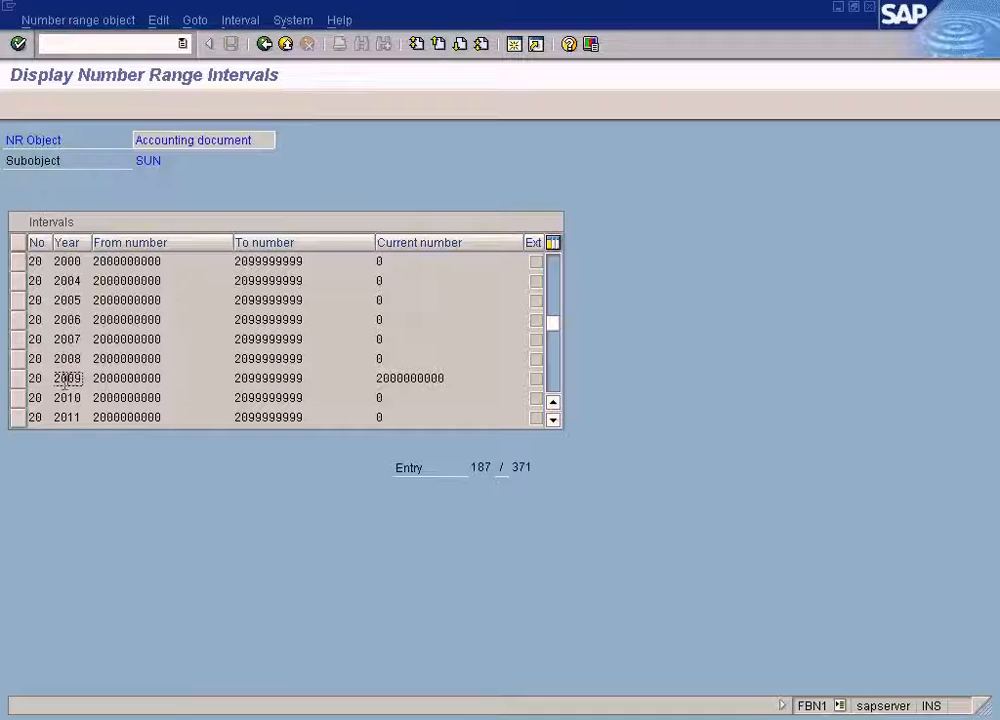
drag(44, 379, 28, 380)
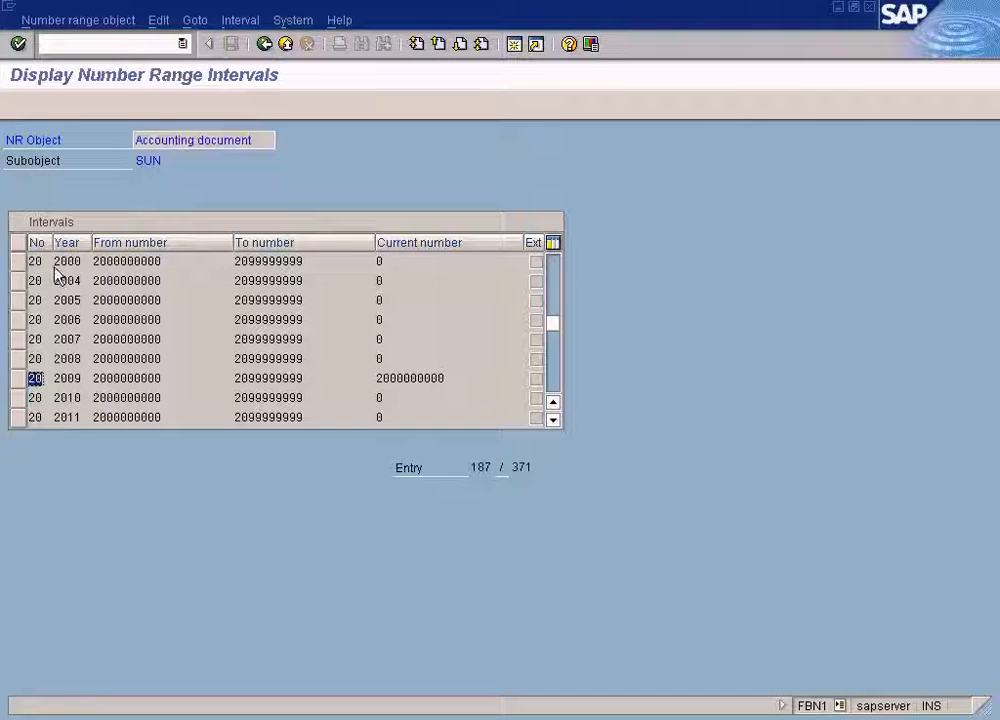
double_click(84, 378)
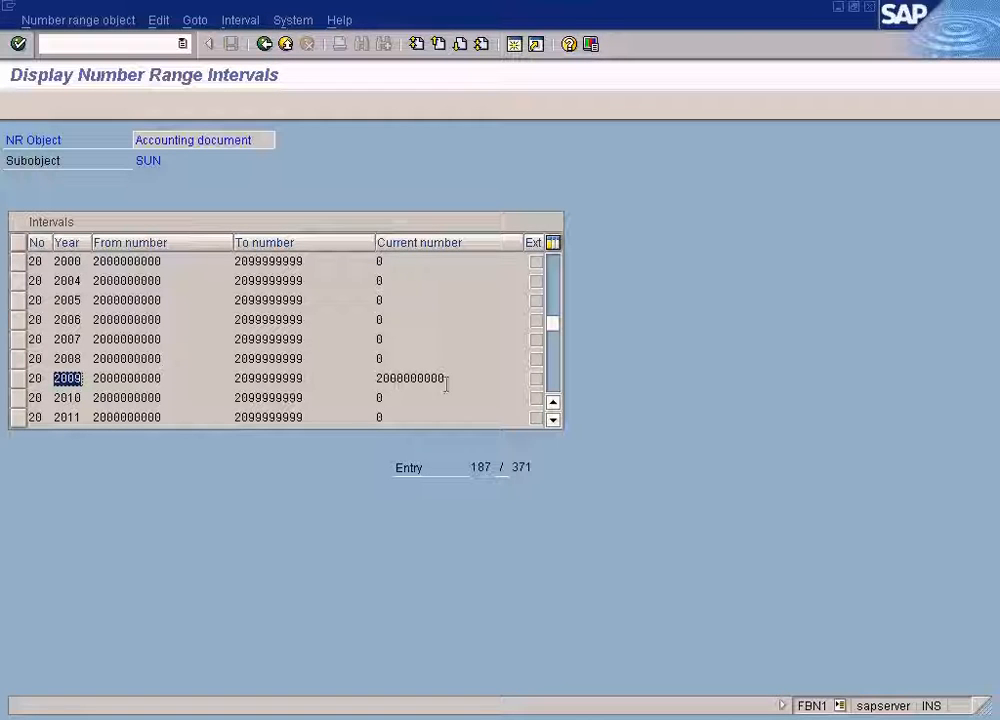
drag(449, 378, 365, 375)
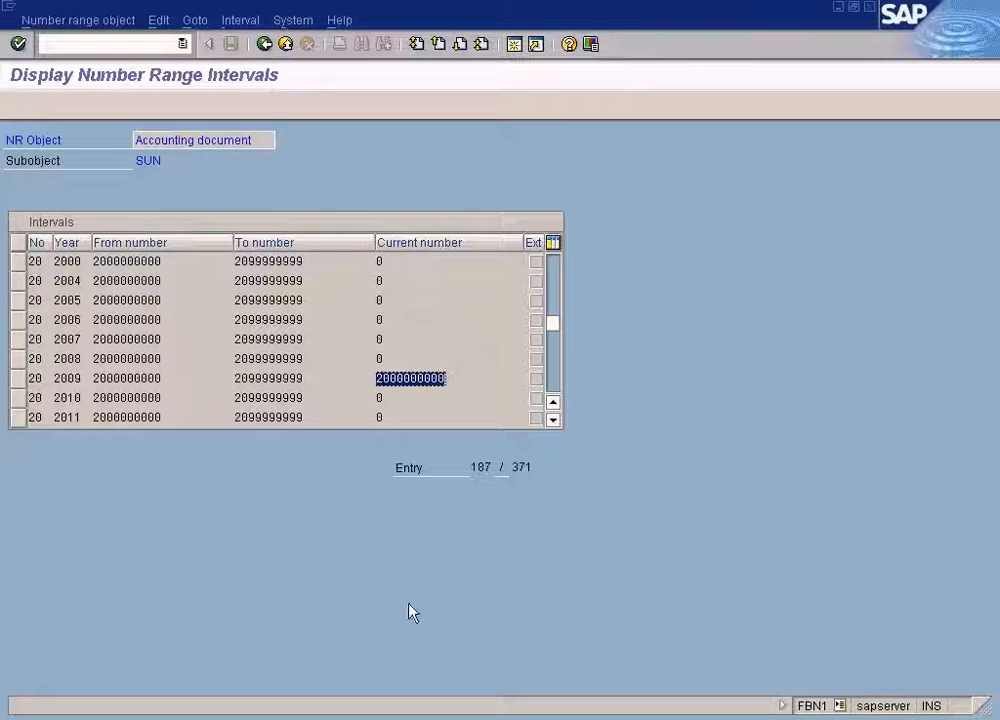
Check the ZP payment document in vendor 400001's line item list, then return to document type ZP's details.
click(415, 712)
click(424, 673)
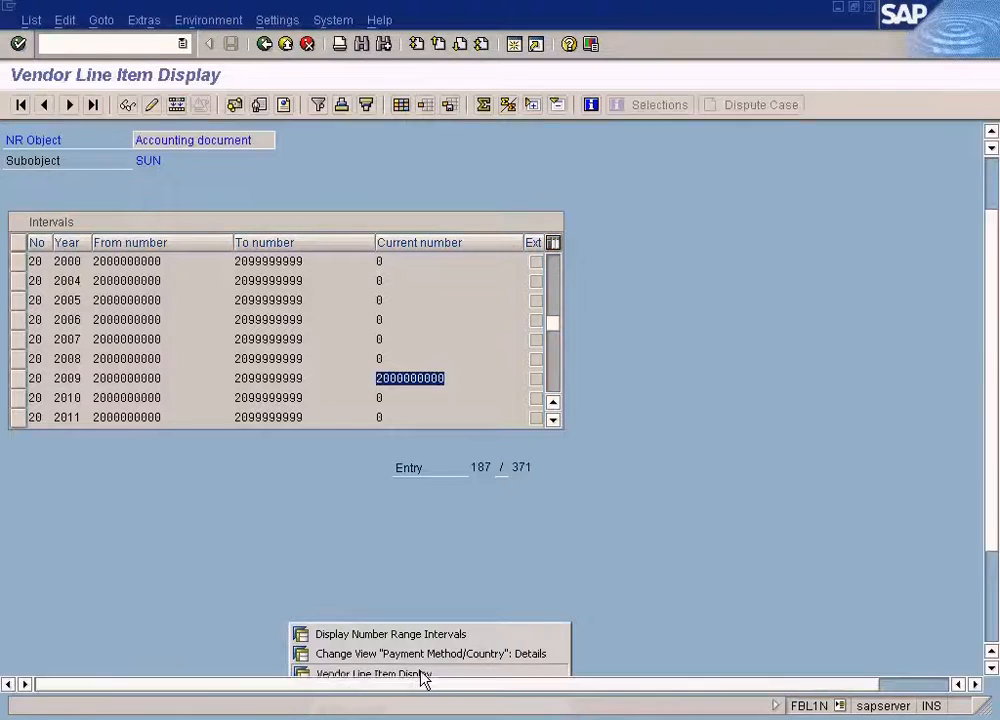
click(284, 607)
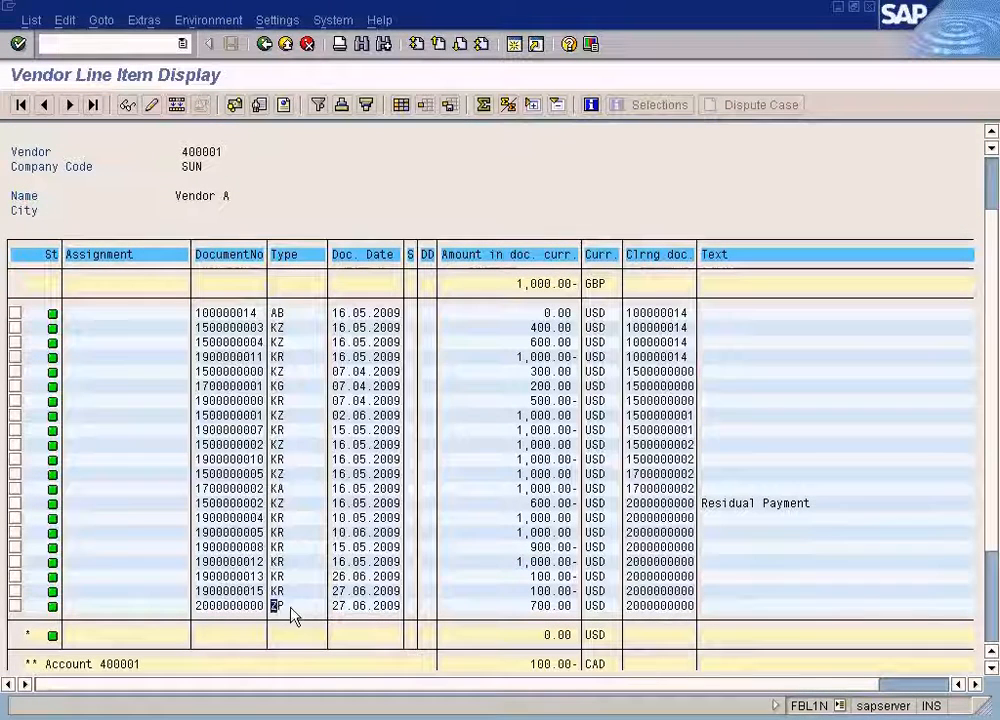
click(366, 716)
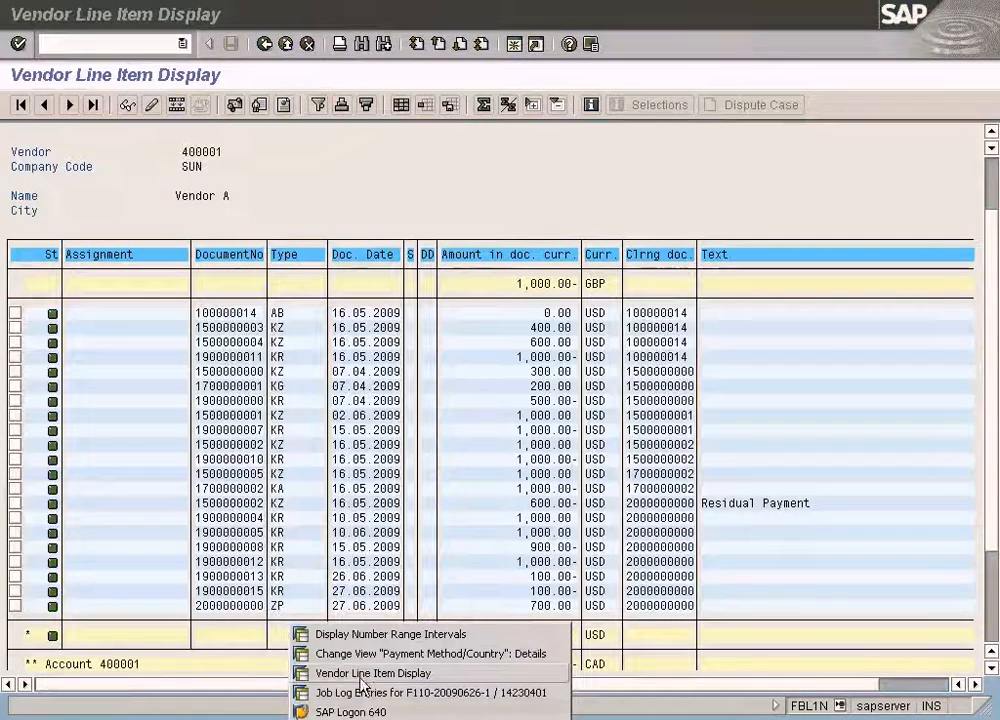
click(360, 641)
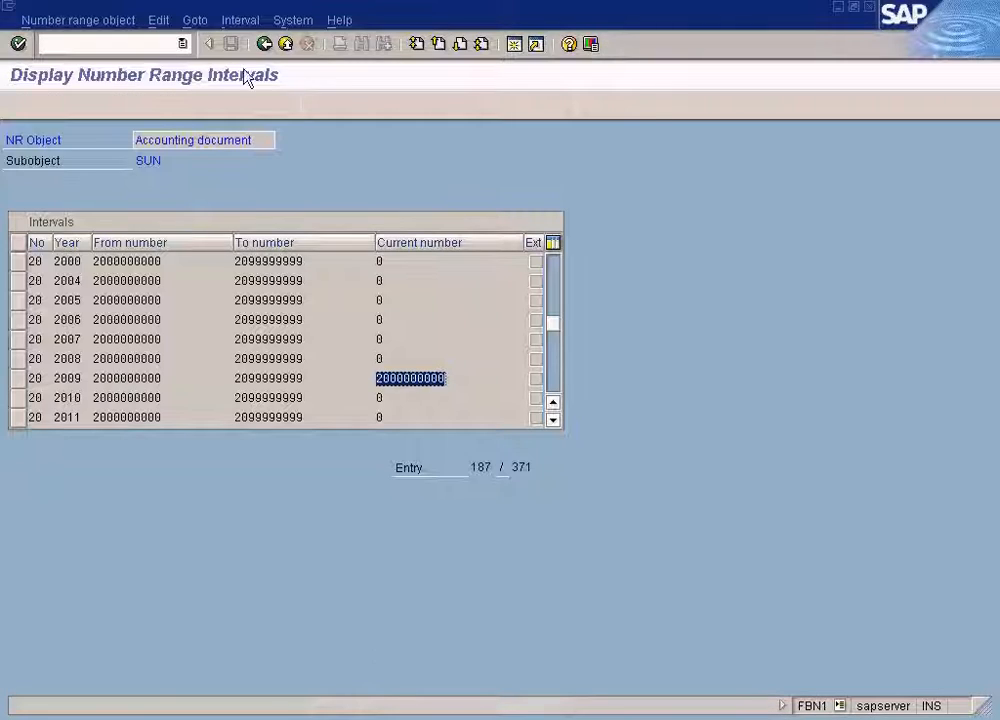
click(265, 44)
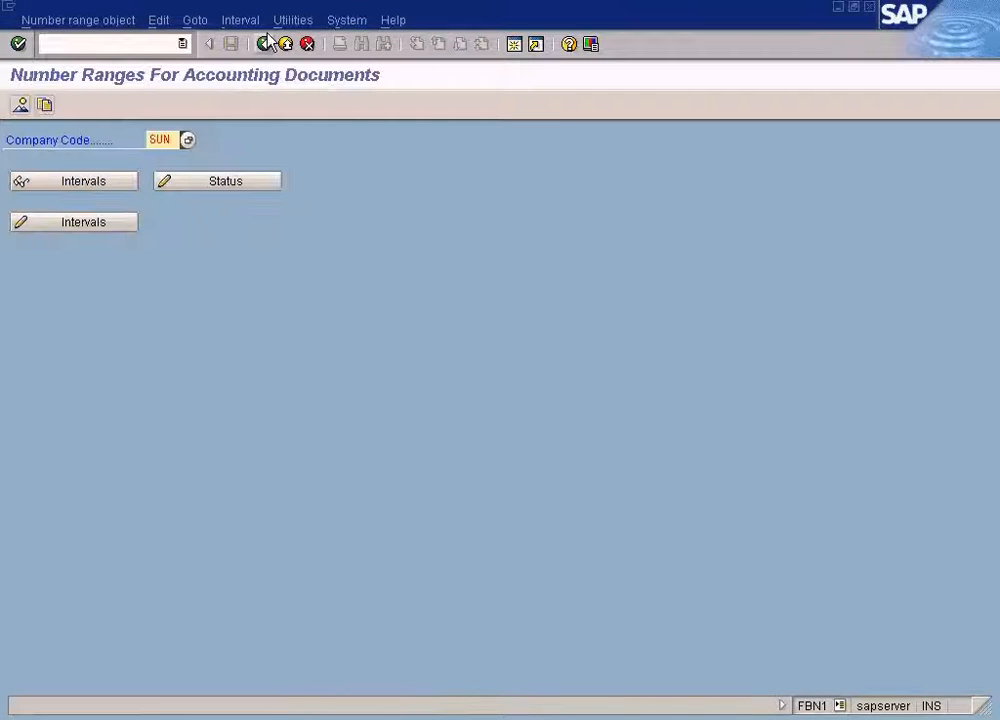
click(265, 44)
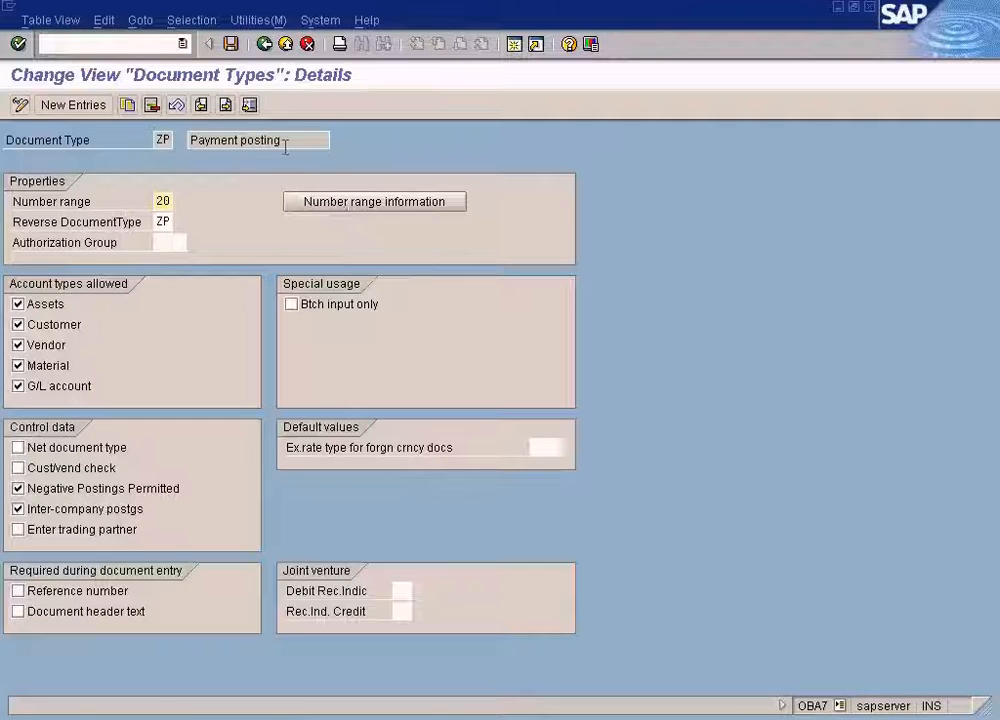
click(228, 42)
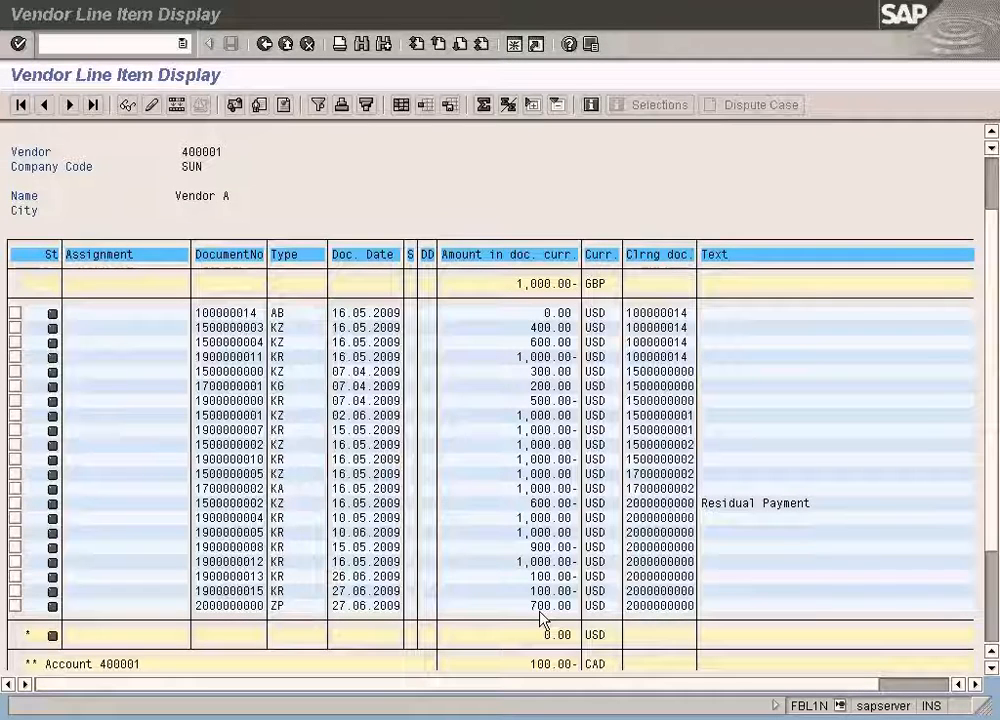
Examine the account numbers of the posted line items in the payment run job log.
click(370, 716)
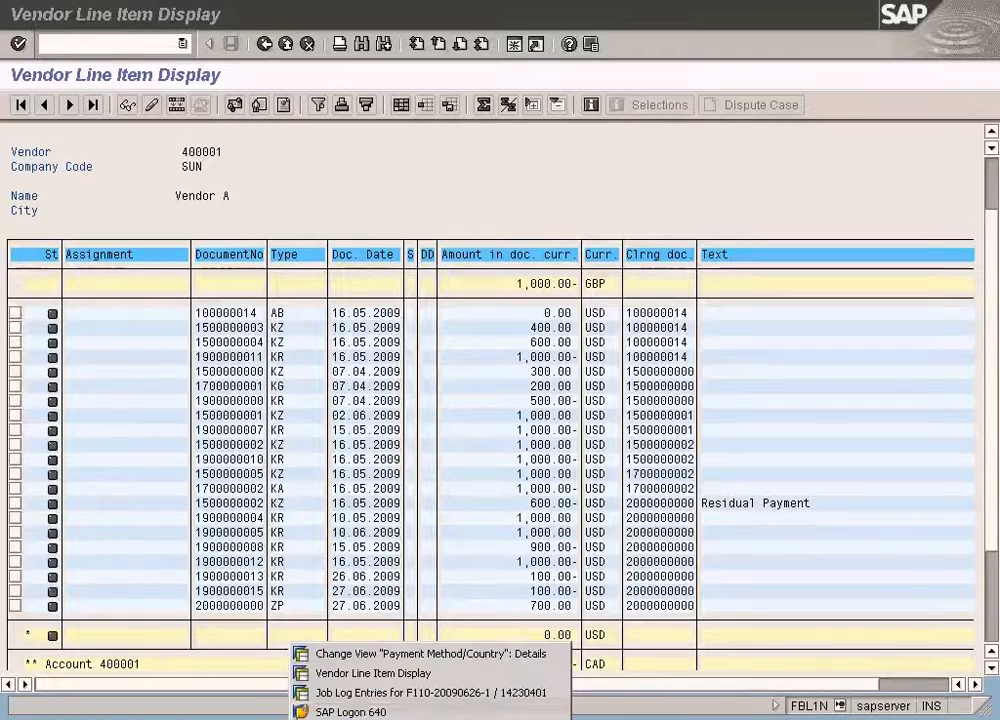
click(369, 694)
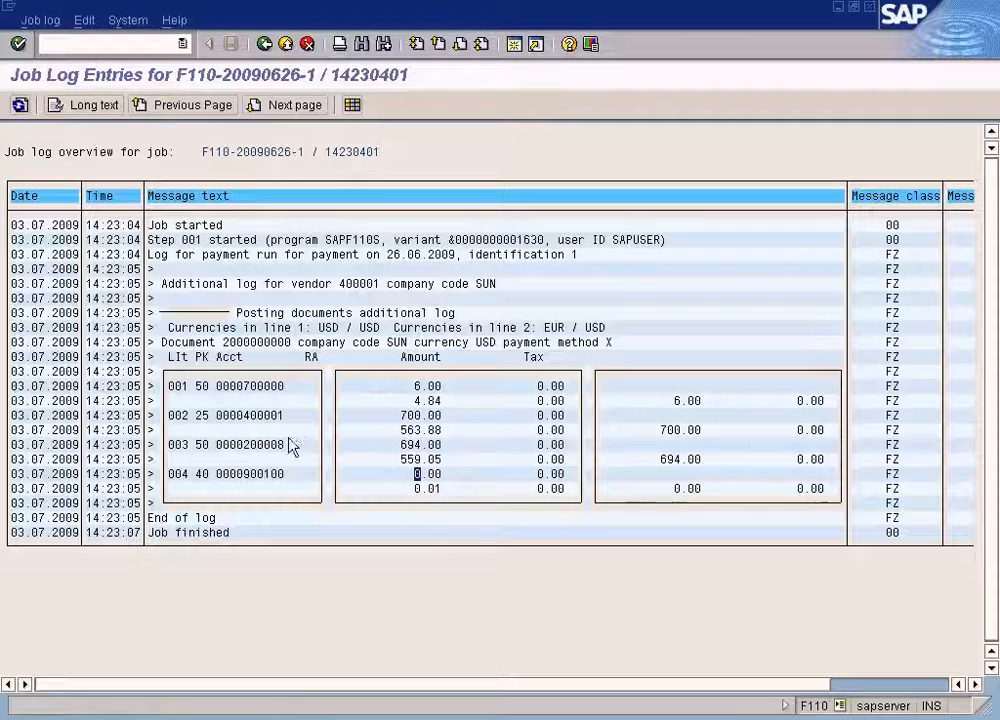
click(247, 446)
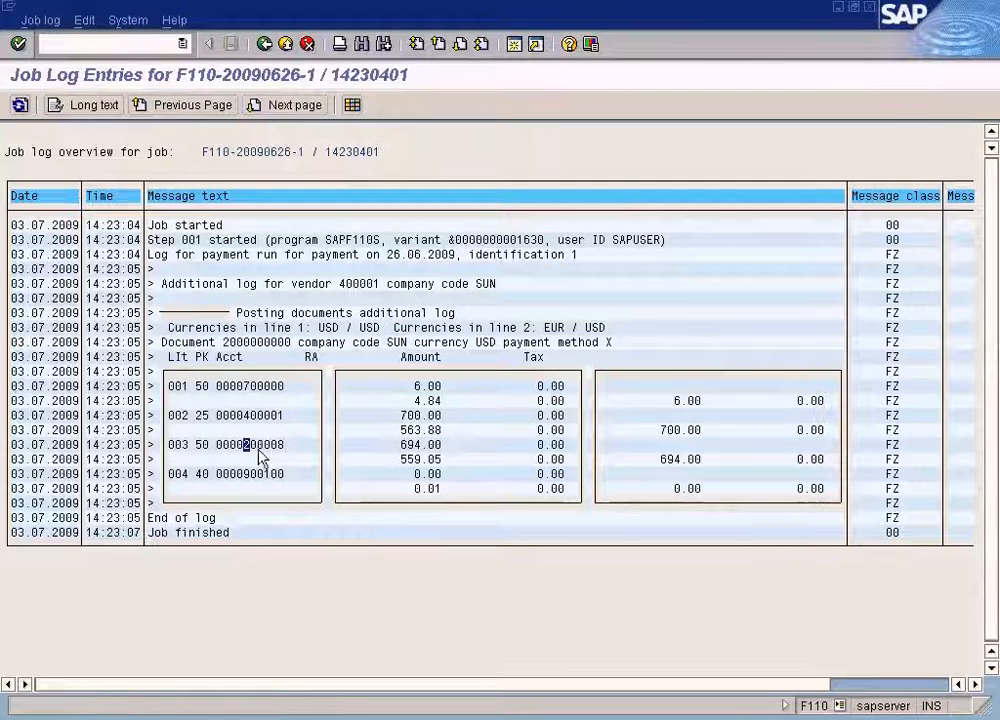
click(274, 448)
click(360, 719)
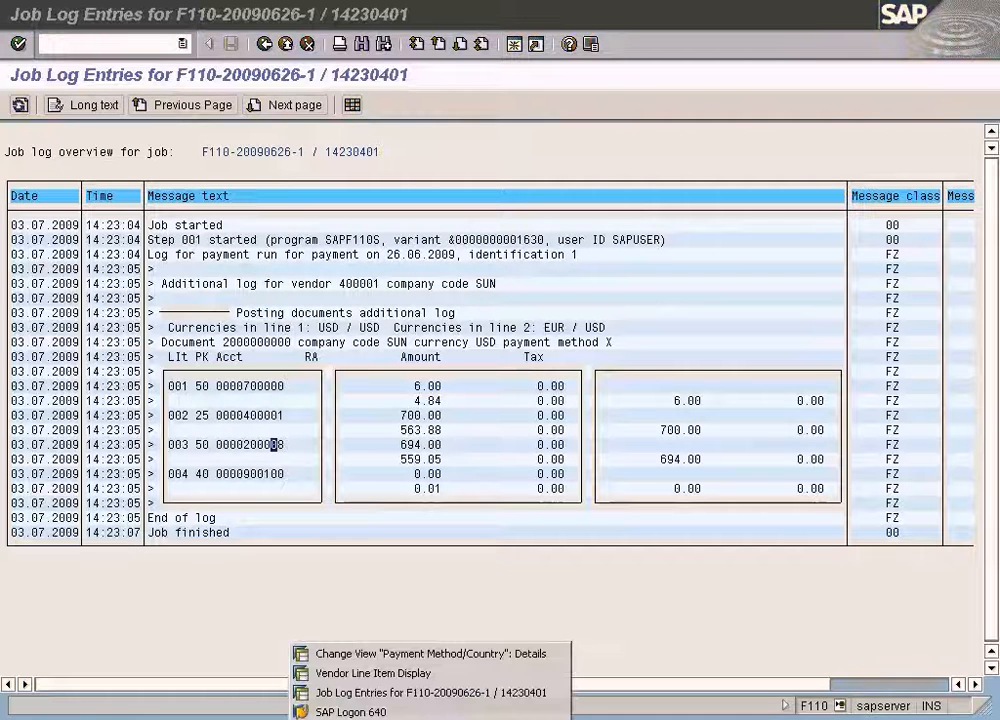
click(373, 673)
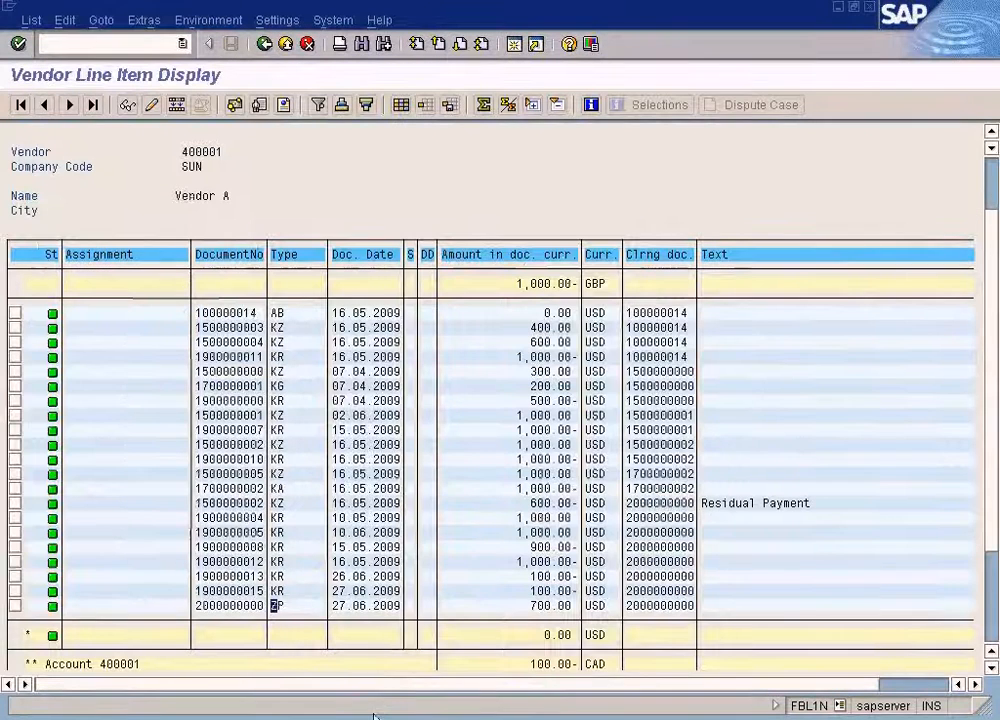
click(240, 606)
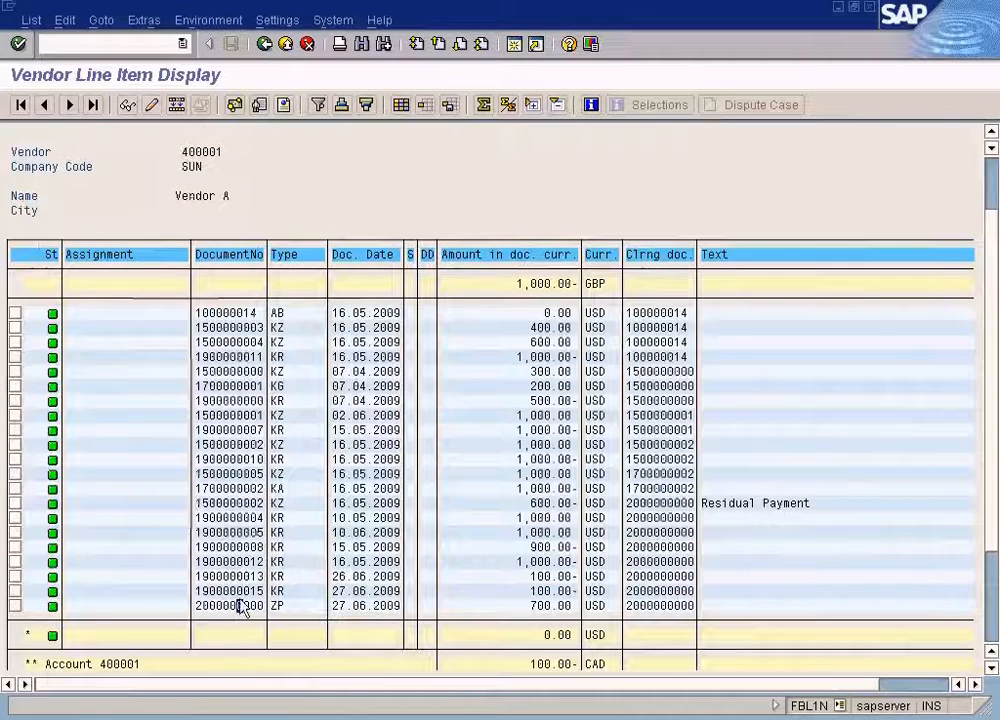
click(128, 106)
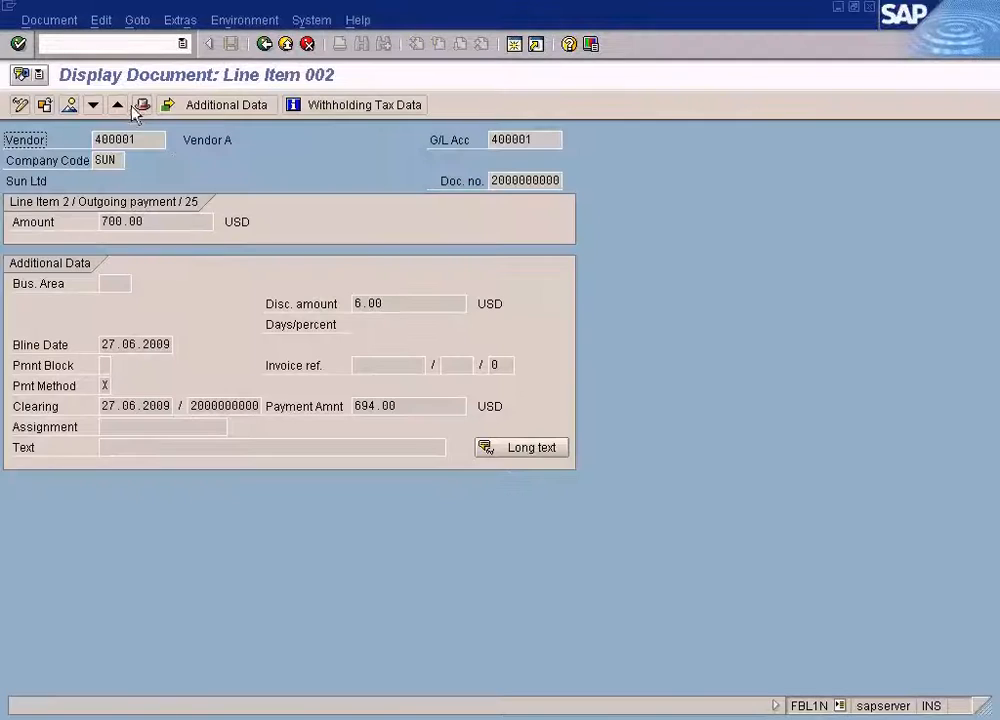
click(74, 109)
click(263, 313)
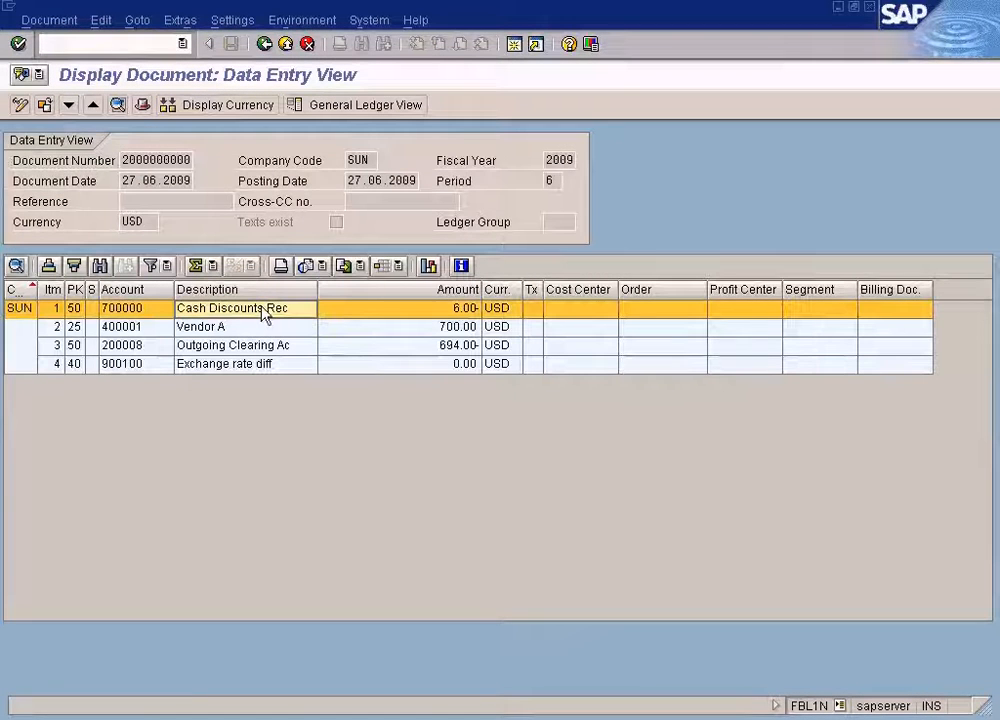
click(135, 310)
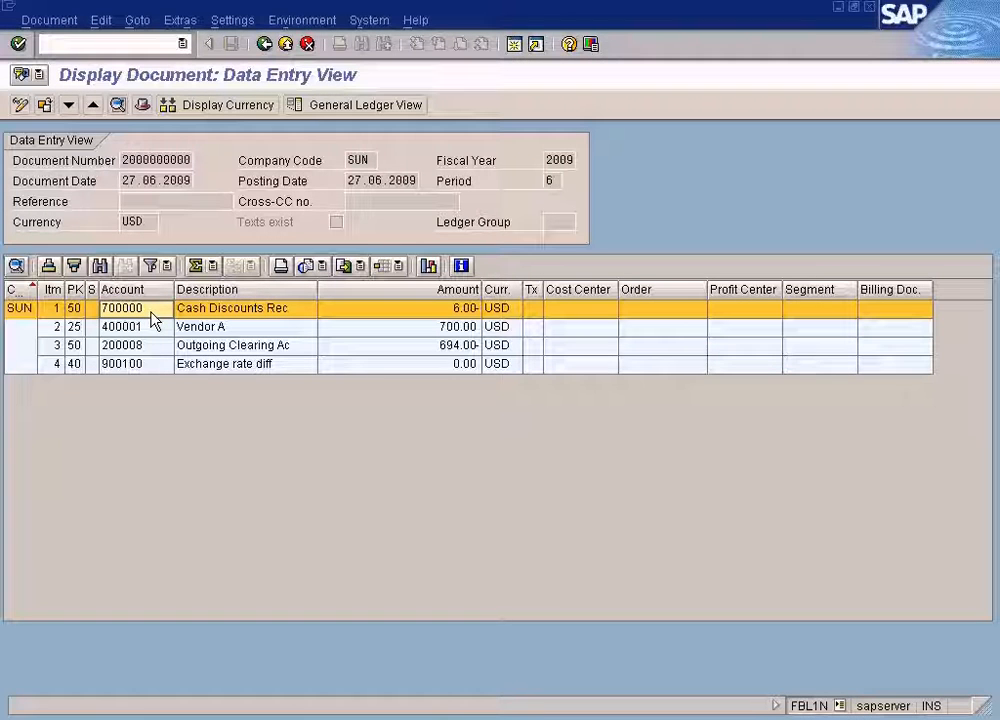
click(436, 312)
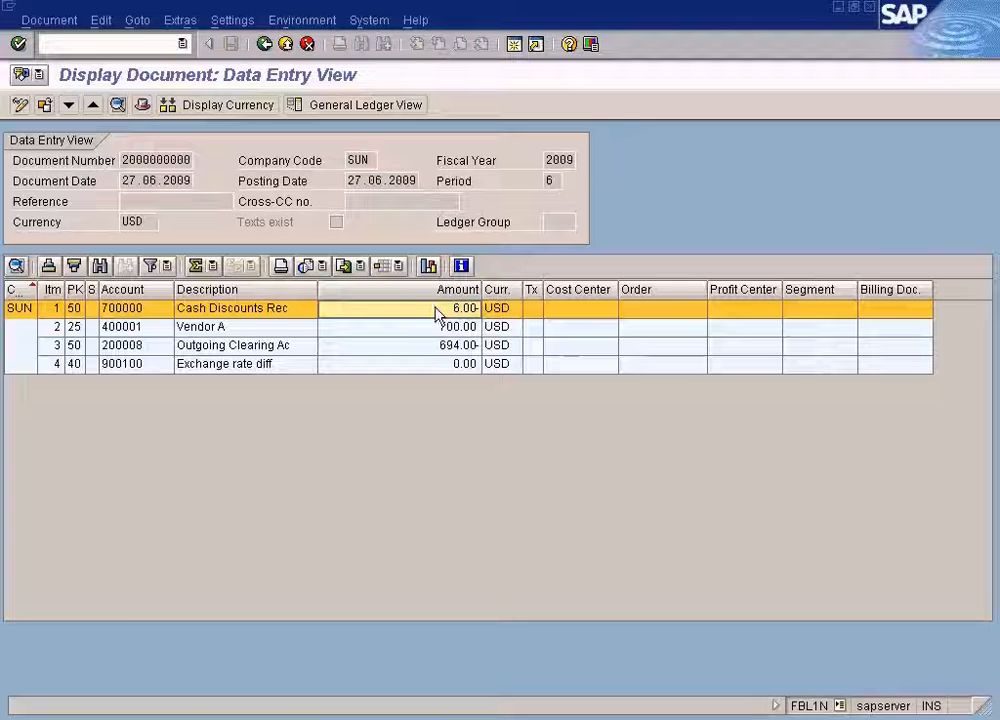
click(225, 330)
click(143, 333)
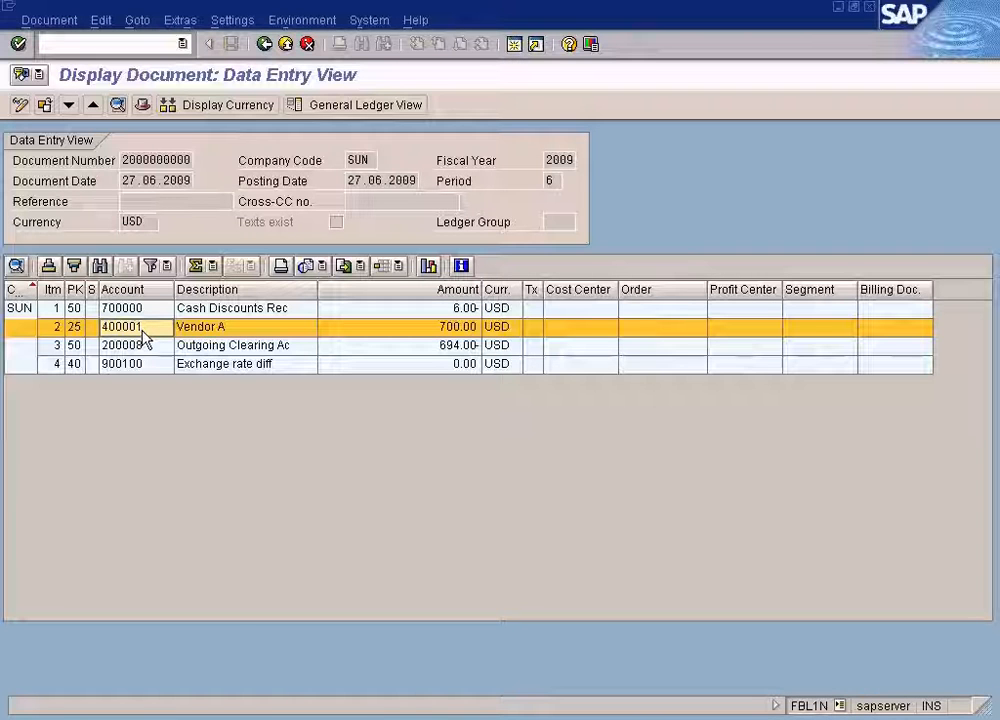
click(213, 366)
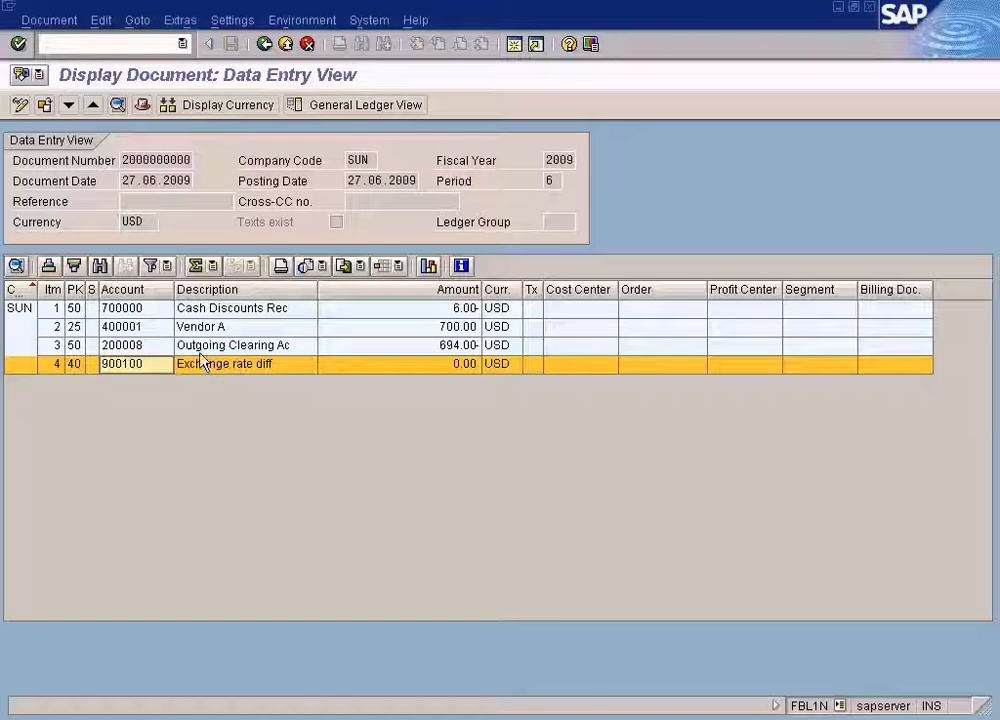
click(198, 345)
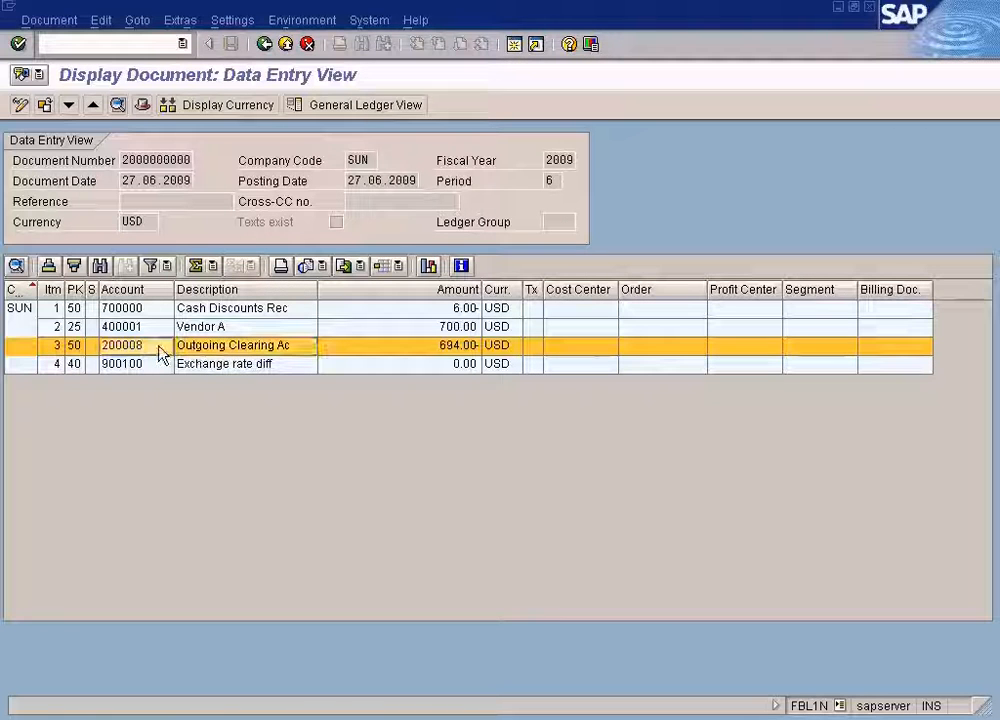
click(107, 345)
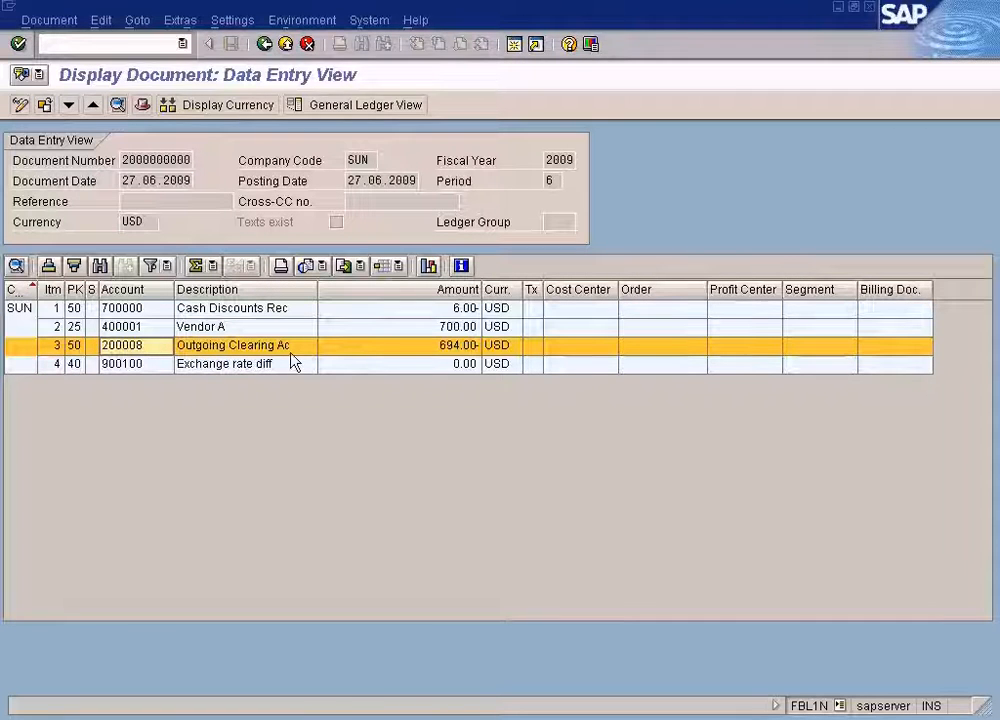
click(447, 350)
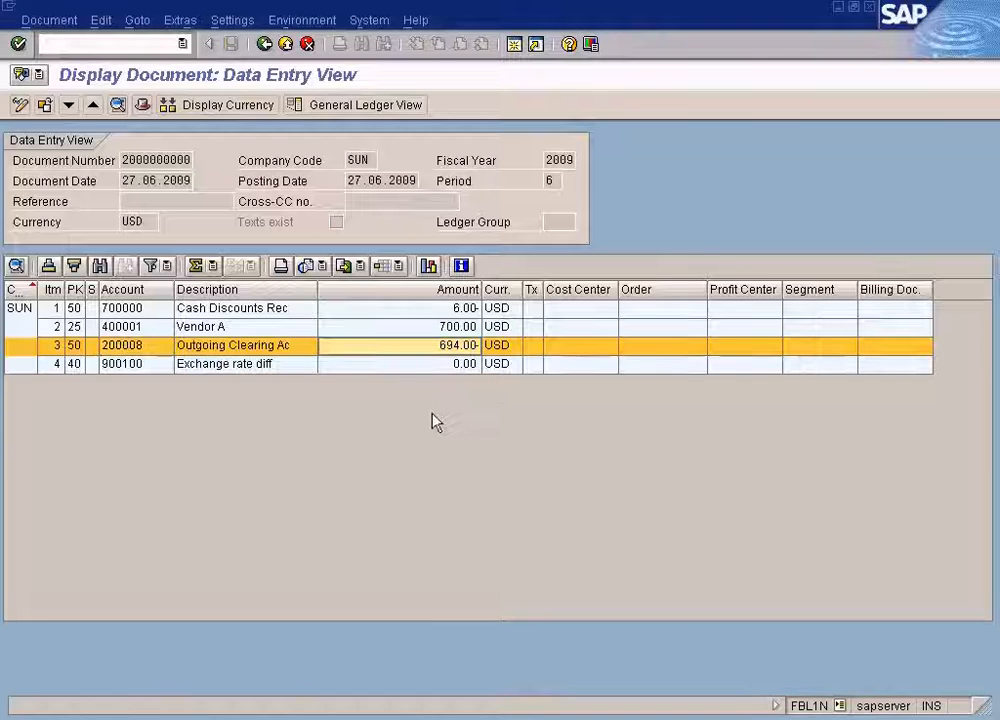
Open the bank account details of house bank 1000 for company code SUN in payment program customizing.
click(383, 717)
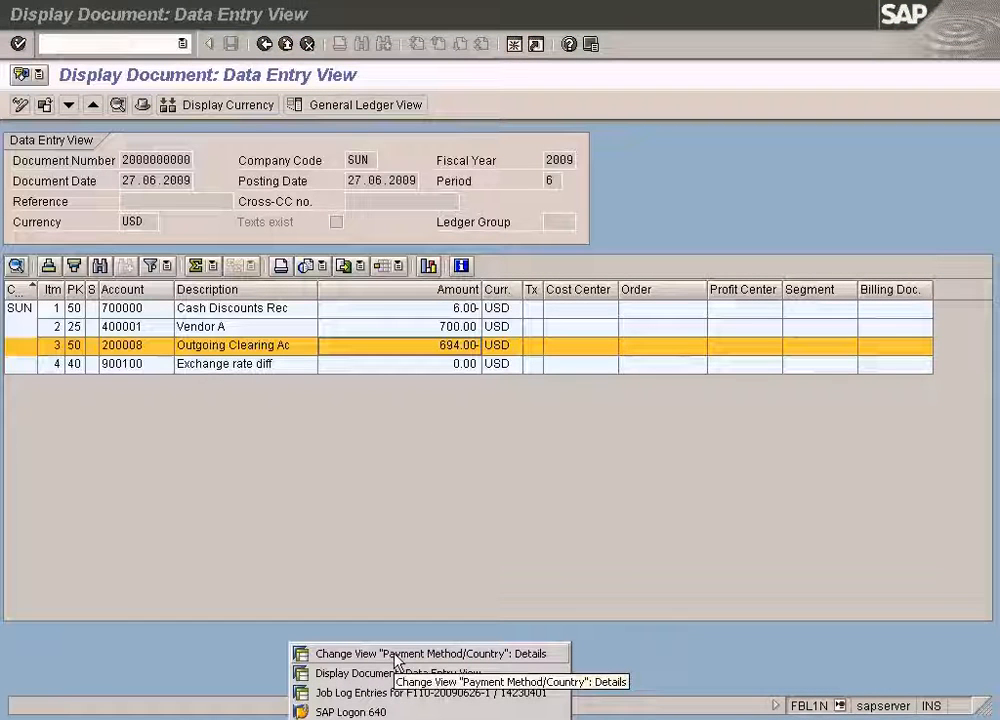
click(394, 655)
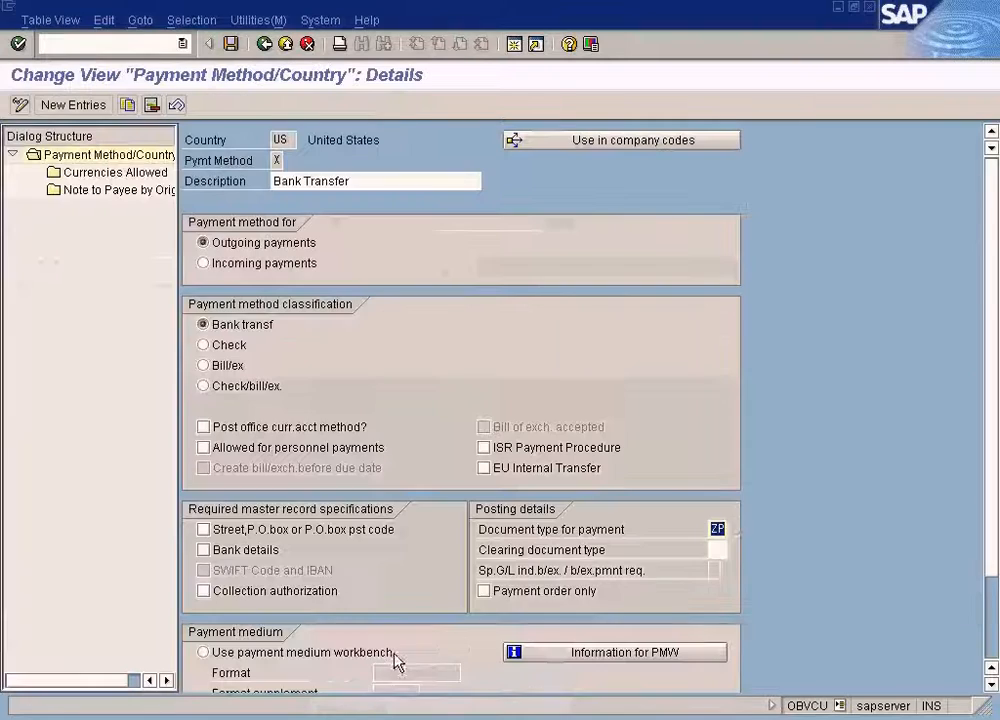
click(266, 45)
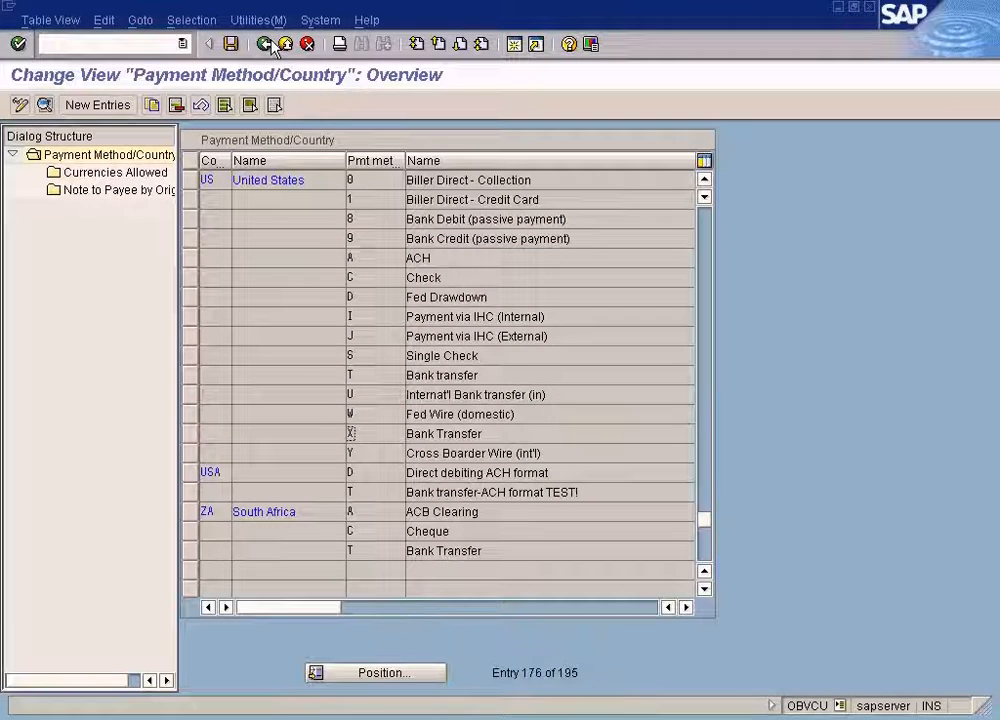
click(266, 45)
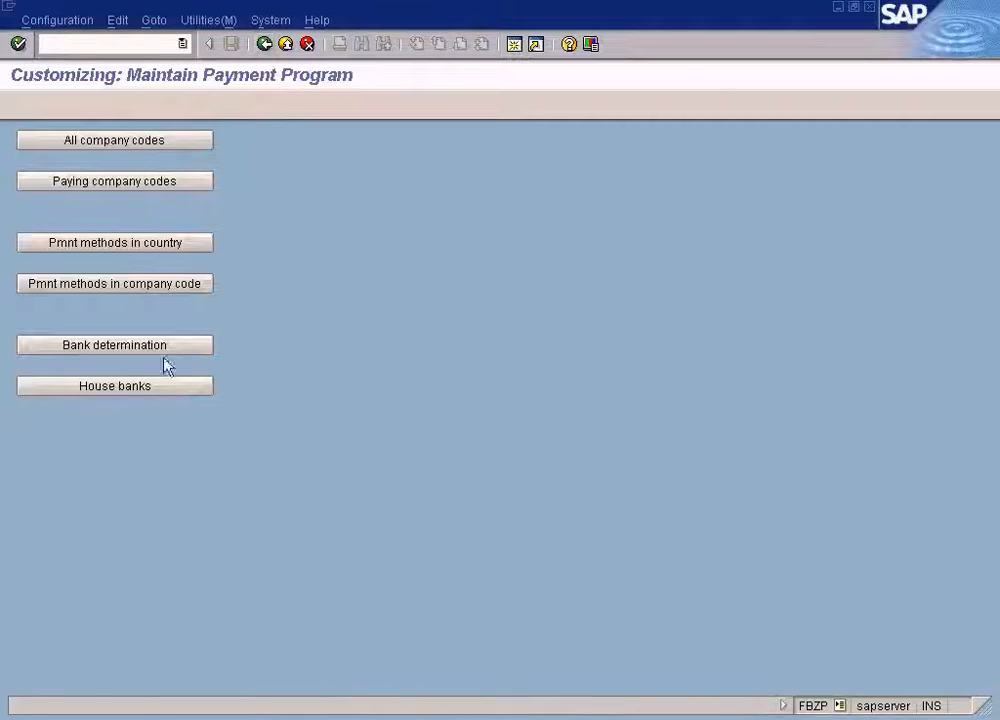
click(160, 391)
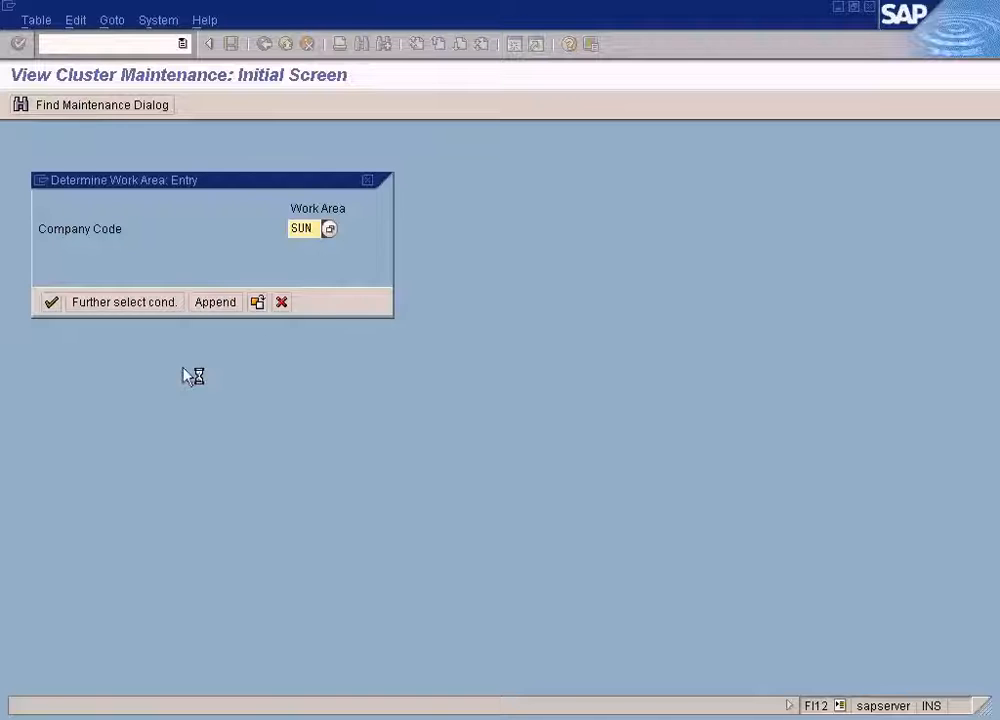
click(55, 304)
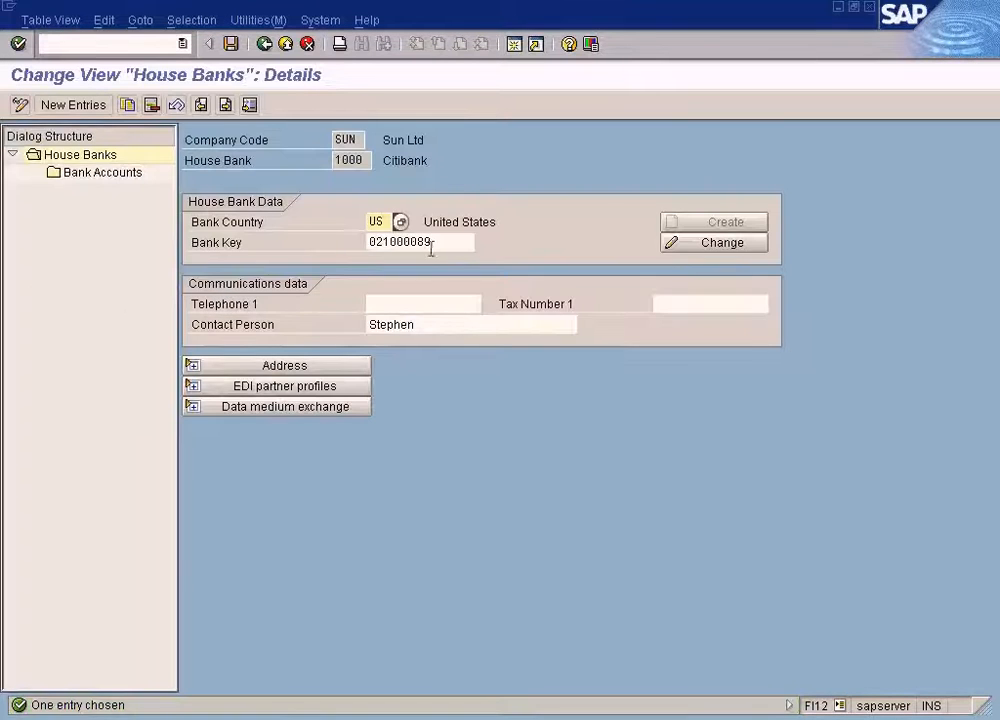
click(113, 179)
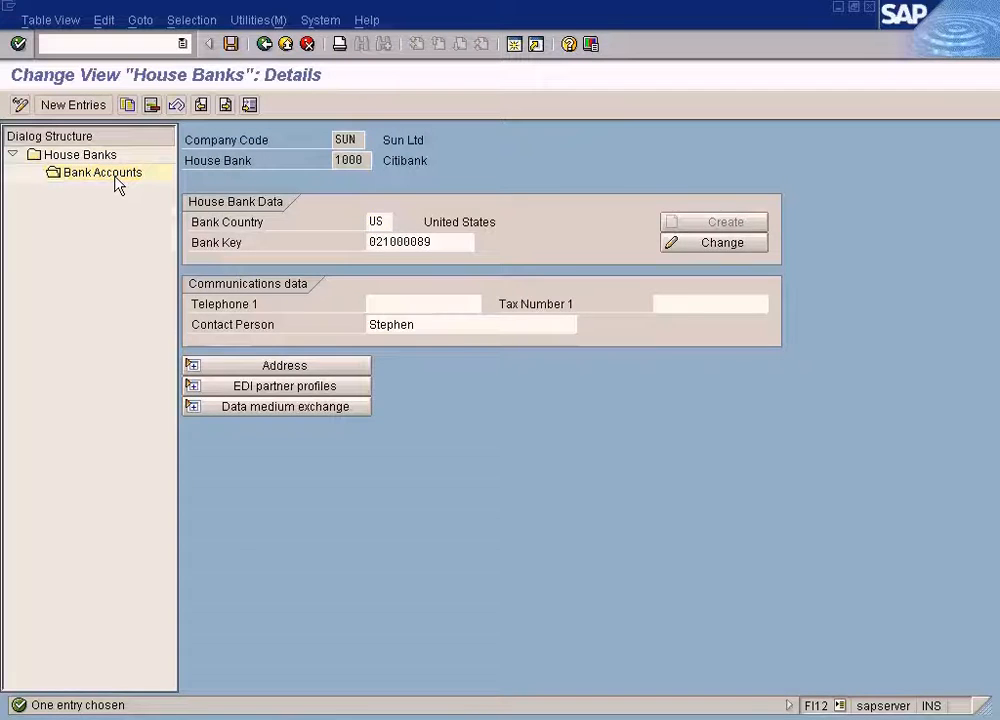
click(695, 282)
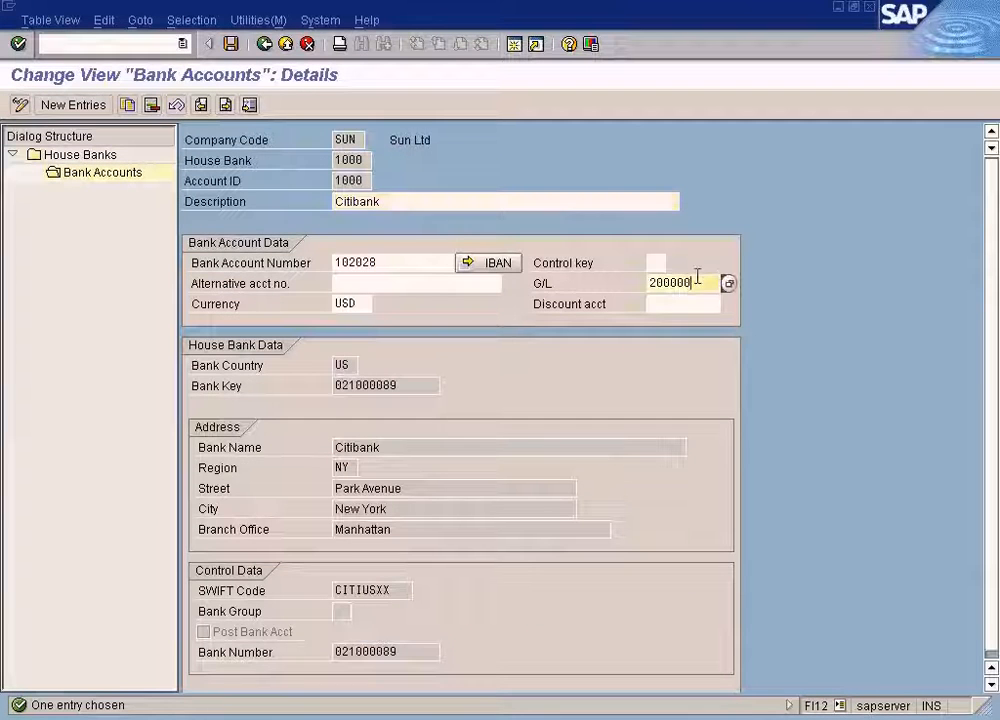
Compare the bank account's G/L account with the accounts in the job log and the payment document.
click(350, 160)
double_click(350, 160)
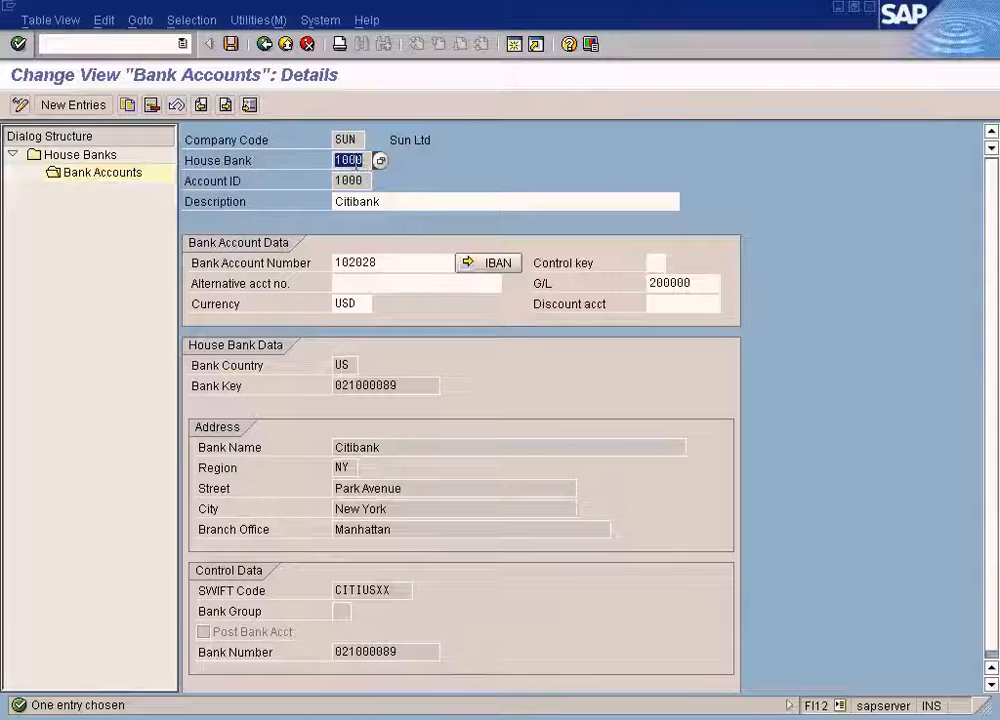
click(370, 718)
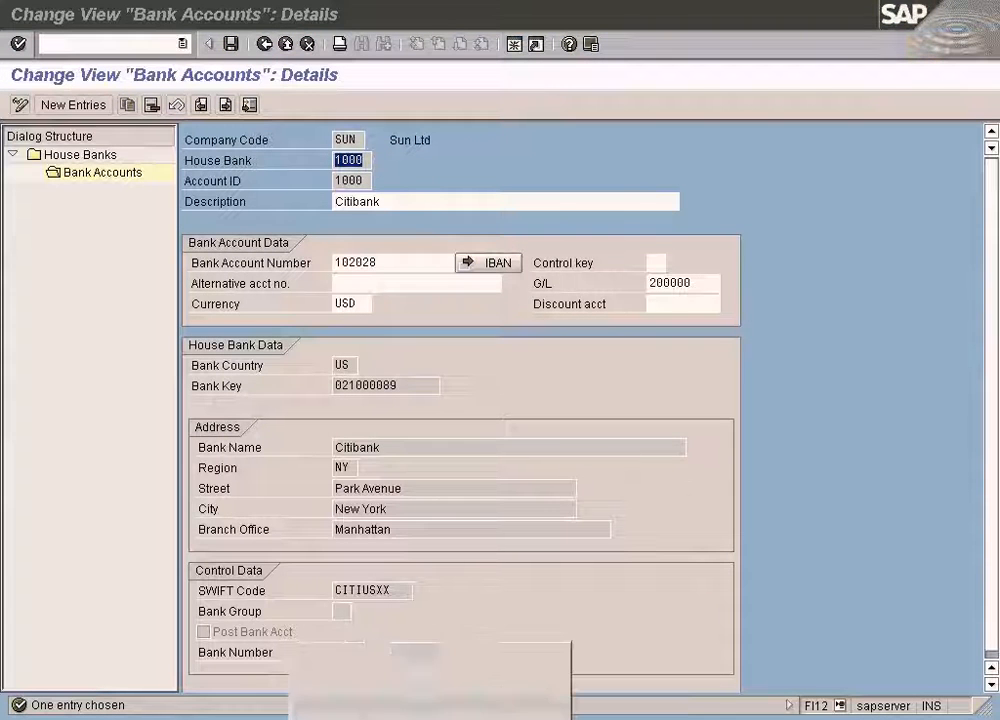
click(378, 693)
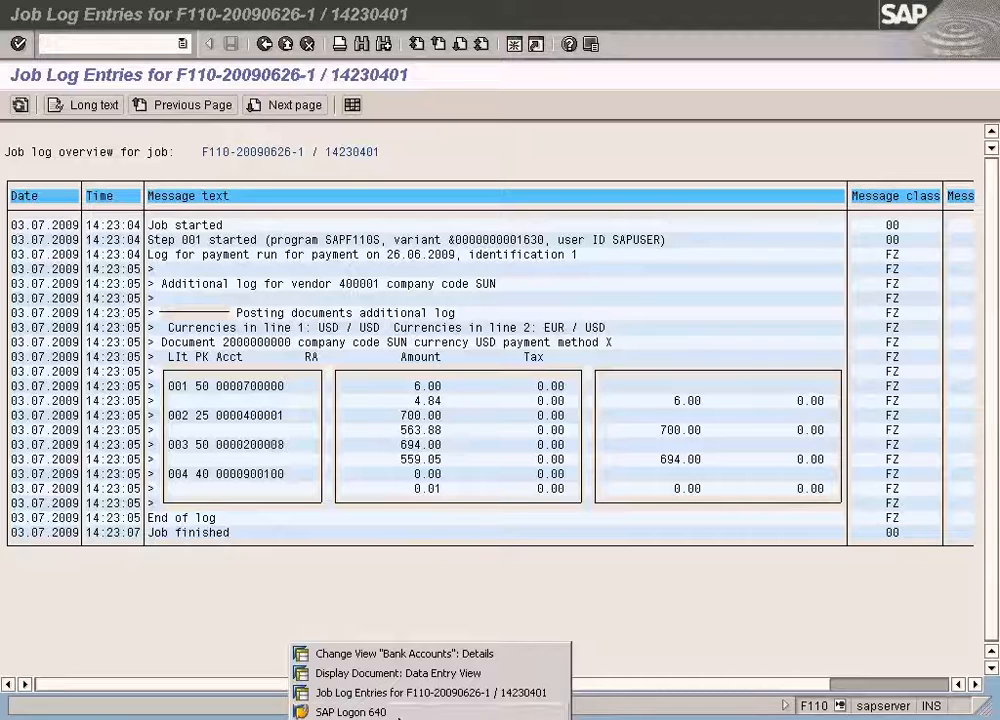
click(408, 652)
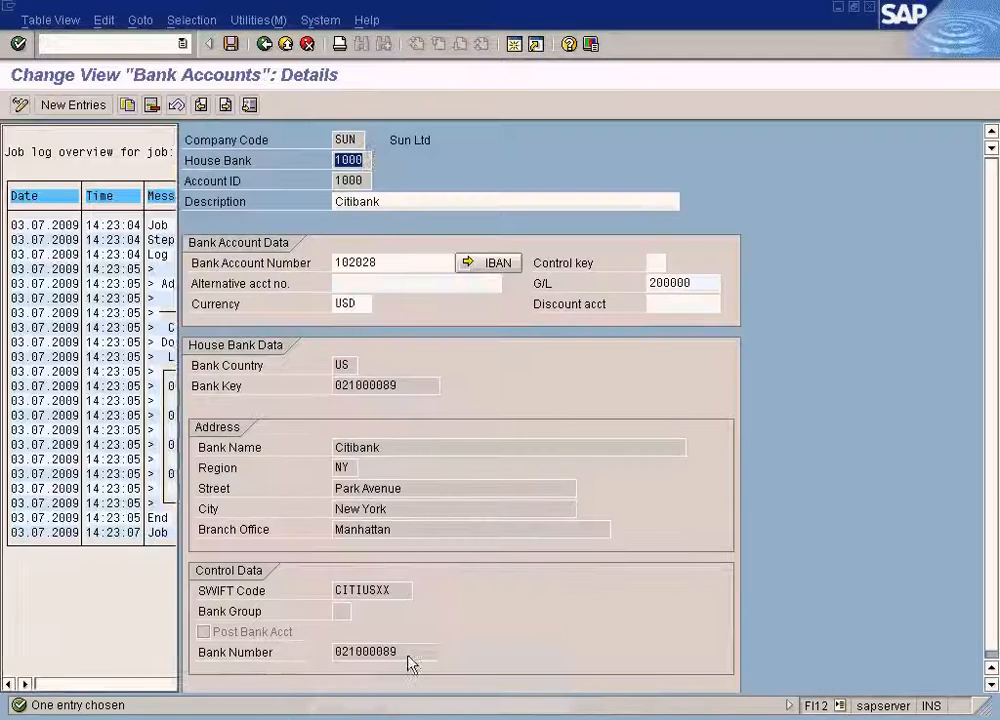
double_click(697, 282)
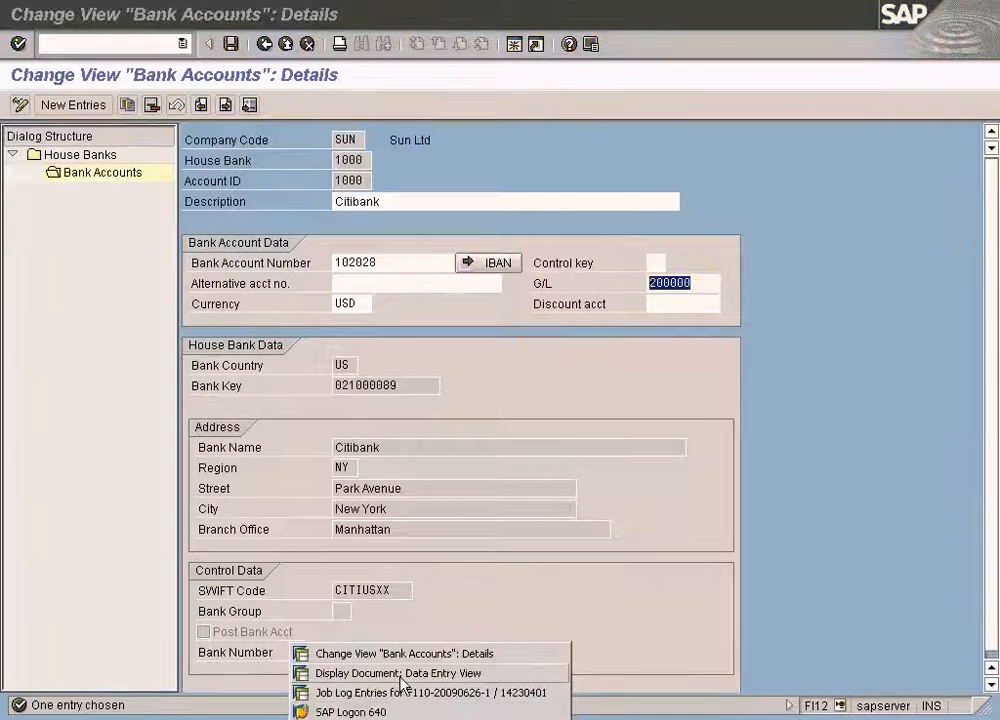
click(400, 671)
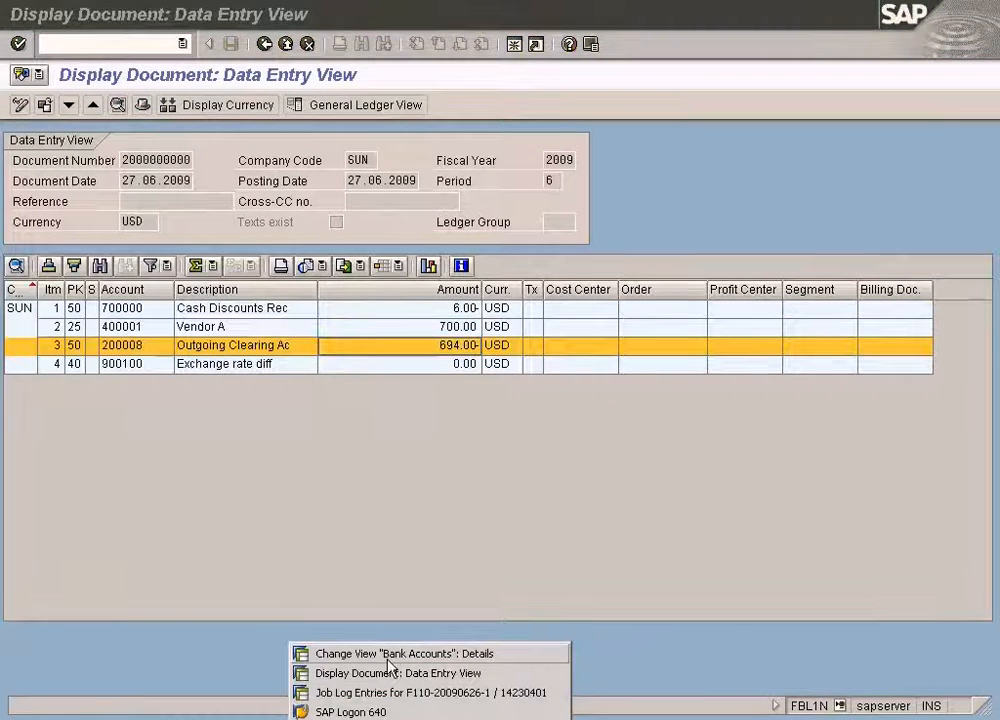
click(346, 652)
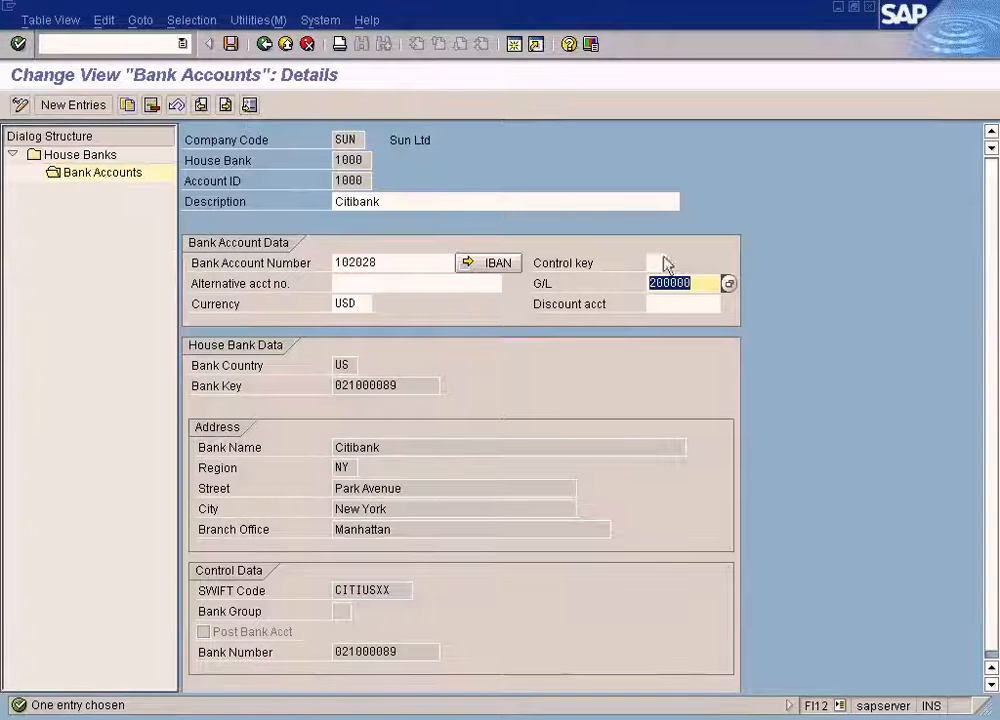
Display the bank determination bank accounts for paying company code SUN and compare the bank subaccount with the payment document.
click(264, 44)
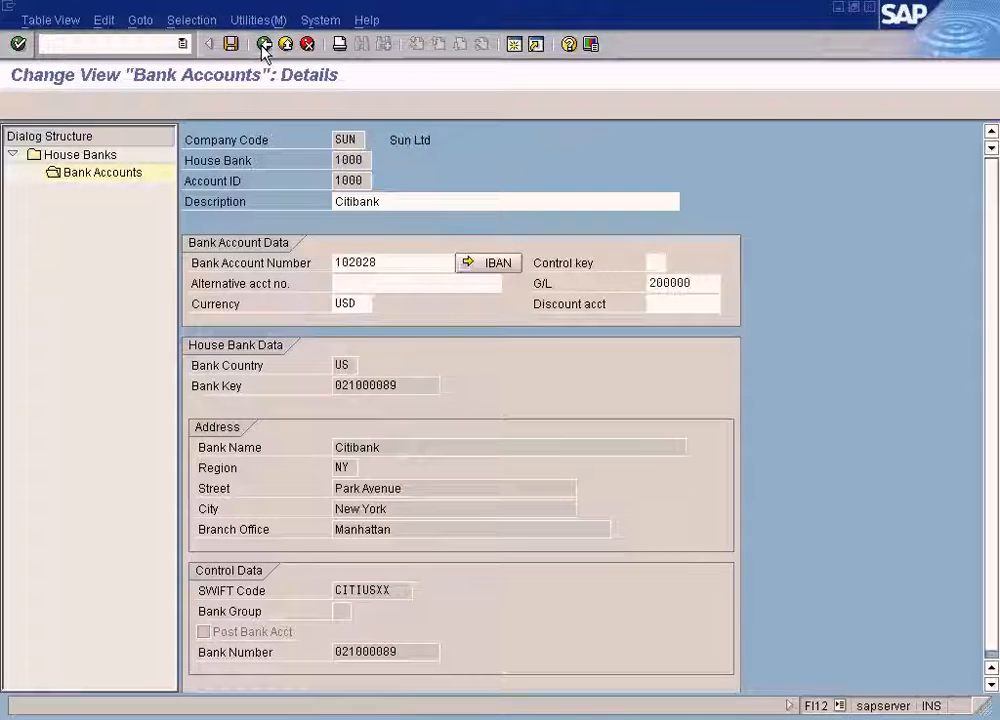
click(264, 44)
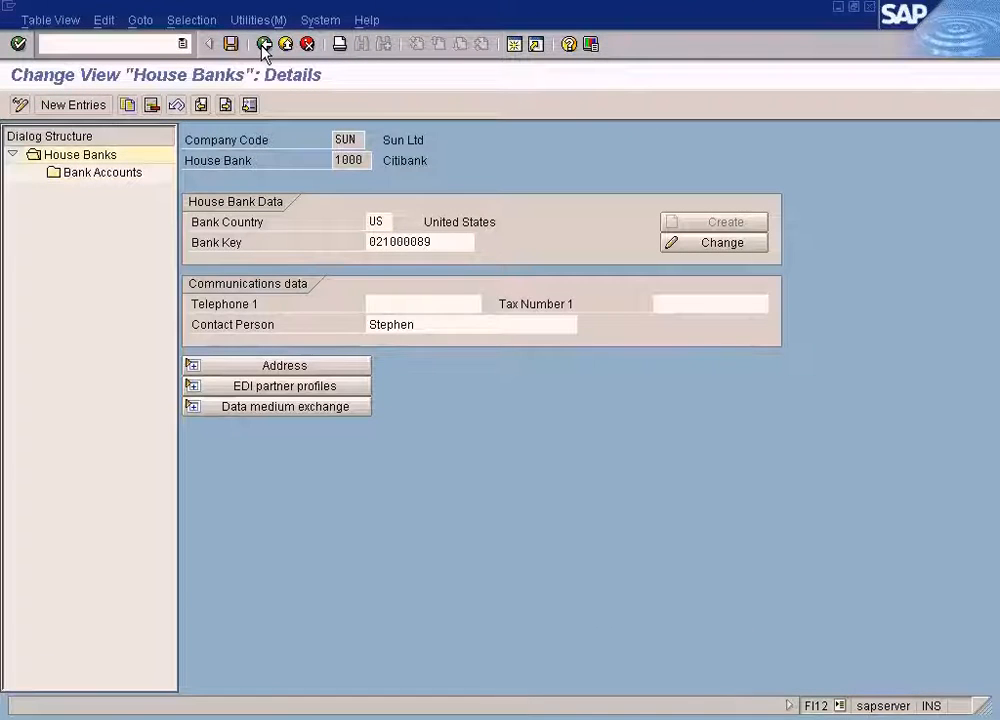
click(264, 44)
click(263, 45)
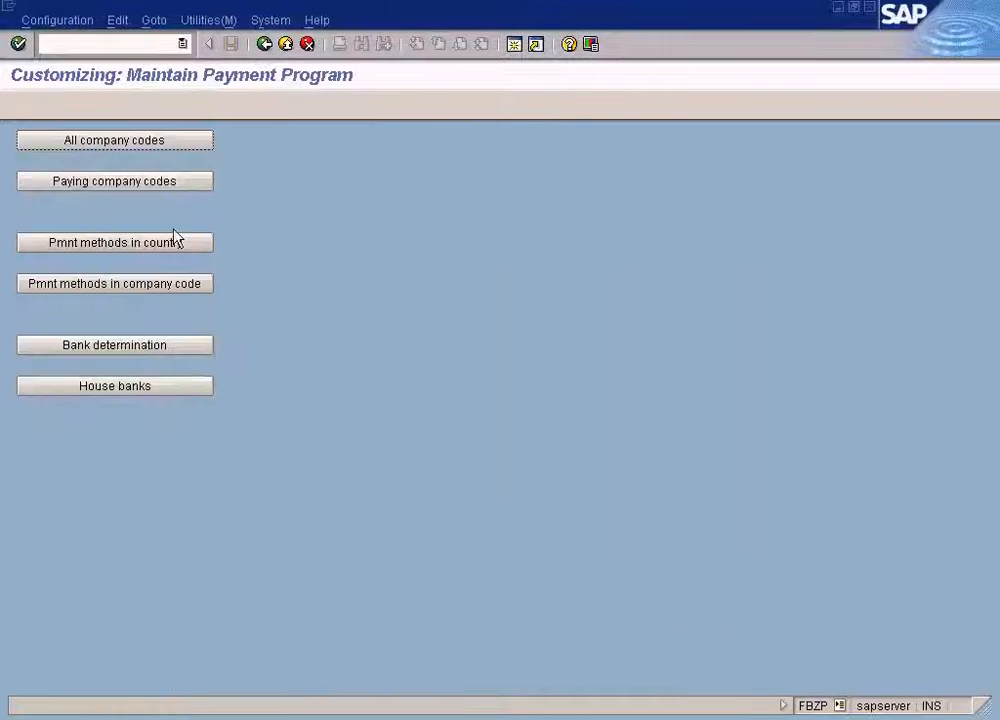
click(116, 346)
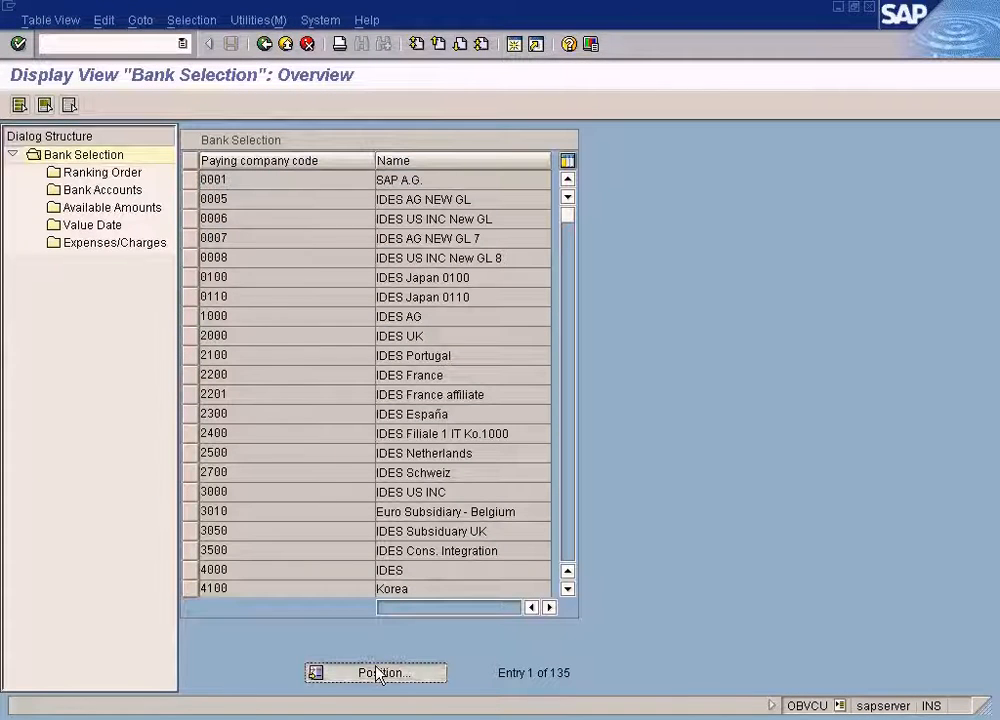
click(378, 673)
text(SUN)
key(Return)
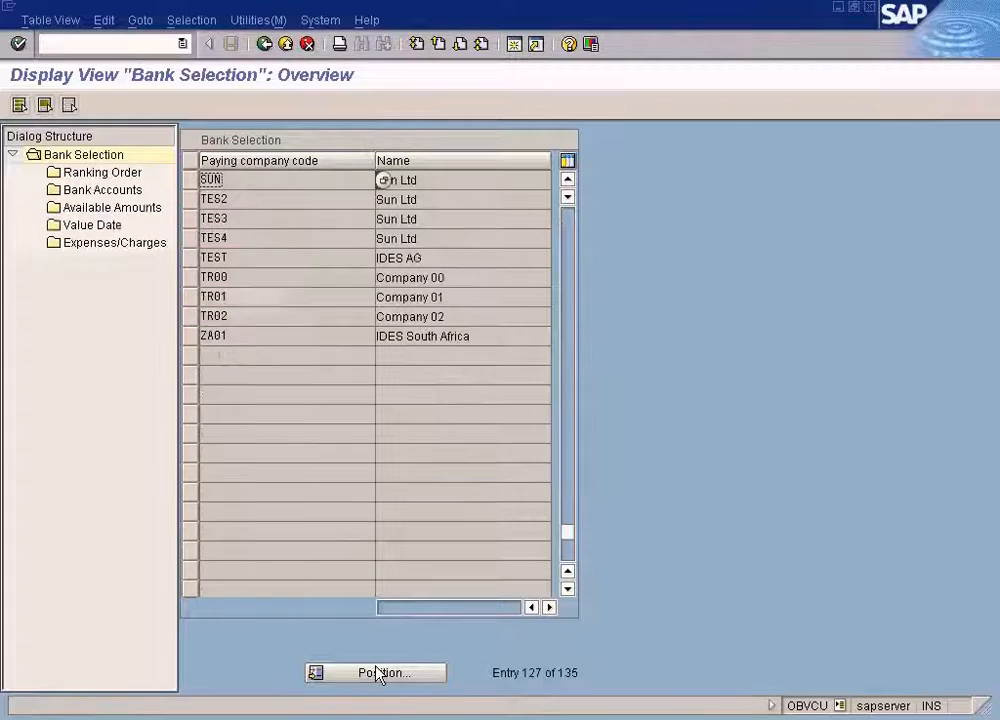
click(190, 179)
double_click(135, 190)
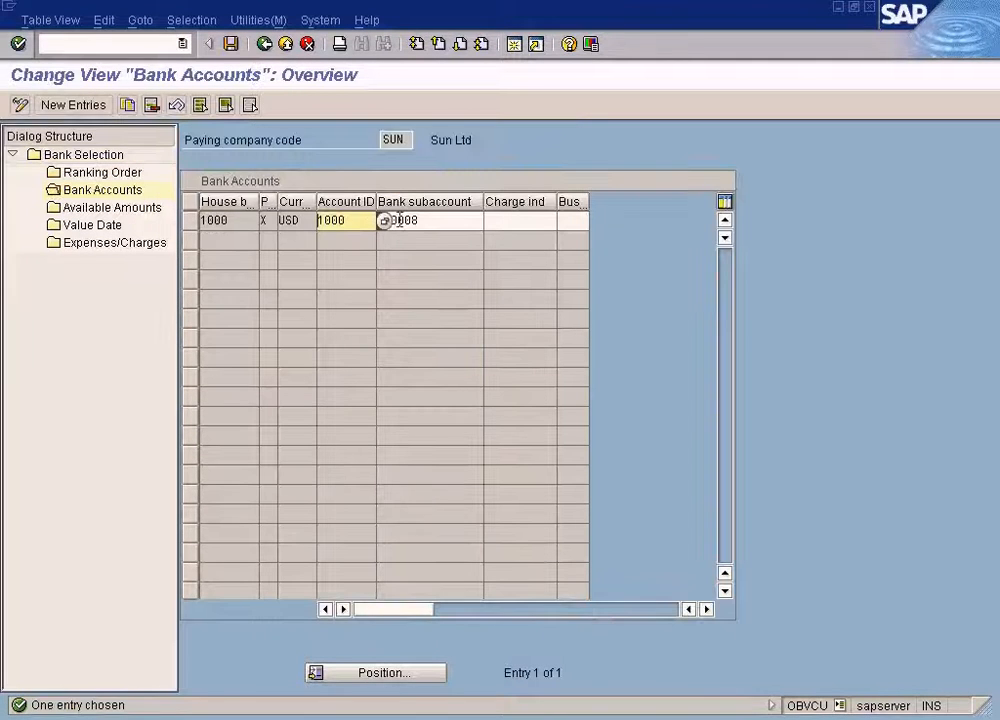
click(399, 220)
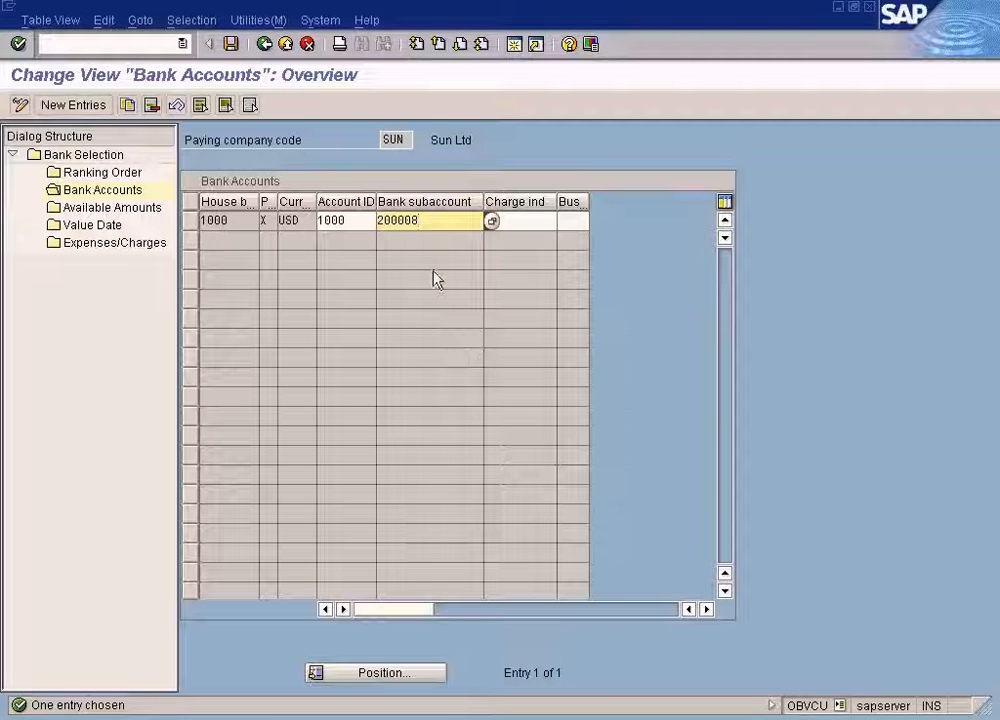
drag(442, 219, 333, 213)
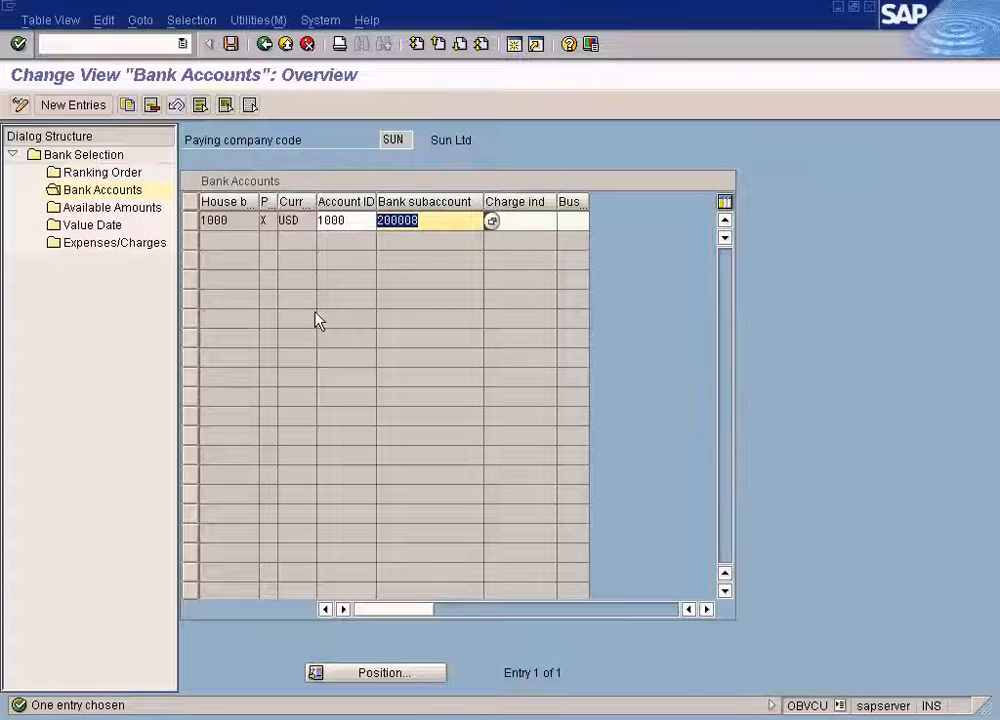
click(385, 719)
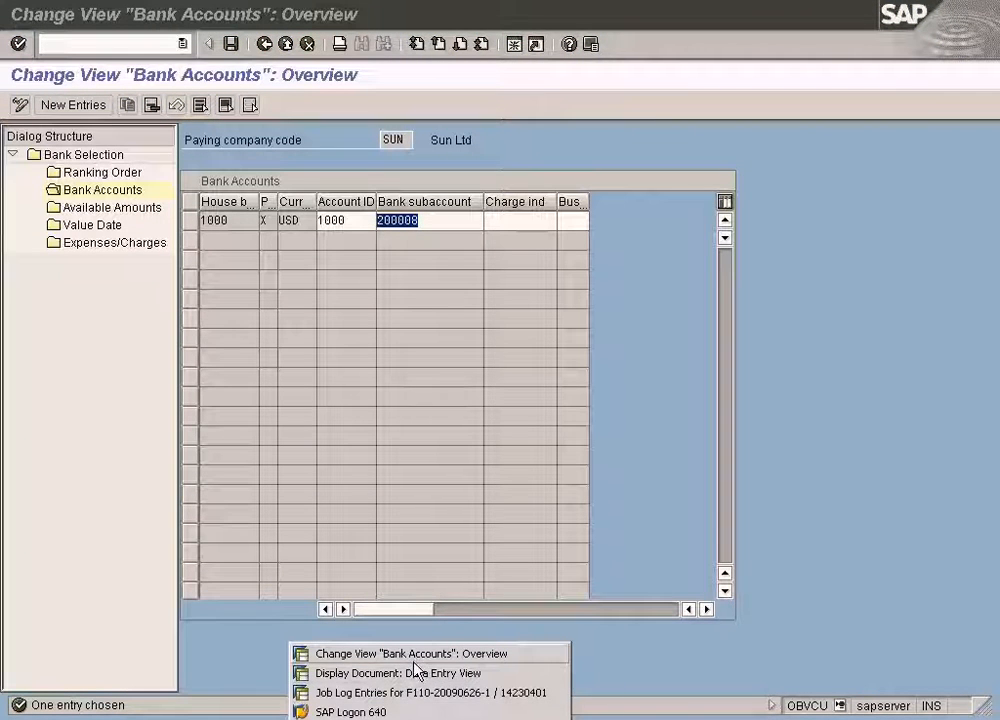
click(416, 672)
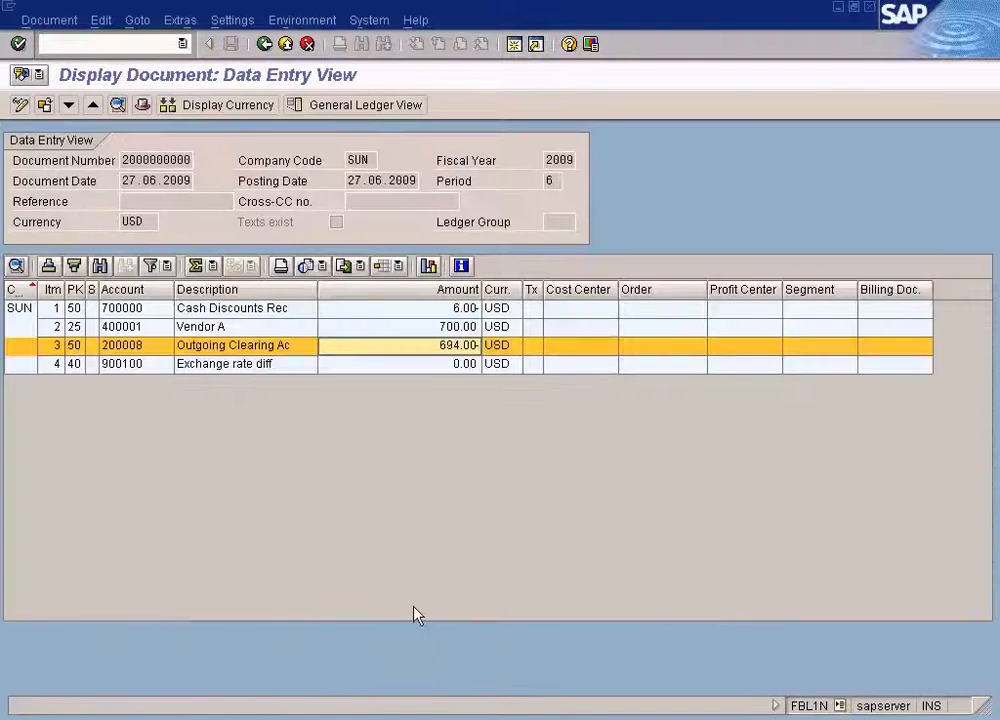
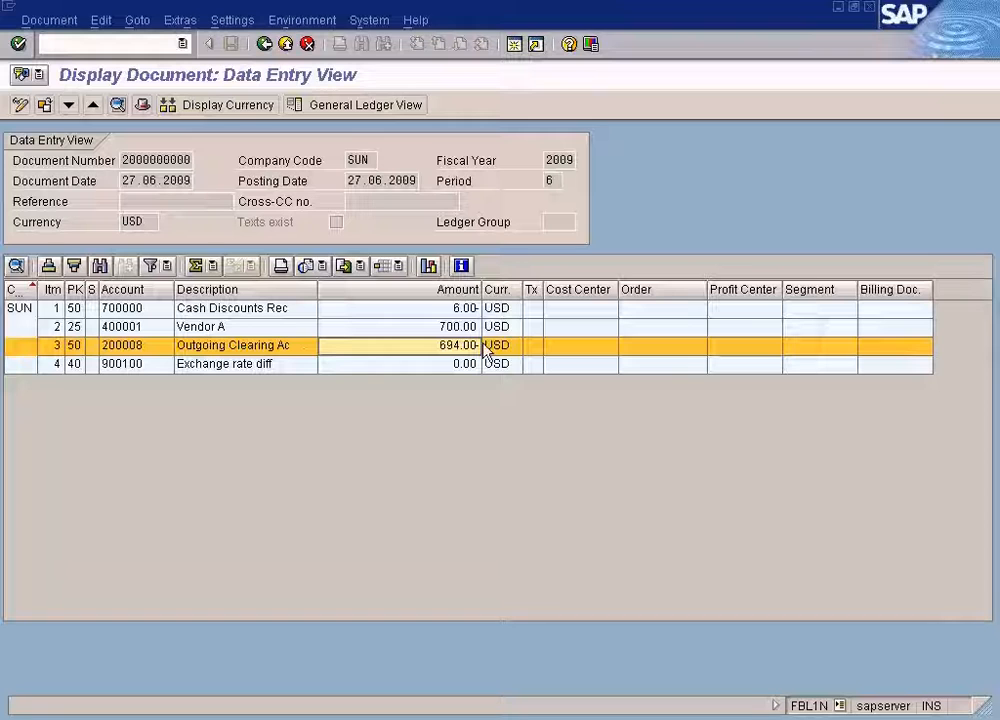
Open a new session and display the bank accounts of house bank 1000 for company code SUN in payment program customizing.
click(155, 350)
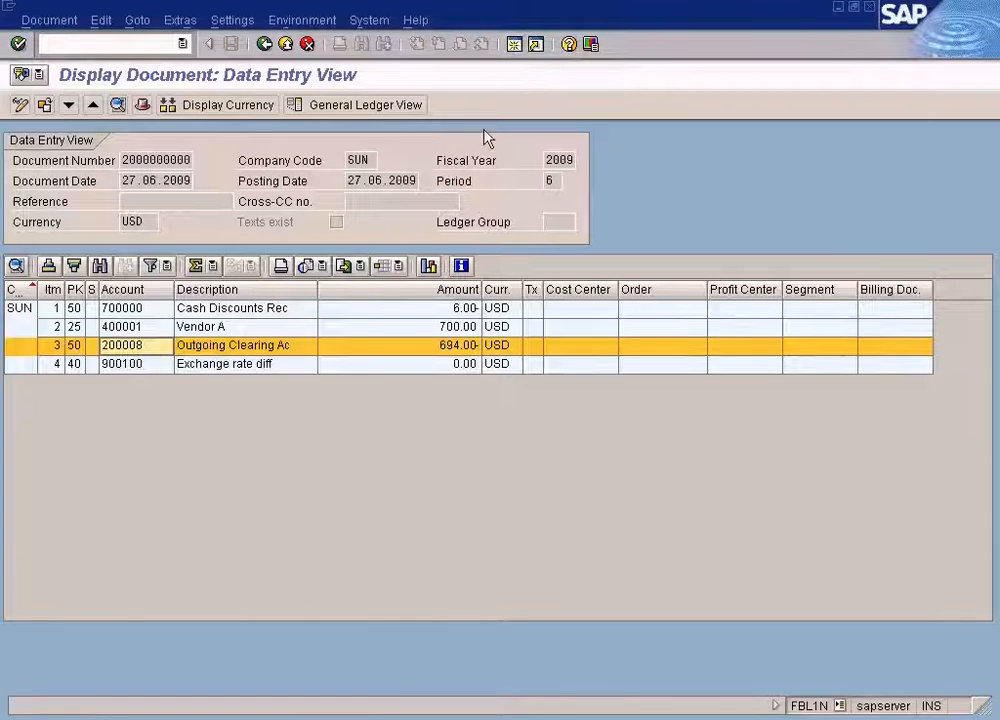
click(510, 51)
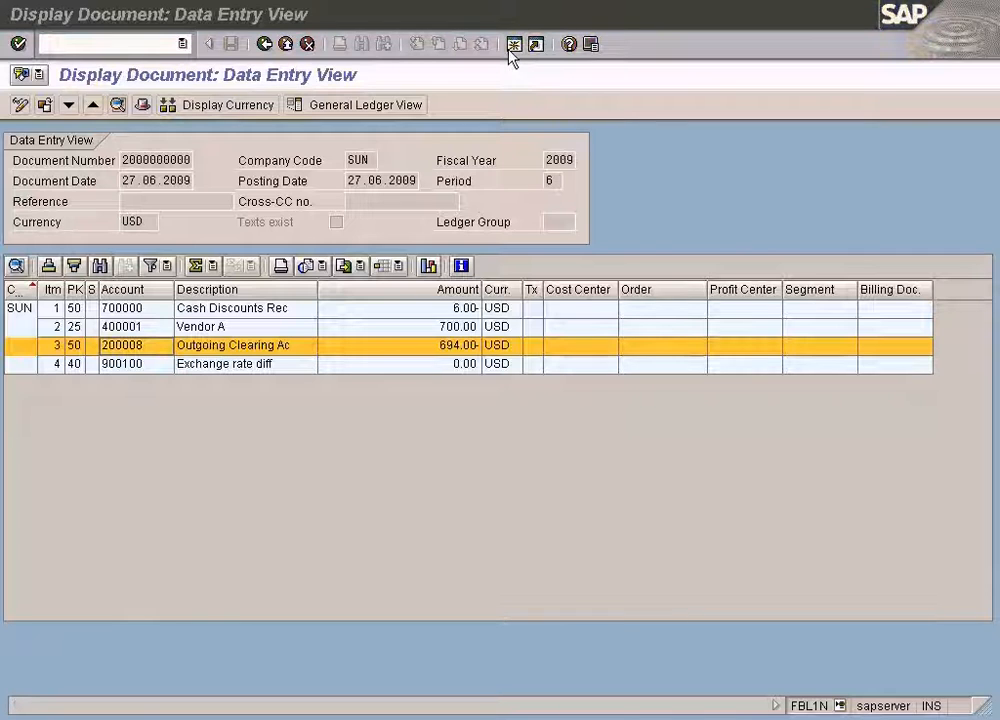
text(fbl)
text(p)
key(Return)
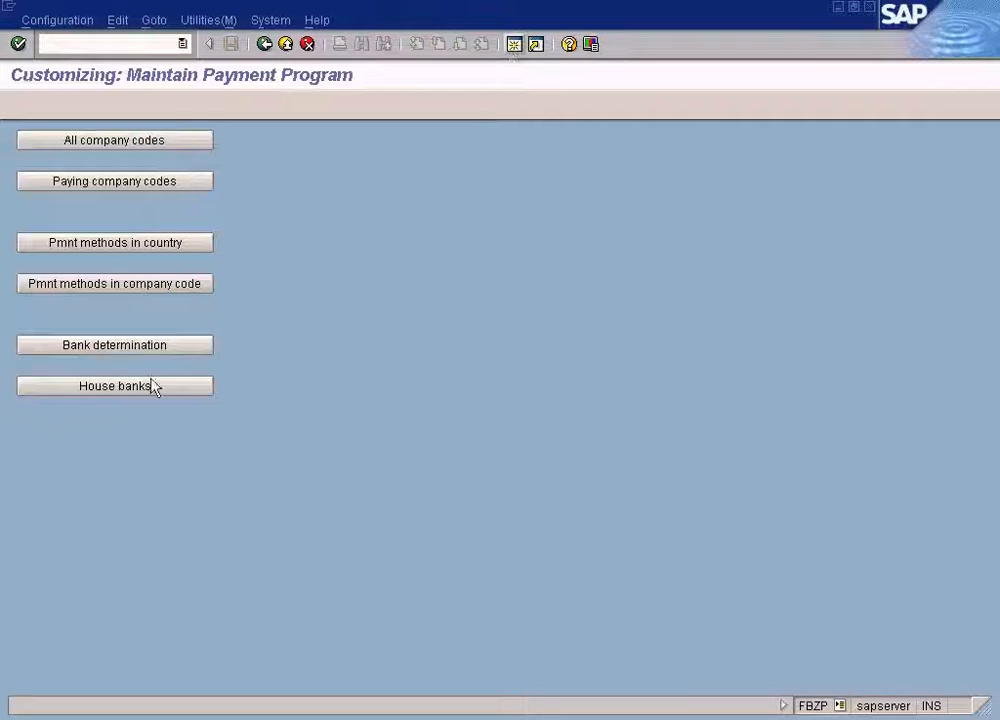
click(150, 390)
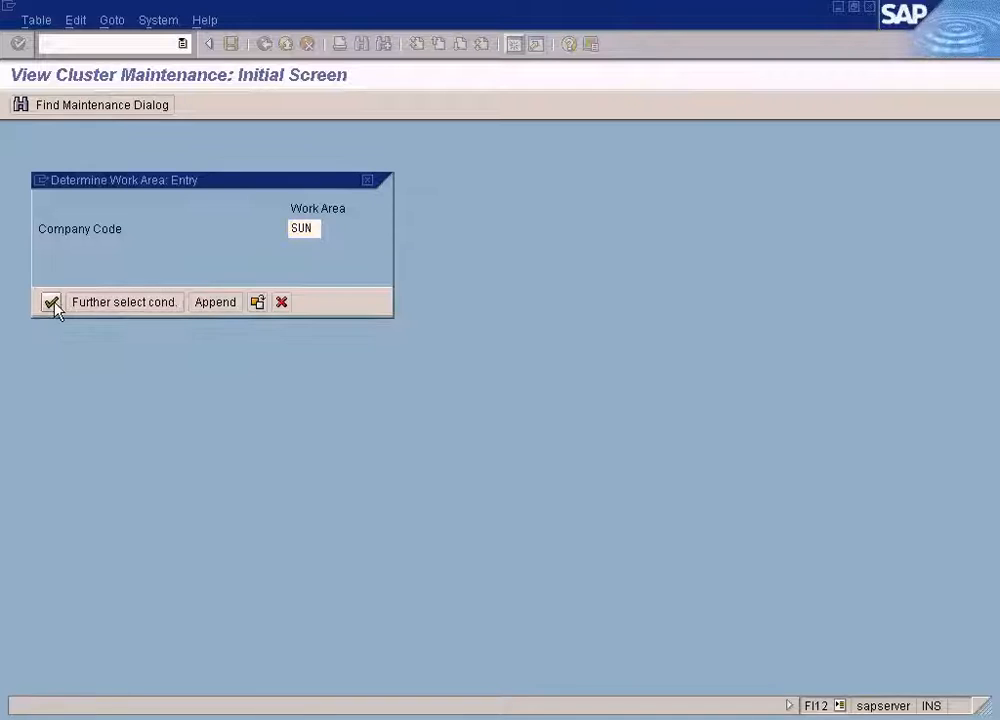
click(51, 302)
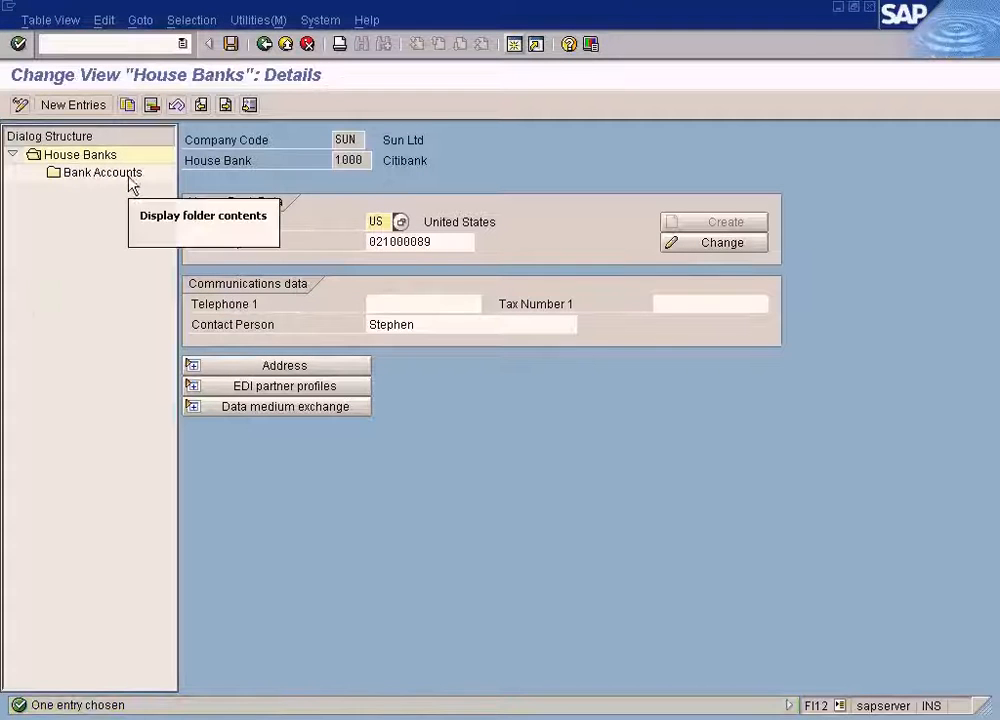
double_click(130, 180)
drag(699, 283, 607, 295)
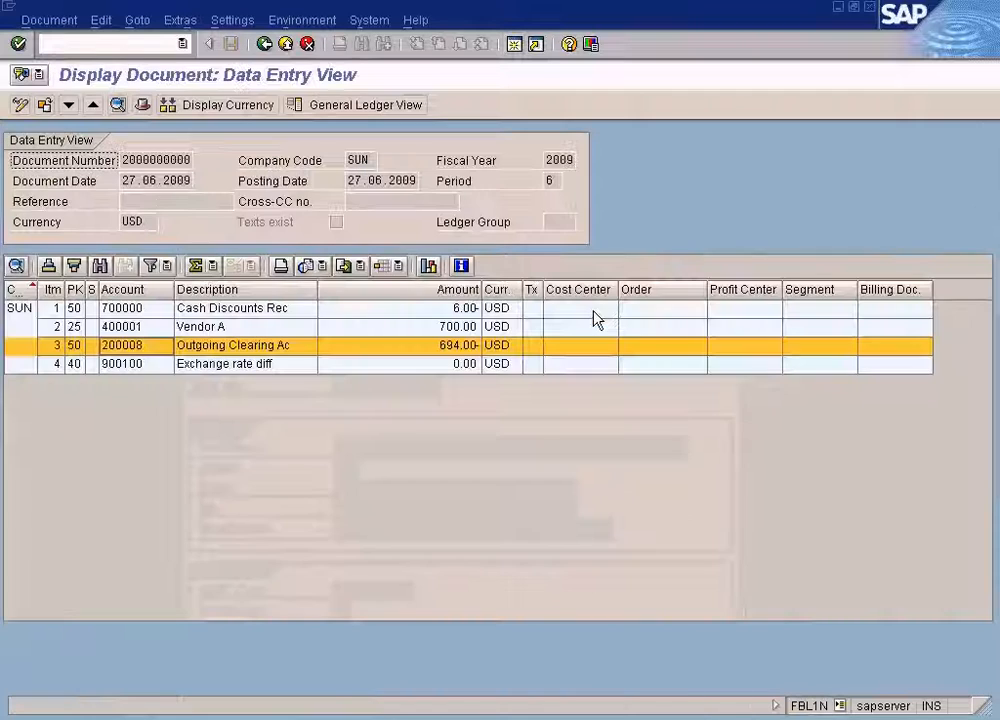
click(133, 346)
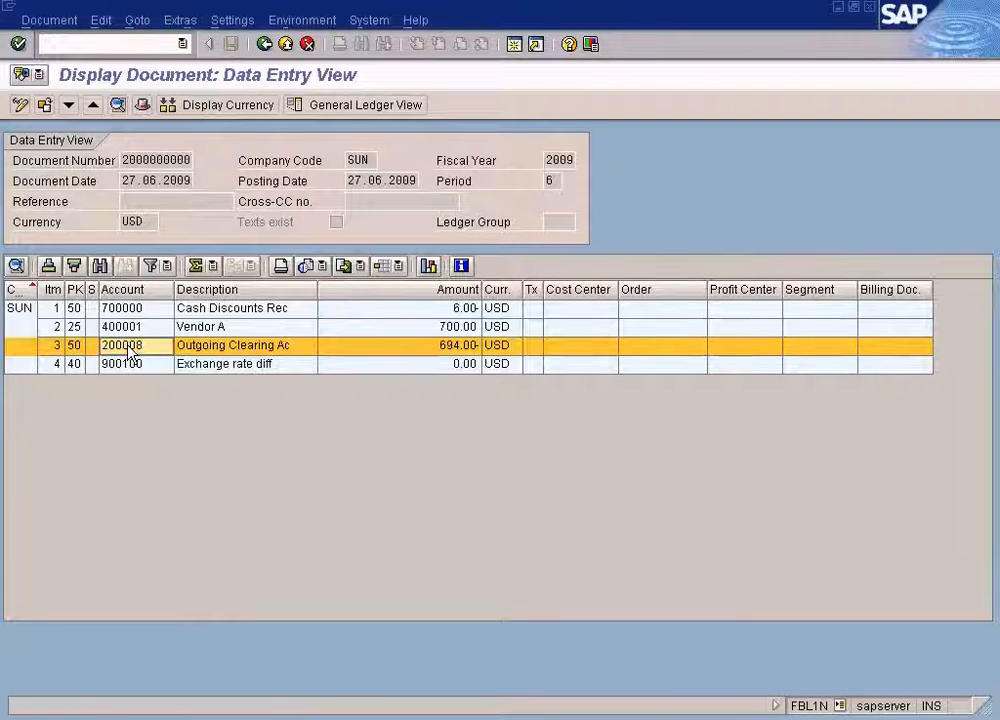
click(437, 347)
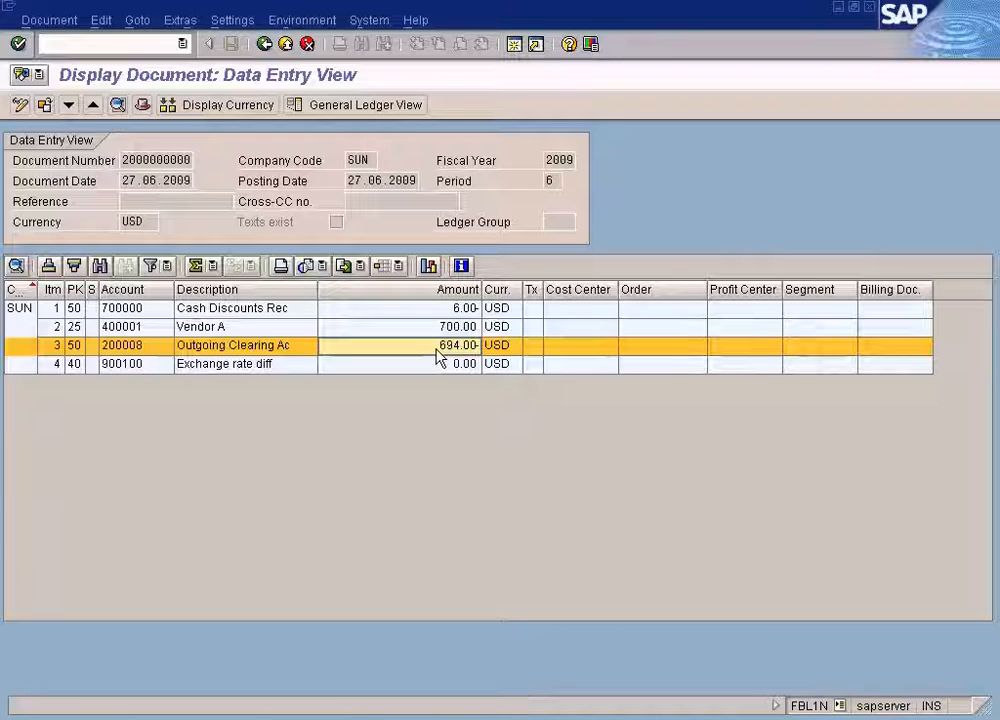
click(163, 345)
click(470, 350)
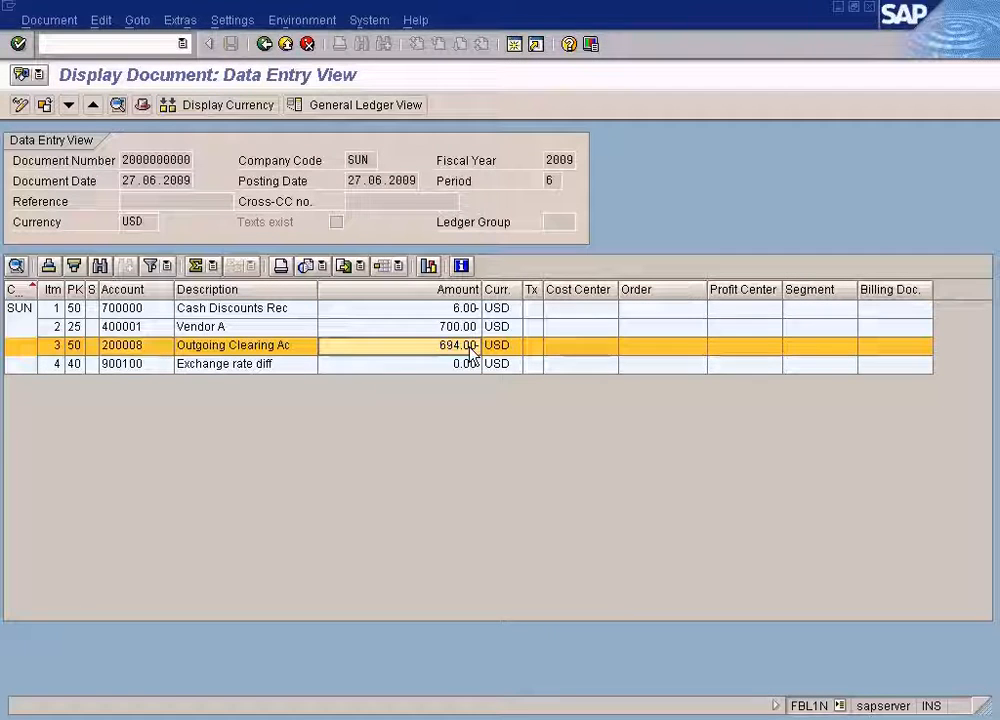
click(150, 350)
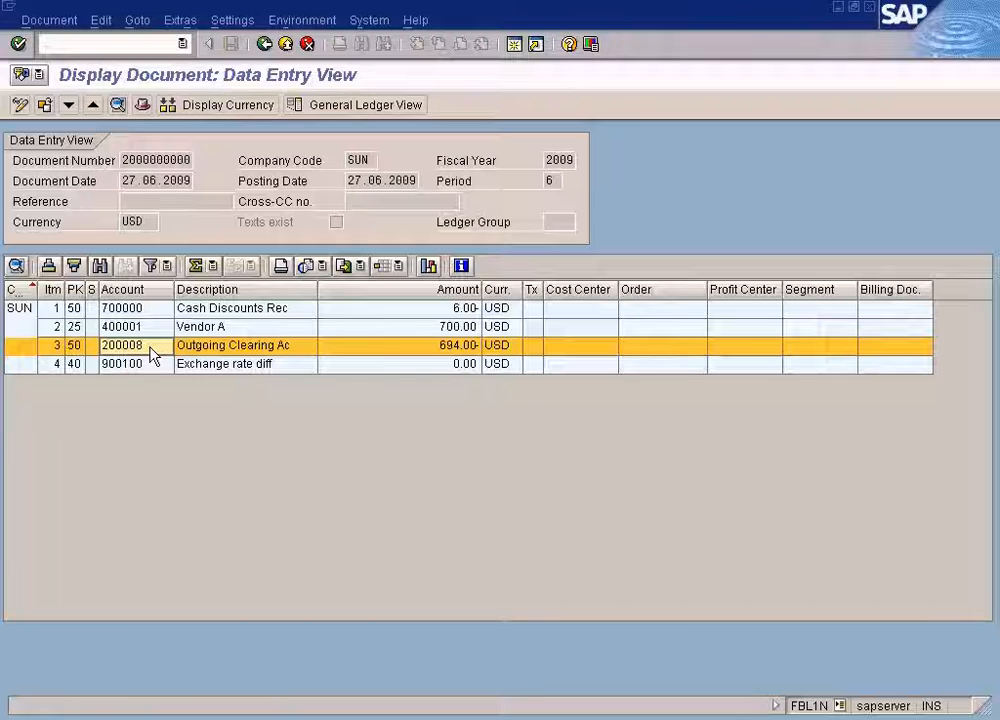
click(448, 349)
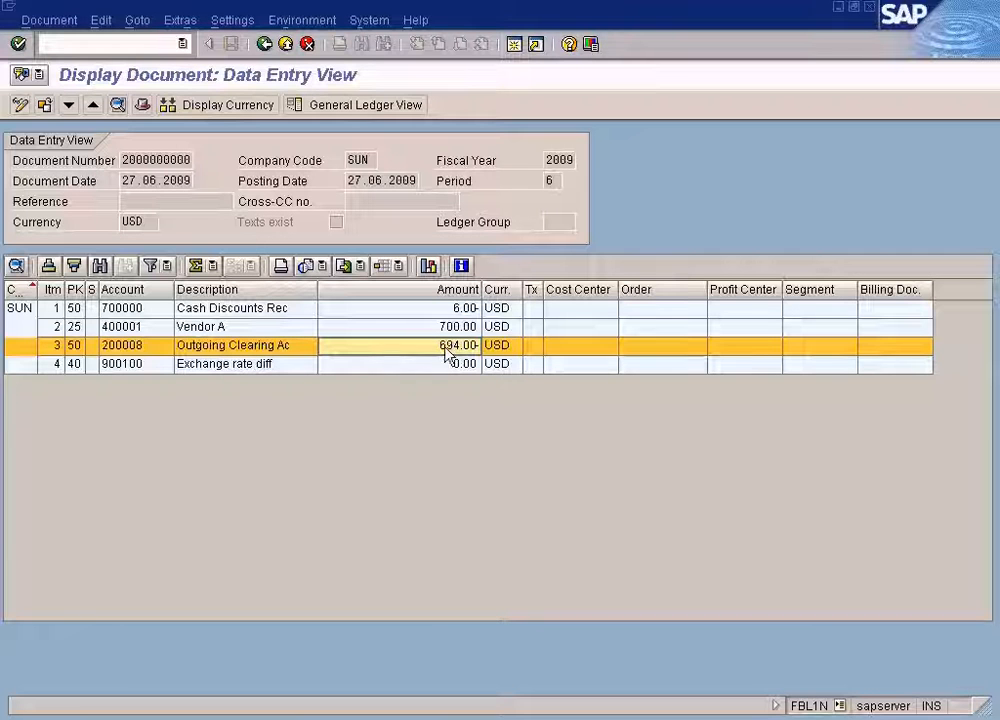
click(145, 349)
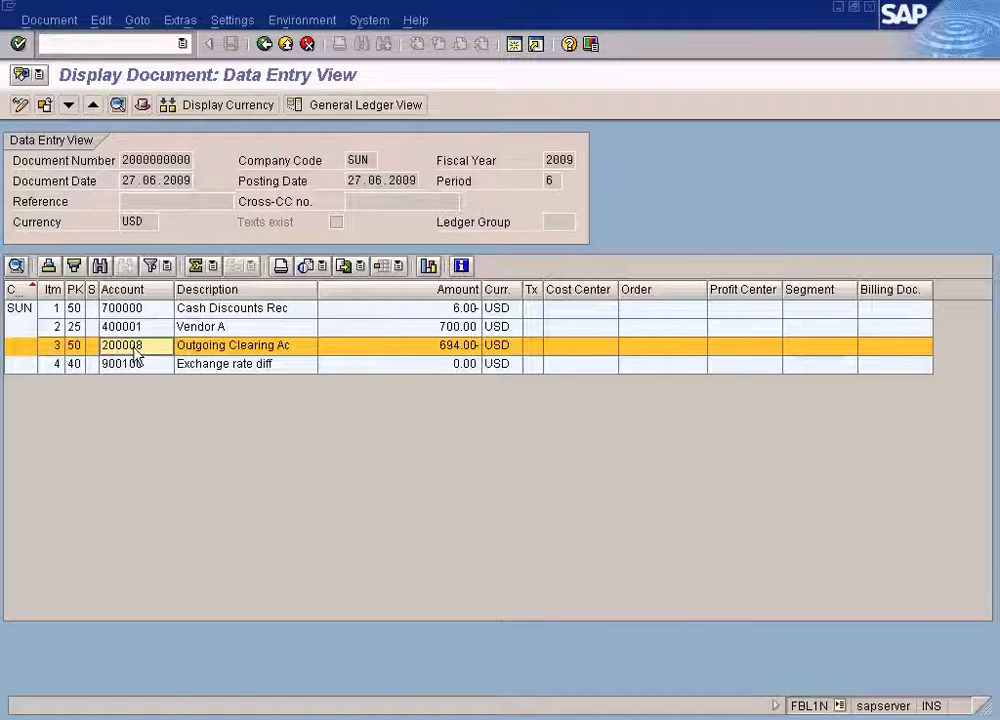
Switch between the bank account details, job log, payment document and bank determination to compare their G/L accounts.
click(380, 712)
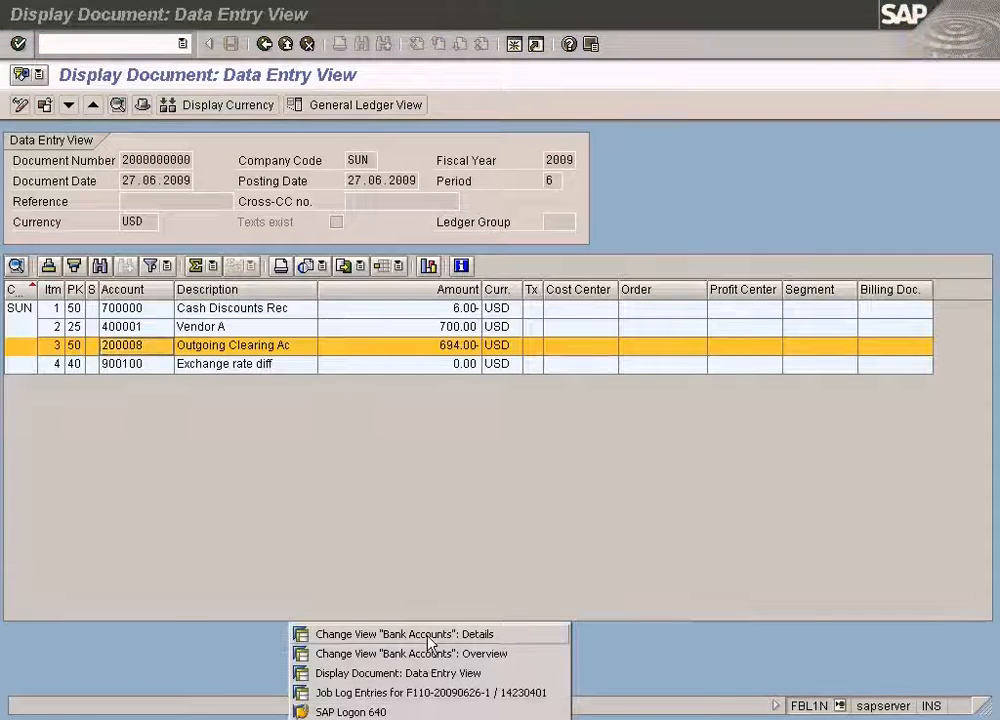
click(430, 634)
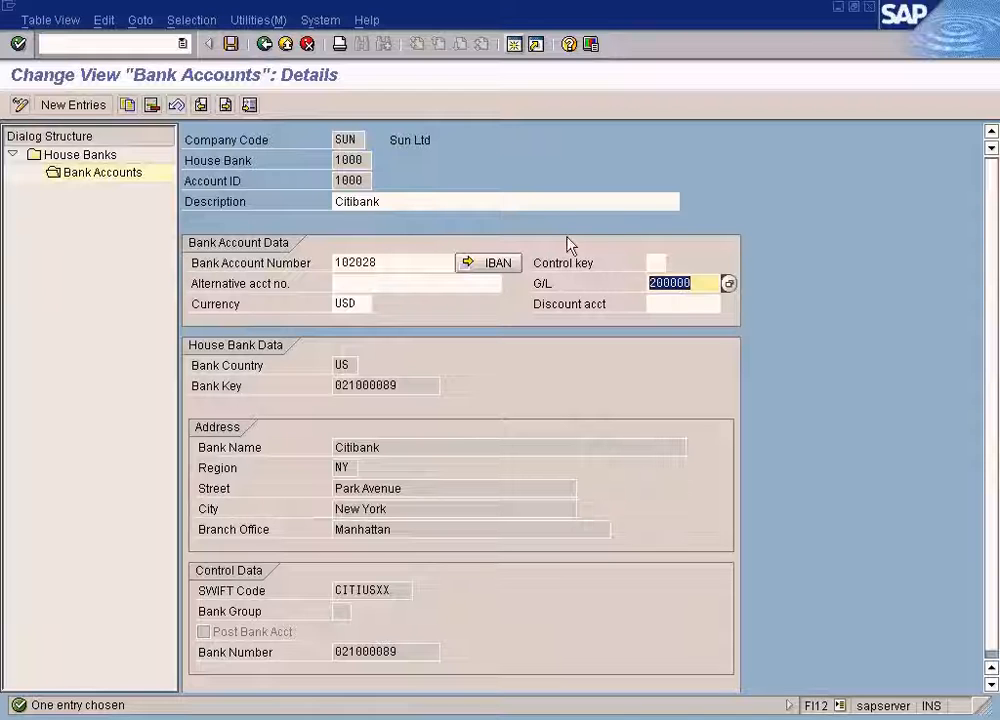
click(343, 161)
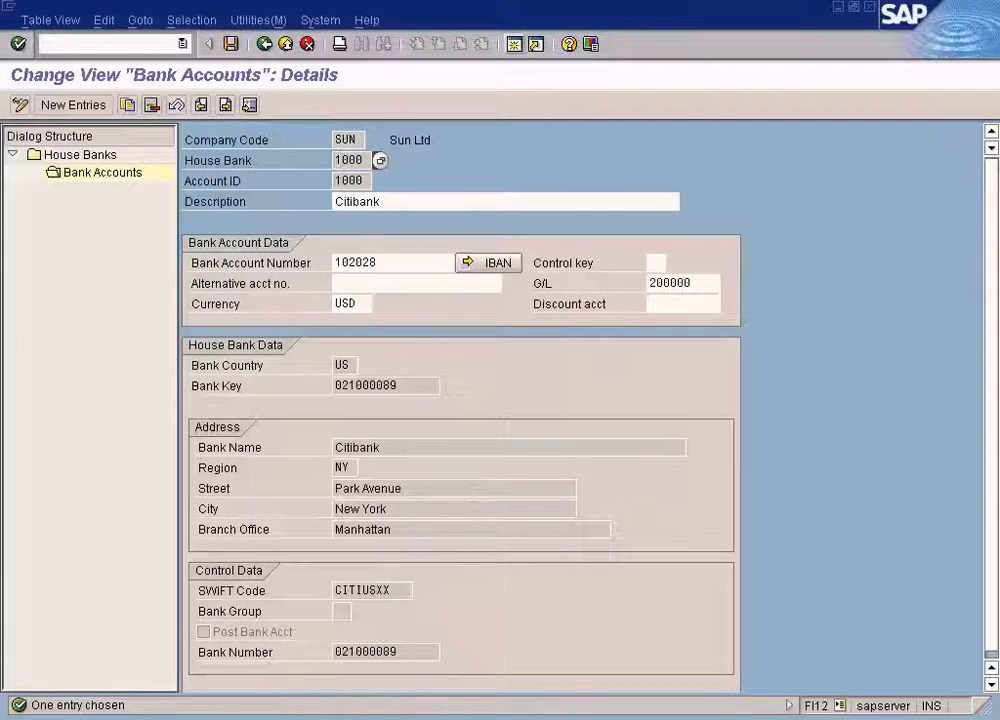
click(370, 719)
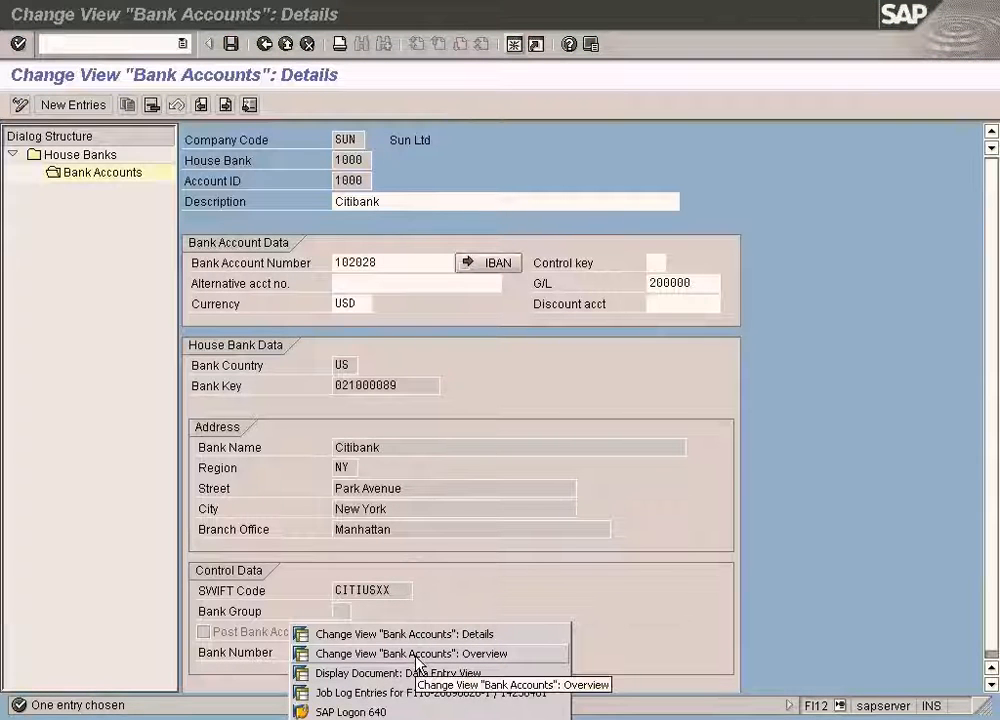
click(420, 692)
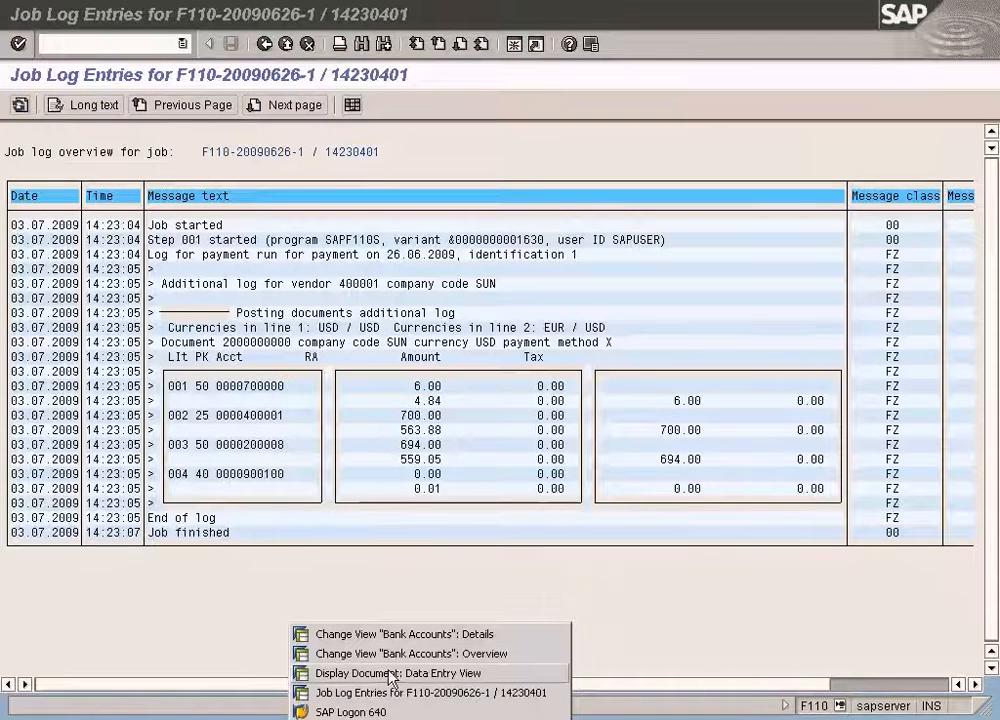
click(324, 673)
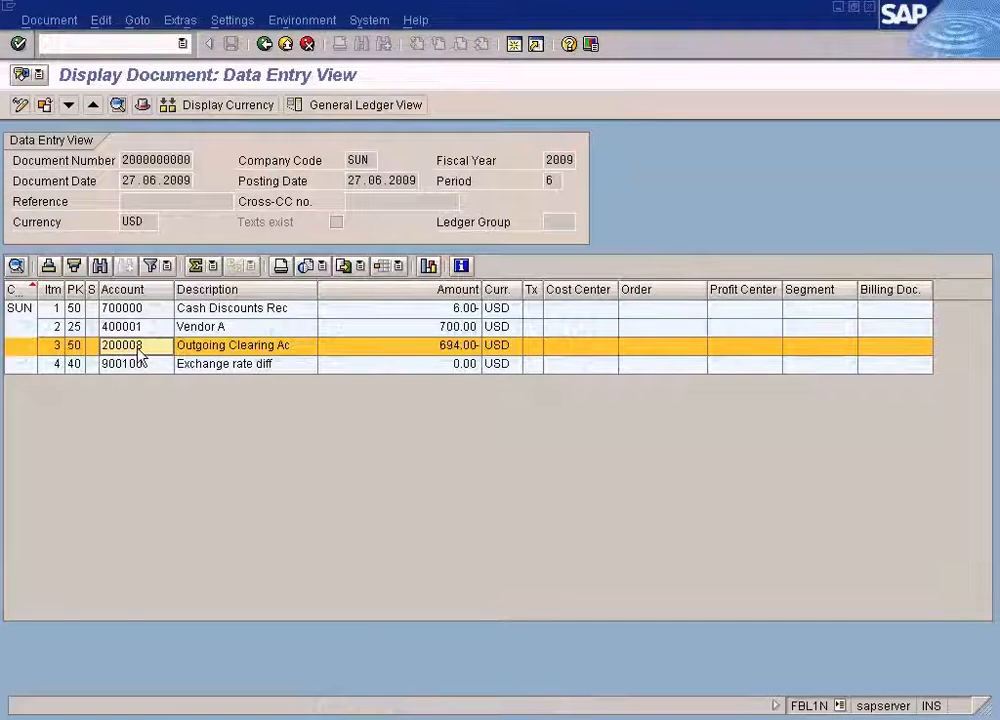
click(402, 719)
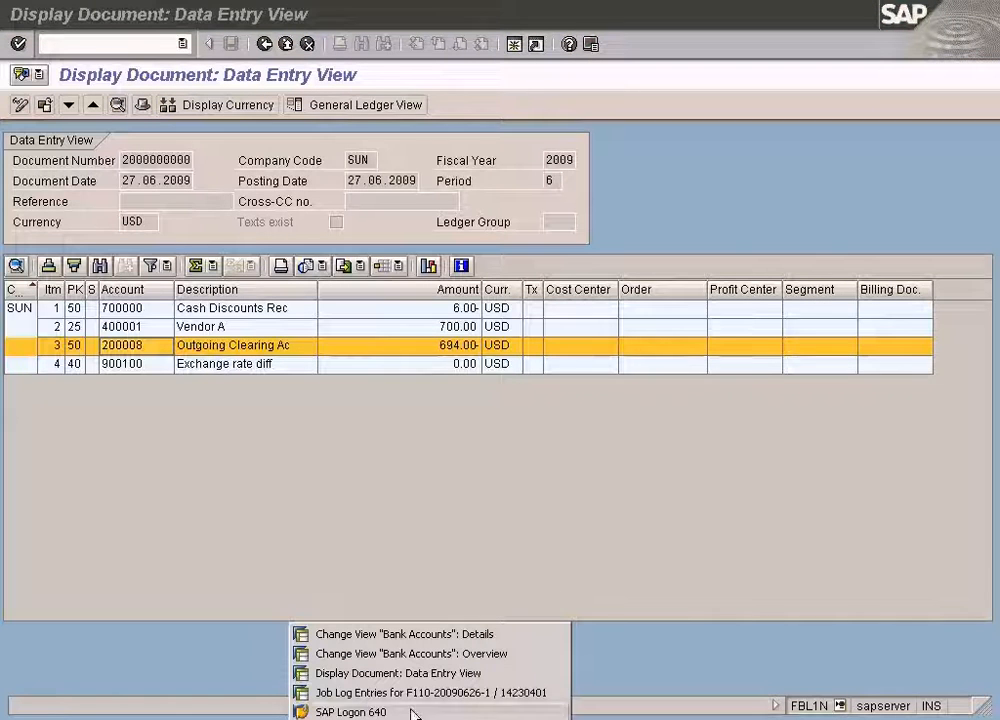
click(412, 636)
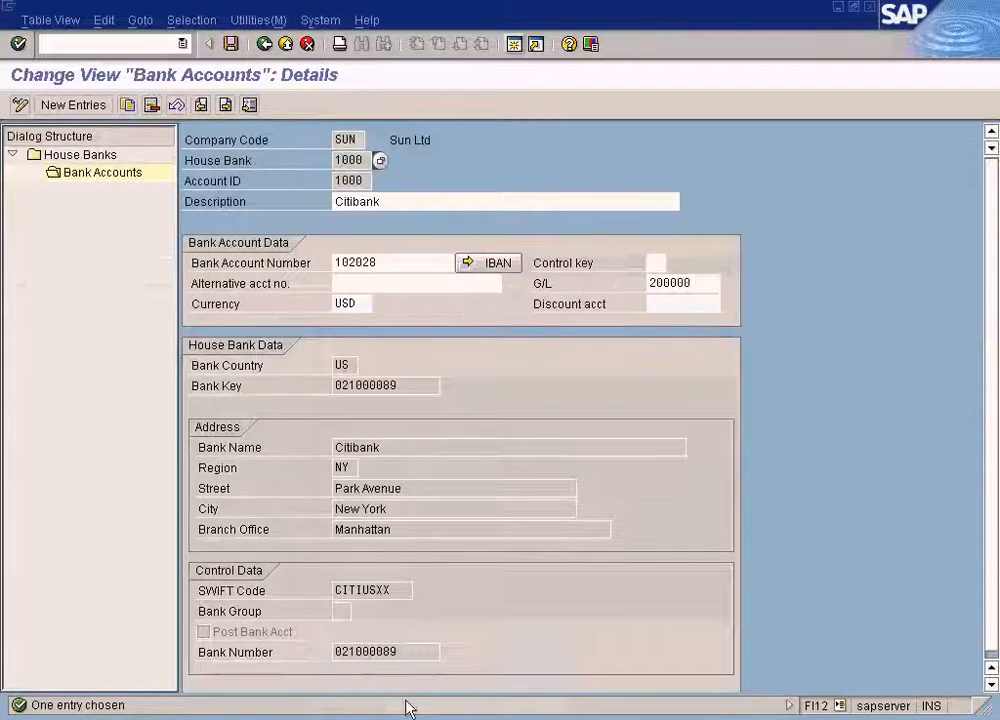
click(402, 719)
click(402, 651)
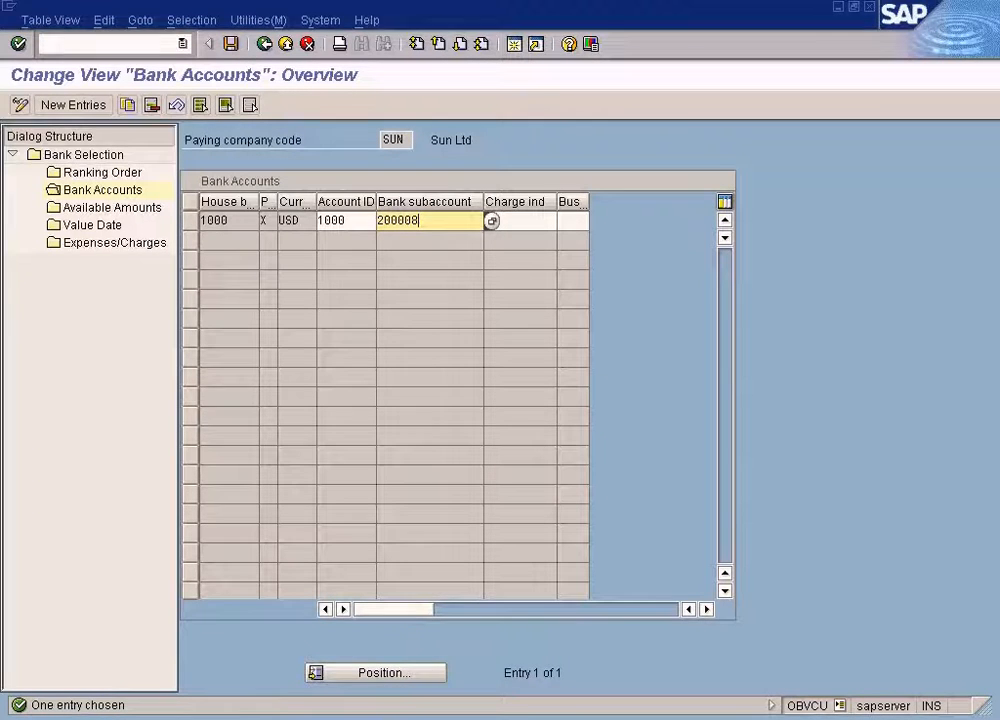
click(398, 719)
click(396, 694)
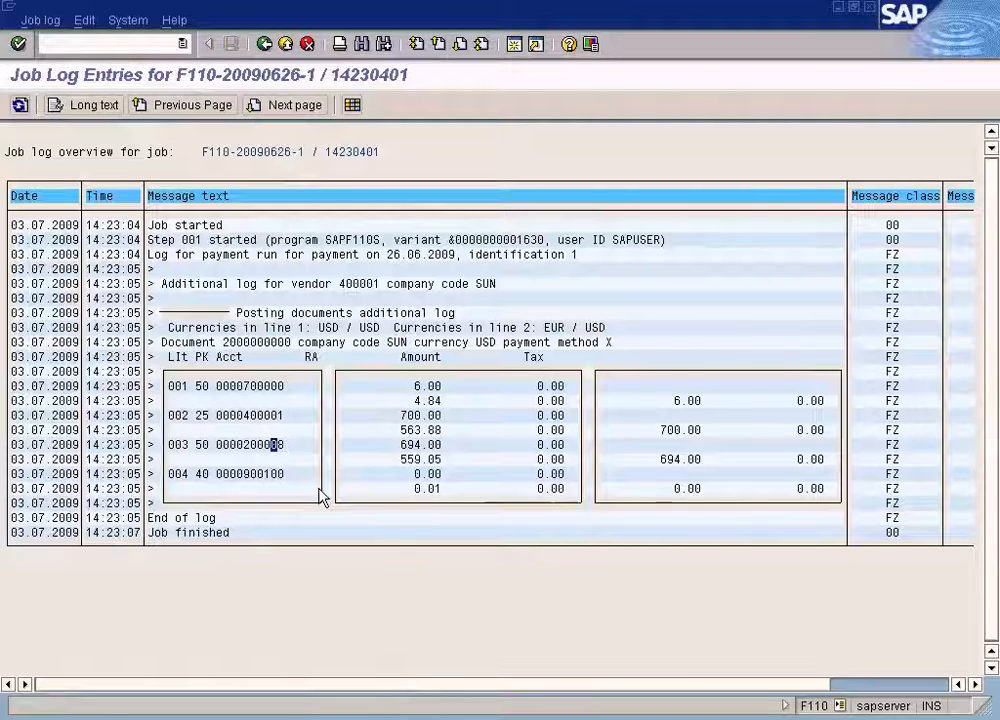
Return to the Automatic Payment Transactions status screen for the 26.06.2009 run and review its menu options.
click(265, 44)
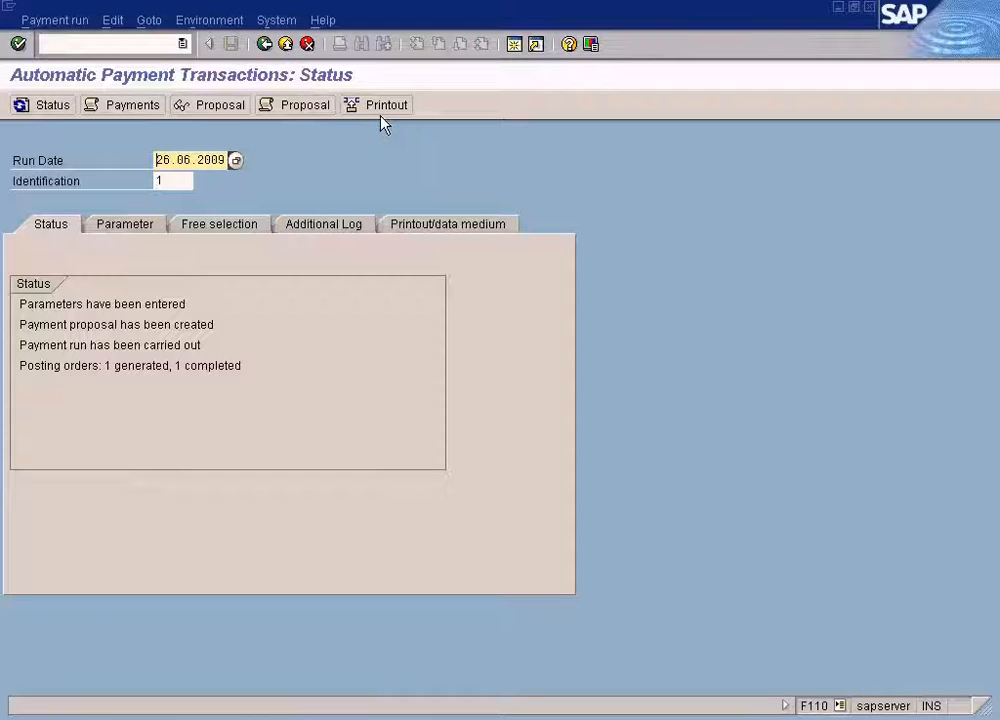
click(205, 25)
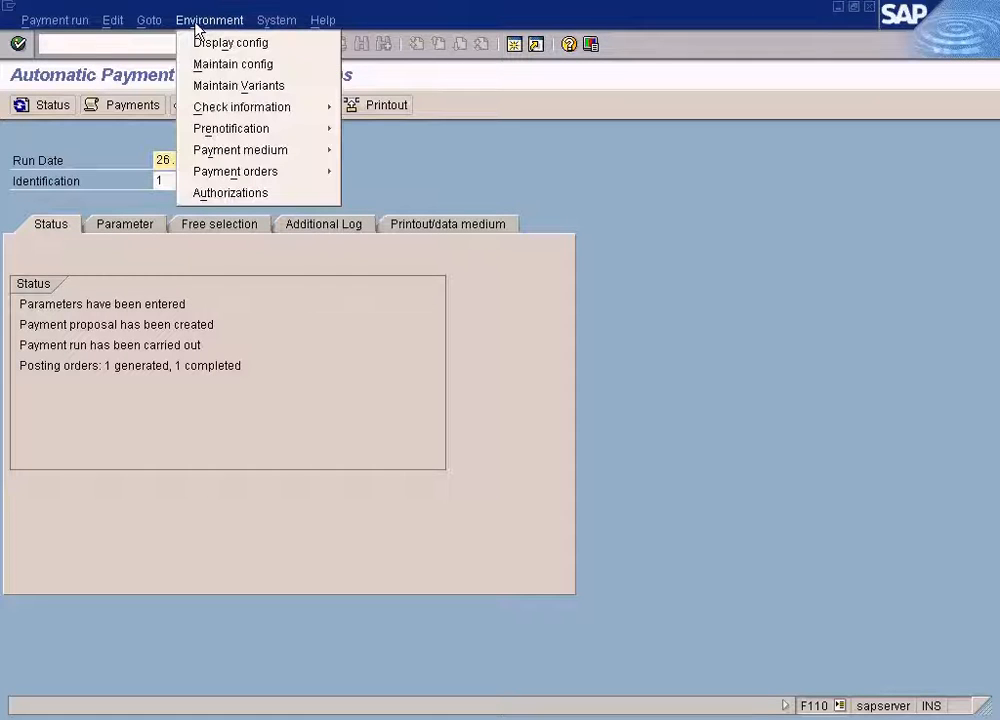
mouse_move(130, 28)
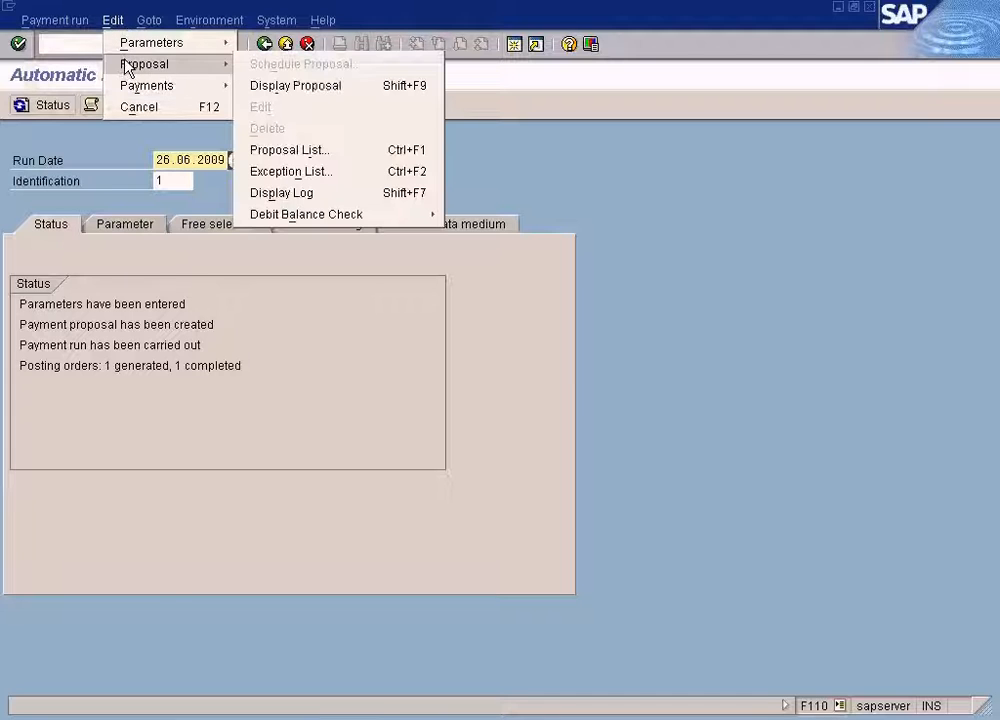
mouse_move(130, 87)
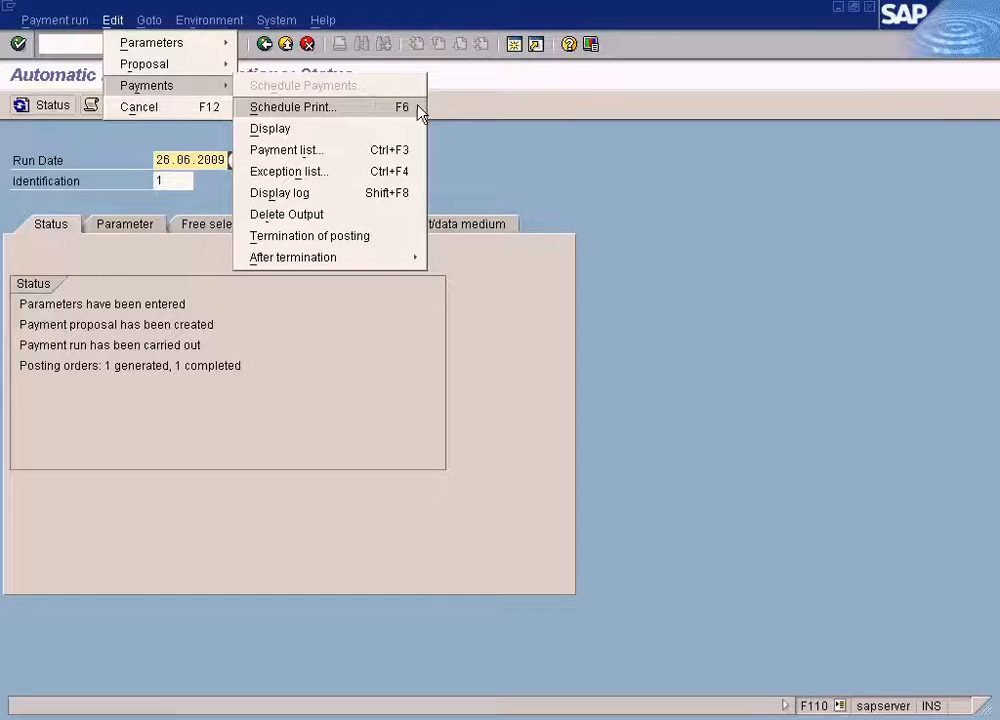
click(523, 154)
click(249, 24)
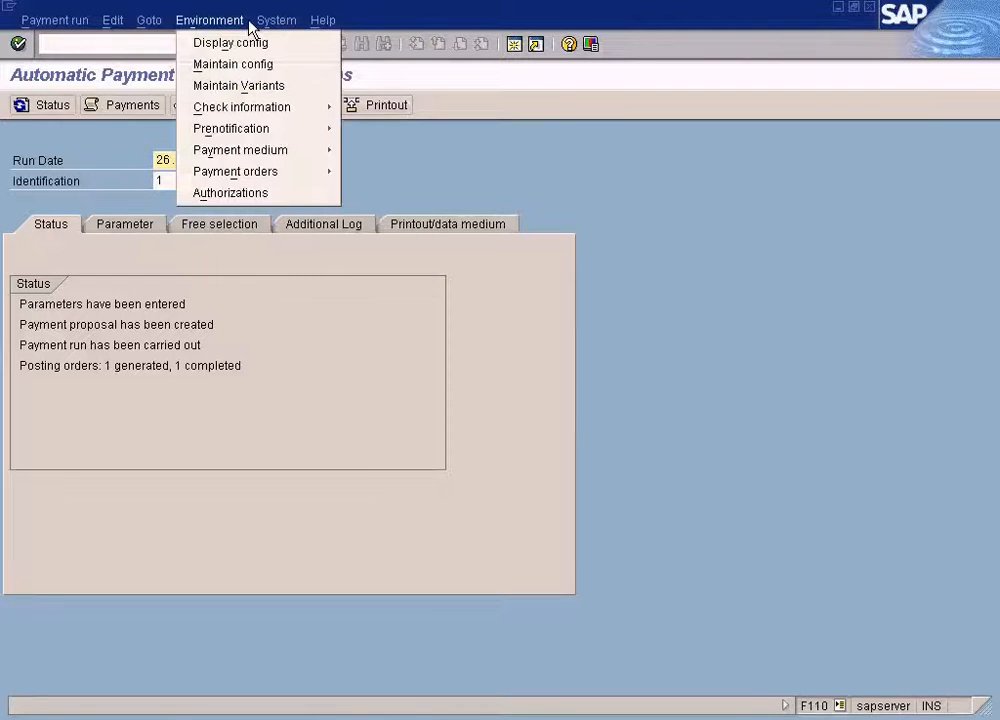
click(707, 273)
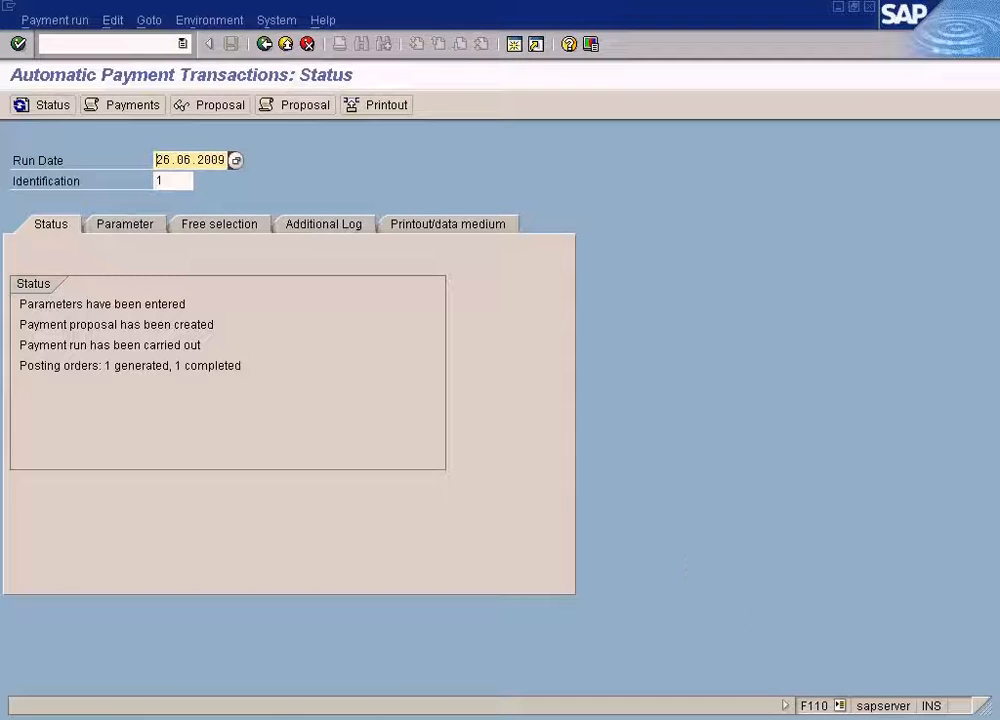
click(778, 710)
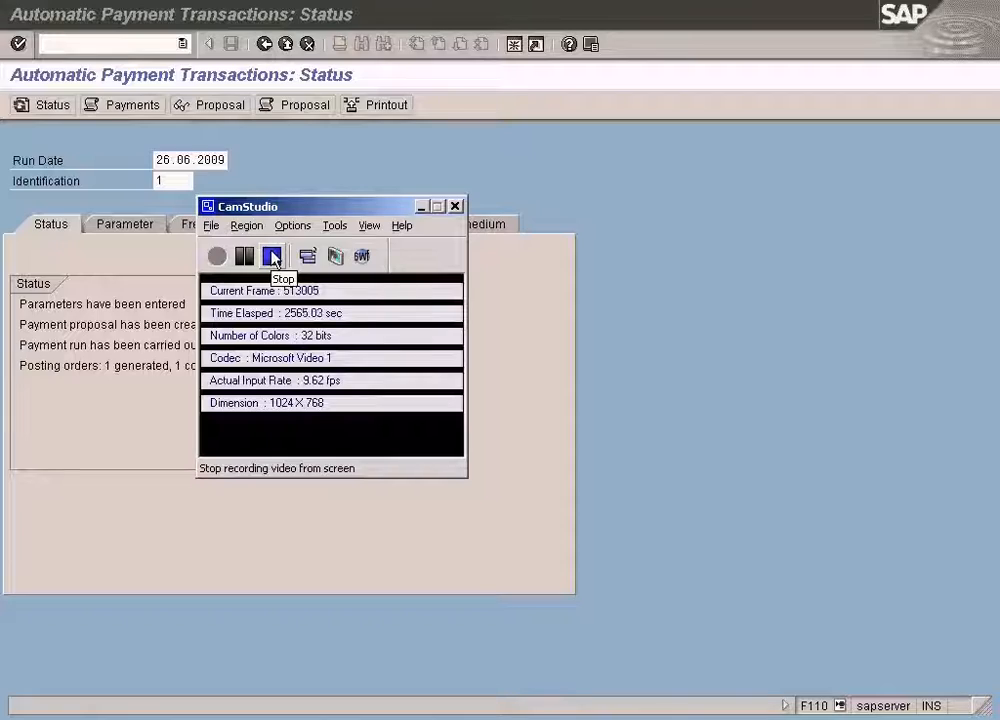
click(272, 258)
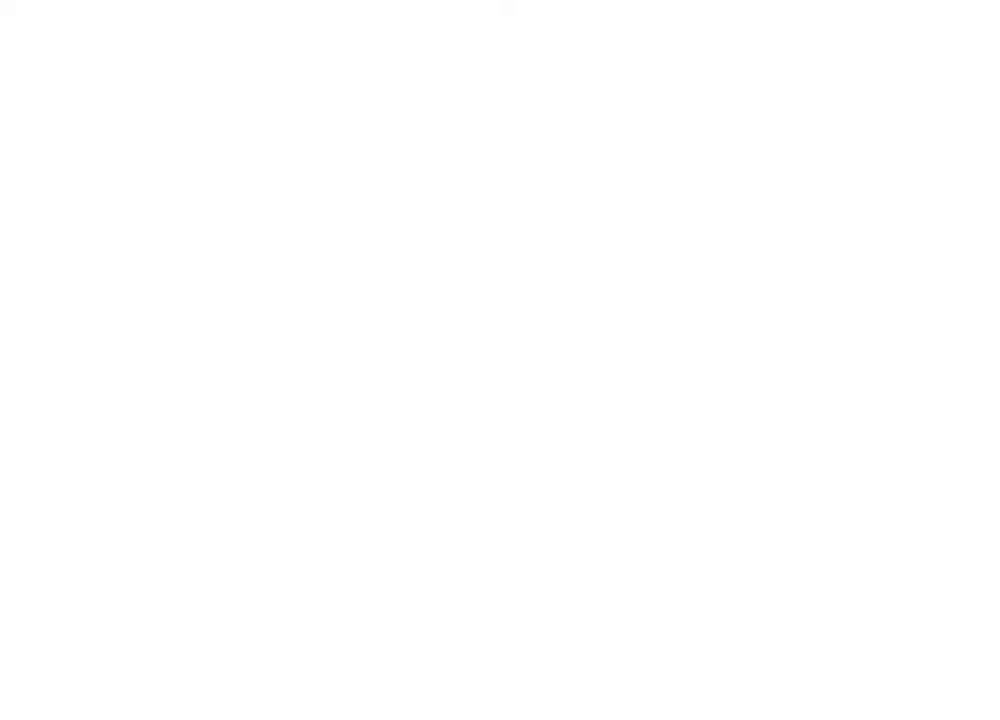